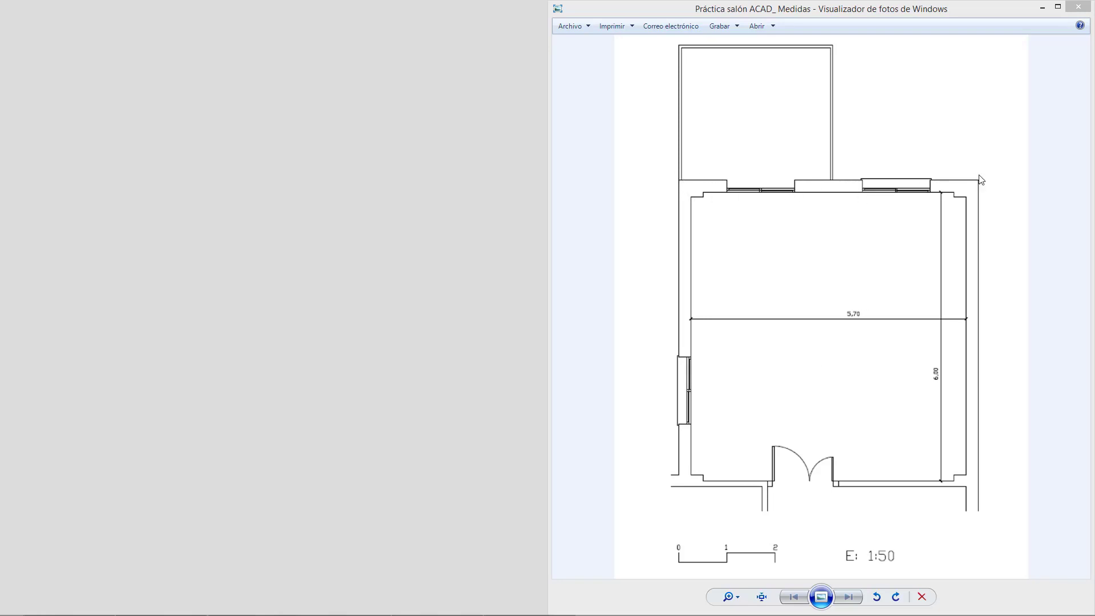
Step: Examine the living-room plan image, including the exterior wall corner, the pillar recess and the adjoining terrace outline
{"action": "left_click", "coordinate": [877, 284]}
{"action": "scroll", "coordinate": [696, 181], "scroll_direction": "up", "scroll_amount": 2}
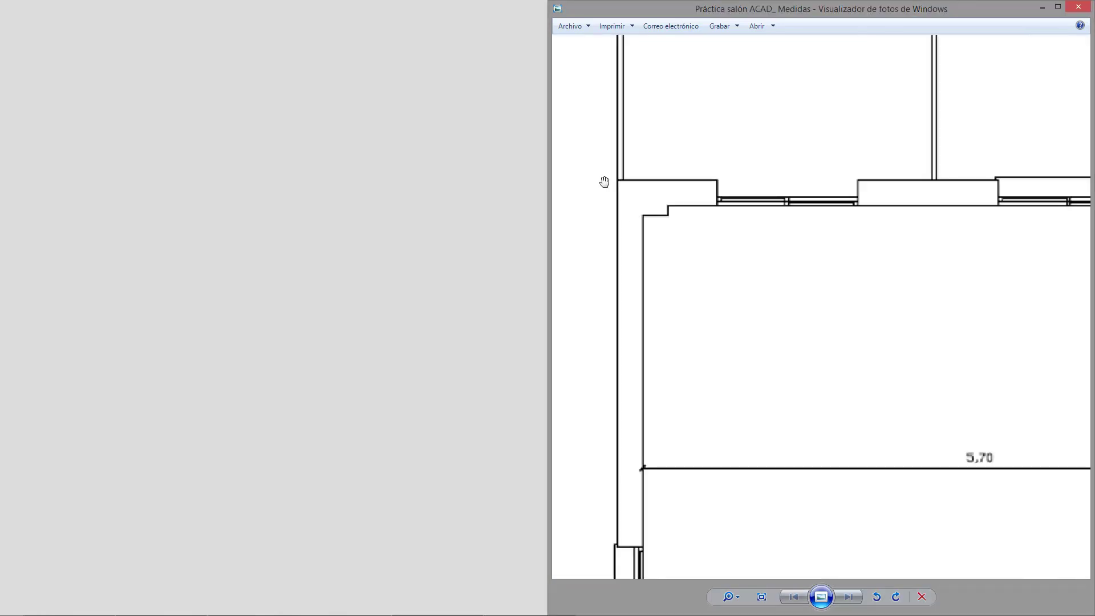
{"action": "scroll", "coordinate": [611, 165], "scroll_direction": "up", "scroll_amount": 3}
{"action": "scroll", "coordinate": [731, 261], "scroll_direction": "down", "scroll_amount": 2}
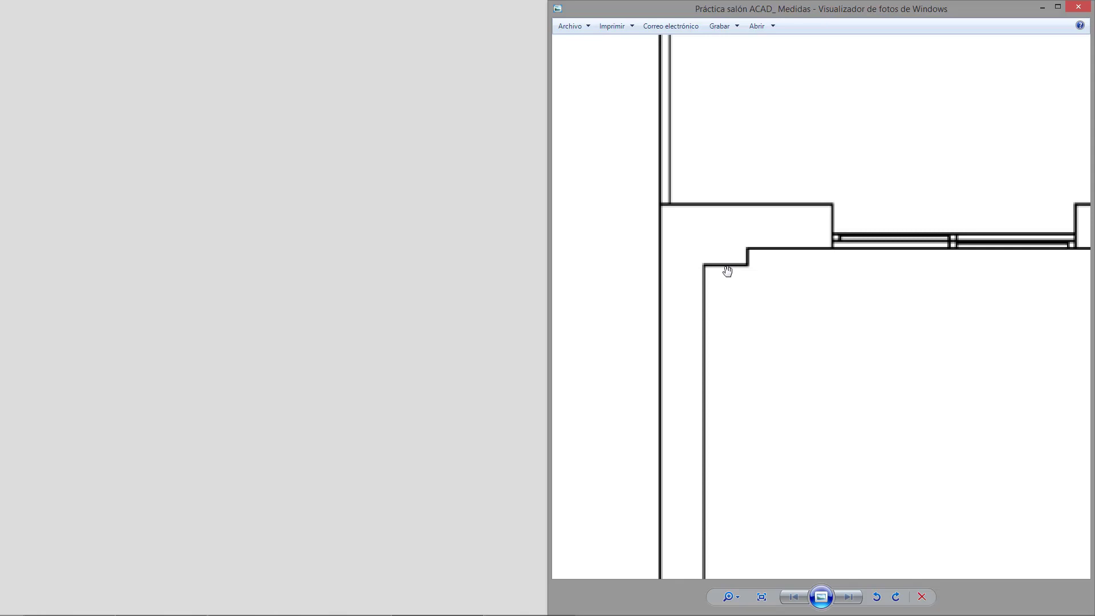
{"action": "scroll", "coordinate": [664, 227], "scroll_direction": "down", "scroll_amount": 3}
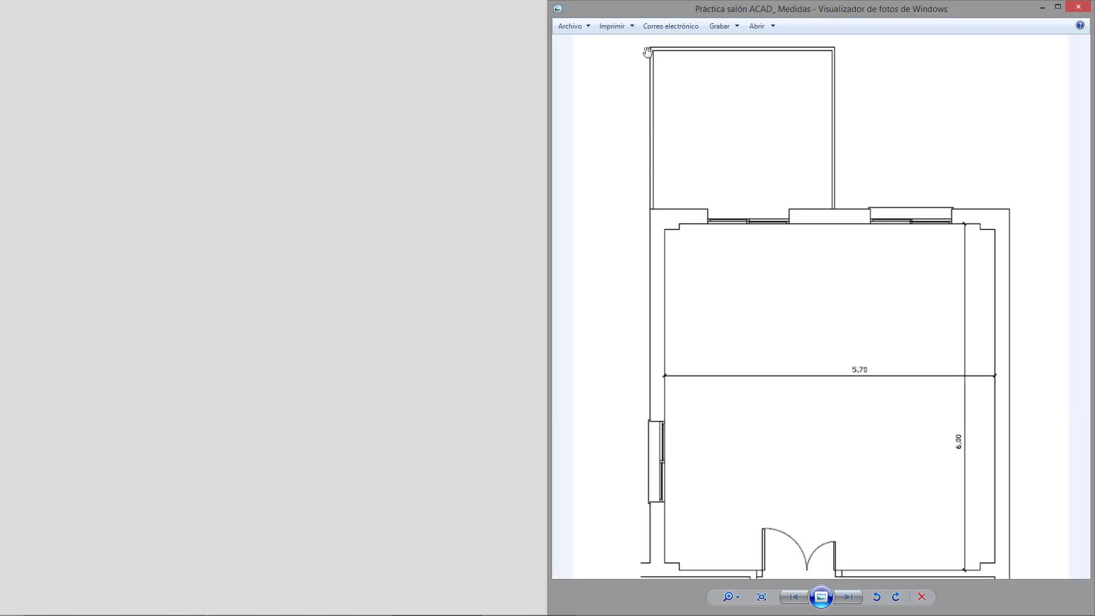
{"action": "scroll", "coordinate": [869, 278], "scroll_direction": "down", "scroll_amount": 1}
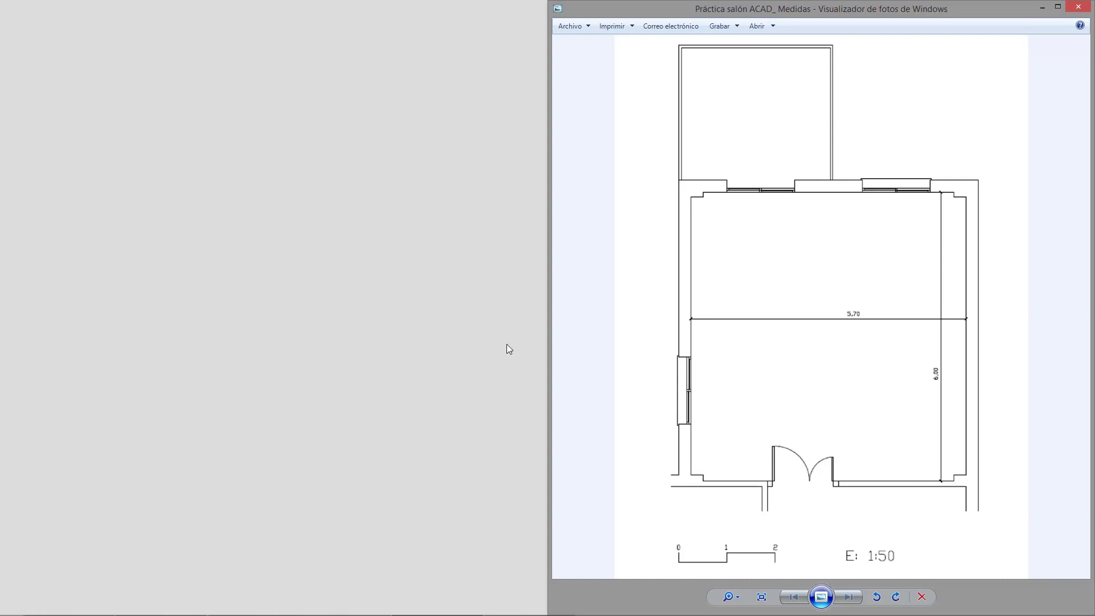
Step: Switch to AutoCAD and create a layer named Imagen Salón in the layer properties manager
{"action": "left_click", "coordinate": [518, 614]}
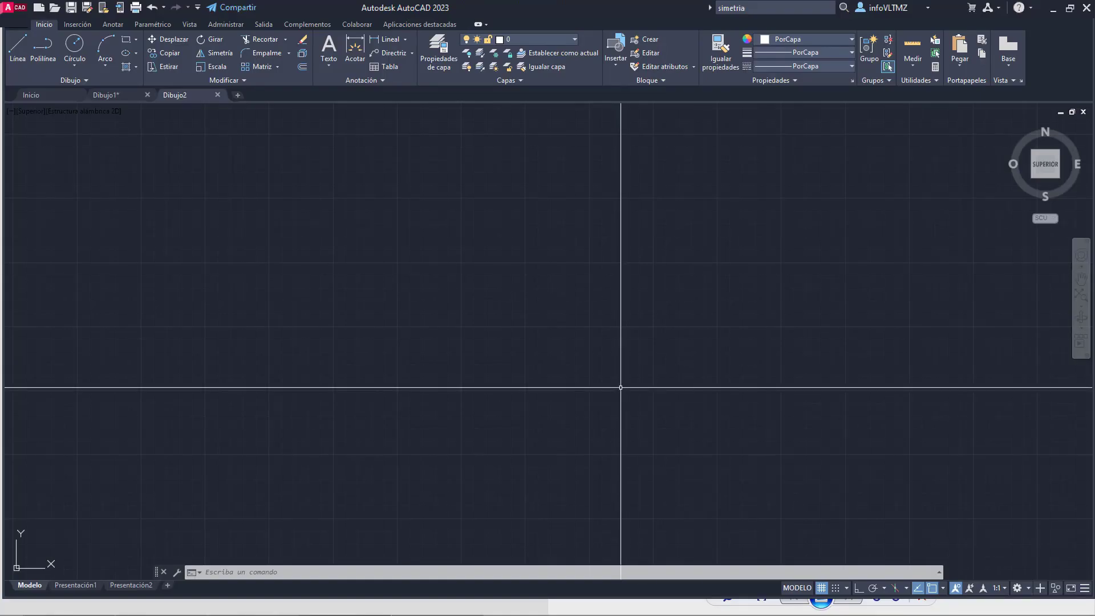
{"action": "left_click", "coordinate": [440, 54]}
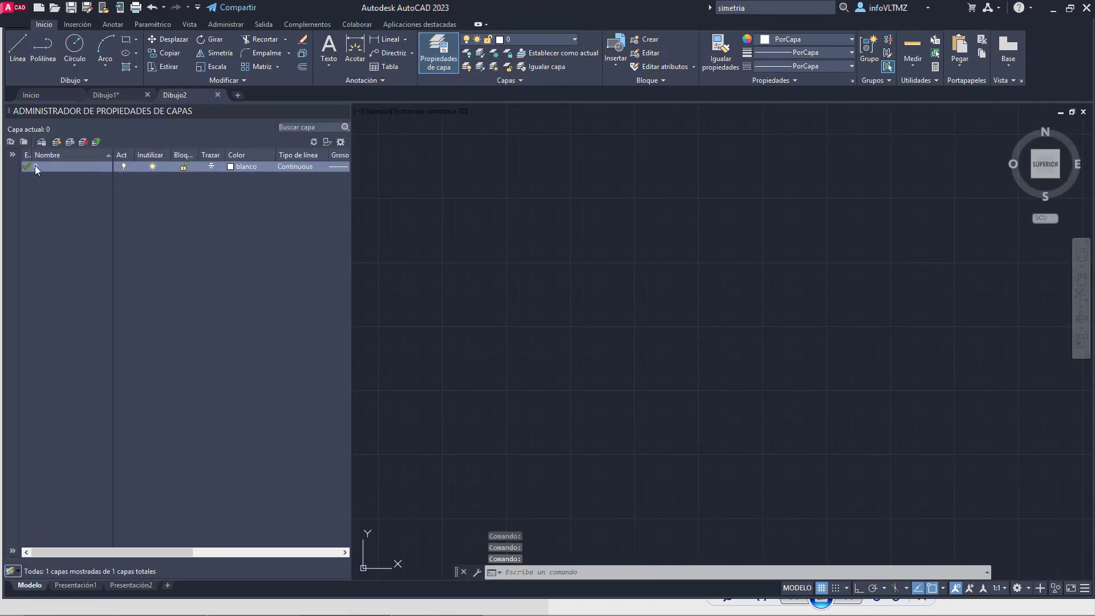
{"action": "left_click", "coordinate": [56, 144]}
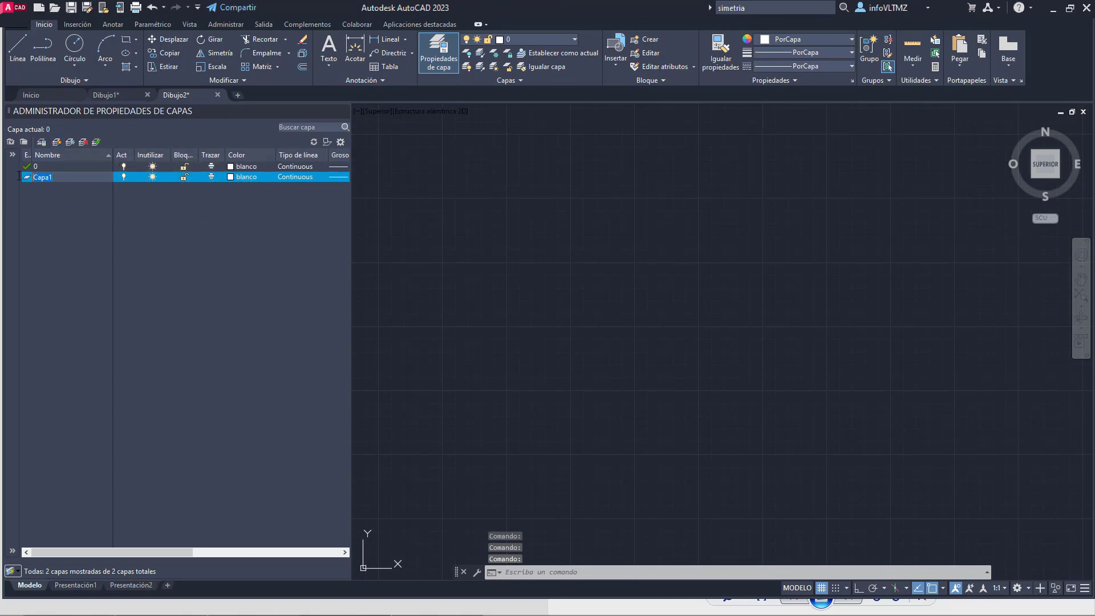
{"action": "key", "text": "BackSpace"}
{"action": "key", "text": "BackSpace"}
{"action": "type", "text": "Im"}
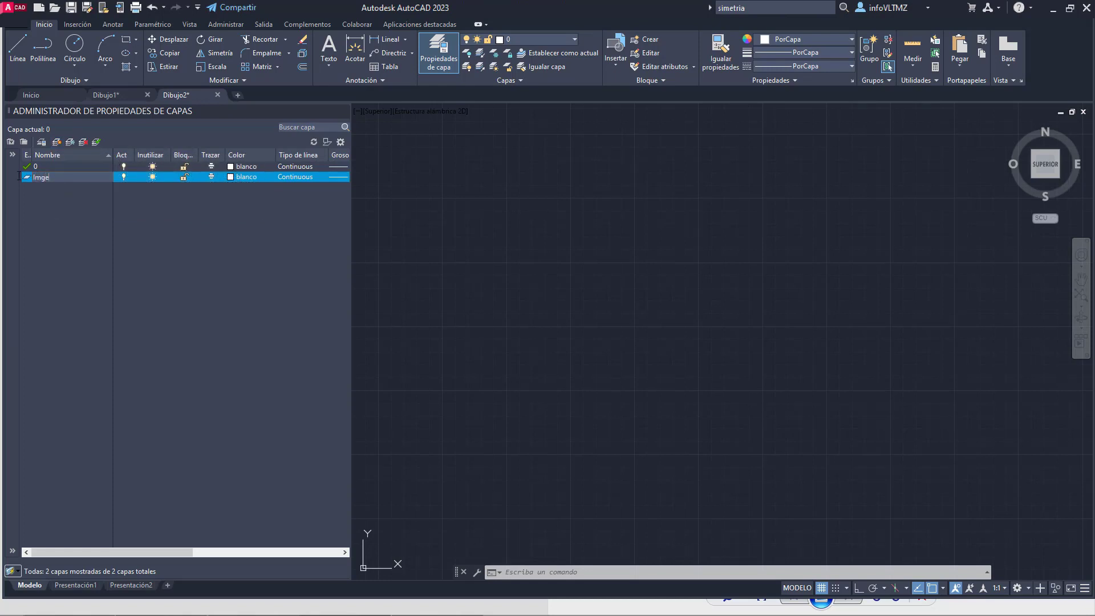
{"action": "type", "text": "agen Salón"}
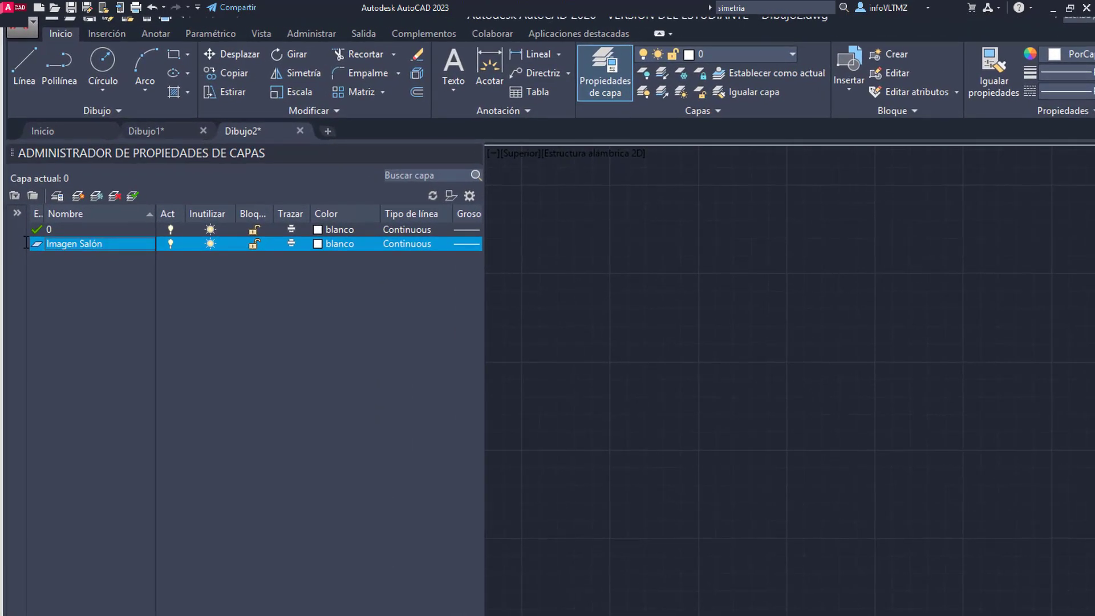
Step: Add two more layers named Muros and Carpinterias
{"action": "left_click", "coordinate": [72, 189]}
{"action": "type", "text": "Muros"}
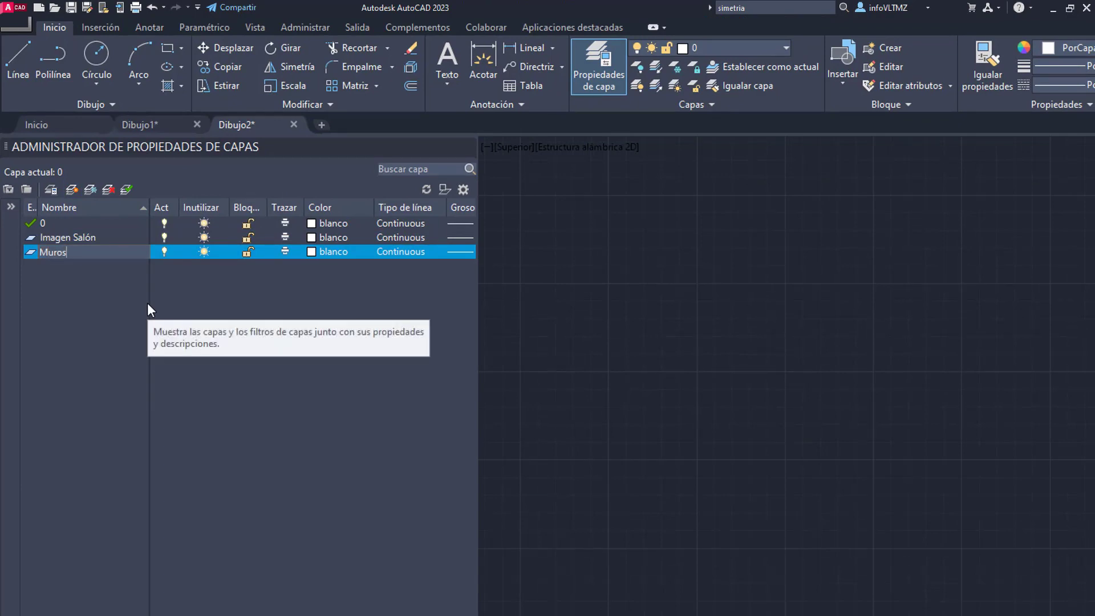
{"action": "key", "text": "Return"}
{"action": "left_click", "coordinate": [73, 190]}
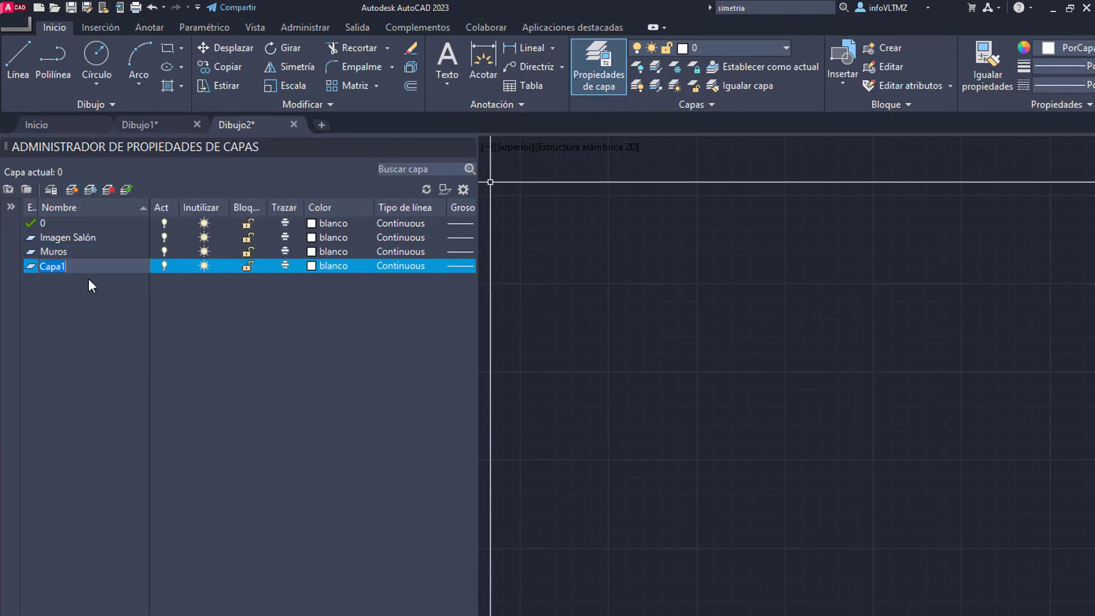
{"action": "type", "text": "Carpinterias"}
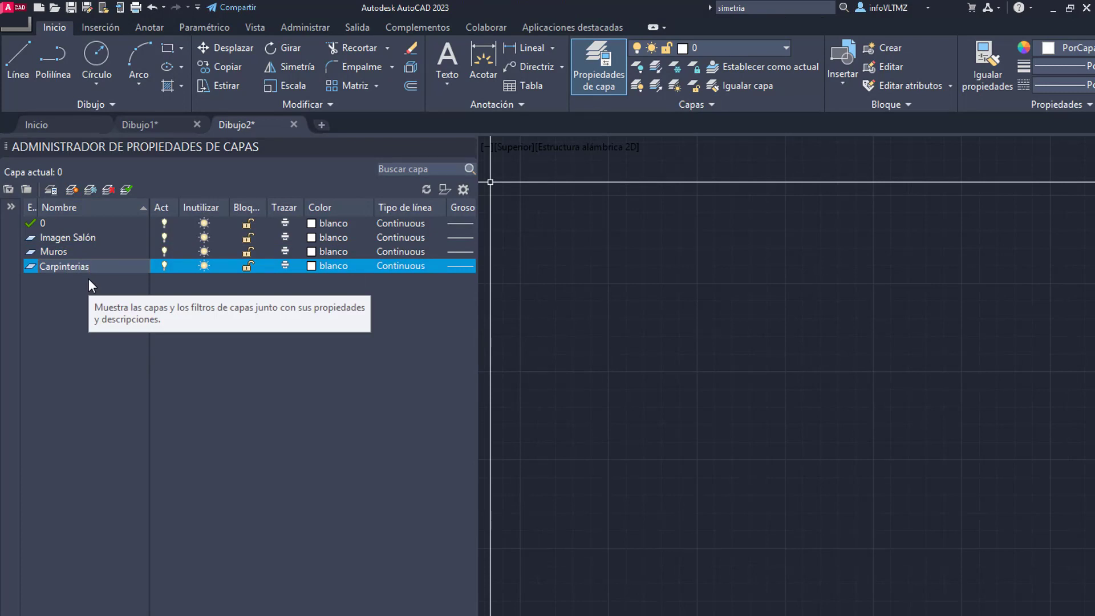
Step: Add a further layer named Cotas to the layer list
{"action": "left_click", "coordinate": [73, 190]}
{"action": "type", "text": "Cot"}
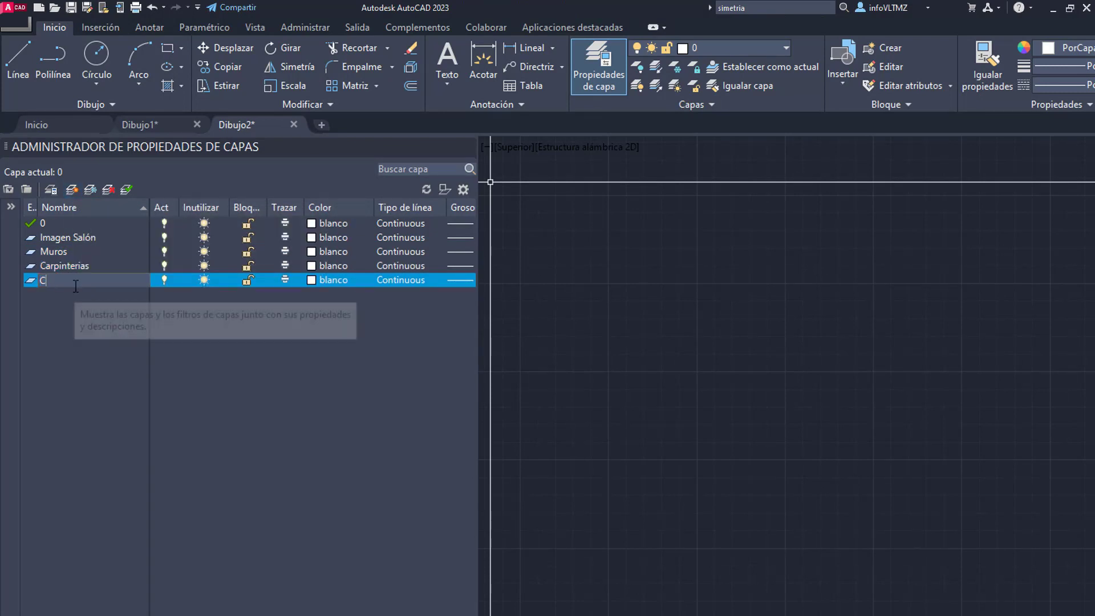
{"action": "type", "text": "as"}
{"action": "key", "text": "Return"}
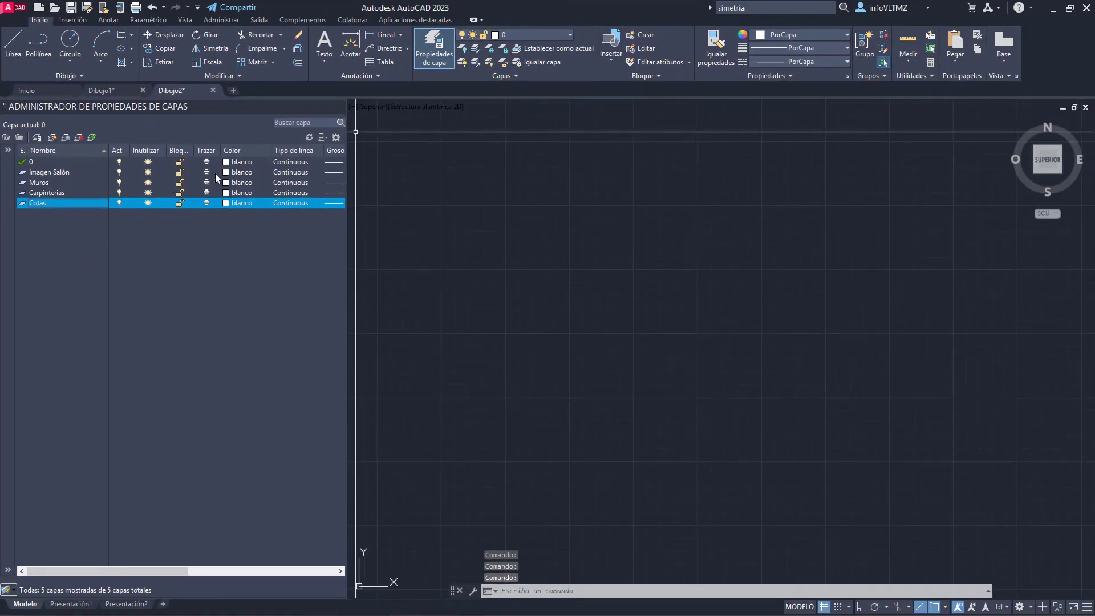
Step: Set the Imagen Salón layer's colour to red (rojo) and the Muros layer's colour to yellow (amarillo)
{"action": "left_click", "coordinate": [238, 172]}
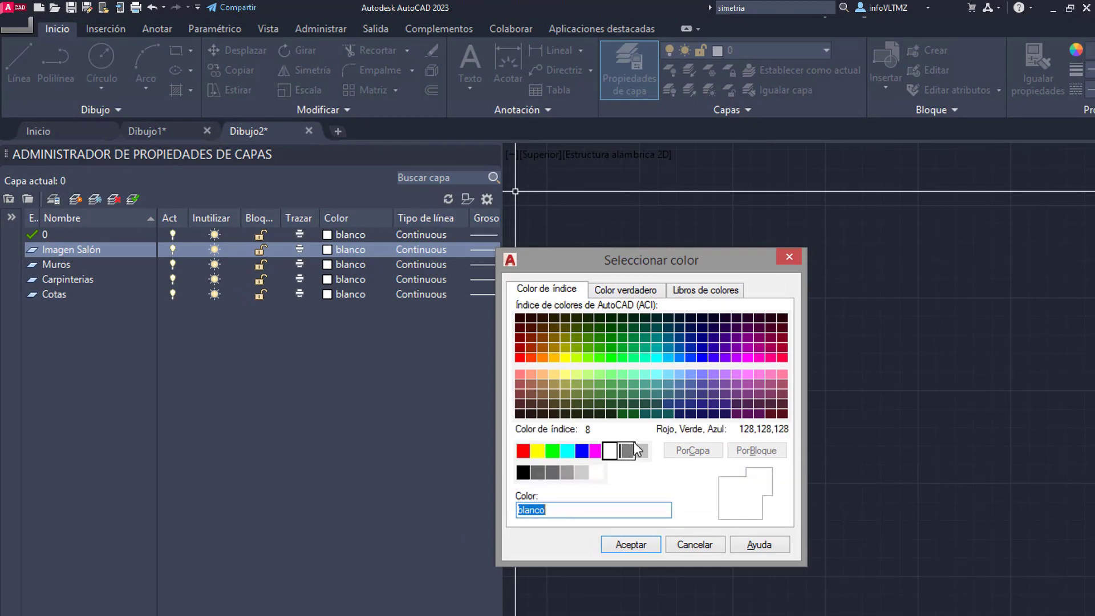
{"action": "left_click", "coordinate": [526, 446]}
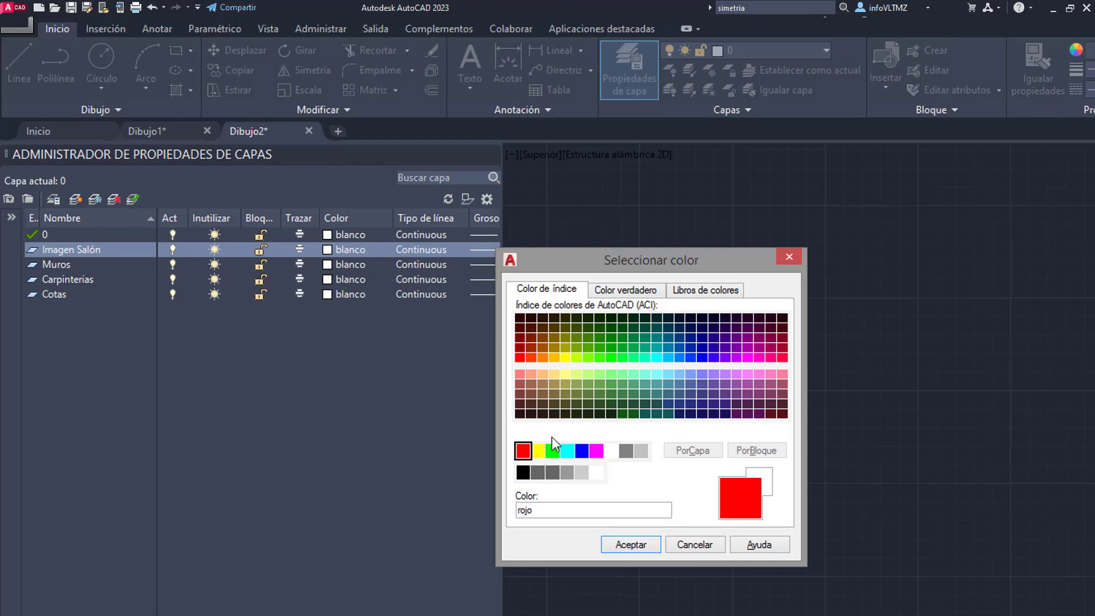
{"action": "left_click", "coordinate": [633, 546]}
{"action": "left_click", "coordinate": [327, 266]}
{"action": "left_click", "coordinate": [327, 266]}
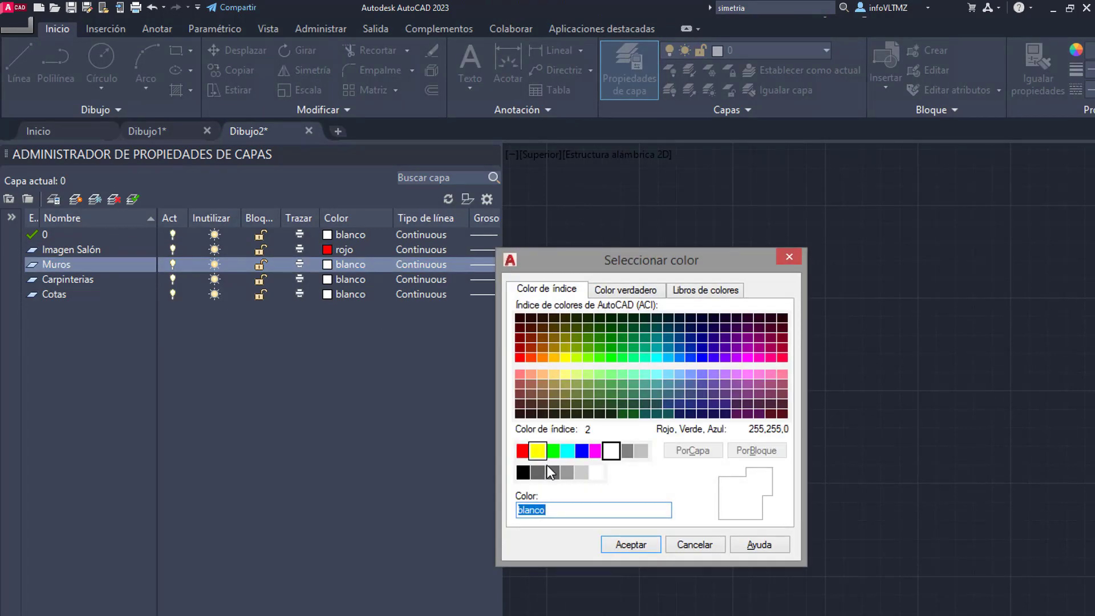
{"action": "left_click", "coordinate": [537, 451]}
{"action": "left_click", "coordinate": [618, 546]}
Step: Set the Carpinterias layer's colour to green (verde) and the Cotas layer's colour to cyan (cián)
{"action": "left_click", "coordinate": [327, 279]}
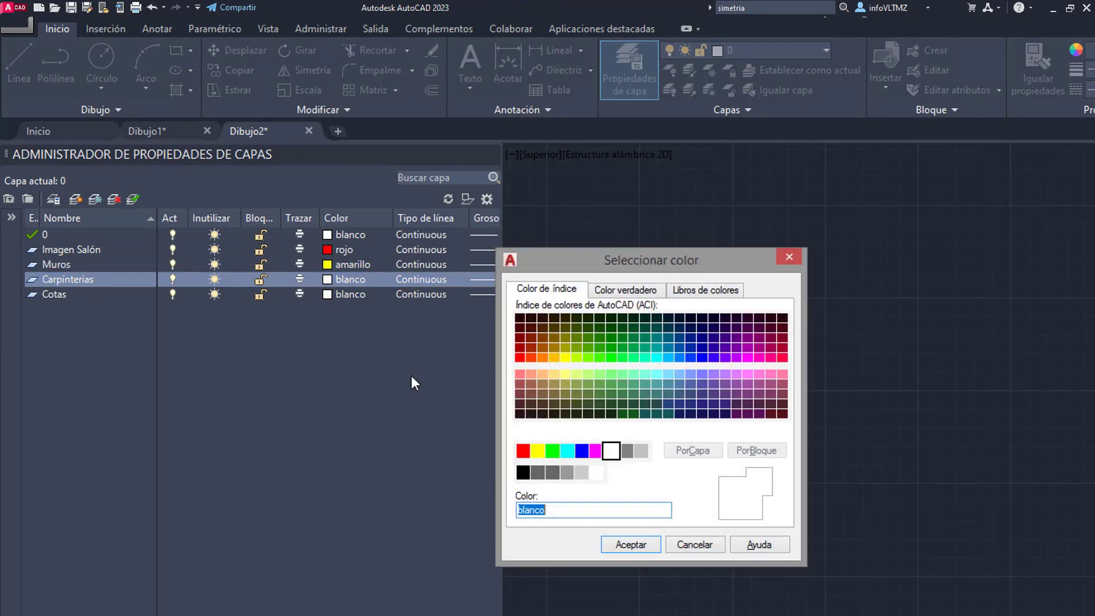
{"action": "left_click", "coordinate": [553, 454]}
{"action": "left_click", "coordinate": [631, 545]}
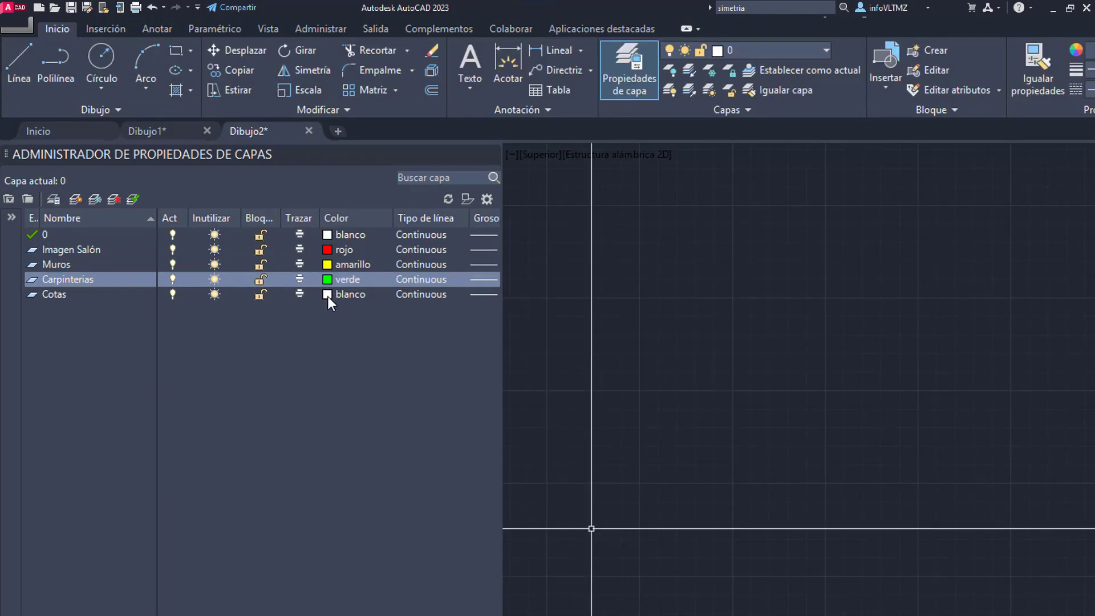
{"action": "left_click", "coordinate": [327, 295]}
{"action": "left_click", "coordinate": [568, 451]}
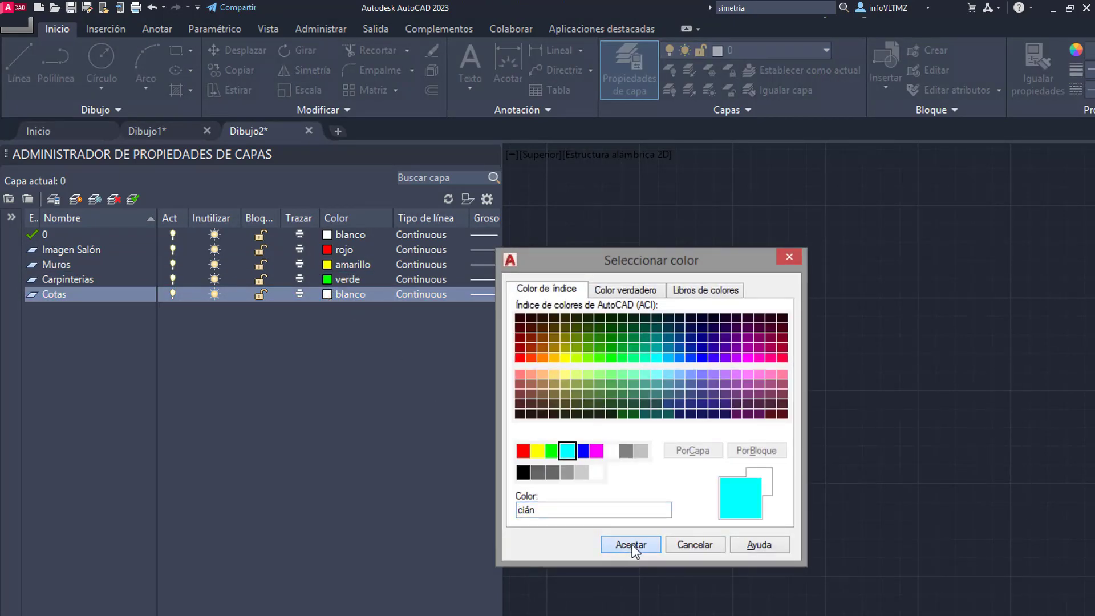
{"action": "left_click", "coordinate": [631, 544]}
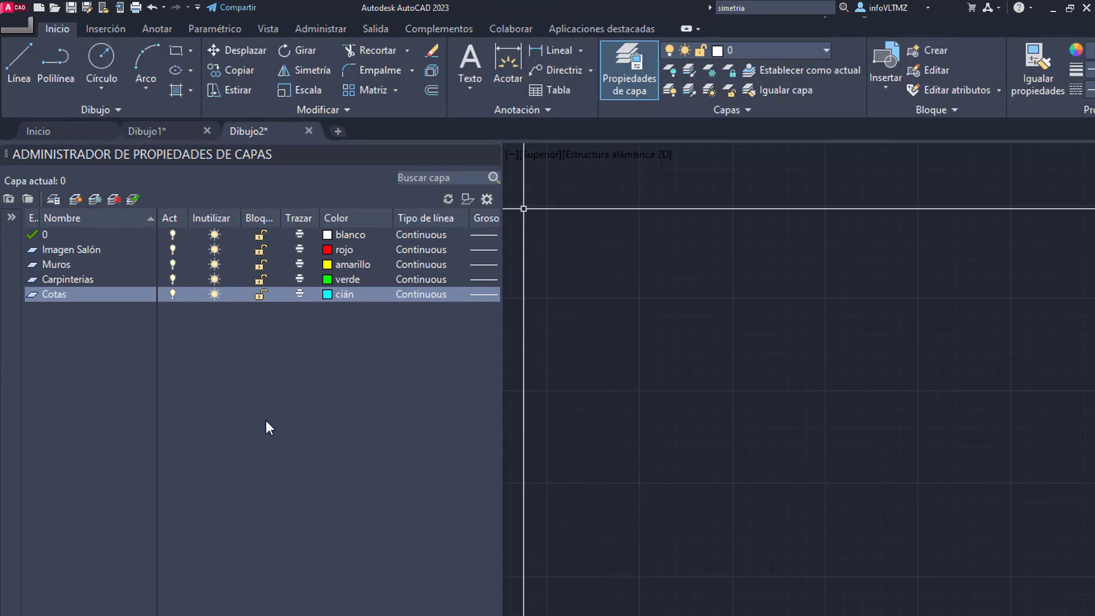
Step: Close the layer properties manager to free the drawing area
{"action": "mouse_move", "coordinate": [781, 470]}
{"action": "middle_mouse_down"}
{"action": "mouse_move", "coordinate": [711, 345]}
{"action": "mouse_move", "coordinate": [799, 462]}
{"action": "mouse_move", "coordinate": [656, 563]}
{"action": "mouse_move", "coordinate": [745, 254]}
{"action": "middle_mouse_up"}
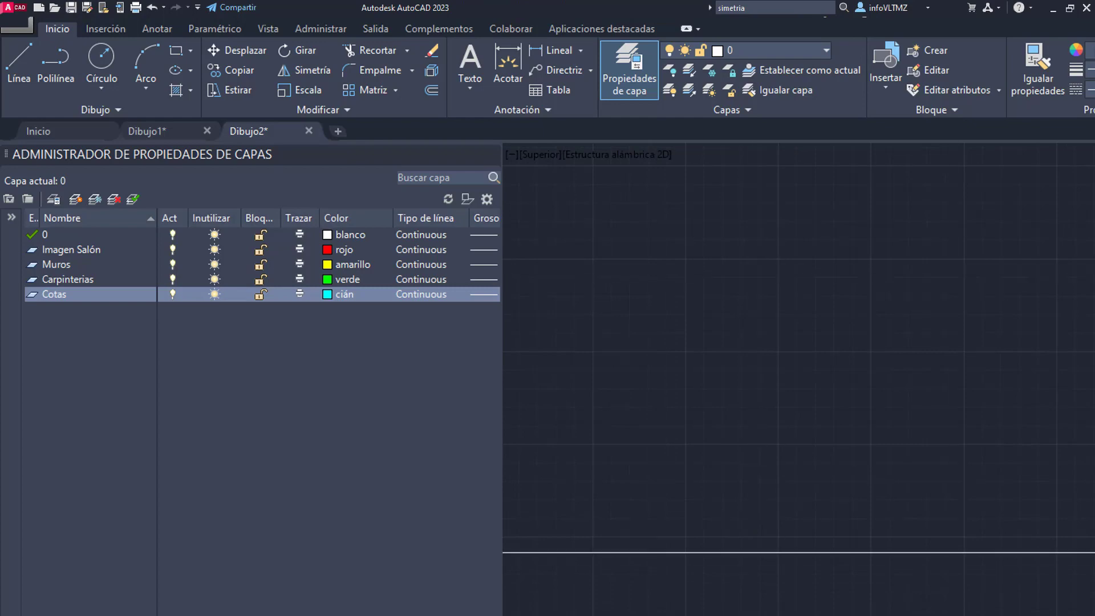
{"action": "middle_click_drag", "start_coordinate": [778, 599], "coordinate": [695, 509]}
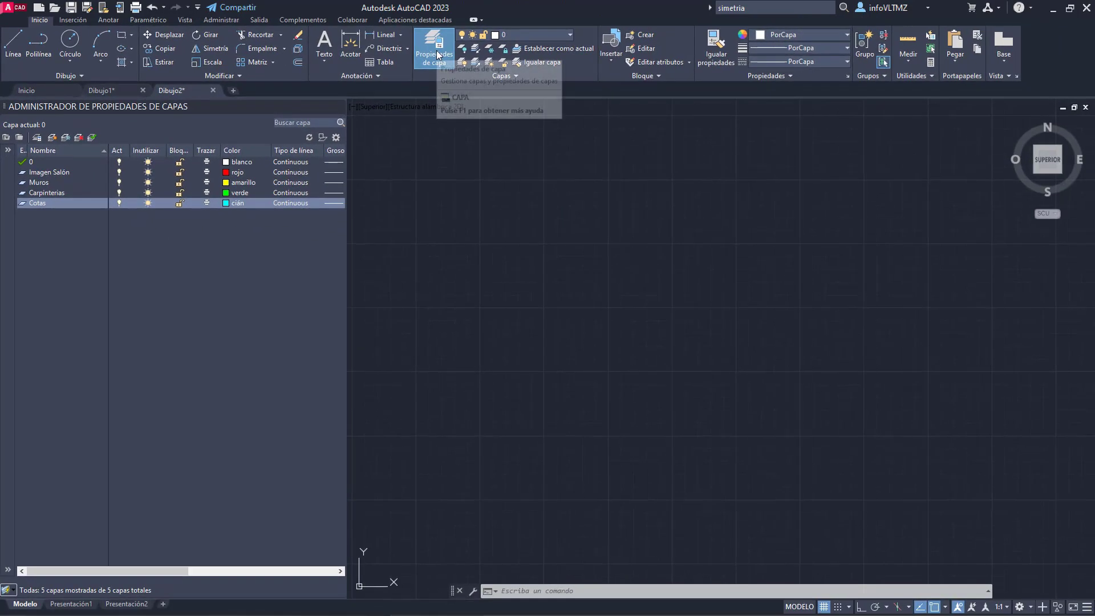
{"action": "left_click", "coordinate": [521, 60]}
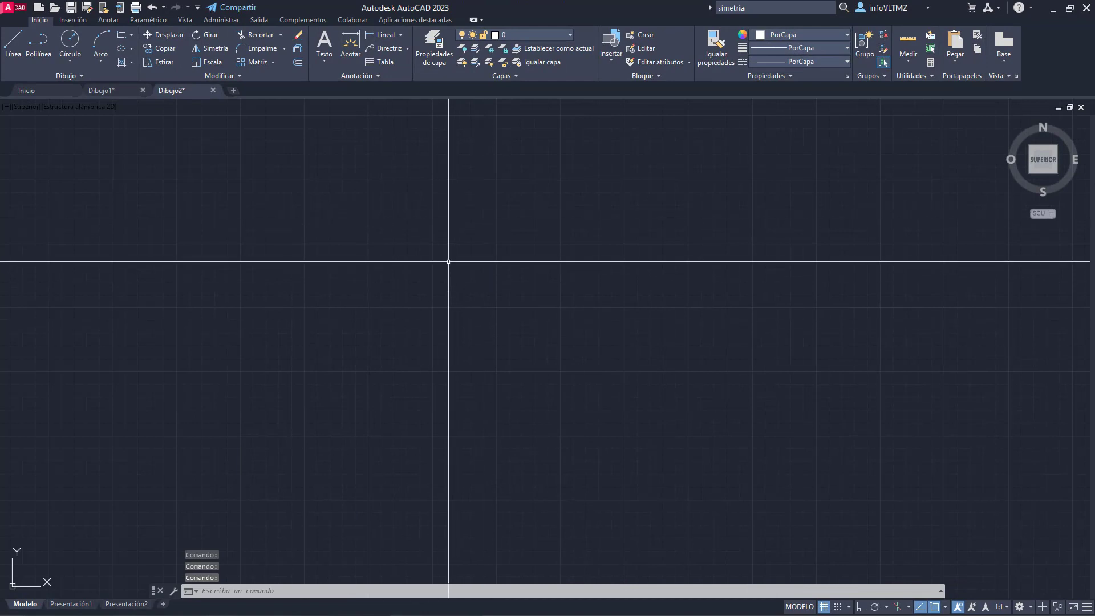
Step: Switch to File Explorer and bring the image Práctica salón ACAD_ Medidas from the Recursos folder into the AutoCAD drawing
{"action": "key", "text": "alt+Tab"}
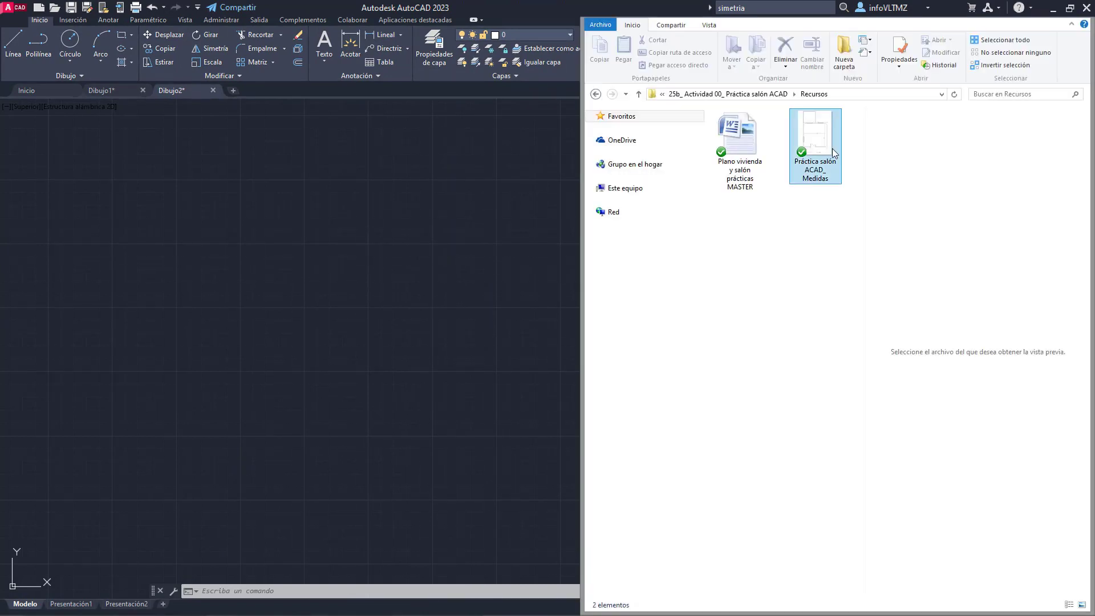
{"action": "left_click", "coordinate": [835, 163]}
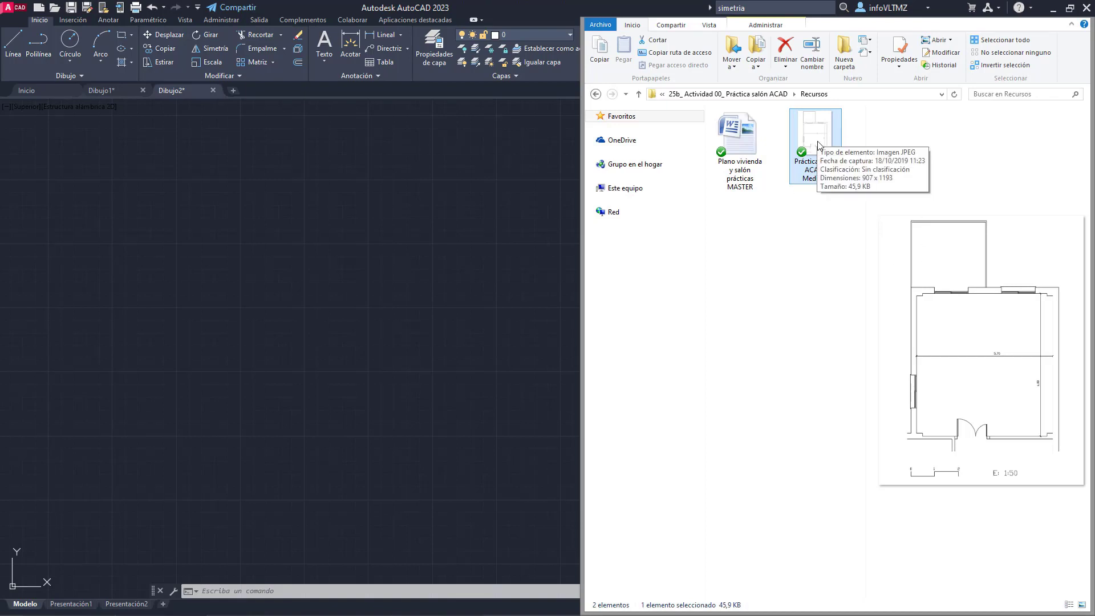
{"action": "mouse_move", "coordinate": [816, 139]}
{"action": "left_mouse_down"}
{"action": "mouse_move", "coordinate": [691, 379]}
{"action": "mouse_move", "coordinate": [371, 282]}
{"action": "left_mouse_up"}
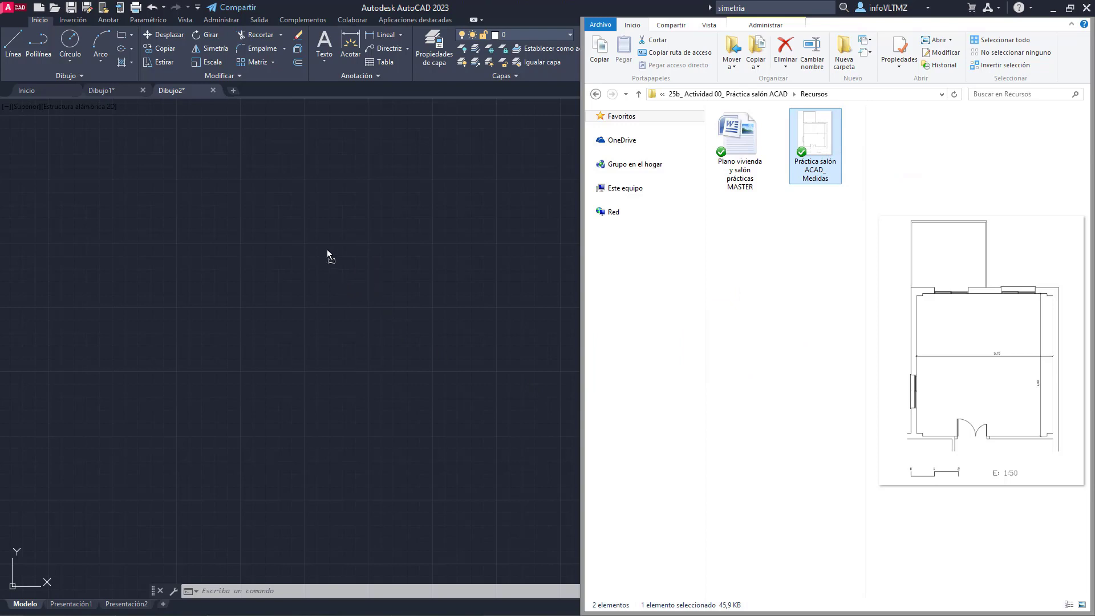
{"action": "left_click_drag", "start_coordinate": [330, 272], "coordinate": [337, 276]}
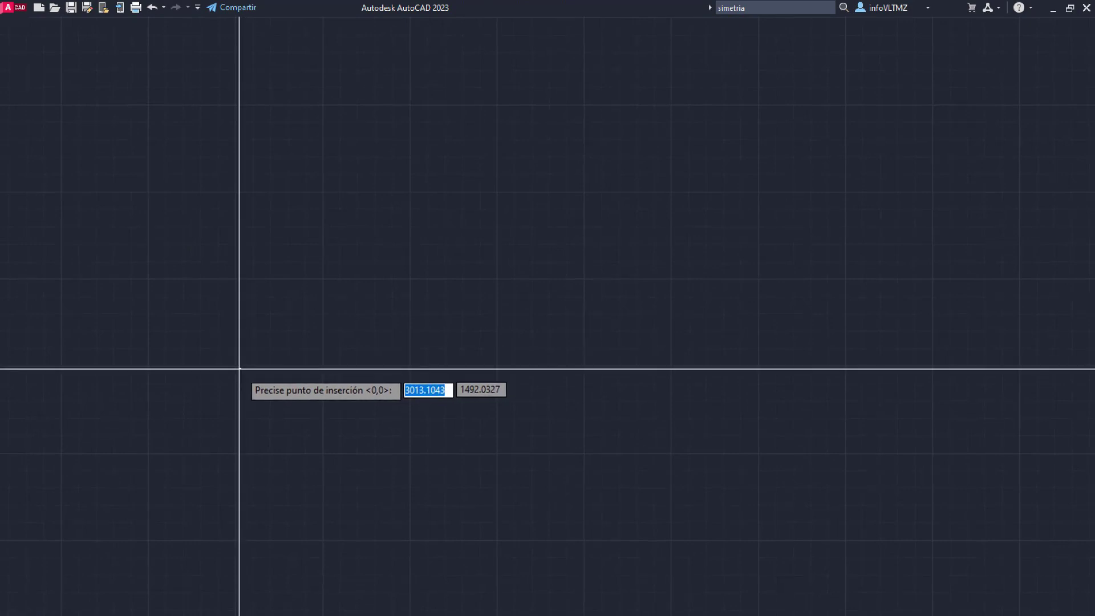
Step: Place the plan image at a freely picked insertion point, scaling it freehand and keeping a rotation angle of 0
{"action": "left_click", "coordinate": [240, 369]}
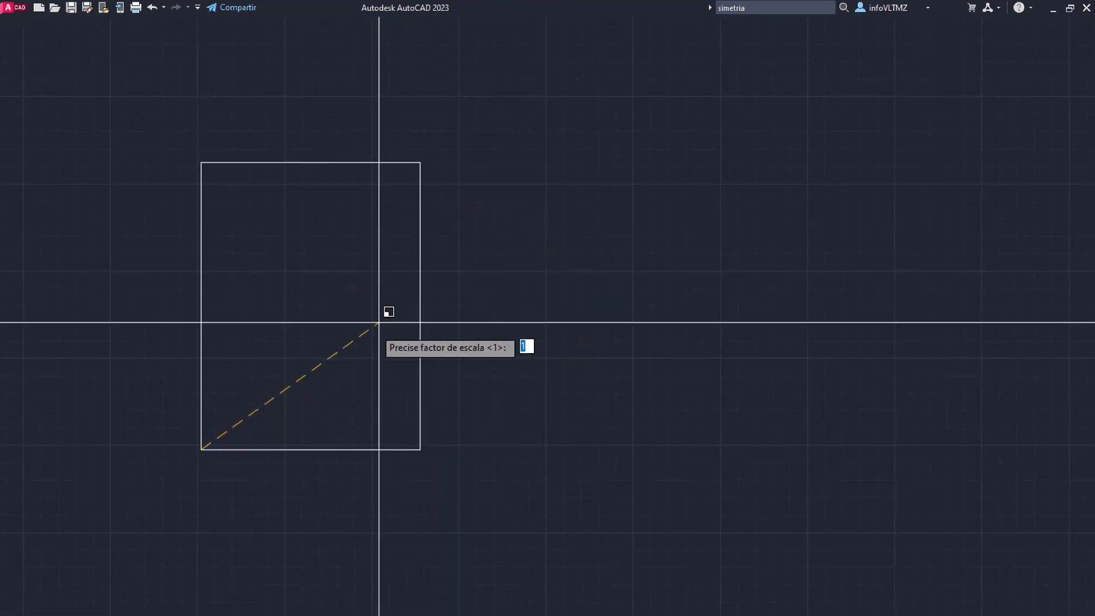
{"action": "key", "text": "ctrl+0"}
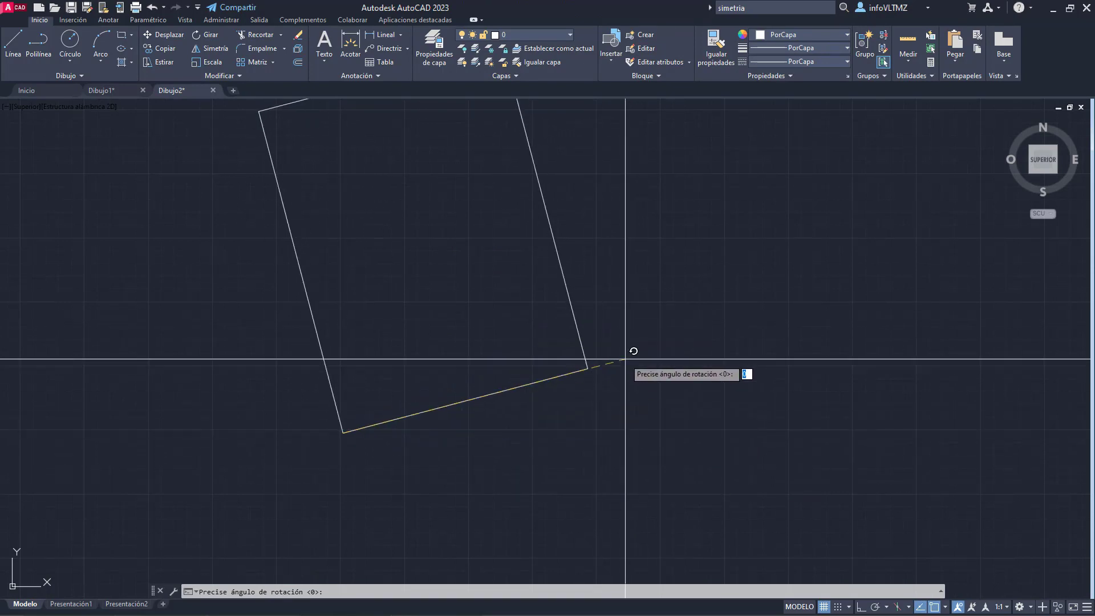
{"action": "key", "text": "Return"}
{"action": "middle_click_drag", "start_coordinate": [415, 208], "coordinate": [408, 278]}
{"action": "middle_click_drag", "start_coordinate": [452, 460], "coordinate": [450, 378]}
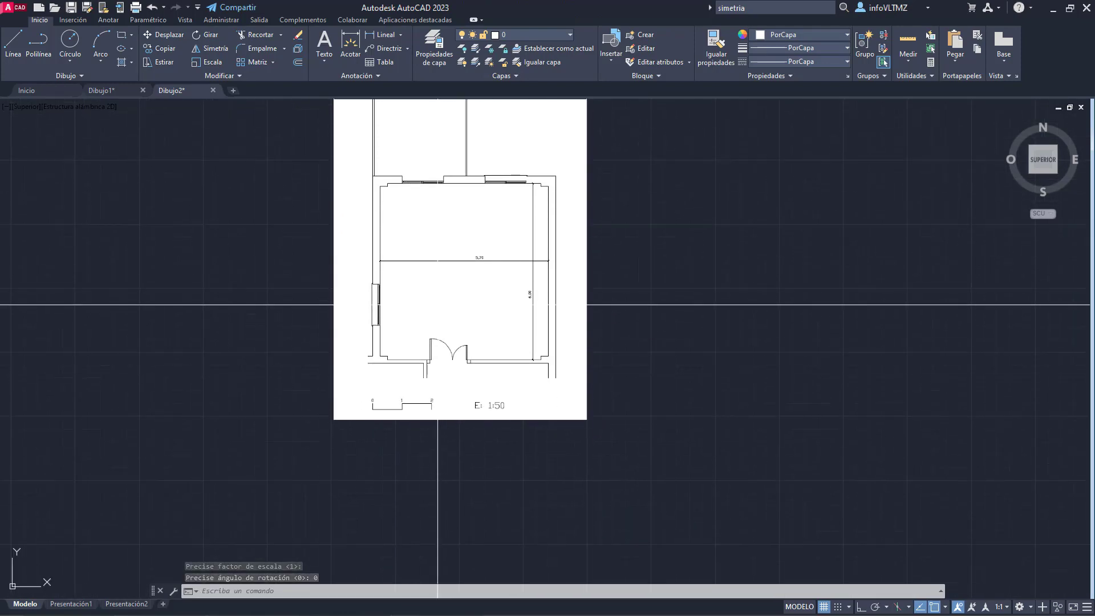
{"action": "scroll", "coordinate": [450, 259], "scroll_direction": "up", "scroll_amount": 4}
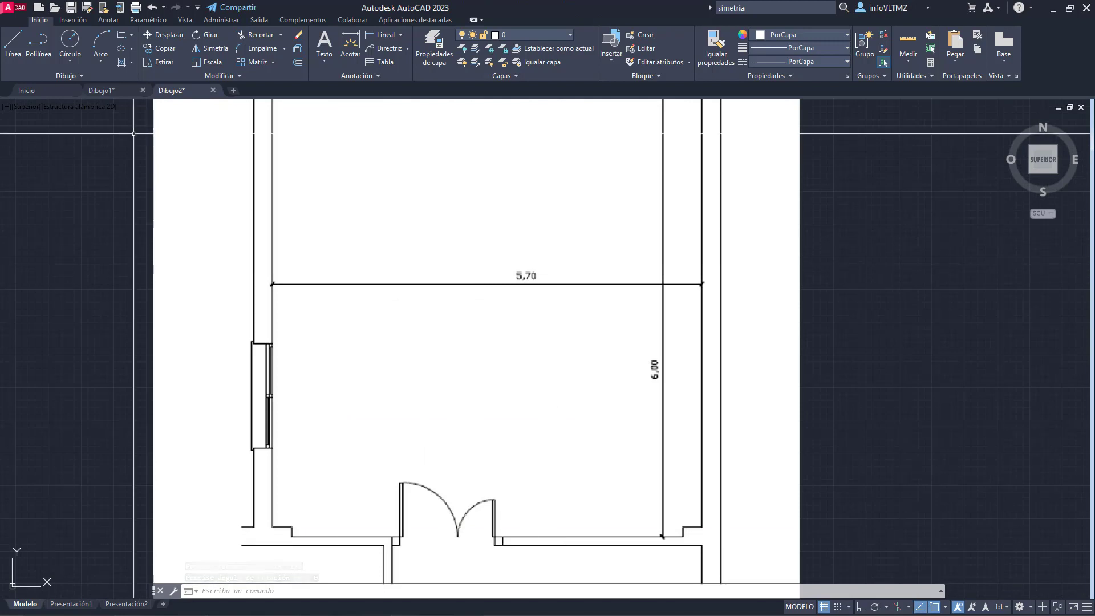
{"action": "middle_click_drag", "start_coordinate": [264, 305], "coordinate": [275, 376]}
{"action": "scroll", "coordinate": [276, 376], "scroll_direction": "down", "scroll_amount": 4}
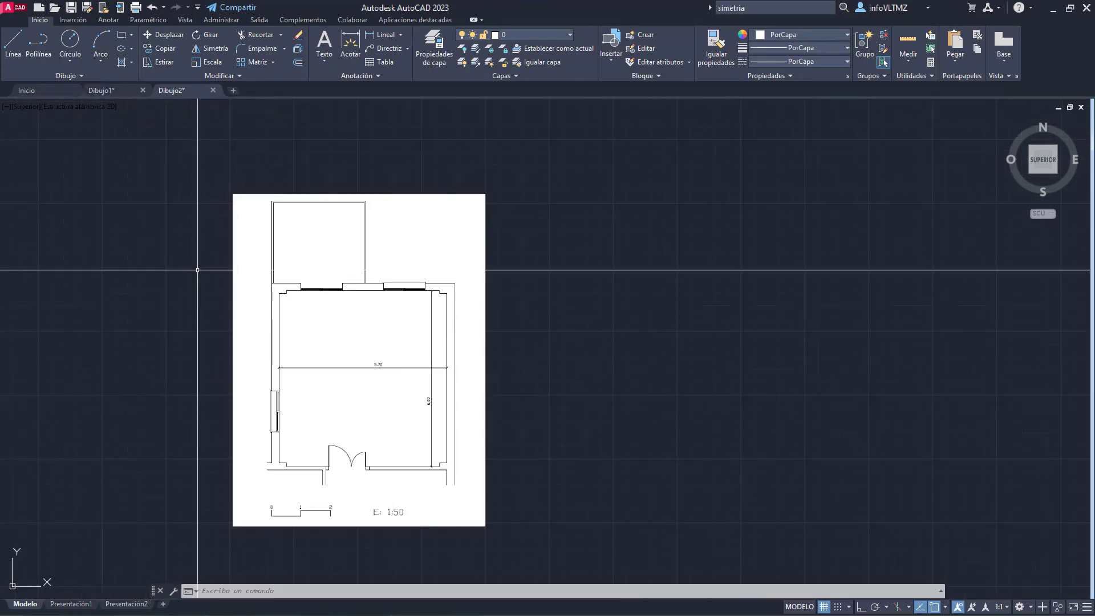
{"action": "left_click", "coordinate": [14, 41]}
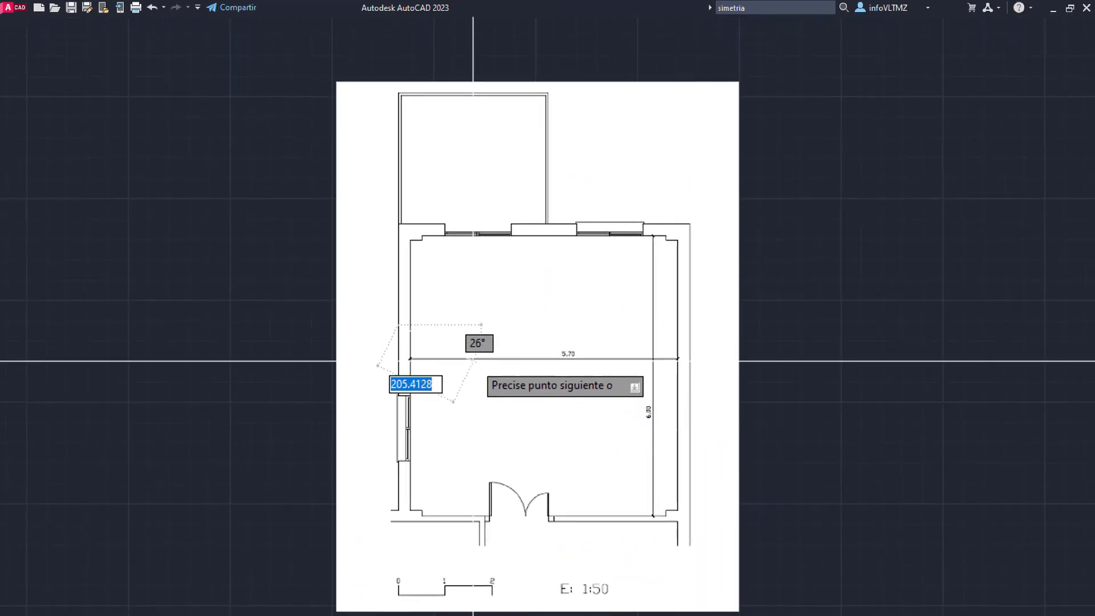
{"action": "key", "text": "Escape"}
{"action": "scroll", "coordinate": [426, 351], "scroll_direction": "up", "scroll_amount": 6}
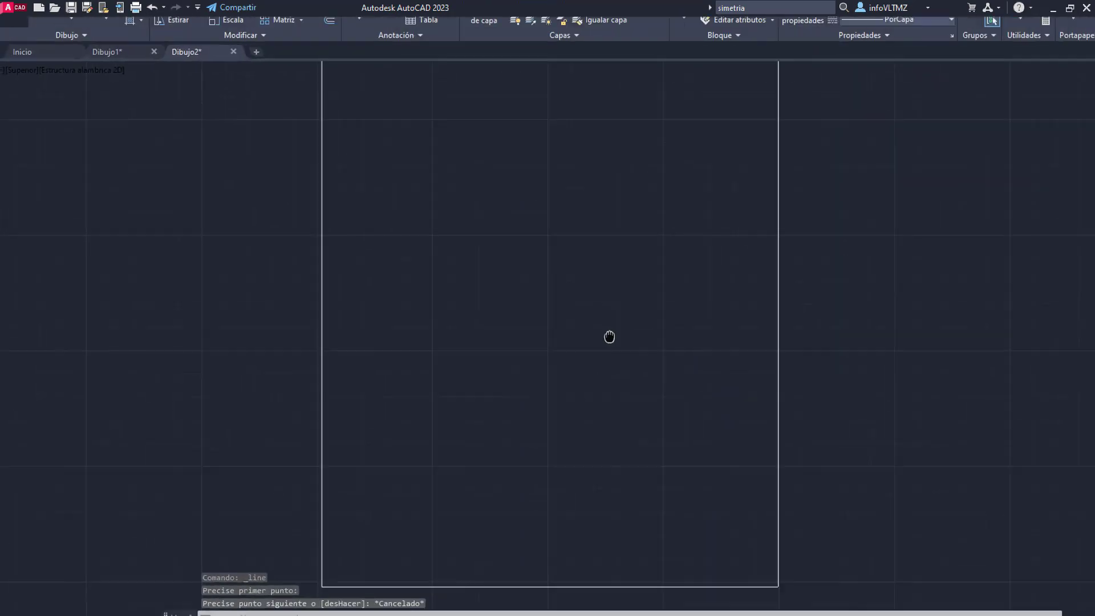
Step: Look over the inserted living-room plan image as a whole, including its room outline and dimensions
{"action": "scroll", "coordinate": [725, 335], "scroll_direction": "down", "scroll_amount": 2}
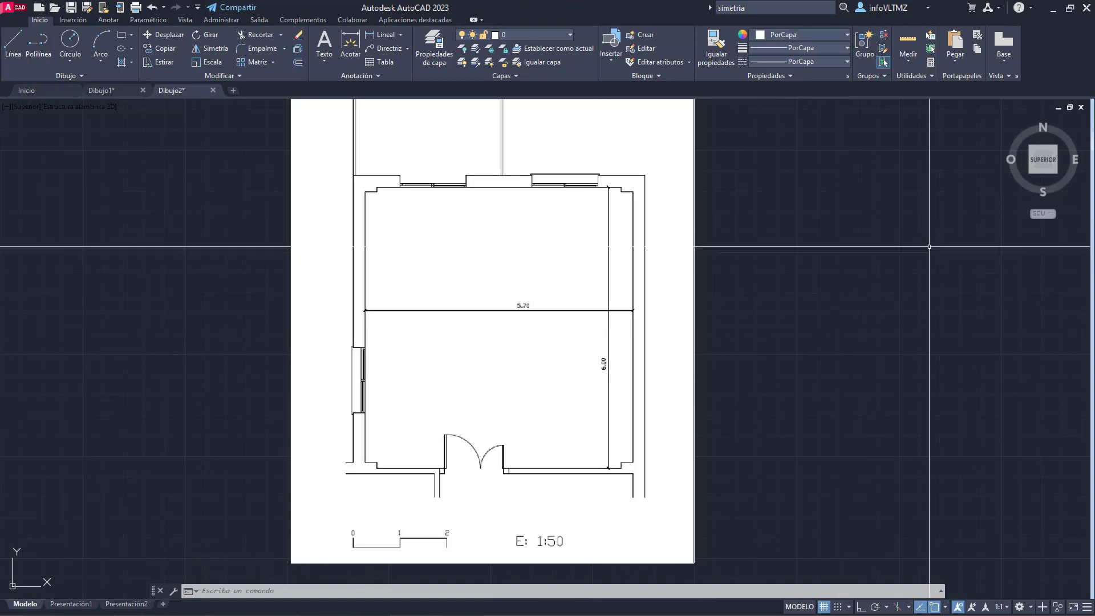
{"action": "middle_click_drag", "start_coordinate": [766, 220], "coordinate": [717, 242]}
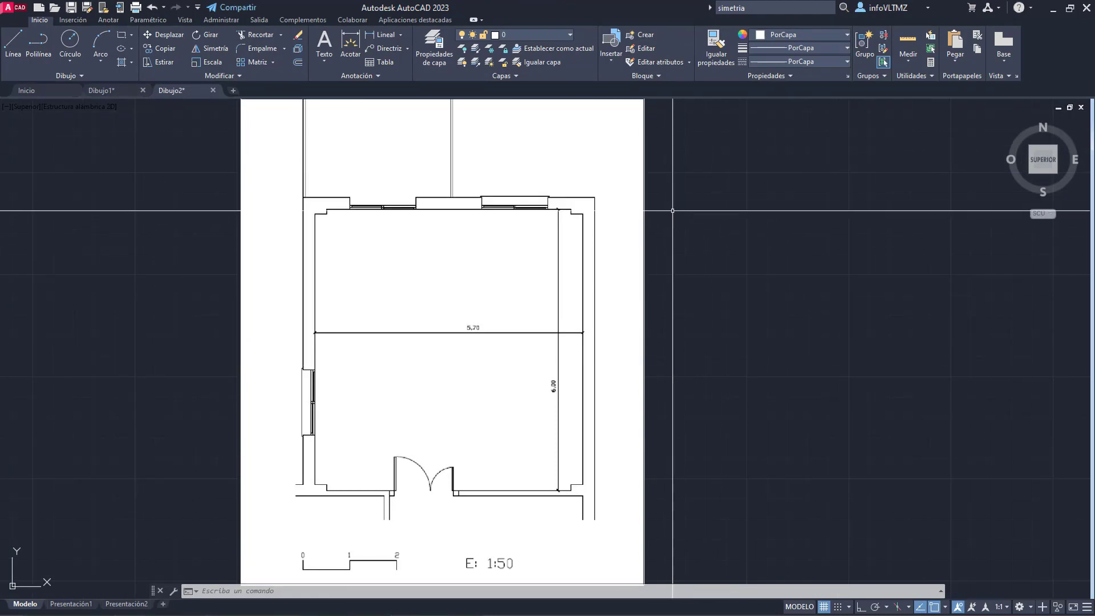
{"action": "scroll", "coordinate": [677, 217], "scroll_direction": "down", "scroll_amount": 2}
{"action": "middle_click_drag", "start_coordinate": [665, 206], "coordinate": [581, 260]}
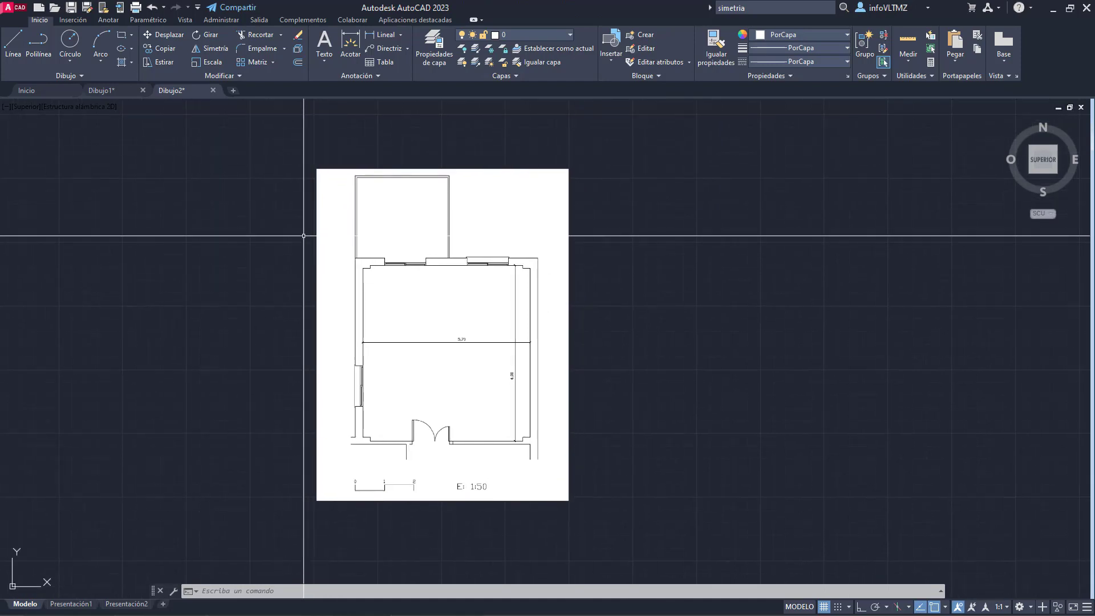
{"action": "scroll", "coordinate": [303, 236], "scroll_direction": "up", "scroll_amount": 2}
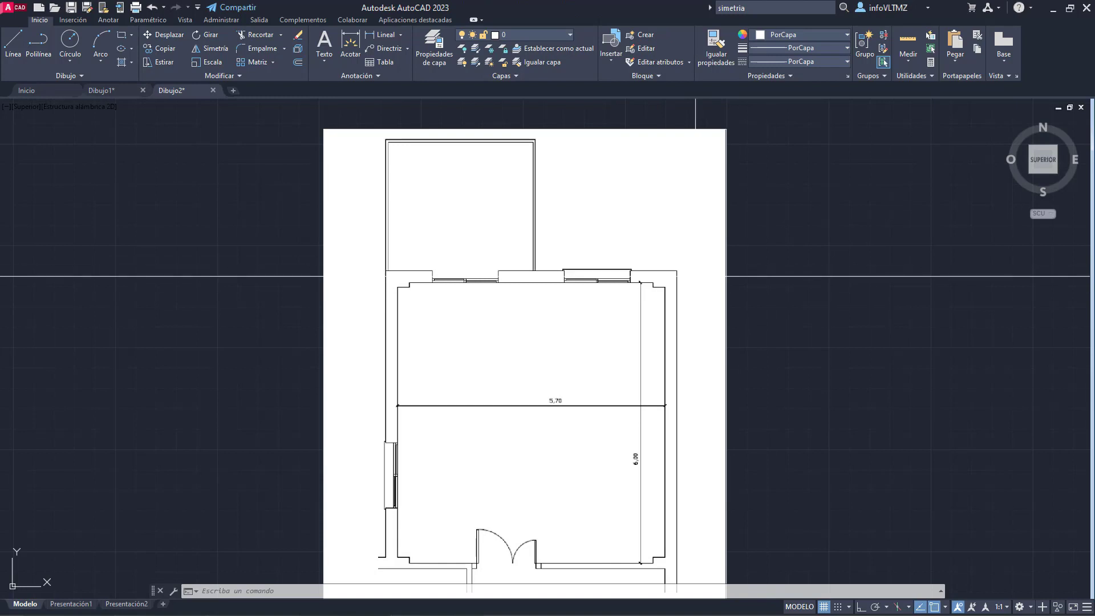
{"action": "middle_click_drag", "start_coordinate": [751, 286], "coordinate": [564, 282]}
{"action": "scroll", "coordinate": [340, 321], "scroll_direction": "down", "scroll_amount": 2}
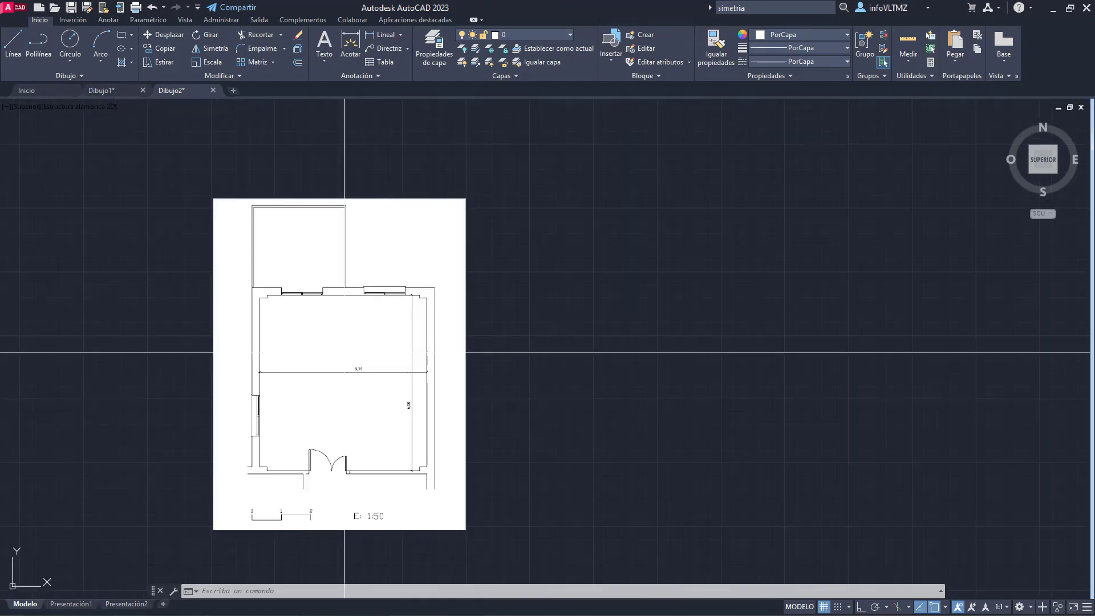
{"action": "middle_click_drag", "start_coordinate": [344, 352], "coordinate": [466, 349]}
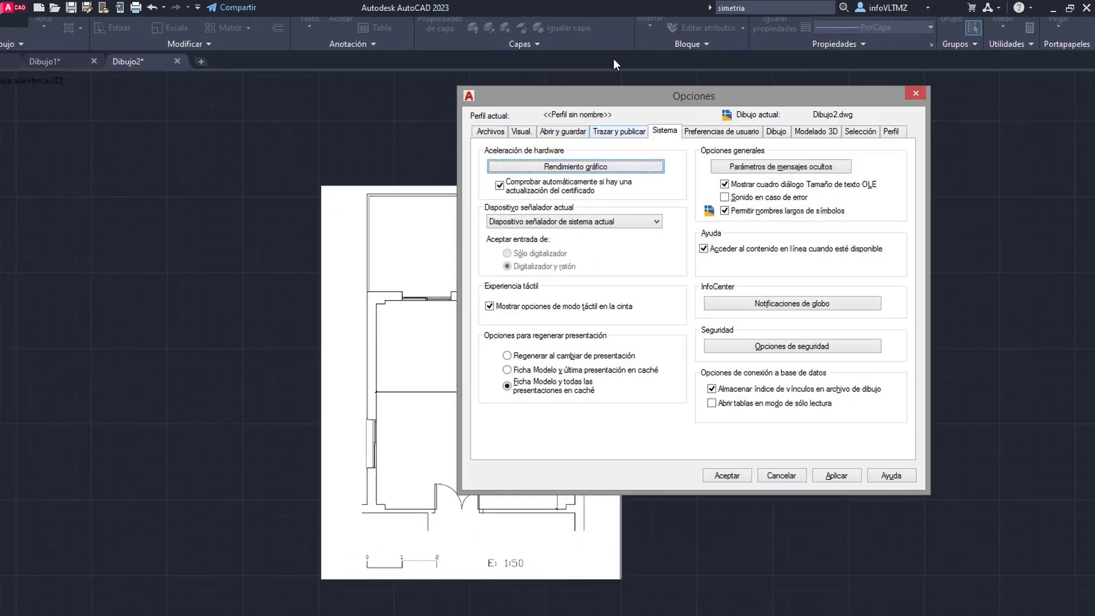
Step: Set the crosshair cursor (Cursor en cruz) colour to blue (Azul) for 2D model space and apply the drawing options
{"action": "left_click", "coordinate": [852, 108]}
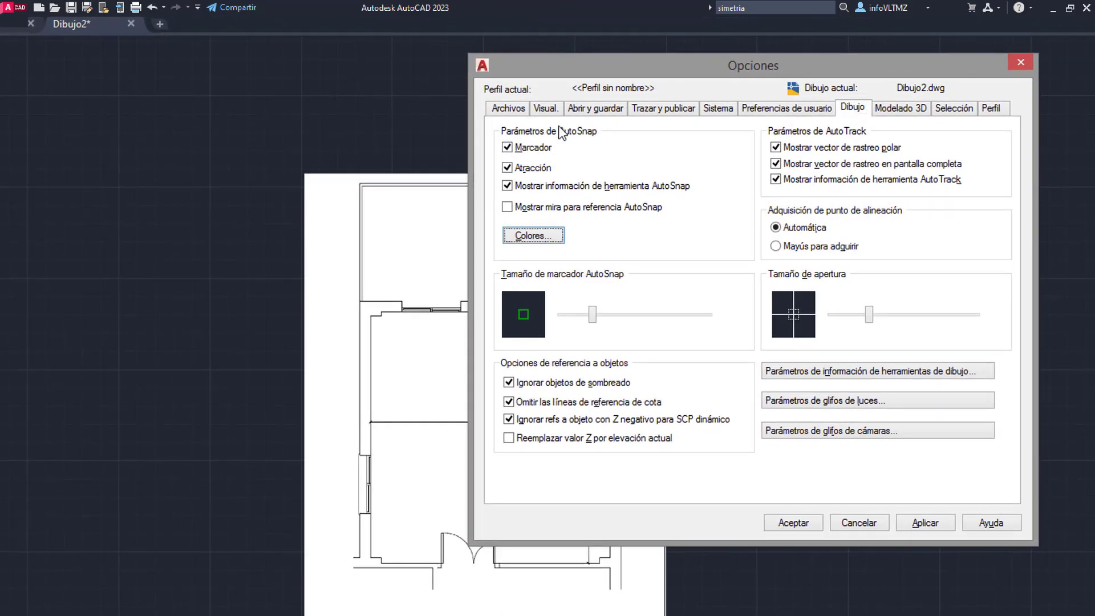
{"action": "left_click", "coordinate": [536, 237]}
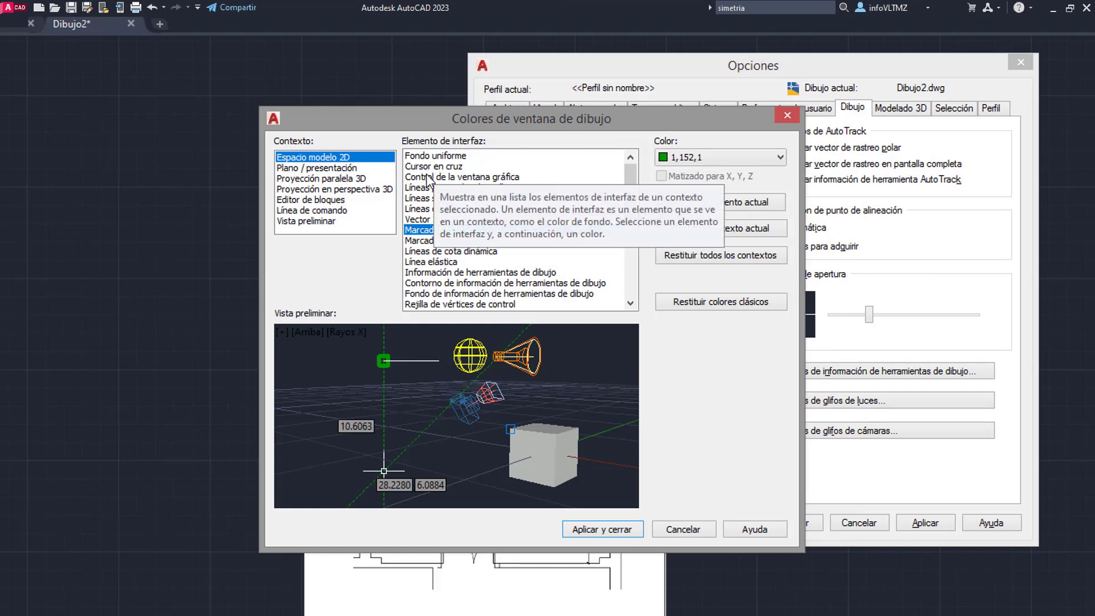
{"action": "left_click", "coordinate": [444, 167]}
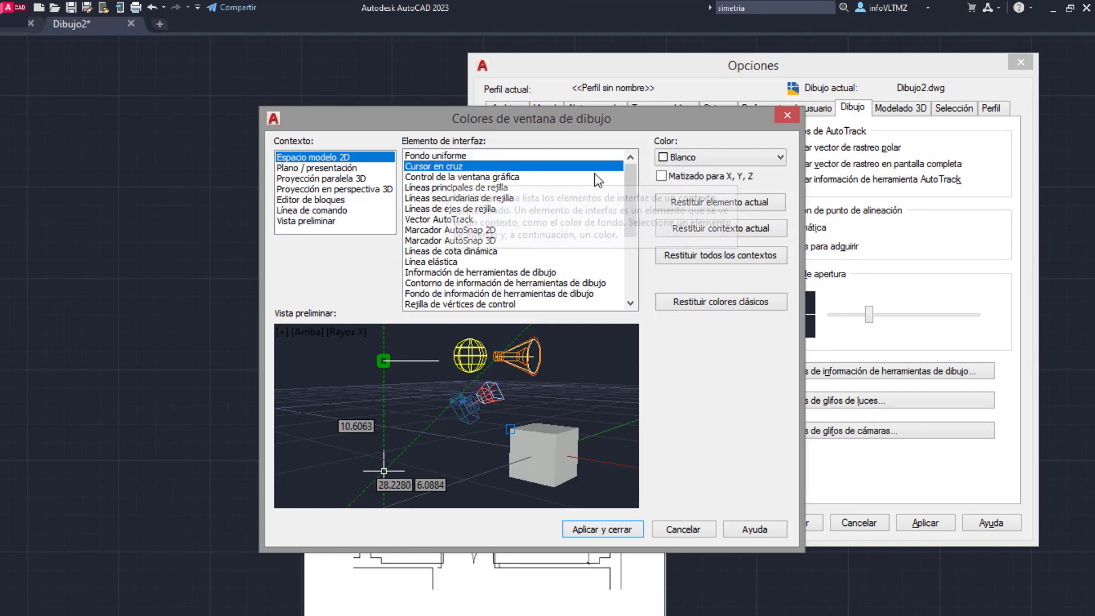
{"action": "left_click", "coordinate": [766, 166]}
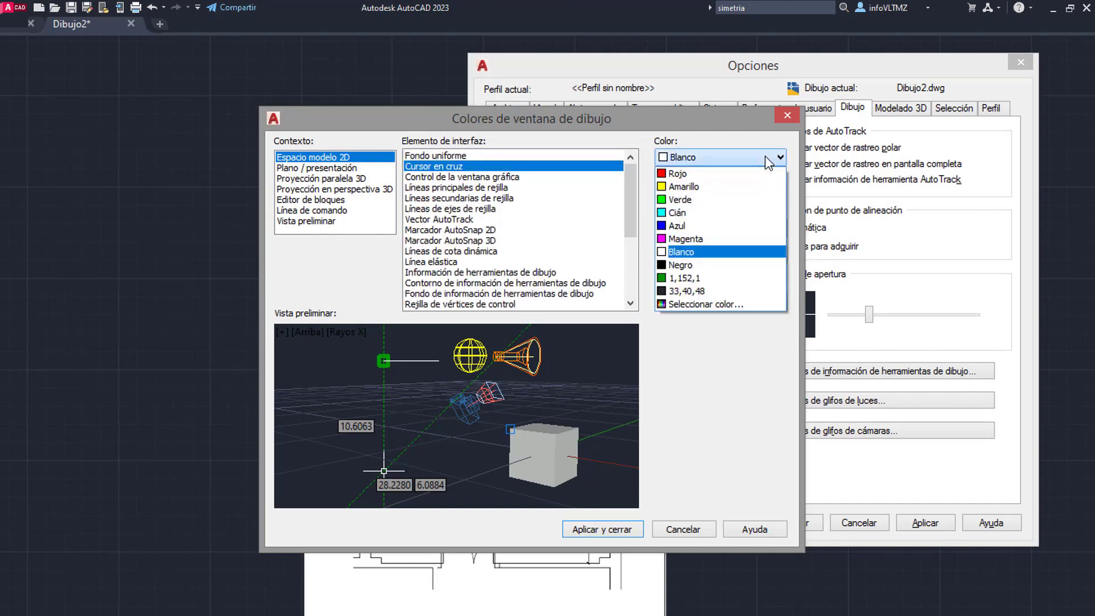
{"action": "left_click", "coordinate": [675, 227]}
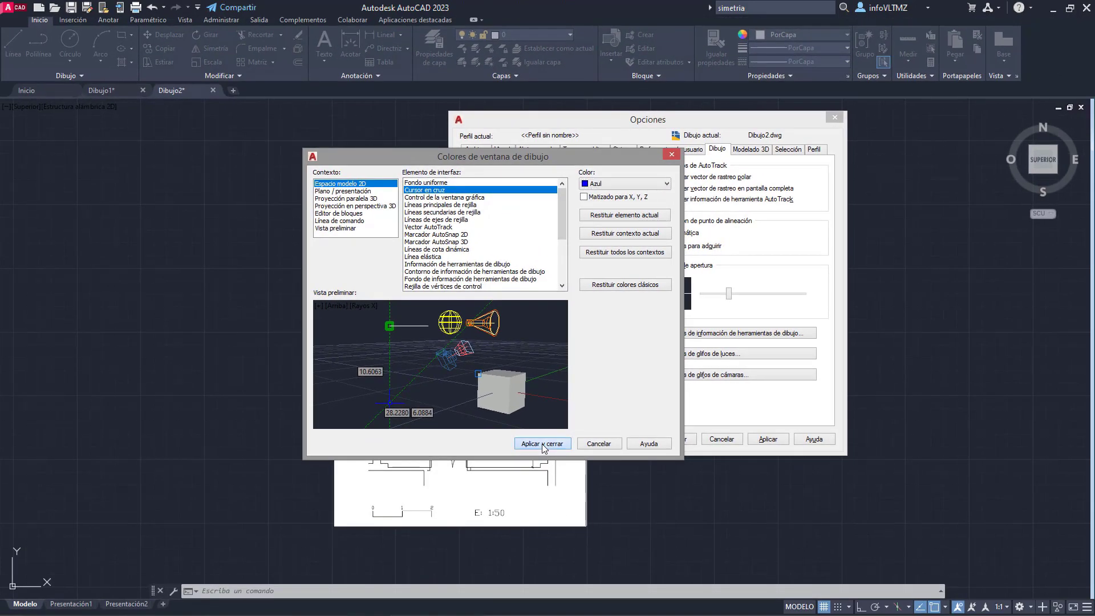
{"action": "left_click", "coordinate": [543, 444]}
{"action": "left_click", "coordinate": [677, 439]}
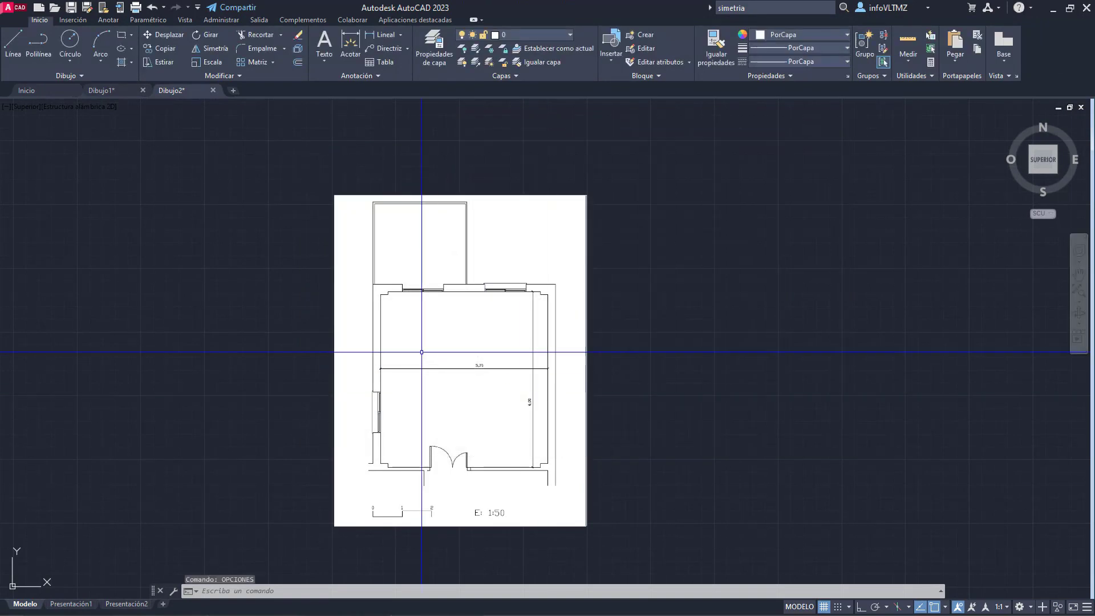
Step: Move the plan image to the Imagen Salón layer and deselect it
{"action": "scroll", "coordinate": [399, 344], "scroll_direction": "up", "scroll_amount": 6}
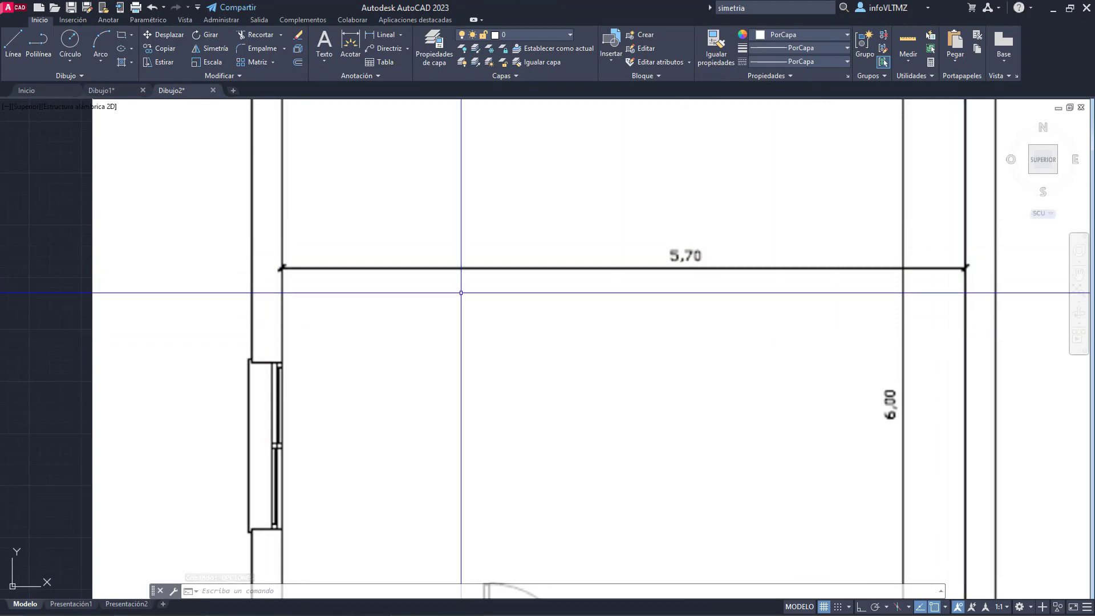
{"action": "scroll", "coordinate": [294, 347], "scroll_direction": "down", "scroll_amount": 4}
{"action": "middle_click_drag", "start_coordinate": [653, 305], "coordinate": [699, 353]}
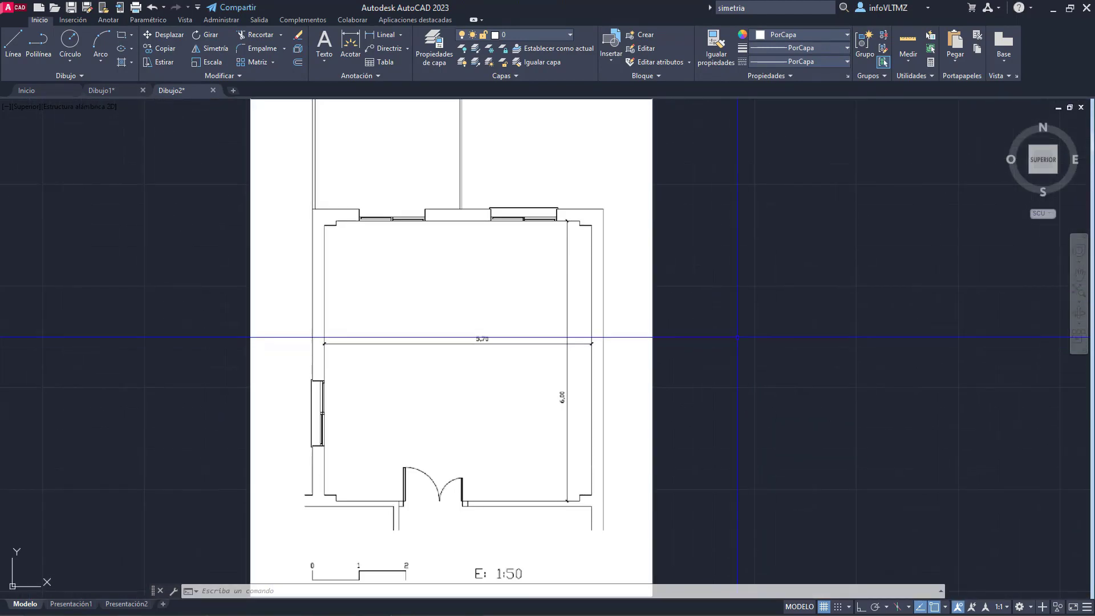
{"action": "scroll", "coordinate": [664, 320], "scroll_direction": "down", "scroll_amount": 2}
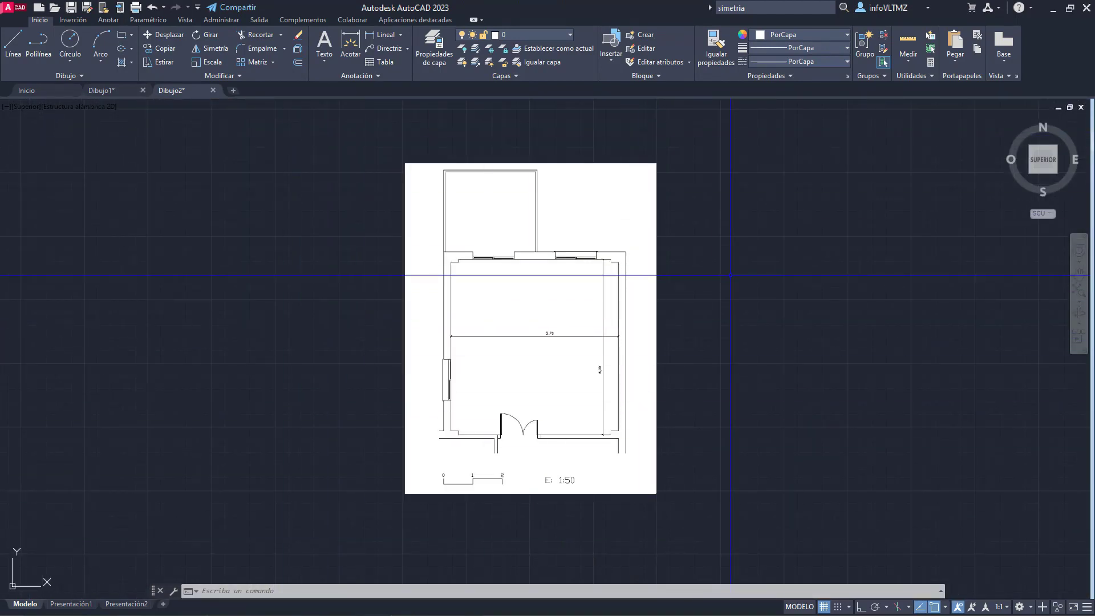
{"action": "left_click", "coordinate": [697, 143]}
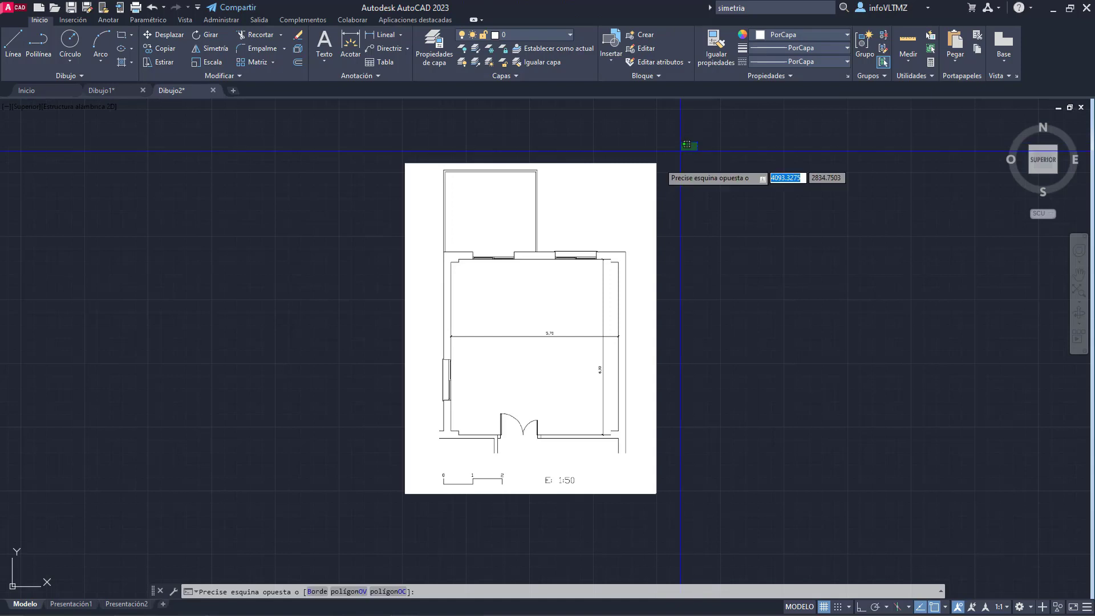
{"action": "left_click", "coordinate": [624, 208]}
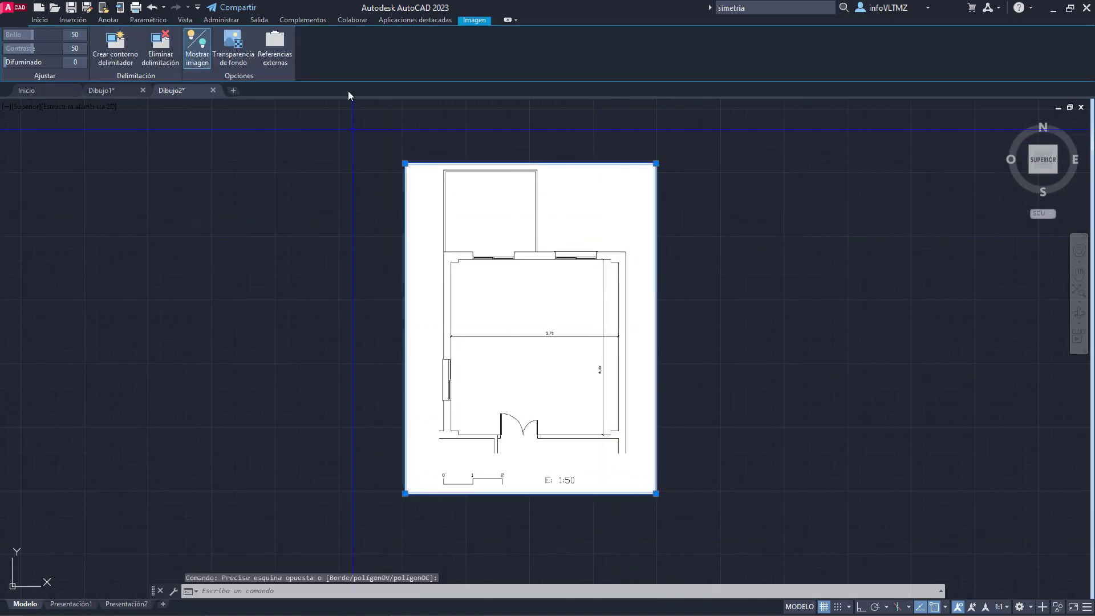
{"action": "left_click", "coordinate": [40, 21]}
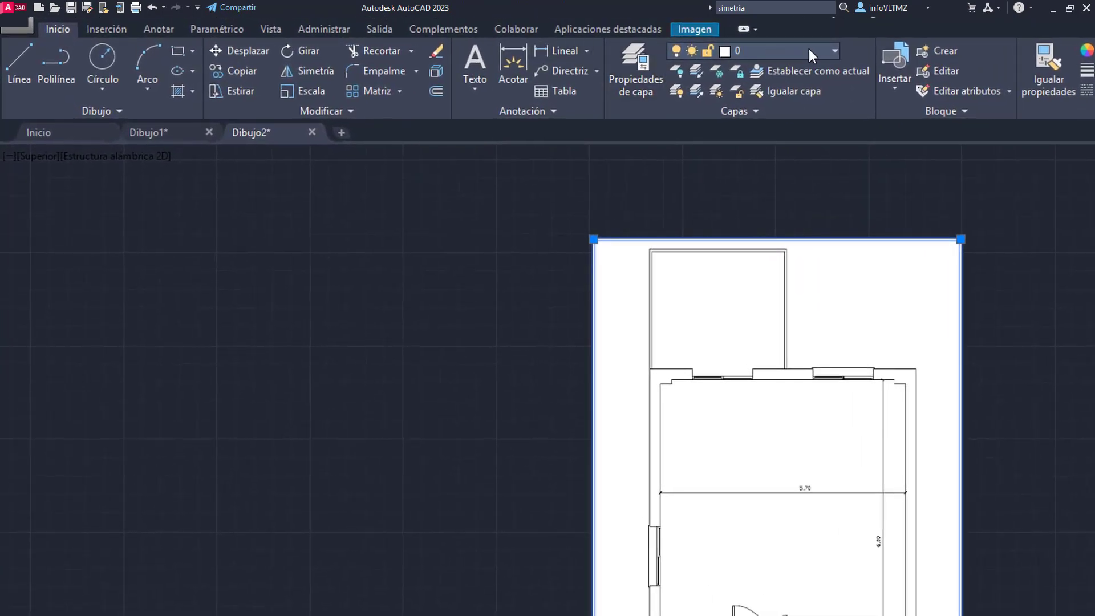
{"action": "left_click", "coordinate": [833, 51]}
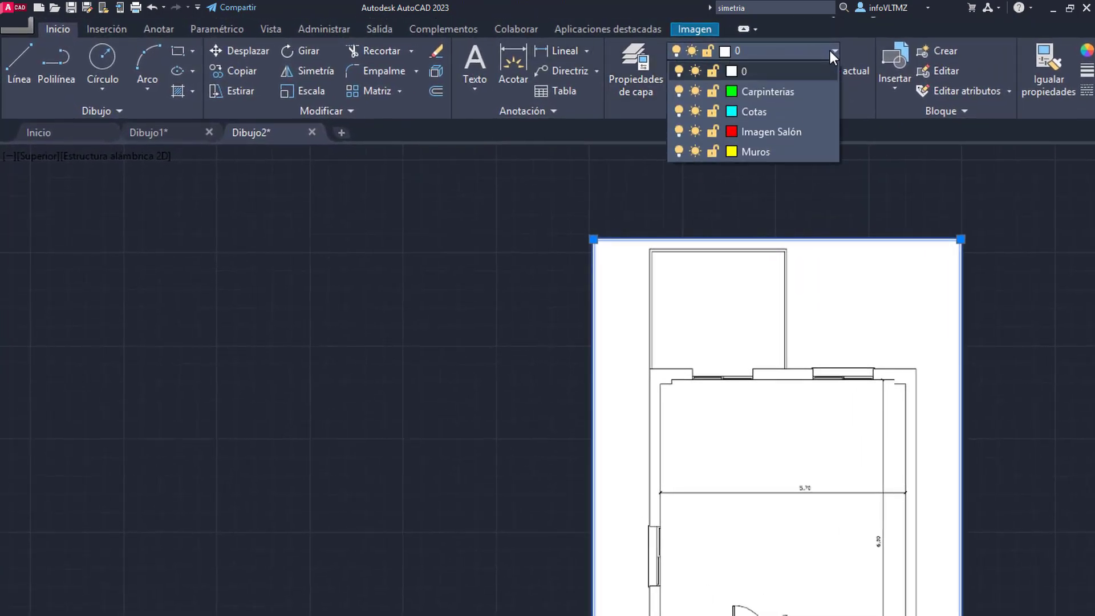
{"action": "left_click", "coordinate": [771, 131]}
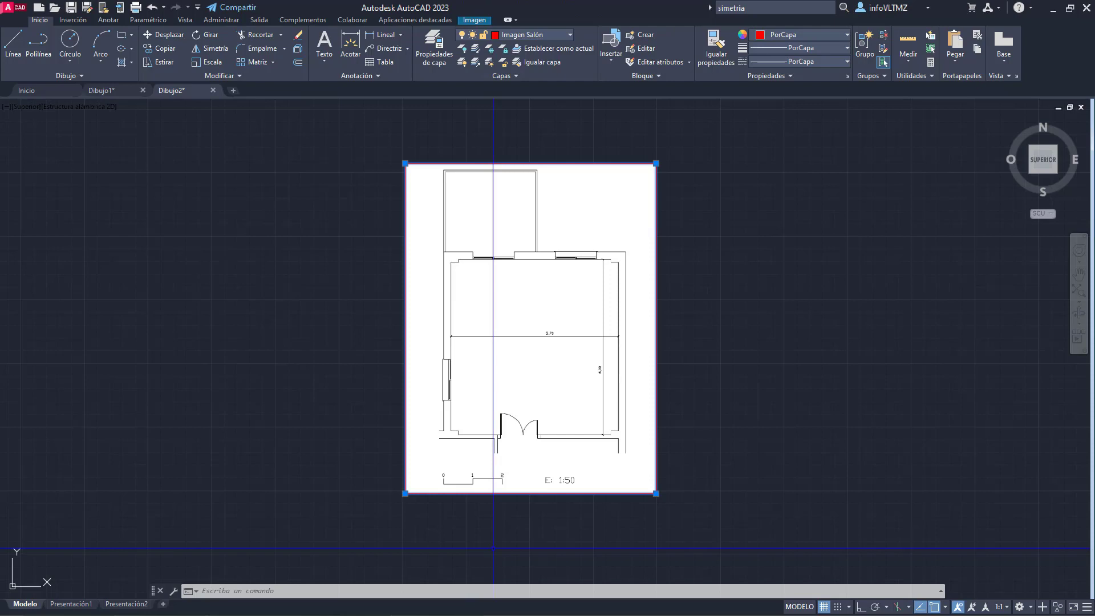
{"action": "left_click", "coordinate": [493, 548]}
{"action": "key", "text": "Escape"}
Step: Examine the horizontal room dimension and its end marks on the plan image, along with the graphic scale below
{"action": "scroll", "coordinate": [490, 519], "scroll_direction": "up", "scroll_amount": 2}
{"action": "scroll", "coordinate": [590, 401], "scroll_direction": "down", "scroll_amount": 2}
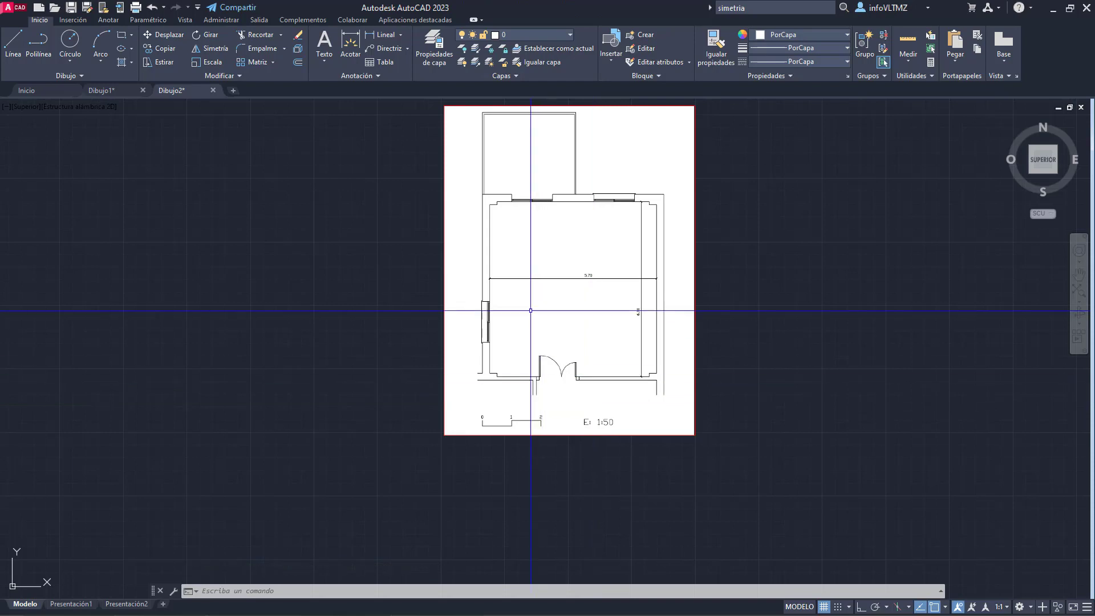
{"action": "scroll", "coordinate": [532, 403], "scroll_direction": "up", "scroll_amount": 2}
{"action": "middle_click_drag", "start_coordinate": [593, 306], "coordinate": [572, 355]}
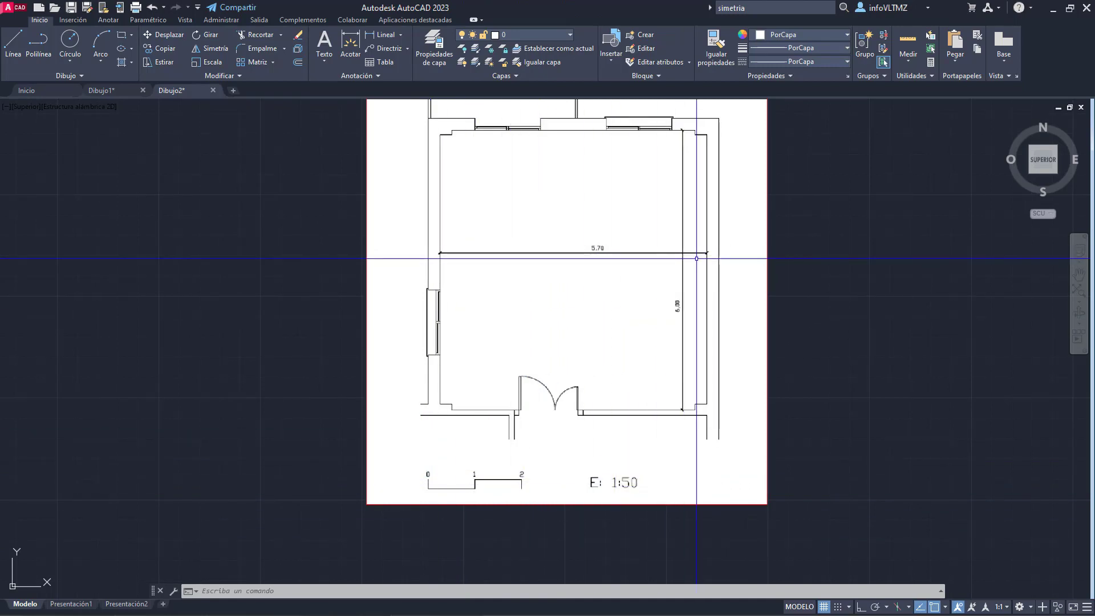
{"action": "scroll", "coordinate": [696, 258], "scroll_direction": "up", "scroll_amount": 6}
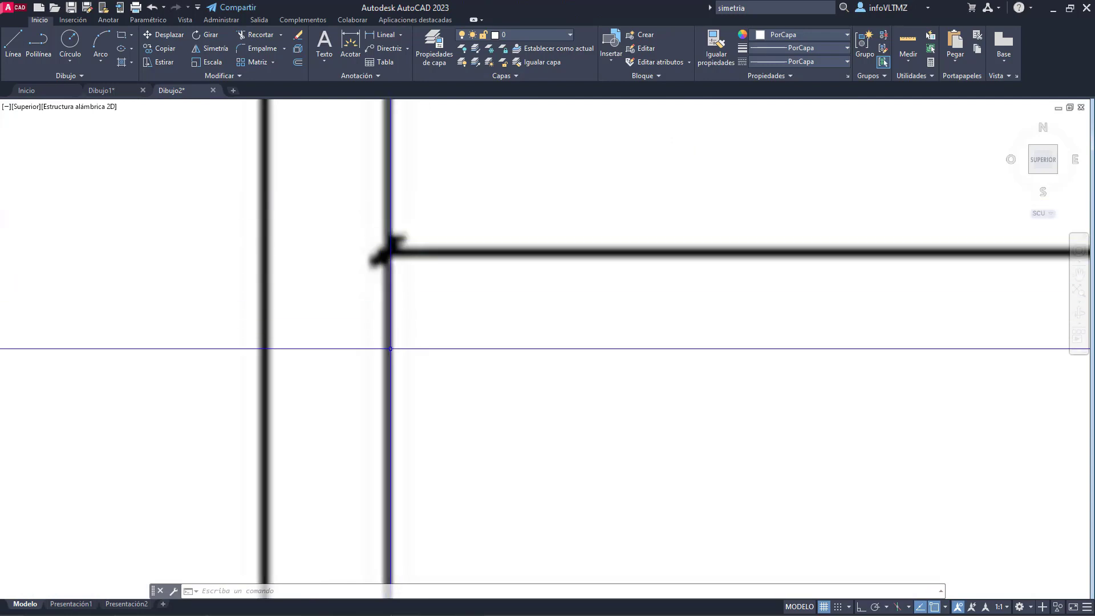
{"action": "scroll", "coordinate": [388, 342], "scroll_direction": "down", "scroll_amount": 5}
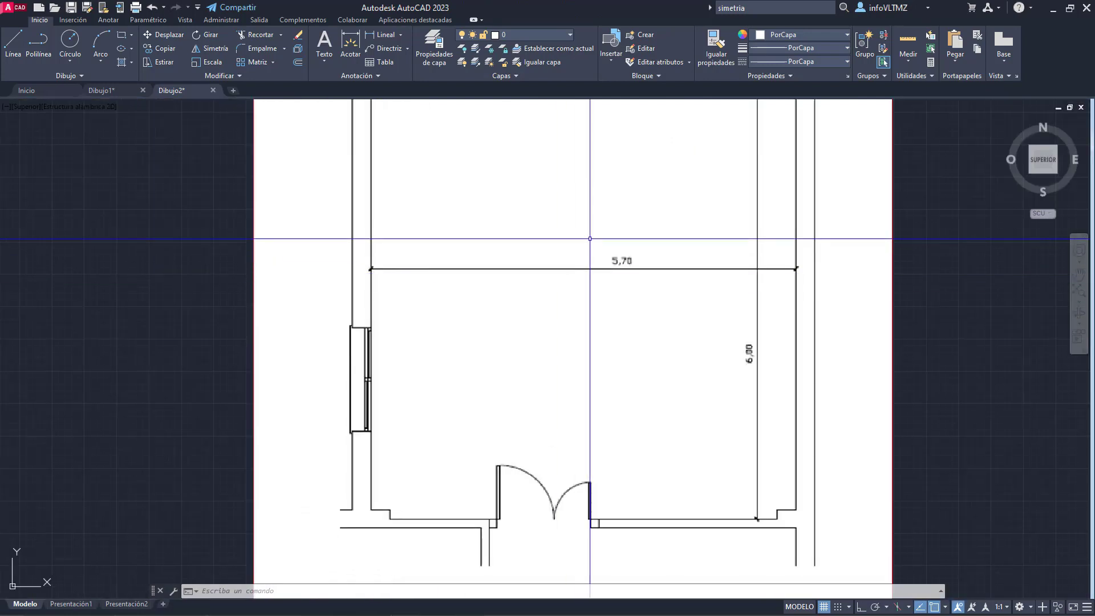
{"action": "middle_click_drag", "start_coordinate": [569, 294], "coordinate": [478, 156]}
{"action": "middle_click_drag", "start_coordinate": [550, 229], "coordinate": [566, 263]}
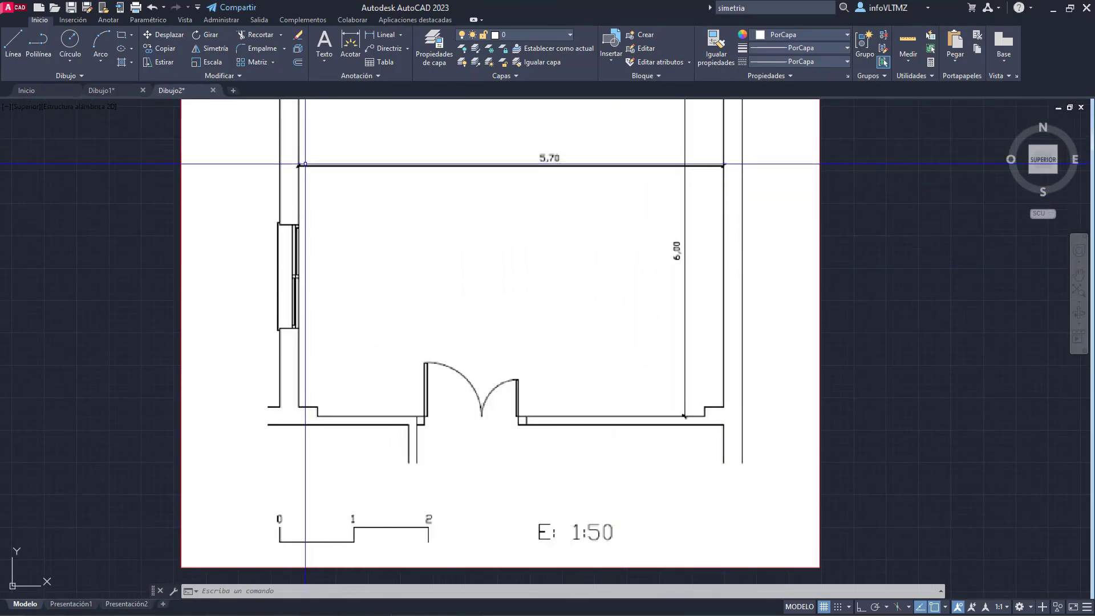
{"action": "scroll", "coordinate": [707, 219], "scroll_direction": "down", "scroll_amount": 4}
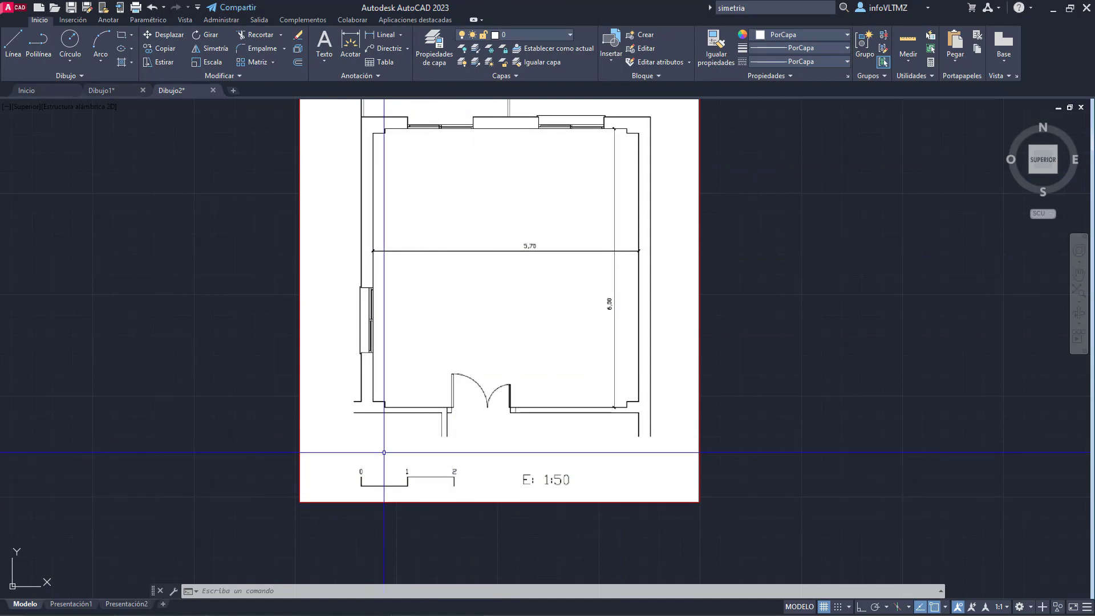
{"action": "key", "text": "Escape"}
{"action": "key", "text": "Escape"}
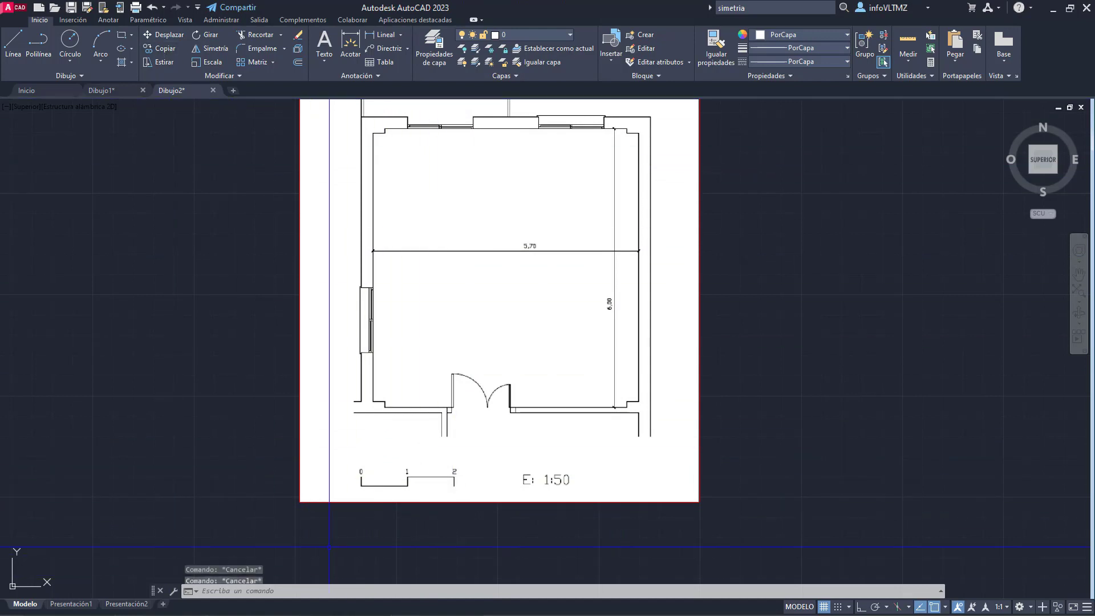
{"action": "left_click", "coordinate": [330, 506]}
{"action": "left_click", "coordinate": [269, 453]}
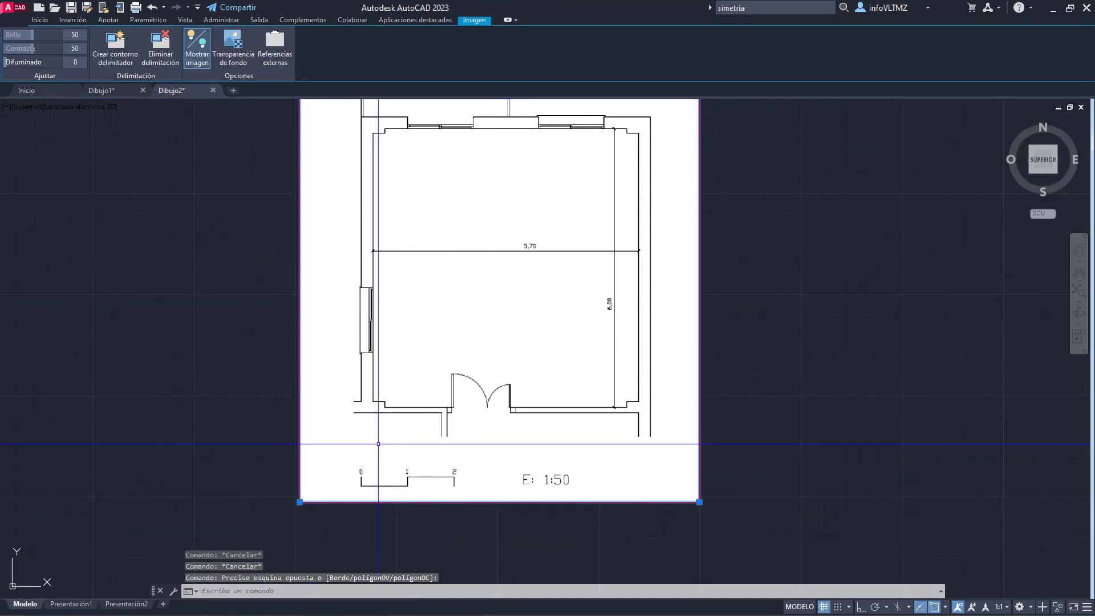
{"action": "left_click", "coordinate": [40, 20]}
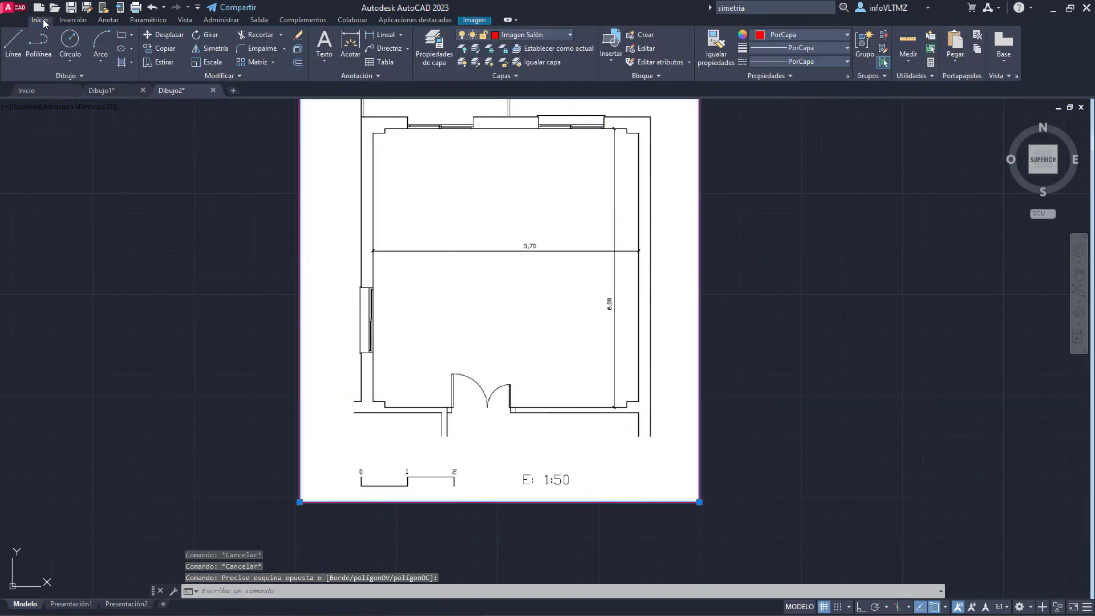
{"action": "left_click", "coordinate": [205, 62]}
{"action": "scroll", "coordinate": [519, 238], "scroll_direction": "up", "scroll_amount": 4}
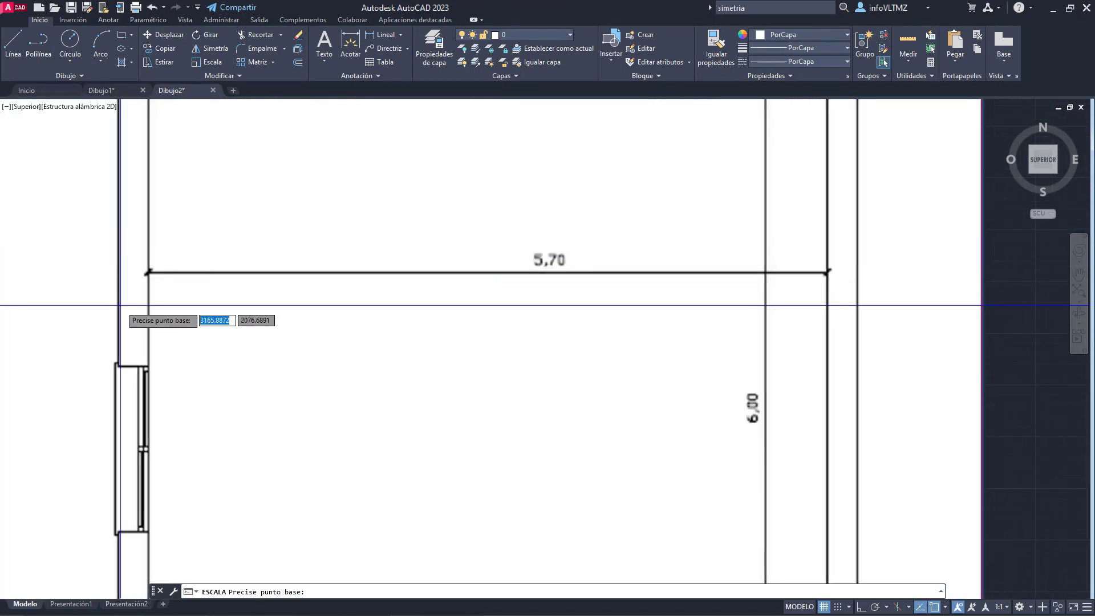
{"action": "scroll", "coordinate": [148, 274], "scroll_direction": "up", "scroll_amount": 5}
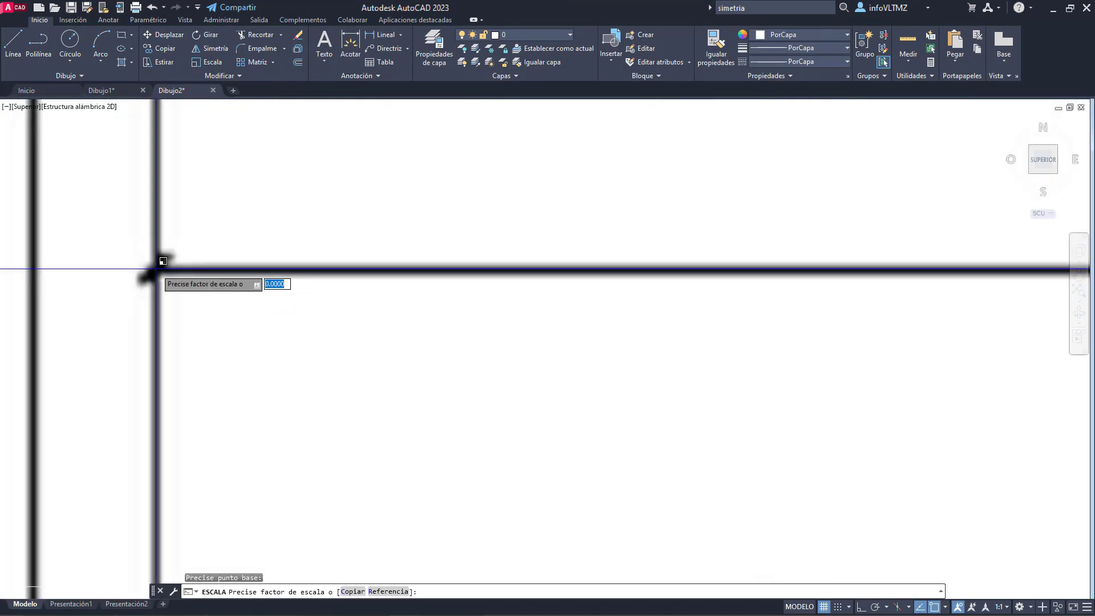
{"action": "scroll", "coordinate": [157, 269], "scroll_direction": "down", "scroll_amount": 5}
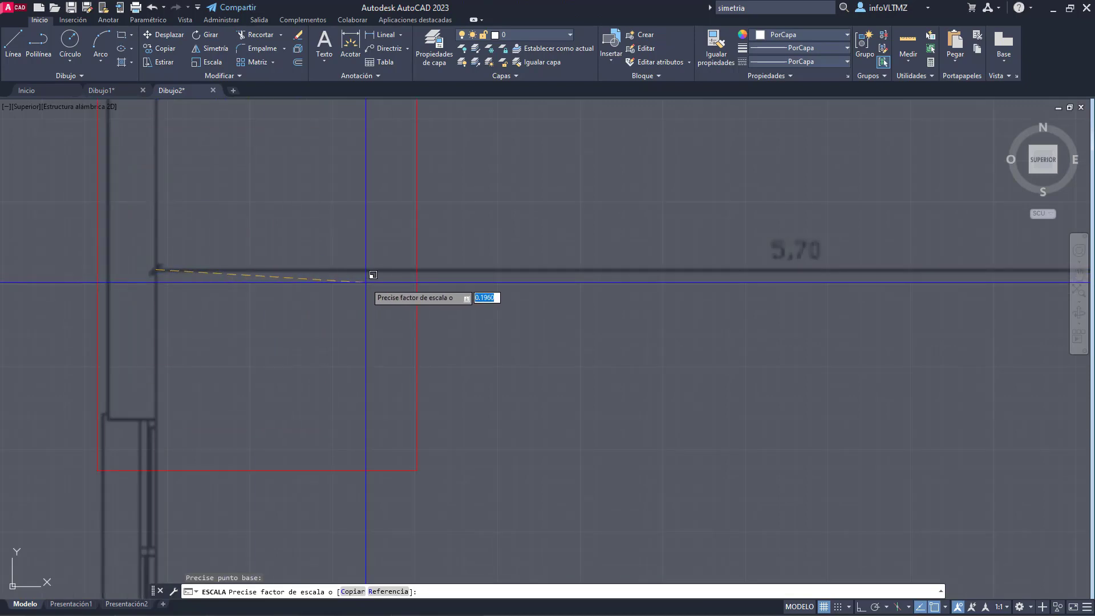
{"action": "type", "text": "r"}
{"action": "key", "text": "Return"}
{"action": "scroll", "coordinate": [318, 322], "scroll_direction": "down", "scroll_amount": 8}
{"action": "key", "text": "Escape"}
Step: Draw a horizontal line 5.7 units long from the left end mark of the 5,70 dimension, with Ortho enabled
{"action": "scroll", "coordinate": [365, 330], "scroll_direction": "up", "scroll_amount": 2}
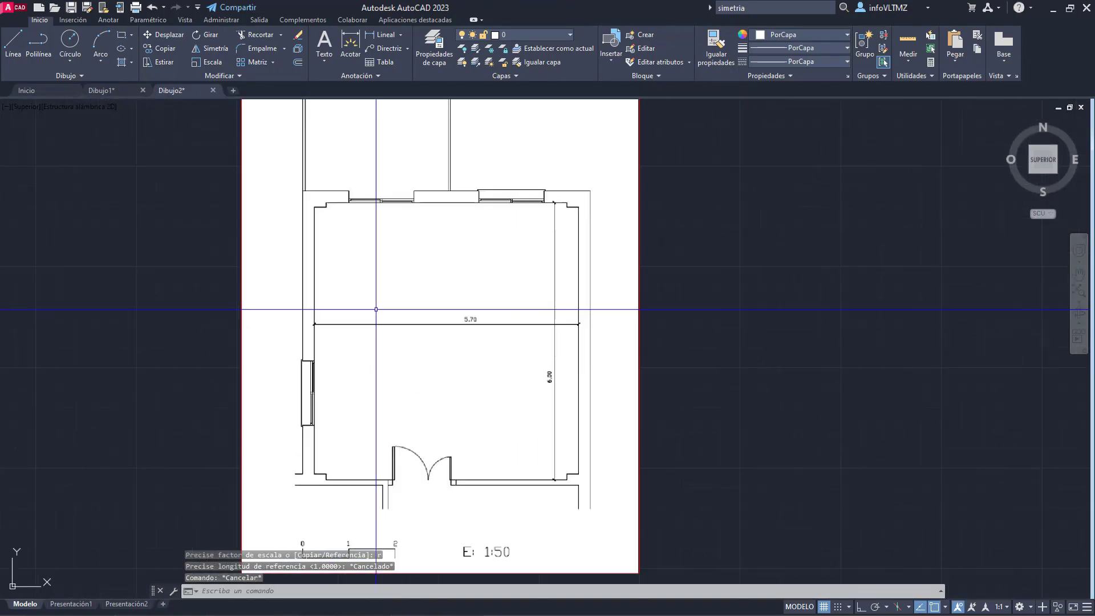
{"action": "scroll", "coordinate": [365, 340], "scroll_direction": "up", "scroll_amount": 2}
{"action": "left_click", "coordinate": [9, 49]}
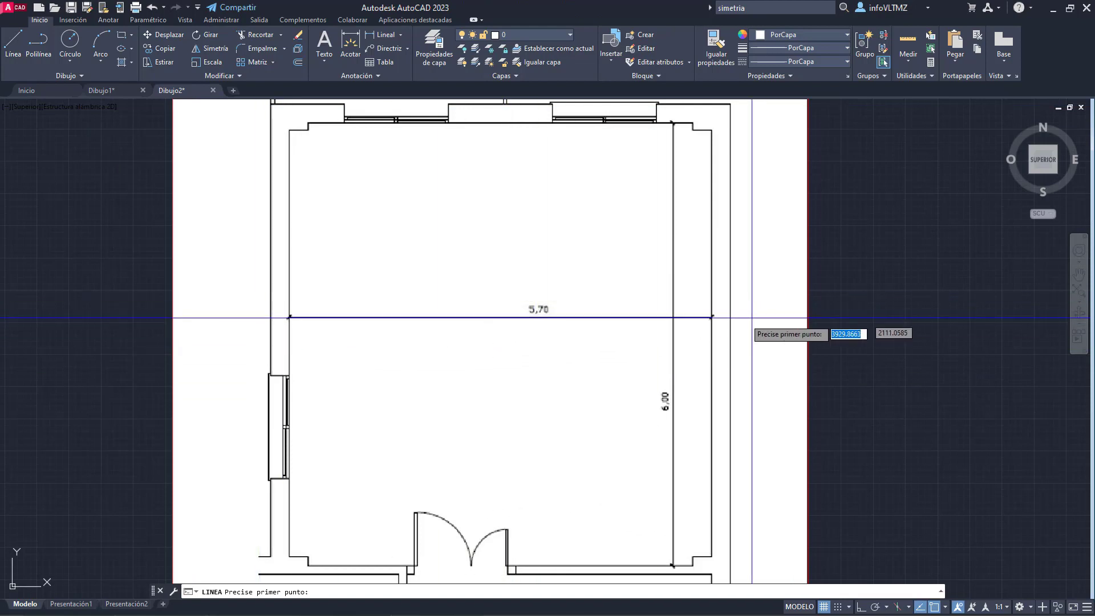
{"action": "scroll", "coordinate": [285, 334], "scroll_direction": "up", "scroll_amount": 2}
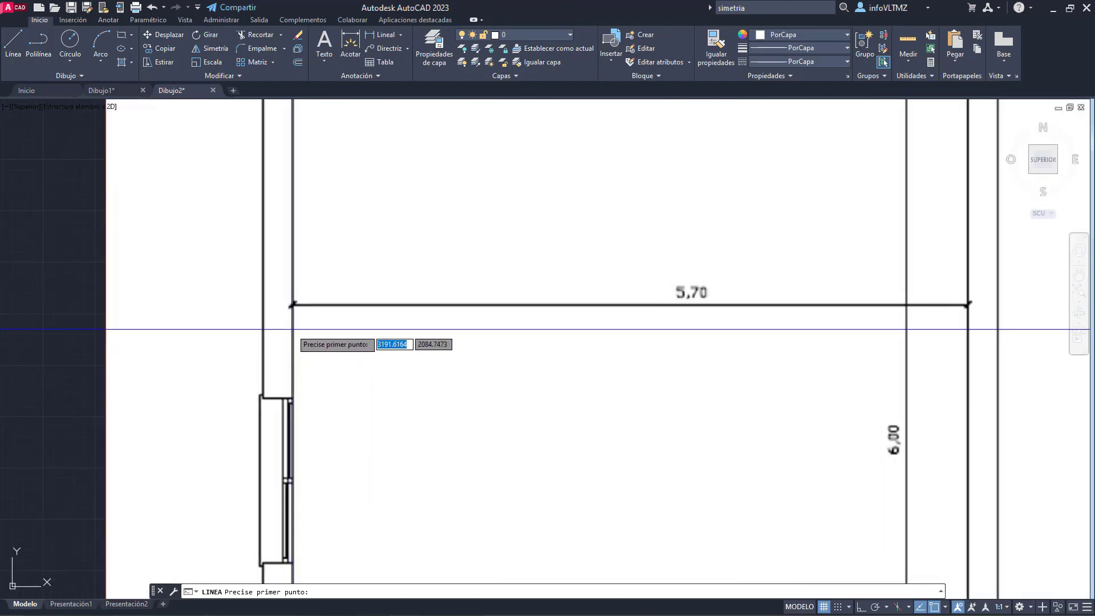
{"action": "left_click", "coordinate": [293, 303]}
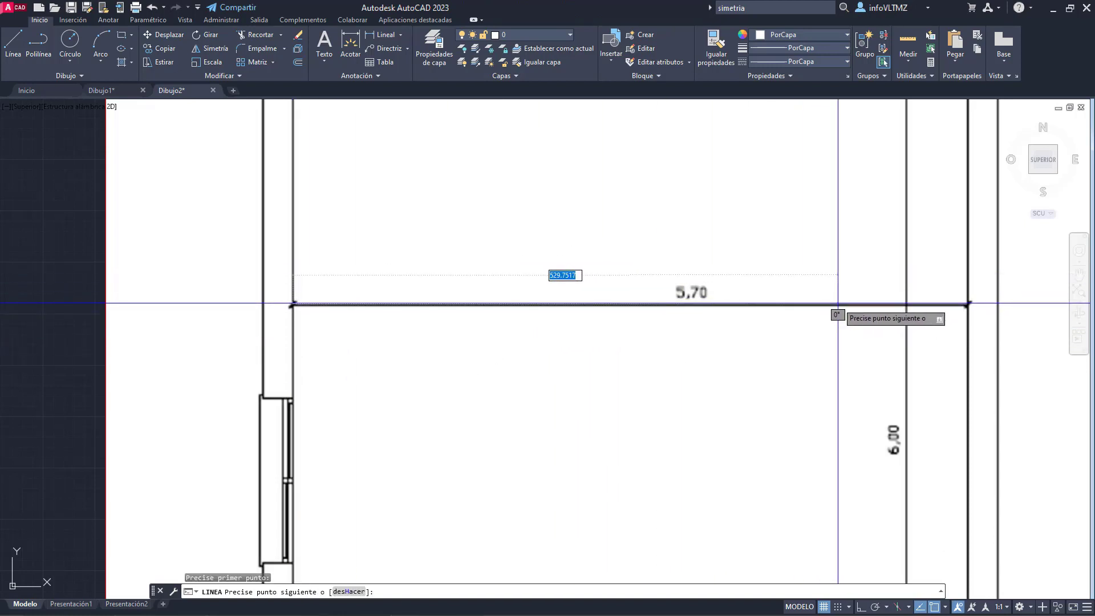
{"action": "left_click", "coordinate": [861, 607]}
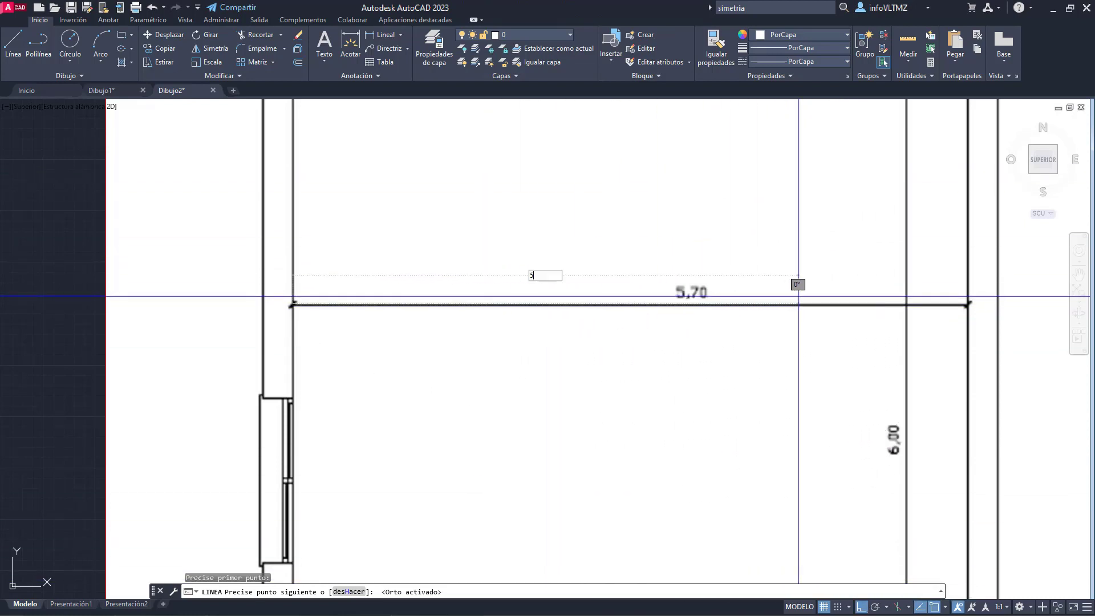
{"action": "type", "text": "7"}
{"action": "key", "text": "Return"}
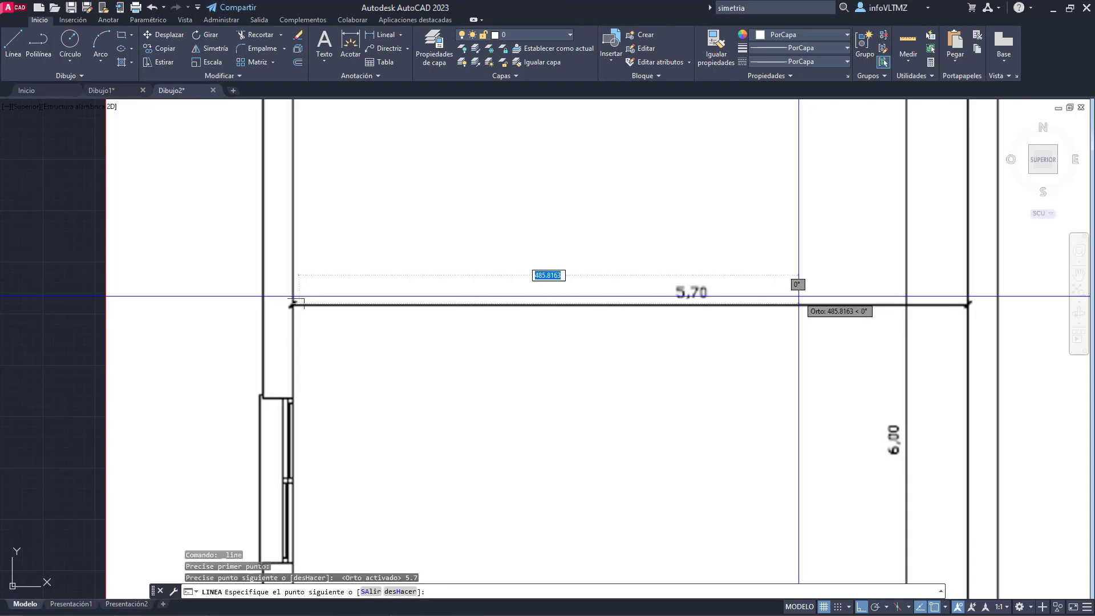
{"action": "key", "text": "Escape"}
Step: Examine the 5.7-unit line at the dimension's left end mark and compare its length with the plan image's 5,70 dimension
{"action": "scroll", "coordinate": [317, 313], "scroll_direction": "up", "scroll_amount": 4}
{"action": "left_click", "coordinate": [271, 225]}
{"action": "left_click", "coordinate": [383, 306]}
{"action": "scroll", "coordinate": [322, 285], "scroll_direction": "up", "scroll_amount": 6}
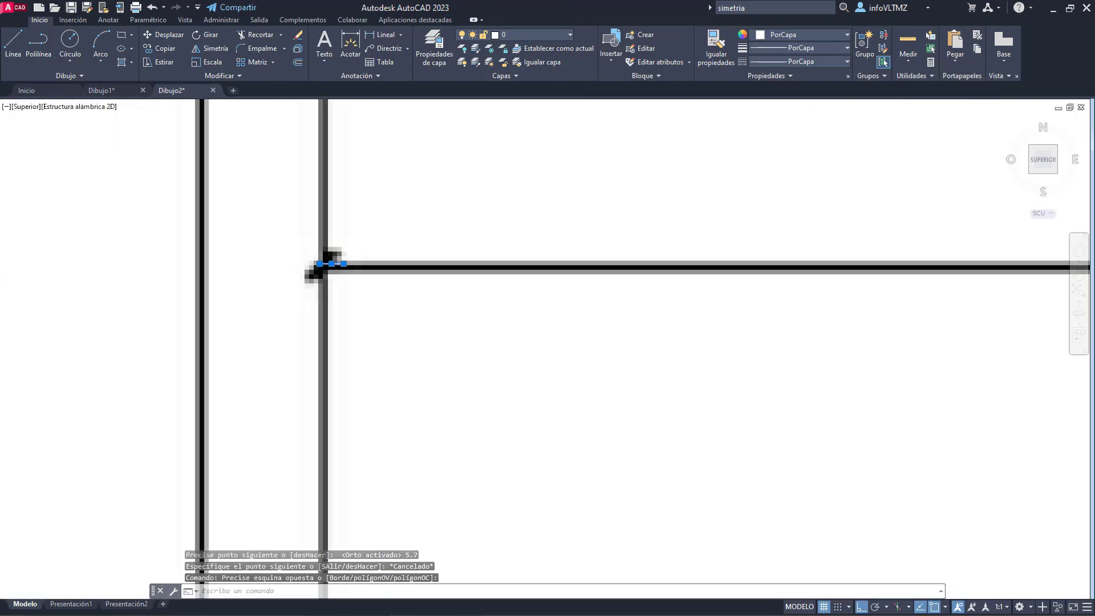
{"action": "scroll", "coordinate": [320, 262], "scroll_direction": "down", "scroll_amount": 5}
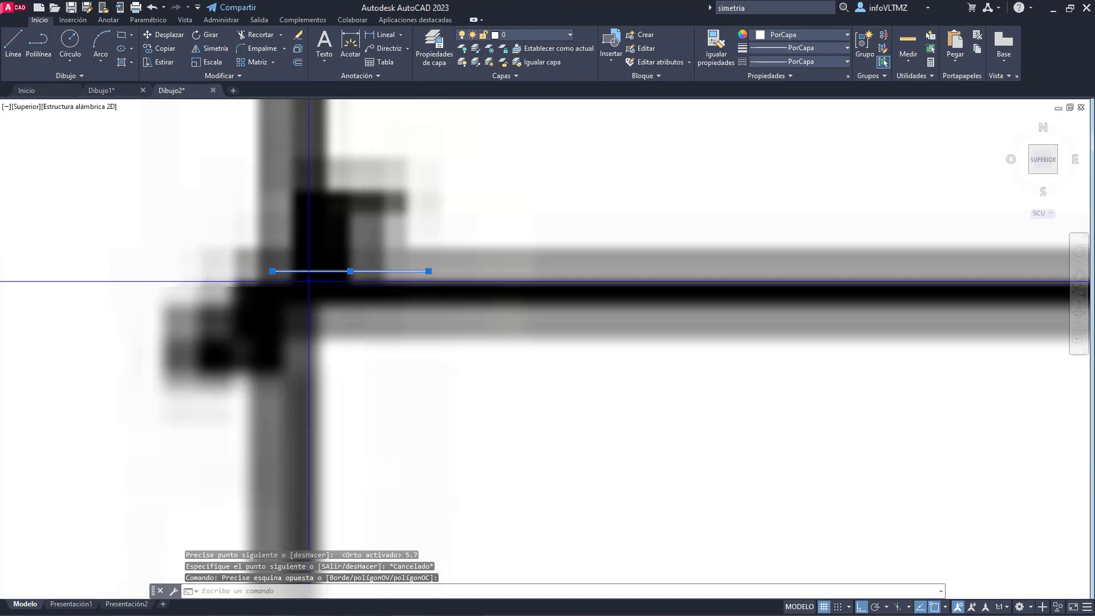
{"action": "key", "text": "Escape"}
{"action": "scroll", "coordinate": [356, 296], "scroll_direction": "down", "scroll_amount": 6}
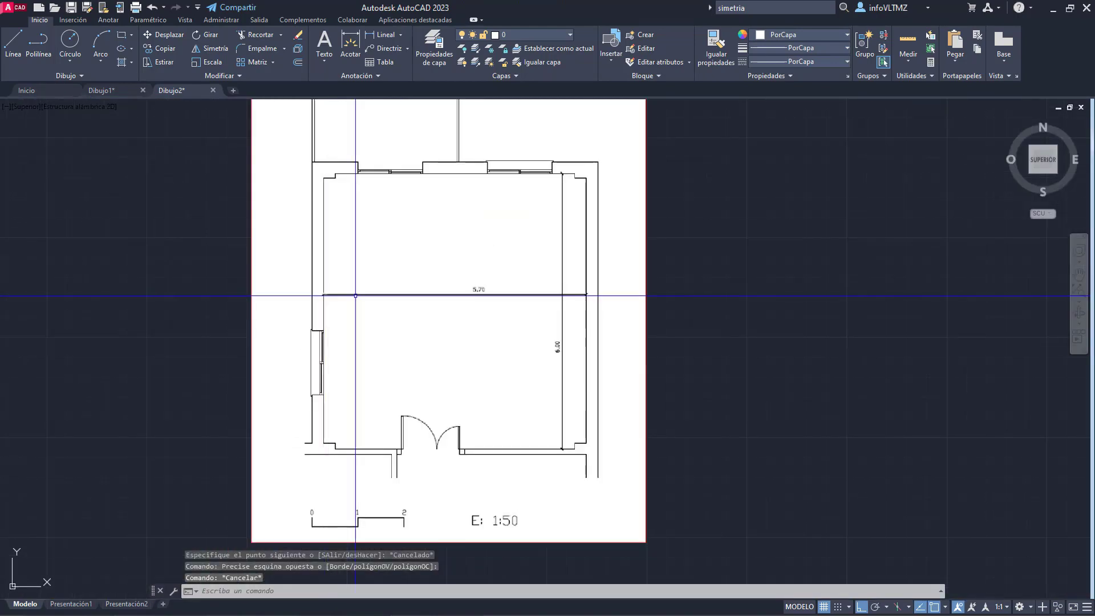
{"action": "scroll", "coordinate": [316, 286], "scroll_direction": "up", "scroll_amount": 8}
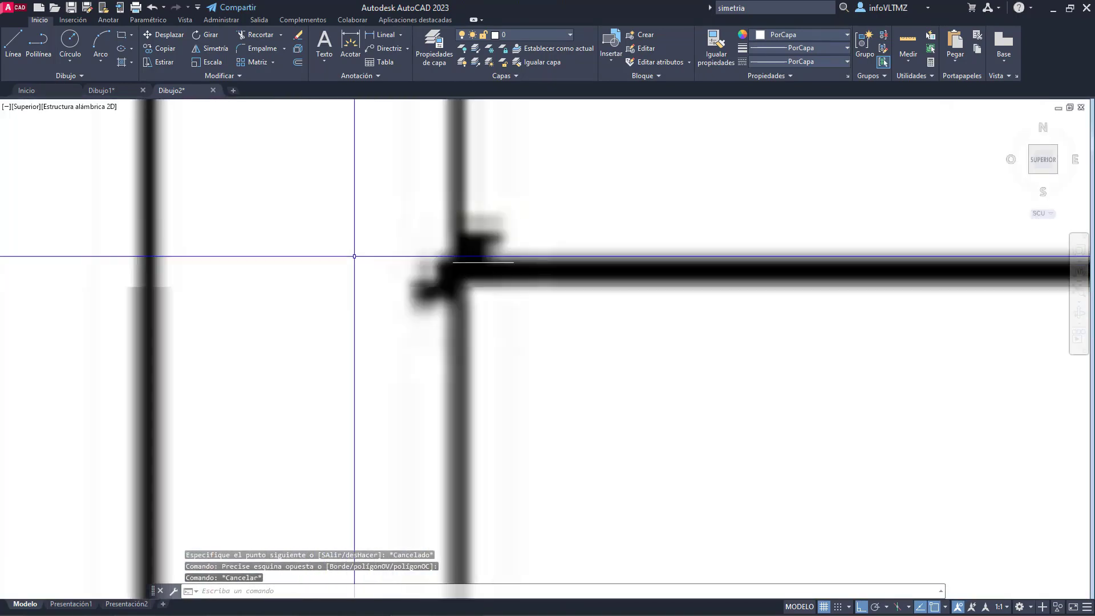
Step: Set the 5.7-unit line's colour to 169,83,160 and deselect it
{"action": "left_click", "coordinate": [357, 255]}
{"action": "left_click", "coordinate": [550, 308]}
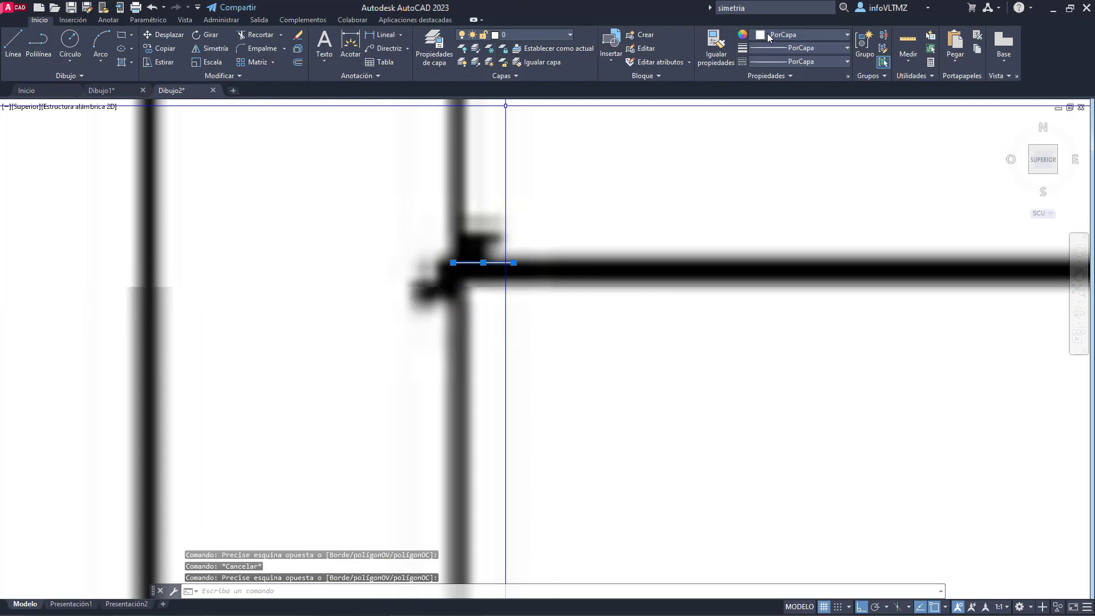
{"action": "left_click", "coordinate": [799, 34]}
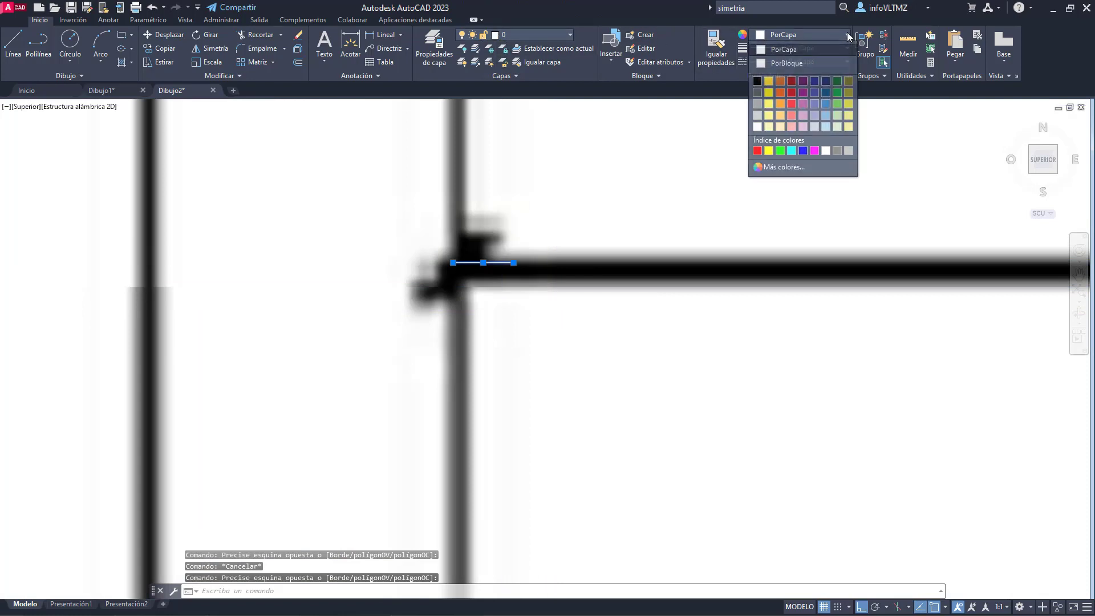
{"action": "left_click", "coordinate": [805, 102]}
{"action": "key", "text": "Escape"}
Step: Start the Scale command on the plan image with its base point at the left end of the 5.7-unit line
{"action": "scroll", "coordinate": [534, 274], "scroll_direction": "down", "scroll_amount": 10}
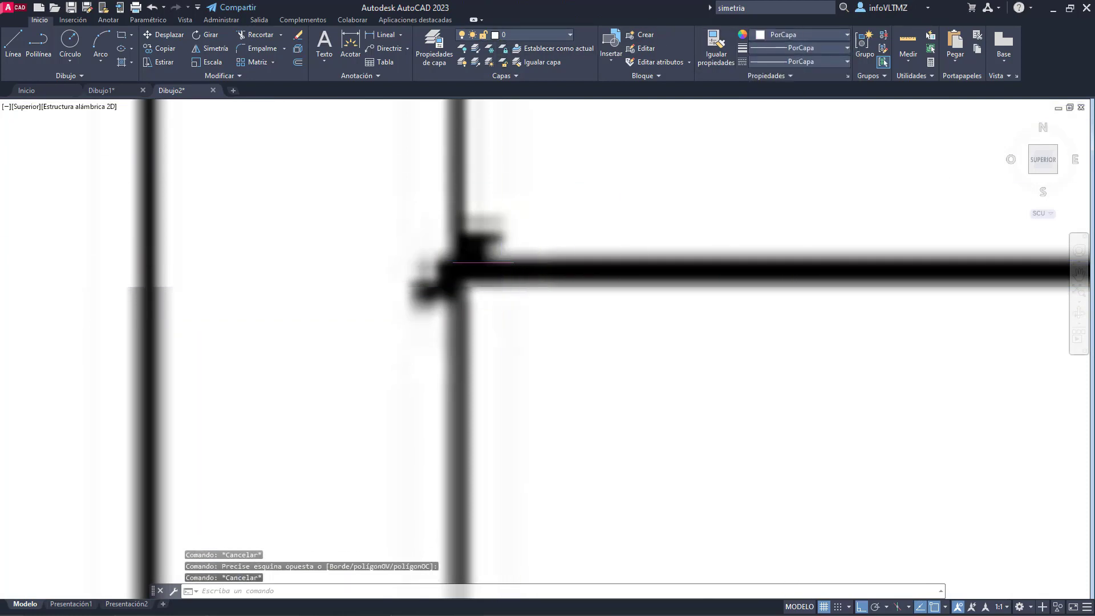
{"action": "scroll", "coordinate": [603, 291], "scroll_direction": "down", "scroll_amount": 2}
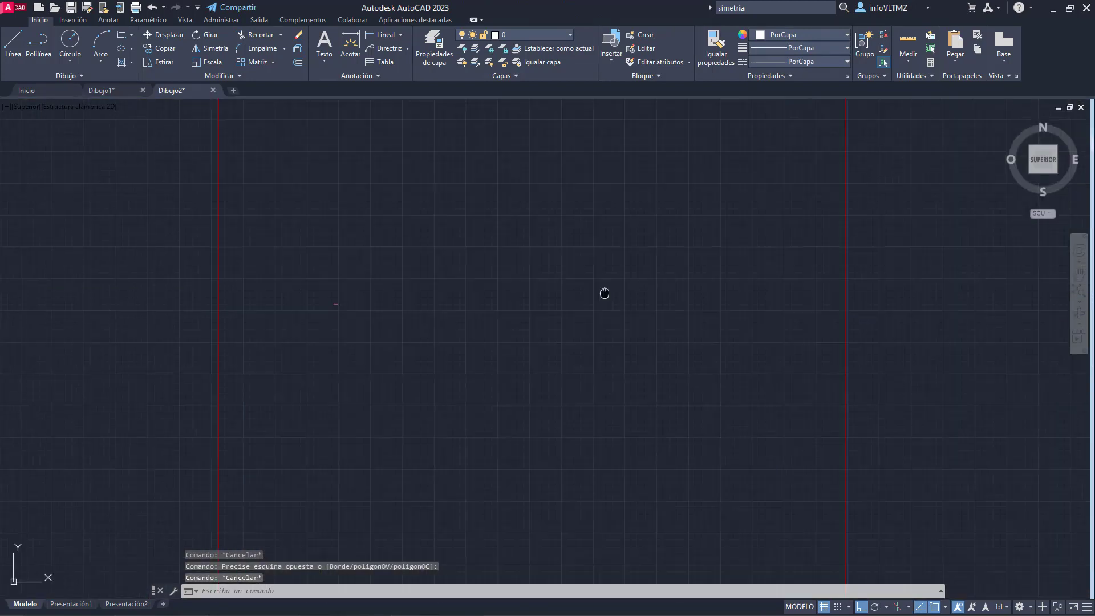
{"action": "middle_click_drag", "start_coordinate": [568, 466], "coordinate": [533, 481]}
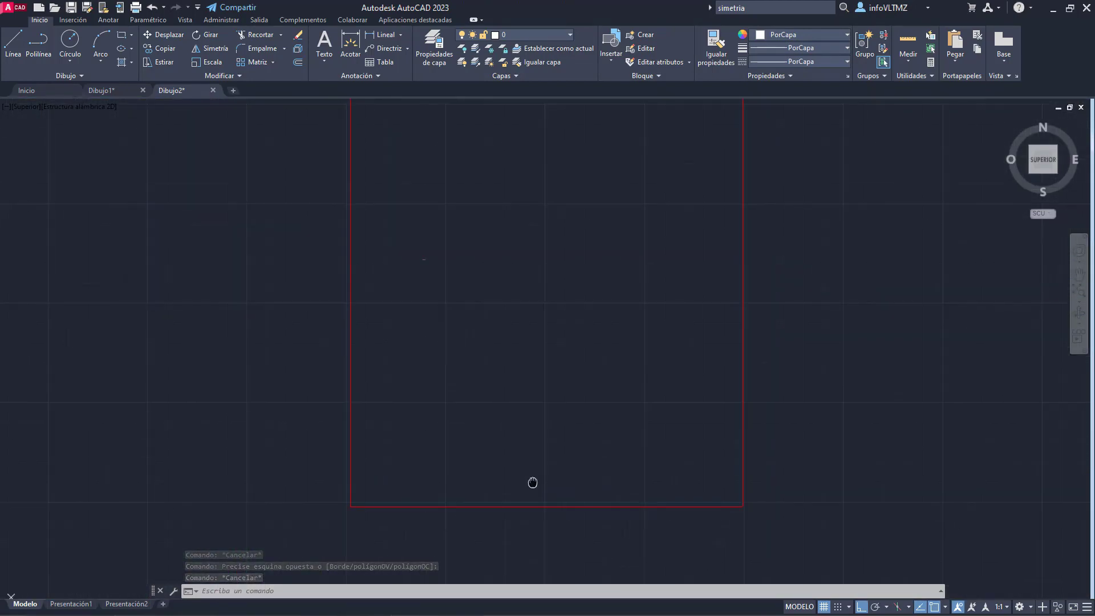
{"action": "left_click", "coordinate": [616, 545]}
{"action": "left_click", "coordinate": [479, 485]}
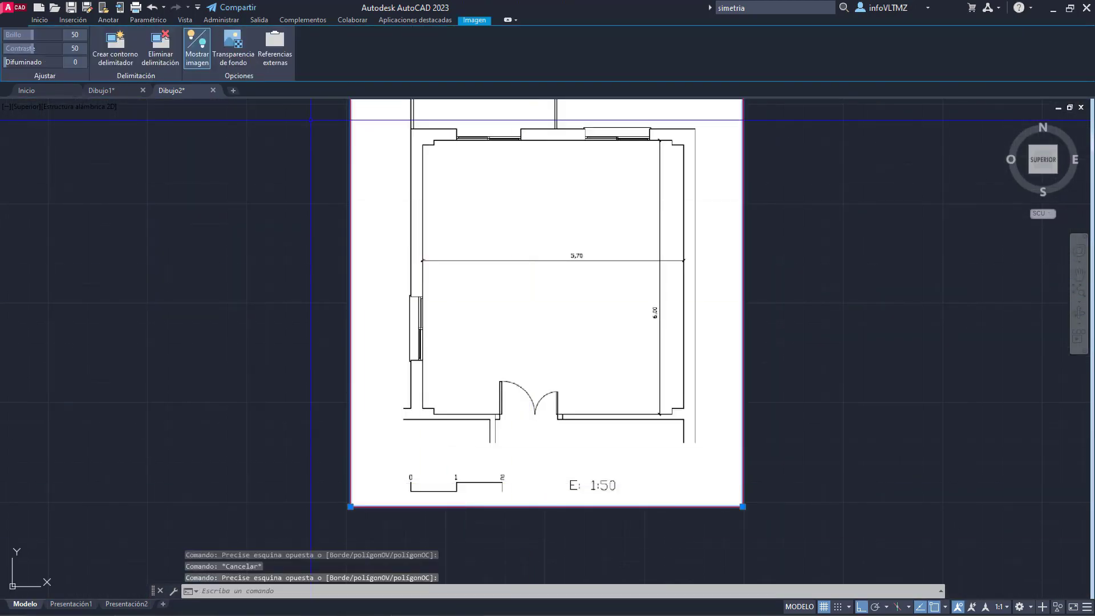
{"action": "left_click", "coordinate": [36, 22]}
{"action": "left_click", "coordinate": [212, 62]}
{"action": "scroll", "coordinate": [425, 263], "scroll_direction": "up", "scroll_amount": 8}
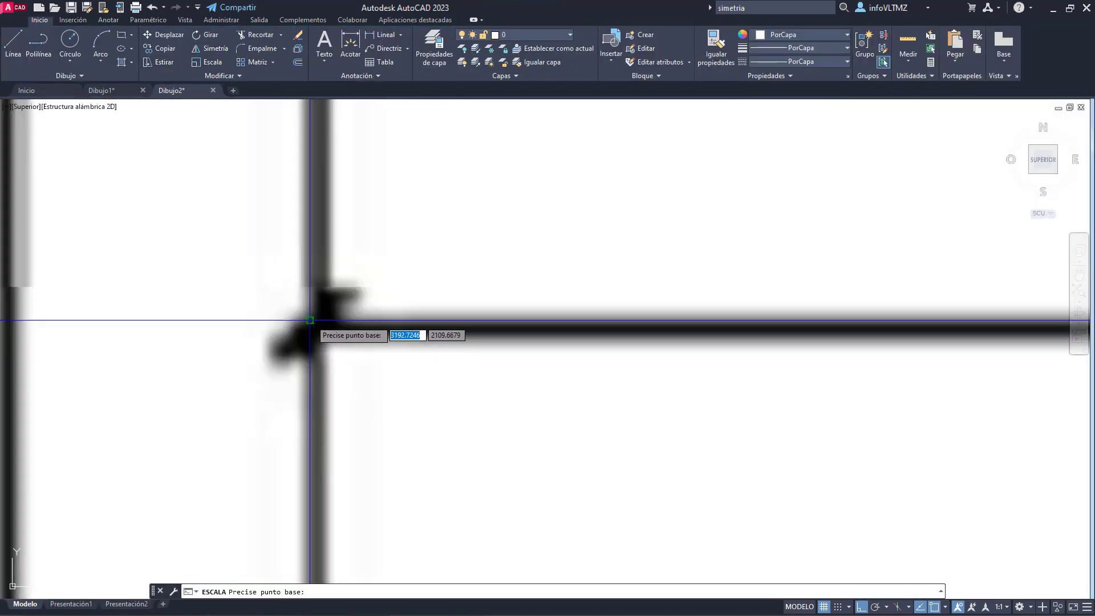
{"action": "scroll", "coordinate": [310, 320], "scroll_direction": "up", "scroll_amount": 4}
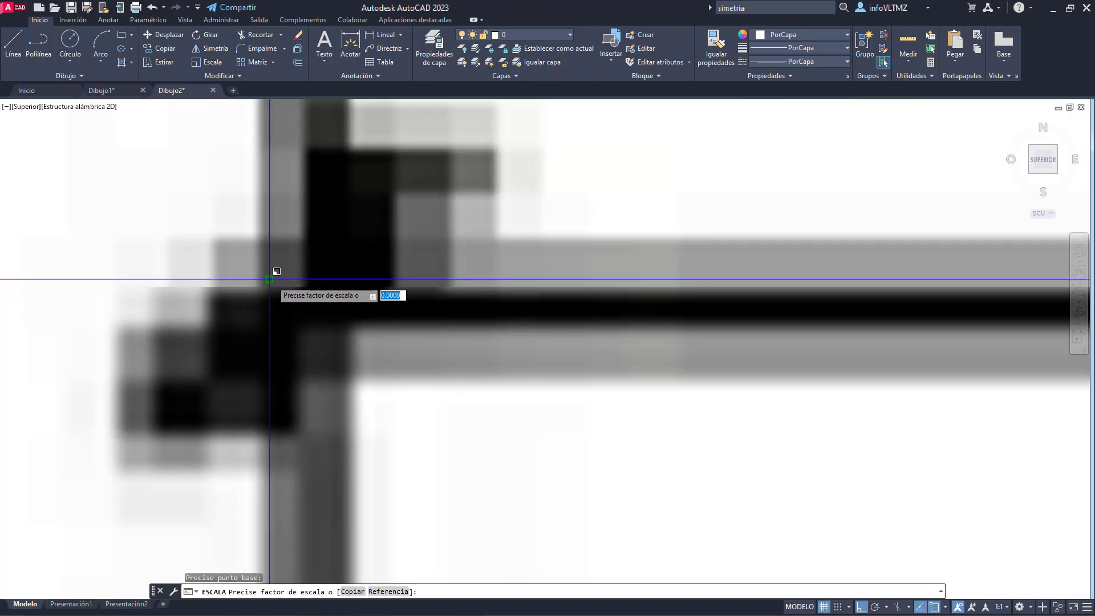
Step: Scale the image by Referencia, using the 5,70 dimension's two ends as reference length and the 5.7-unit line's right end as new length
{"action": "scroll", "coordinate": [269, 279], "scroll_direction": "down", "scroll_amount": 6}
{"action": "type", "text": "r"}
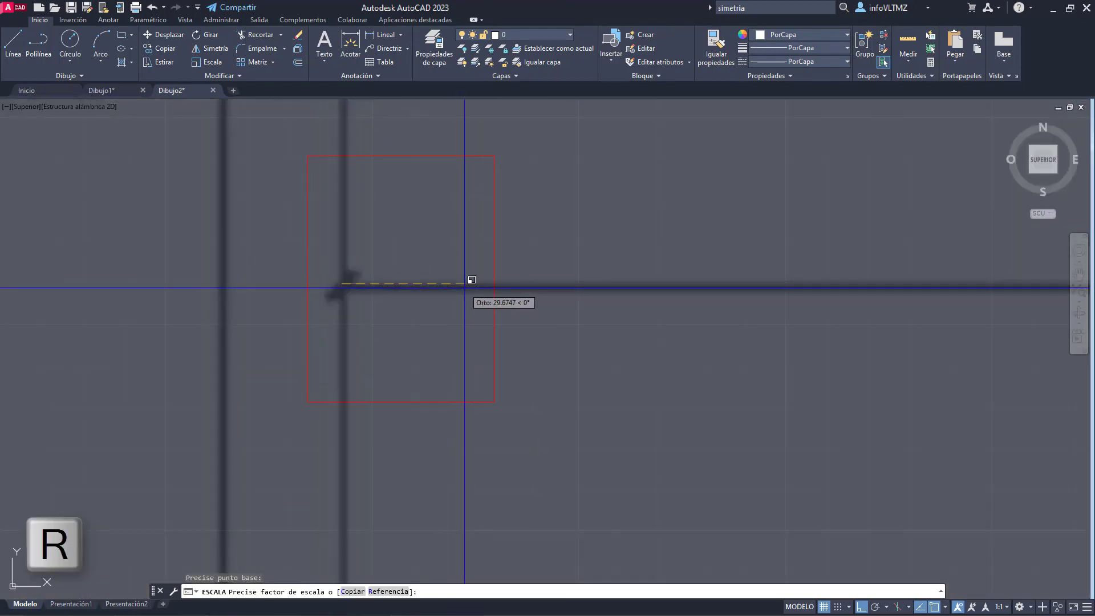
{"action": "key", "text": "Return"}
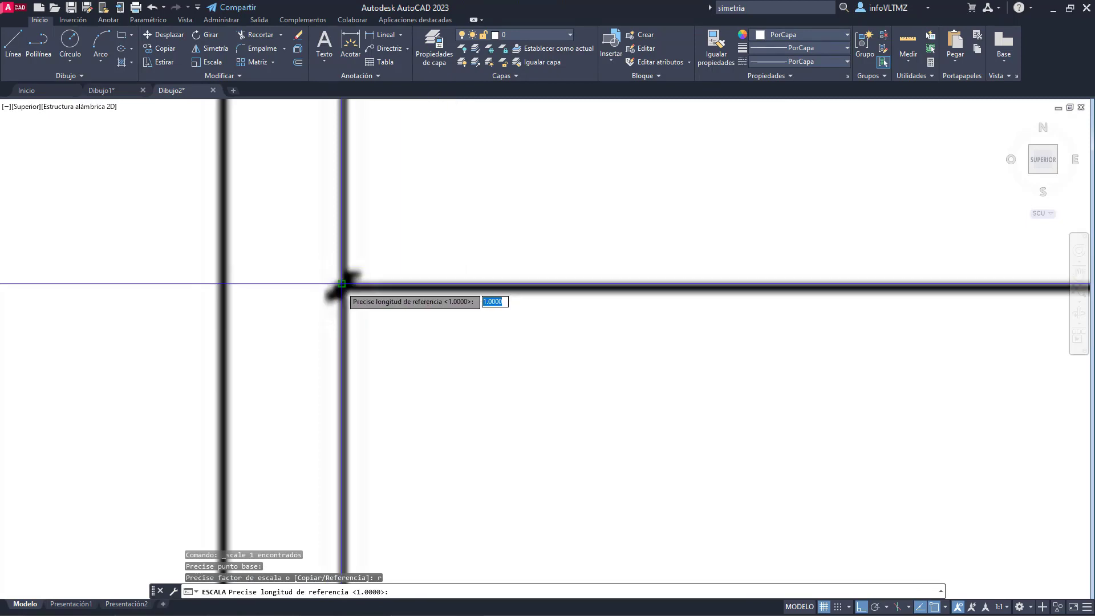
{"action": "left_click", "coordinate": [341, 284]}
{"action": "scroll", "coordinate": [670, 295], "scroll_direction": "down", "scroll_amount": 5}
{"action": "scroll", "coordinate": [573, 296], "scroll_direction": "up", "scroll_amount": 5}
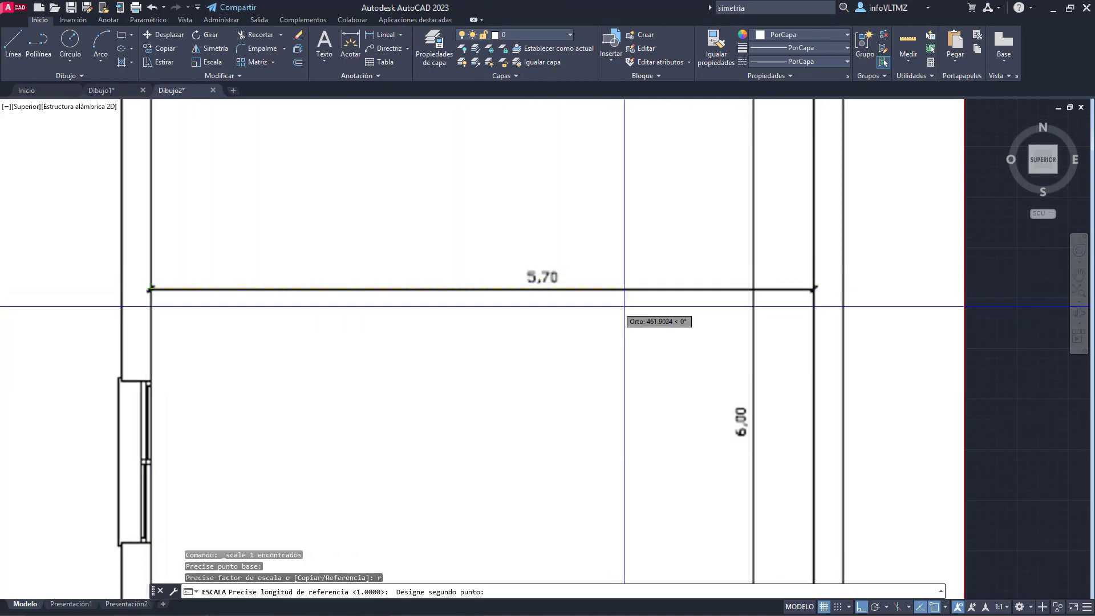
{"action": "left_click", "coordinate": [812, 287]}
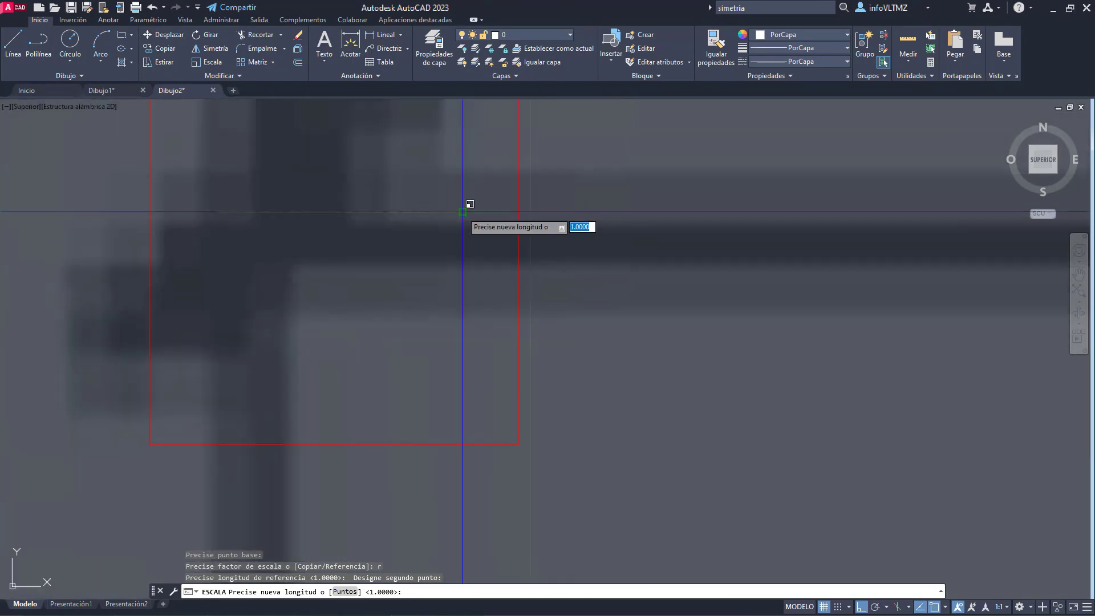
{"action": "left_click", "coordinate": [462, 212]}
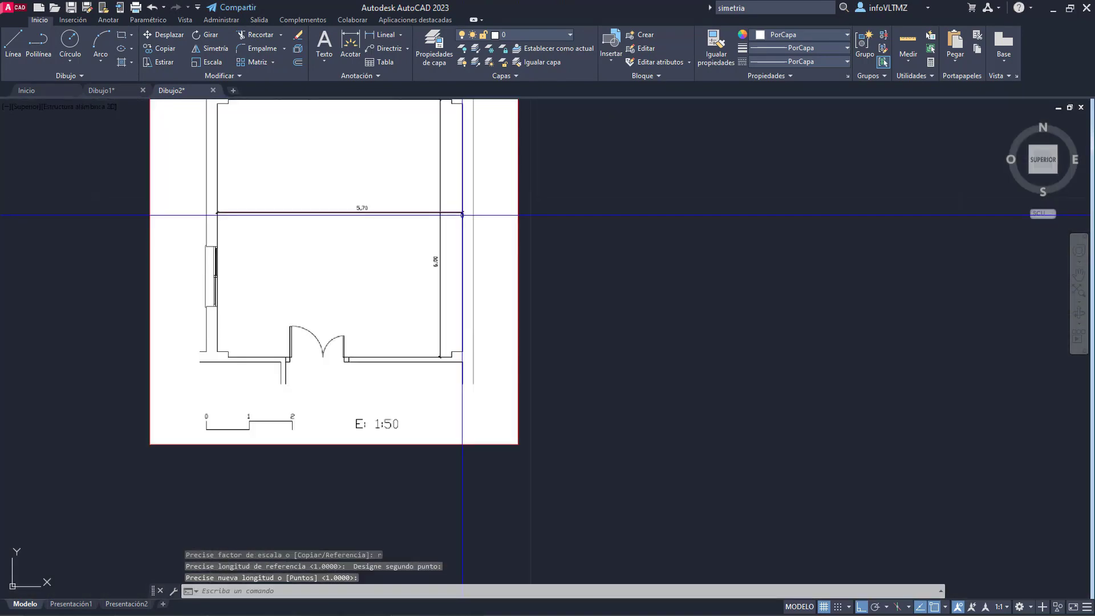
Step: Check the scaled dimension against the 5.7-unit line and erase that line
{"action": "scroll", "coordinate": [465, 227], "scroll_direction": "down", "scroll_amount": 5}
{"action": "middle_click_drag", "start_coordinate": [370, 218], "coordinate": [376, 319]}
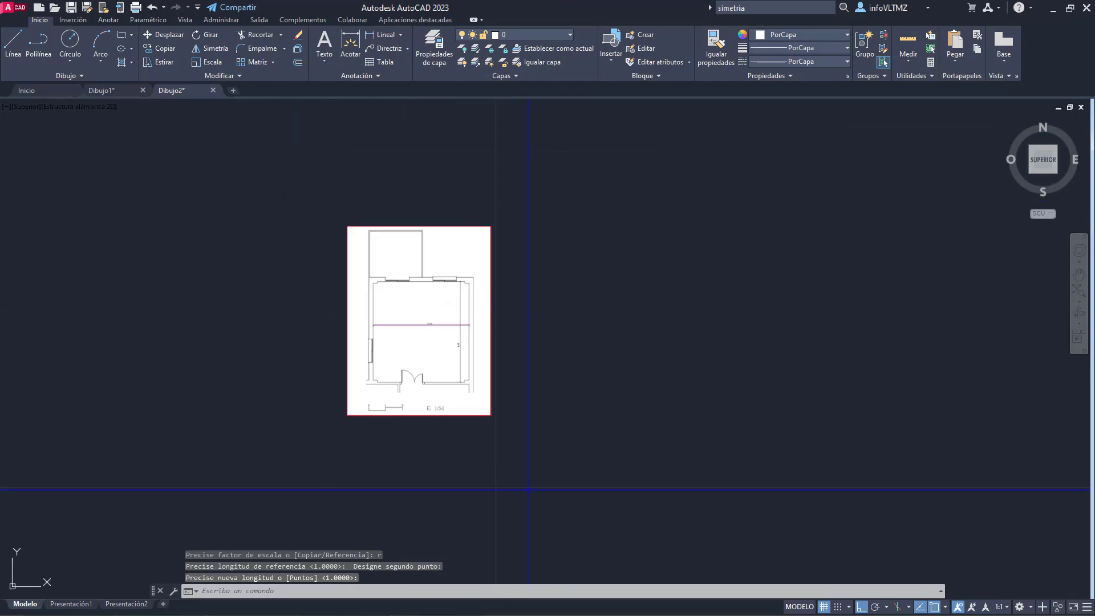
{"action": "scroll", "coordinate": [381, 369], "scroll_direction": "up", "scroll_amount": 2}
{"action": "scroll", "coordinate": [384, 297], "scroll_direction": "up", "scroll_amount": 4}
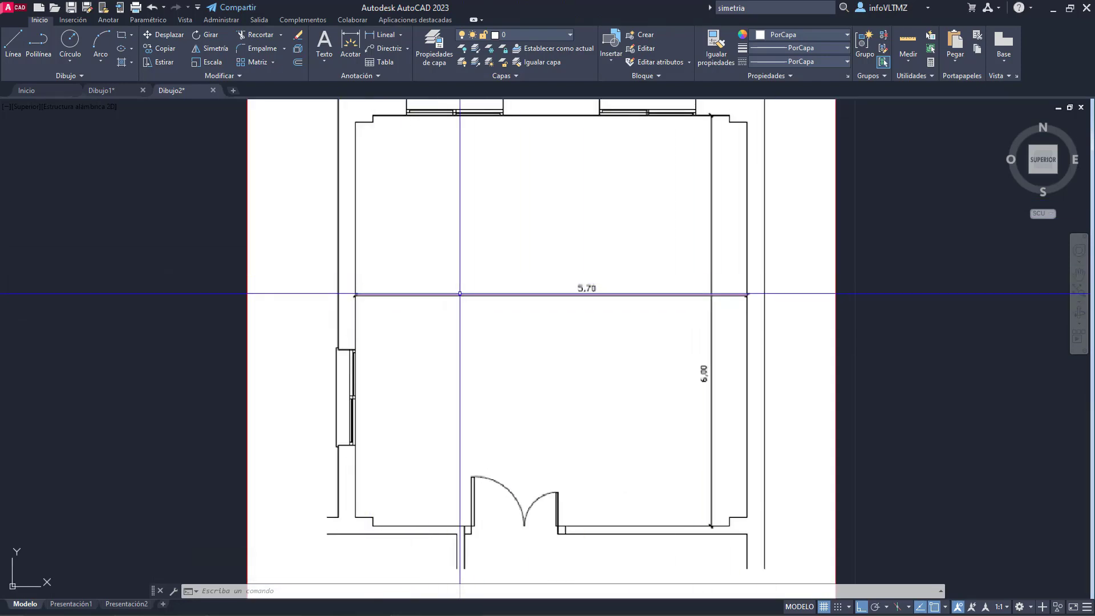
{"action": "scroll", "coordinate": [460, 290], "scroll_direction": "down", "scroll_amount": 2}
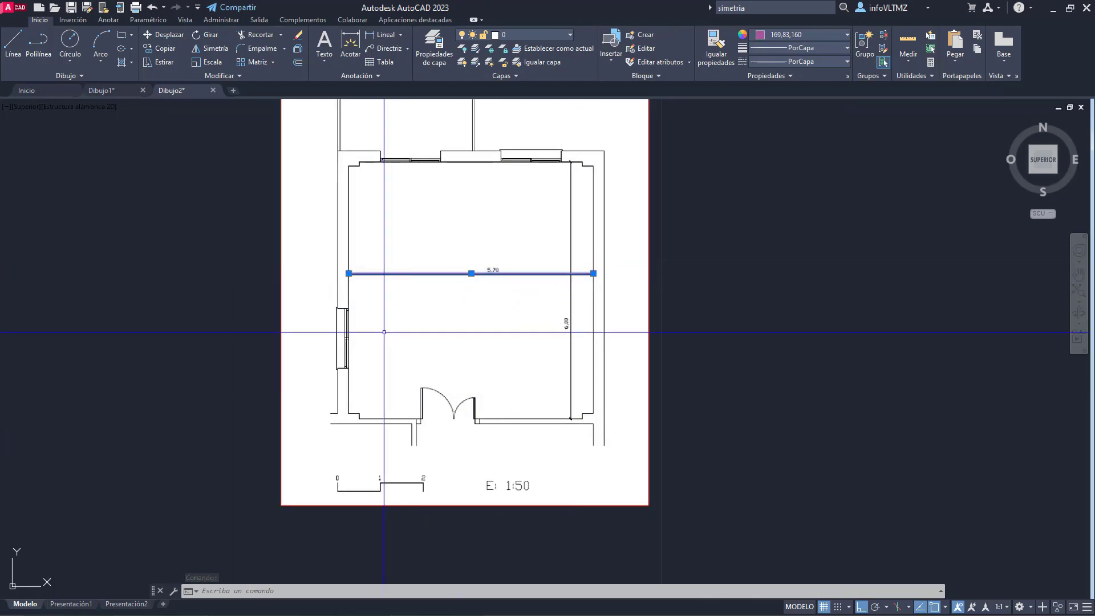
{"action": "key", "text": "Delete"}
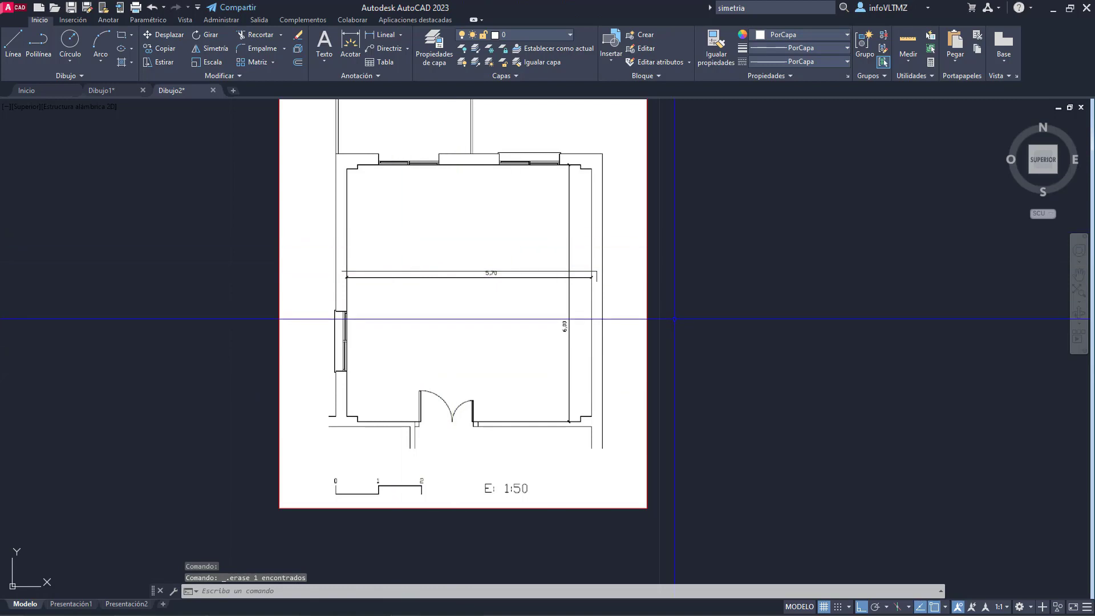
Step: Draw a horizontal line about 1.99 units long along the graphic scale from its 0 mark to its 2 mark
{"action": "scroll", "coordinate": [502, 267], "scroll_direction": "up", "scroll_amount": 2}
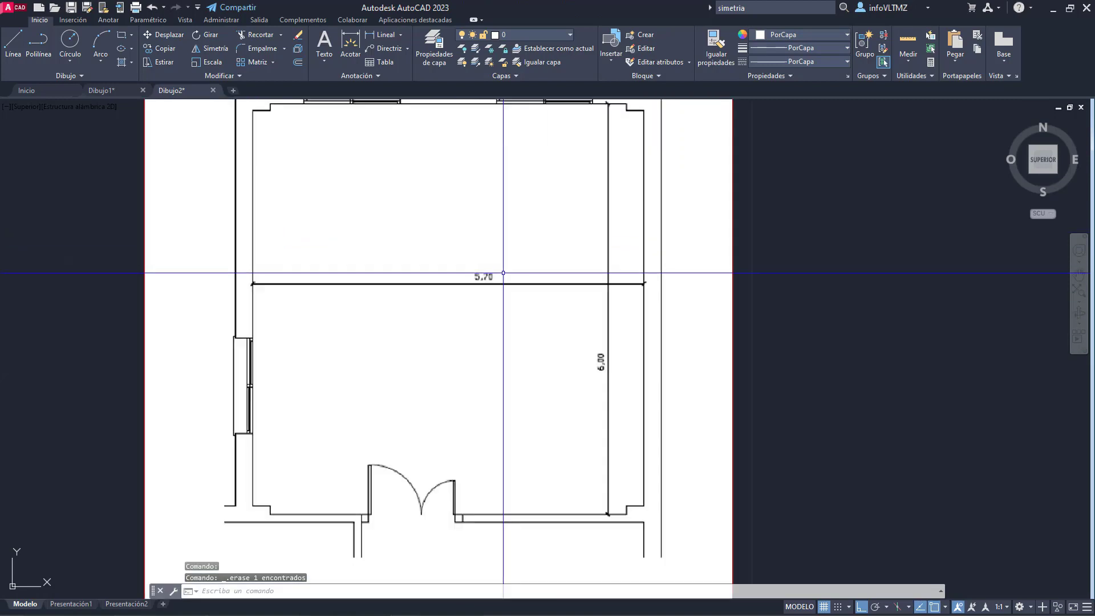
{"action": "left_click", "coordinate": [15, 41]}
{"action": "middle_click_drag", "start_coordinate": [386, 439], "coordinate": [421, 215]}
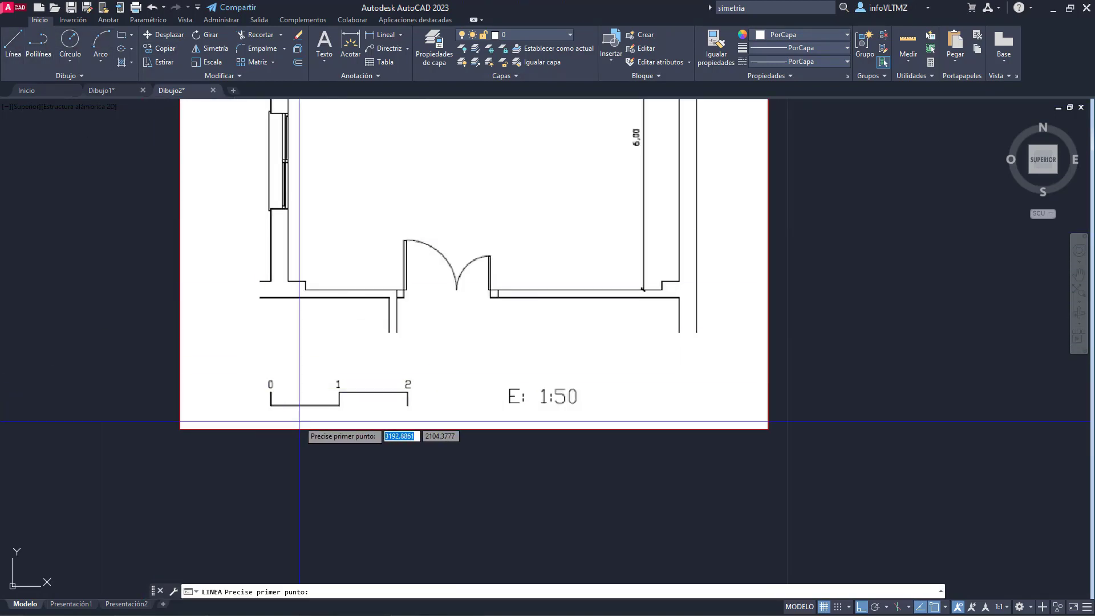
{"action": "scroll", "coordinate": [299, 422], "scroll_direction": "up", "scroll_amount": 4}
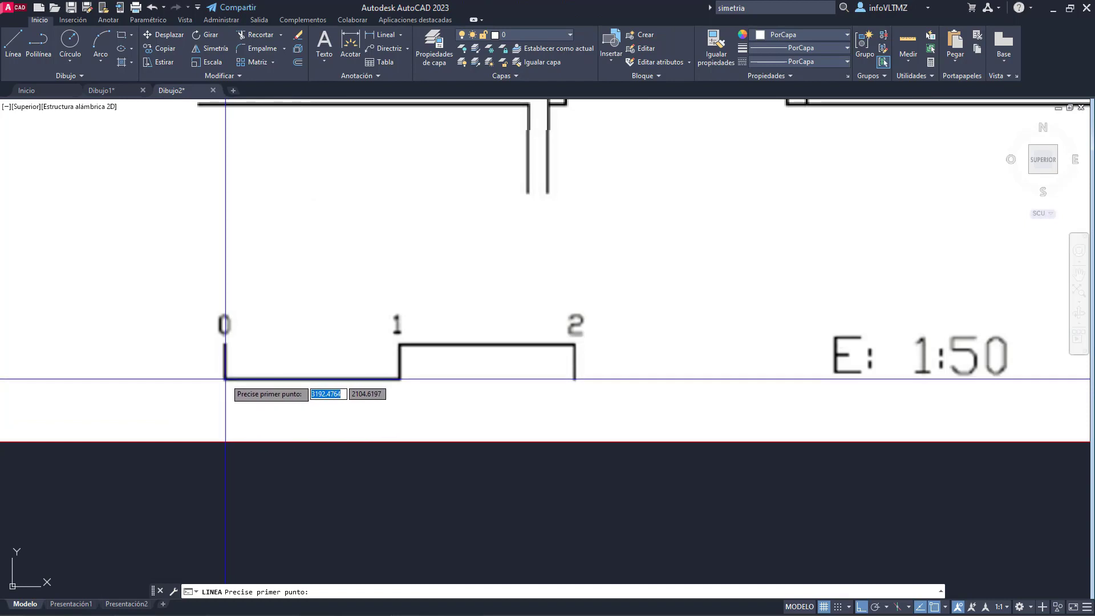
{"action": "left_click", "coordinate": [225, 379]}
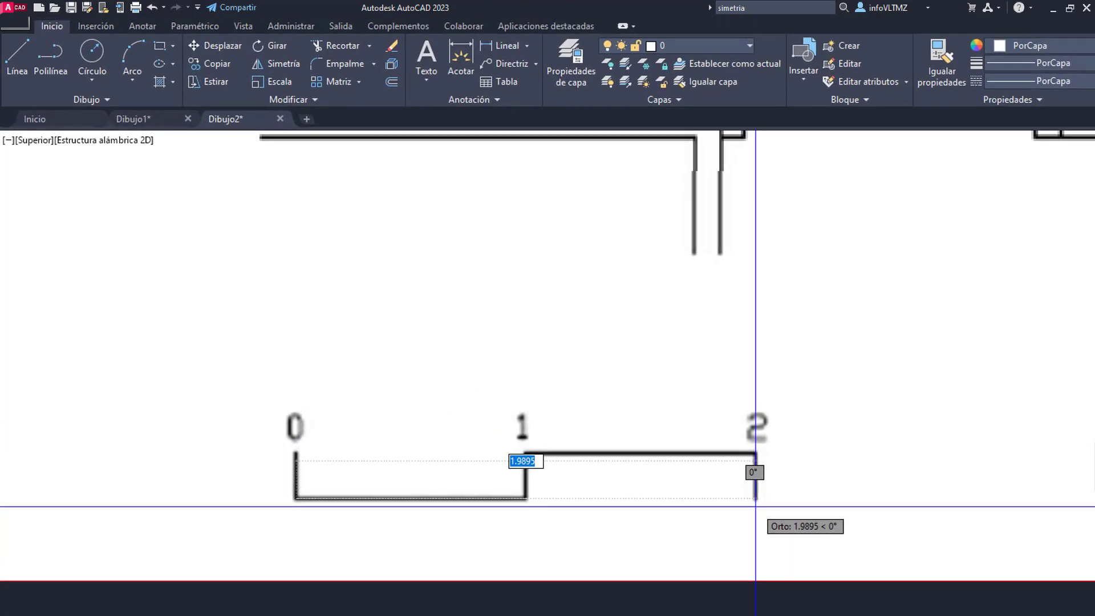
{"action": "left_click", "coordinate": [756, 500]}
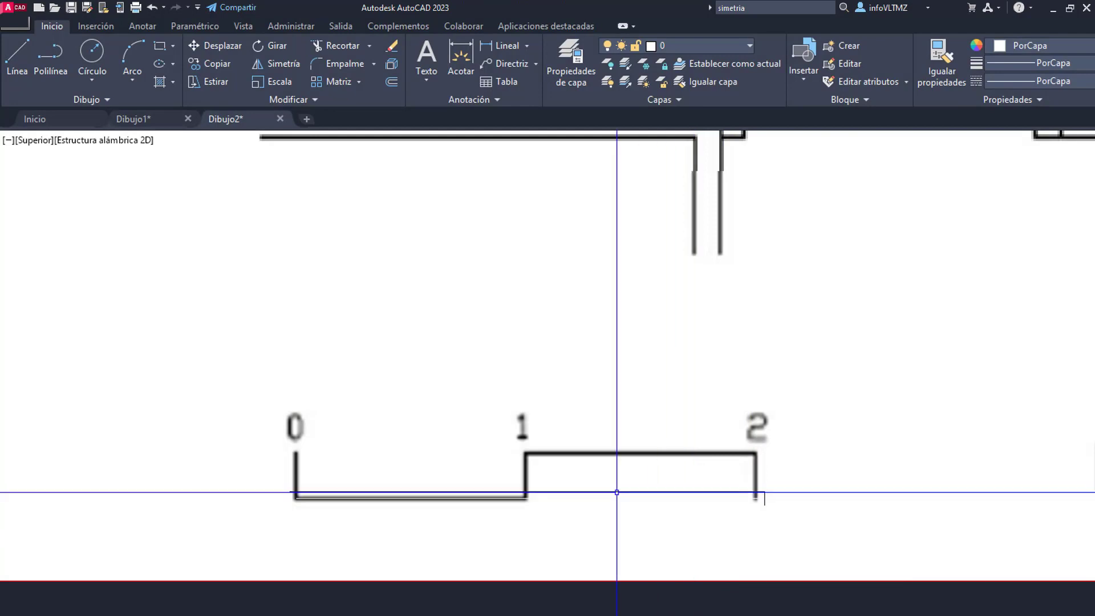
Step: Select the line on the graphic scale, shift it slightly downward by its midpoint, and clear the selection
{"action": "left_click", "coordinate": [573, 492]}
{"action": "left_click", "coordinate": [551, 472]}
{"action": "left_click", "coordinate": [223, 418]}
{"action": "left_click", "coordinate": [945, 586]}
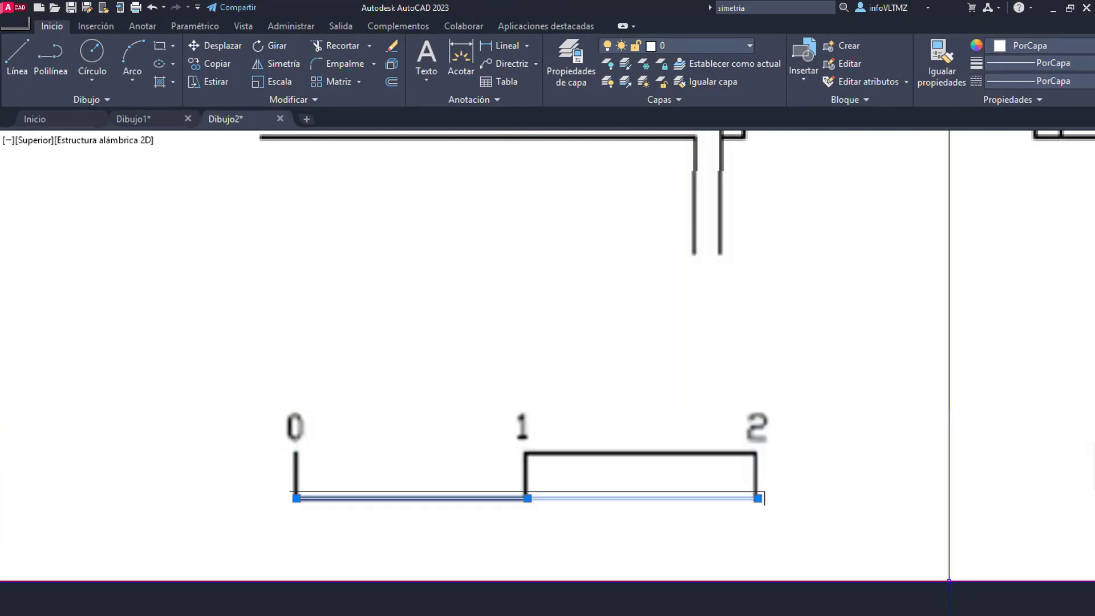
{"action": "left_click", "coordinate": [527, 499]}
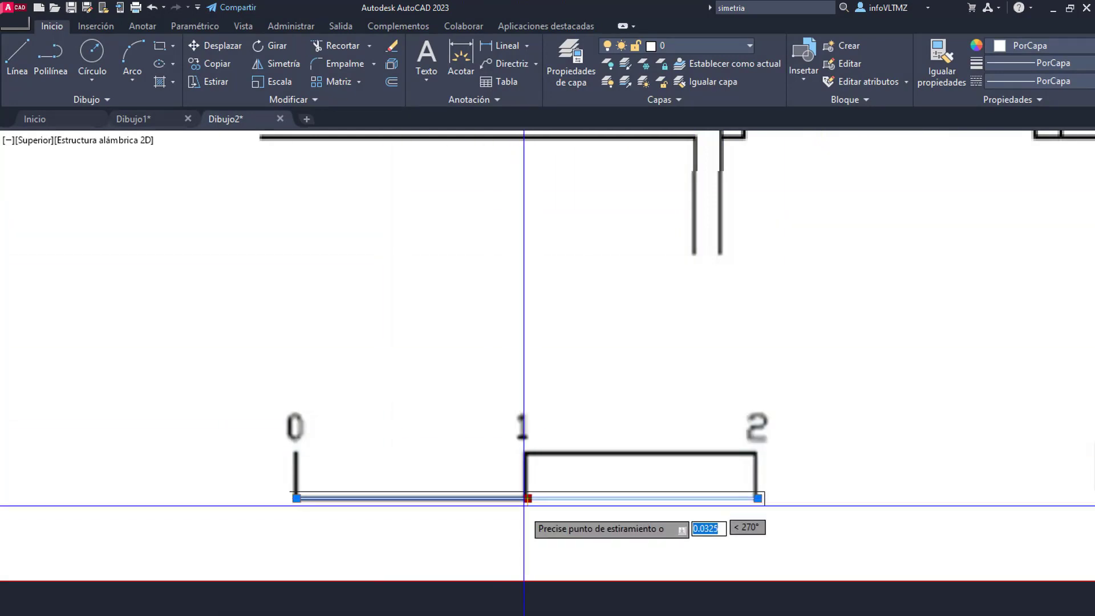
{"action": "left_click", "coordinate": [527, 531]}
{"action": "key", "text": "Escape"}
{"action": "scroll", "coordinate": [841, 457], "scroll_direction": "down", "scroll_amount": 2}
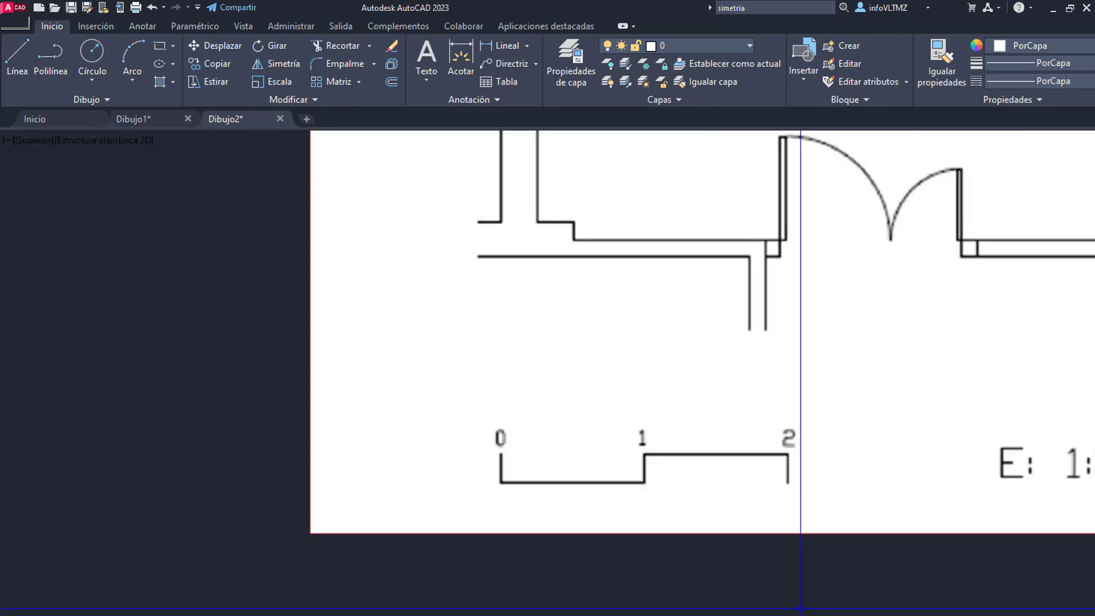
Step: Colour the helper line under the graphic scale red (205,32,39) and clear the selection
{"action": "left_click", "coordinate": [421, 432]}
{"action": "left_click", "coordinate": [829, 614]}
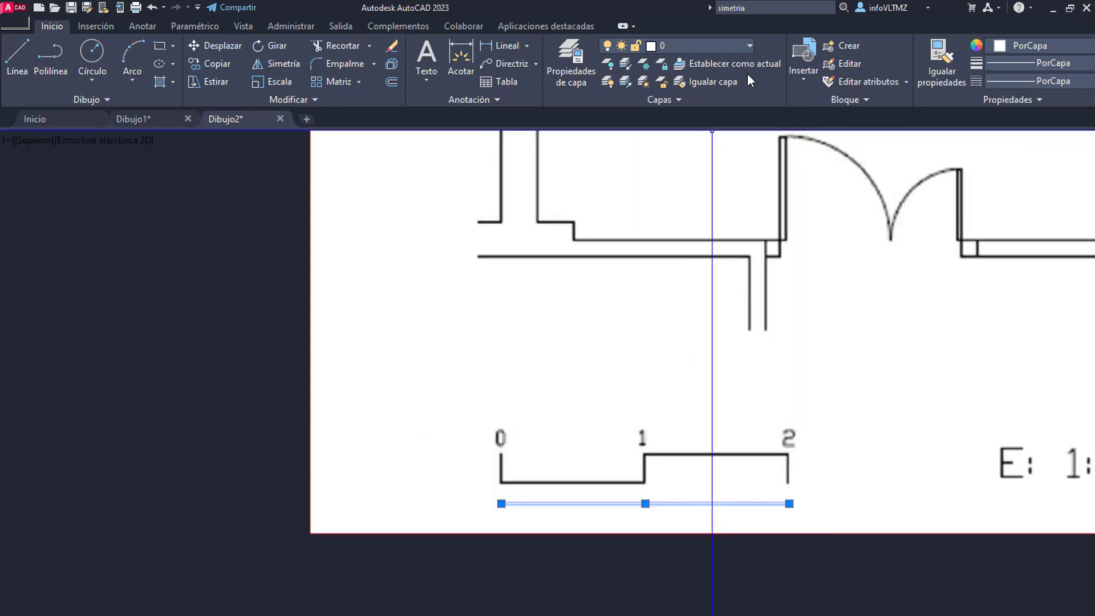
{"action": "left_click", "coordinate": [714, 44]}
{"action": "left_click", "coordinate": [1063, 50]}
{"action": "left_click", "coordinate": [1066, 46]}
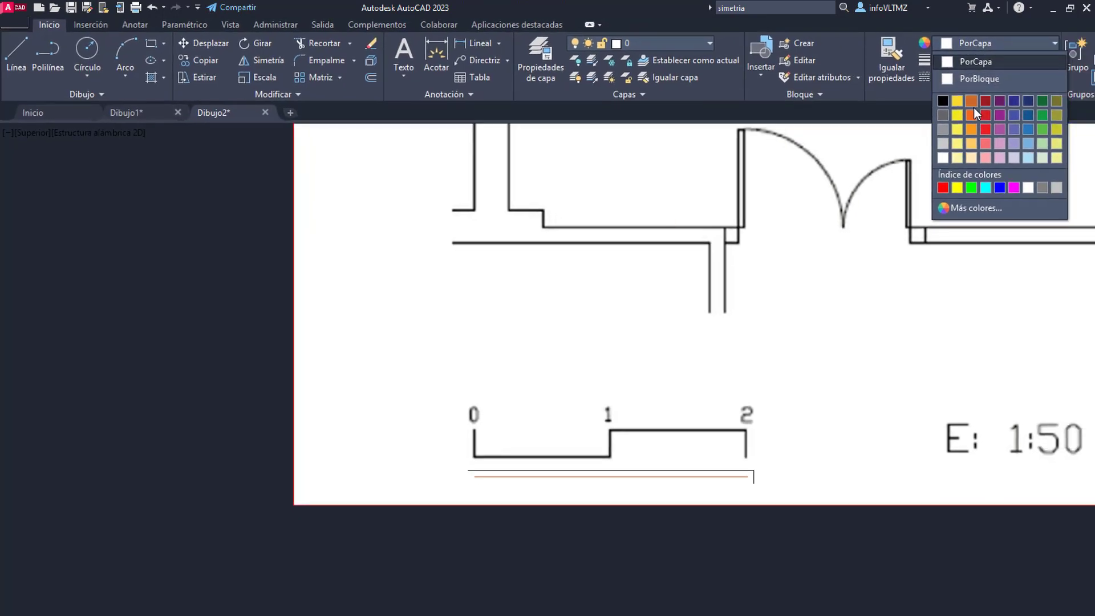
{"action": "left_click", "coordinate": [985, 129]}
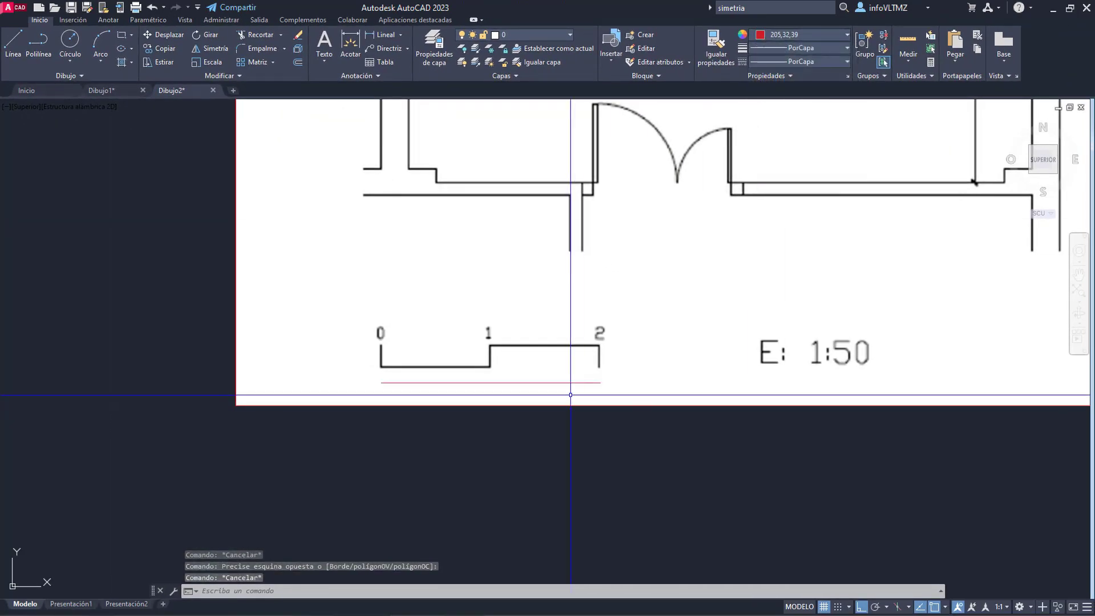
{"action": "key", "text": "Escape"}
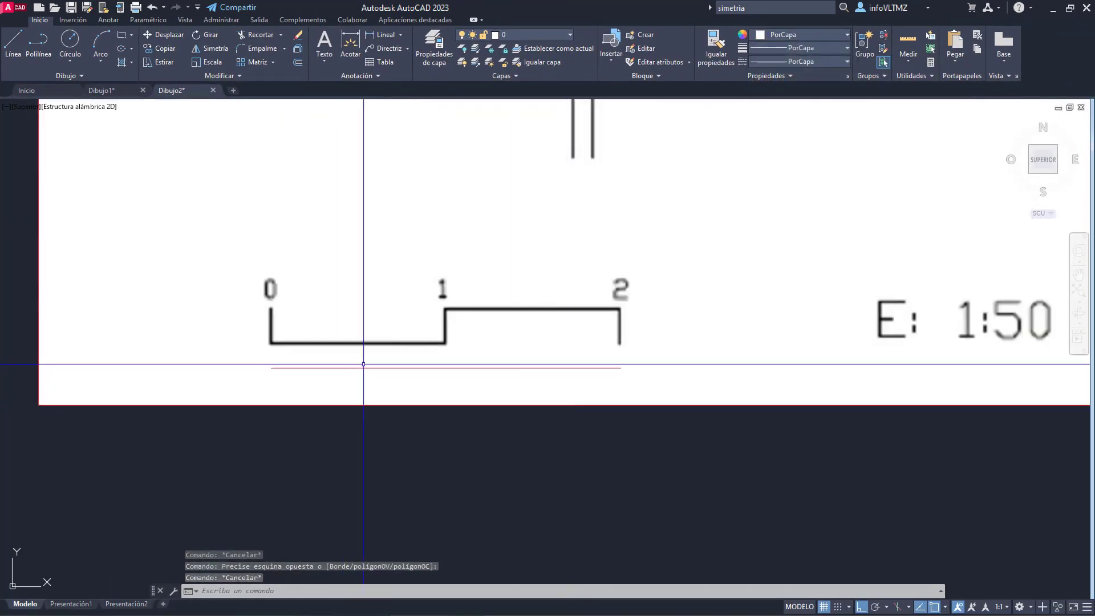
Step: Measure the red line's length with a linear dimension between its two ends, placed below the plan image, and remove that dimension
{"action": "left_click", "coordinate": [380, 36]}
{"action": "left_click", "coordinate": [270, 368]}
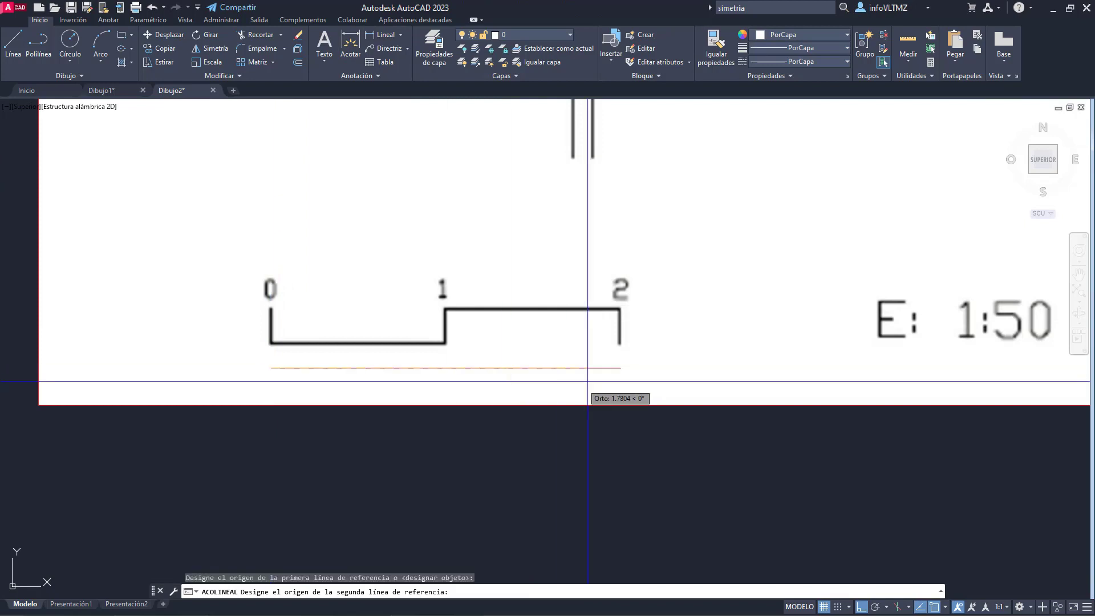
{"action": "left_click", "coordinate": [620, 368]}
{"action": "scroll", "coordinate": [596, 432], "scroll_direction": "down", "scroll_amount": 6}
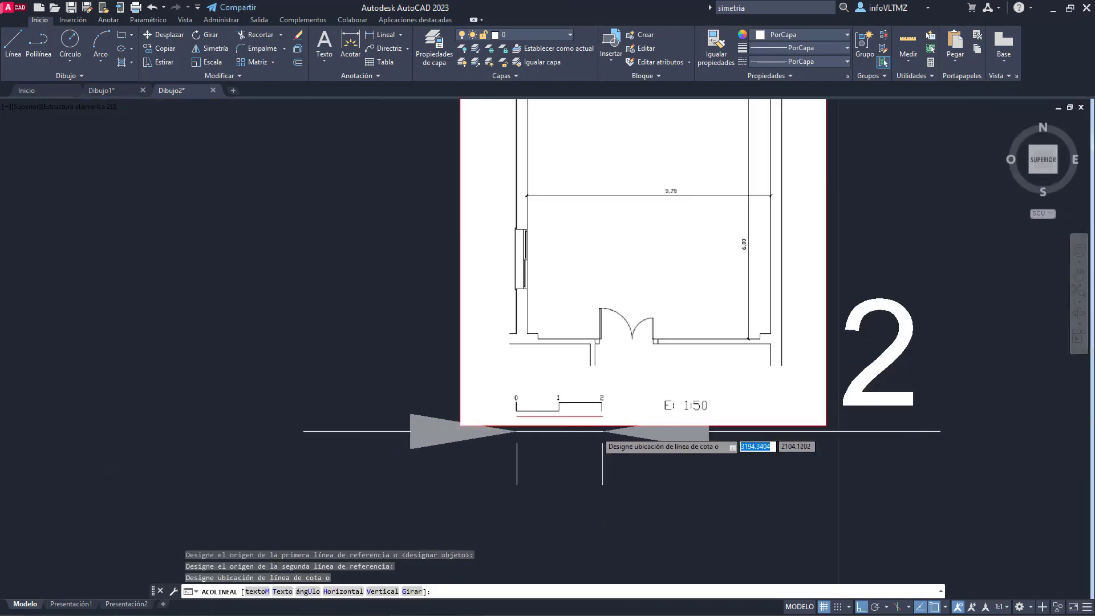
{"action": "scroll", "coordinate": [602, 432], "scroll_direction": "down", "scroll_amount": 3}
{"action": "left_click", "coordinate": [602, 473]}
{"action": "middle_click_drag", "start_coordinate": [575, 311], "coordinate": [572, 340]}
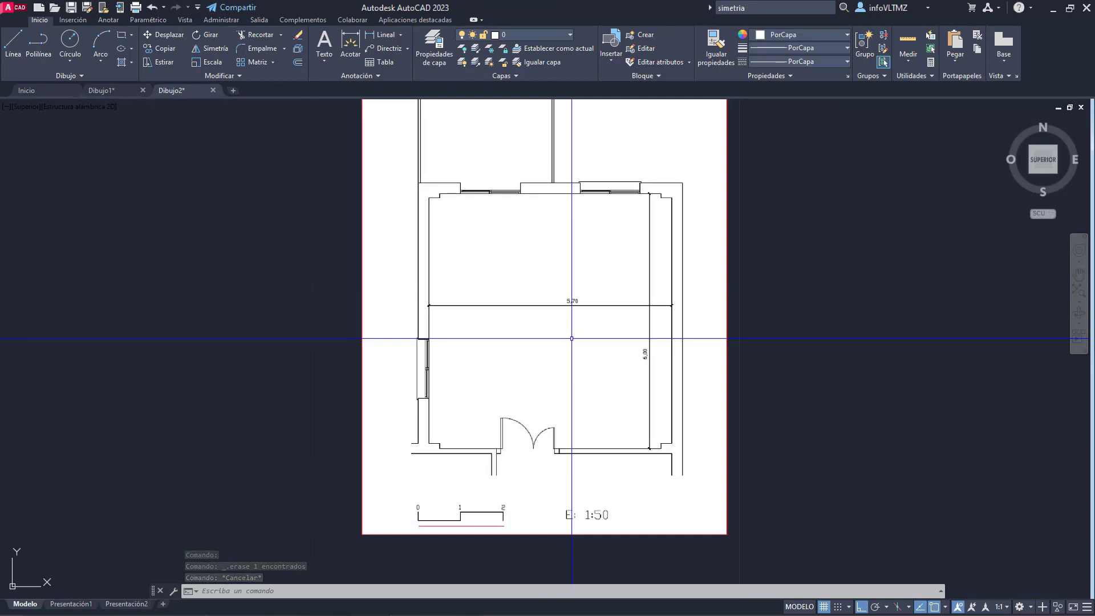
Step: Erase the red helper line under the graphic scale
{"action": "scroll", "coordinate": [572, 338], "scroll_direction": "down", "scroll_amount": 2}
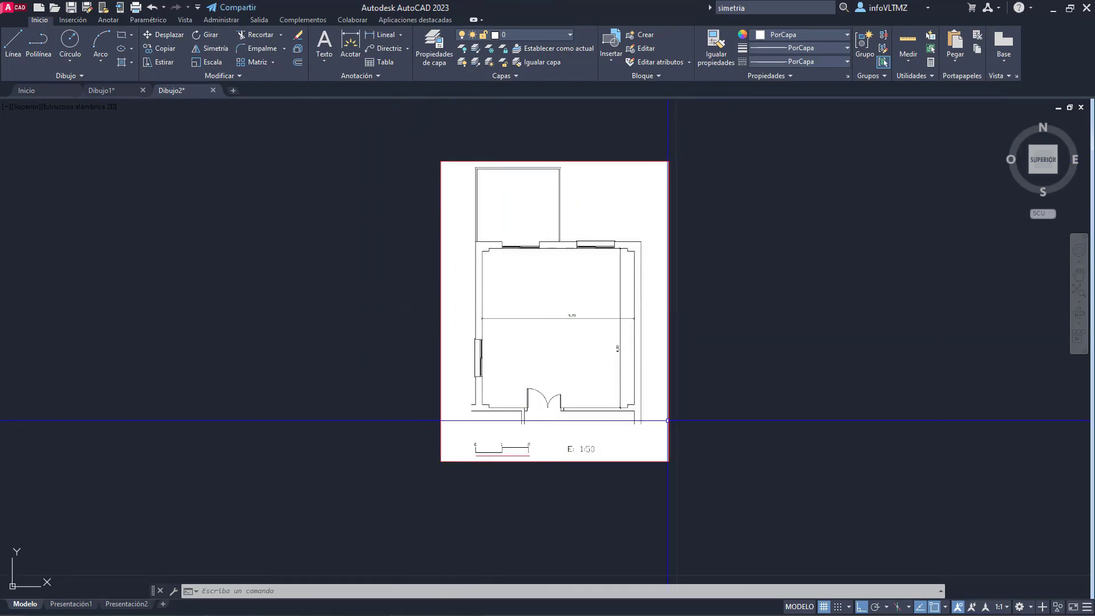
{"action": "scroll", "coordinate": [553, 424], "scroll_direction": "up", "scroll_amount": 2}
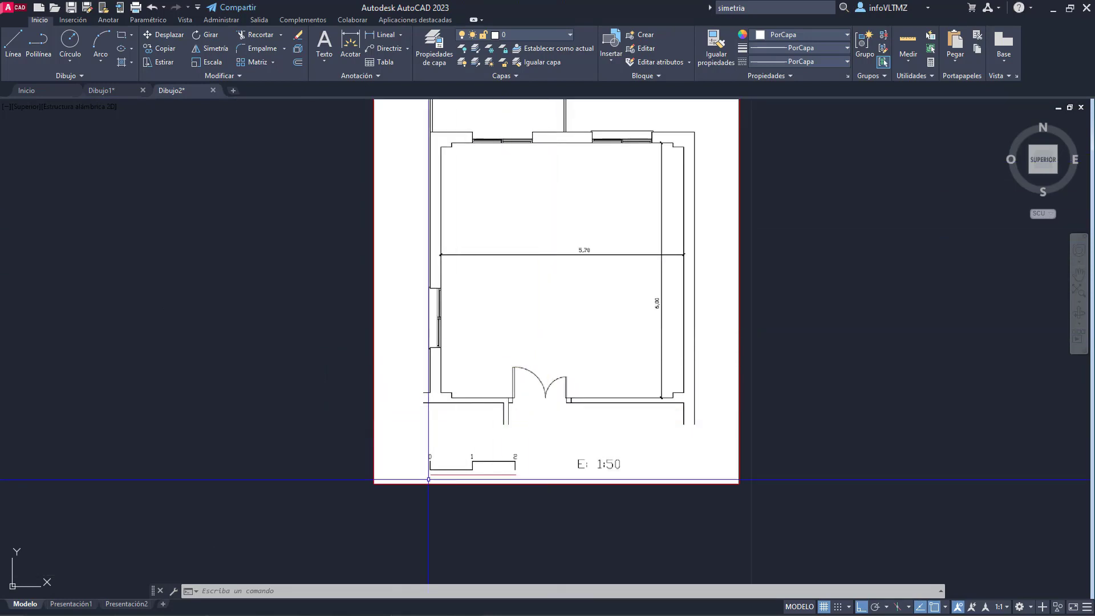
{"action": "left_click", "coordinate": [335, 416]}
{"action": "left_click", "coordinate": [496, 518]}
{"action": "key", "text": "Delete"}
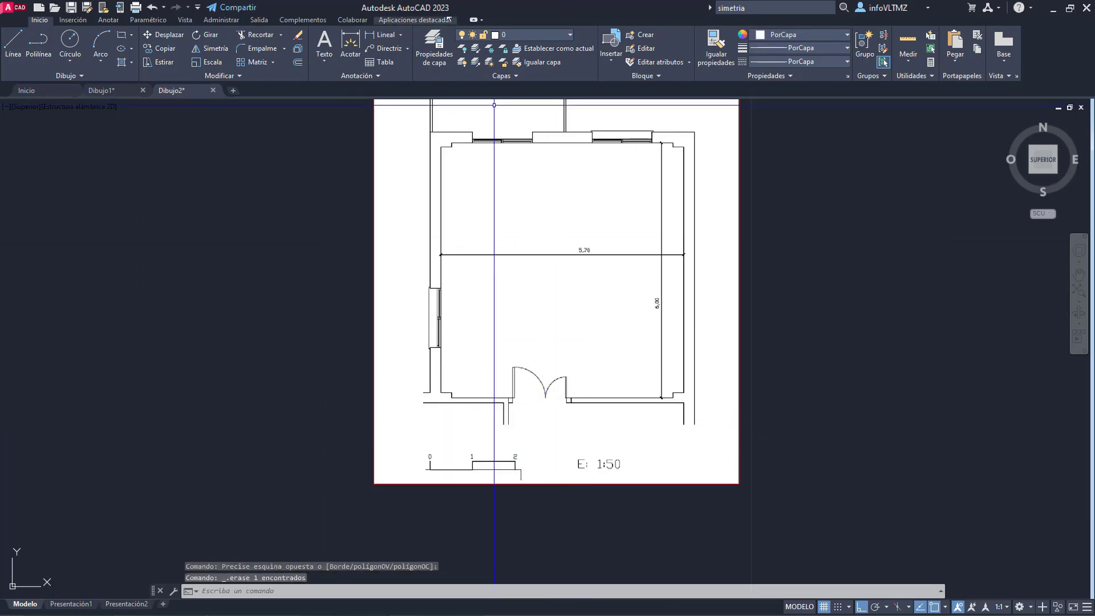
Step: Lock the Imagen Salón layer and make it non-plotting in the layer properties manager
{"action": "left_click", "coordinate": [436, 46]}
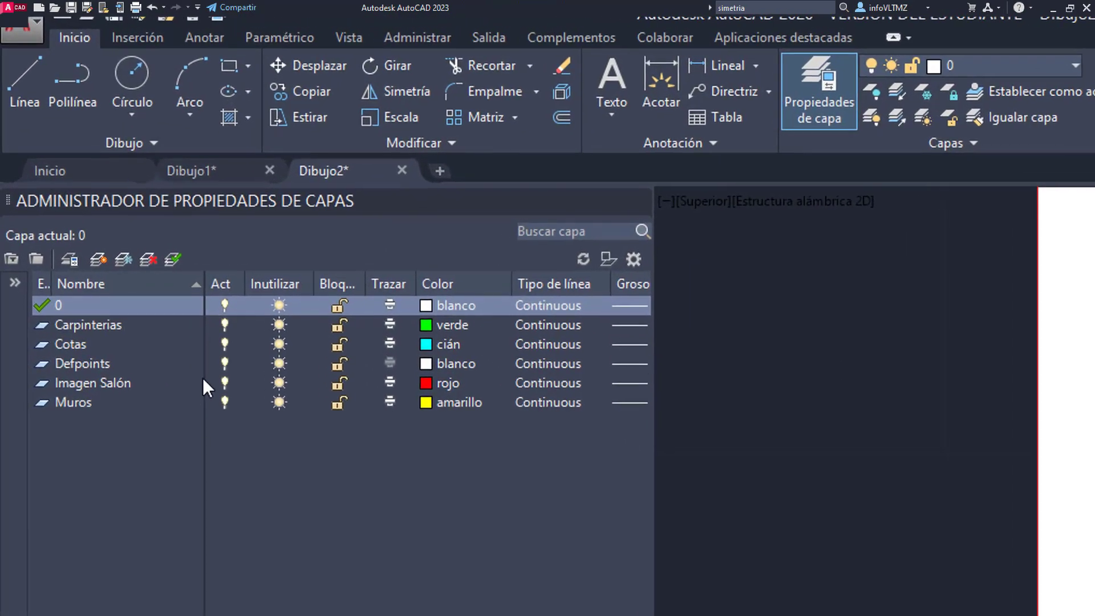
{"action": "left_click", "coordinate": [340, 382]}
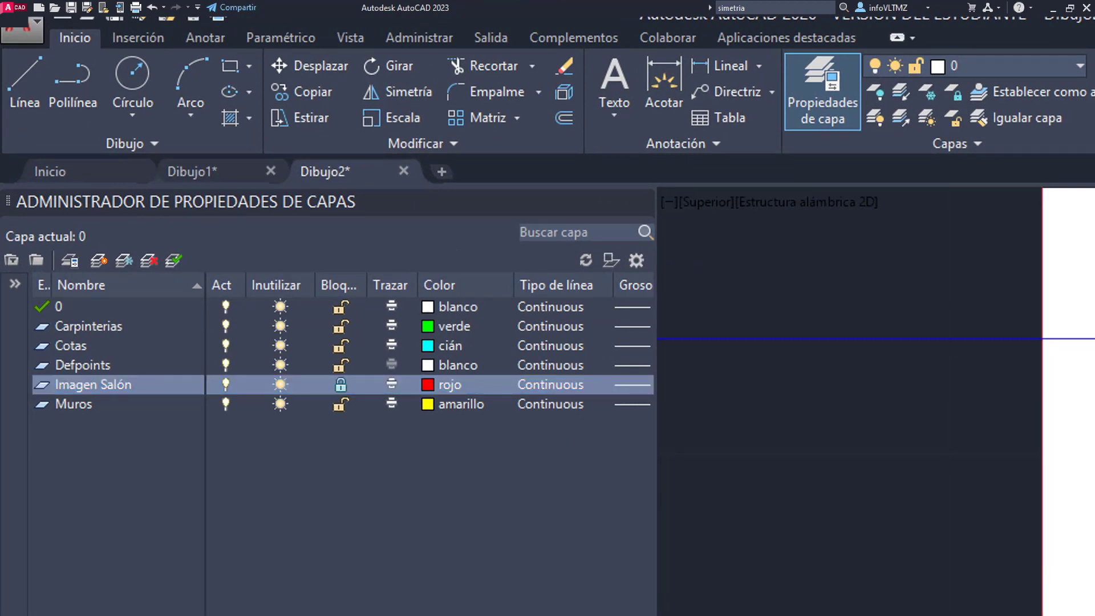
{"action": "left_click", "coordinate": [392, 382]}
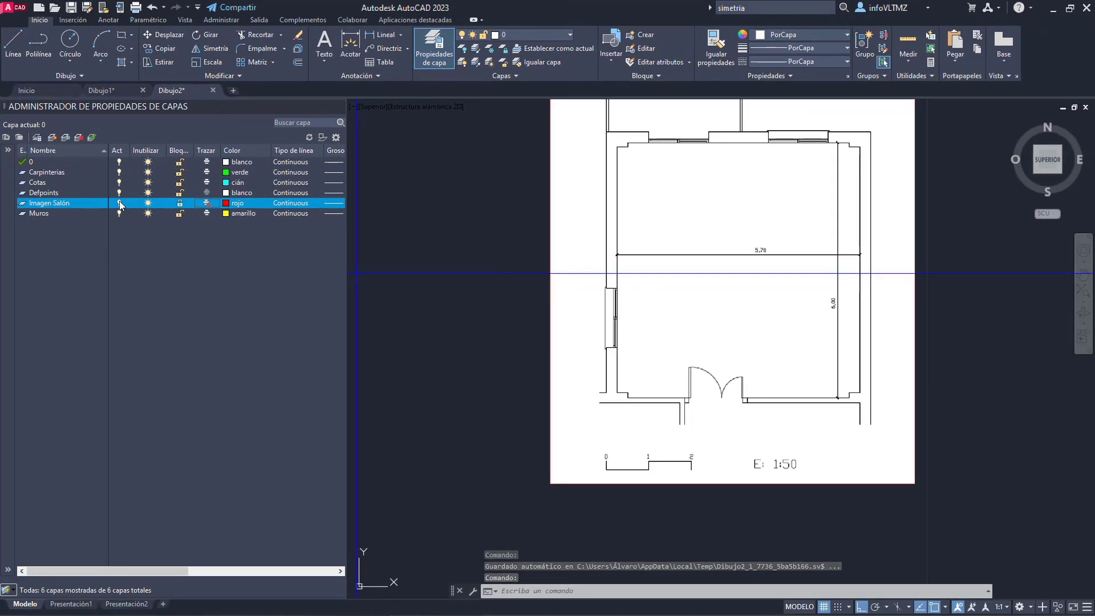
Step: Switch the Imagen Salón layer off and on to check how the plan image hides and returns
{"action": "left_click", "coordinate": [119, 203]}
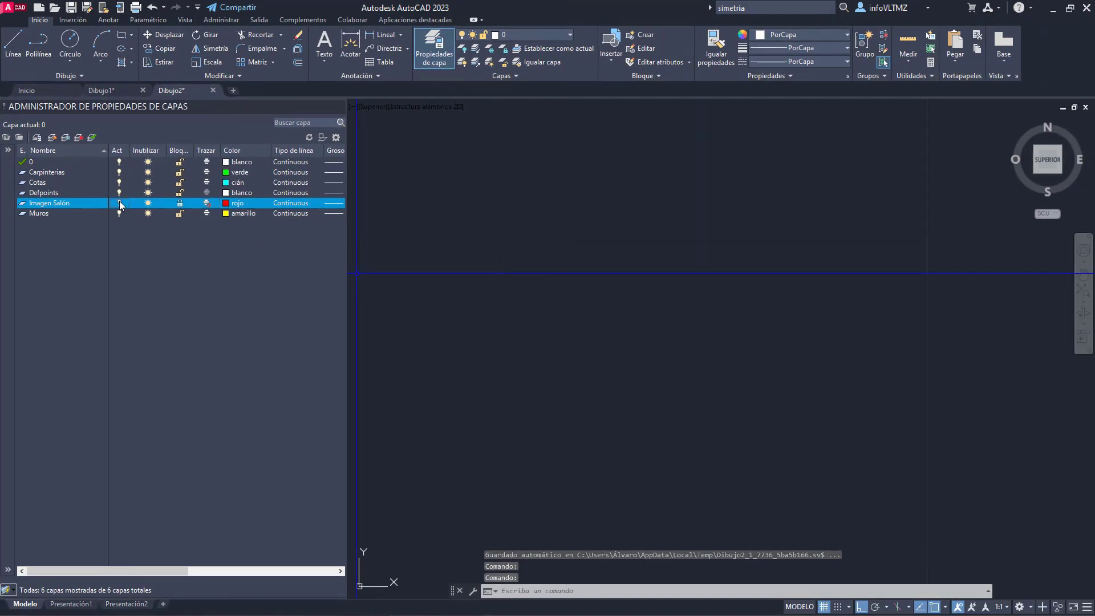
{"action": "left_click", "coordinate": [118, 203]}
{"action": "left_click", "coordinate": [119, 203]}
{"action": "left_click", "coordinate": [118, 202]}
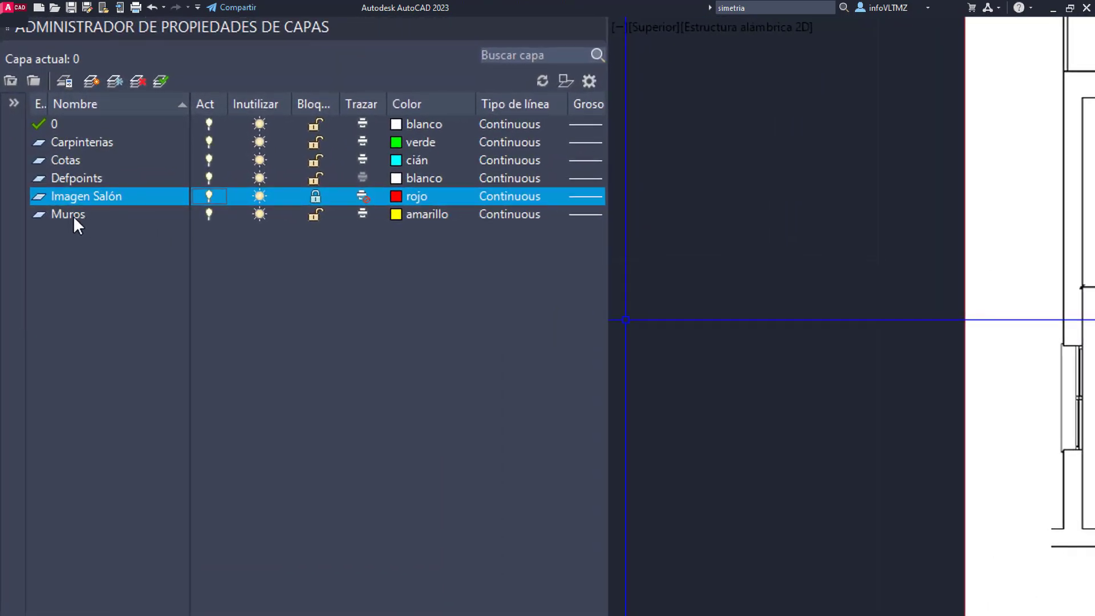
Step: Make Muros the current layer, close the layer manager and bring the whole plan image into view
{"action": "double_click", "coordinate": [73, 216]}
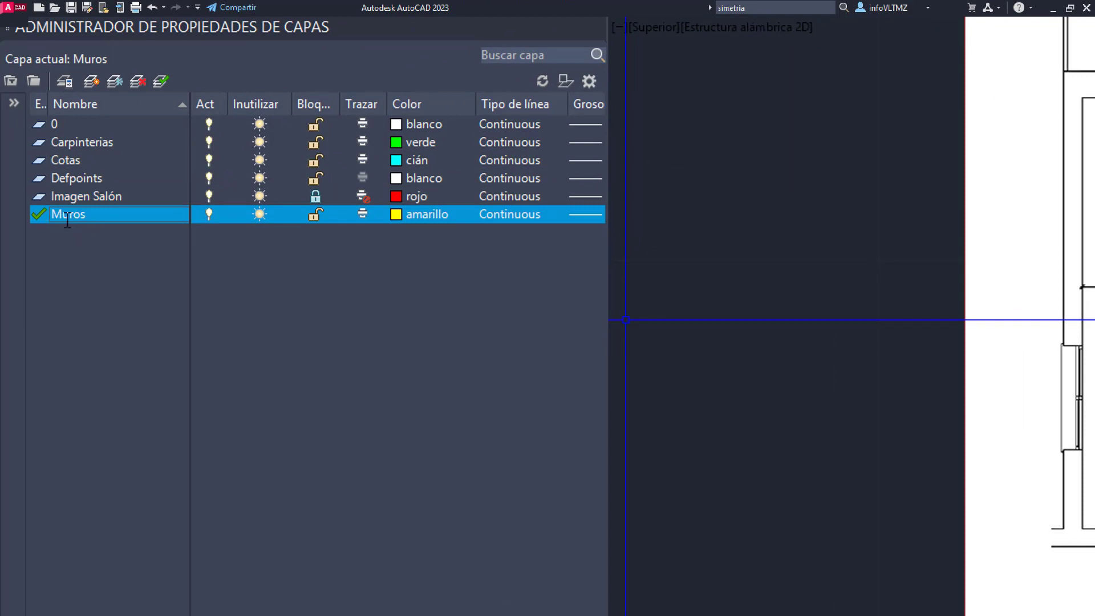
{"action": "left_click", "coordinate": [44, 230]}
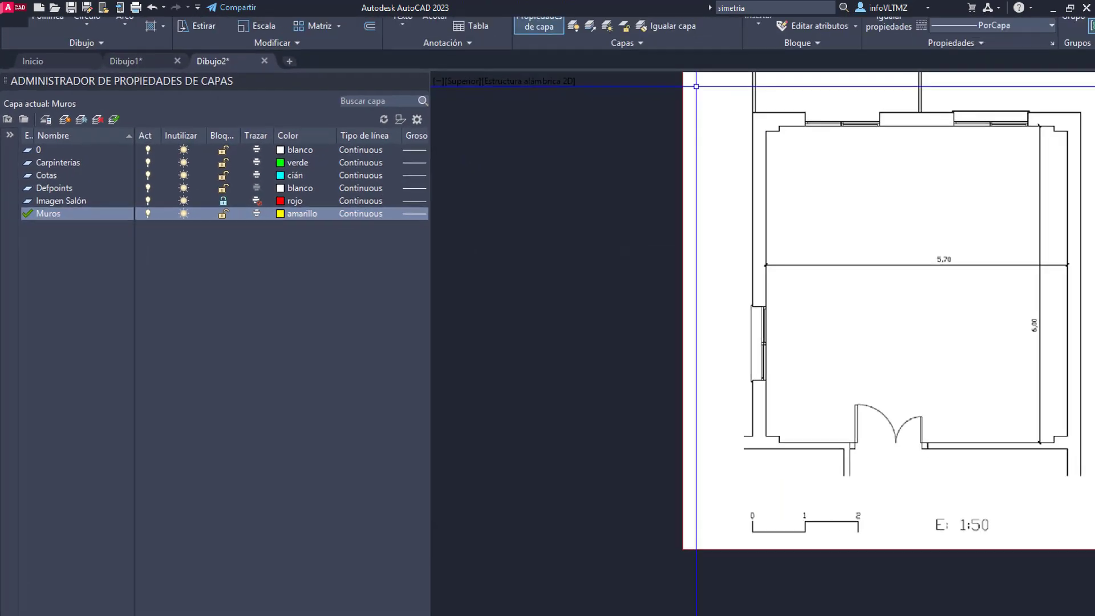
{"action": "middle_click_drag", "start_coordinate": [643, 180], "coordinate": [559, 204]}
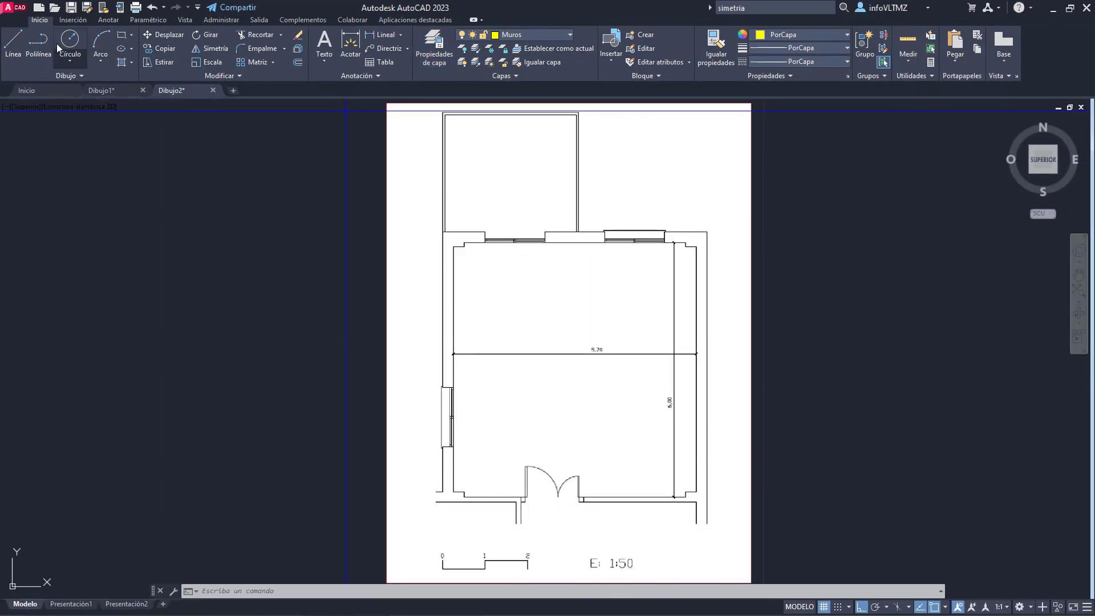
{"action": "left_click", "coordinate": [39, 43]}
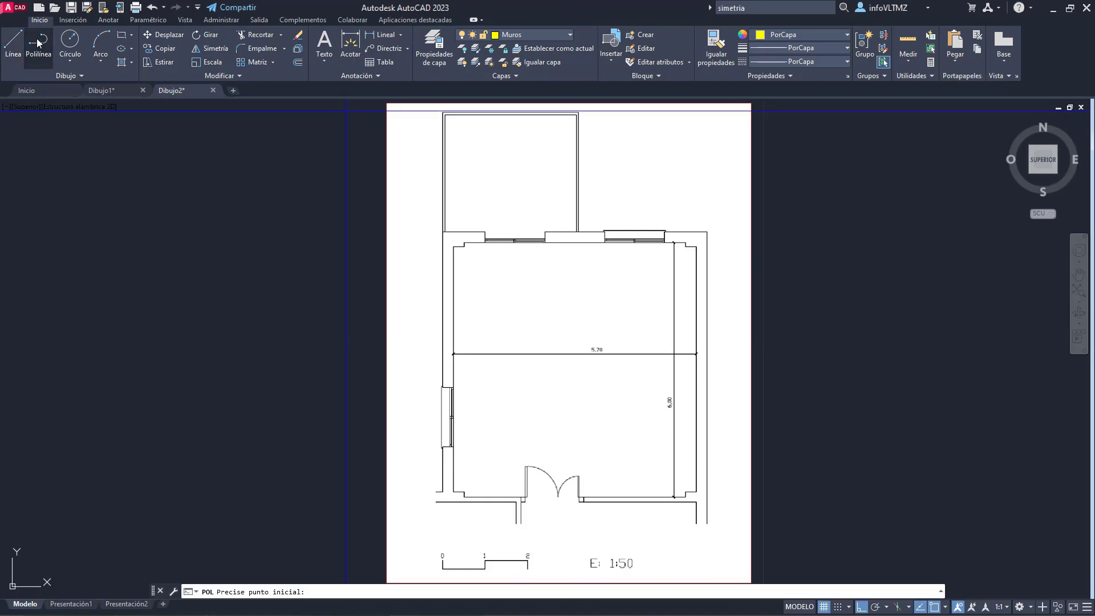
{"action": "scroll", "coordinate": [464, 264], "scroll_direction": "up", "scroll_amount": 3}
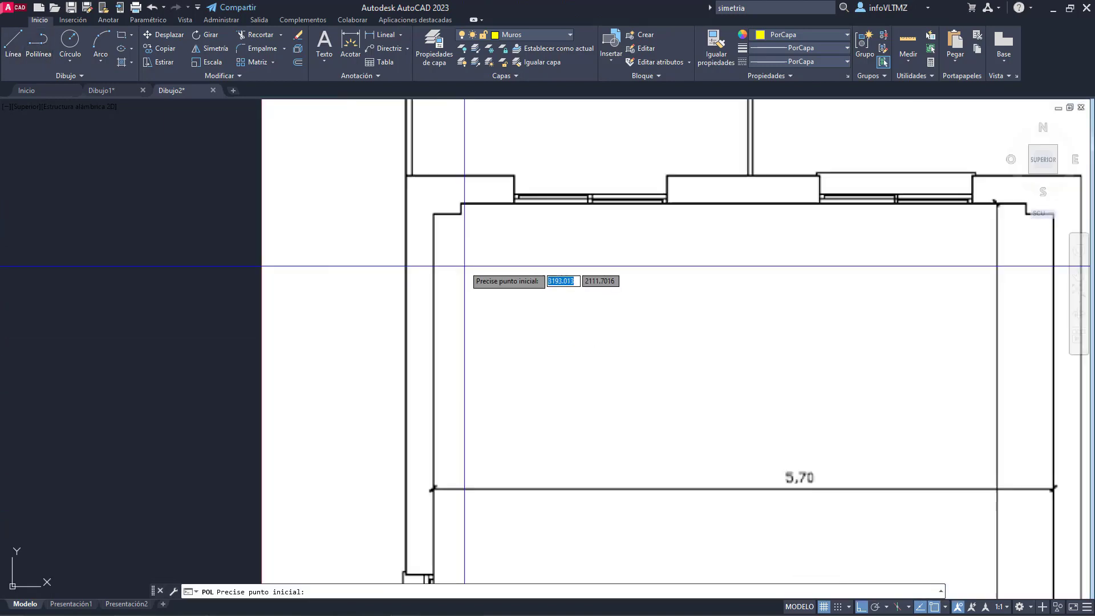
{"action": "scroll", "coordinate": [411, 174], "scroll_direction": "up", "scroll_amount": 3}
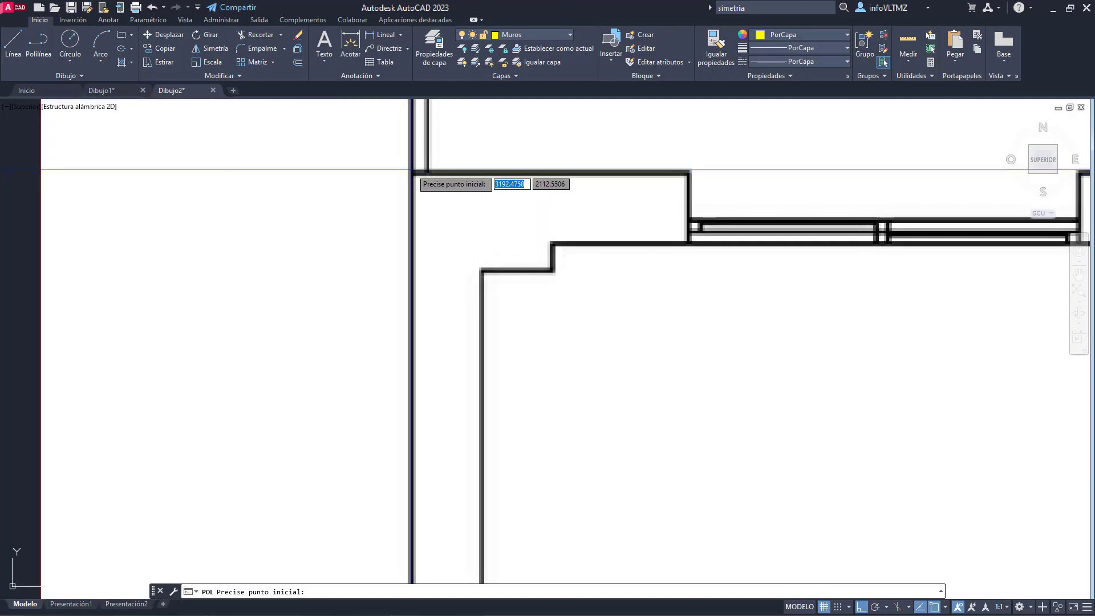
{"action": "scroll", "coordinate": [420, 187], "scroll_direction": "up", "scroll_amount": 2}
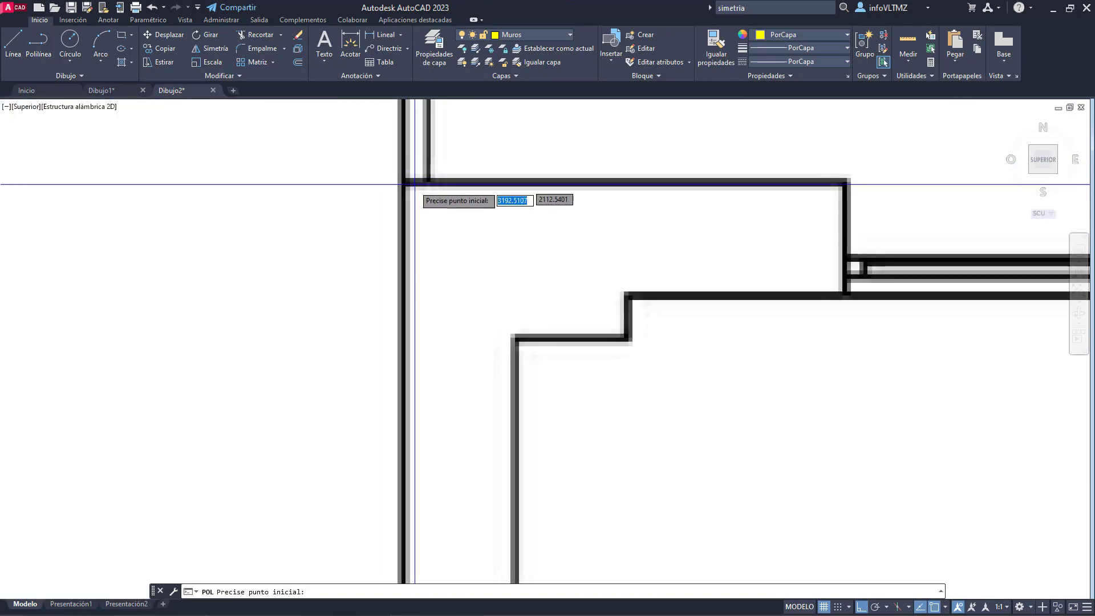
{"action": "scroll", "coordinate": [419, 186], "scroll_direction": "down", "scroll_amount": 4}
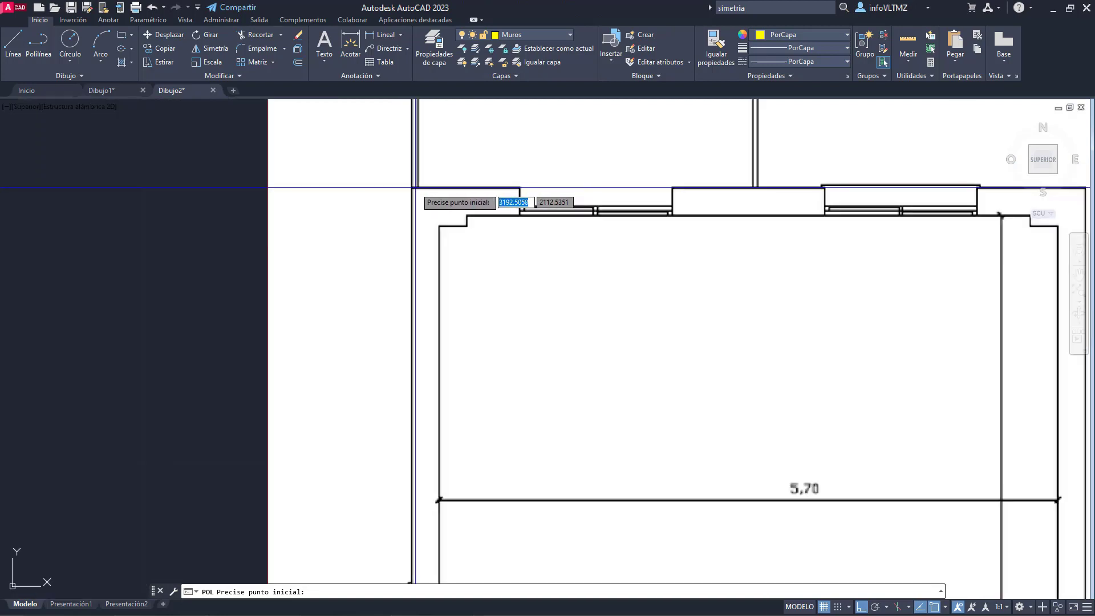
{"action": "scroll", "coordinate": [402, 206], "scroll_direction": "down", "scroll_amount": 2}
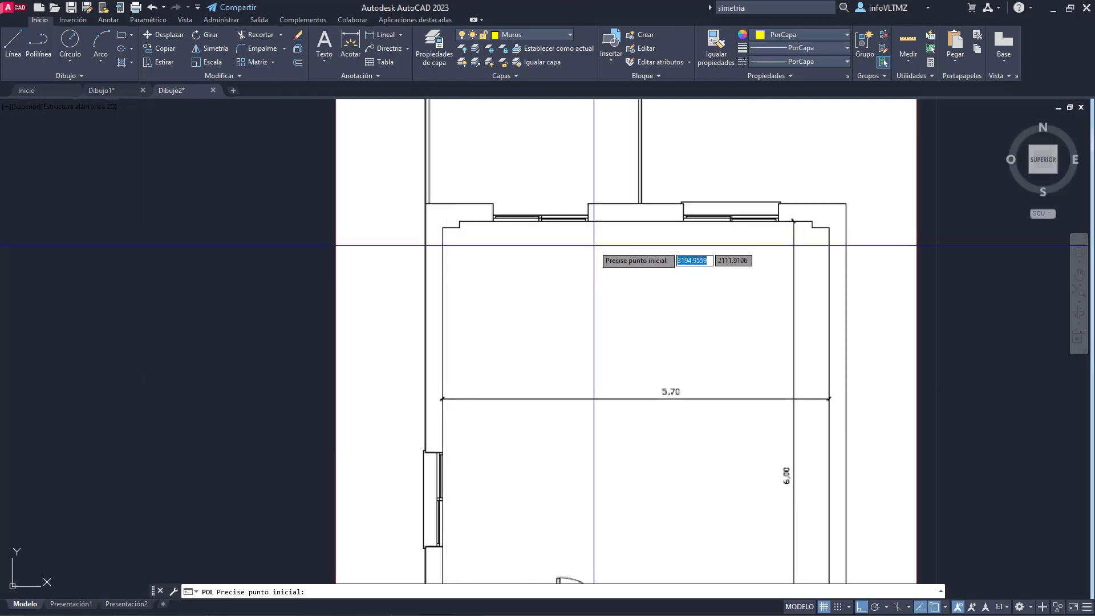
{"action": "middle_click_drag", "start_coordinate": [596, 243], "coordinate": [474, 165]}
{"action": "scroll", "coordinate": [649, 511], "scroll_direction": "up", "scroll_amount": 6}
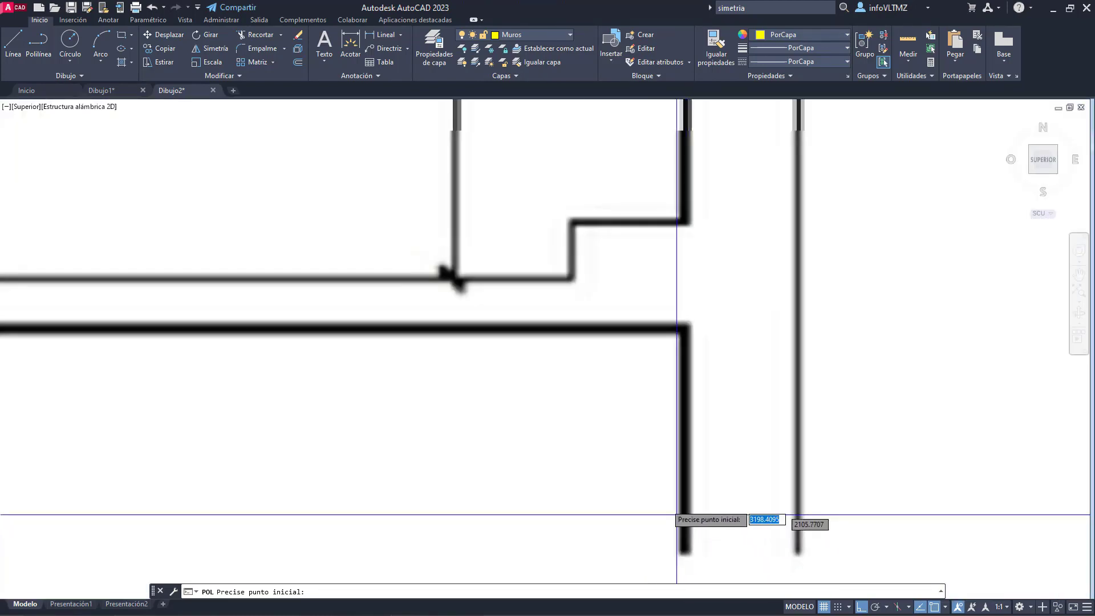
{"action": "scroll", "coordinate": [682, 351], "scroll_direction": "up", "scroll_amount": 2}
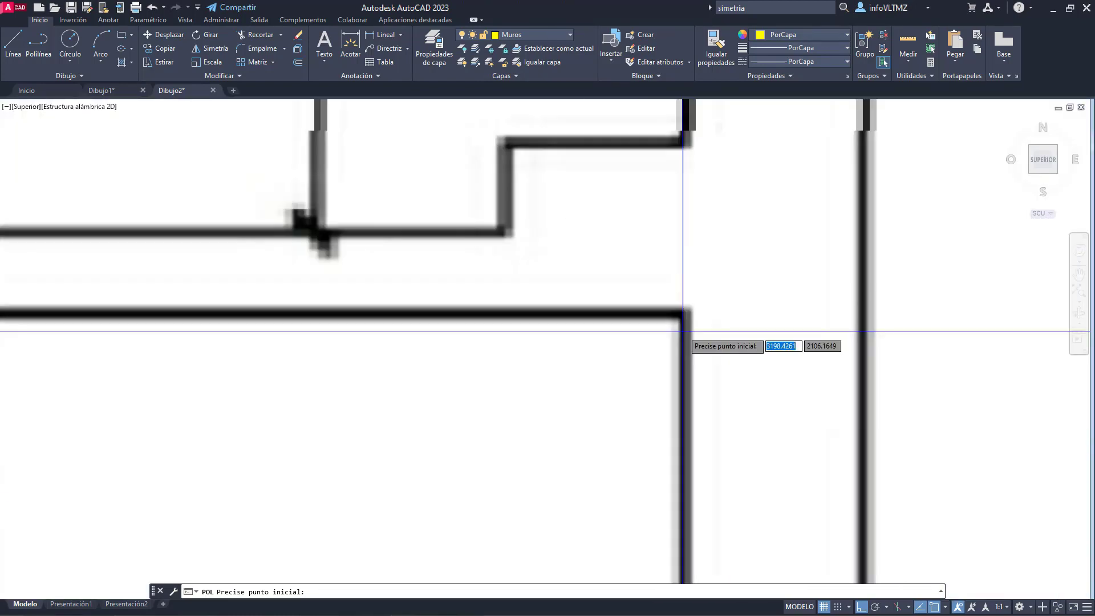
{"action": "scroll", "coordinate": [682, 336], "scroll_direction": "down", "scroll_amount": 8}
{"action": "key", "text": "Escape"}
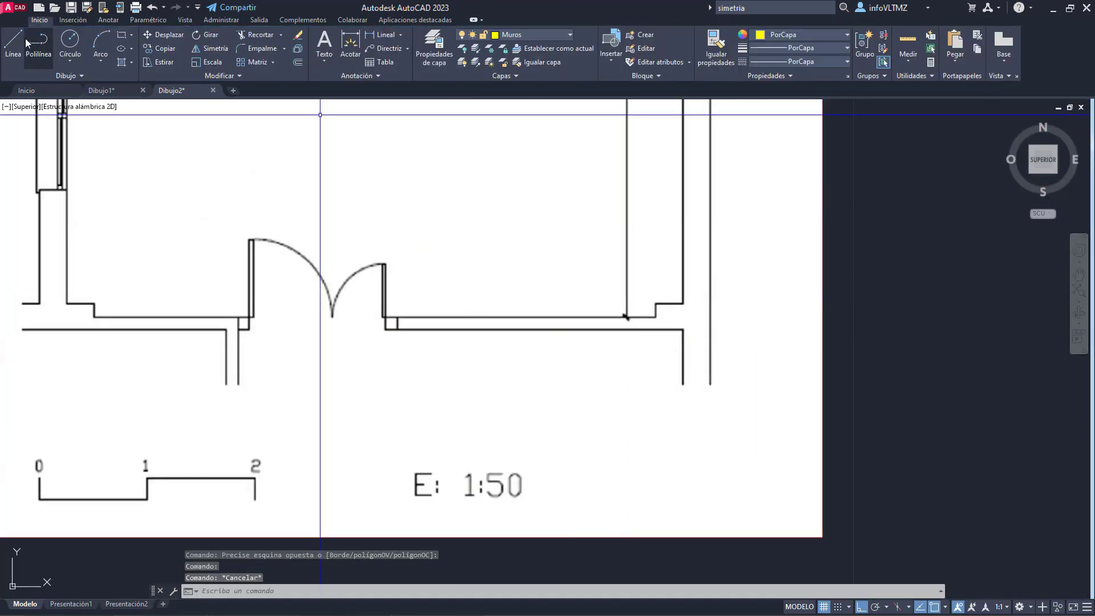
{"action": "left_click", "coordinate": [38, 46]}
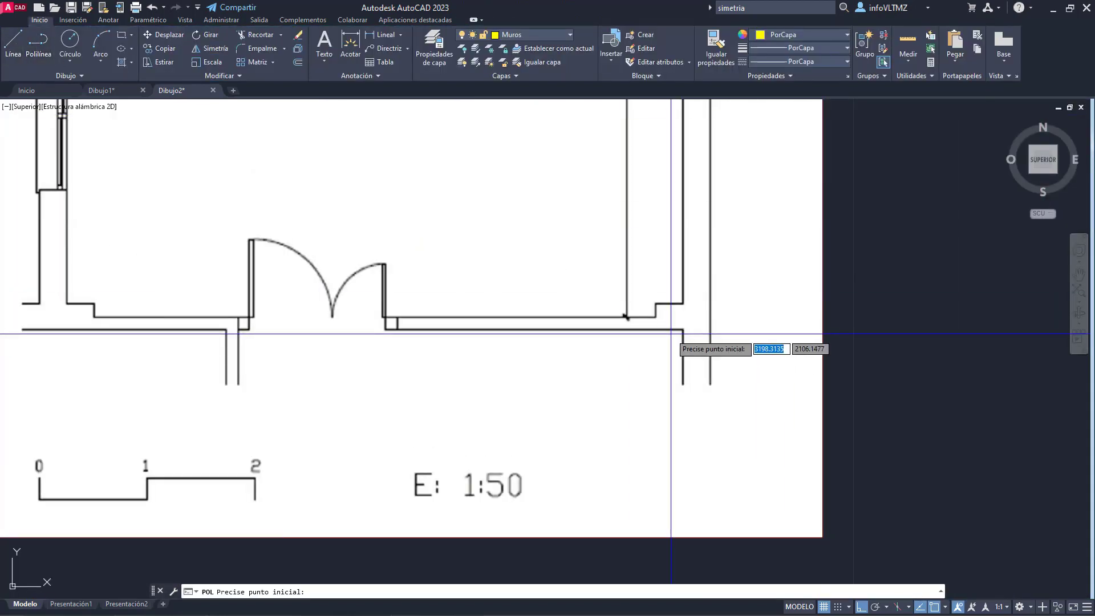
{"action": "left_click", "coordinate": [710, 385]}
{"action": "scroll", "coordinate": [725, 343], "scroll_direction": "down", "scroll_amount": 6}
{"action": "scroll", "coordinate": [736, 240], "scroll_direction": "up", "scroll_amount": 4}
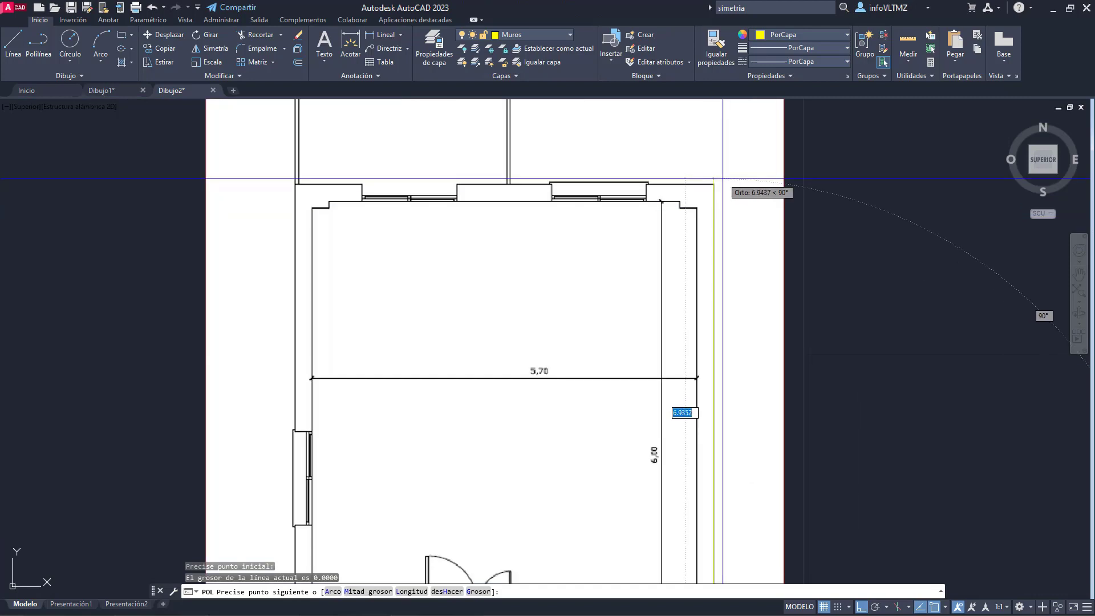
{"action": "scroll", "coordinate": [752, 170], "scroll_direction": "up", "scroll_amount": 4}
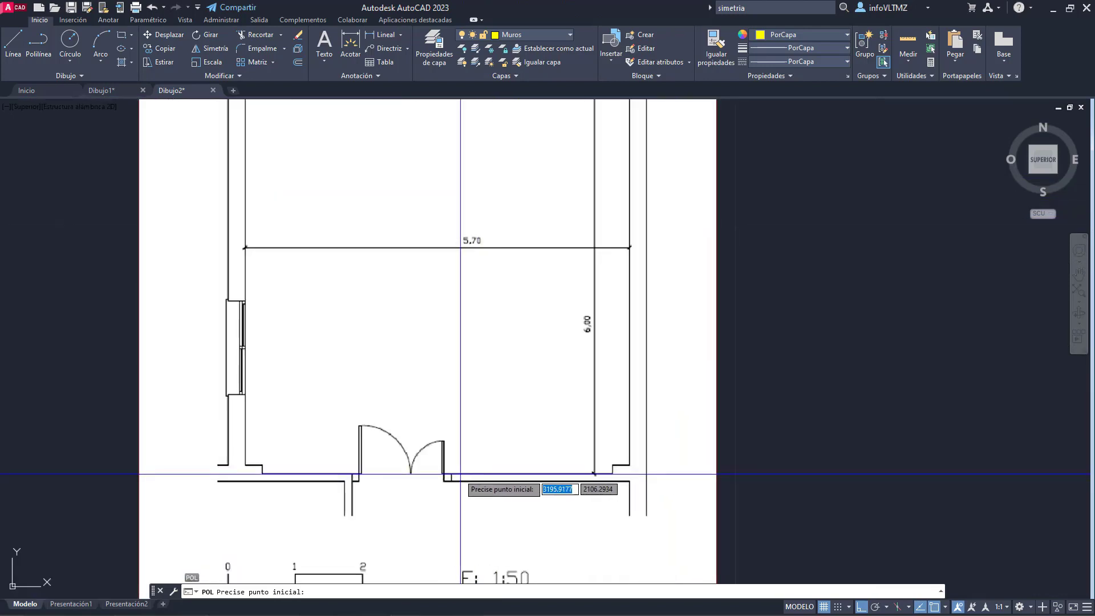
{"action": "scroll", "coordinate": [458, 474], "scroll_direction": "up", "scroll_amount": 6}
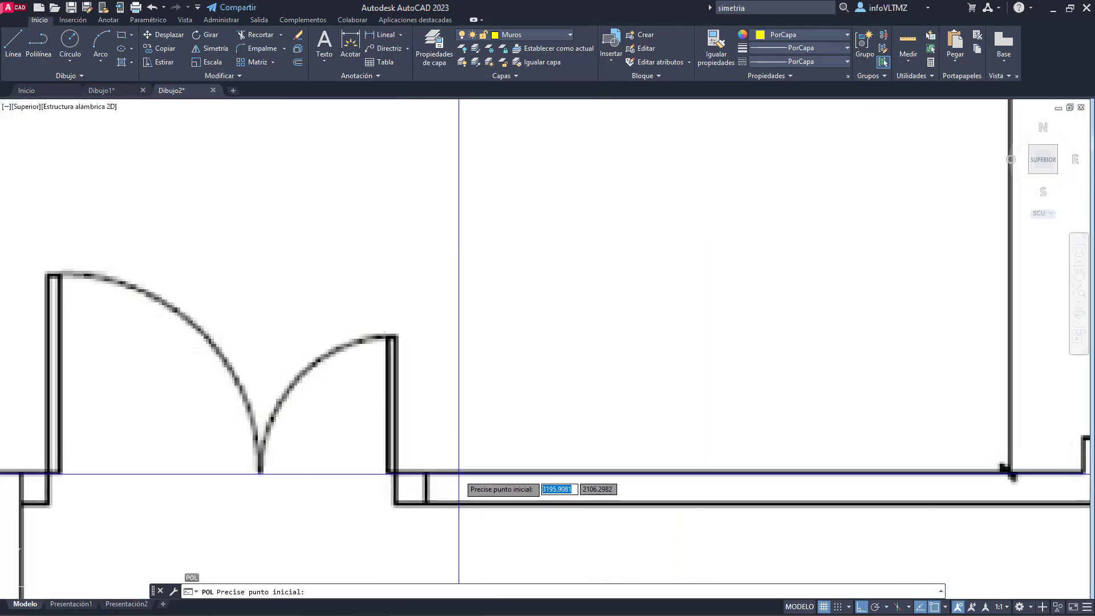
{"action": "scroll", "coordinate": [459, 474], "scroll_direction": "down", "scroll_amount": 5}
{"action": "scroll", "coordinate": [430, 472], "scroll_direction": "up", "scroll_amount": 3}
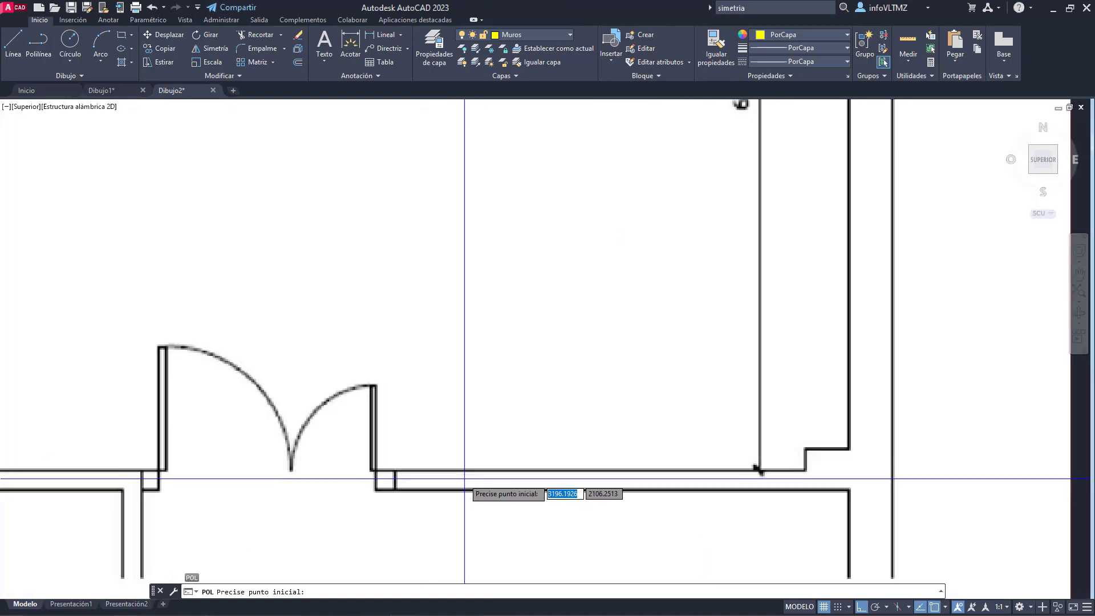
{"action": "left_click", "coordinate": [398, 473]}
{"action": "key", "text": "Escape"}
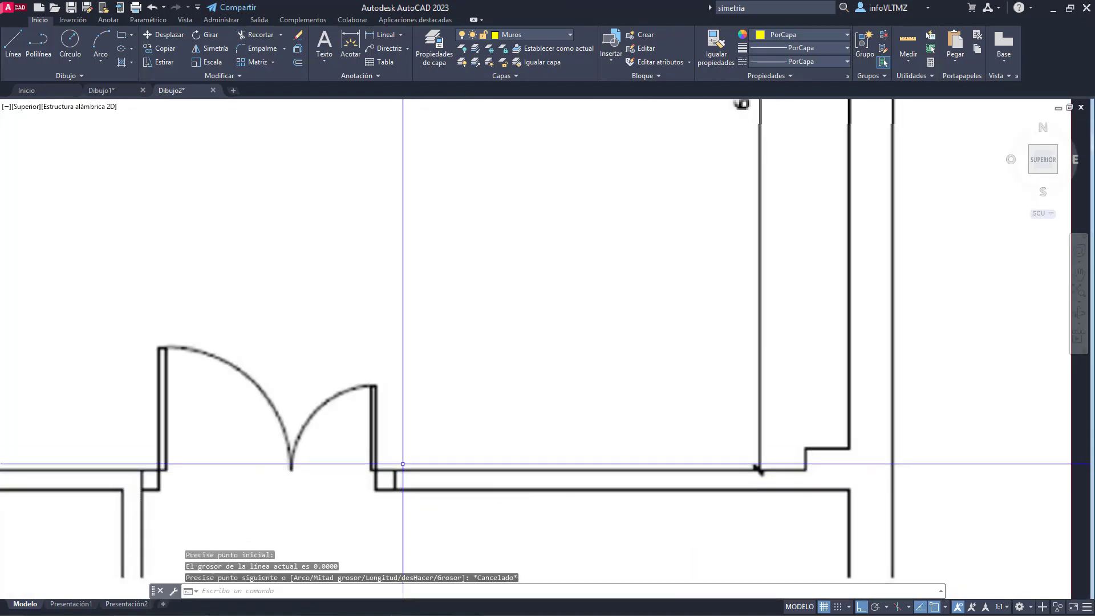
Step: Start a polyline at the double door's right jamb and trace the lower wall's inner face through the lower-right corner notch
{"action": "left_click", "coordinate": [38, 41]}
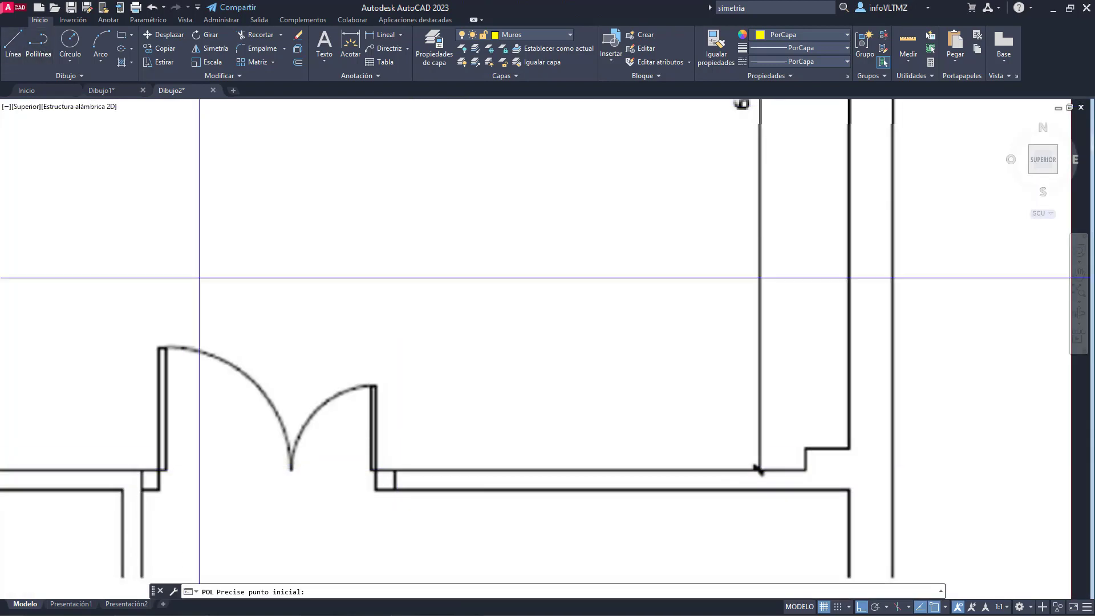
{"action": "left_click", "coordinate": [395, 468]}
{"action": "scroll", "coordinate": [398, 472], "scroll_direction": "down", "scroll_amount": 5}
{"action": "scroll", "coordinate": [726, 456], "scroll_direction": "up", "scroll_amount": 5}
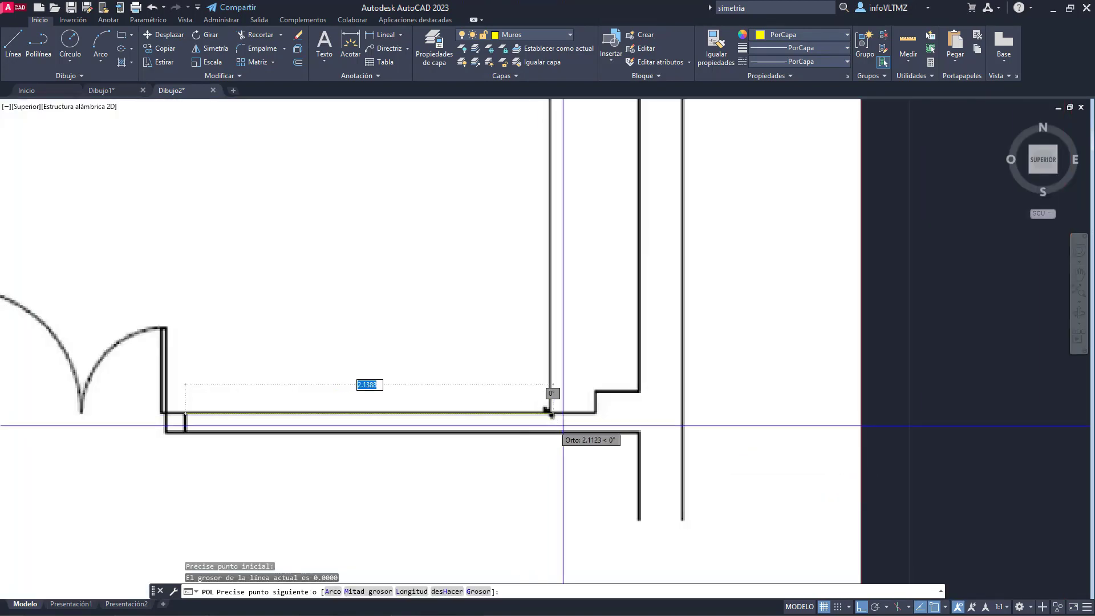
{"action": "scroll", "coordinate": [598, 413], "scroll_direction": "up", "scroll_amount": 2}
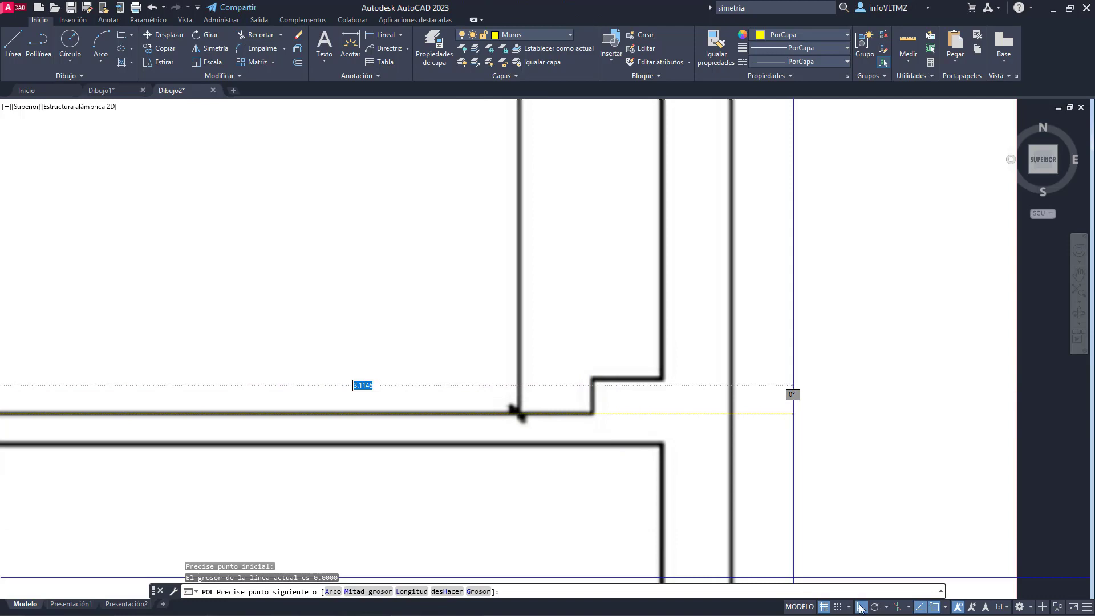
{"action": "scroll", "coordinate": [575, 419], "scroll_direction": "up", "scroll_amount": 4}
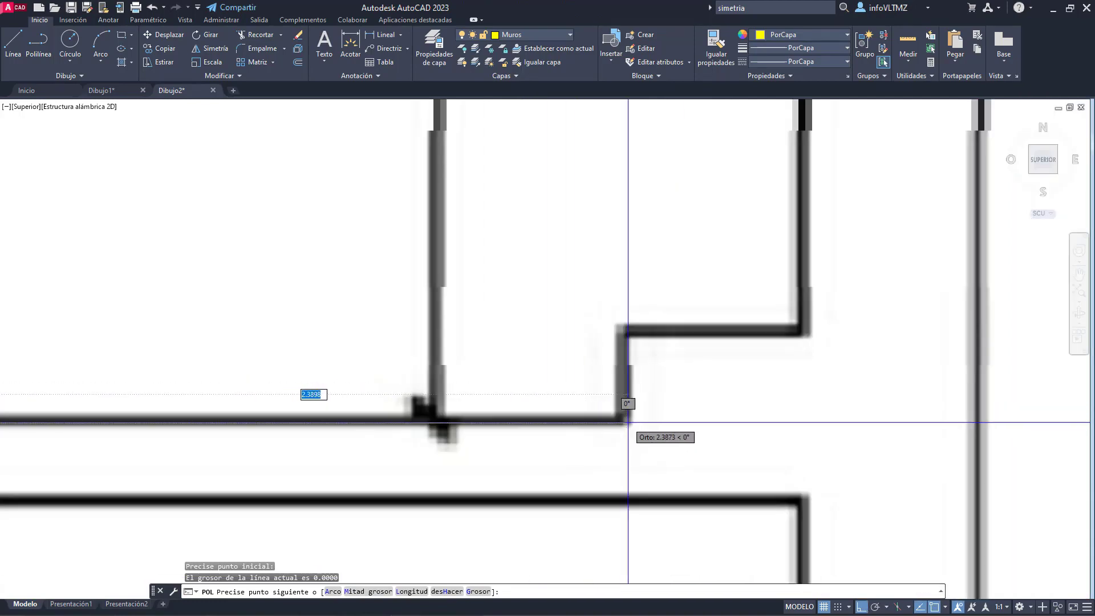
{"action": "left_click", "coordinate": [625, 423]}
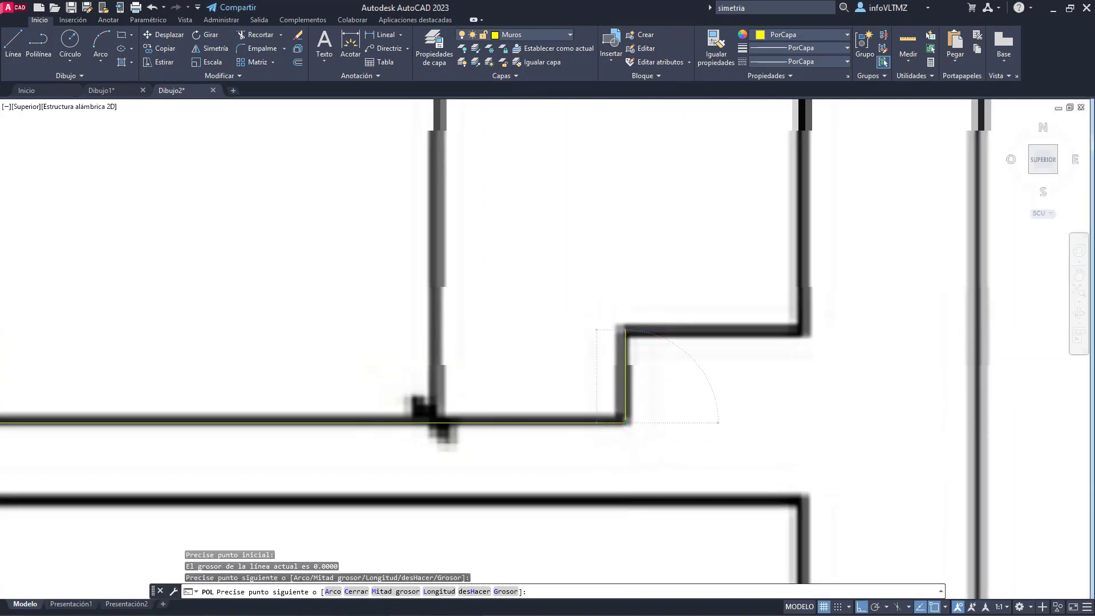
{"action": "left_click", "coordinate": [625, 329]}
{"action": "left_click", "coordinate": [809, 330]}
Step: Continue the polyline up the right wall's inner face and around the upper-right notch to the right window's jamb
{"action": "scroll", "coordinate": [809, 331], "scroll_direction": "down", "scroll_amount": 5}
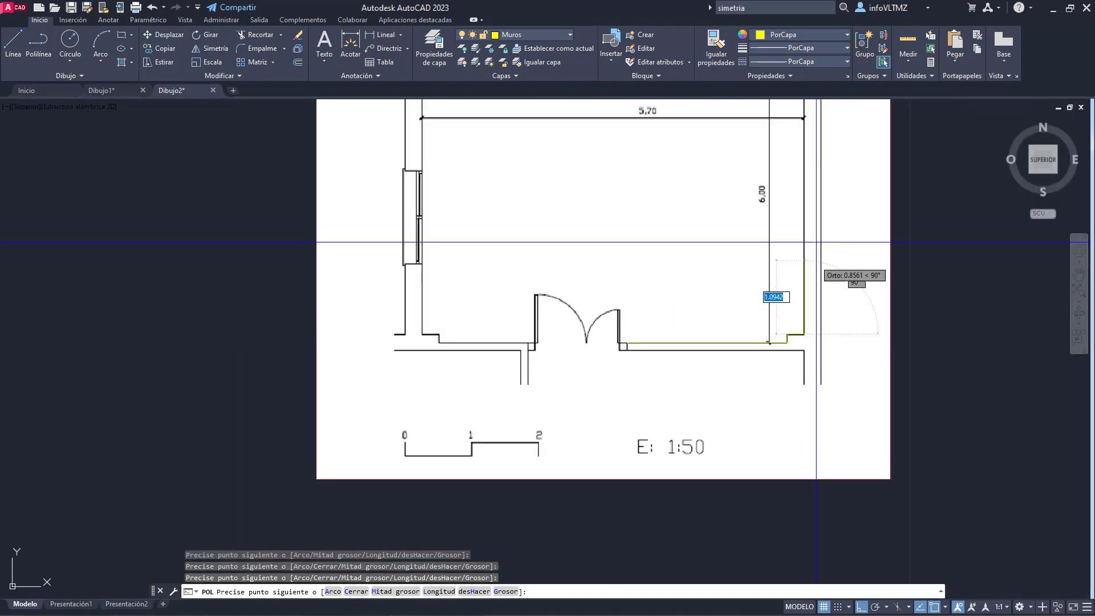
{"action": "scroll", "coordinate": [742, 320], "scroll_direction": "up", "scroll_amount": 2}
{"action": "scroll", "coordinate": [740, 222], "scroll_direction": "up", "scroll_amount": 4}
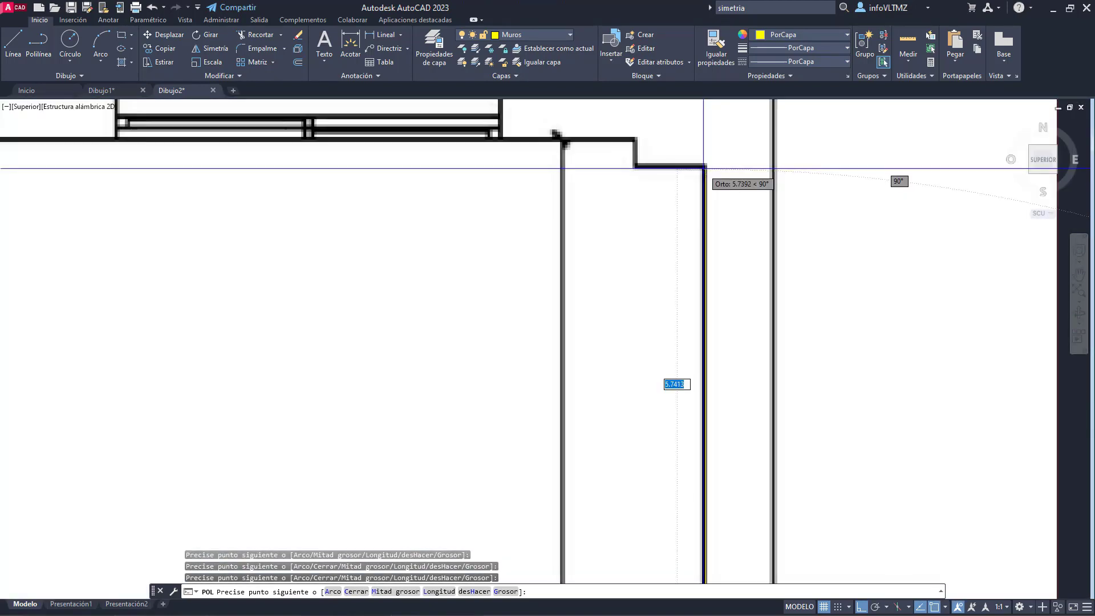
{"action": "left_click", "coordinate": [706, 166]}
{"action": "left_click", "coordinate": [634, 166]}
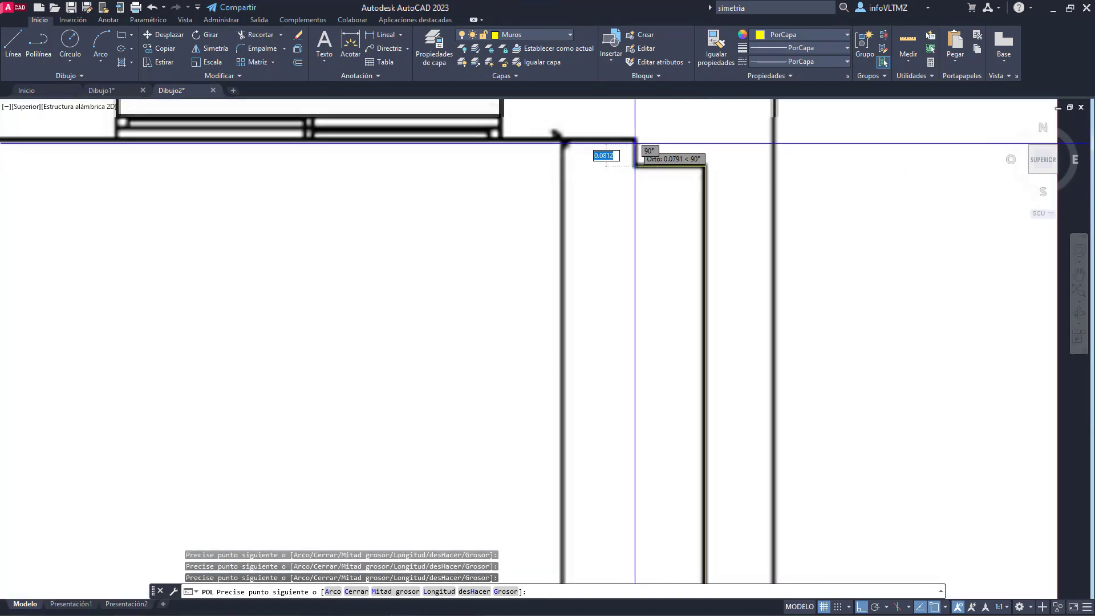
{"action": "left_click", "coordinate": [635, 140]}
{"action": "scroll", "coordinate": [634, 139], "scroll_direction": "down", "scroll_amount": 4}
{"action": "middle_click_drag", "start_coordinate": [634, 139], "coordinate": [571, 221]}
{"action": "left_click", "coordinate": [518, 221]}
{"action": "scroll", "coordinate": [519, 185], "scroll_direction": "down", "scroll_amount": 2}
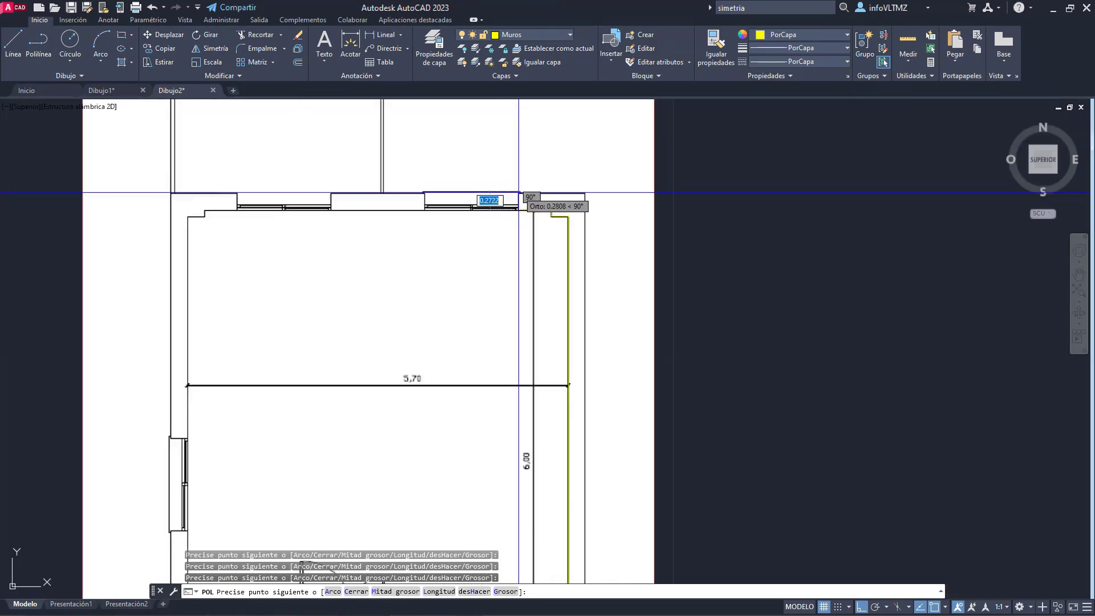
Step: Add a 0.25 vertical polyline segment up the right window's jamb to the upper wall's outer face
{"action": "scroll", "coordinate": [518, 190], "scroll_direction": "down", "scroll_amount": 2}
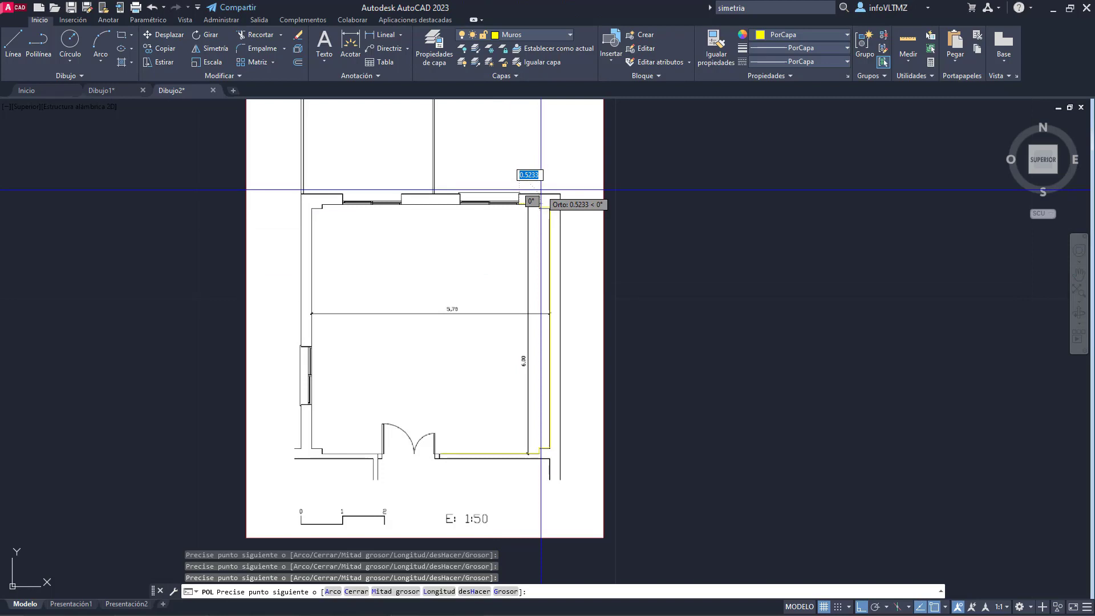
{"action": "scroll", "coordinate": [540, 190], "scroll_direction": "up", "scroll_amount": 8}
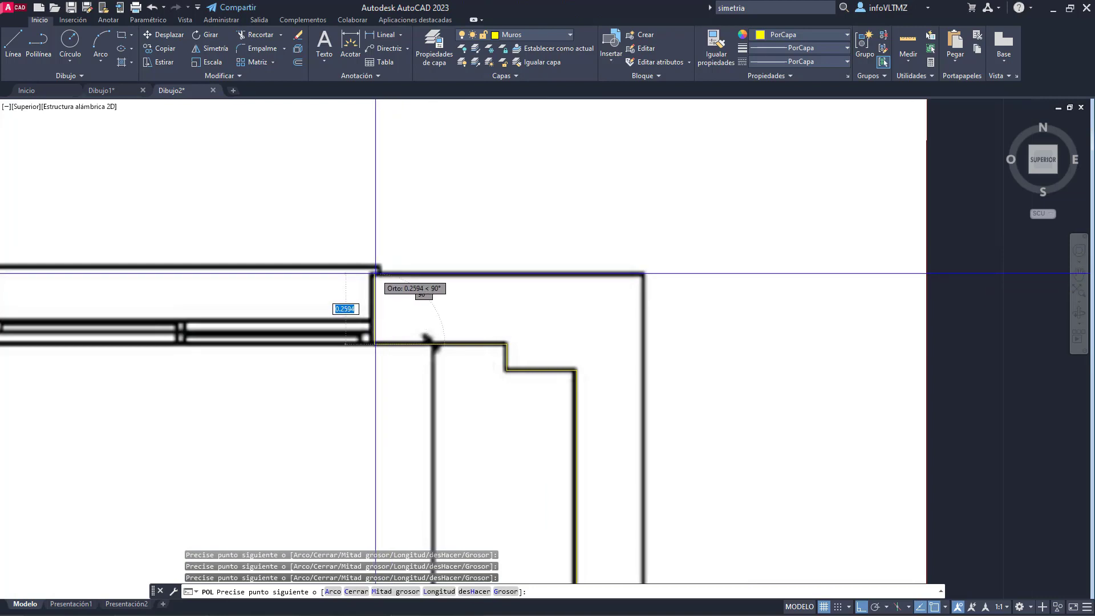
{"action": "scroll", "coordinate": [375, 273], "scroll_direction": "up", "scroll_amount": 2}
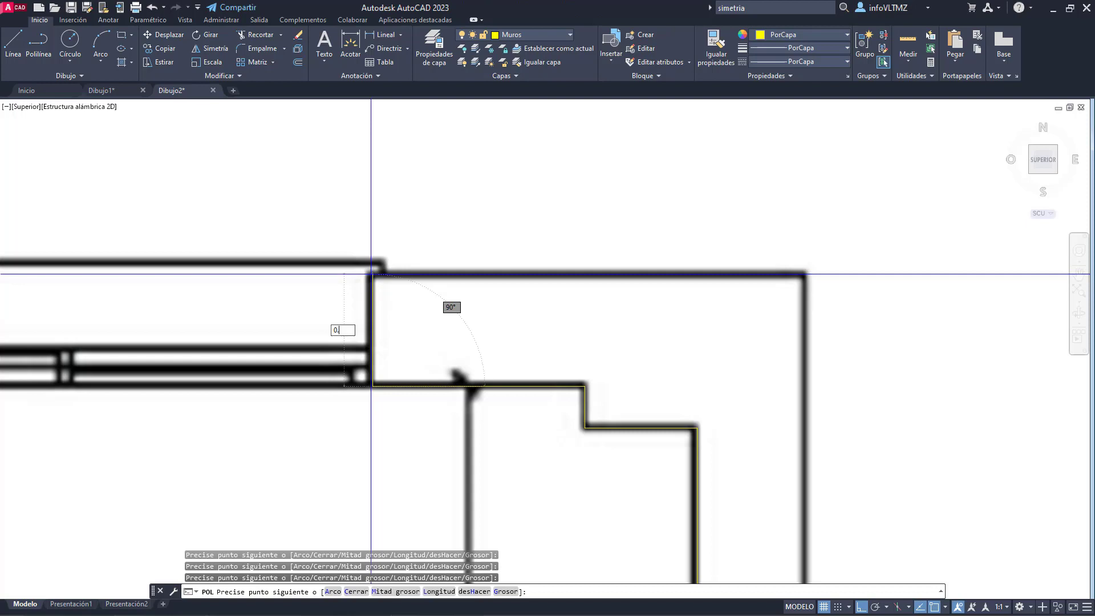
{"action": "key", "text": "Return"}
Step: Trace the upper wall's outer face to the point aligned with the right wall's inner face, then 0.25 further to the outer corner
{"action": "mouse_move", "coordinate": [744, 307]}
{"action": "middle_mouse_down"}
{"action": "mouse_move", "coordinate": [709, 294]}
{"action": "mouse_move", "coordinate": [451, 113]}
{"action": "middle_mouse_up"}
{"action": "middle_click_drag", "start_coordinate": [328, 216], "coordinate": [374, 296]}
{"action": "scroll", "coordinate": [373, 296], "scroll_direction": "down", "scroll_amount": 4}
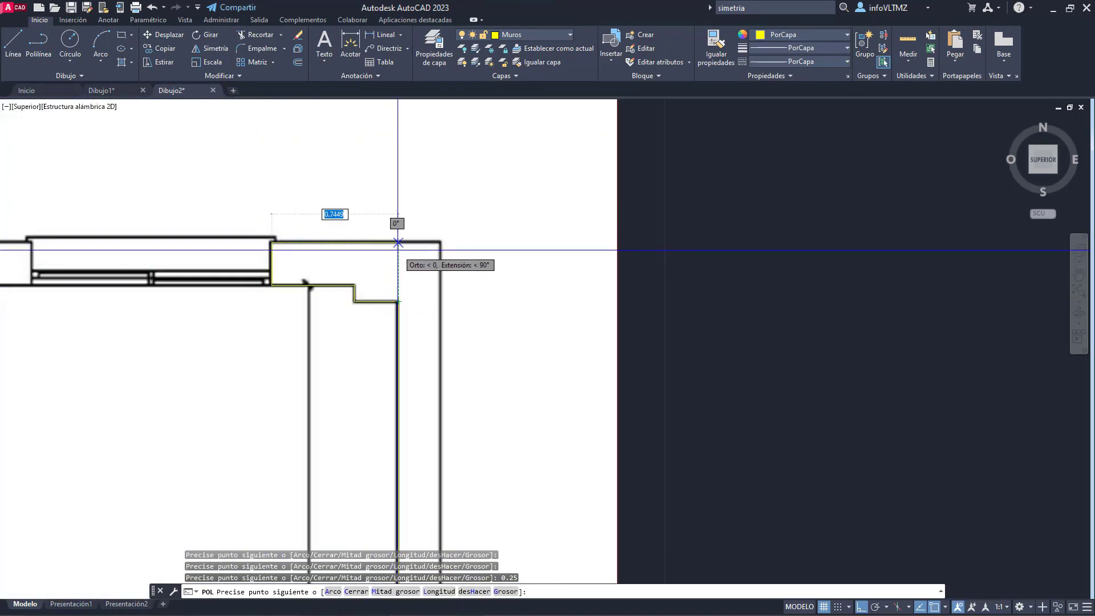
{"action": "left_click", "coordinate": [397, 243]}
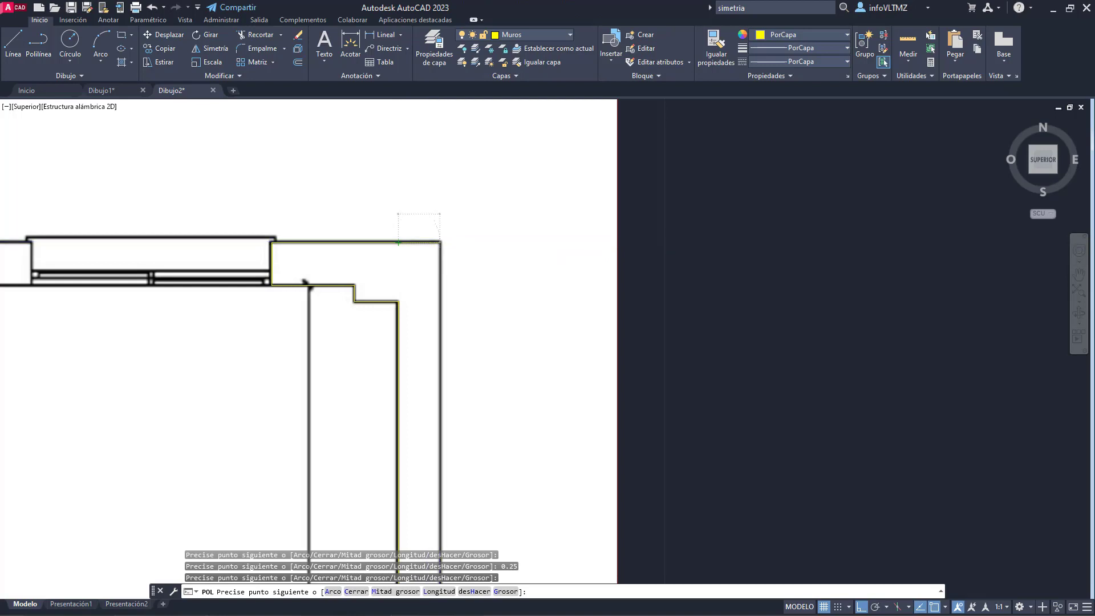
{"action": "type", "text": "0.25"}
{"action": "key", "text": "Return"}
Step: Trace the right wall's outer face down to its lower end in the plan and finish the polyline
{"action": "scroll", "coordinate": [462, 428], "scroll_direction": "down", "scroll_amount": 6}
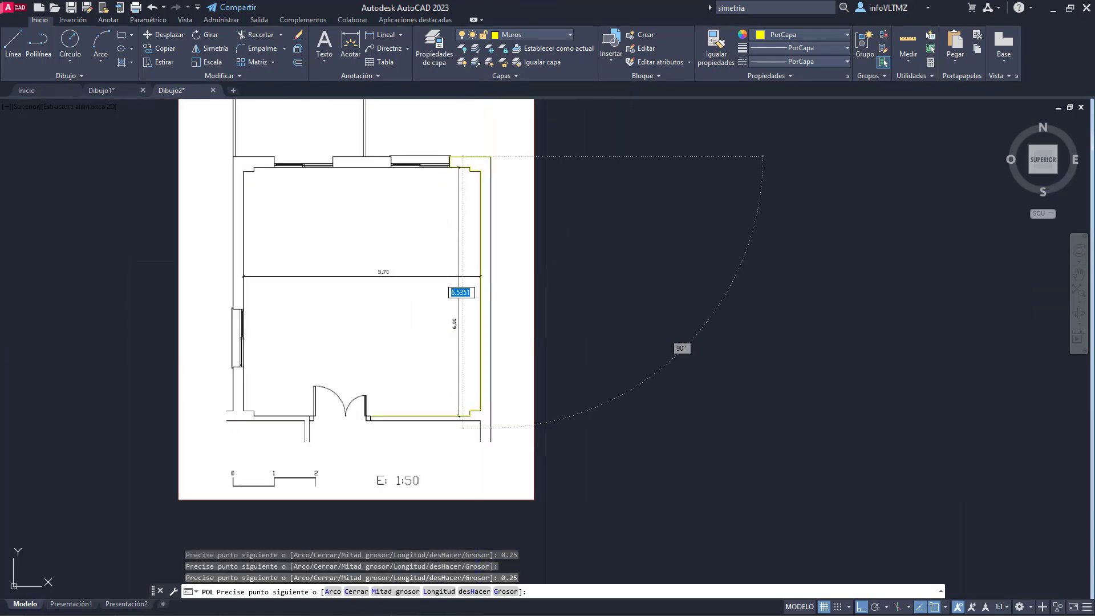
{"action": "scroll", "coordinate": [502, 431], "scroll_direction": "up", "scroll_amount": 5}
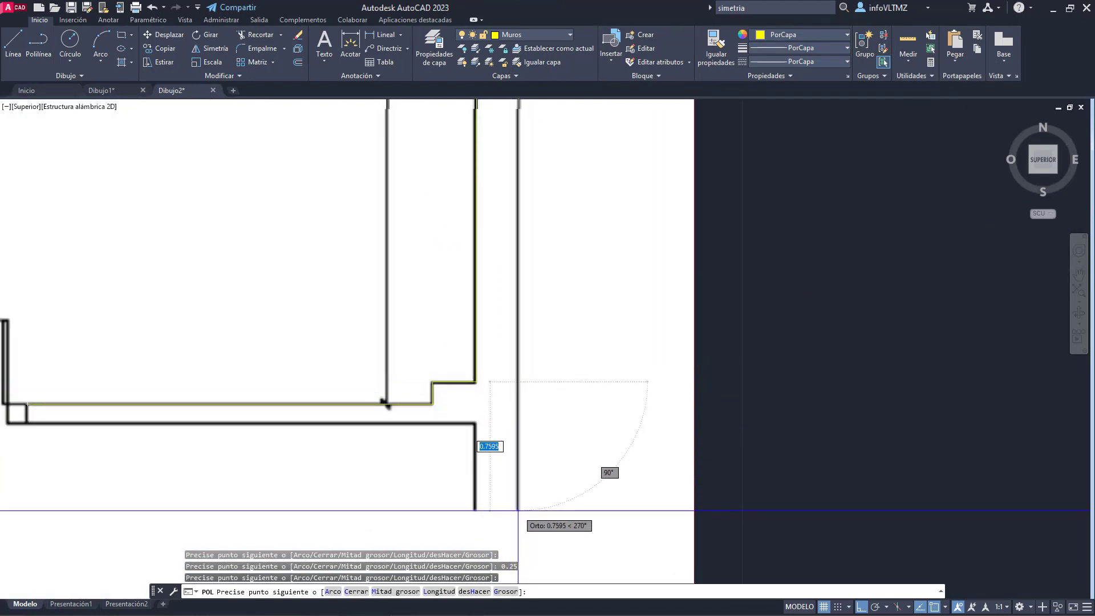
{"action": "left_click", "coordinate": [519, 510]}
{"action": "scroll", "coordinate": [519, 484], "scroll_direction": "down", "scroll_amount": 5}
{"action": "key", "text": "Escape"}
Step: Start a new polyline at the first polyline's start point beside the double door and draw a 0.1 segment downward
{"action": "scroll", "coordinate": [325, 313], "scroll_direction": "up", "scroll_amount": 5}
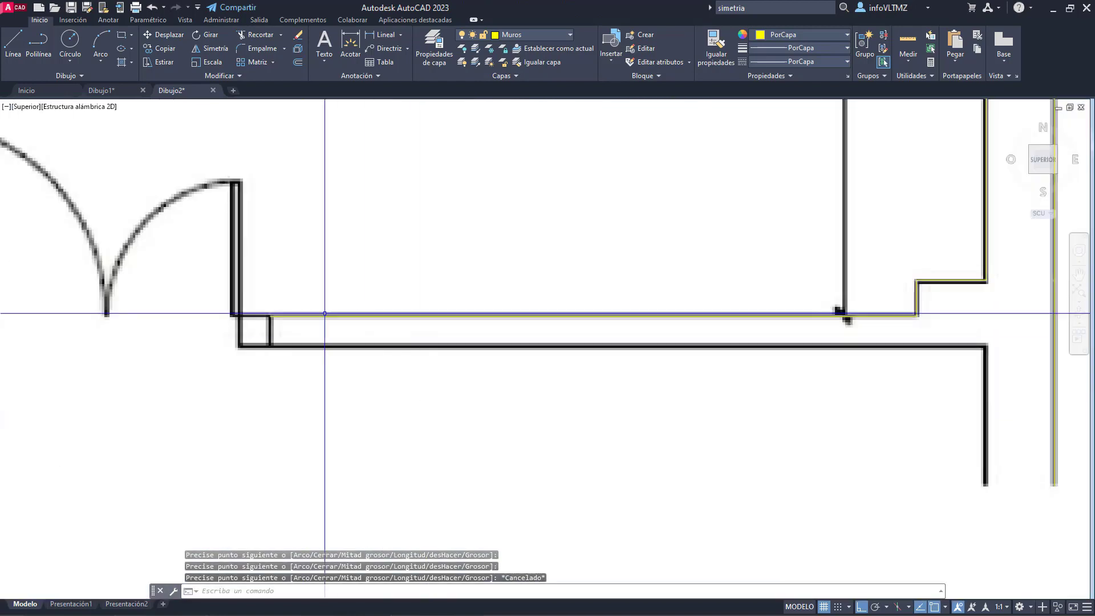
{"action": "type", "text": "pol"}
{"action": "key", "text": "Return"}
{"action": "left_click", "coordinate": [269, 314]}
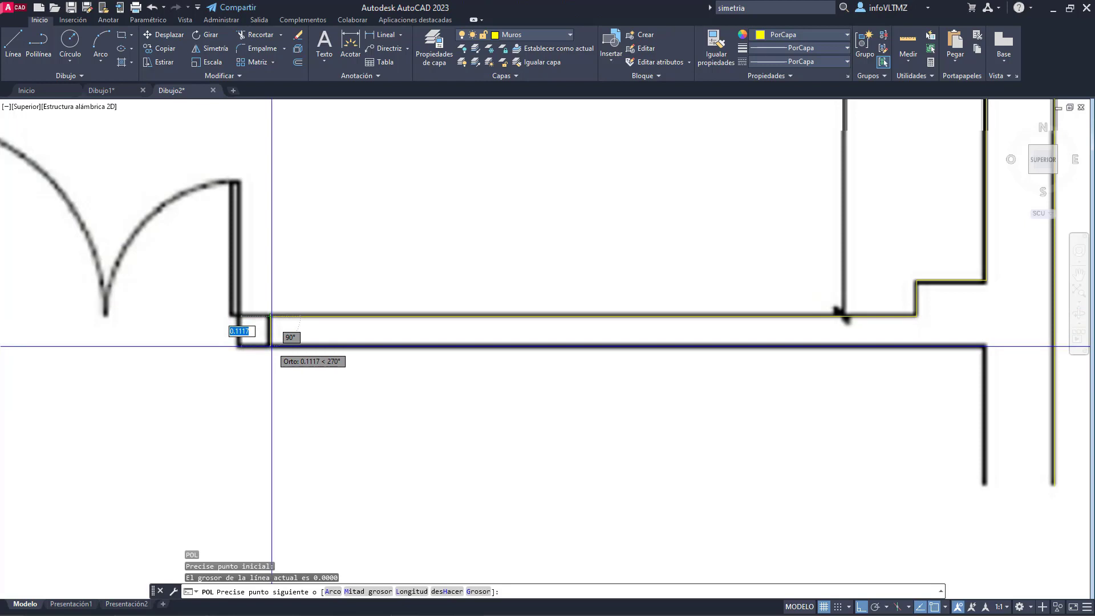
{"action": "type", "text": "0.1"}
{"action": "key", "text": "Return"}
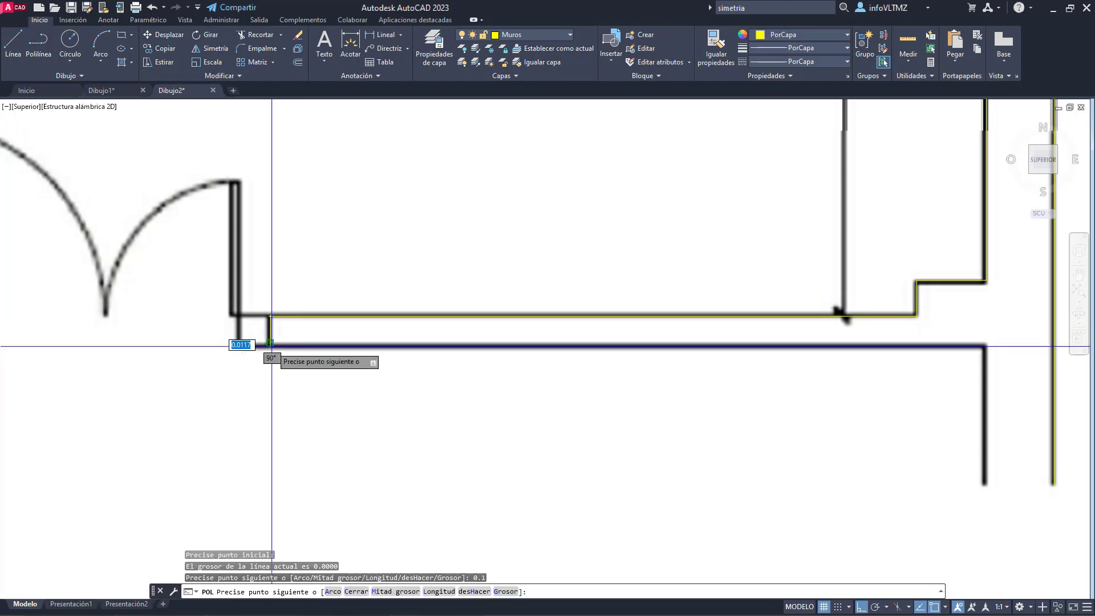
Step: Trace the lower wall's outer face to the inner face of the right wall, continue down to the wall stub's end and finish the polyline
{"action": "middle_click_drag", "start_coordinate": [983, 347], "coordinate": [448, 288]}
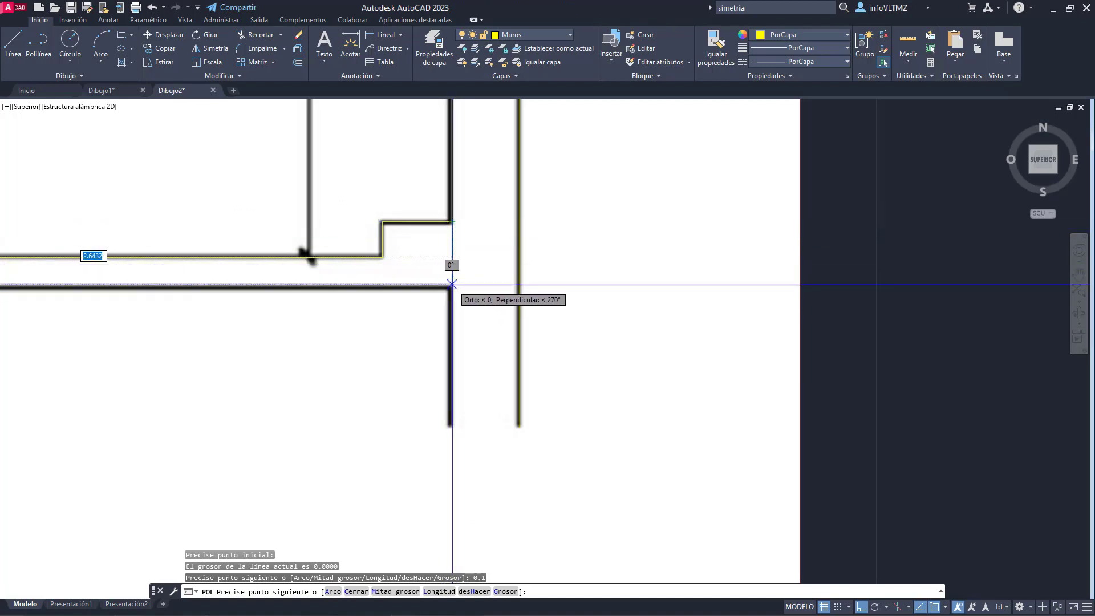
{"action": "left_click", "coordinate": [451, 287]}
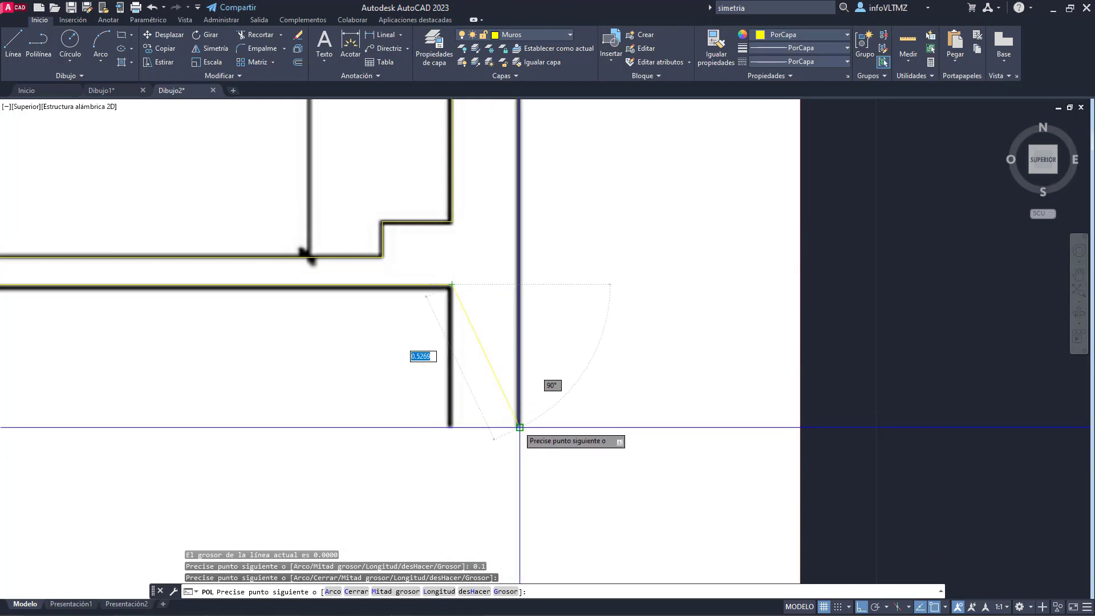
{"action": "left_click", "coordinate": [454, 420]}
{"action": "key", "text": "Escape"}
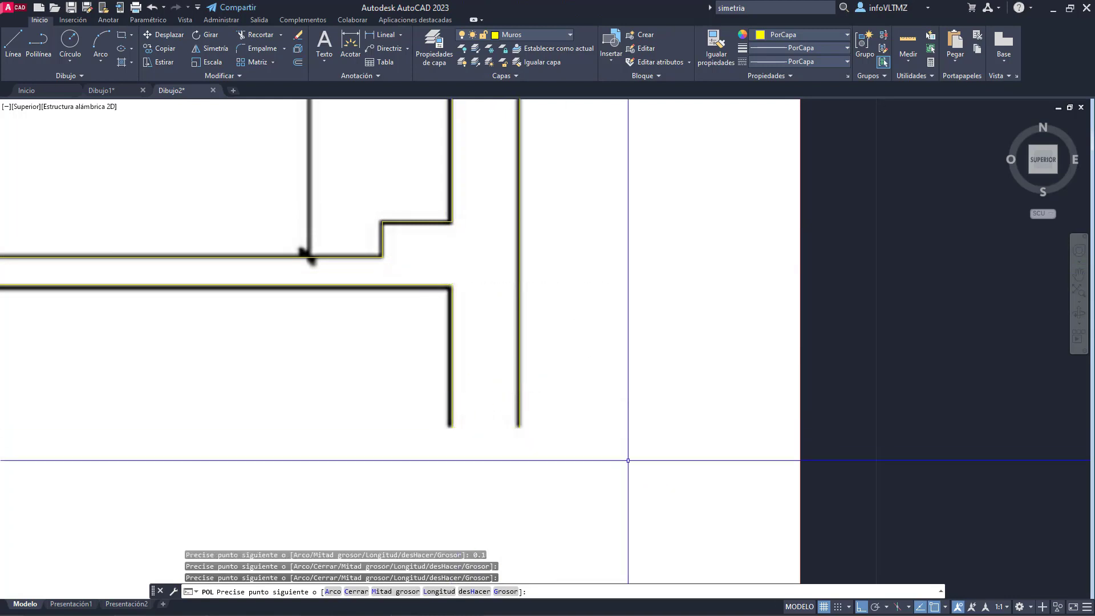
Step: Change the Muros layer's color to magenta in the layer properties manager and close the manager
{"action": "scroll", "coordinate": [638, 360], "scroll_direction": "down", "scroll_amount": 3}
{"action": "scroll", "coordinate": [639, 361], "scroll_direction": "down", "scroll_amount": 4}
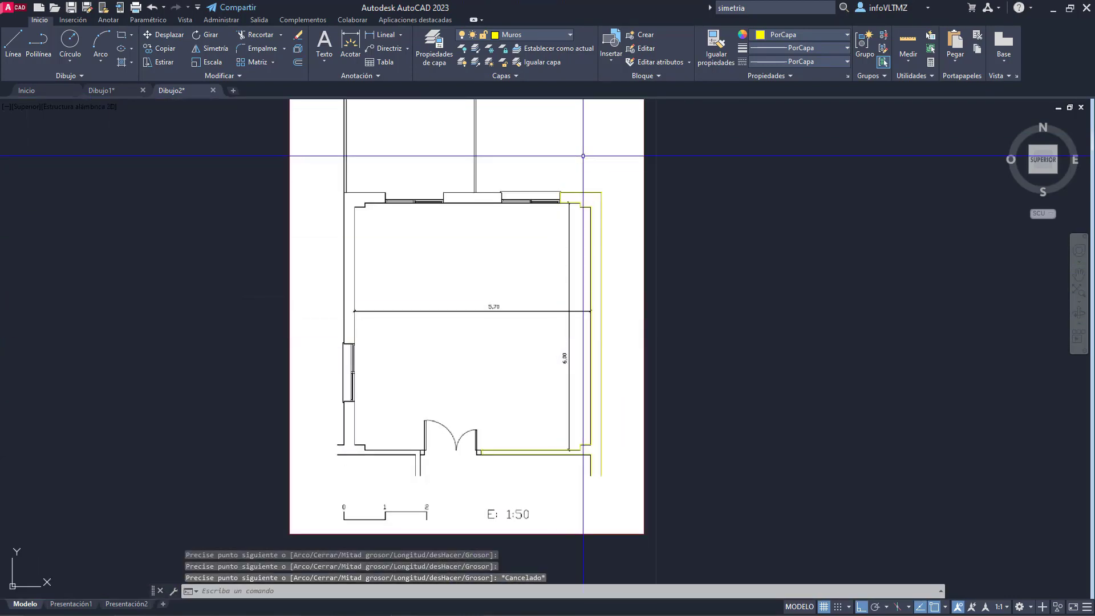
{"action": "middle_click_drag", "start_coordinate": [614, 218], "coordinate": [622, 248]}
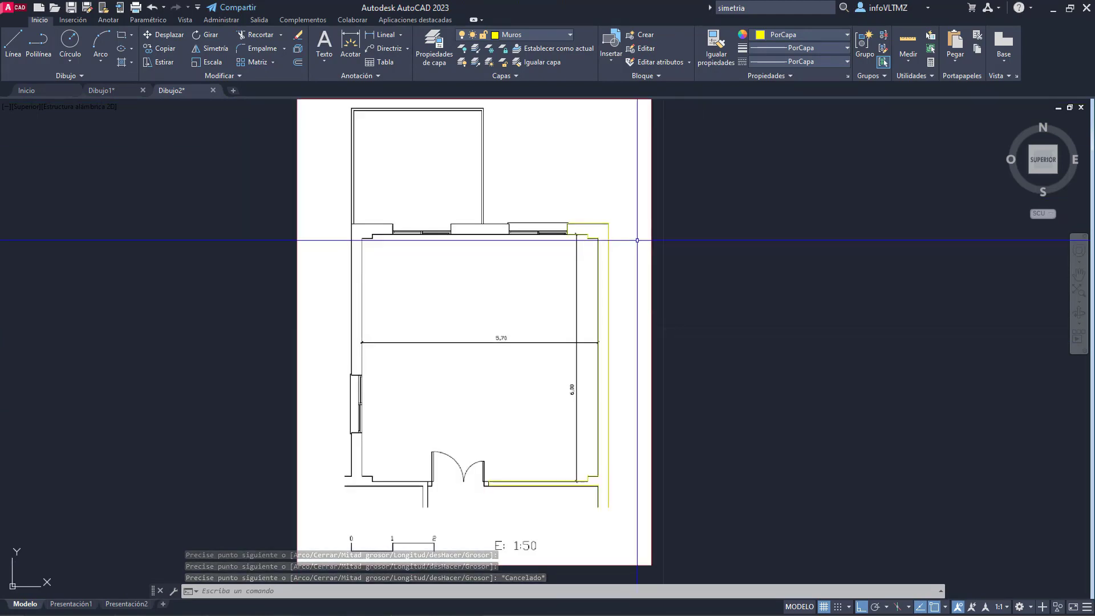
{"action": "left_click", "coordinate": [437, 46]}
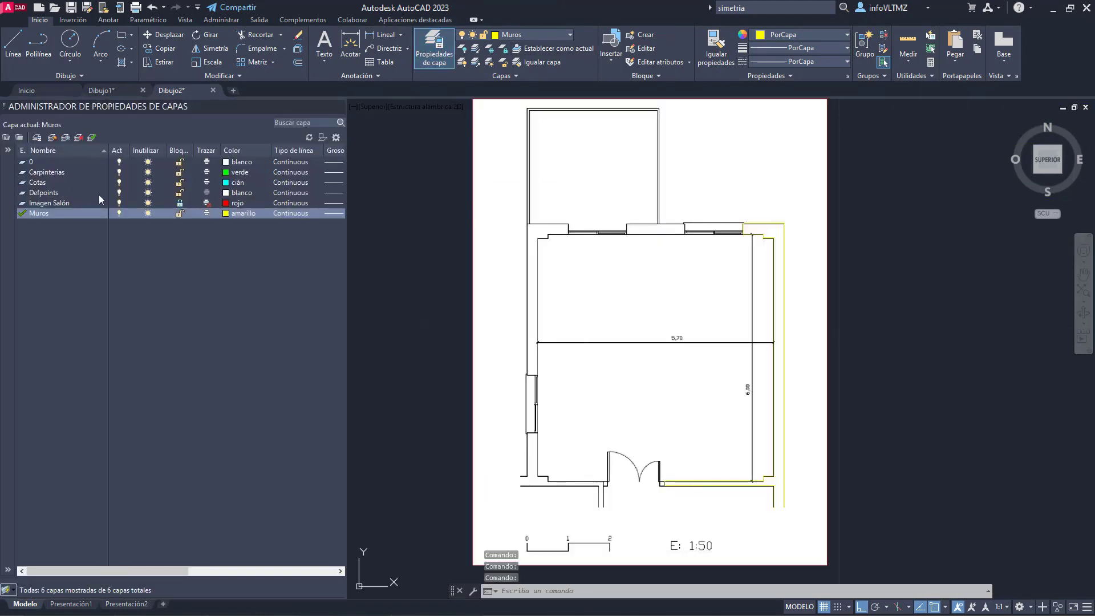
{"action": "left_click", "coordinate": [227, 214]}
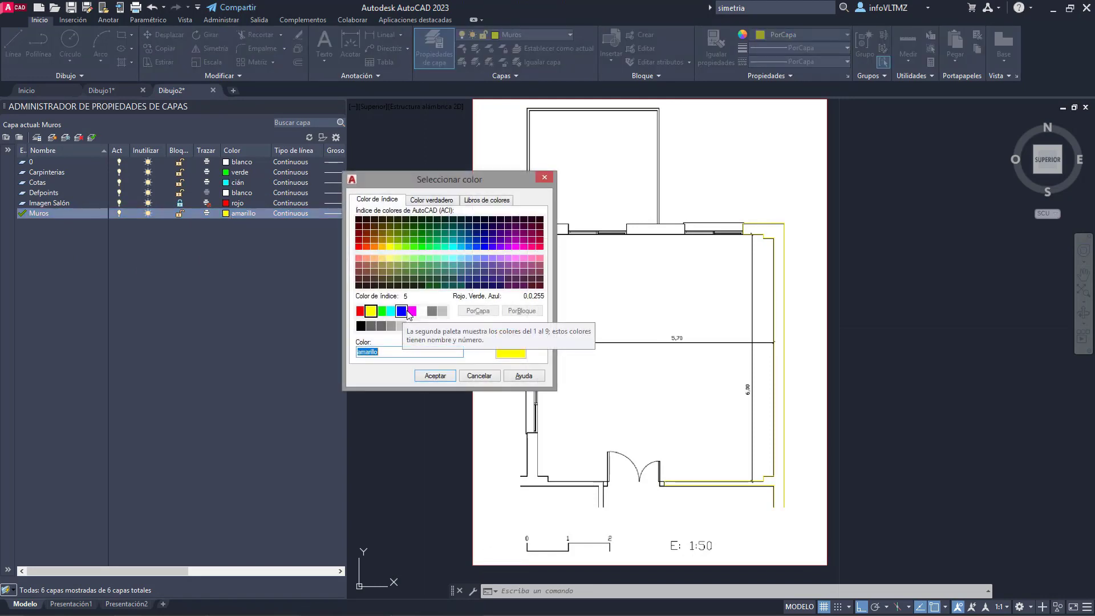
{"action": "left_click", "coordinate": [411, 311]}
{"action": "left_click", "coordinate": [436, 376]}
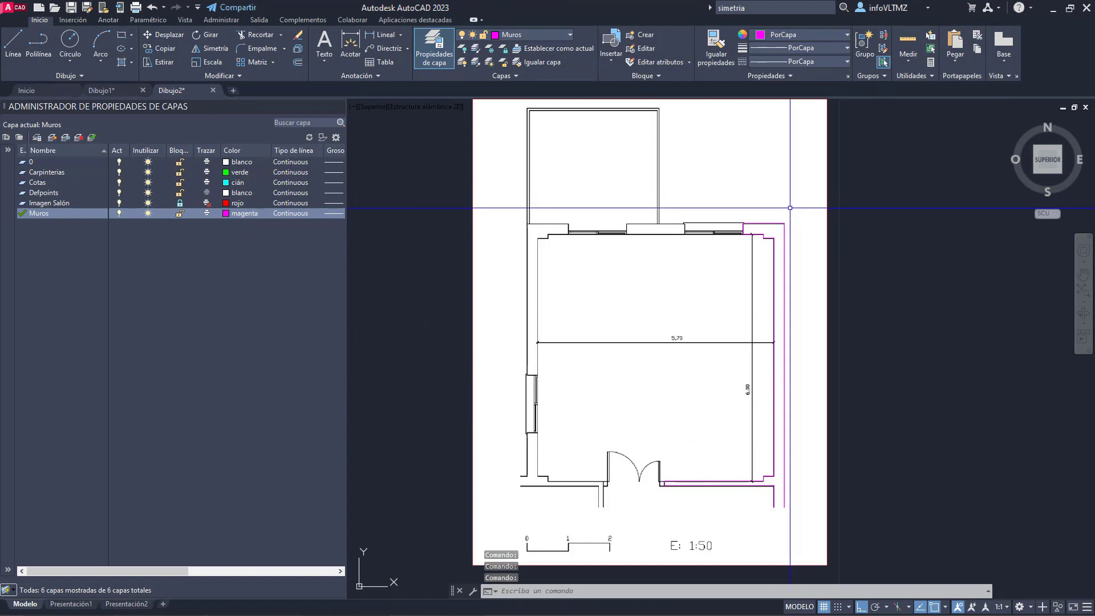
{"action": "mouse_move", "coordinate": [739, 363]}
{"action": "middle_mouse_down"}
{"action": "mouse_move", "coordinate": [618, 335]}
{"action": "mouse_move", "coordinate": [670, 355]}
{"action": "middle_mouse_up"}
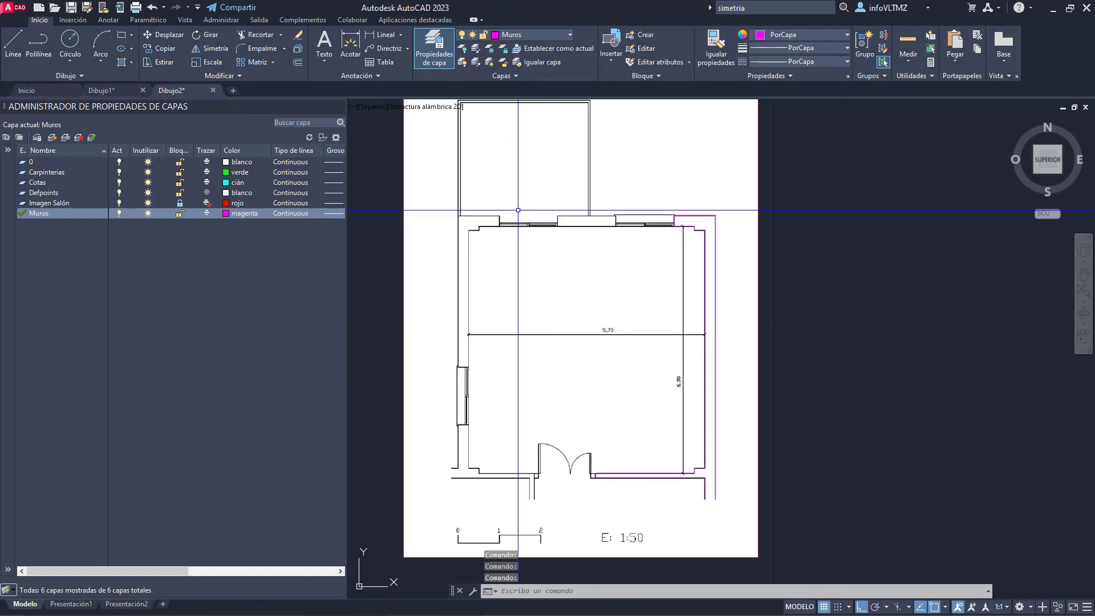
{"action": "left_click", "coordinate": [416, 41]}
Step: Start a polyline at the inner right corner of the pier between the two upper windows and trace its right side up
{"action": "scroll", "coordinate": [448, 213], "scroll_direction": "up", "scroll_amount": 6}
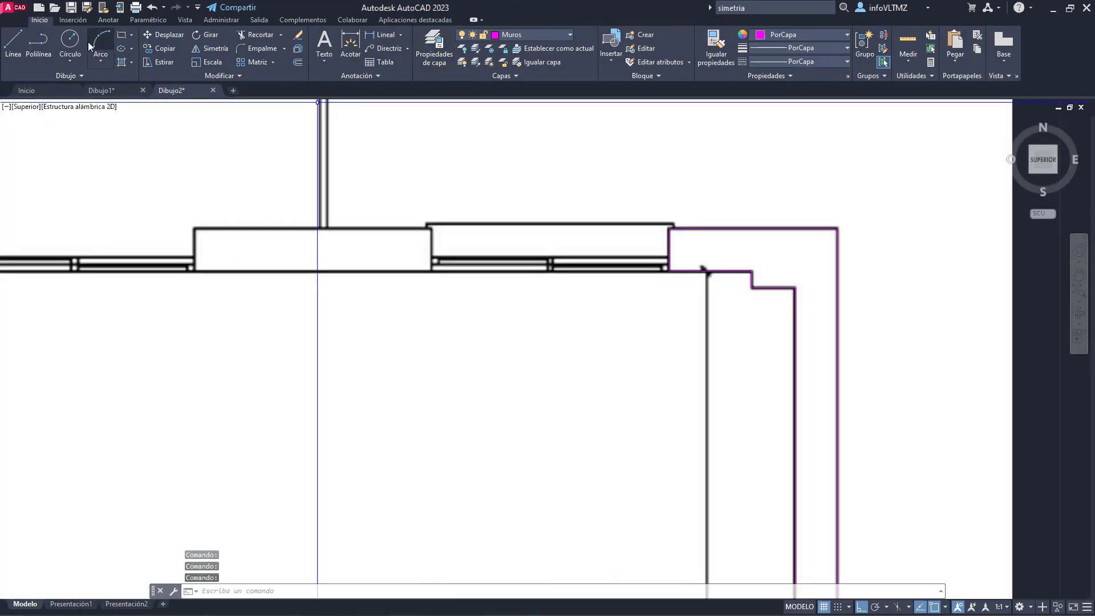
{"action": "left_click", "coordinate": [46, 42]}
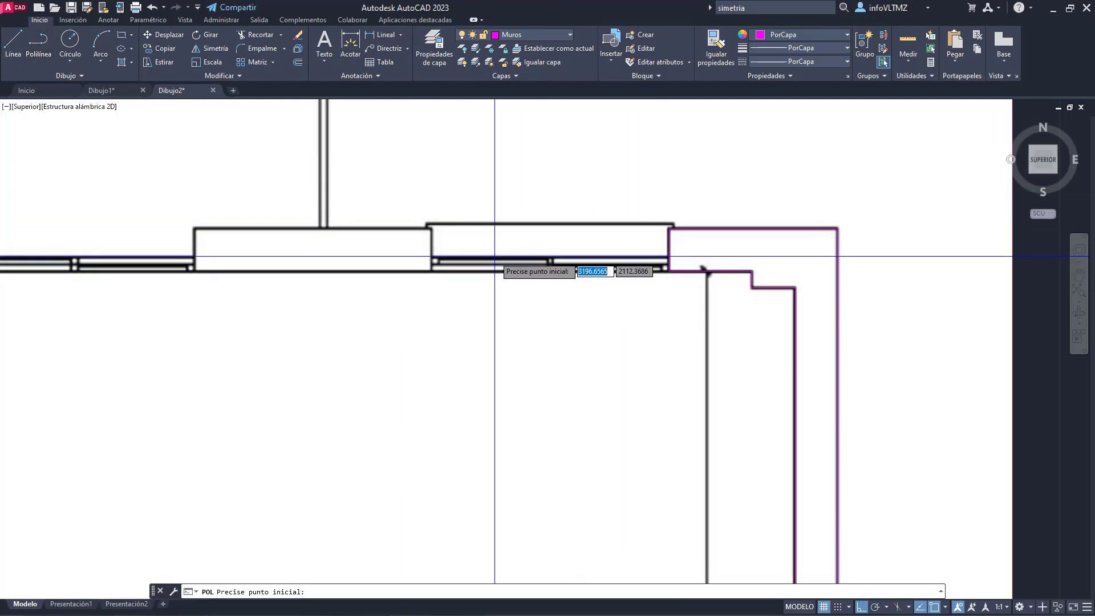
{"action": "key", "text": "Escape"}
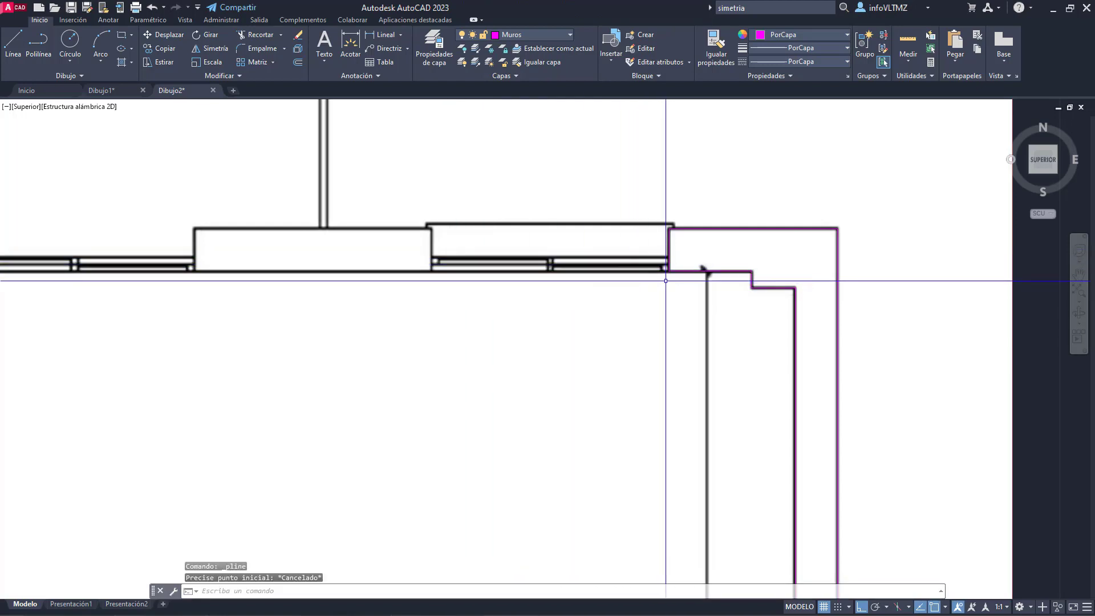
{"action": "type", "text": "pol"}
{"action": "key", "text": "Return"}
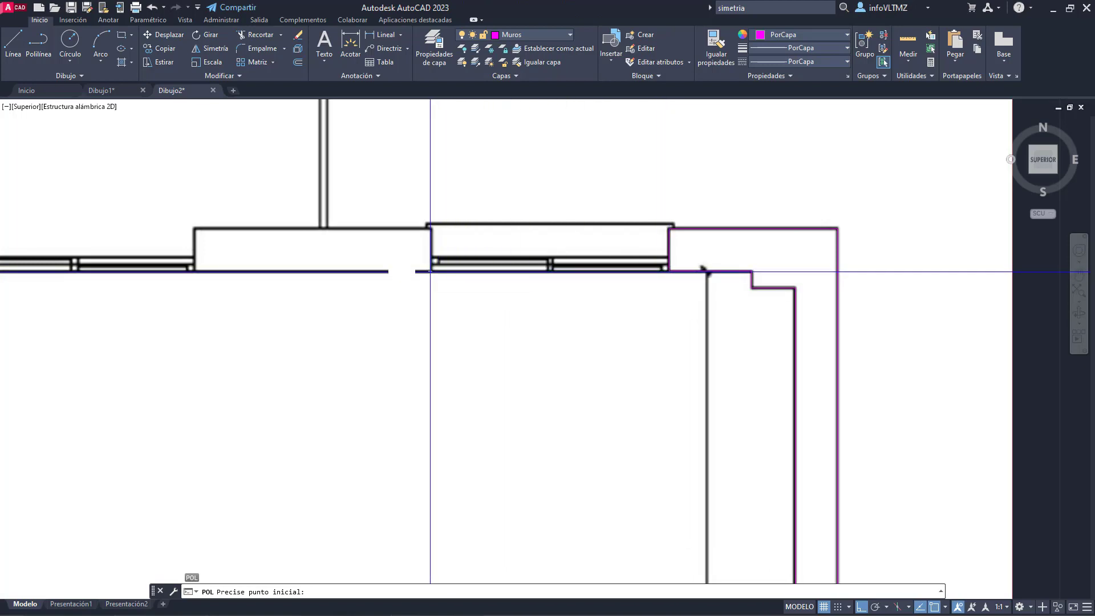
{"action": "left_click", "coordinate": [430, 272]}
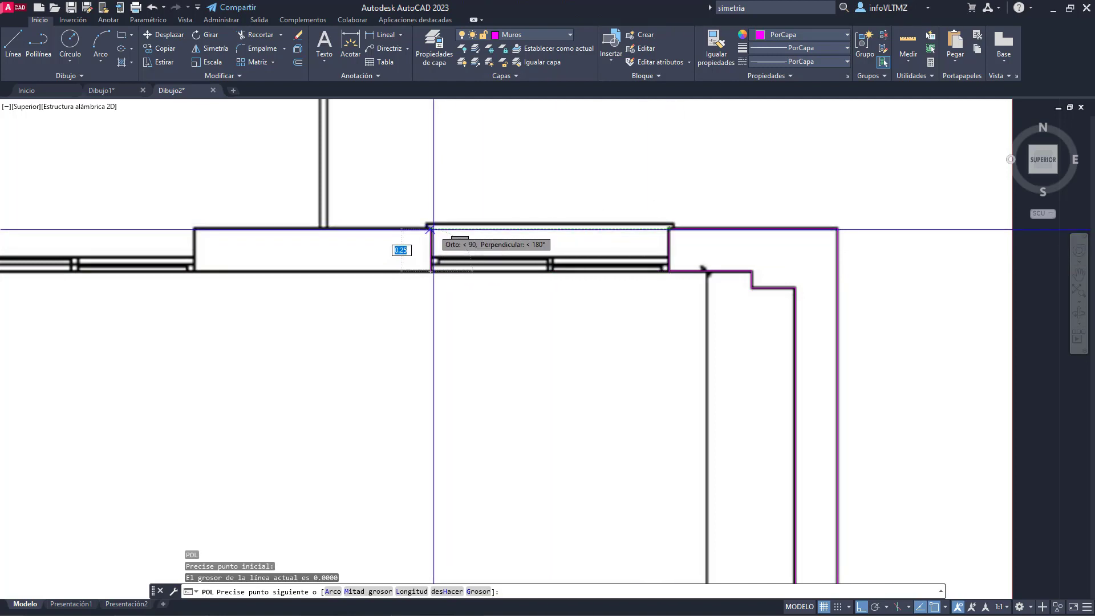
{"action": "left_click", "coordinate": [431, 229]}
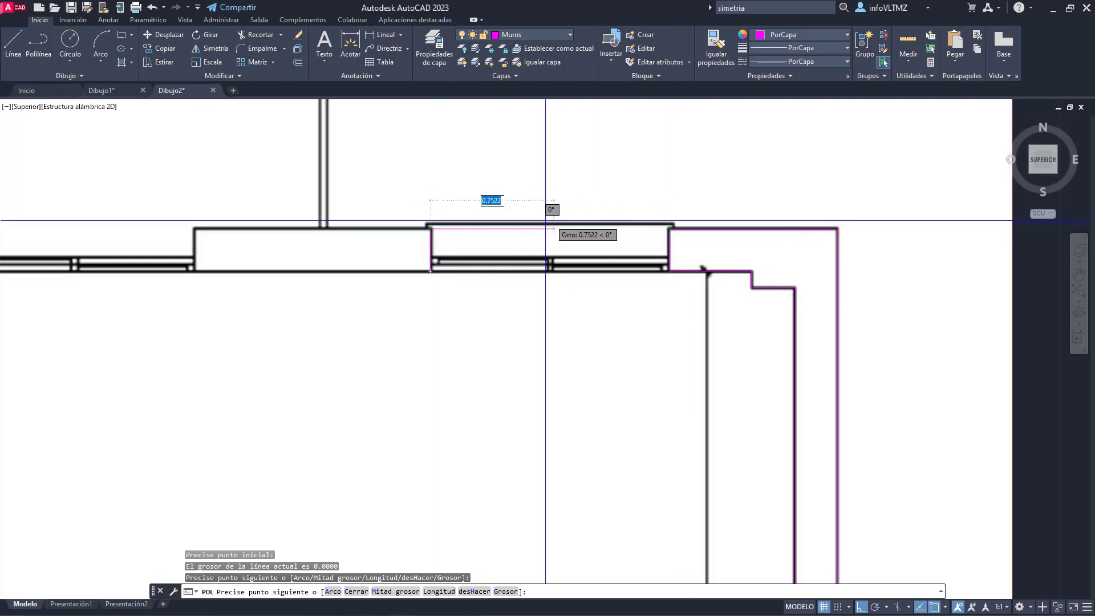
Step: Trace the pier's outer face, left side and inner face back to the starting corner and finish the polyline
{"action": "middle_click_drag", "start_coordinate": [245, 227], "coordinate": [495, 269]}
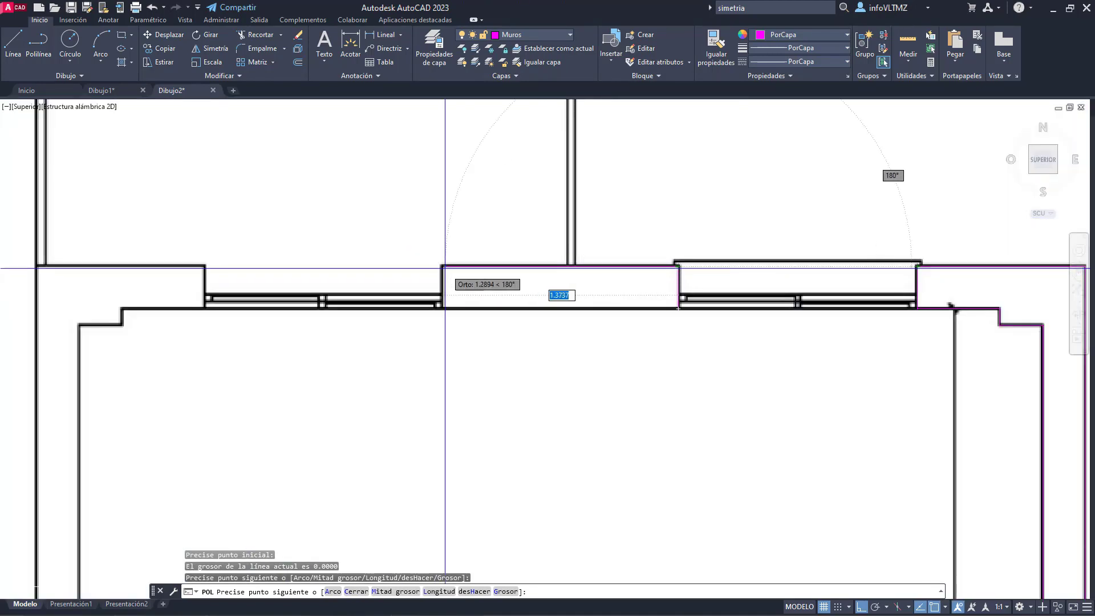
{"action": "left_click", "coordinate": [443, 266]}
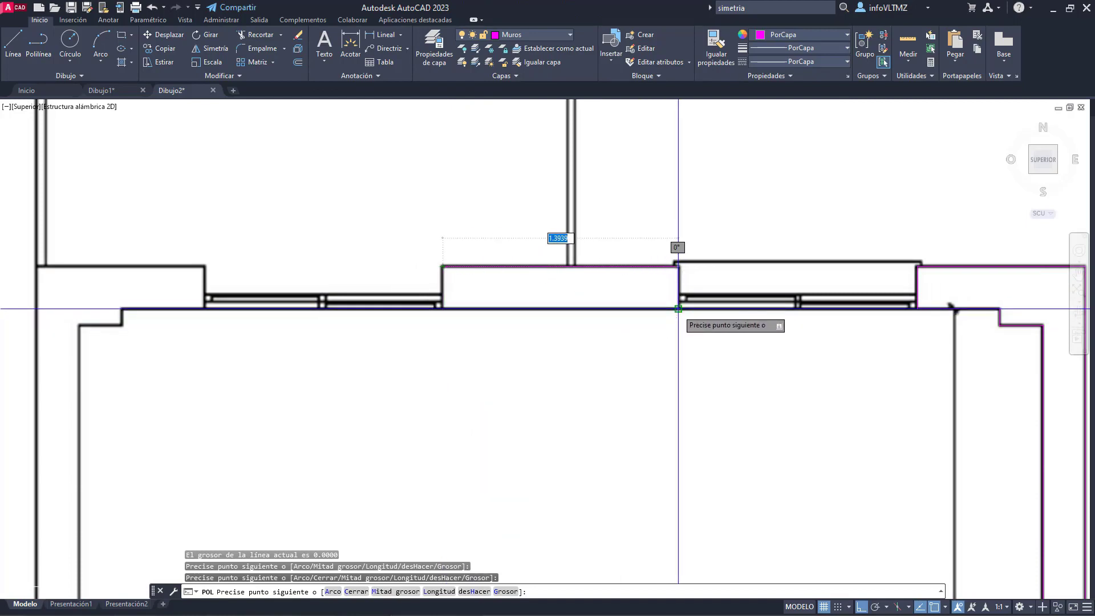
{"action": "left_click", "coordinate": [443, 308]}
{"action": "left_click", "coordinate": [678, 308]}
{"action": "key", "text": "Escape"}
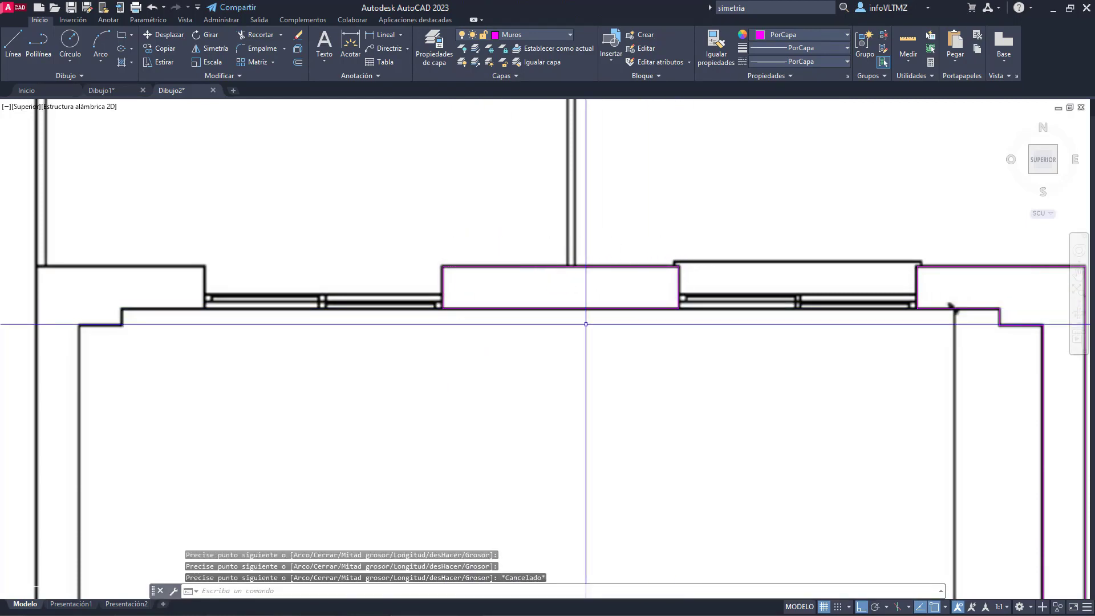
Step: Copy the pier's closed polyline from its upper right corner into the empty space left of the plan image
{"action": "scroll", "coordinate": [586, 324], "scroll_direction": "down", "scroll_amount": 6}
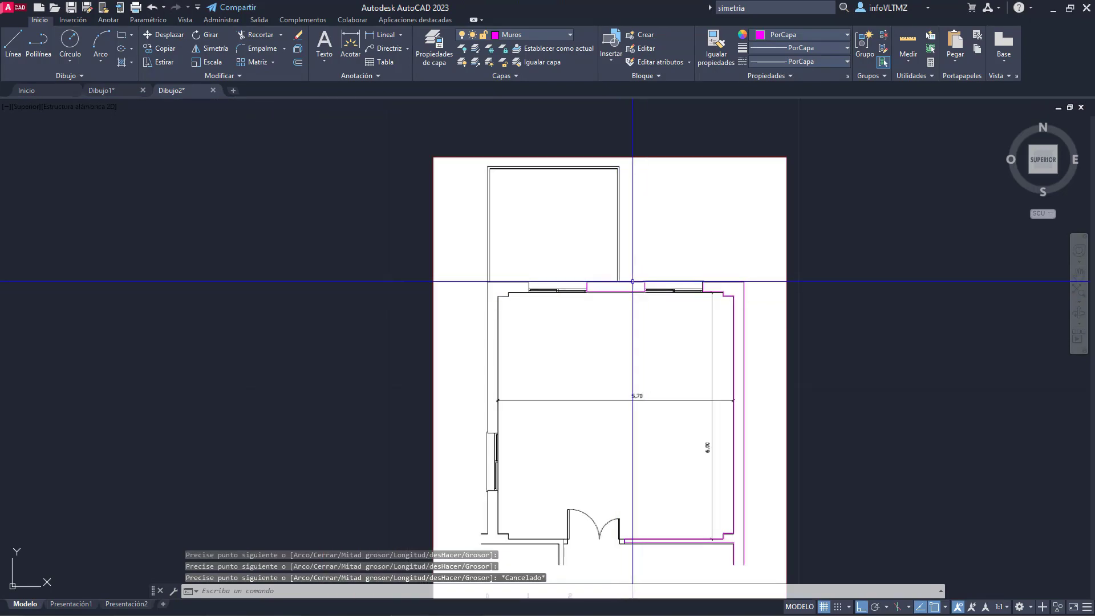
{"action": "left_click", "coordinate": [633, 281]}
{"action": "left_click", "coordinate": [167, 48]}
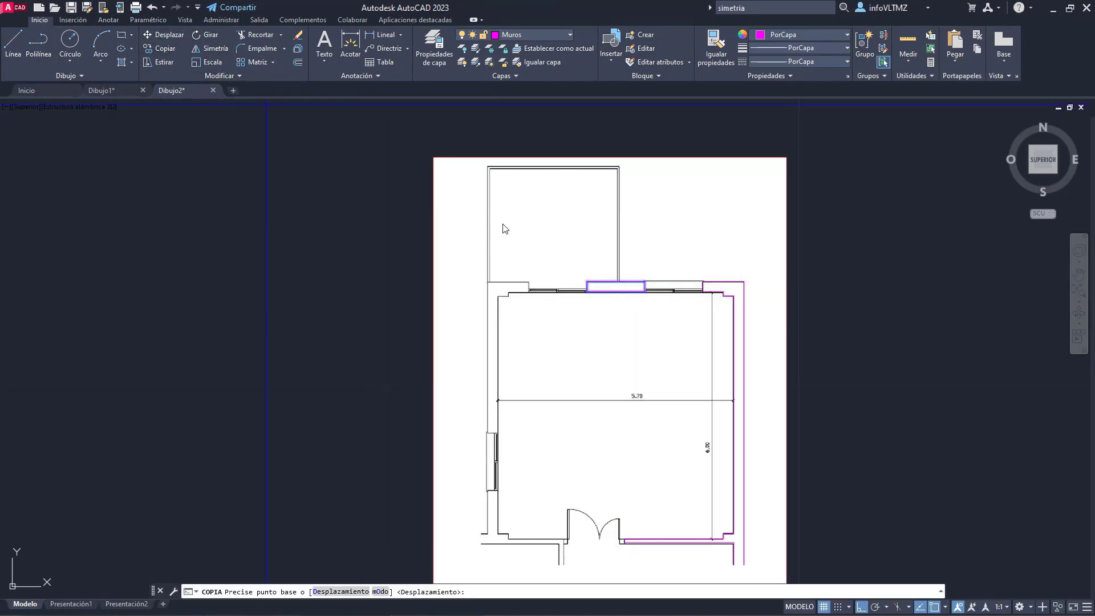
{"action": "left_click", "coordinate": [645, 279]}
{"action": "left_click", "coordinate": [318, 275]}
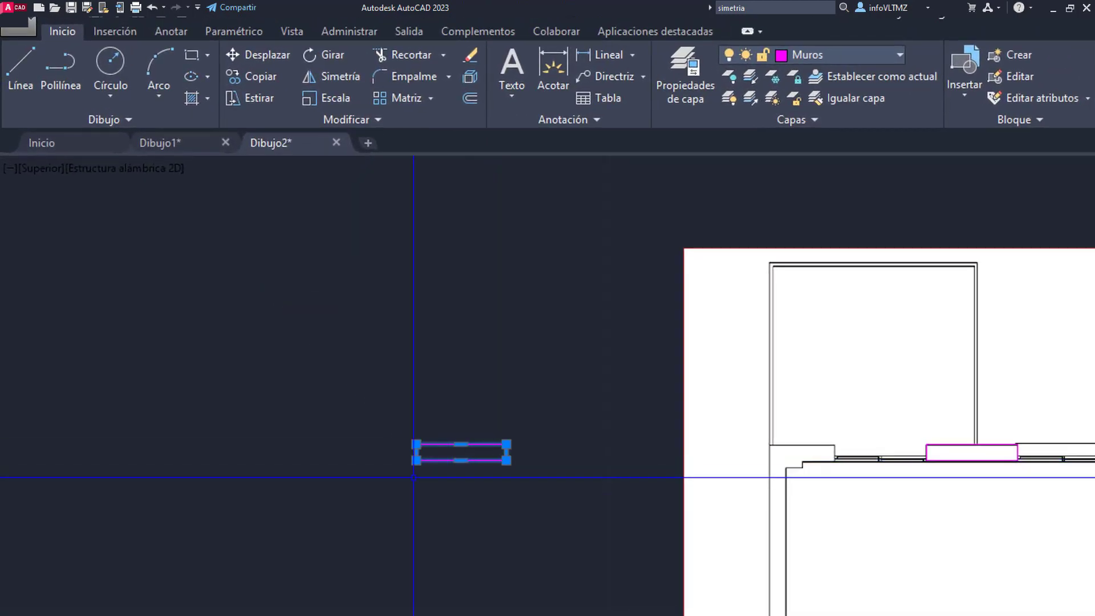
{"action": "scroll", "coordinate": [399, 470], "scroll_direction": "up", "scroll_amount": 5}
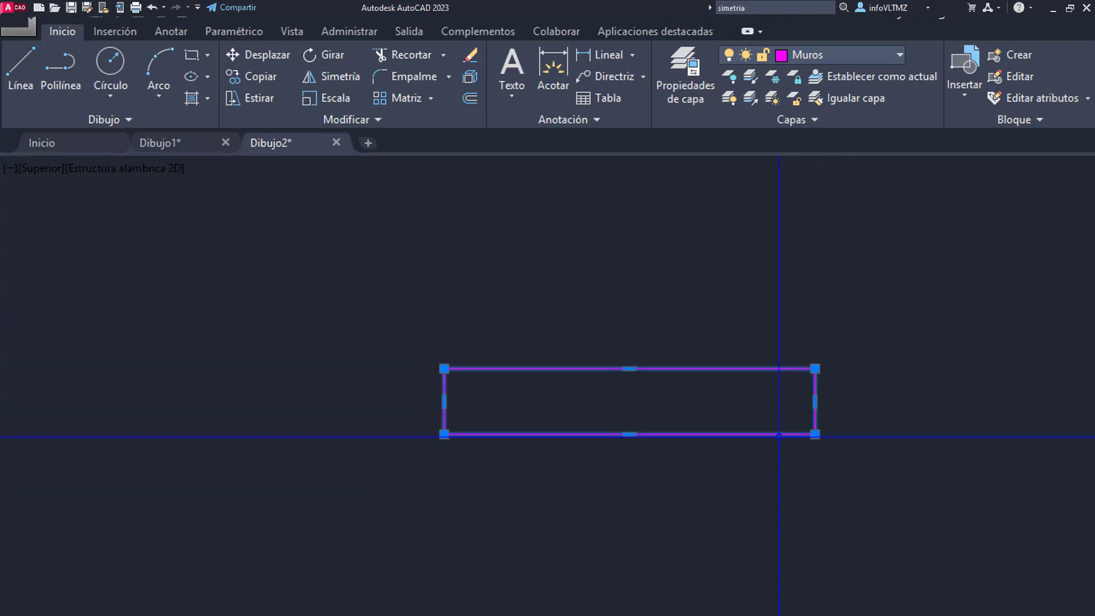
{"action": "scroll", "coordinate": [457, 444], "scroll_direction": "down", "scroll_amount": 4}
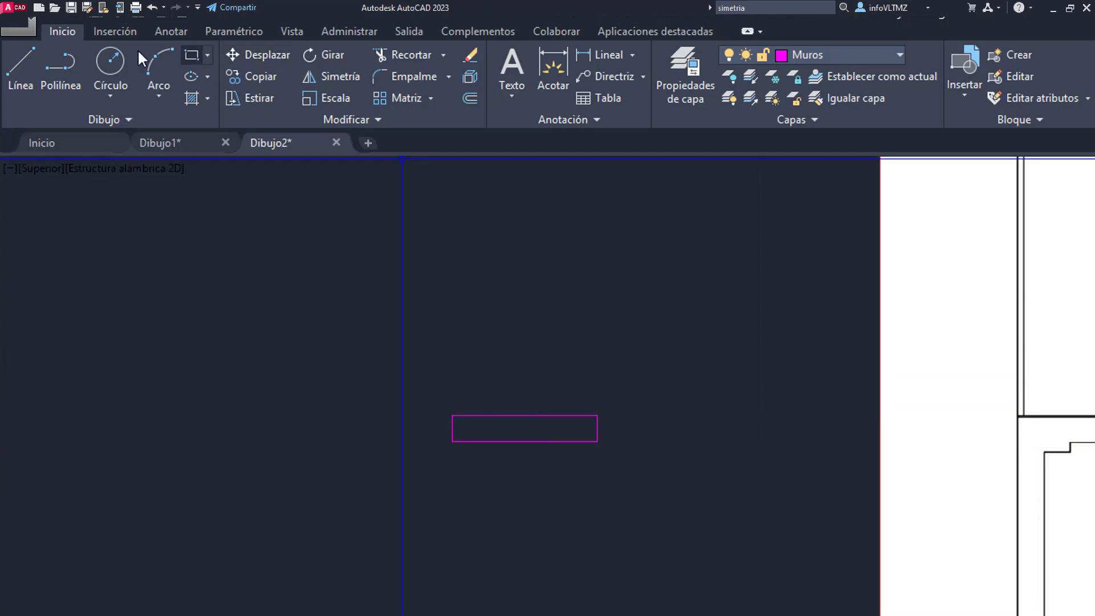
Step: Draw a similar rectangle below the copied pier using separate lines
{"action": "left_click", "coordinate": [23, 65]}
{"action": "left_click", "coordinate": [446, 505]}
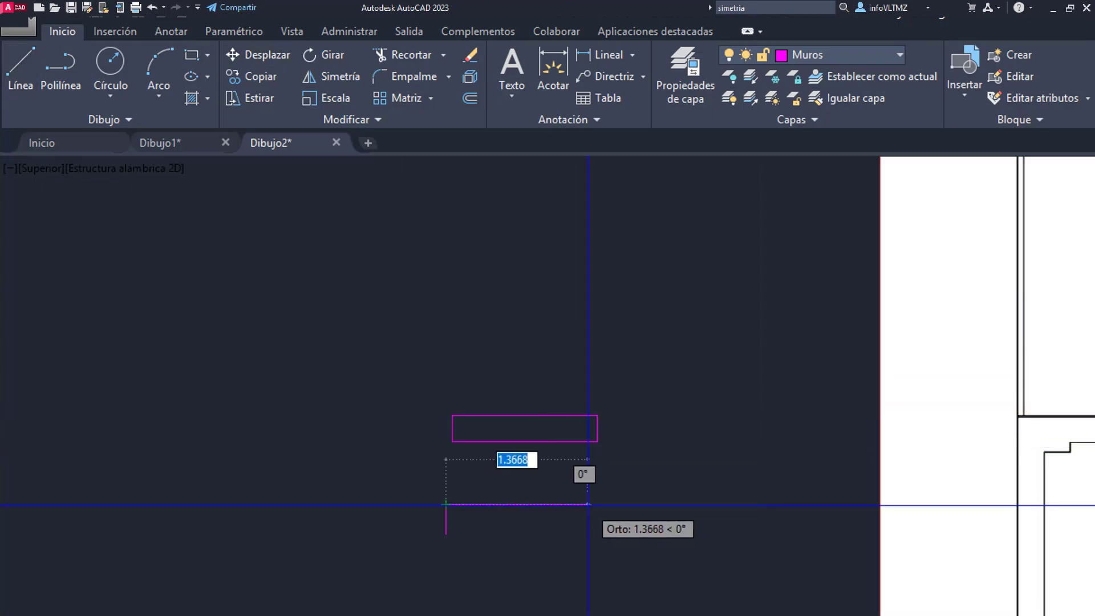
{"action": "scroll", "coordinate": [587, 504], "scroll_direction": "up", "scroll_amount": 2}
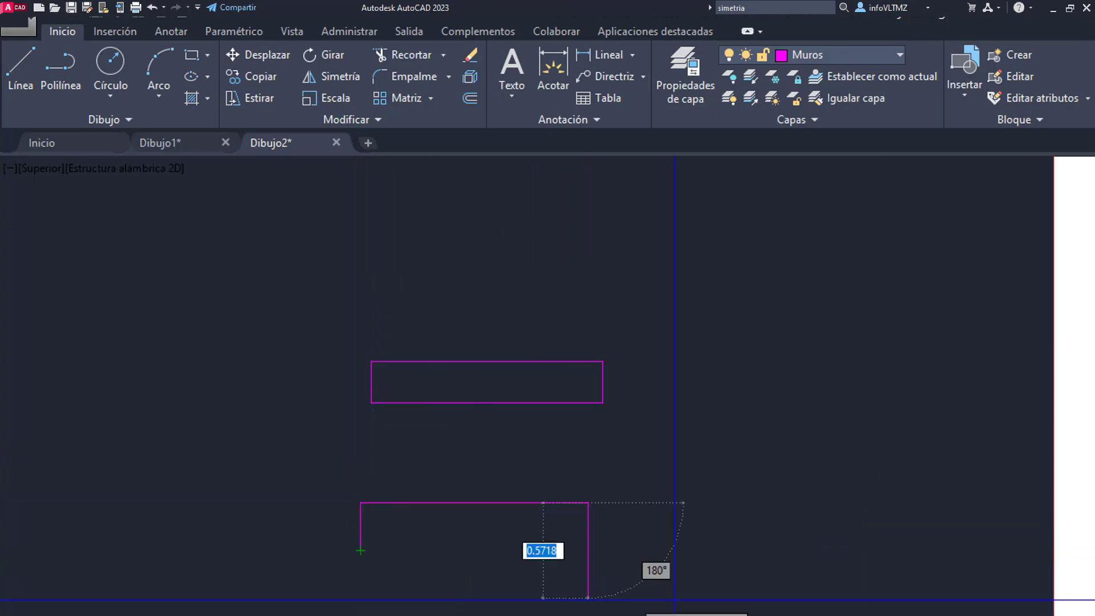
{"action": "left_click", "coordinate": [580, 551]}
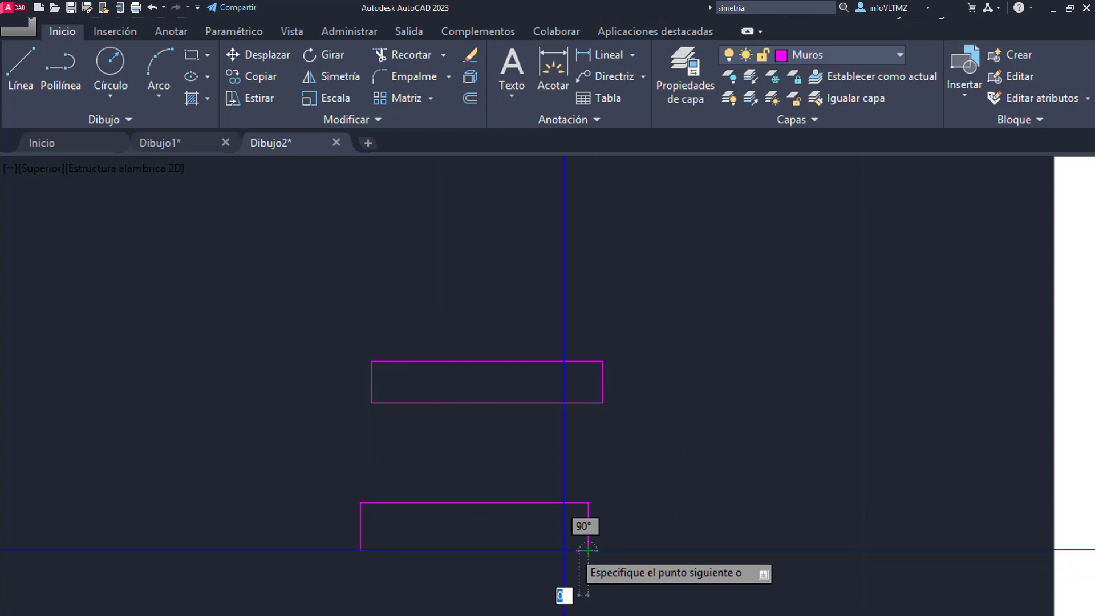
{"action": "left_click", "coordinate": [361, 551]}
{"action": "key", "text": "Return"}
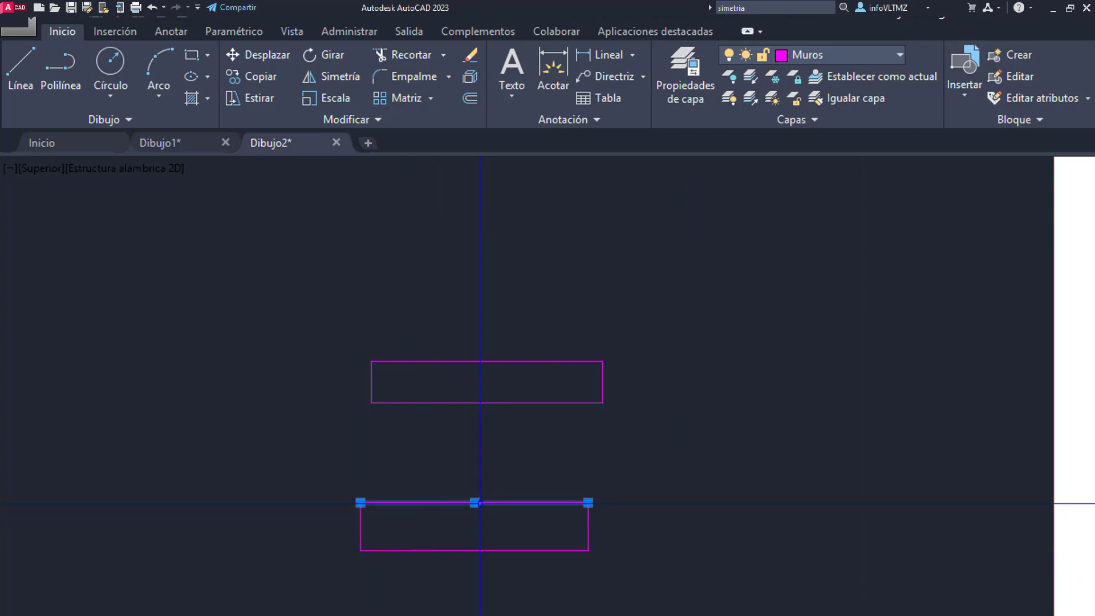
Step: Move the line rectangle's upper side a short distance upward by its midpoint and clear the selection
{"action": "left_click", "coordinate": [474, 503]}
{"action": "left_click", "coordinate": [482, 480]}
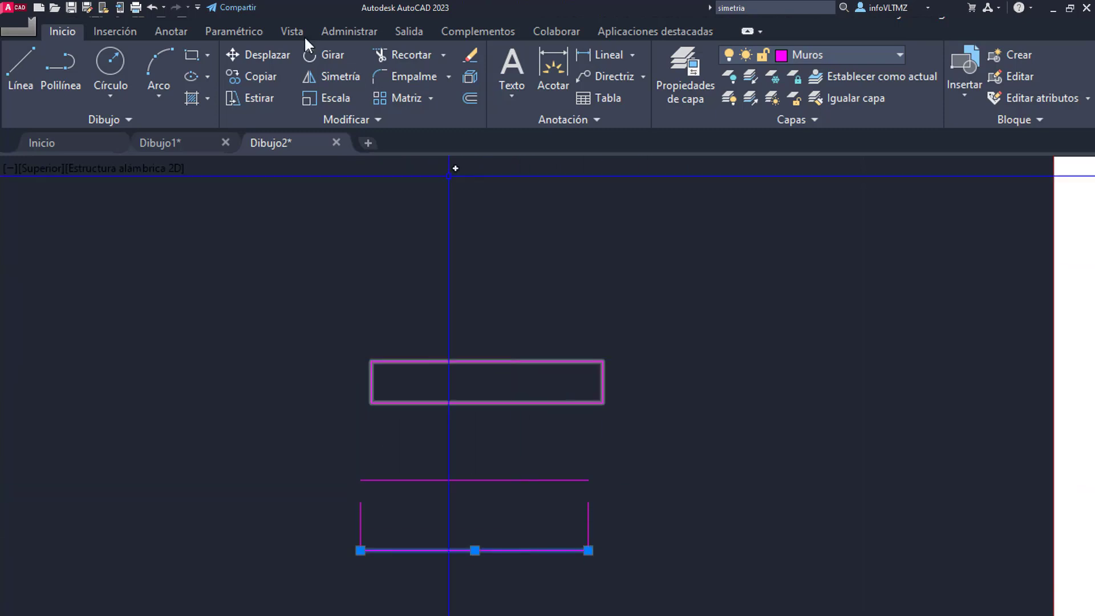
{"action": "key", "text": "Escape"}
Step: Copy the line rectangle's lower and right sides horizontally to the right
{"action": "left_click", "coordinate": [248, 72]}
{"action": "left_click", "coordinate": [620, 582]}
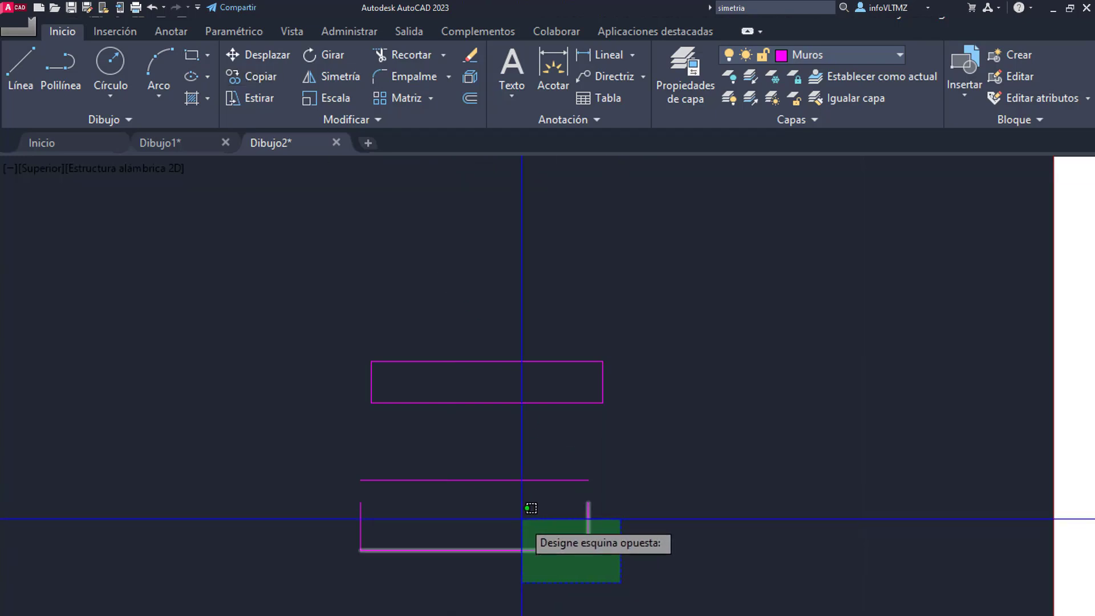
{"action": "left_click", "coordinate": [523, 519]}
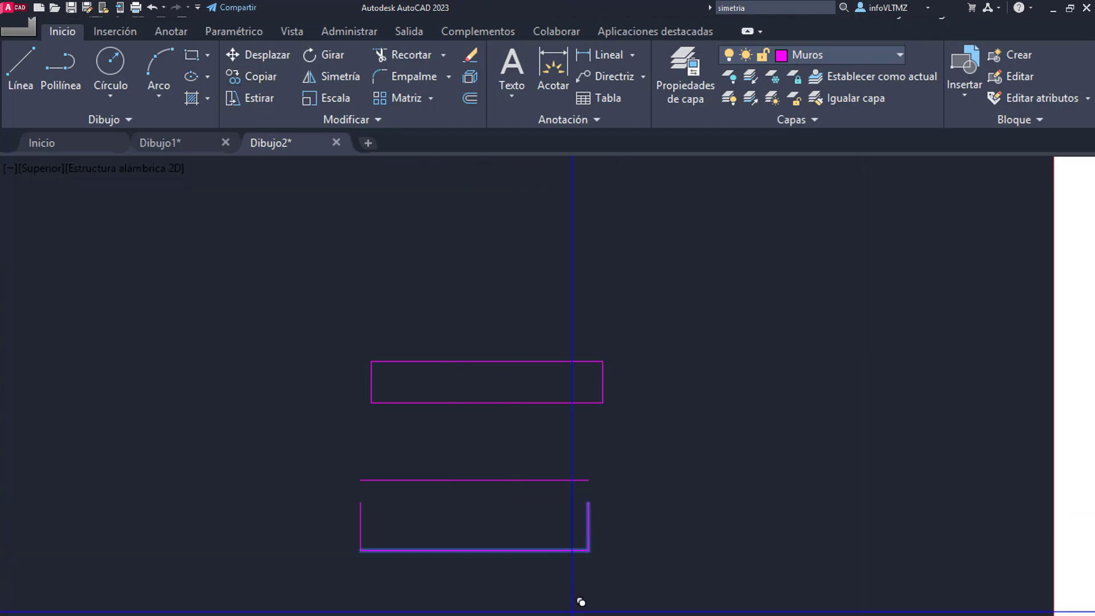
{"action": "left_click", "coordinate": [758, 590]}
{"action": "left_click", "coordinate": [631, 489]}
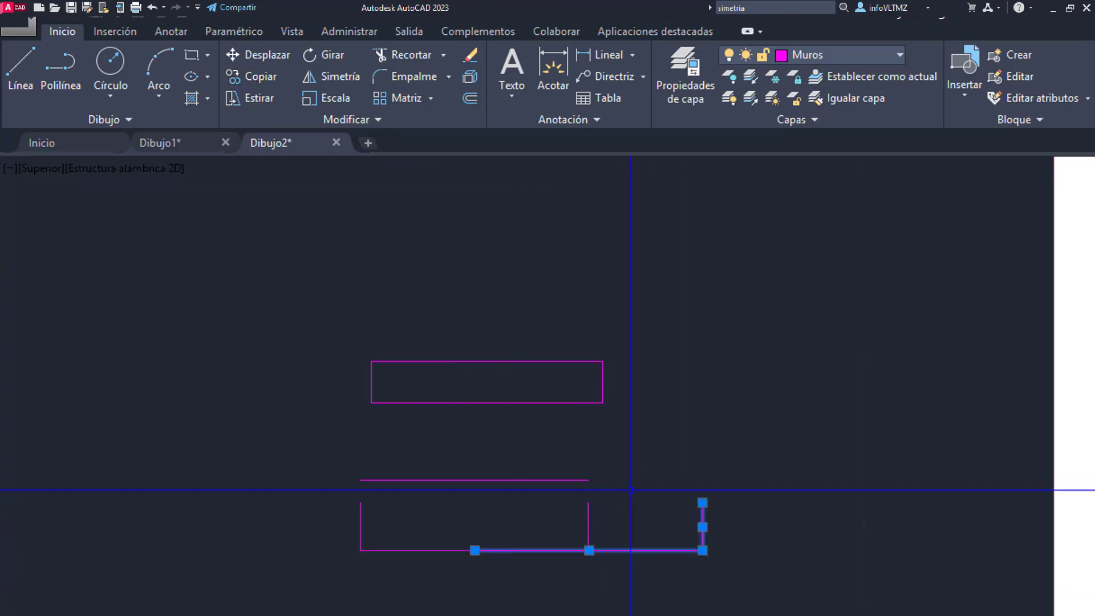
Step: Delete the copied pier polyline and the loose test lines beside the plan
{"action": "left_click", "coordinate": [603, 375]}
{"action": "left_click", "coordinate": [301, 317]}
{"action": "left_click", "coordinate": [650, 608]}
{"action": "key", "text": "Delete"}
{"action": "scroll", "coordinate": [311, 500], "scroll_direction": "down", "scroll_amount": 4}
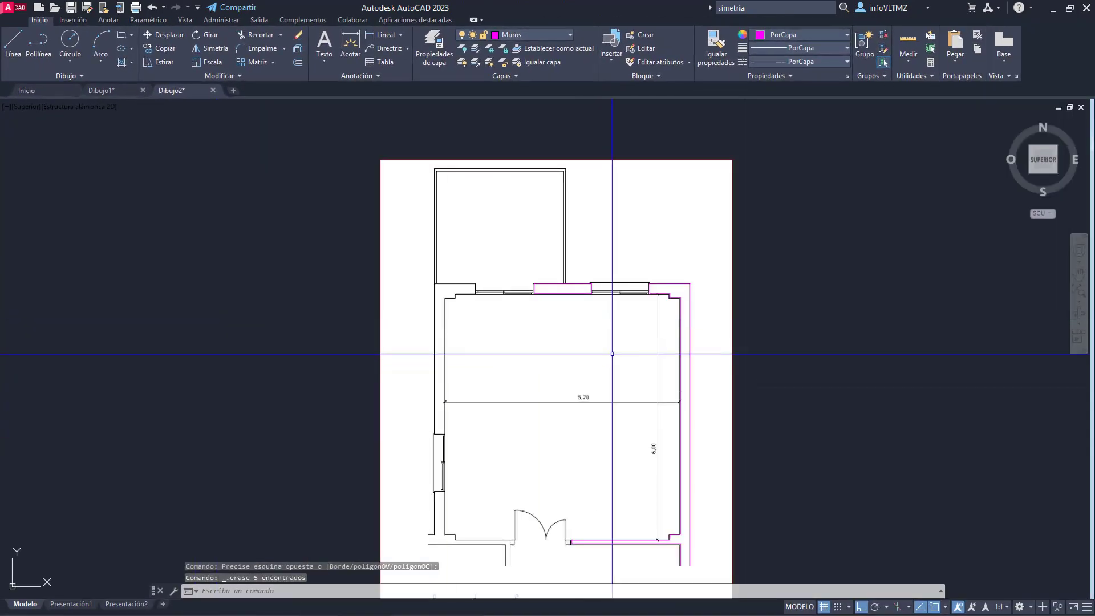
{"action": "key", "text": "Escape"}
Step: Start a polyline at the upper left window's left jamb and trace down the jamb and along the inner face to the corner notch
{"action": "scroll", "coordinate": [550, 276], "scroll_direction": "up", "scroll_amount": 4}
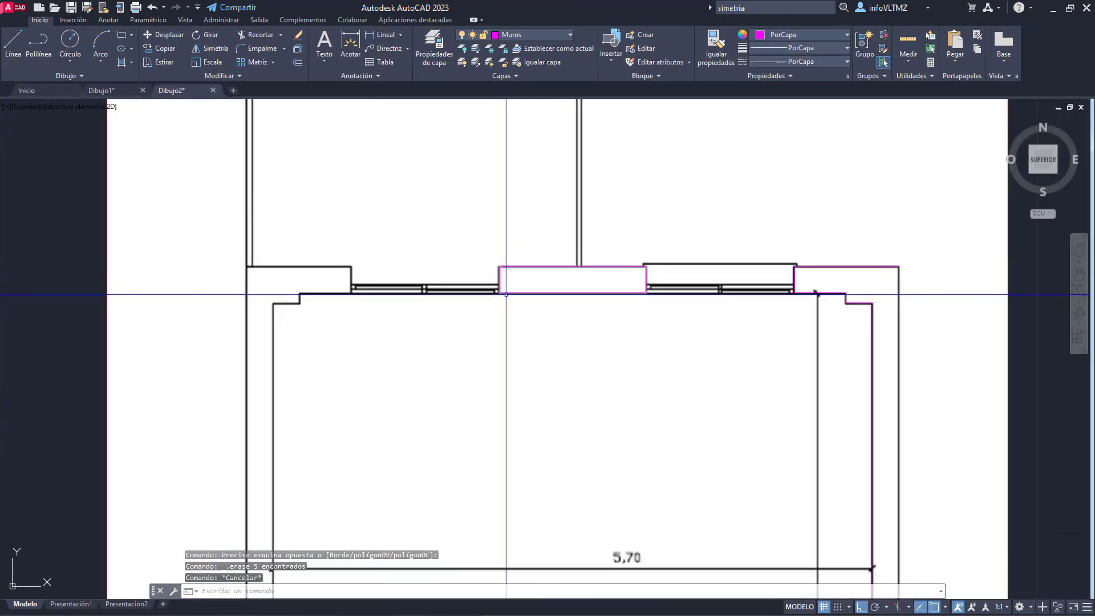
{"action": "key", "text": "Escape"}
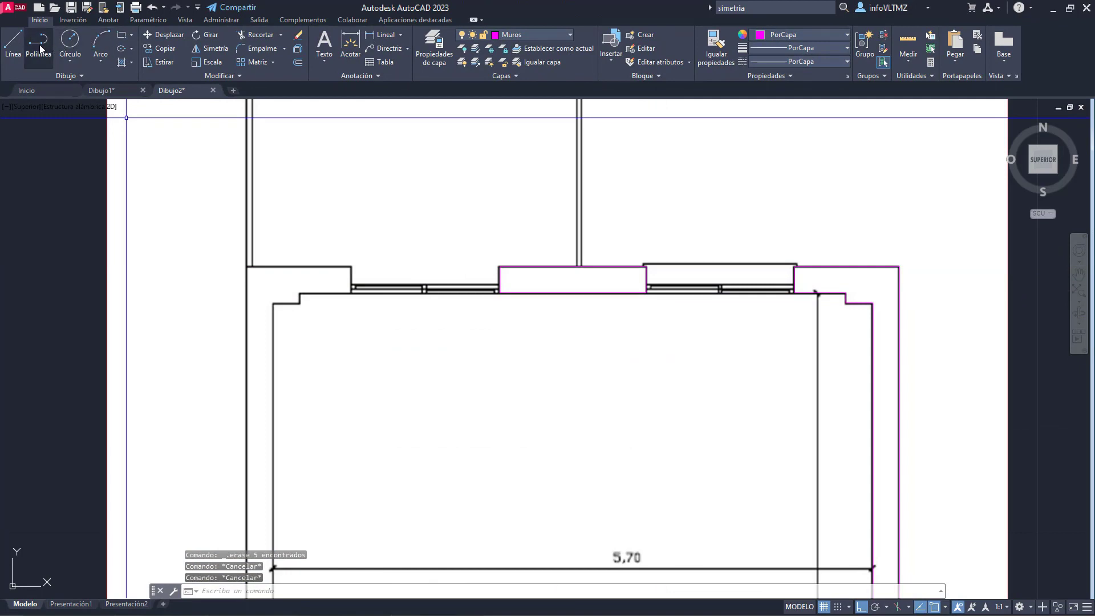
{"action": "left_click", "coordinate": [40, 48]}
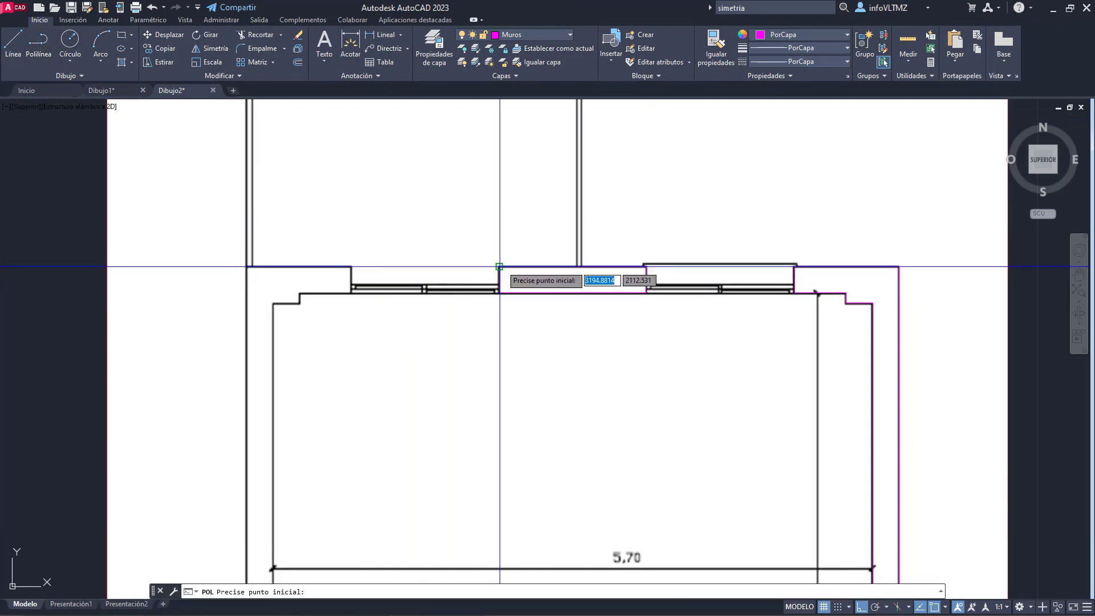
{"action": "left_click", "coordinate": [351, 266]}
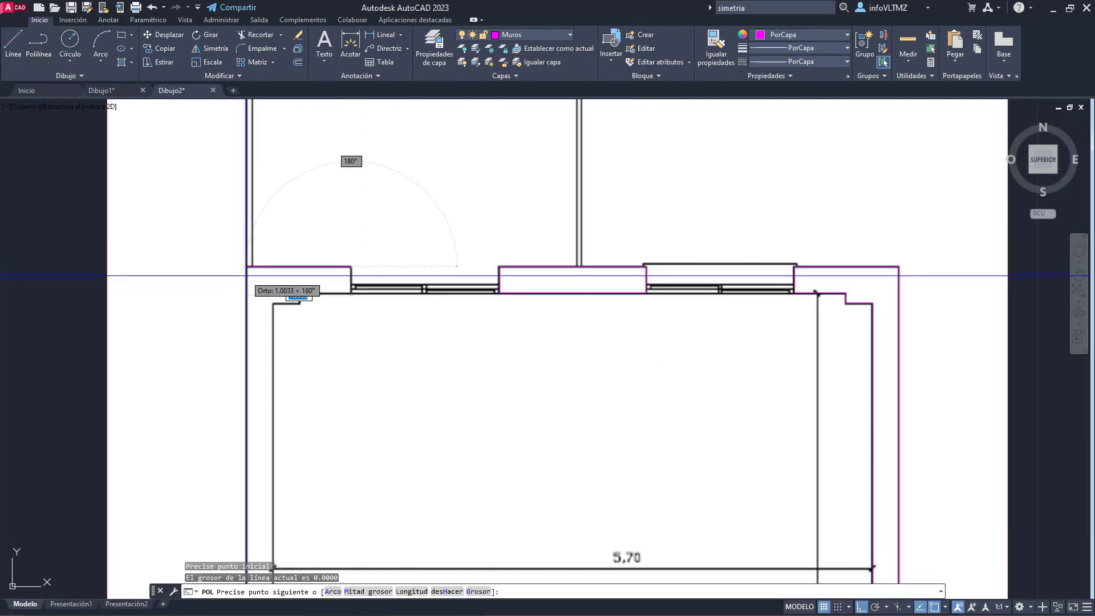
{"action": "left_click", "coordinate": [352, 293]}
{"action": "scroll", "coordinate": [292, 291], "scroll_direction": "up", "scroll_amount": 4}
{"action": "left_click", "coordinate": [300, 294]}
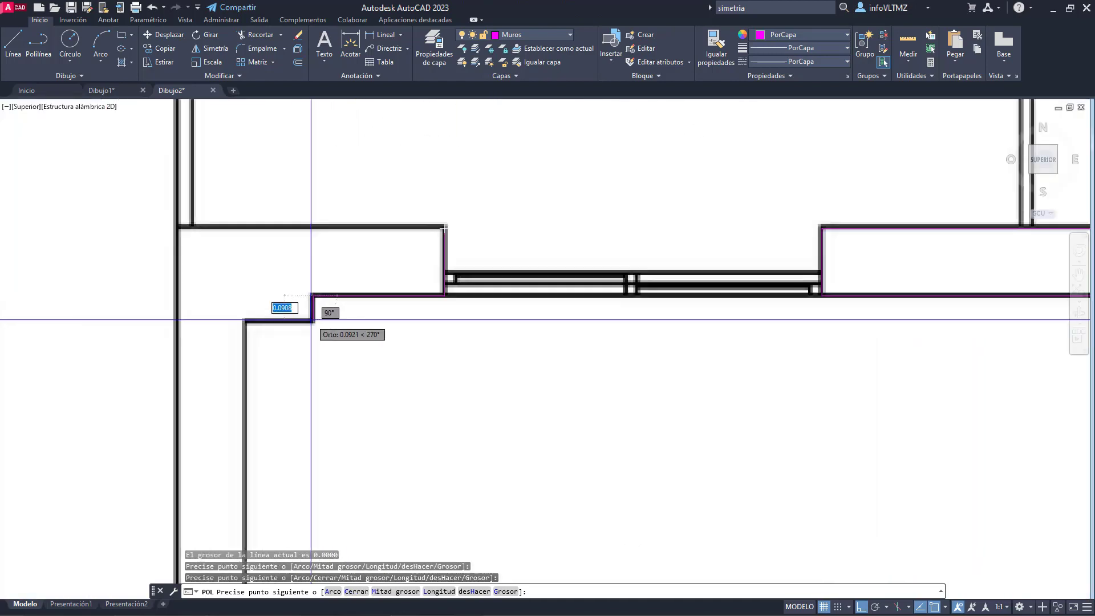
Step: Trace the upper left corner notch down and across to the left wall's inner face
{"action": "scroll", "coordinate": [311, 320], "scroll_direction": "down", "scroll_amount": 5}
{"action": "scroll", "coordinate": [308, 320], "scroll_direction": "up", "scroll_amount": 5}
{"action": "scroll", "coordinate": [308, 322], "scroll_direction": "down", "scroll_amount": 1}
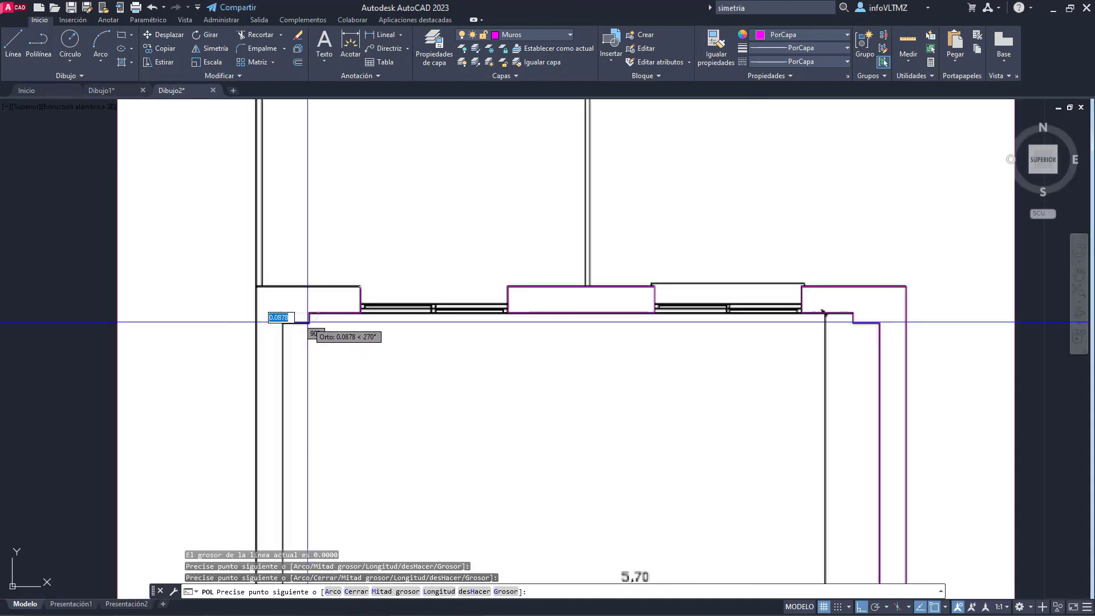
{"action": "left_click", "coordinate": [308, 322]}
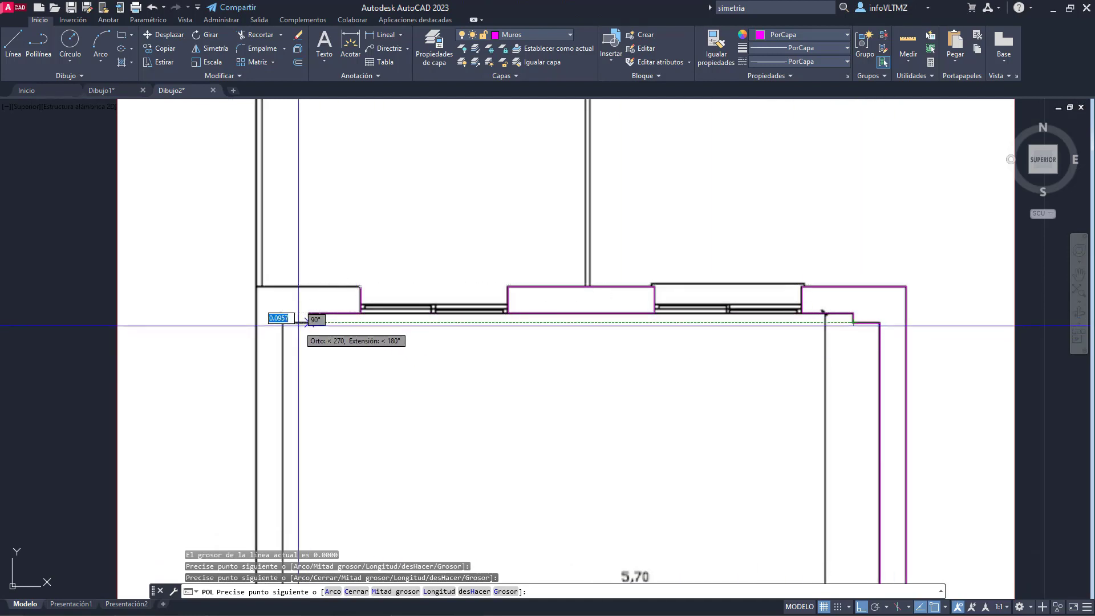
{"action": "scroll", "coordinate": [274, 323], "scroll_direction": "up", "scroll_amount": 5}
{"action": "middle_click_drag", "start_coordinate": [306, 381], "coordinate": [329, 333]}
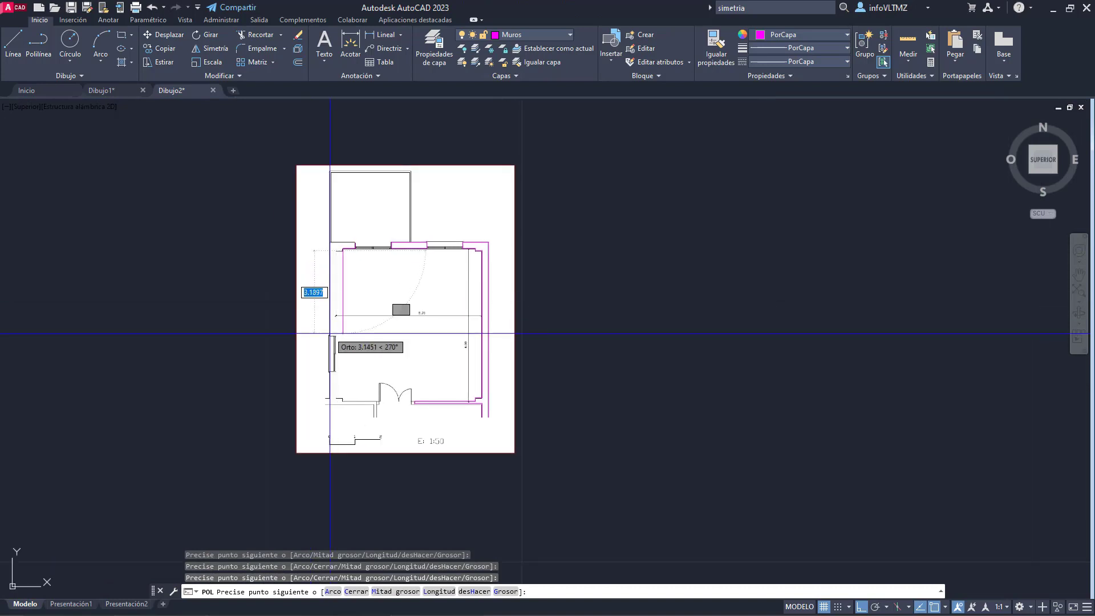
Step: Trace the left wall's inner face down to the side window's upper jamb and add a 0.25 segment to the left
{"action": "scroll", "coordinate": [325, 257], "scroll_direction": "up", "scroll_amount": 4}
{"action": "scroll", "coordinate": [380, 414], "scroll_direction": "down", "scroll_amount": 2}
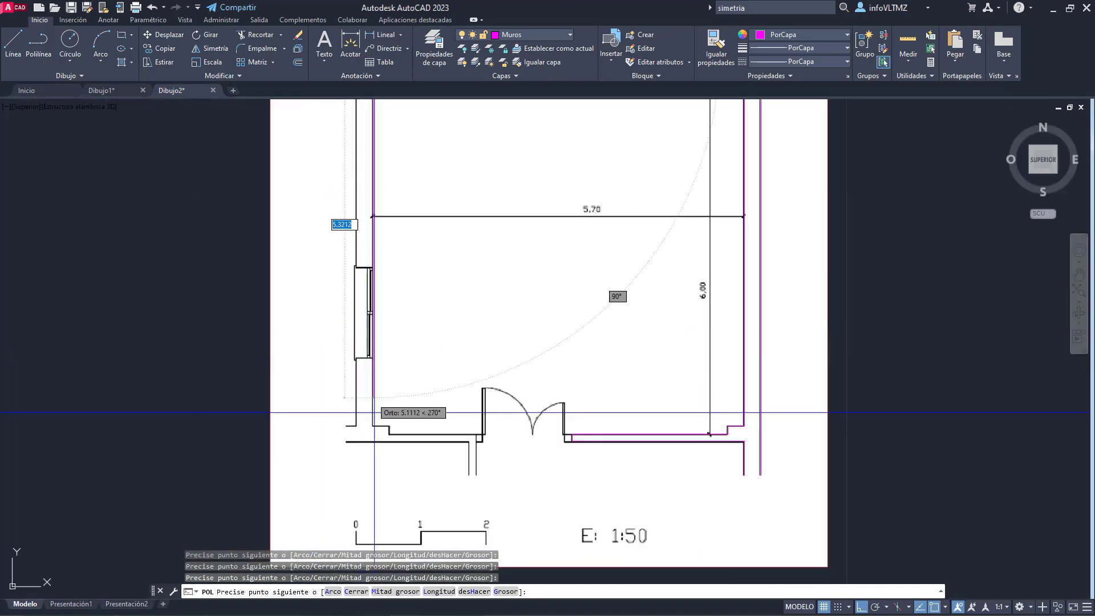
{"action": "scroll", "coordinate": [381, 414], "scroll_direction": "up", "scroll_amount": 5}
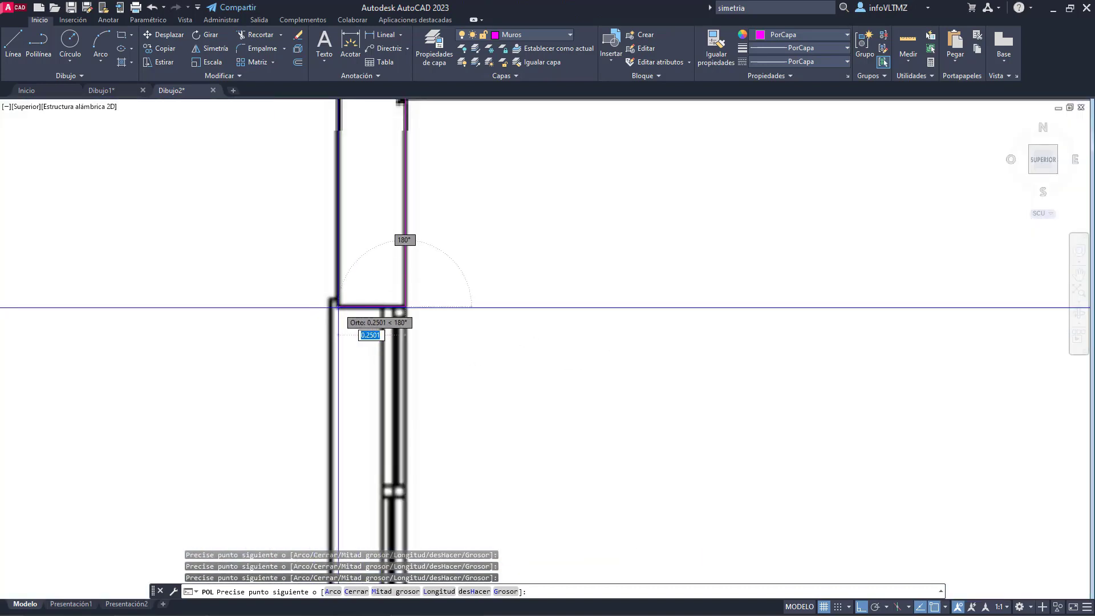
{"action": "key", "text": "Return"}
Step: Trace the left wall's outer face up to the upper left corner and across to the upper left window's jamb, finishing the polyline
{"action": "scroll", "coordinate": [342, 254], "scroll_direction": "down", "scroll_amount": 4}
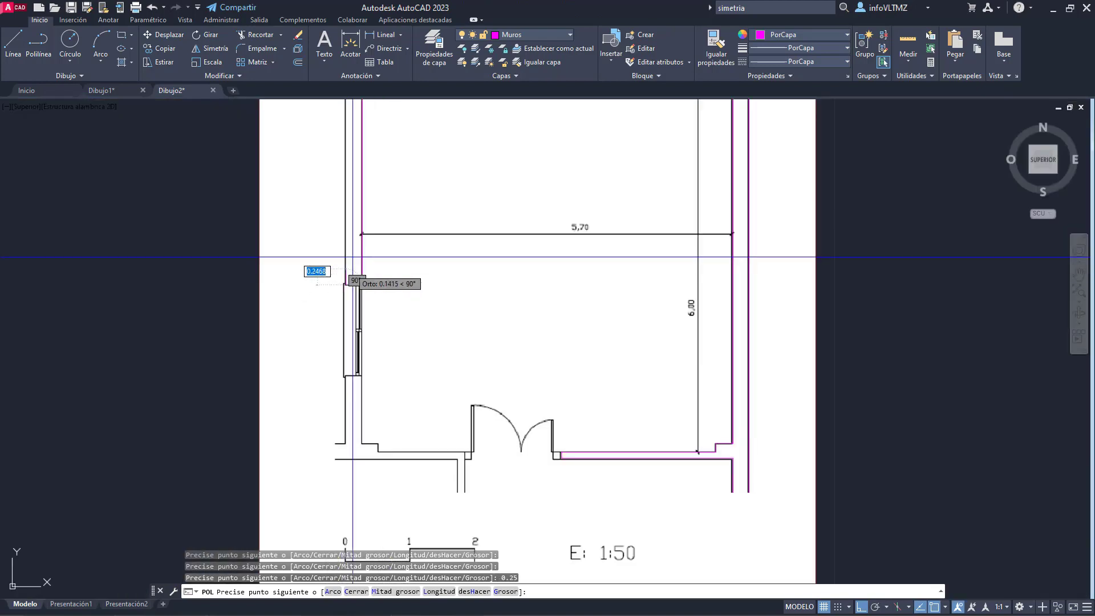
{"action": "scroll", "coordinate": [354, 273], "scroll_direction": "up", "scroll_amount": 2}
{"action": "scroll", "coordinate": [354, 274], "scroll_direction": "up", "scroll_amount": 3}
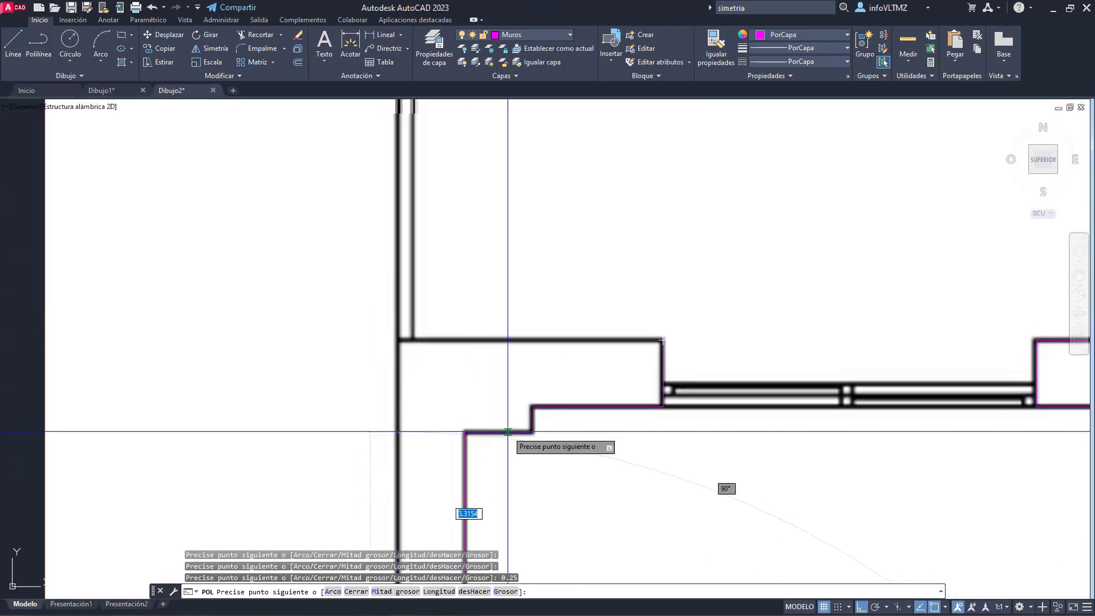
{"action": "left_click", "coordinate": [533, 407]}
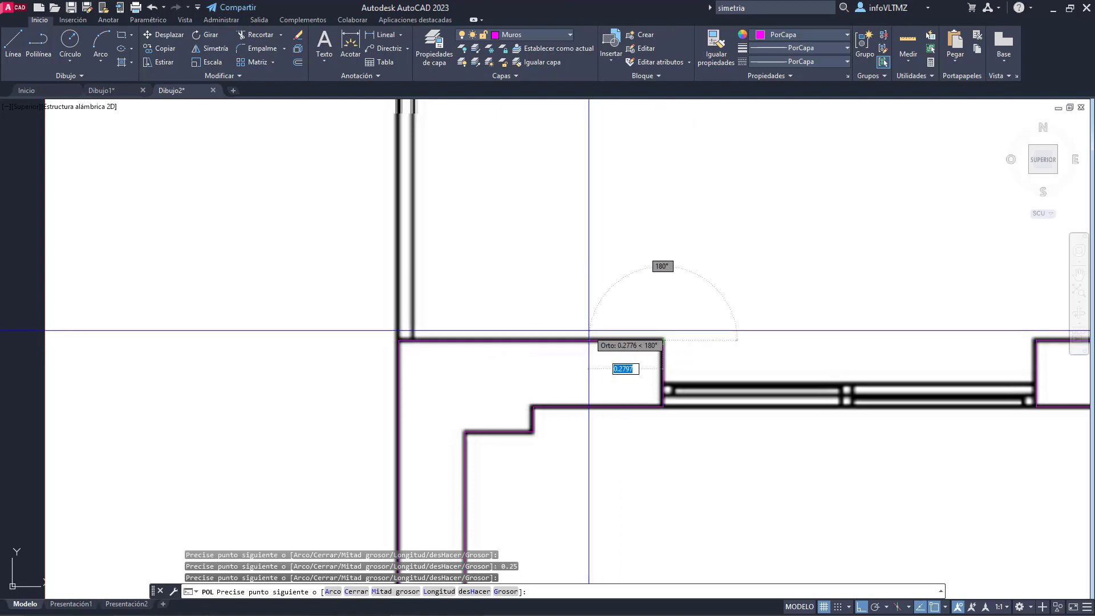
{"action": "scroll", "coordinate": [587, 331], "scroll_direction": "down", "scroll_amount": 6}
{"action": "key", "text": "Escape"}
{"action": "middle_click_drag", "start_coordinate": [697, 435], "coordinate": [572, 411]}
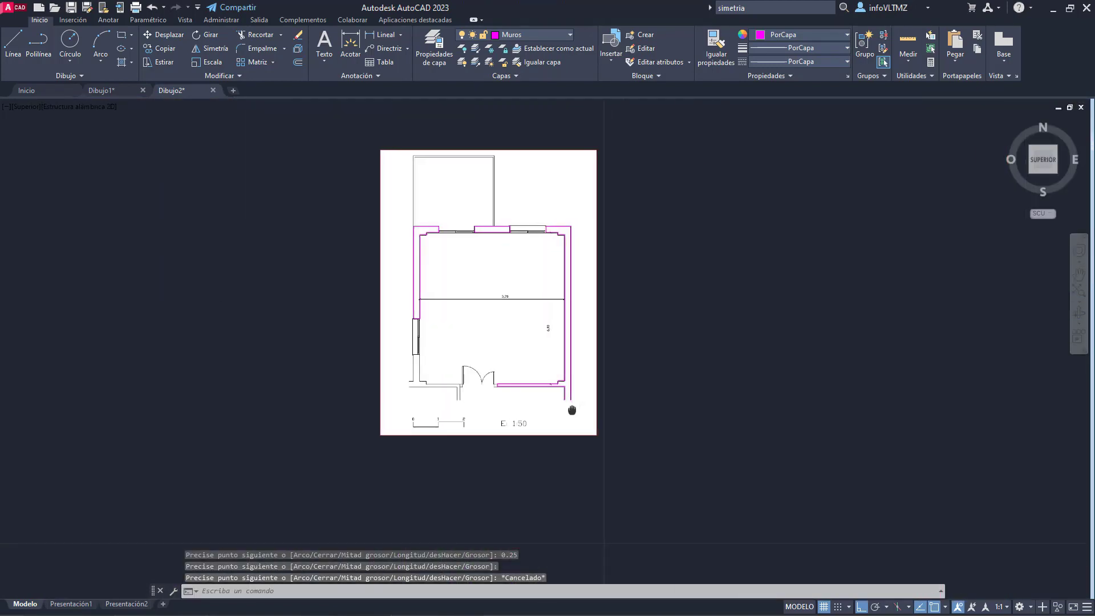
Step: Trace the side window's lower jamb and both faces of the left wall below it with a polyline
{"action": "scroll", "coordinate": [501, 300], "scroll_direction": "up", "scroll_amount": 2}
{"action": "type", "text": "pol"}
{"action": "key", "text": "Return"}
{"action": "scroll", "coordinate": [342, 422], "scroll_direction": "up", "scroll_amount": 5}
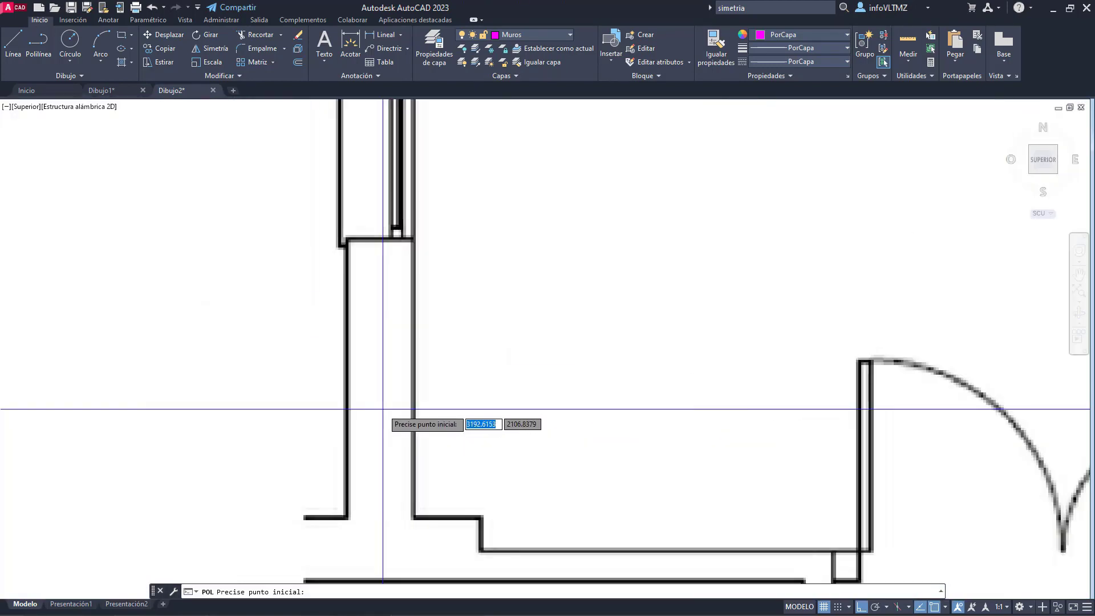
{"action": "scroll", "coordinate": [340, 367], "scroll_direction": "down", "scroll_amount": 3}
{"action": "scroll", "coordinate": [379, 438], "scroll_direction": "up", "scroll_amount": 2}
{"action": "middle_click_drag", "start_coordinate": [325, 237], "coordinate": [401, 292]}
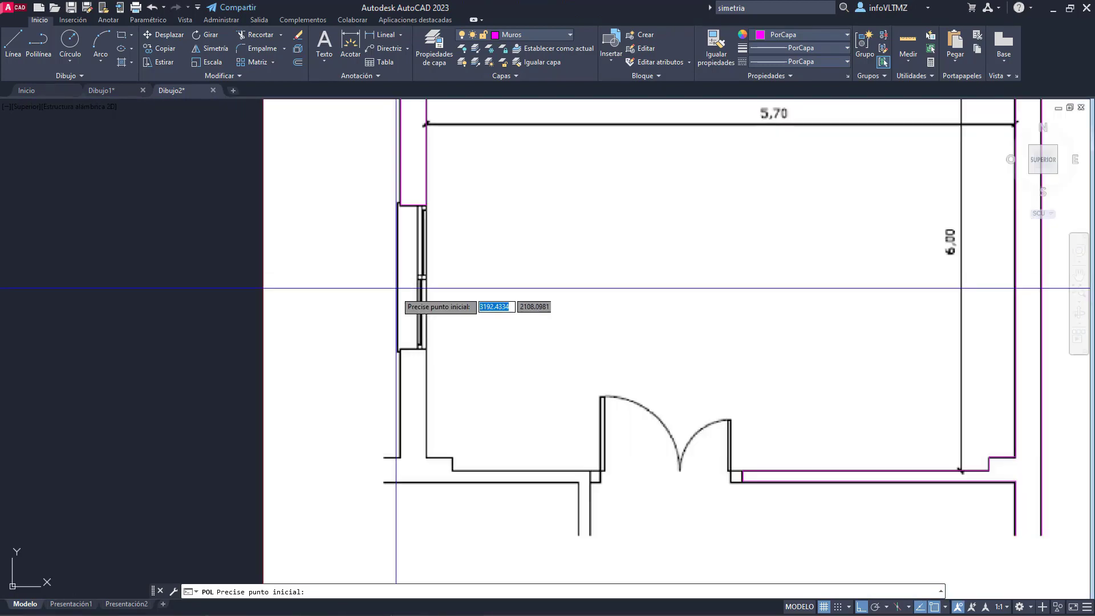
{"action": "left_click", "coordinate": [425, 349]}
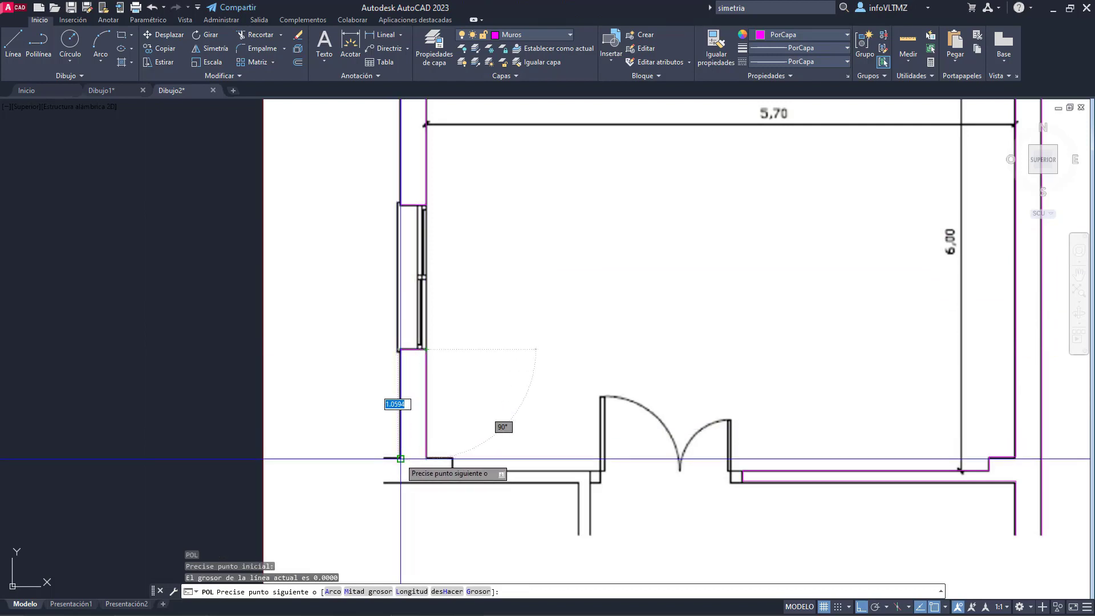
{"action": "left_click", "coordinate": [427, 459]}
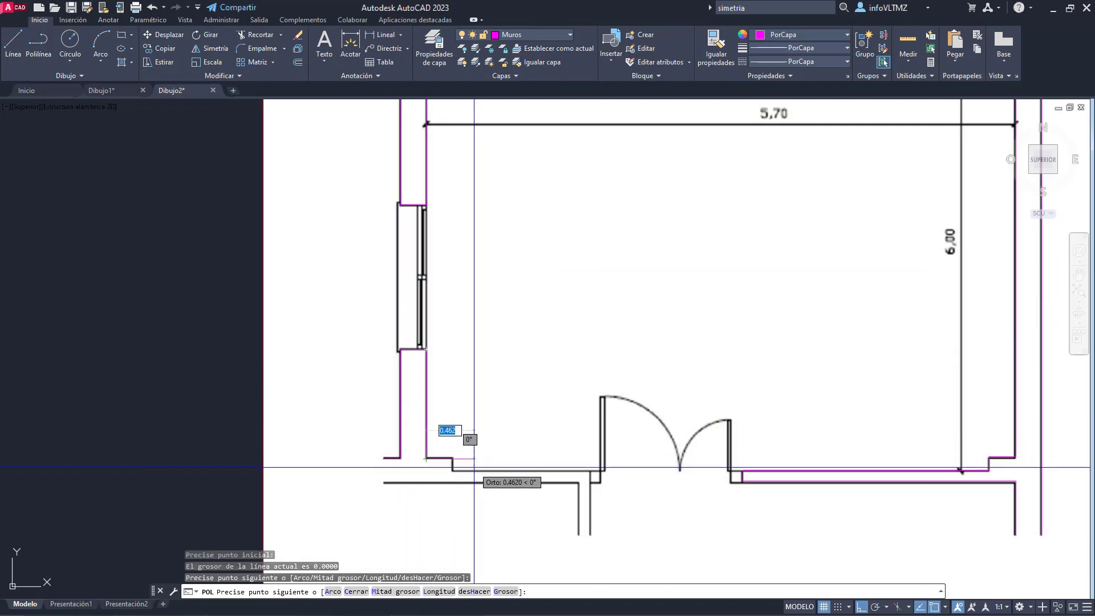
{"action": "key", "text": "Escape"}
Step: Review which object snap modes are enabled
{"action": "middle_click_drag", "start_coordinate": [487, 427], "coordinate": [383, 444]}
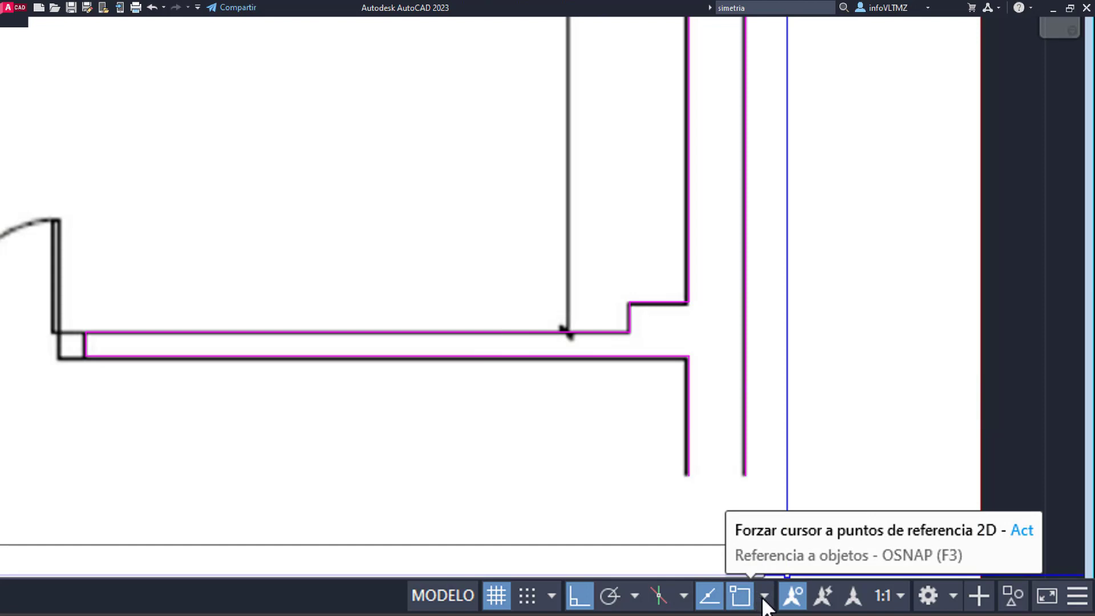
{"action": "left_click", "coordinate": [765, 596]}
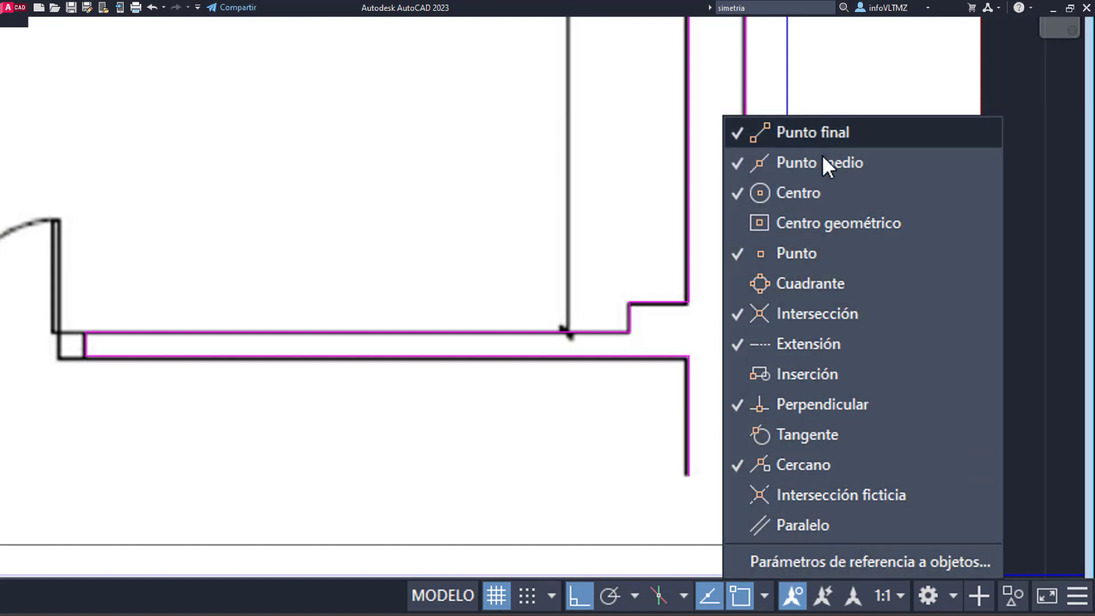
{"action": "left_click", "coordinate": [657, 516]}
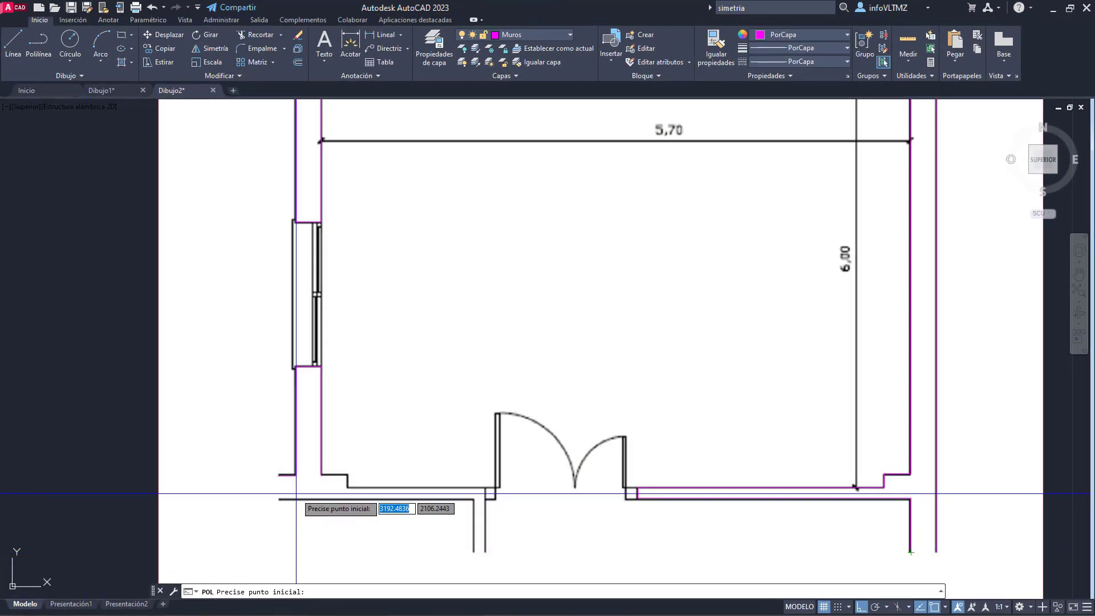
Step: Trace the lower left corner notch, the bottom wall's inner face toward the door, and the adjoining partition's right face with a polyline
{"action": "double_click", "coordinate": [322, 475]}
{"action": "left_click", "coordinate": [347, 477]}
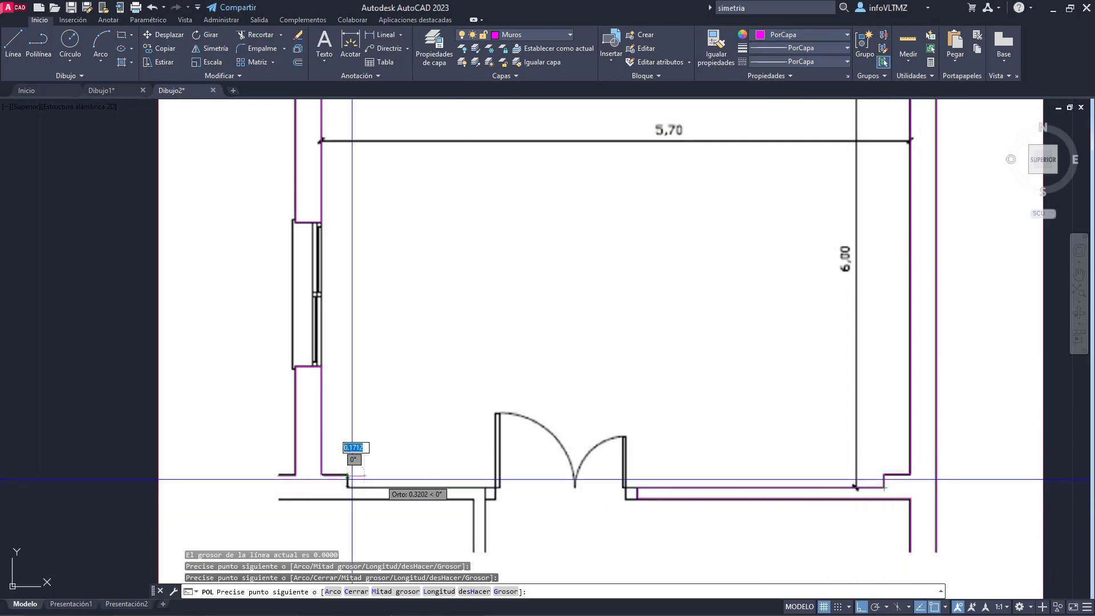
{"action": "left_click", "coordinate": [347, 486]}
{"action": "scroll", "coordinate": [480, 493], "scroll_direction": "up", "scroll_amount": 3}
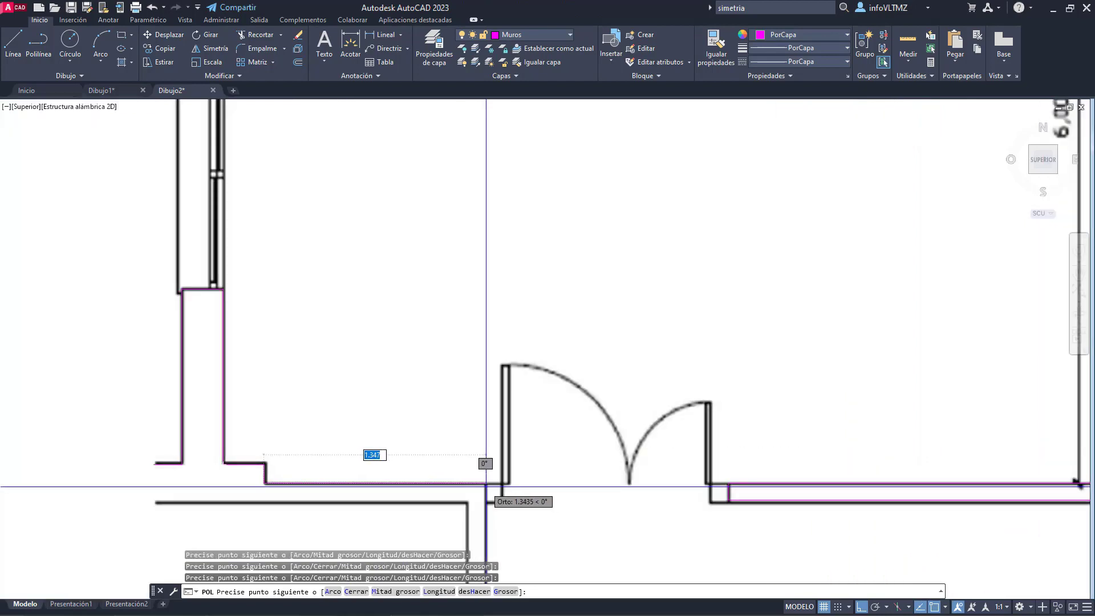
{"action": "left_click", "coordinate": [486, 485]}
{"action": "middle_click_drag", "start_coordinate": [489, 518], "coordinate": [494, 343]}
{"action": "left_click", "coordinate": [491, 411]}
{"action": "key", "text": "Escape"}
Step: Trace the bottom wall's outer face left of the door and the partition's left face down to its end
{"action": "key", "text": "space"}
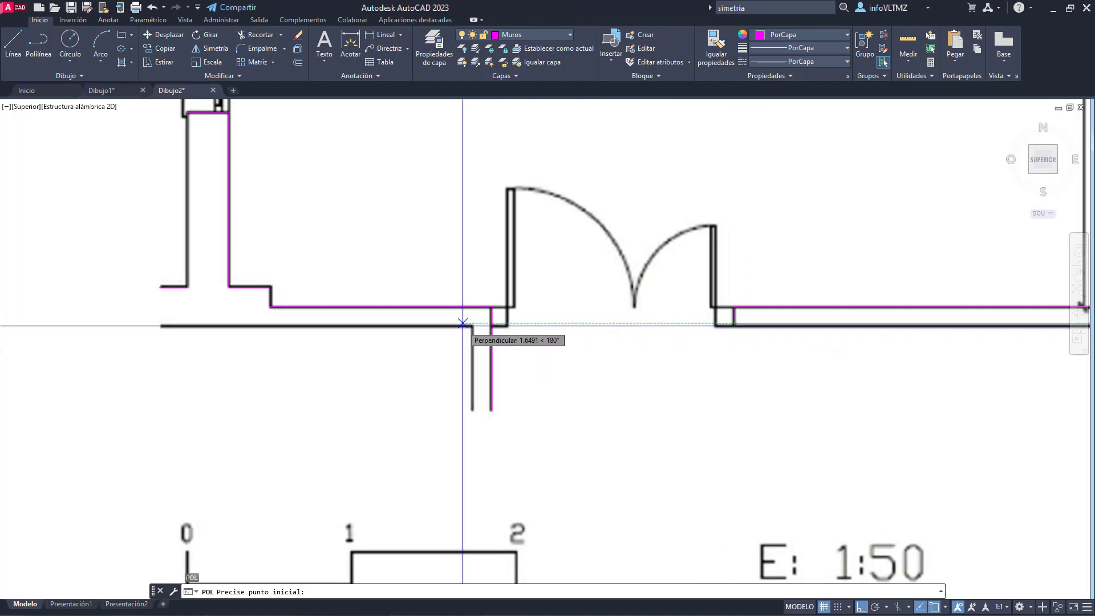
{"action": "left_click", "coordinate": [472, 326]}
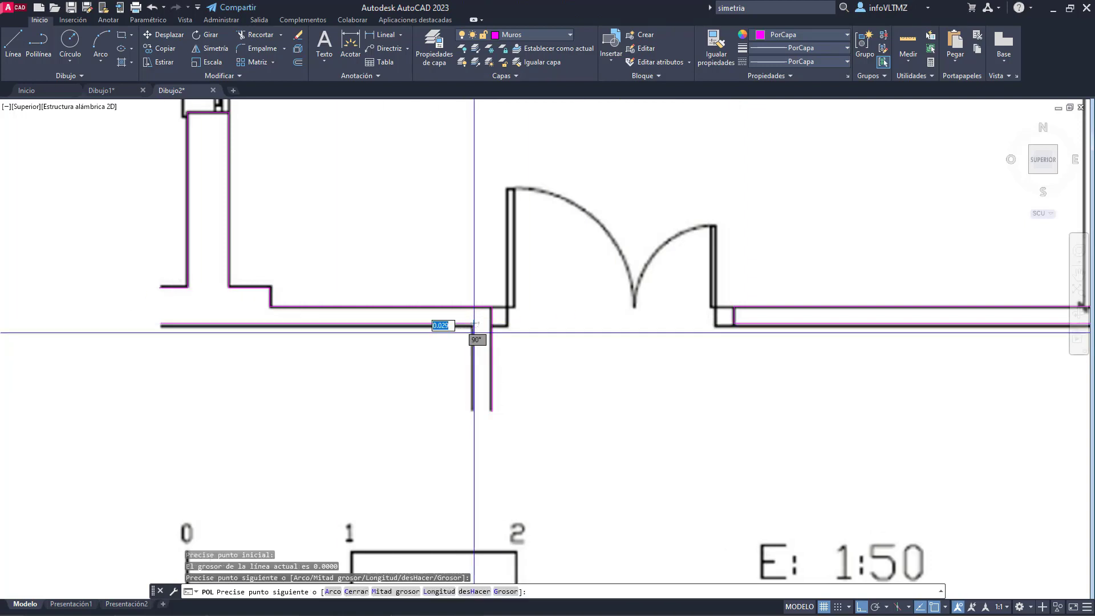
{"action": "left_click", "coordinate": [472, 409]}
{"action": "scroll", "coordinate": [472, 409], "scroll_direction": "down", "scroll_amount": 5}
{"action": "key", "text": "Escape"}
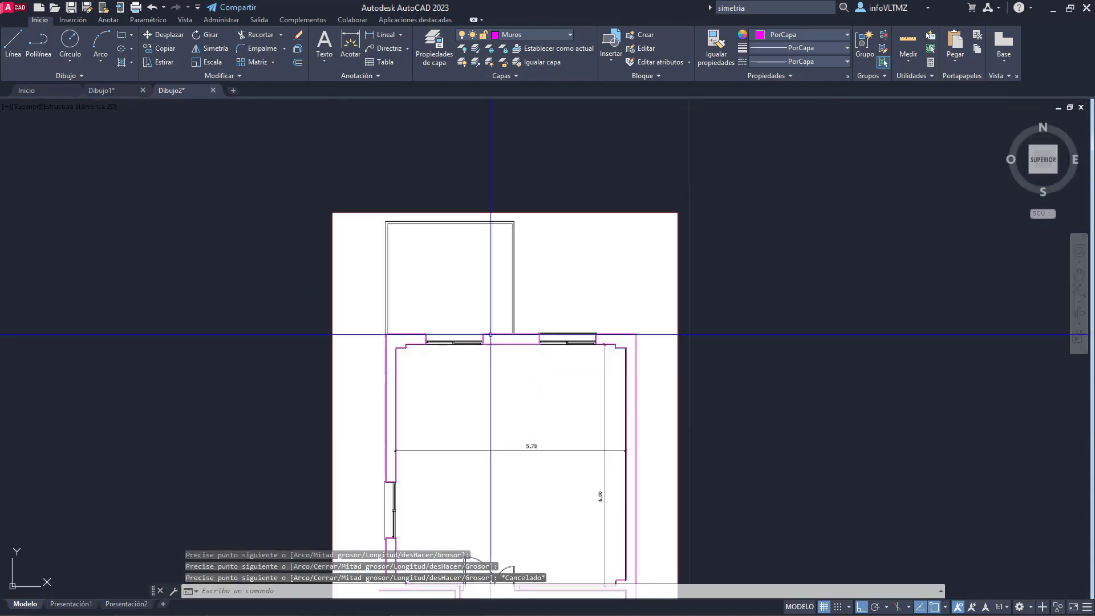
{"action": "scroll", "coordinate": [399, 310], "scroll_direction": "up", "scroll_amount": 2}
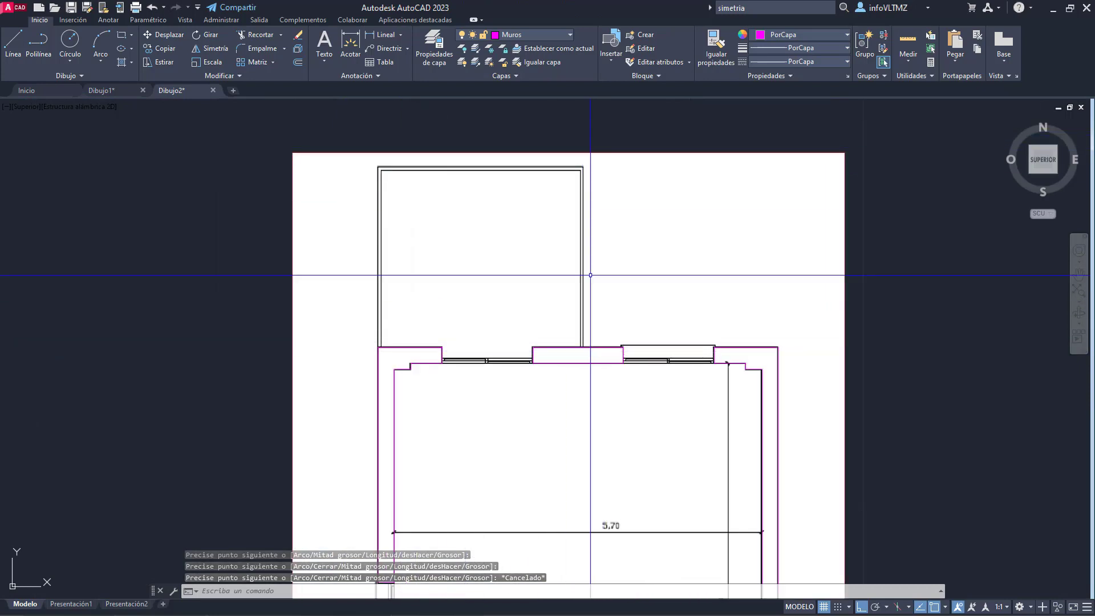
{"action": "scroll", "coordinate": [429, 152], "scroll_direction": "up", "scroll_amount": 2}
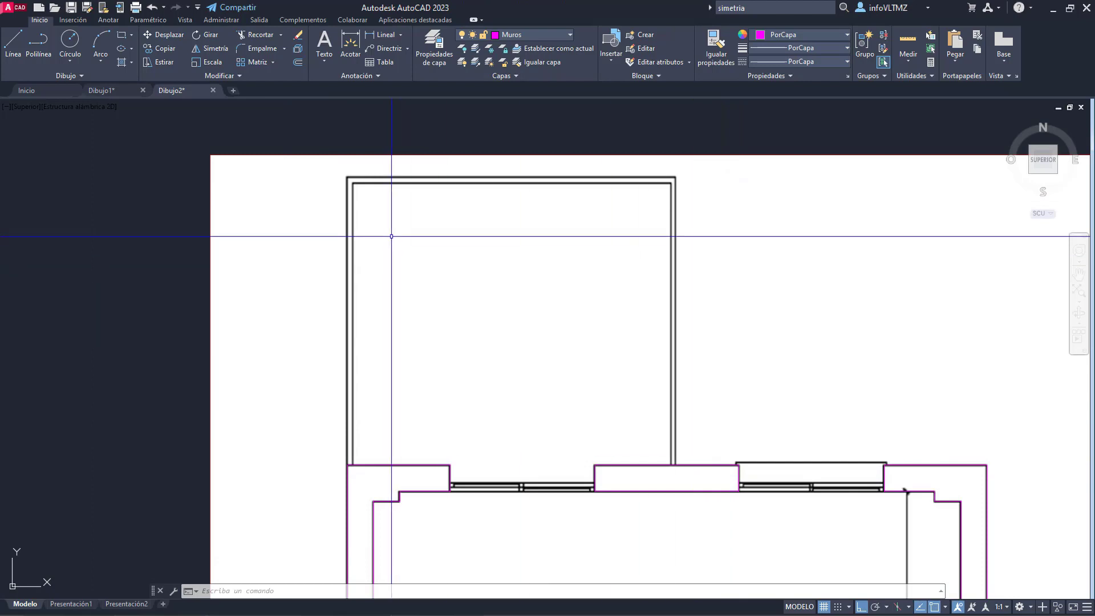
{"action": "middle_click_drag", "start_coordinate": [391, 411], "coordinate": [371, 325]}
{"action": "scroll", "coordinate": [360, 381], "scroll_direction": "down", "scroll_amount": 2}
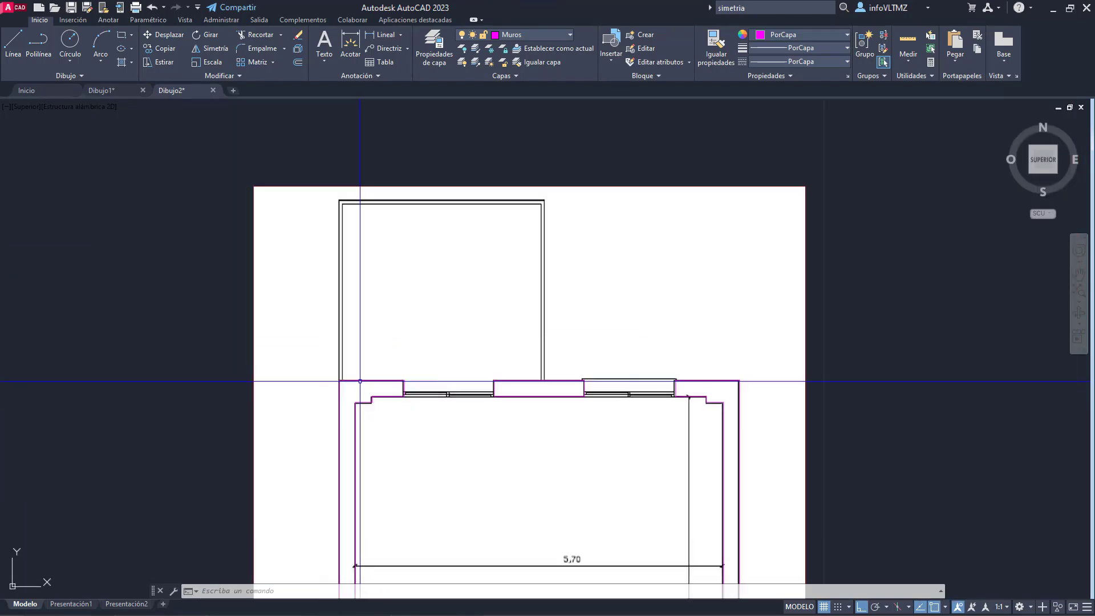
{"action": "middle_click_drag", "start_coordinate": [524, 218], "coordinate": [491, 111]}
{"action": "scroll", "coordinate": [501, 311], "scroll_direction": "down", "scroll_amount": 2}
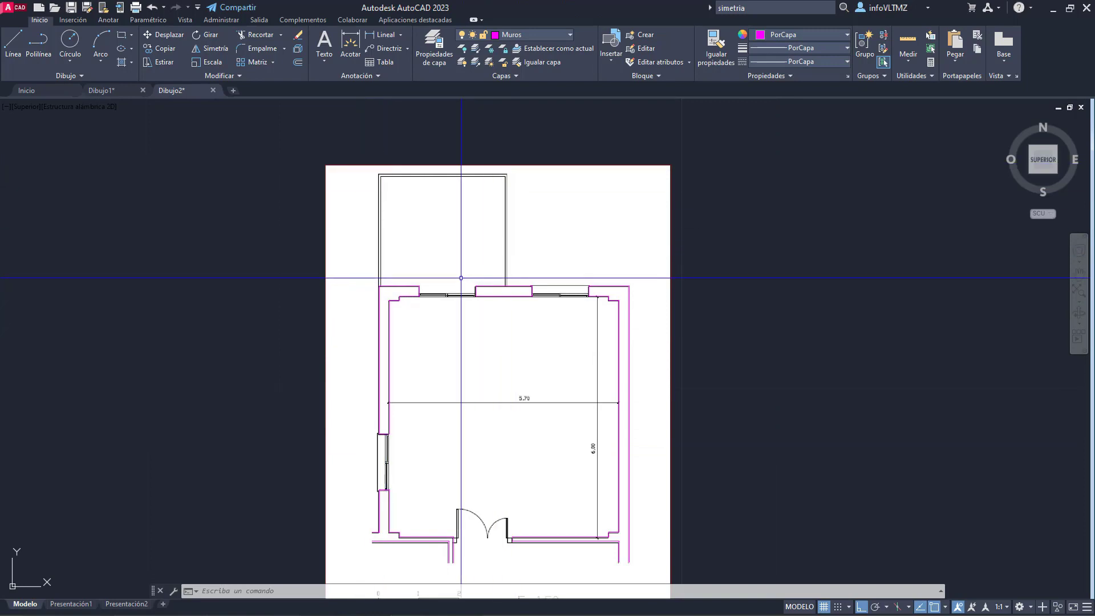
Step: Create a layer named Proyección, make it current and set its colour to index 8
{"action": "left_click", "coordinate": [434, 54]}
{"action": "left_click", "coordinate": [37, 136]}
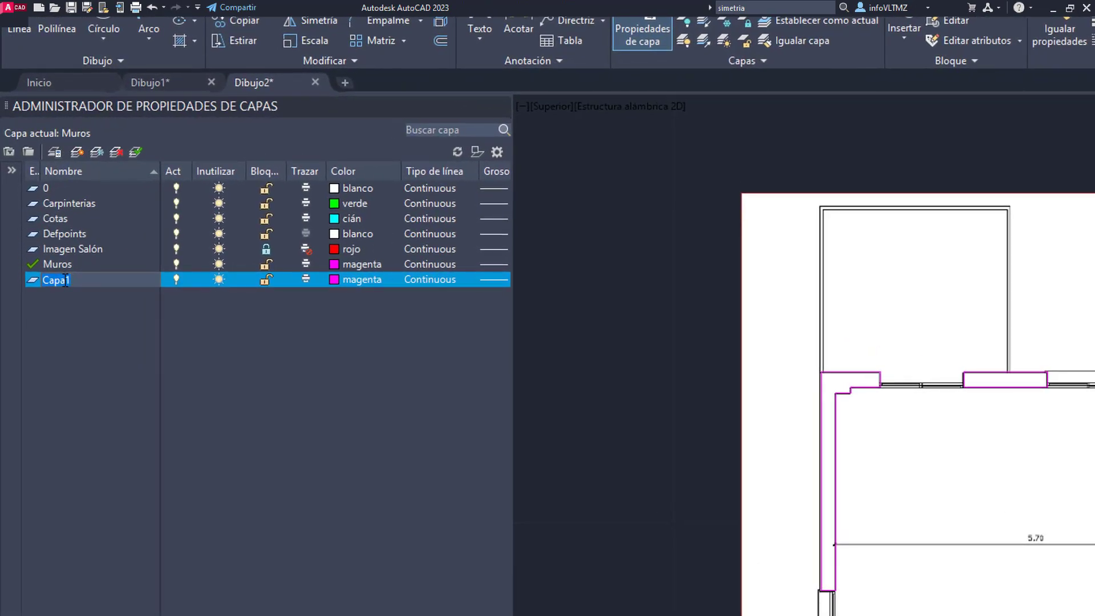
{"action": "double_click", "coordinate": [36, 282]}
{"action": "left_click", "coordinate": [334, 279]}
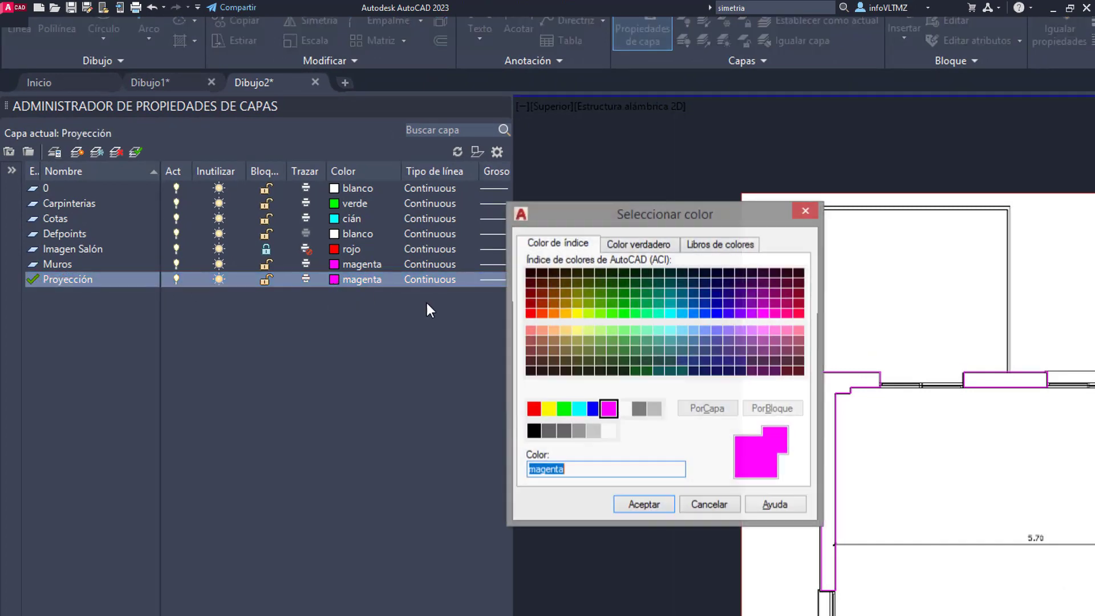
{"action": "left_click", "coordinate": [638, 409]}
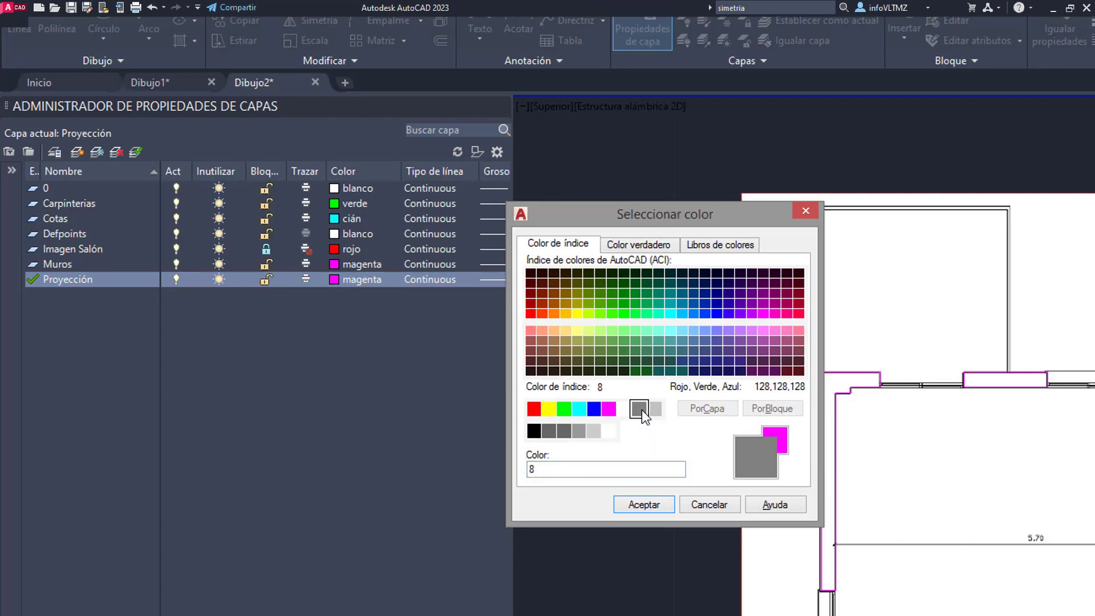
{"action": "left_click", "coordinate": [644, 504]}
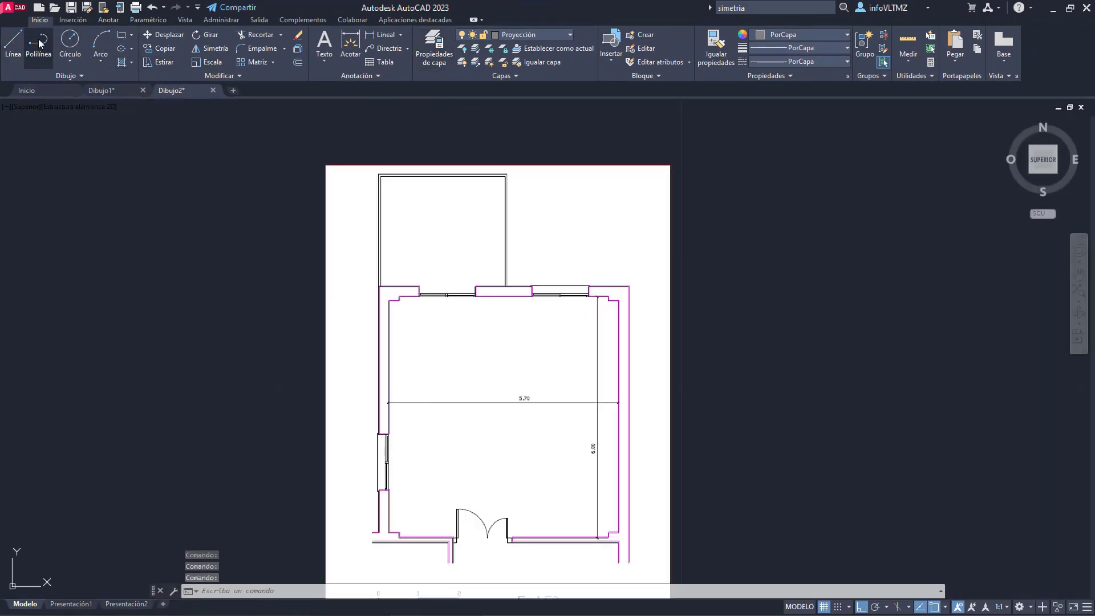
Step: Trace the outer outline of the projection above the room with a polyline from the wall's upper left corner around to the middle pier
{"action": "left_click", "coordinate": [38, 44]}
{"action": "scroll", "coordinate": [371, 292], "scroll_direction": "up", "scroll_amount": 4}
{"action": "left_click", "coordinate": [428, 259]}
{"action": "scroll", "coordinate": [428, 259], "scroll_direction": "down", "scroll_amount": 2}
{"action": "middle_click_drag", "start_coordinate": [468, 165], "coordinate": [373, 359]}
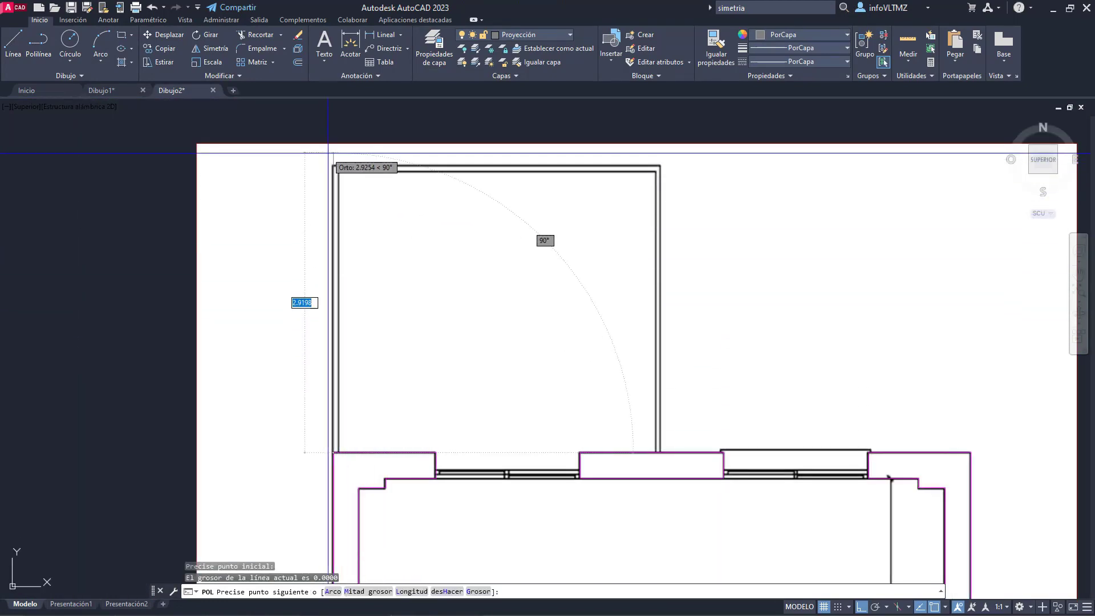
{"action": "left_click", "coordinate": [339, 165]}
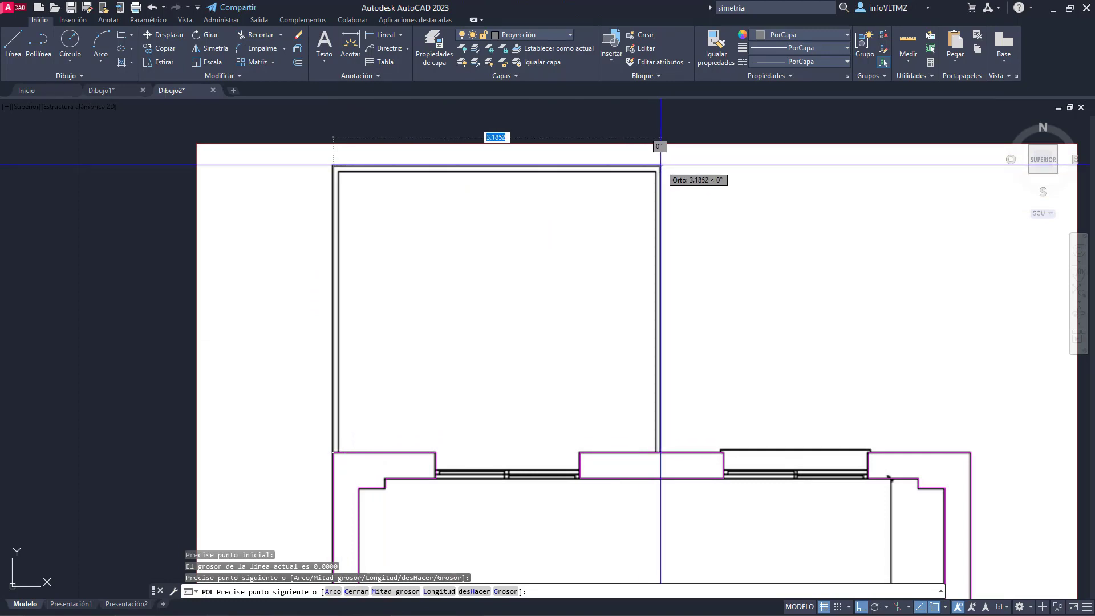
{"action": "left_click", "coordinate": [661, 166]}
{"action": "scroll", "coordinate": [659, 465], "scroll_direction": "up", "scroll_amount": 2}
{"action": "left_click", "coordinate": [662, 434]}
Step: Add a 0.05 segment to the left along the pier and extend the polyline up to the projection's top line
{"action": "scroll", "coordinate": [653, 434], "scroll_direction": "up", "scroll_amount": 1}
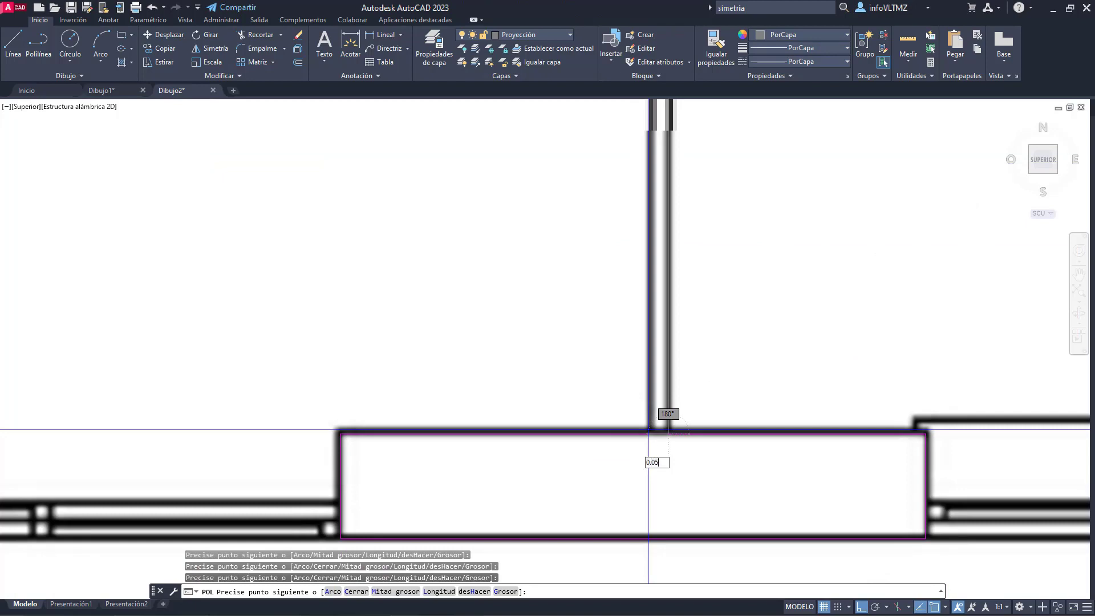
{"action": "key", "text": "Return"}
{"action": "scroll", "coordinate": [649, 429], "scroll_direction": "down", "scroll_amount": 5}
{"action": "scroll", "coordinate": [654, 192], "scroll_direction": "up", "scroll_amount": 5}
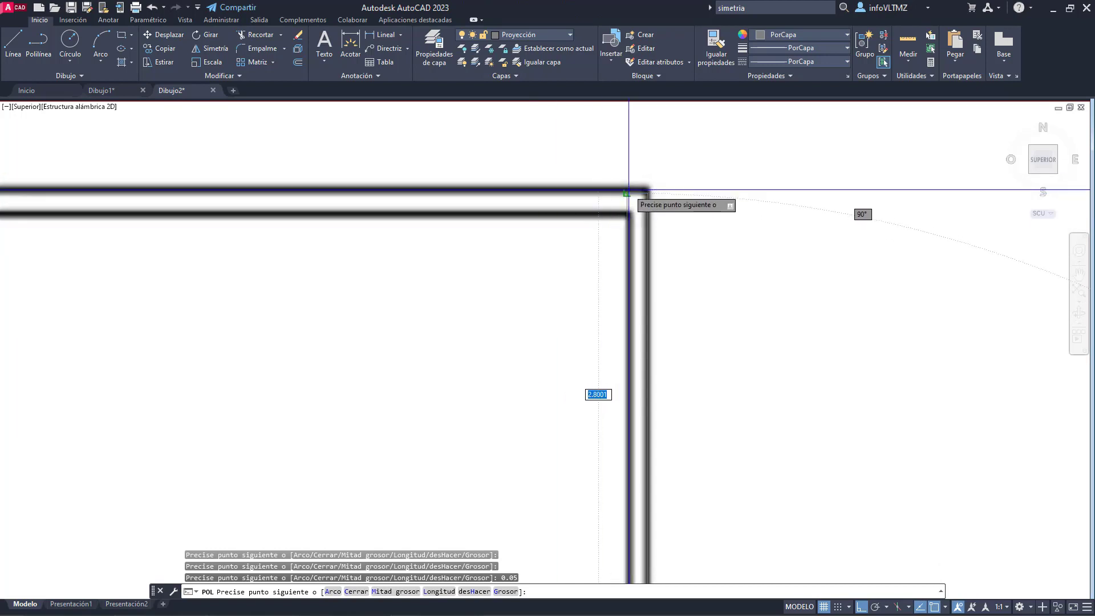
{"action": "key", "text": "Escape"}
Step: Turn off the Imagen Salón layer
{"action": "left_click", "coordinate": [562, 32]}
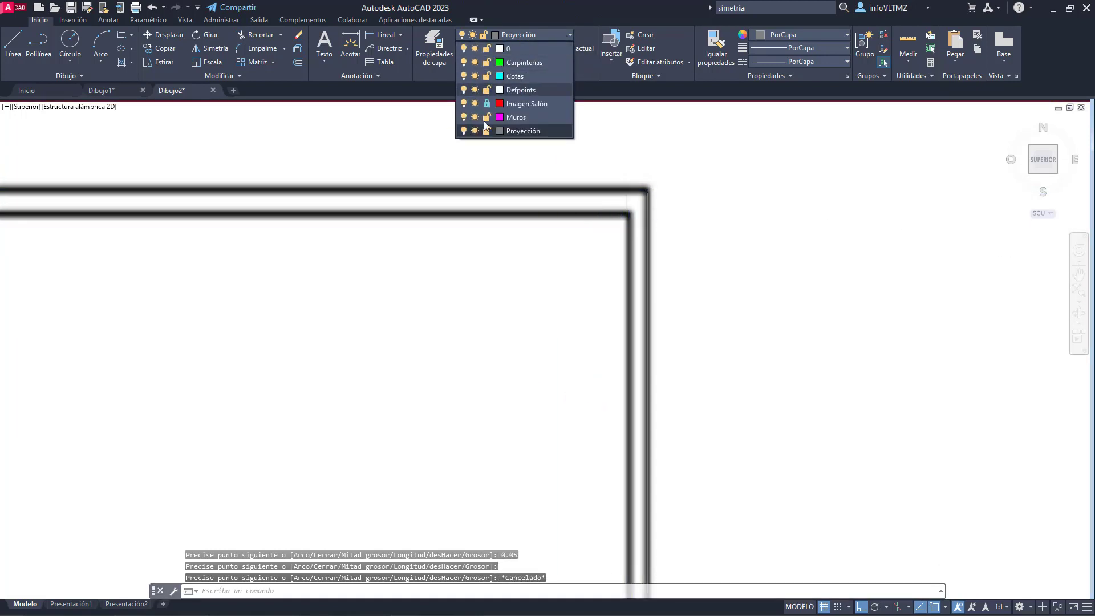
{"action": "left_click", "coordinate": [463, 103]}
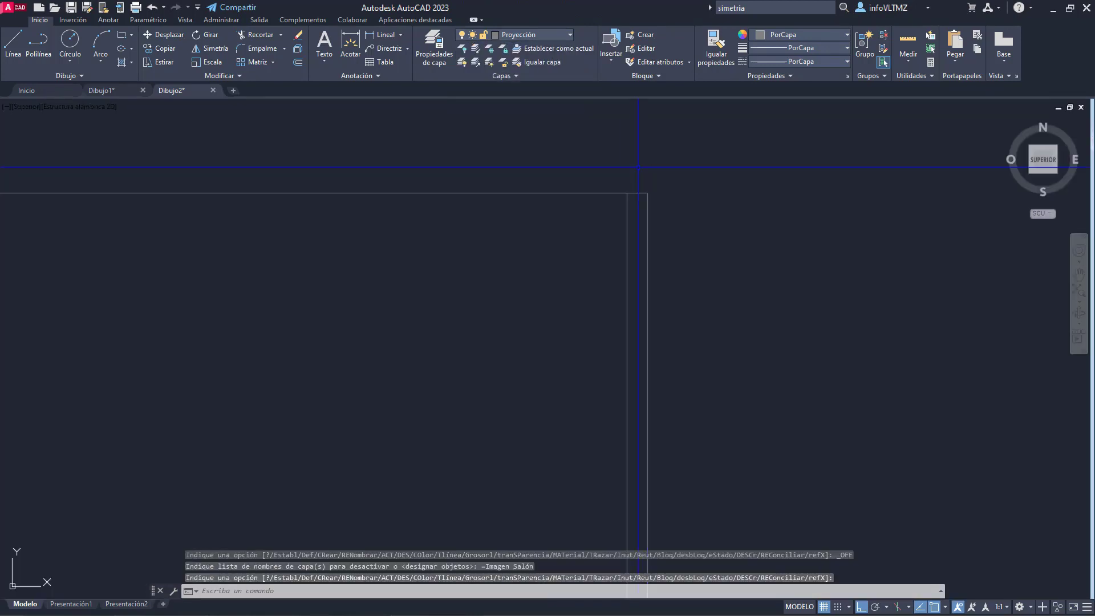
{"action": "scroll", "coordinate": [642, 188], "scroll_direction": "down", "scroll_amount": 3}
{"action": "left_click", "coordinate": [39, 41]}
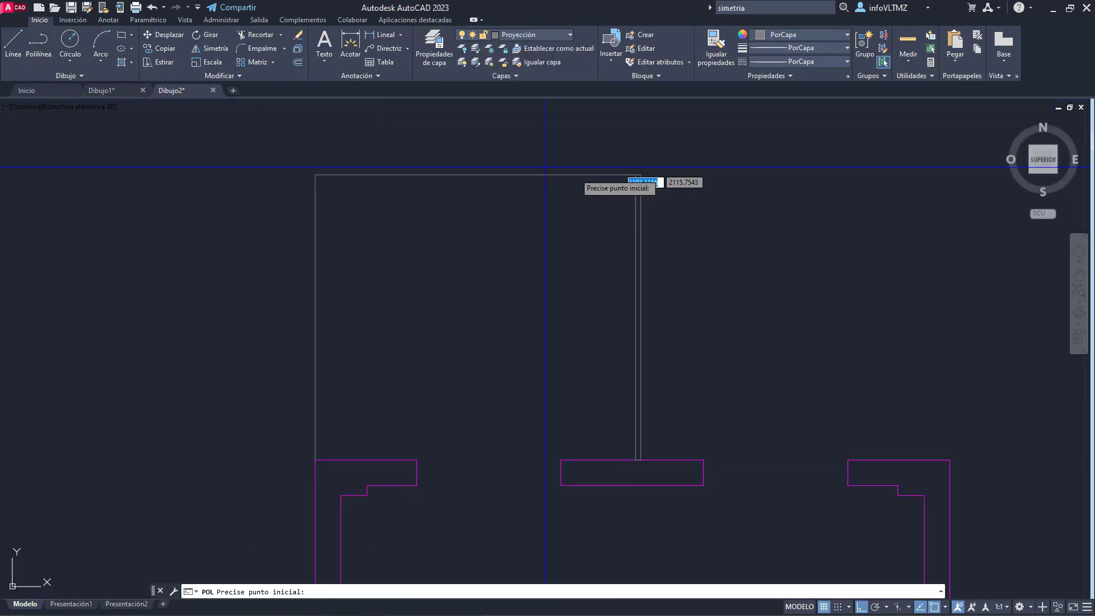
{"action": "scroll", "coordinate": [640, 171], "scroll_direction": "up", "scroll_amount": 3}
{"action": "left_click", "coordinate": [633, 171]}
{"action": "scroll", "coordinate": [646, 169], "scroll_direction": "up", "scroll_amount": 5}
{"action": "key", "text": "Escape"}
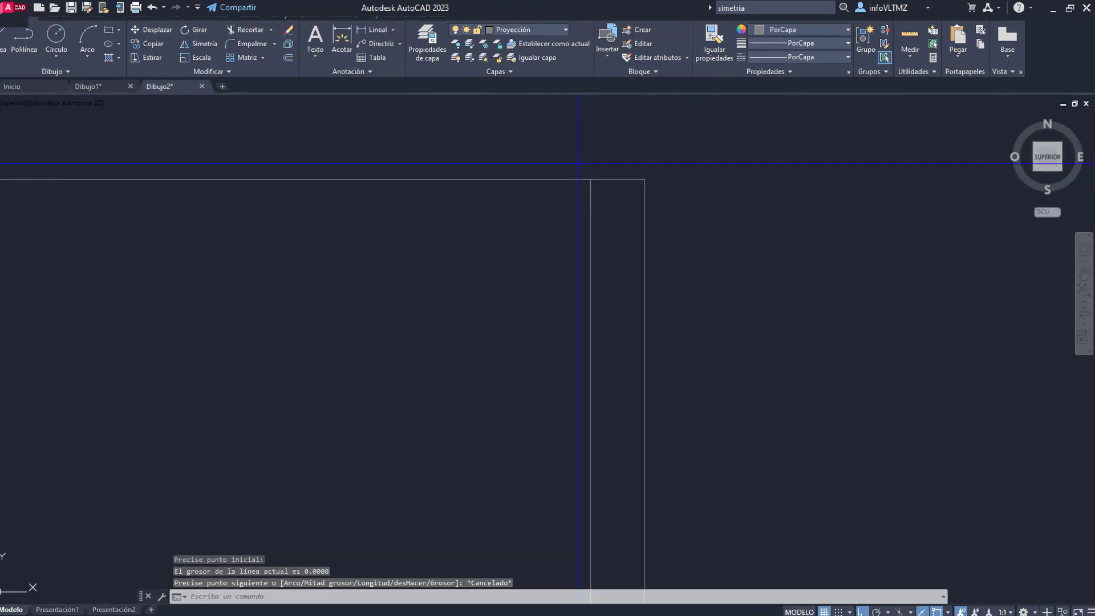
Step: Start a polyline at the top of the projection's right inner line, offset it downward and run it parallel to the top line to the left outer line
{"action": "key", "text": "space"}
{"action": "left_click", "coordinate": [593, 179]}
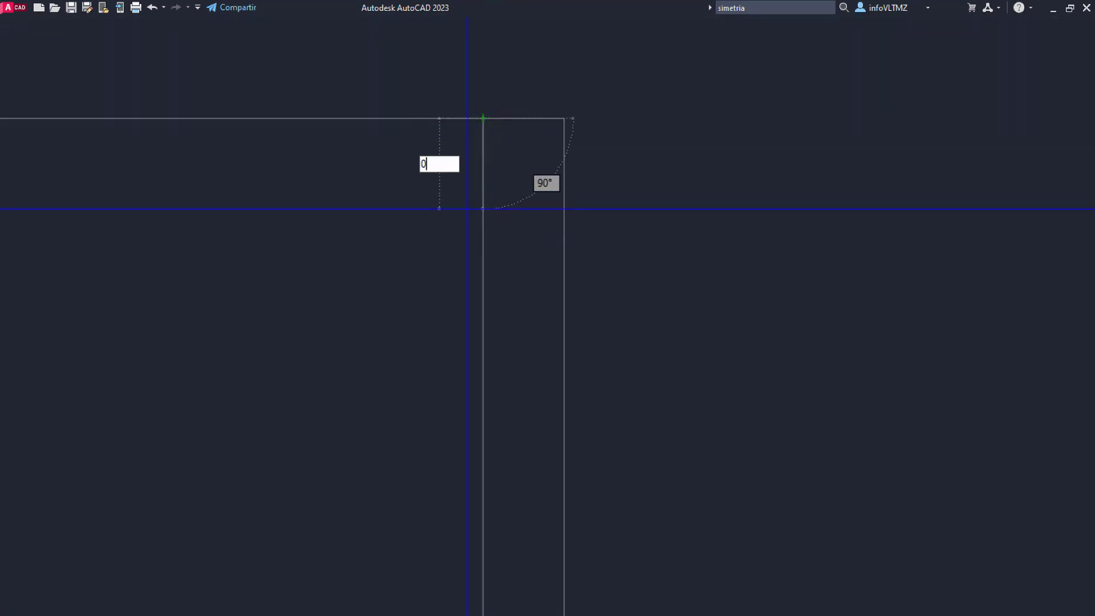
{"action": "scroll", "coordinate": [343, 209], "scroll_direction": "down", "scroll_amount": 6}
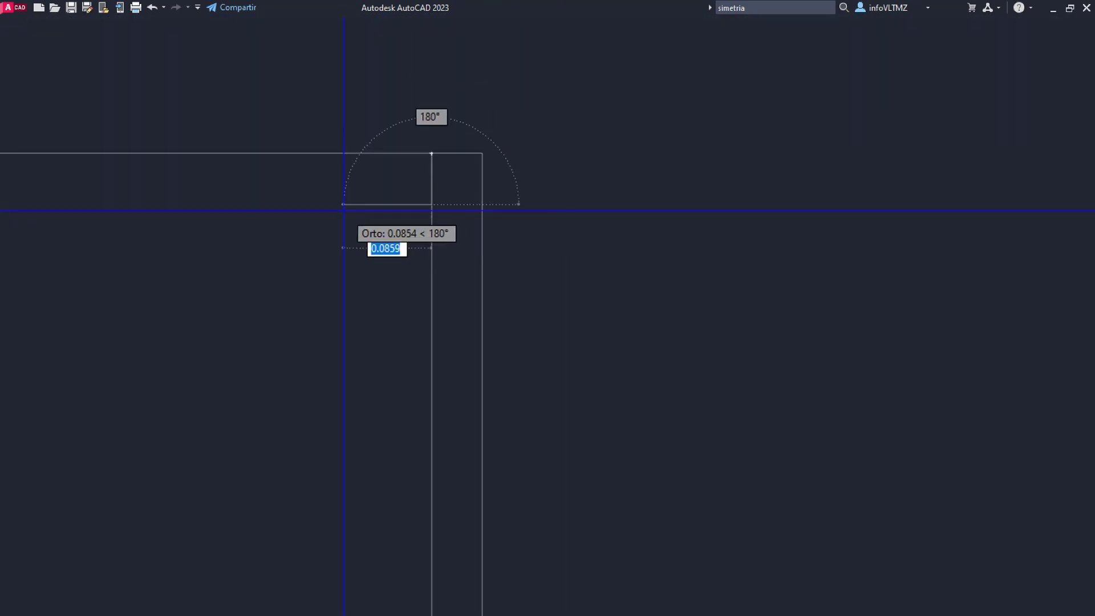
{"action": "middle_click_drag", "start_coordinate": [343, 213], "coordinate": [989, 187]}
{"action": "scroll", "coordinate": [989, 187], "scroll_direction": "down", "scroll_amount": 2}
{"action": "scroll", "coordinate": [193, 188], "scroll_direction": "up", "scroll_amount": 4}
{"action": "scroll", "coordinate": [290, 152], "scroll_direction": "up", "scroll_amount": 2}
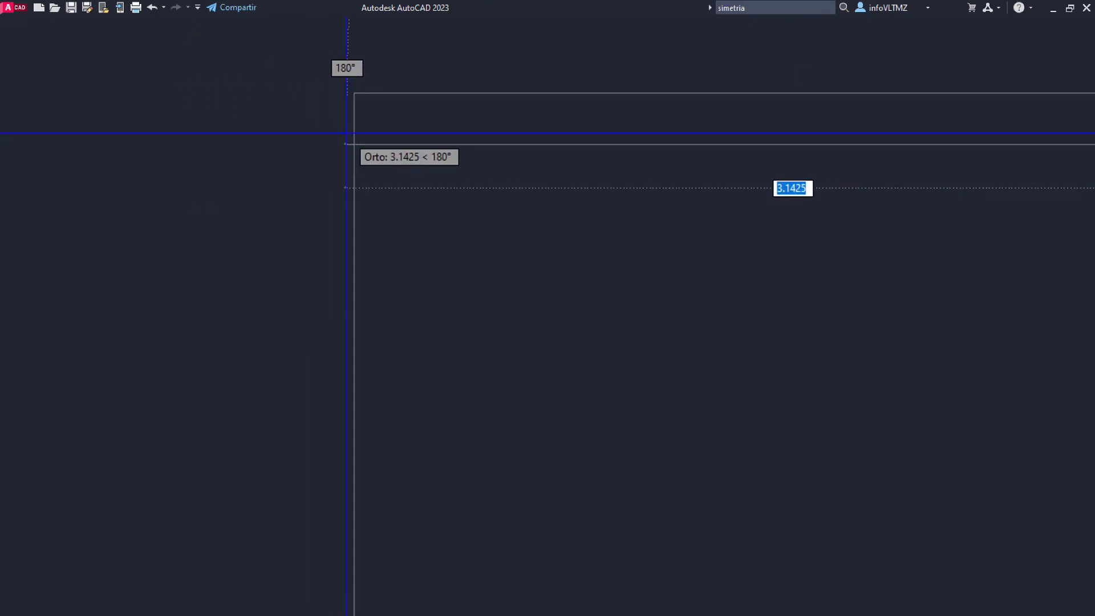
{"action": "left_click", "coordinate": [354, 149]}
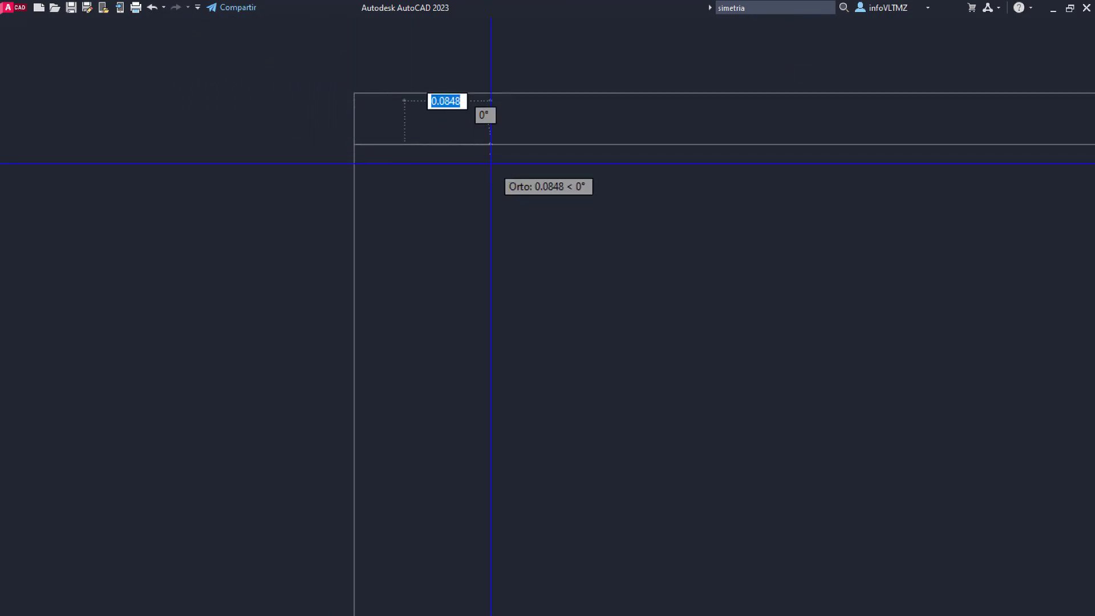
Step: Continue the polyline to the right for the band's width and down to the upper left wall of the room
{"action": "scroll", "coordinate": [490, 163], "scroll_direction": "down", "scroll_amount": 8}
{"action": "middle_click_drag", "start_coordinate": [513, 479], "coordinate": [373, 204]}
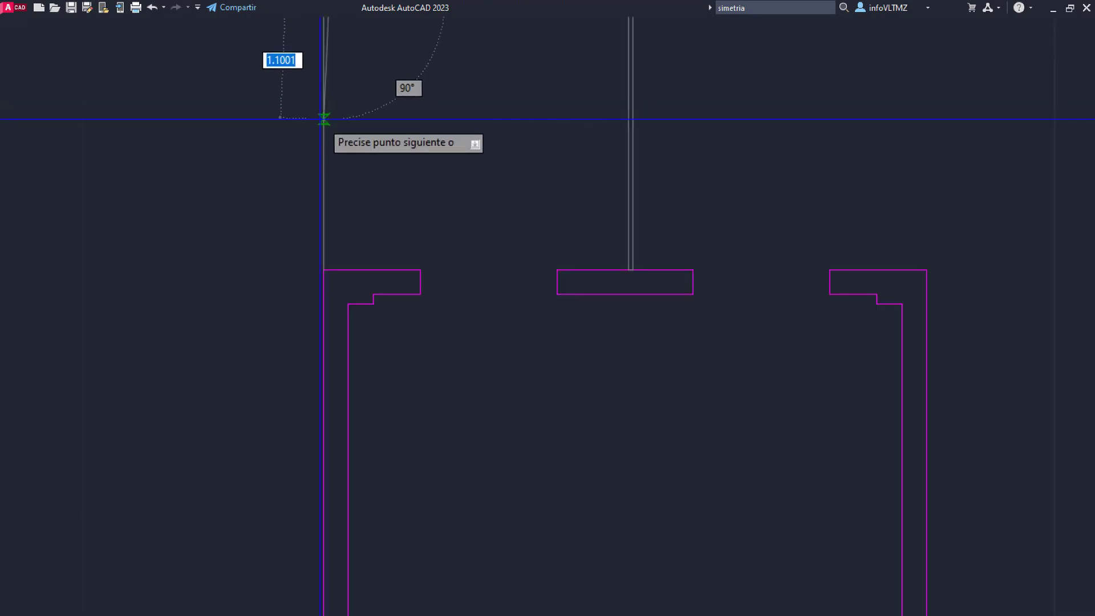
{"action": "left_click", "coordinate": [329, 270]}
{"action": "key", "text": "Return"}
{"action": "middle_click_drag", "start_coordinate": [376, 24], "coordinate": [235, 176]}
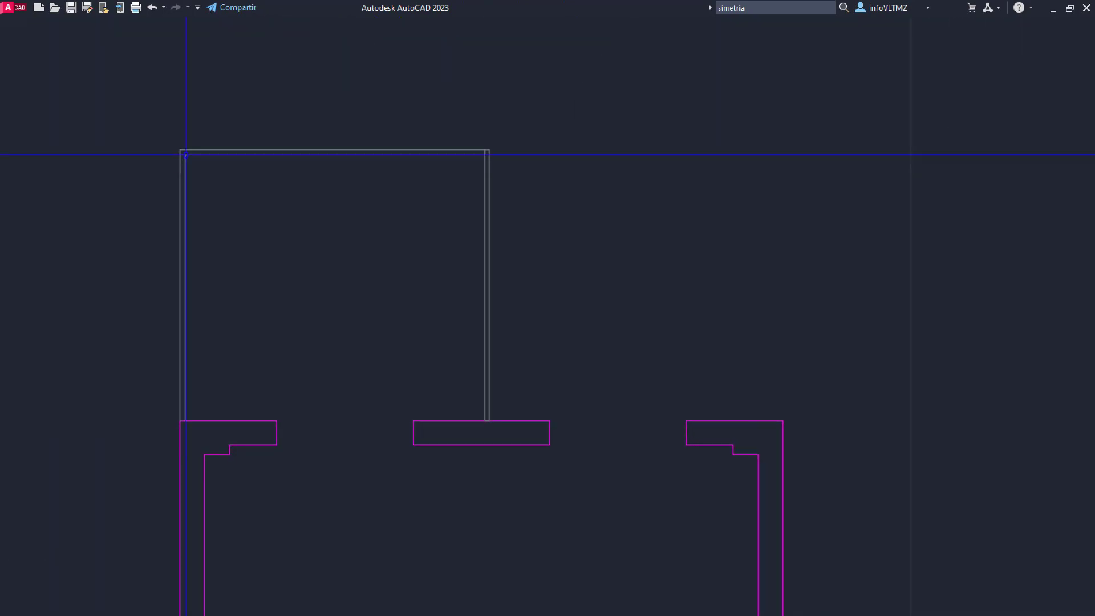
Step: Trim the piece of the inner polyline that overshoots the inner corner at the projection's upper left
{"action": "scroll", "coordinate": [184, 150], "scroll_direction": "up", "scroll_amount": 4}
{"action": "middle_click_drag", "start_coordinate": [444, 232], "coordinate": [150, 105]}
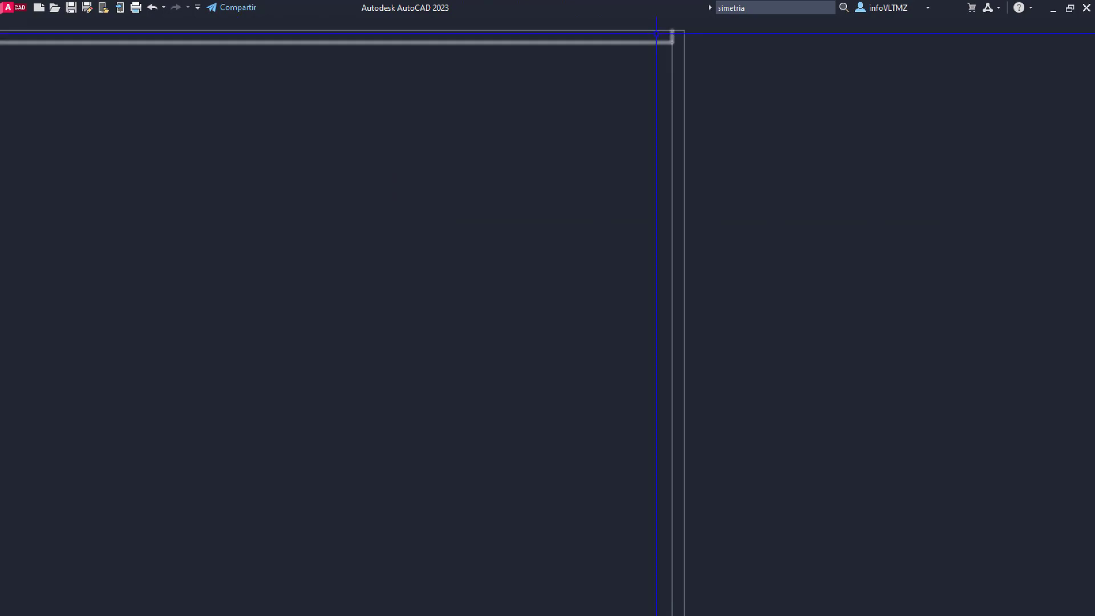
{"action": "scroll", "coordinate": [571, 147], "scroll_direction": "down", "scroll_amount": 2}
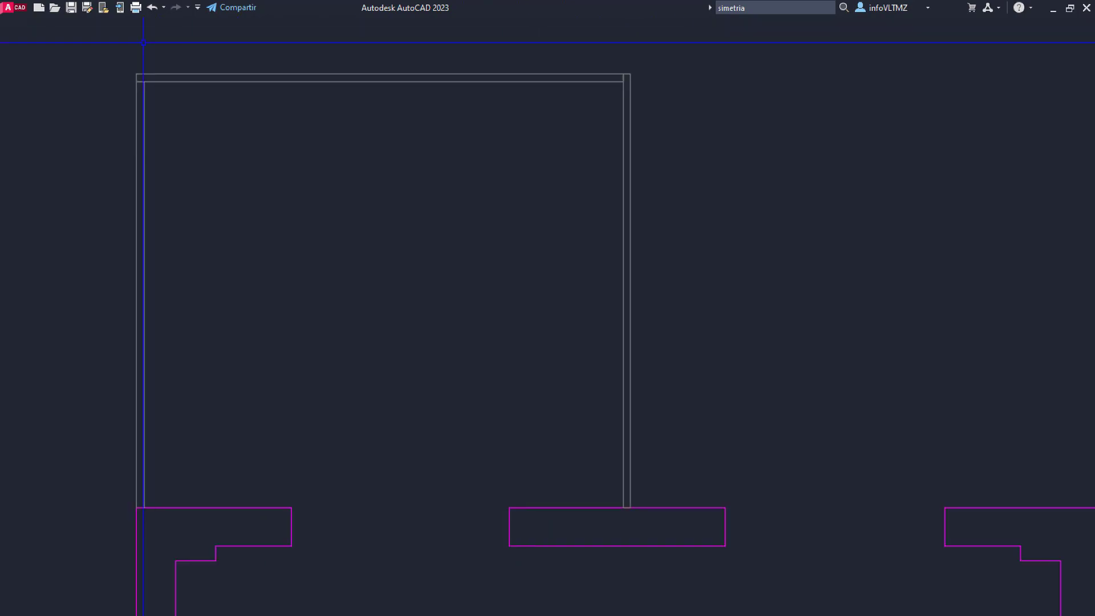
{"action": "scroll", "coordinate": [144, 51], "scroll_direction": "up", "scroll_amount": 4}
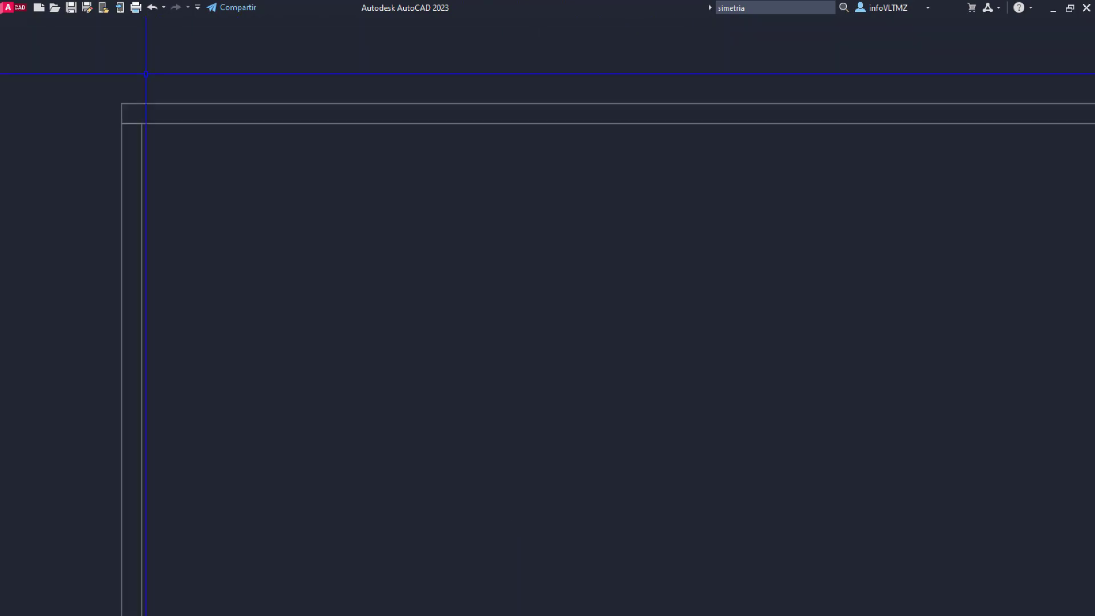
{"action": "left_click", "coordinate": [91, 83]}
{"action": "left_click", "coordinate": [169, 146]}
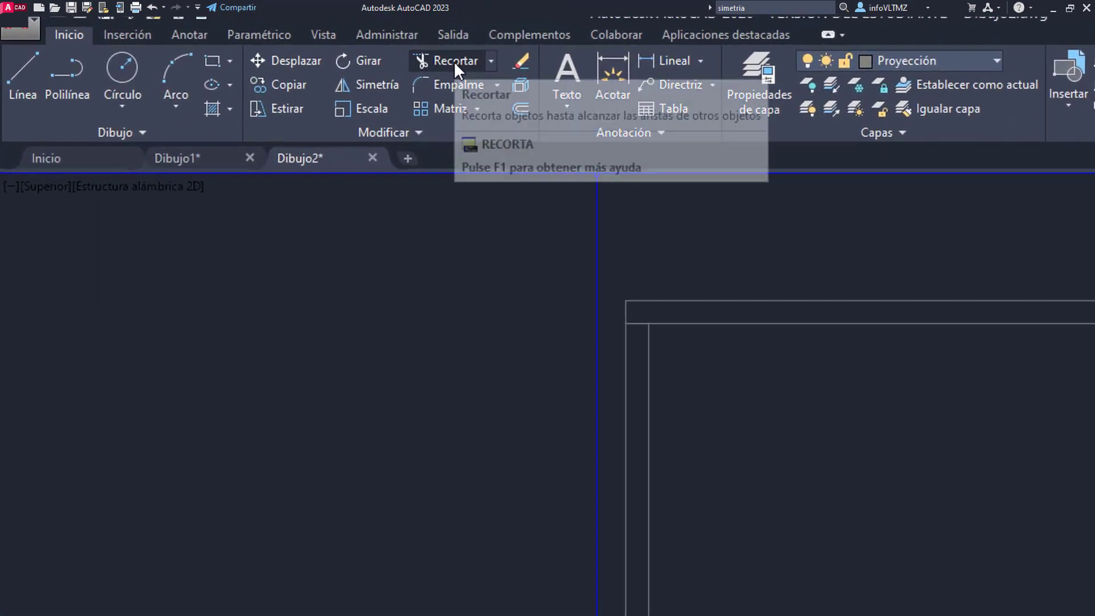
{"action": "left_click", "coordinate": [454, 60]}
{"action": "left_click", "coordinate": [665, 502]}
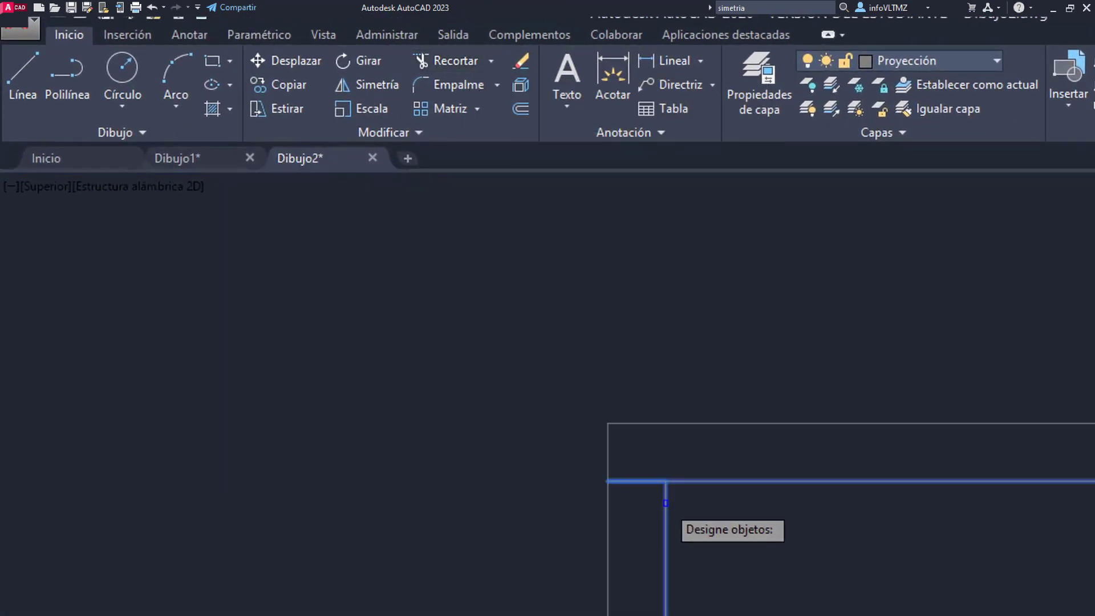
{"action": "key", "text": "Return"}
{"action": "left_click", "coordinate": [649, 483]}
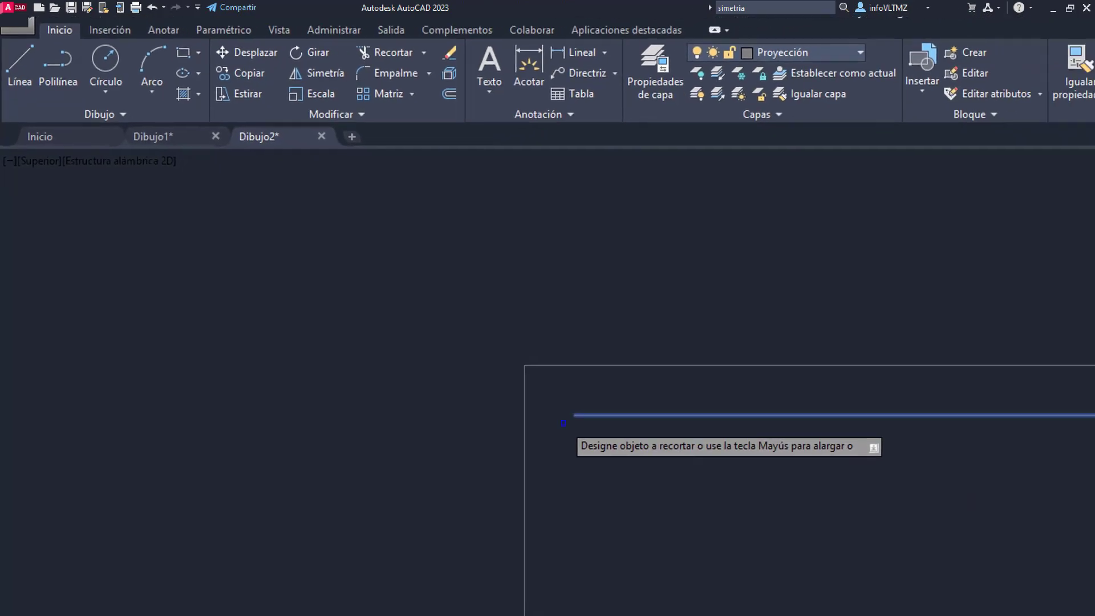
{"action": "key", "text": "Escape"}
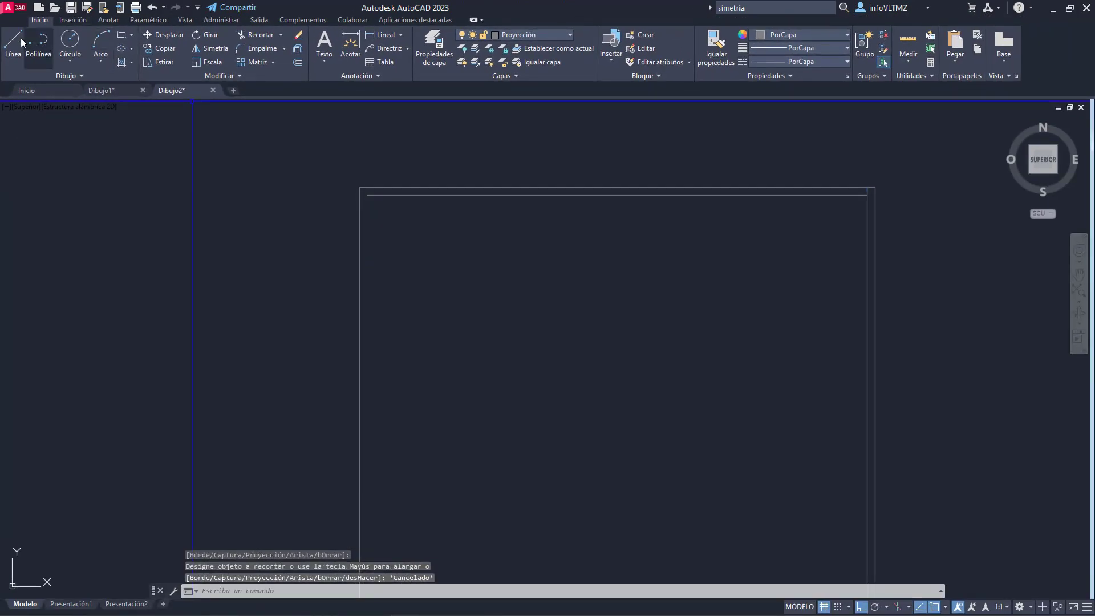
Step: Draw a line from the projection's upper left inner corner straight down to the top edge of the room's left wall
{"action": "left_click", "coordinate": [14, 43]}
{"action": "left_click", "coordinate": [368, 196]}
{"action": "scroll", "coordinate": [375, 208], "scroll_direction": "down", "scroll_amount": 1}
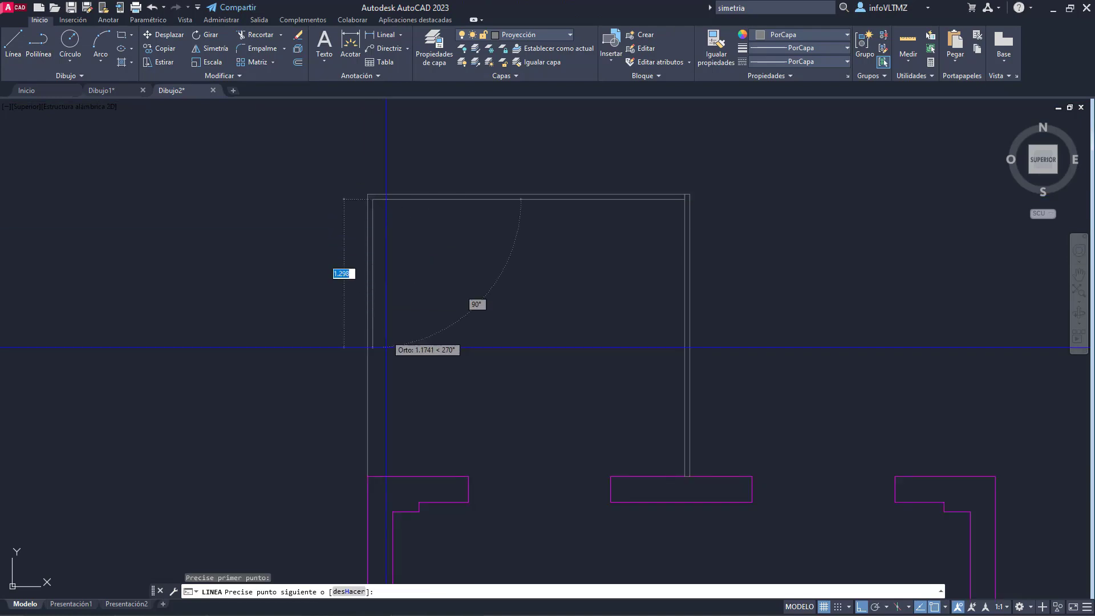
{"action": "middle_click_drag", "start_coordinate": [376, 409], "coordinate": [376, 370]}
{"action": "scroll", "coordinate": [375, 426], "scroll_direction": "up", "scroll_amount": 3}
{"action": "left_click", "coordinate": [366, 472]}
{"action": "key", "text": "Escape"}
{"action": "scroll", "coordinate": [421, 440], "scroll_direction": "down", "scroll_amount": 2}
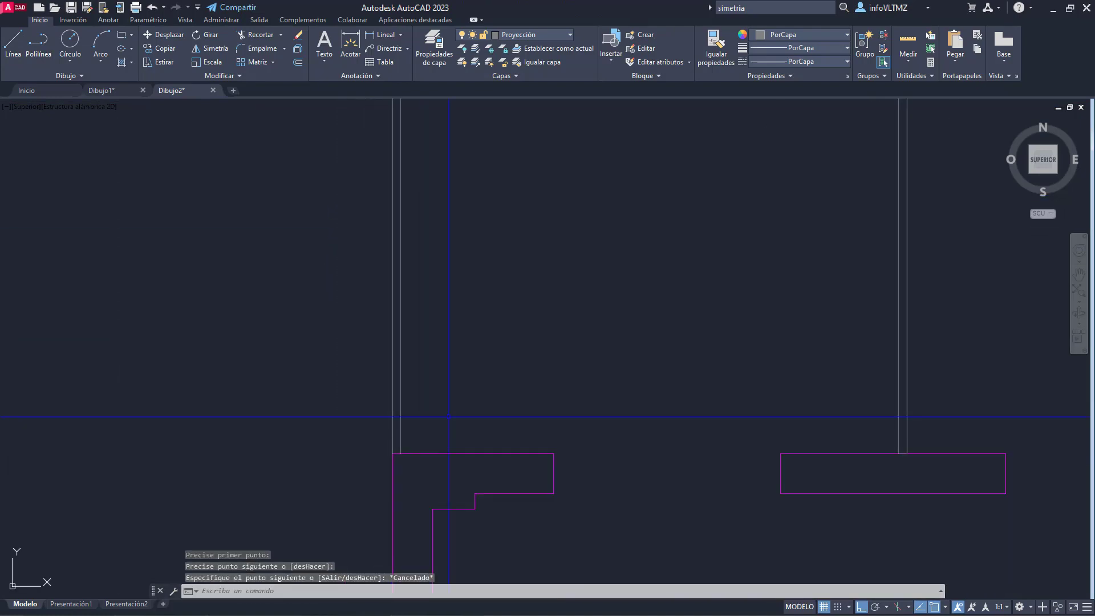
Step: Trim the inner vertical line above the projection's upper right inner corner and delete the leftover stub
{"action": "middle_click_drag", "start_coordinate": [750, 228], "coordinate": [426, 464]}
{"action": "scroll", "coordinate": [600, 245], "scroll_direction": "up", "scroll_amount": 4}
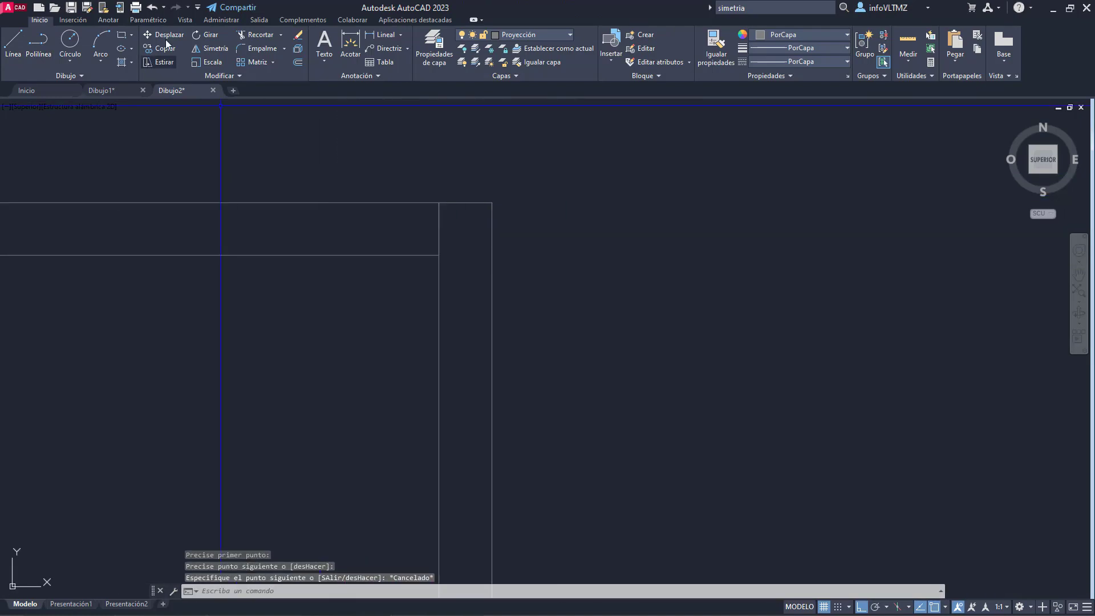
{"action": "left_click", "coordinate": [257, 34]}
{"action": "left_click", "coordinate": [446, 218]}
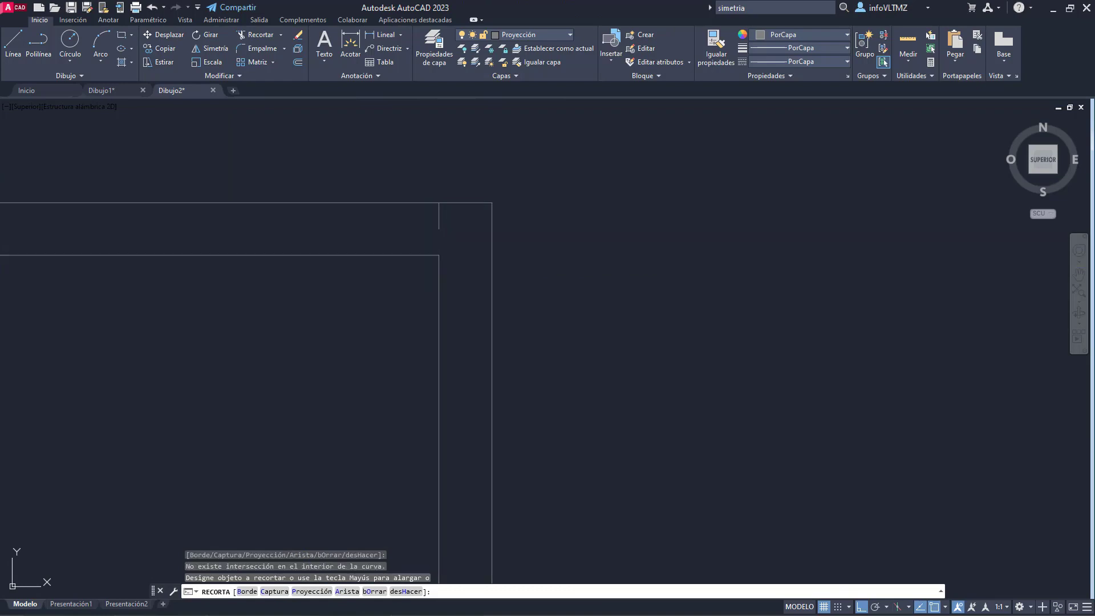
{"action": "key", "text": "Escape"}
{"action": "left_click", "coordinate": [412, 183]}
{"action": "left_click", "coordinate": [473, 245]}
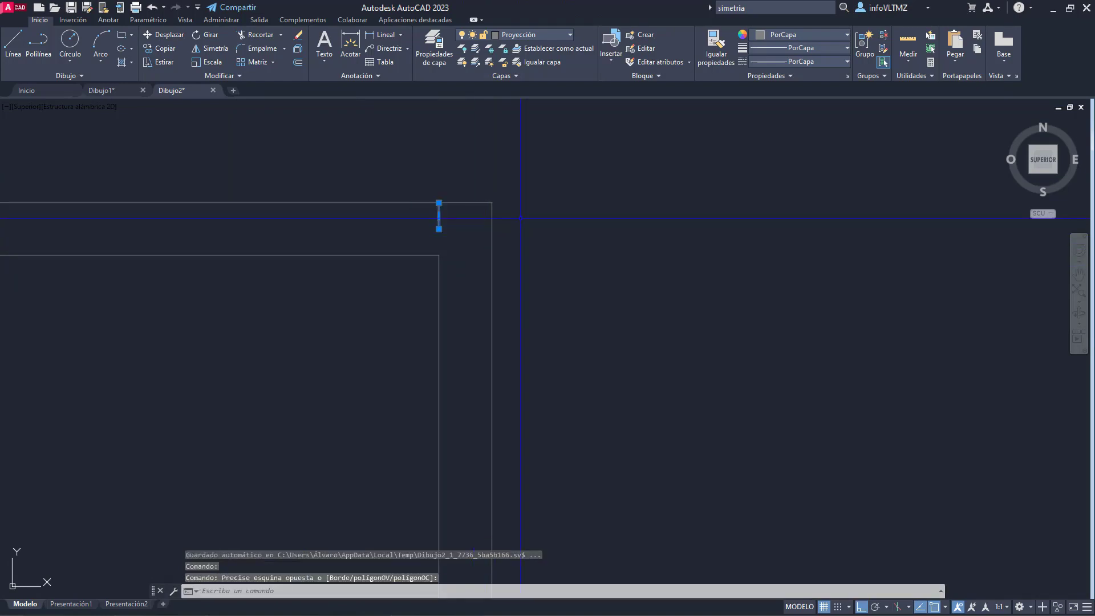
{"action": "key", "text": "Delete"}
Step: Turn the Imagen Salón layer back on and make Carpinterias the current layer
{"action": "scroll", "coordinate": [513, 301], "scroll_direction": "down", "scroll_amount": 5}
{"action": "mouse_move", "coordinate": [538, 359]}
{"action": "middle_mouse_down"}
{"action": "mouse_move", "coordinate": [512, 125]}
{"action": "mouse_move", "coordinate": [504, 214]}
{"action": "middle_mouse_up"}
{"action": "mouse_move", "coordinate": [632, 192]}
{"action": "middle_mouse_down"}
{"action": "mouse_move", "coordinate": [625, 247]}
{"action": "mouse_move", "coordinate": [613, 210]}
{"action": "middle_mouse_up"}
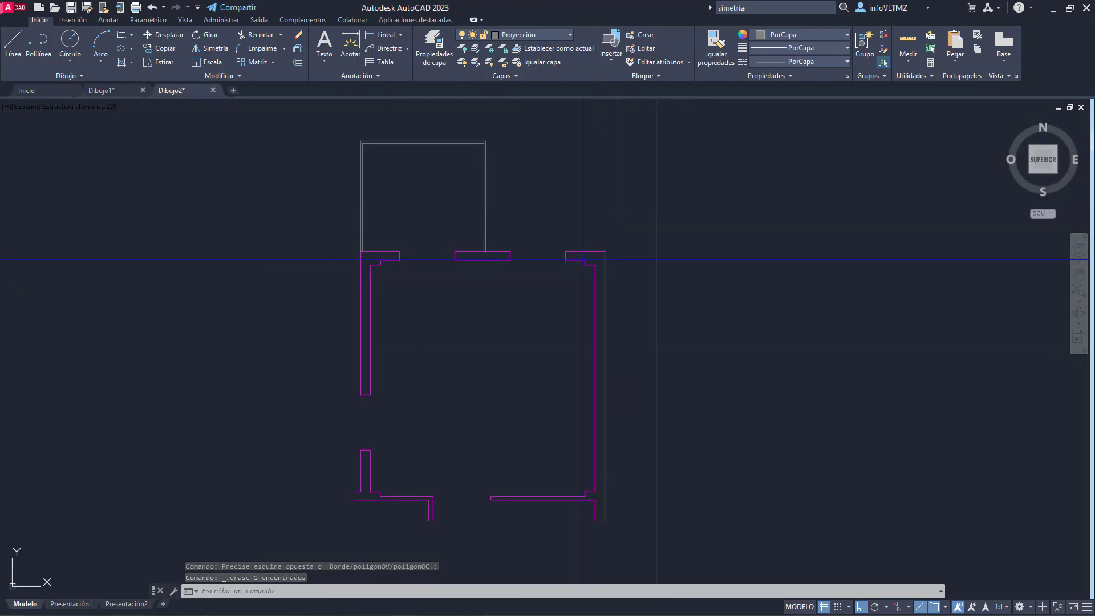
{"action": "scroll", "coordinate": [579, 249], "scroll_direction": "up", "scroll_amount": 6}
{"action": "middle_click_drag", "start_coordinate": [580, 248], "coordinate": [635, 264]}
{"action": "scroll", "coordinate": [460, 293], "scroll_direction": "down", "scroll_amount": 6}
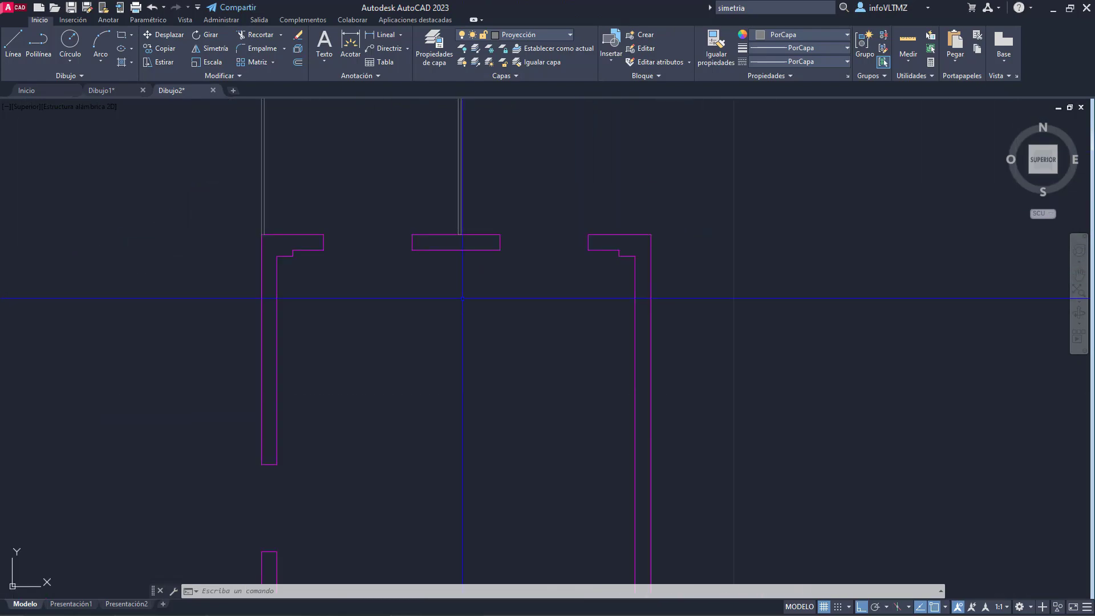
{"action": "middle_click_drag", "start_coordinate": [397, 312], "coordinate": [493, 282]}
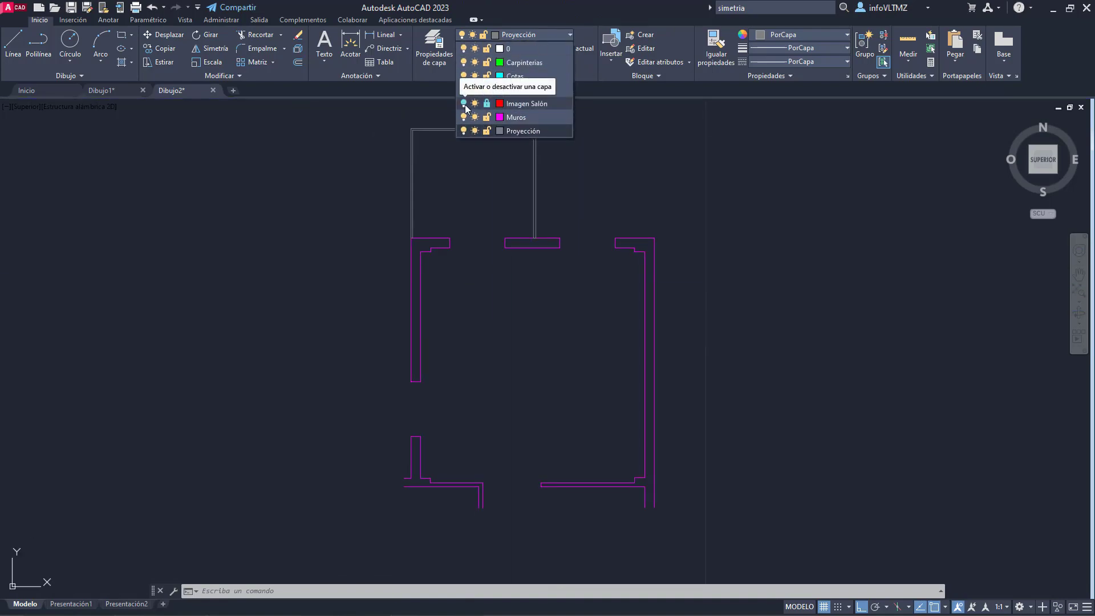
{"action": "left_click", "coordinate": [464, 103]}
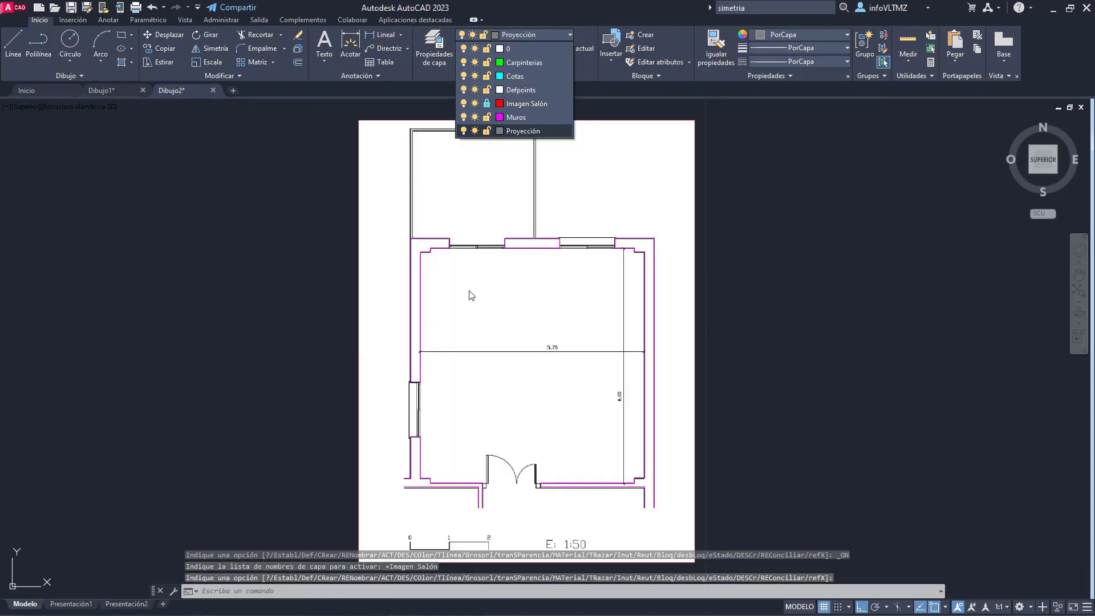
{"action": "left_click", "coordinate": [511, 35]}
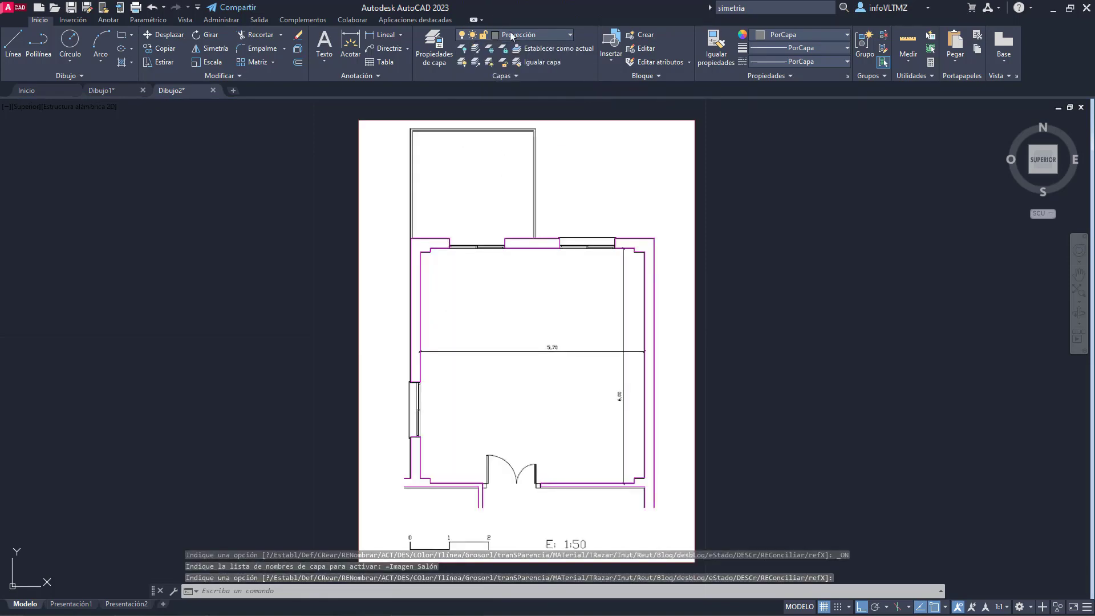
{"action": "left_click", "coordinate": [511, 35]}
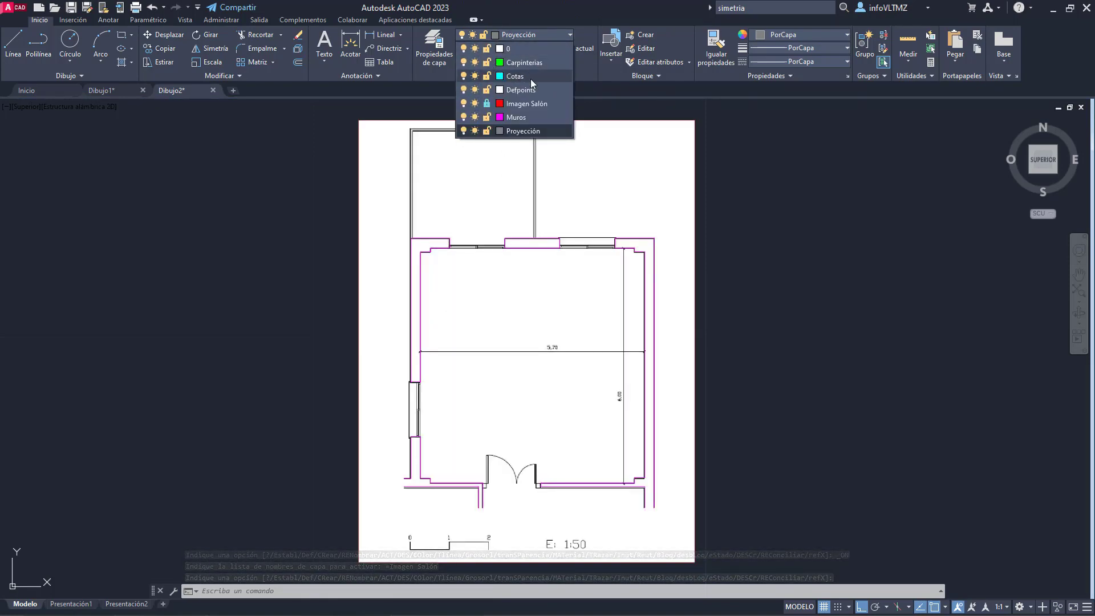
{"action": "left_click", "coordinate": [523, 62]}
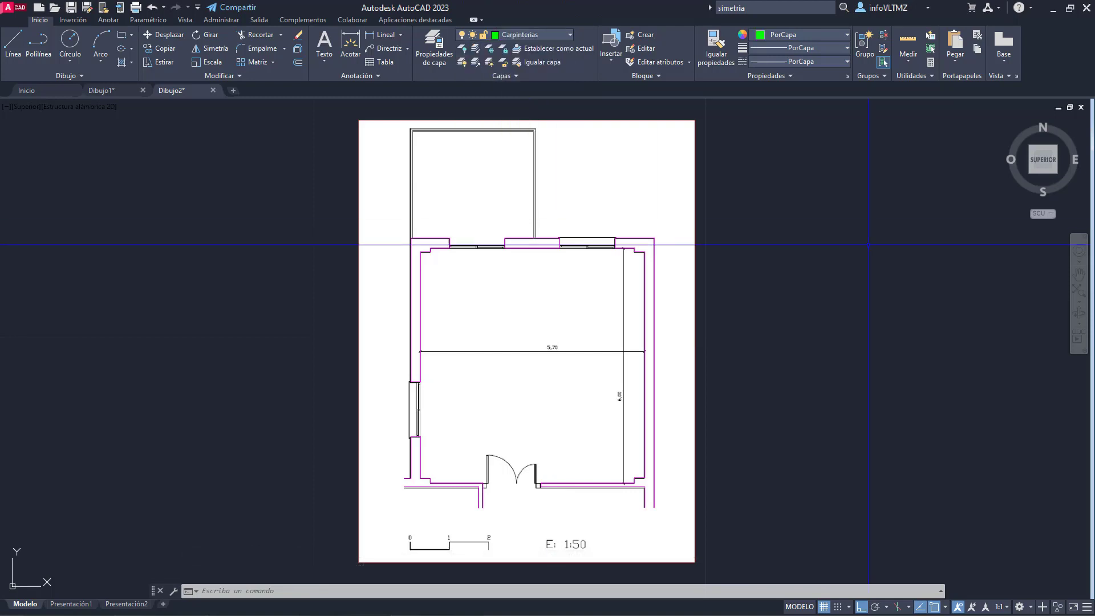
{"action": "left_click", "coordinate": [562, 32]}
{"action": "key", "text": "Escape"}
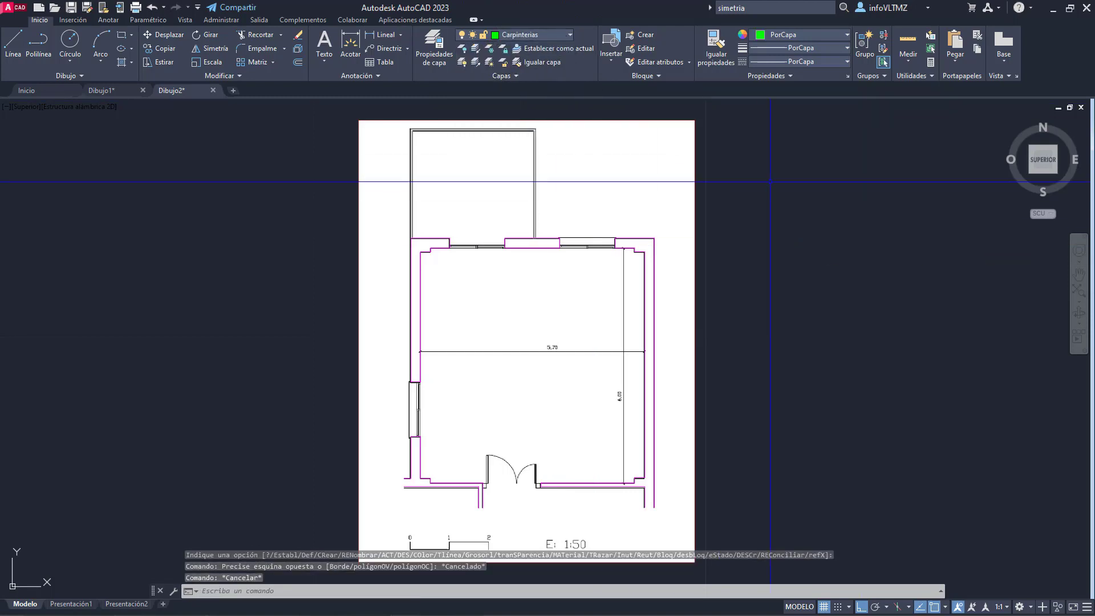
Step: Draw the window frame outline in the left wall opening as a 0.08 wide polyline rectangle between the jambs, flush with the room side
{"action": "type", "text": "pol"}
{"action": "key", "text": "Return"}
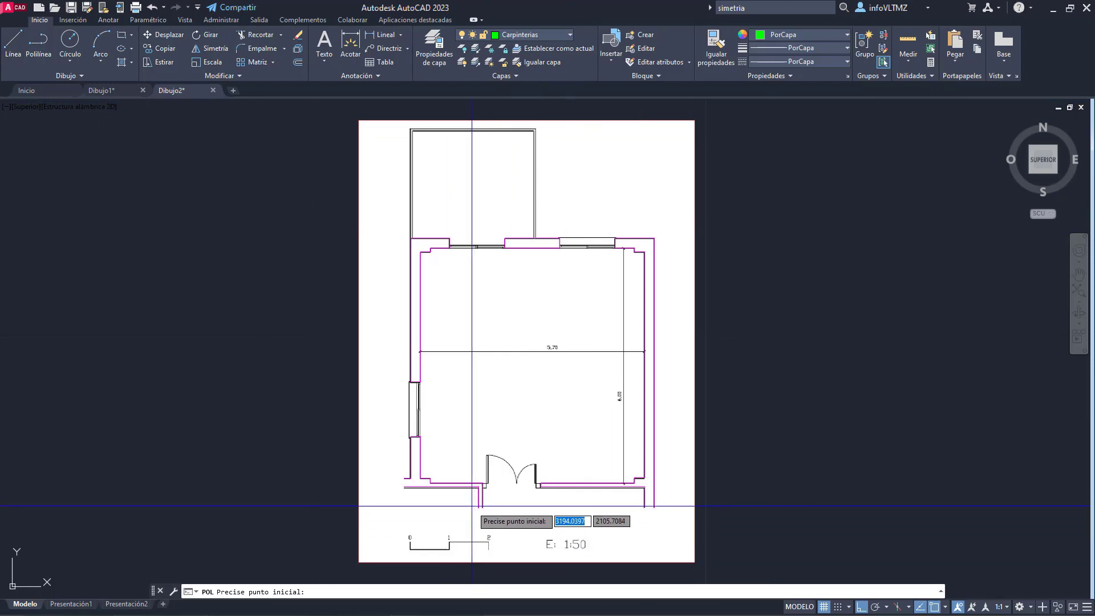
{"action": "scroll", "coordinate": [425, 499], "scroll_direction": "up", "scroll_amount": 6}
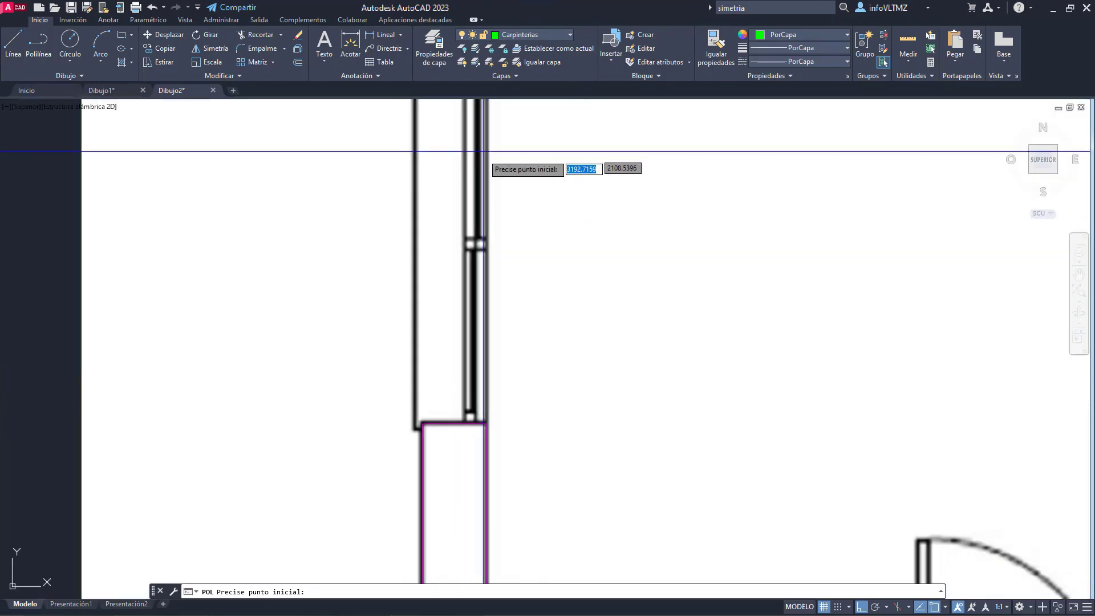
{"action": "middle_click_drag", "start_coordinate": [483, 164], "coordinate": [479, 315]}
{"action": "middle_click_drag", "start_coordinate": [461, 220], "coordinate": [465, 166]}
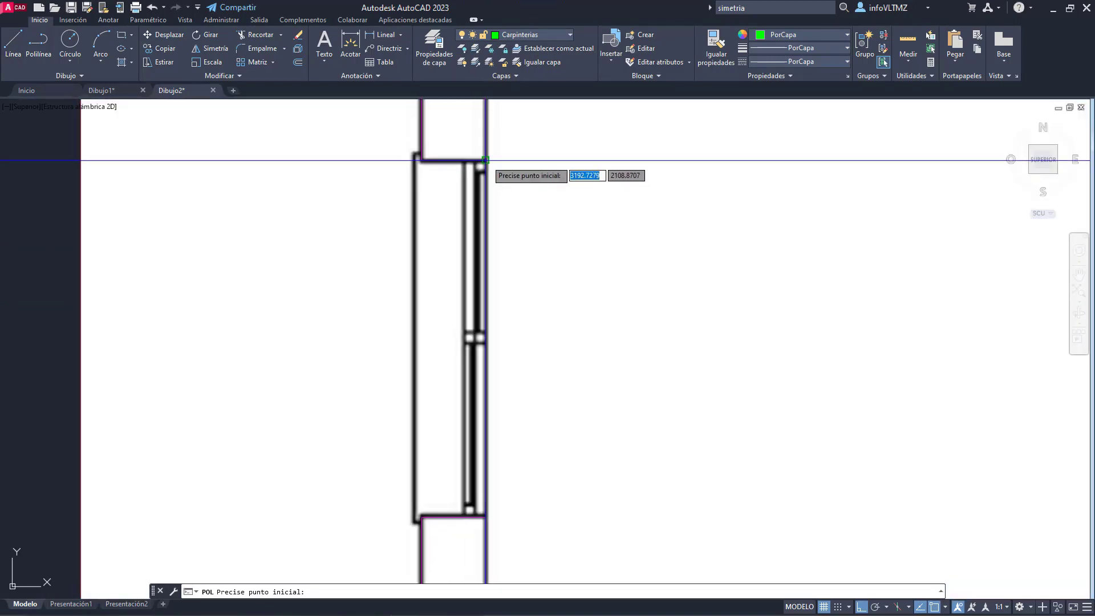
{"action": "left_click", "coordinate": [486, 160]}
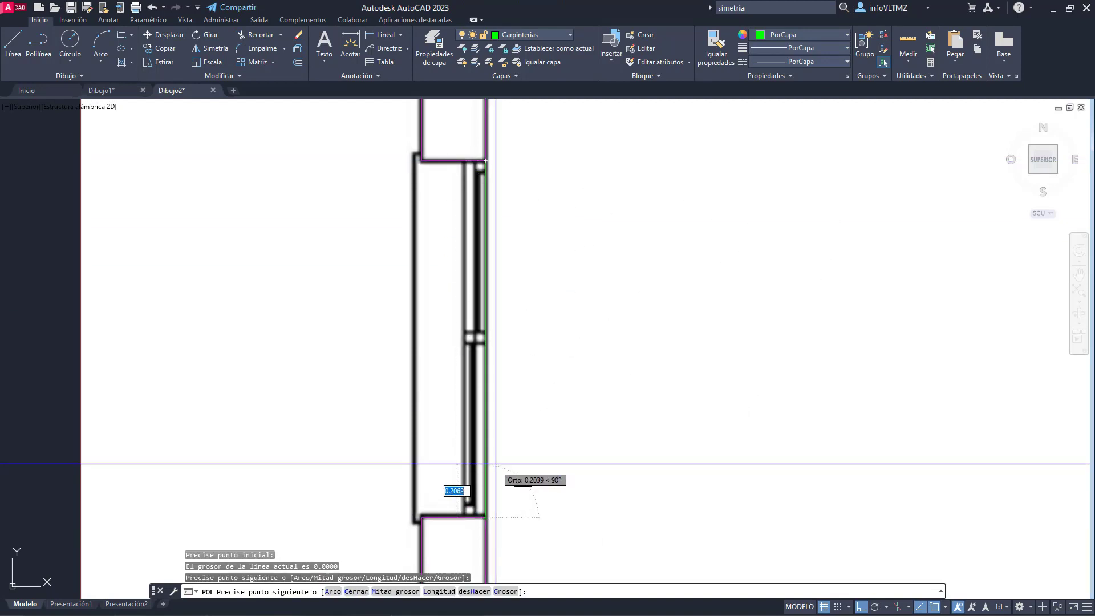
{"action": "left_click", "coordinate": [485, 517]}
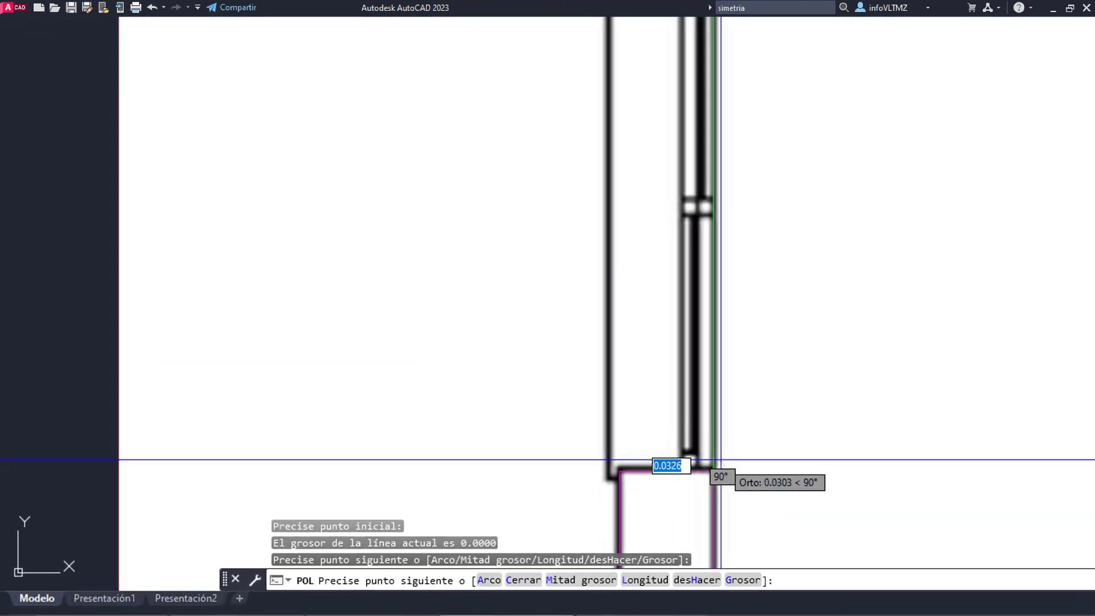
{"action": "type", "text": "0"}
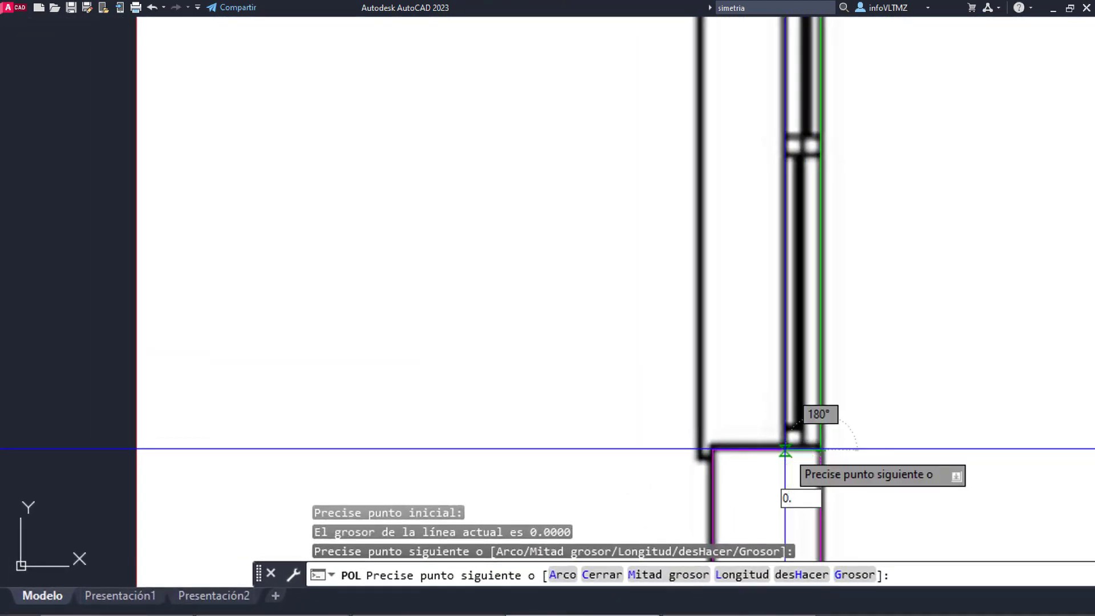
{"action": "type", "text": ".08"}
{"action": "key", "text": "Return"}
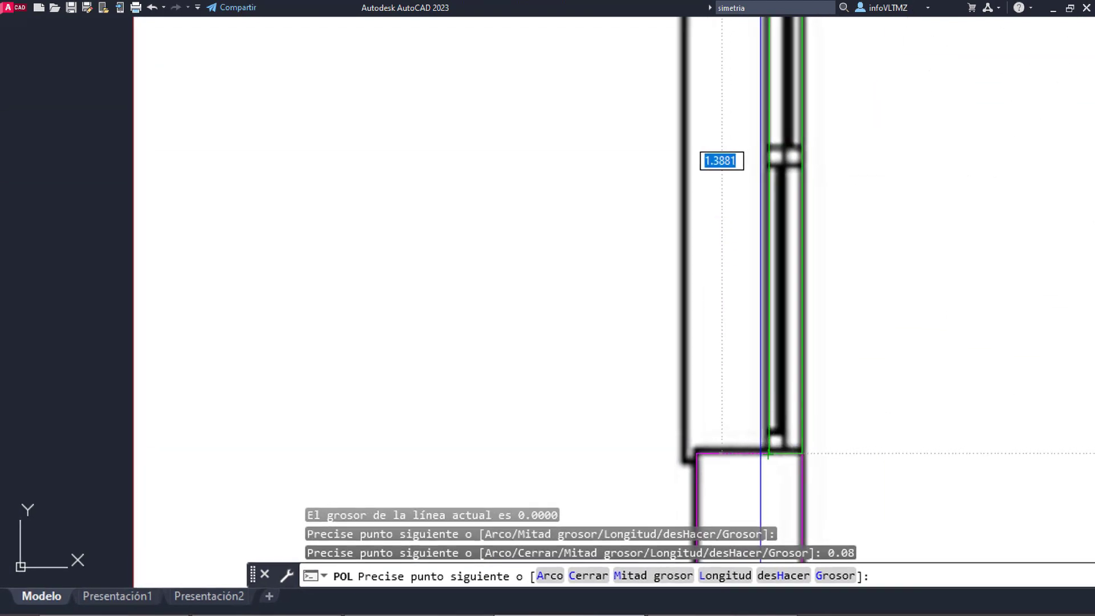
{"action": "key", "text": "Escape"}
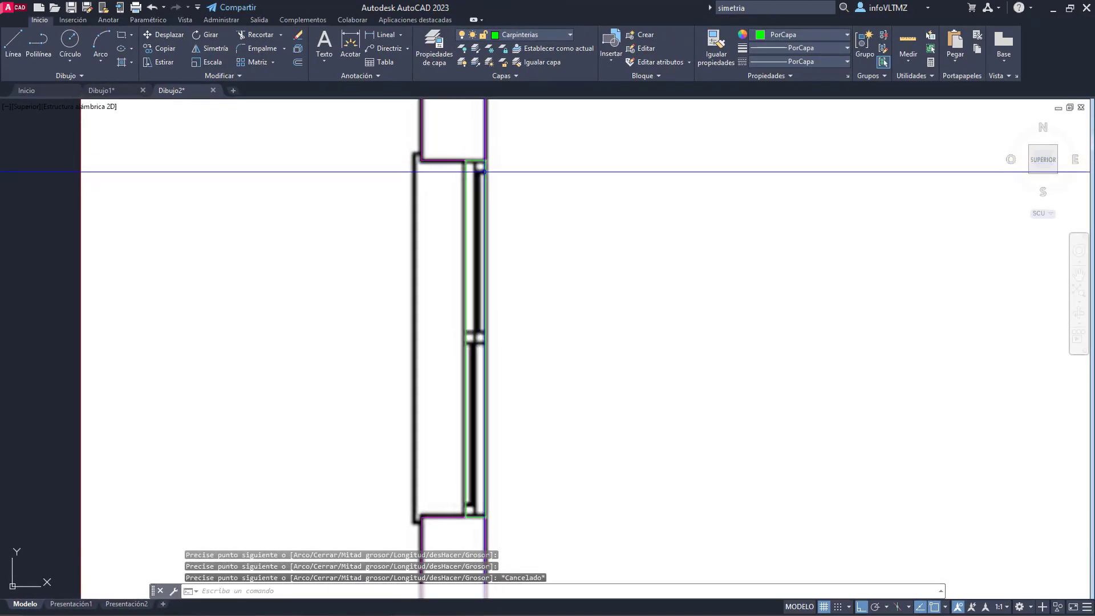
Step: Turn off the Imagen Salón layer and draw a vertical polyline through the window frame between the midpoints of its short ends
{"action": "left_click", "coordinate": [542, 35]}
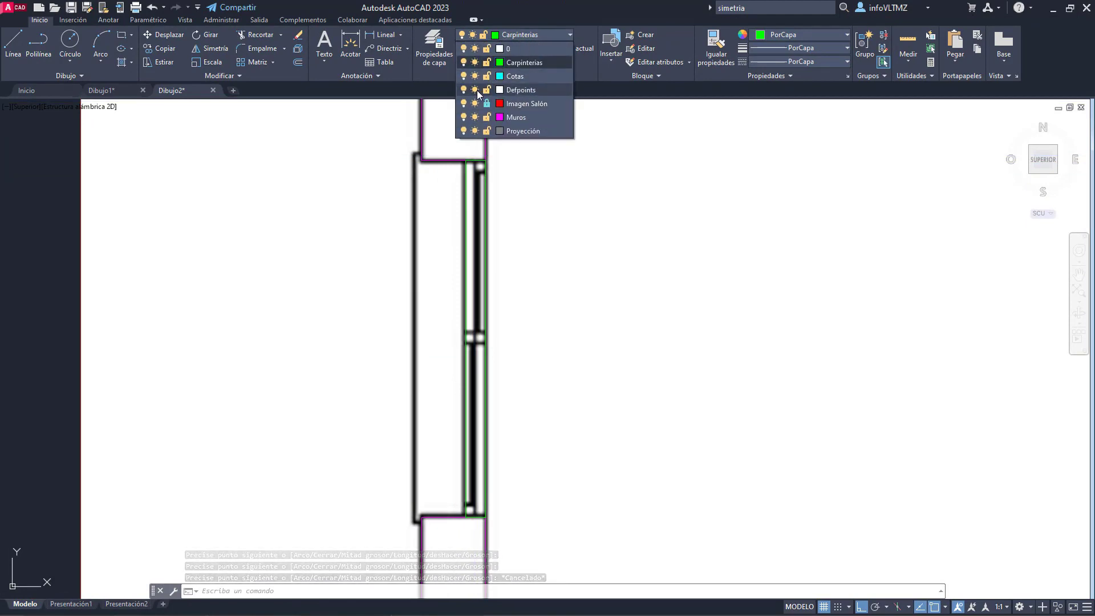
{"action": "left_click", "coordinate": [463, 104]}
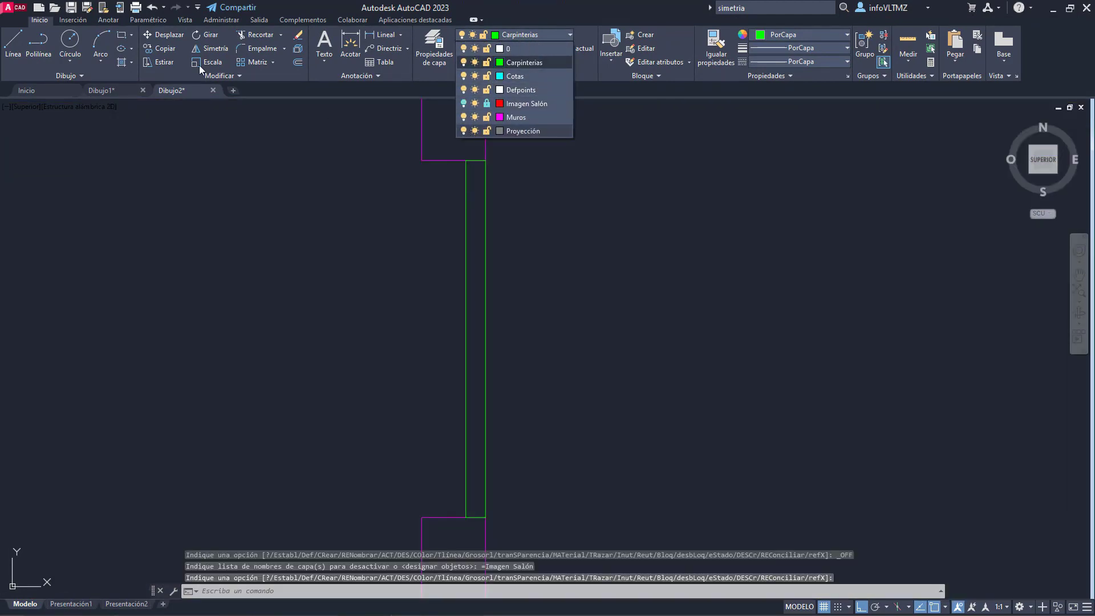
{"action": "left_click", "coordinate": [40, 49]}
{"action": "left_click", "coordinate": [475, 160]}
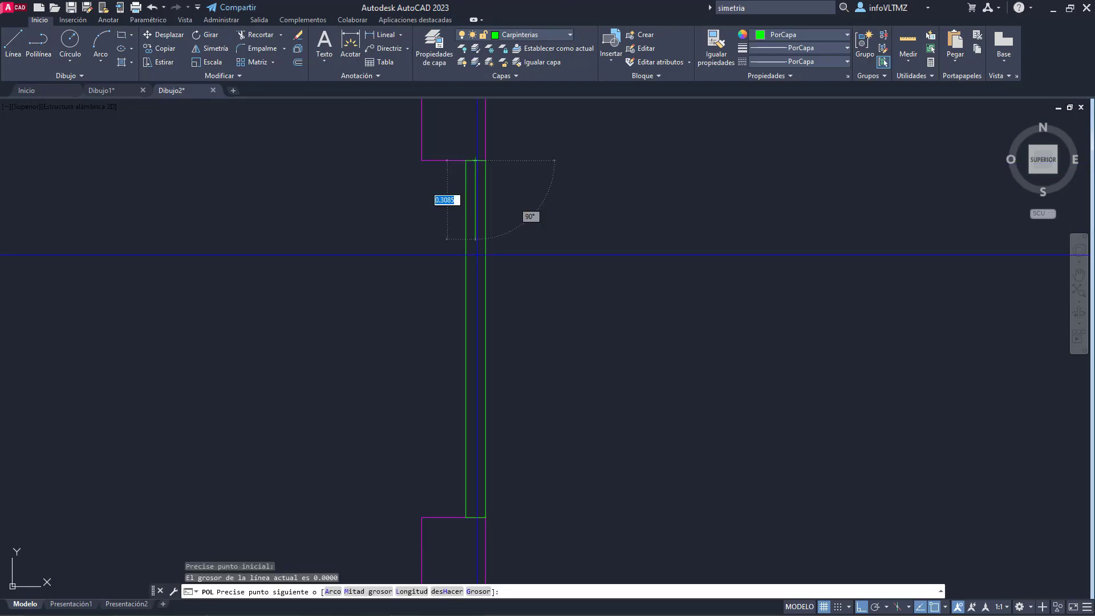
{"action": "left_click", "coordinate": [475, 518]}
{"action": "key", "text": "Escape"}
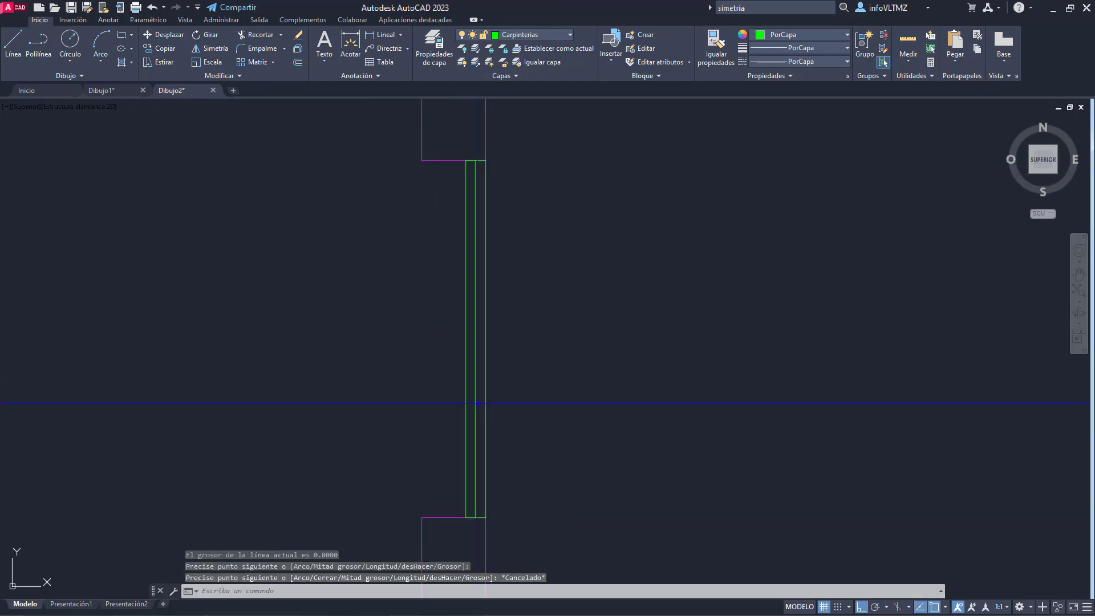
Step: Draw a horizontal polyline across the full width of the window frame at the midpoint of its vertical centre line
{"action": "key", "text": "Return"}
{"action": "scroll", "coordinate": [473, 323], "scroll_direction": "up", "scroll_amount": 8}
{"action": "left_click", "coordinate": [474, 323]}
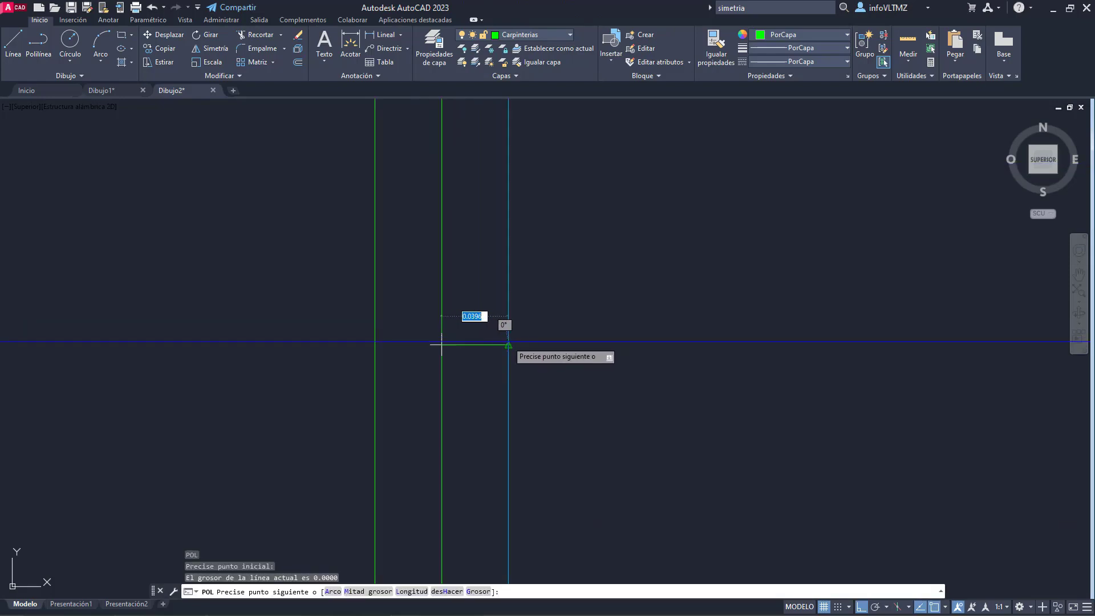
{"action": "left_click", "coordinate": [508, 345]}
{"action": "left_click", "coordinate": [375, 344]}
{"action": "key", "text": "Escape"}
{"action": "scroll", "coordinate": [477, 343], "scroll_direction": "down", "scroll_amount": 8}
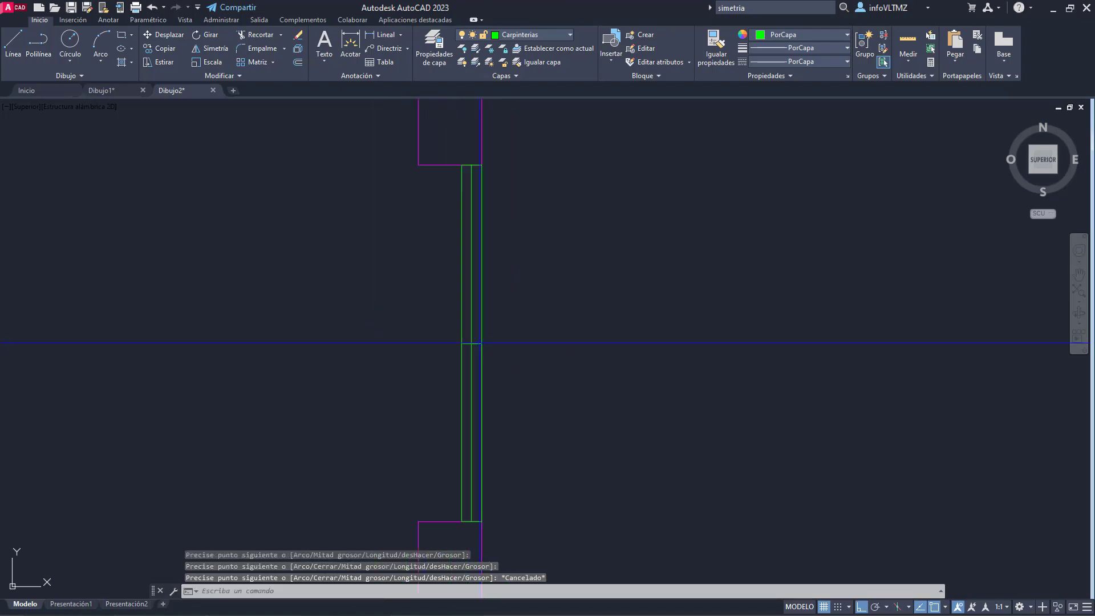
{"action": "scroll", "coordinate": [480, 343], "scroll_direction": "down", "scroll_amount": 3}
{"action": "scroll", "coordinate": [485, 341], "scroll_direction": "up", "scroll_amount": 3}
Step: Turn the Imagen Salón layer on and draw the 0.04 deep stile in the room-side half of the frame at the upper jamb
{"action": "left_click", "coordinate": [498, 34]}
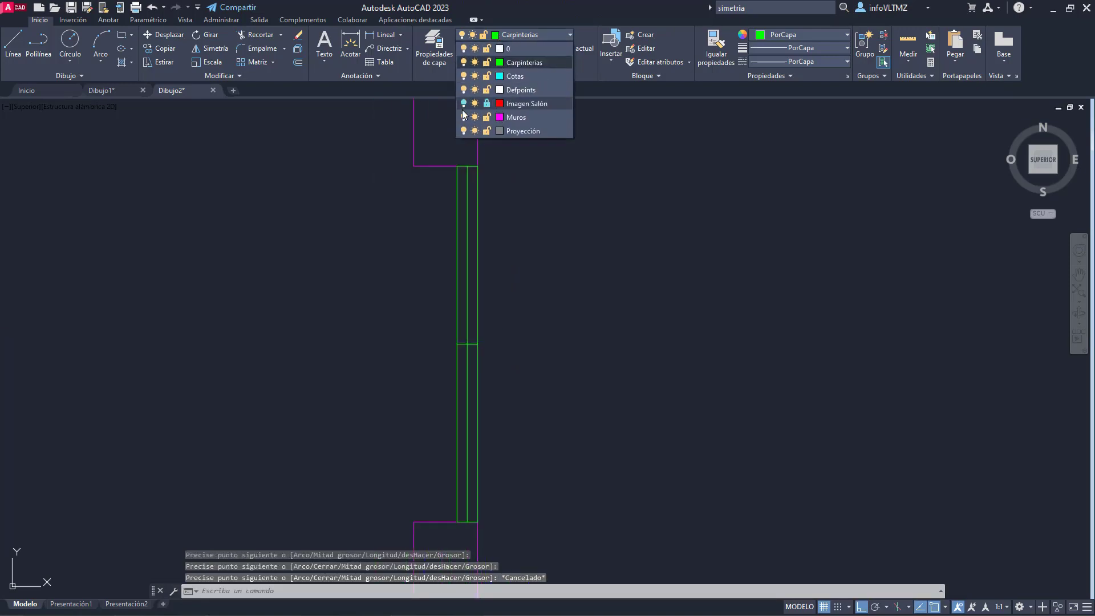
{"action": "left_click", "coordinate": [463, 103]}
{"action": "key", "text": "Escape"}
{"action": "mouse_move", "coordinate": [510, 341]}
{"action": "middle_mouse_down"}
{"action": "mouse_move", "coordinate": [505, 246]}
{"action": "mouse_move", "coordinate": [495, 295]}
{"action": "middle_mouse_up"}
{"action": "scroll", "coordinate": [472, 129], "scroll_direction": "up", "scroll_amount": 8}
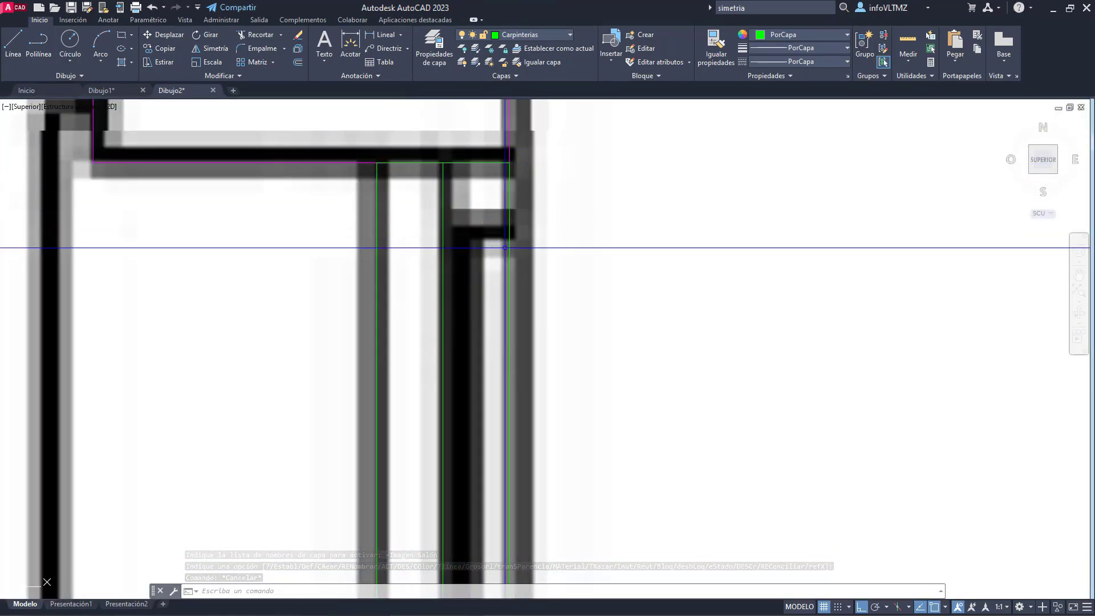
{"action": "left_click", "coordinate": [38, 45]}
{"action": "left_click", "coordinate": [509, 162]}
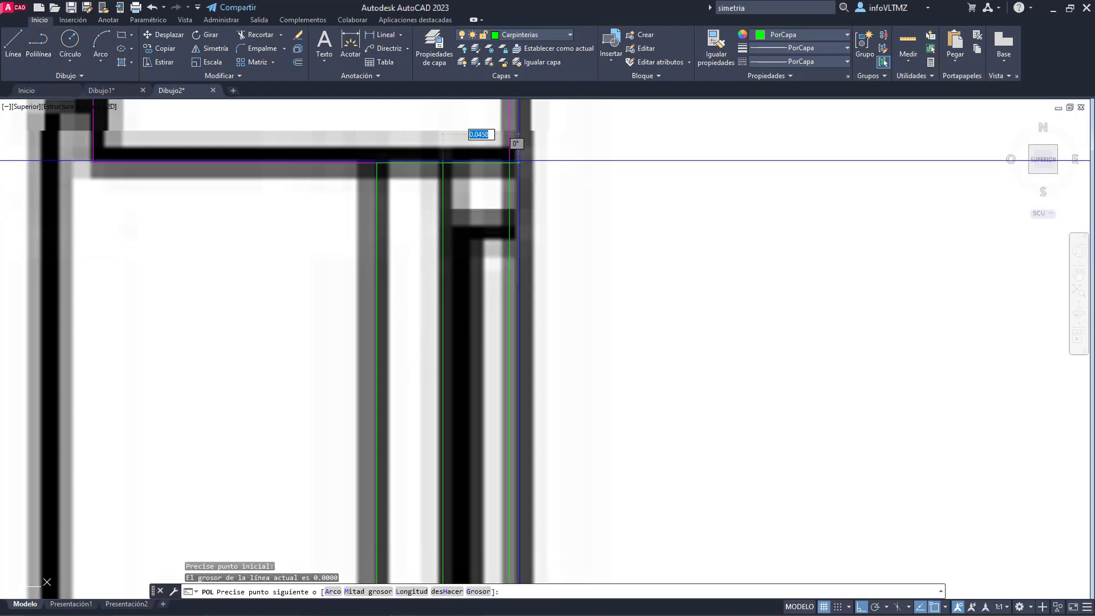
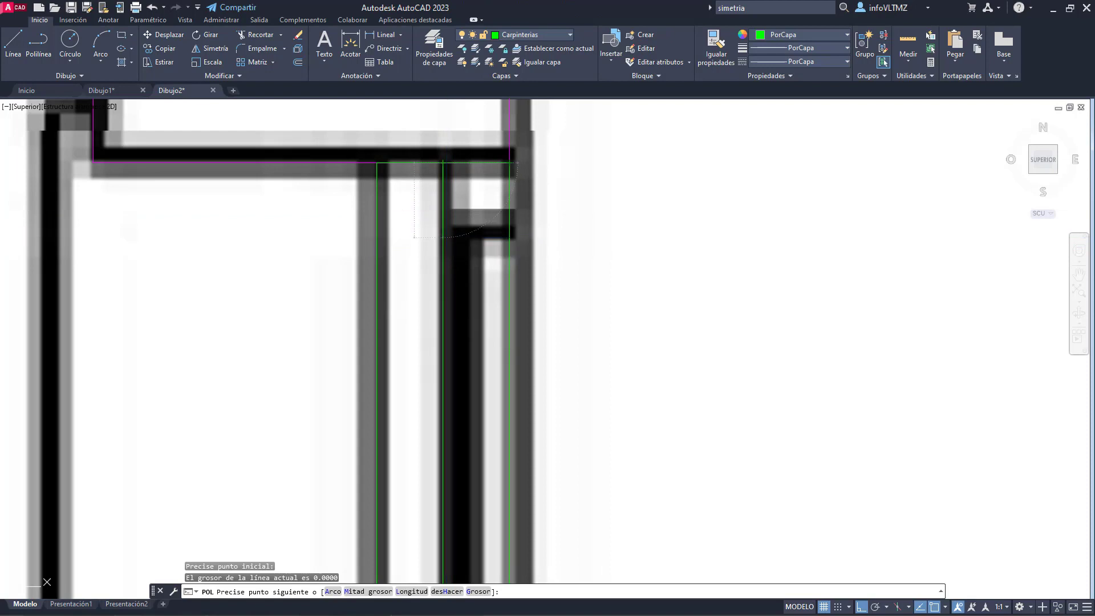
{"action": "type", "text": "0.04"}
{"action": "key", "text": "Return"}
{"action": "left_click", "coordinate": [445, 233]}
{"action": "key", "text": "Escape"}
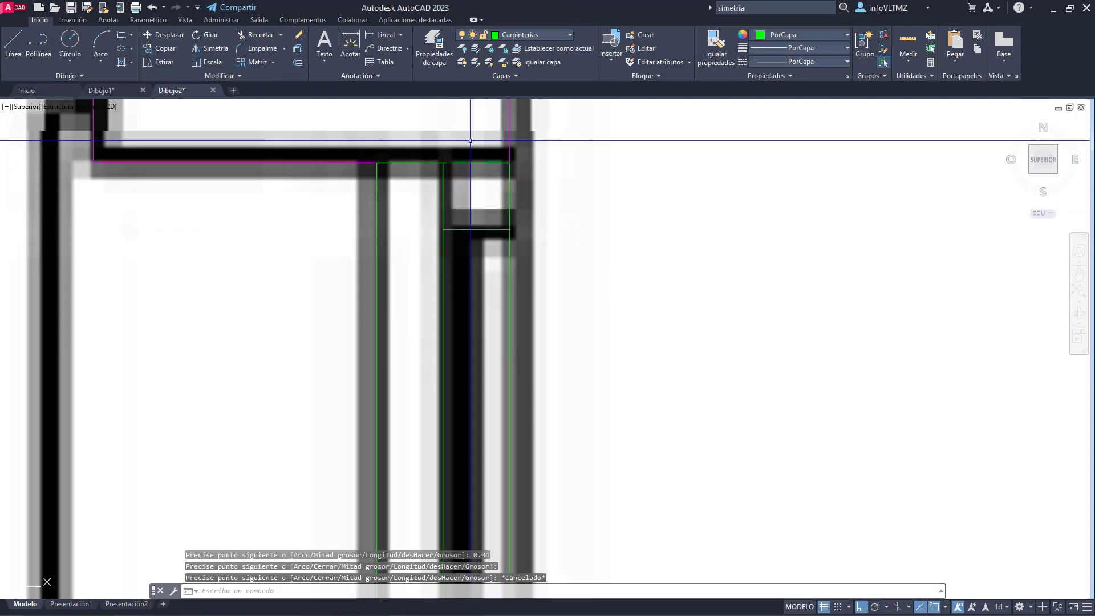
Step: Draw the matching 0.04 deep stile in the outer half of the frame at the lower jamb
{"action": "scroll", "coordinate": [470, 141], "scroll_direction": "down", "scroll_amount": 8}
{"action": "middle_click_drag", "start_coordinate": [472, 517], "coordinate": [486, 407]}
{"action": "scroll", "coordinate": [486, 407], "scroll_direction": "up", "scroll_amount": 4}
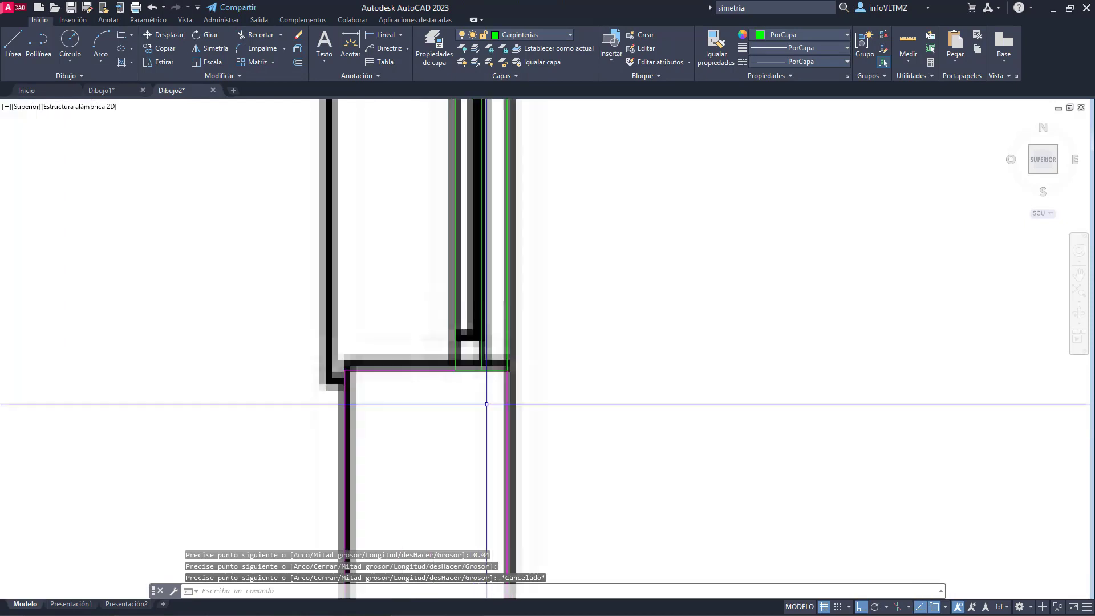
{"action": "scroll", "coordinate": [472, 373], "scroll_direction": "up", "scroll_amount": 3}
{"action": "key", "text": "Return"}
{"action": "left_click", "coordinate": [429, 366]}
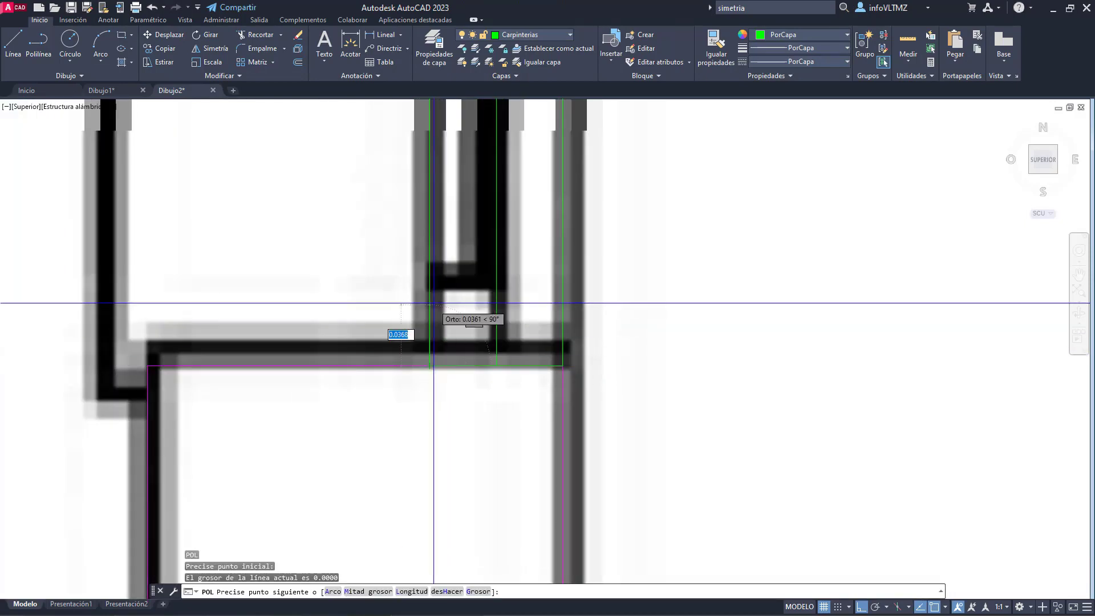
{"action": "type", "text": "0.04"}
{"action": "key", "text": "Return"}
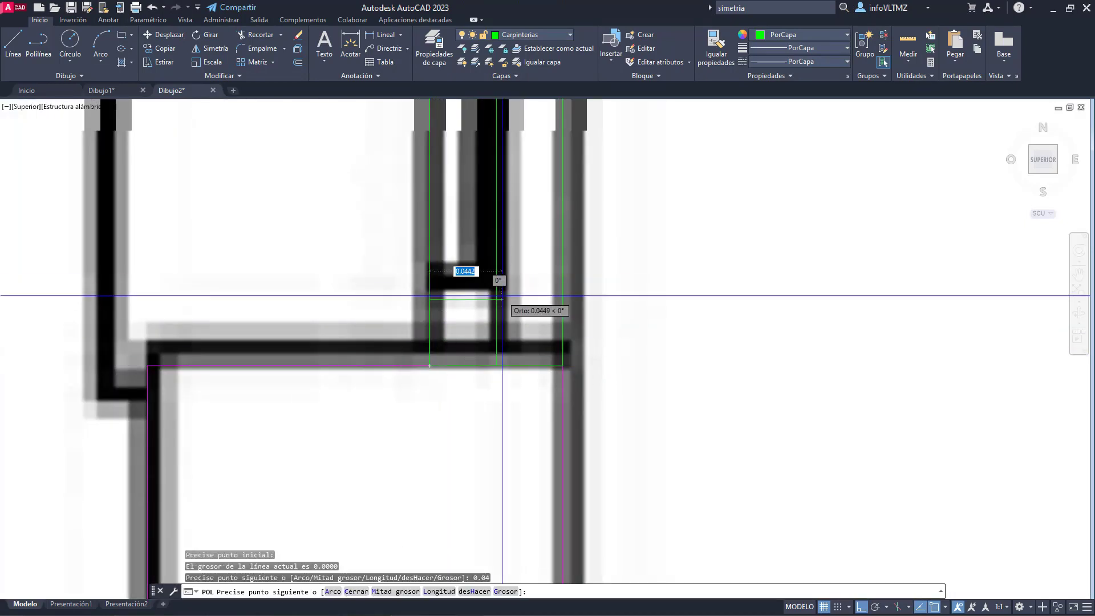
{"action": "key", "text": "Escape"}
{"action": "scroll", "coordinate": [489, 325], "scroll_direction": "down", "scroll_amount": 4}
{"action": "scroll", "coordinate": [465, 171], "scroll_direction": "down", "scroll_amount": 2}
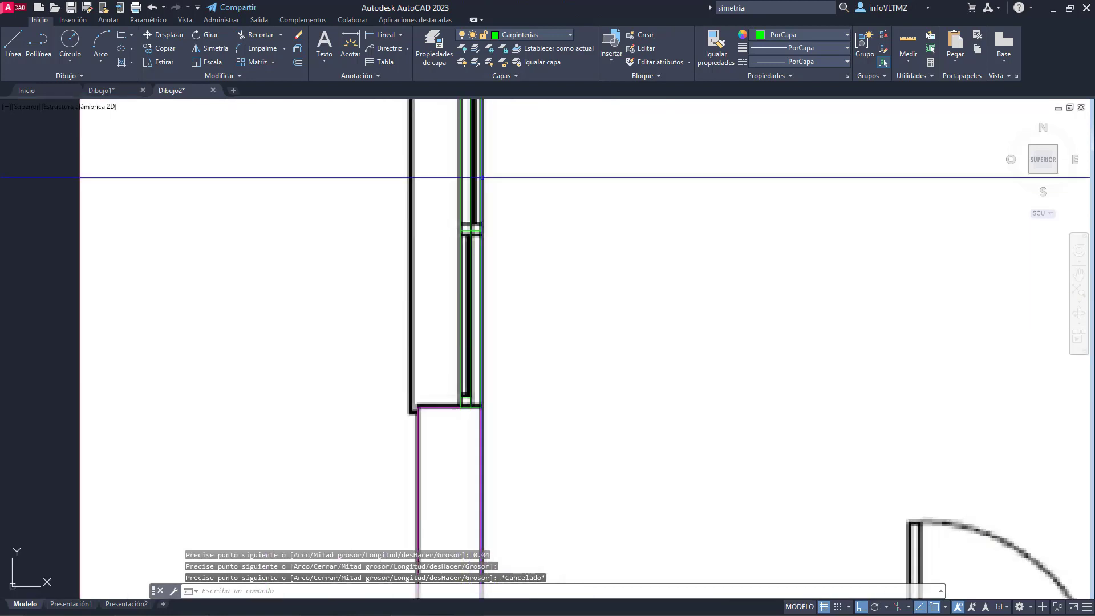
Step: Turn off the Imagen Salón layer and draw a 0.08 by 0.04 polyline rectangle centred on the window's horizontal middle line
{"action": "scroll", "coordinate": [409, 196], "scroll_direction": "up", "scroll_amount": 8}
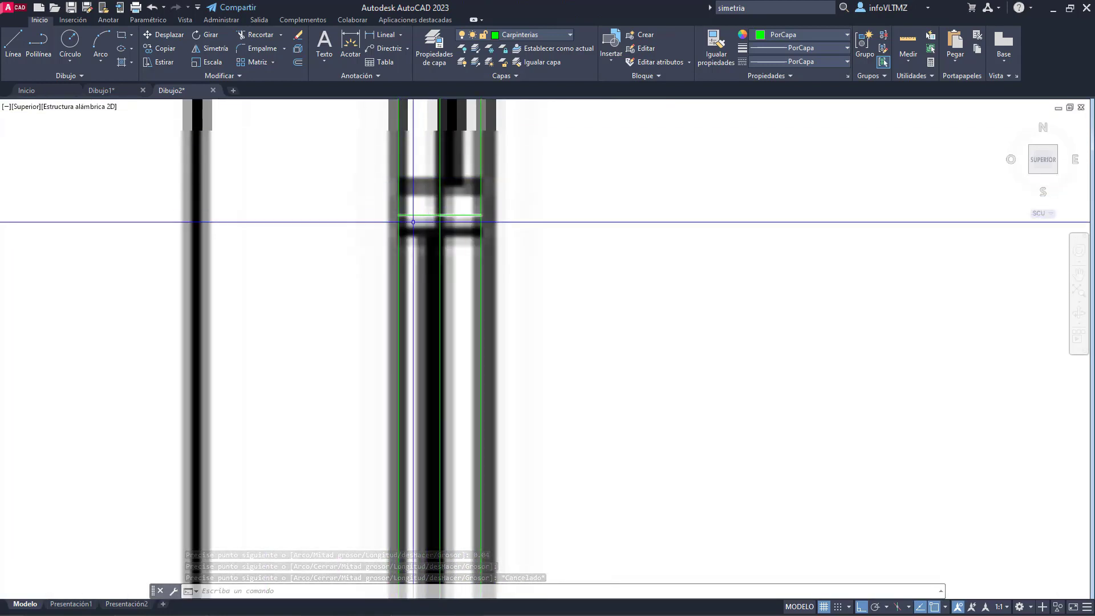
{"action": "left_click", "coordinate": [521, 35]}
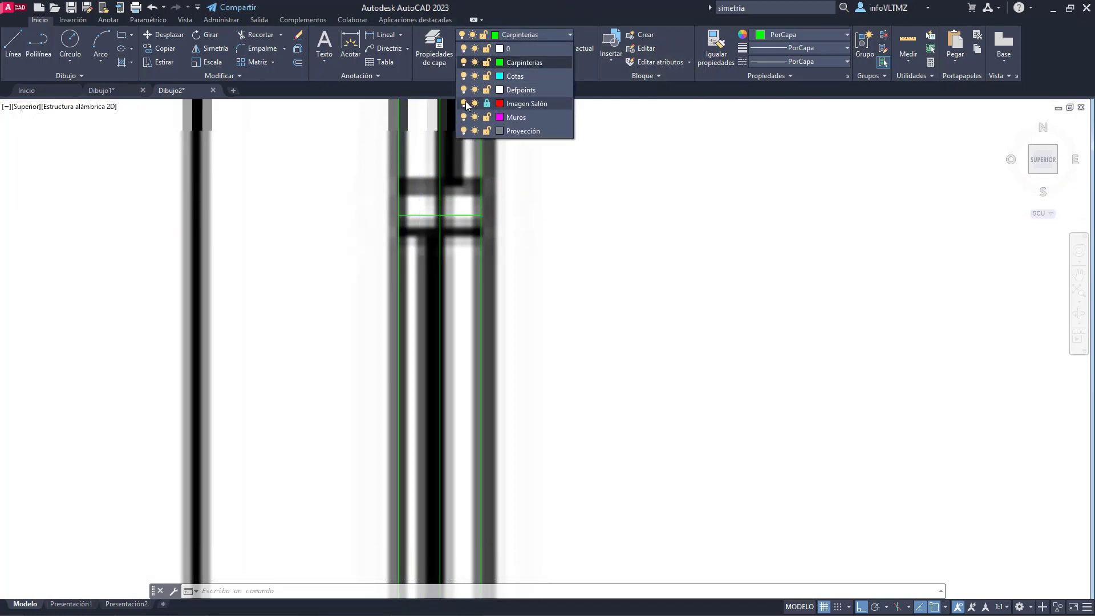
{"action": "left_click", "coordinate": [465, 103]}
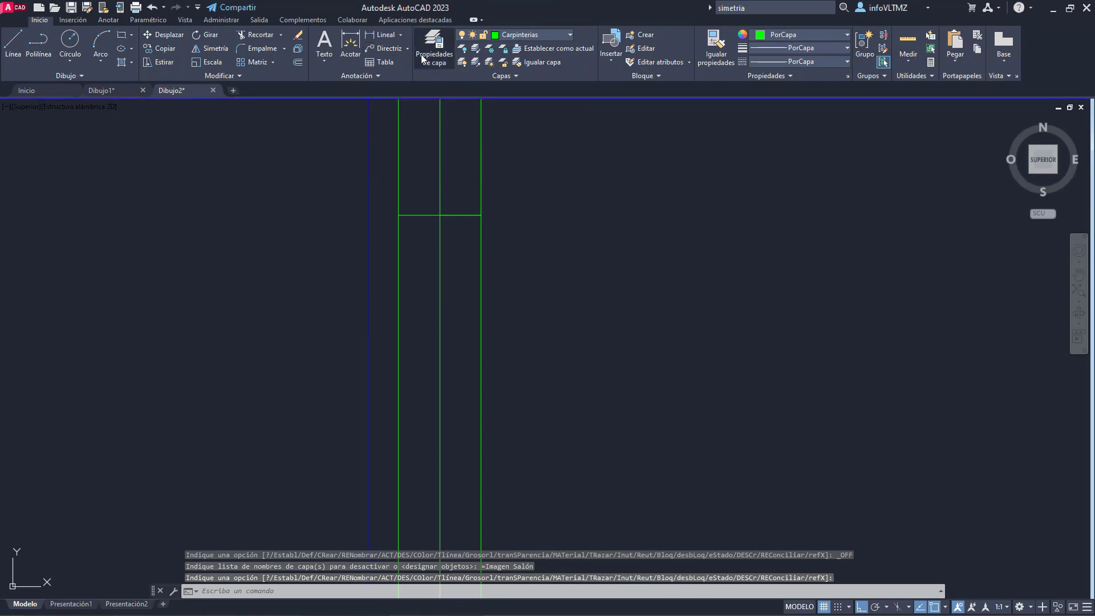
{"action": "left_click", "coordinate": [37, 47]}
{"action": "left_click", "coordinate": [398, 215]}
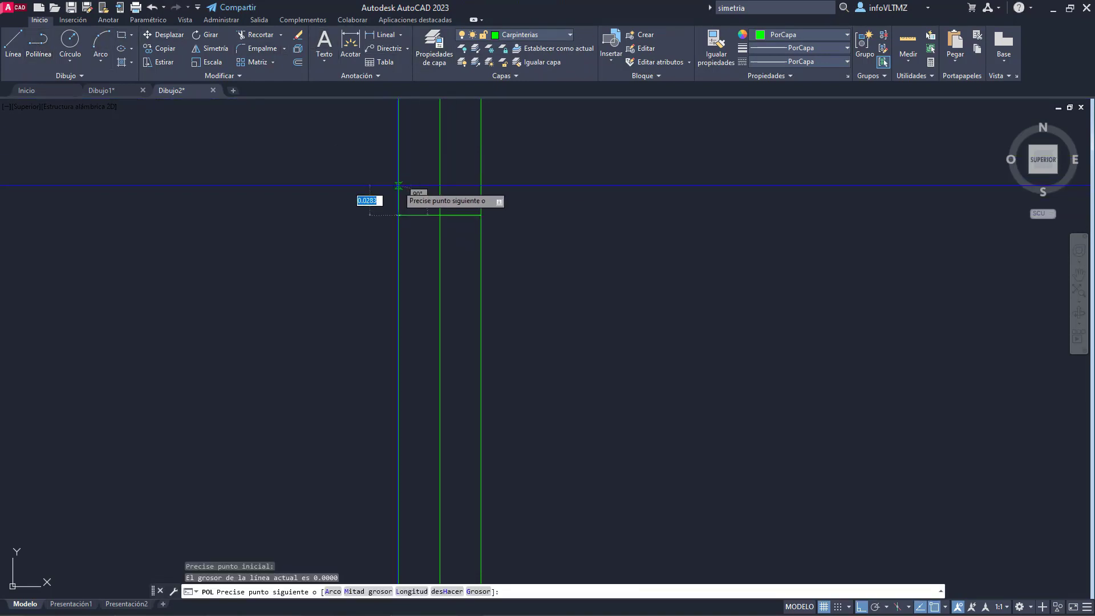
{"action": "type", "text": "0"}
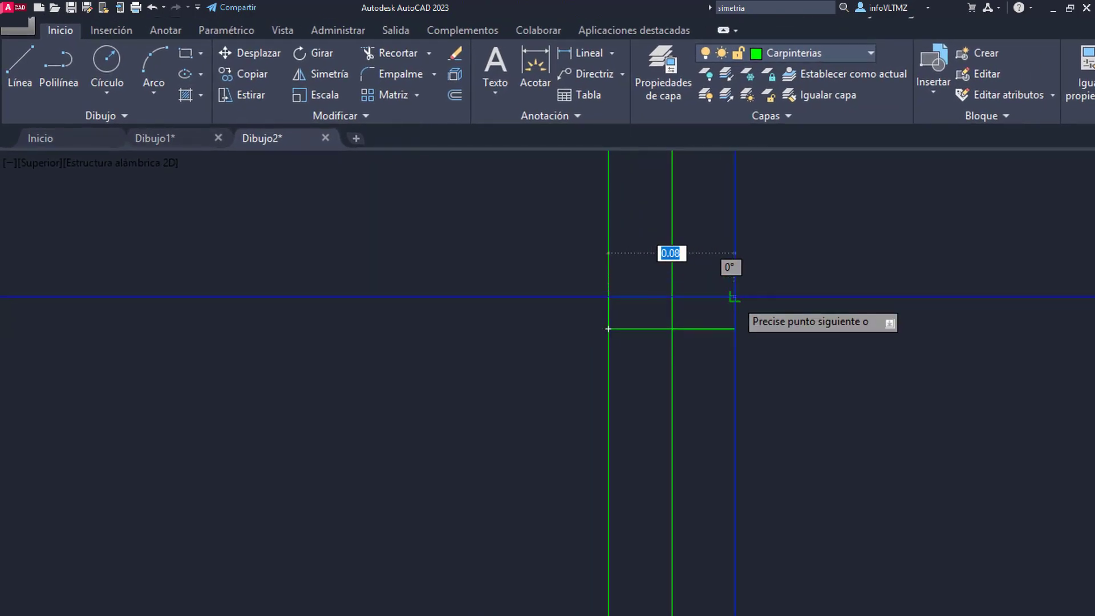
{"action": "left_click", "coordinate": [734, 296]}
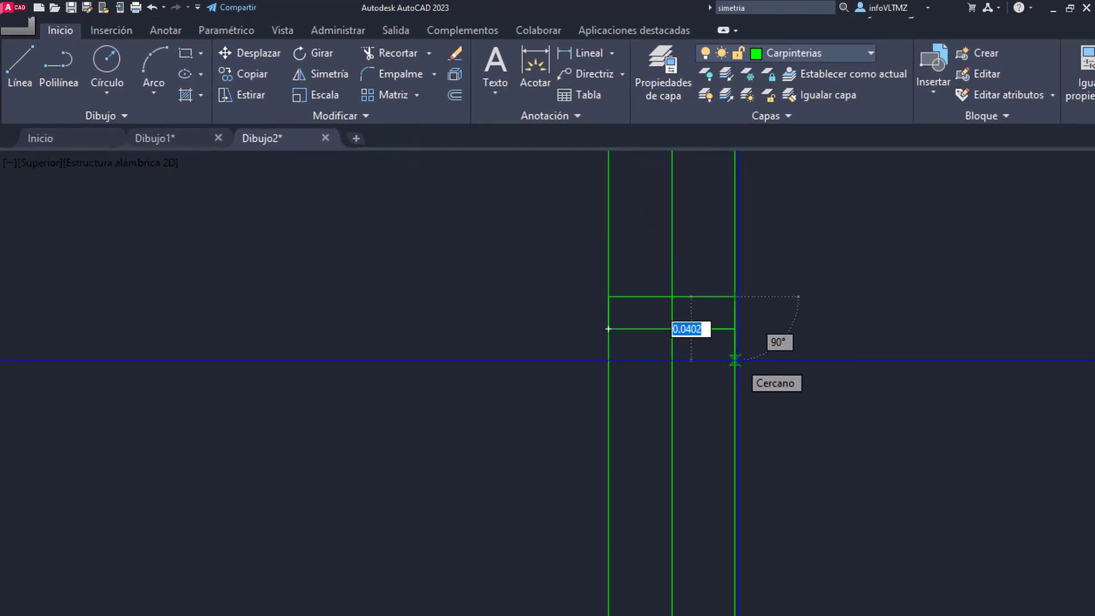
{"action": "left_click", "coordinate": [735, 360]}
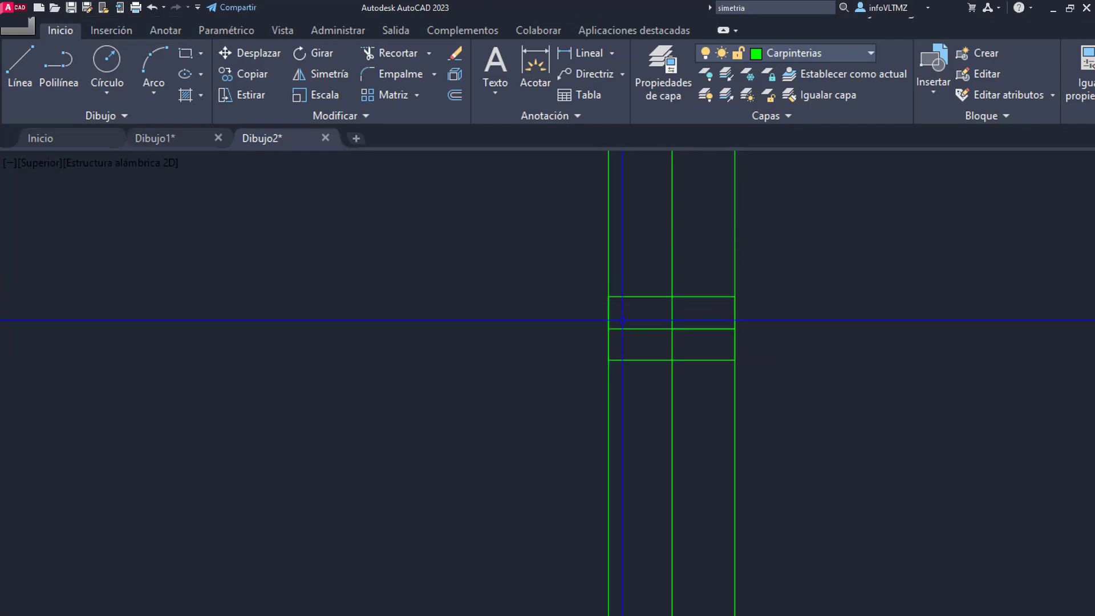
Step: Delete the horizontal middle line inside the window's central rectangle
{"action": "left_click", "coordinate": [750, 340]}
{"action": "key", "text": "Delete"}
{"action": "scroll", "coordinate": [700, 331], "scroll_direction": "up", "scroll_amount": 1}
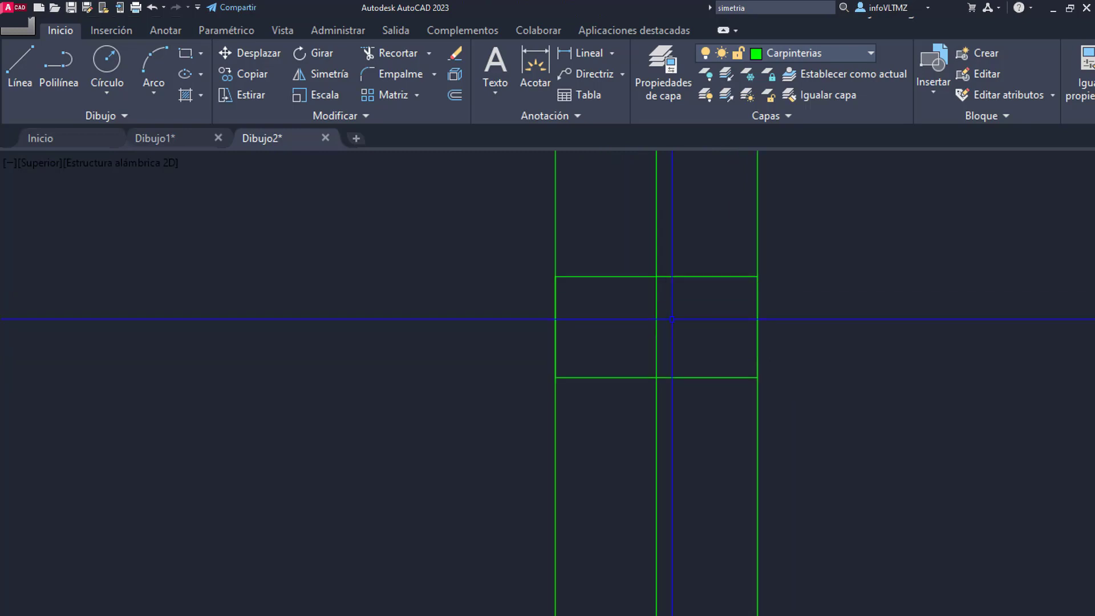
{"action": "scroll", "coordinate": [686, 358], "scroll_direction": "down", "scroll_amount": 5}
{"action": "middle_click_drag", "start_coordinate": [682, 204], "coordinate": [688, 252]}
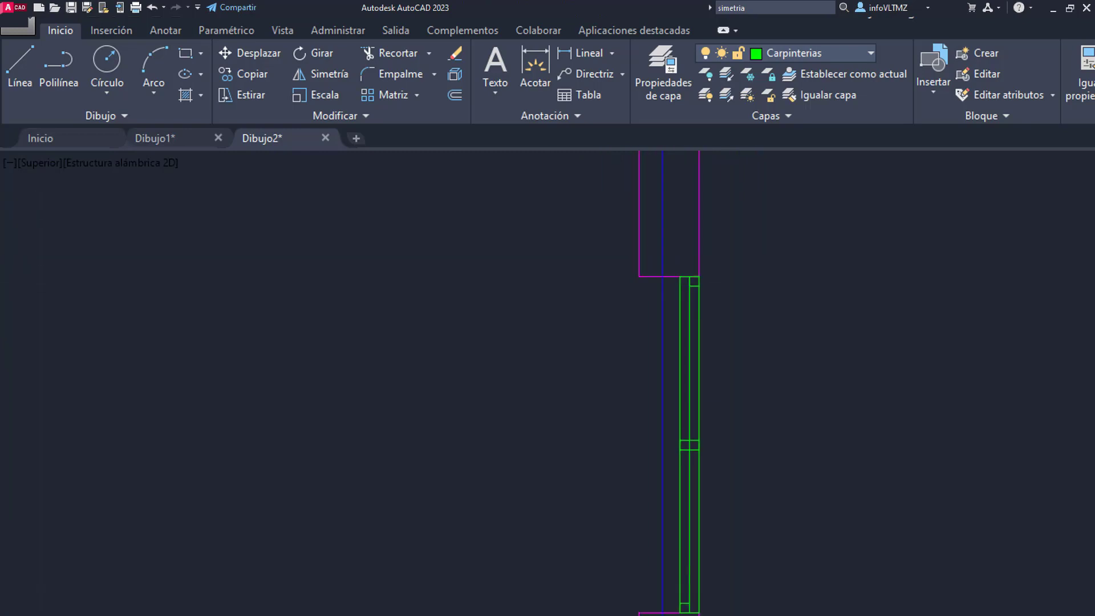
{"action": "scroll", "coordinate": [667, 305], "scroll_direction": "down", "scroll_amount": 2}
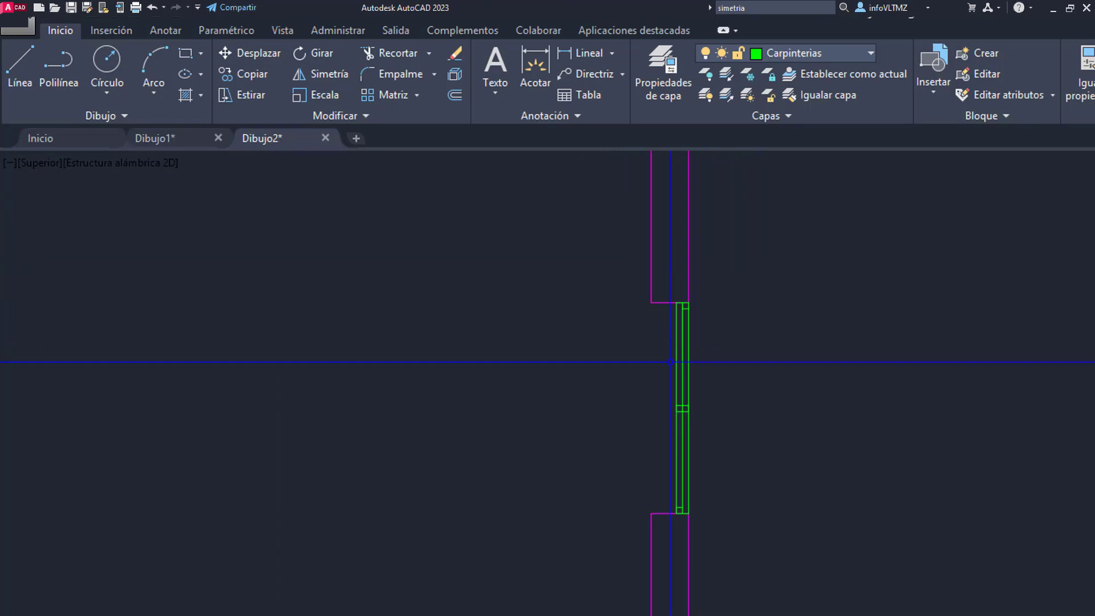
Step: Turn the Imagen Salón layer on to compare the window with the image, and turn it off again
{"action": "left_click", "coordinate": [842, 51]}
{"action": "left_click", "coordinate": [708, 159]}
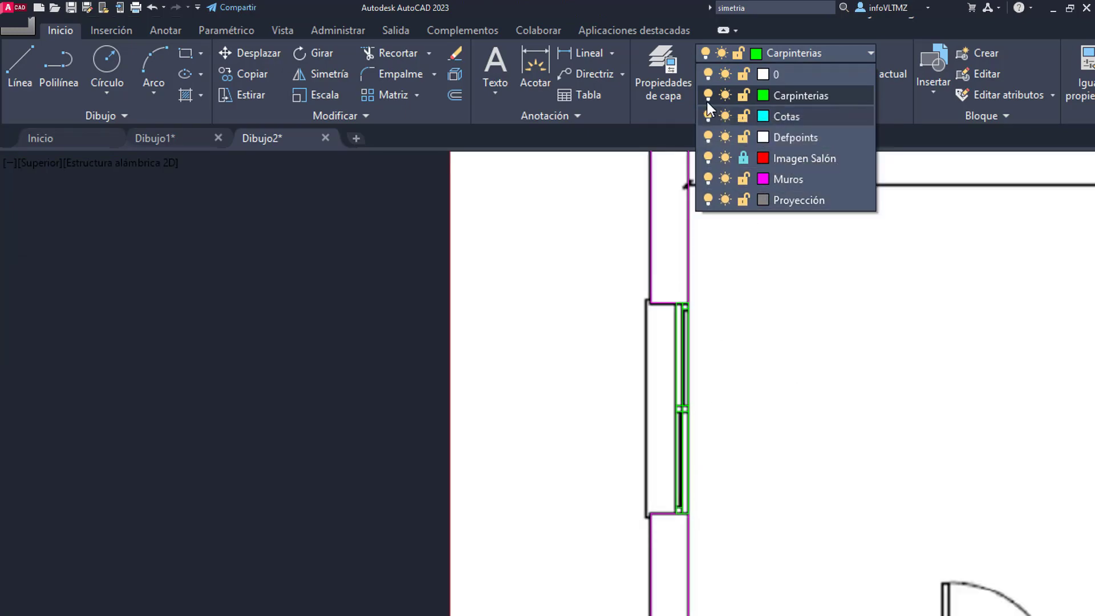
{"action": "left_click", "coordinate": [708, 158]}
{"action": "left_click", "coordinate": [989, 536]}
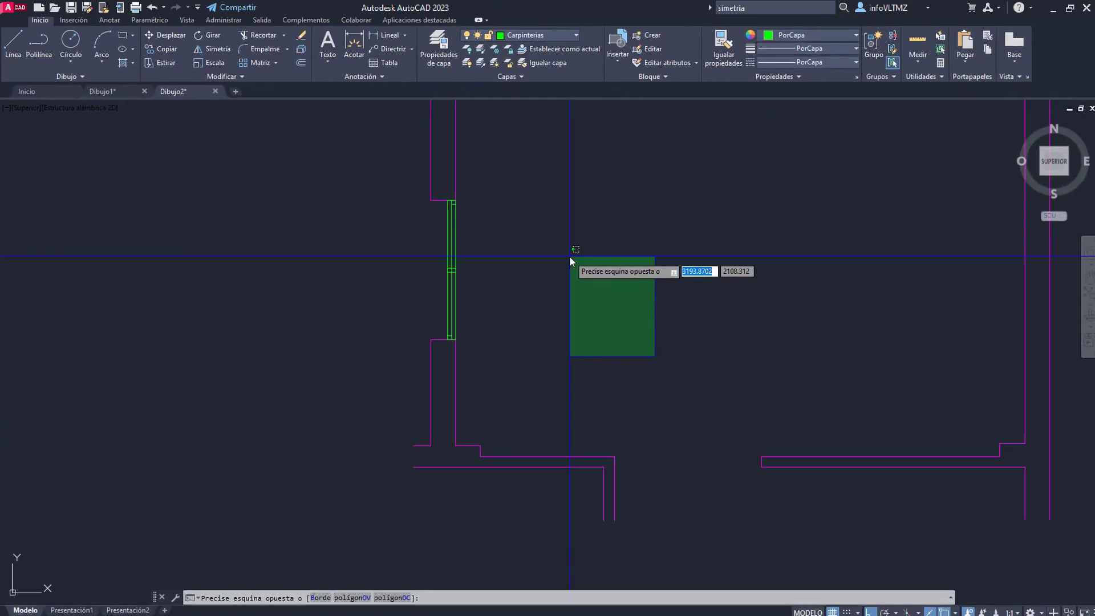
{"action": "key", "text": "Escape"}
Step: Select all the green window polylines in the left wall opening and convert them into a block named Ventana
{"action": "scroll", "coordinate": [475, 273], "scroll_direction": "down", "scroll_amount": 2}
{"action": "middle_click_drag", "start_coordinate": [509, 236], "coordinate": [481, 260]}
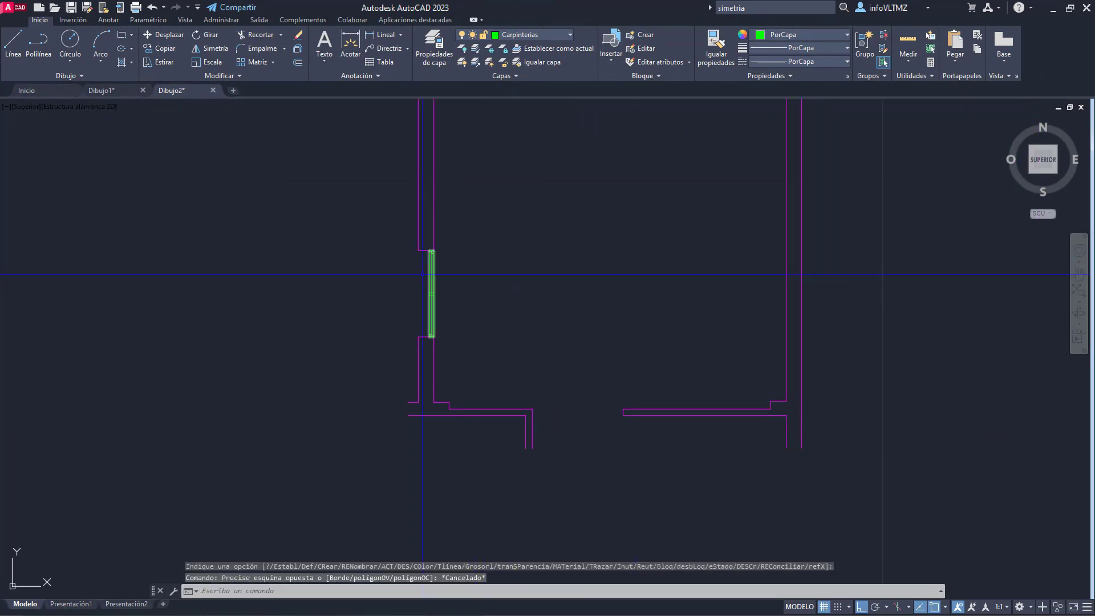
{"action": "scroll", "coordinate": [446, 240], "scroll_direction": "up", "scroll_amount": 2}
{"action": "scroll", "coordinate": [400, 322], "scroll_direction": "up", "scroll_amount": 2}
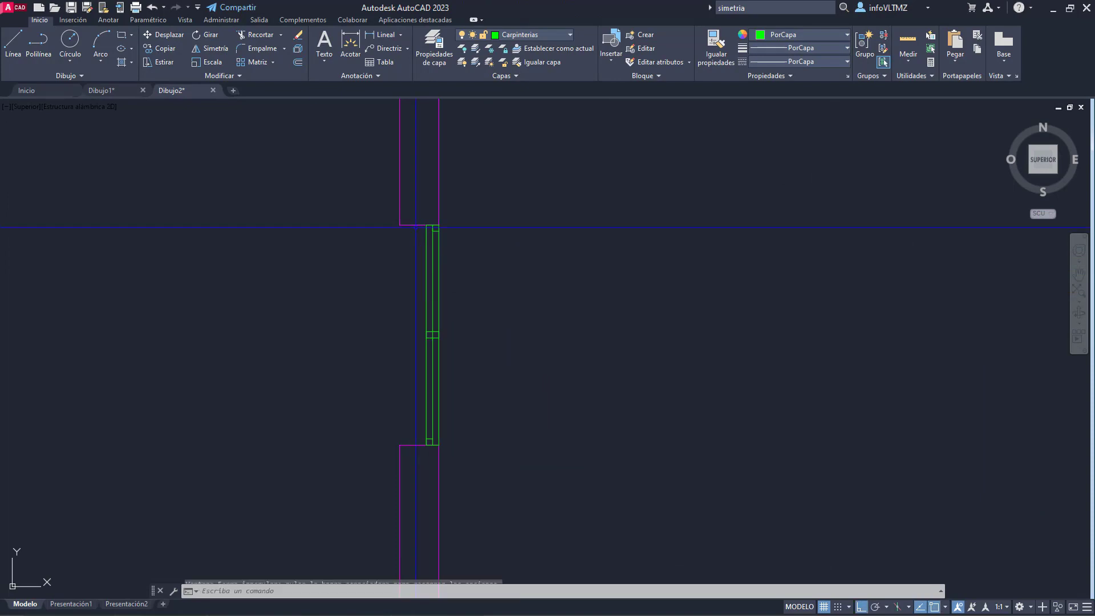
{"action": "left_click", "coordinate": [449, 464]}
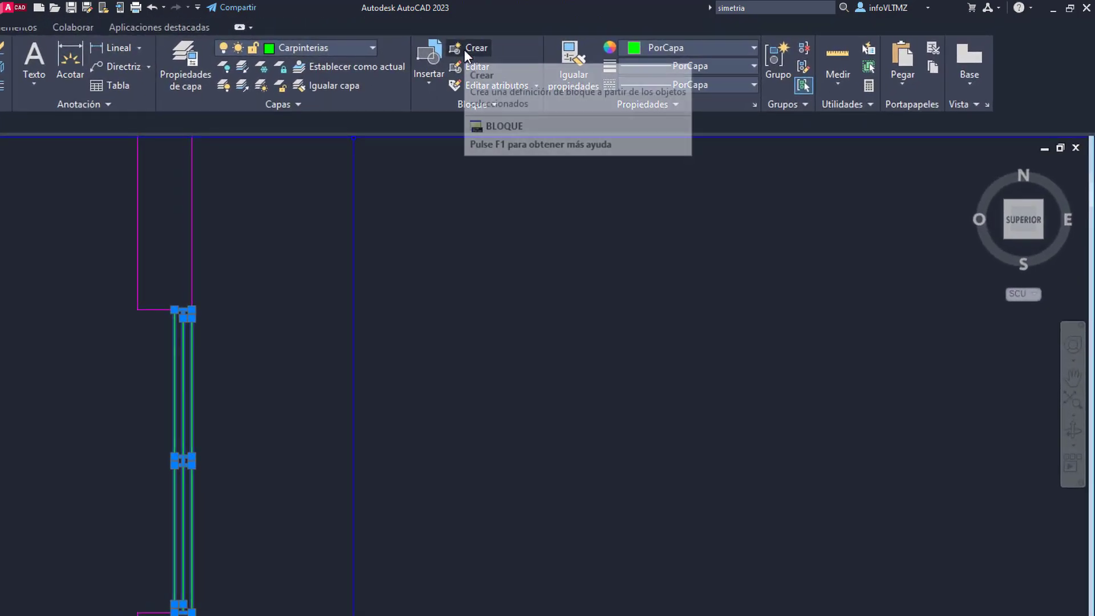
{"action": "left_click", "coordinate": [464, 49]}
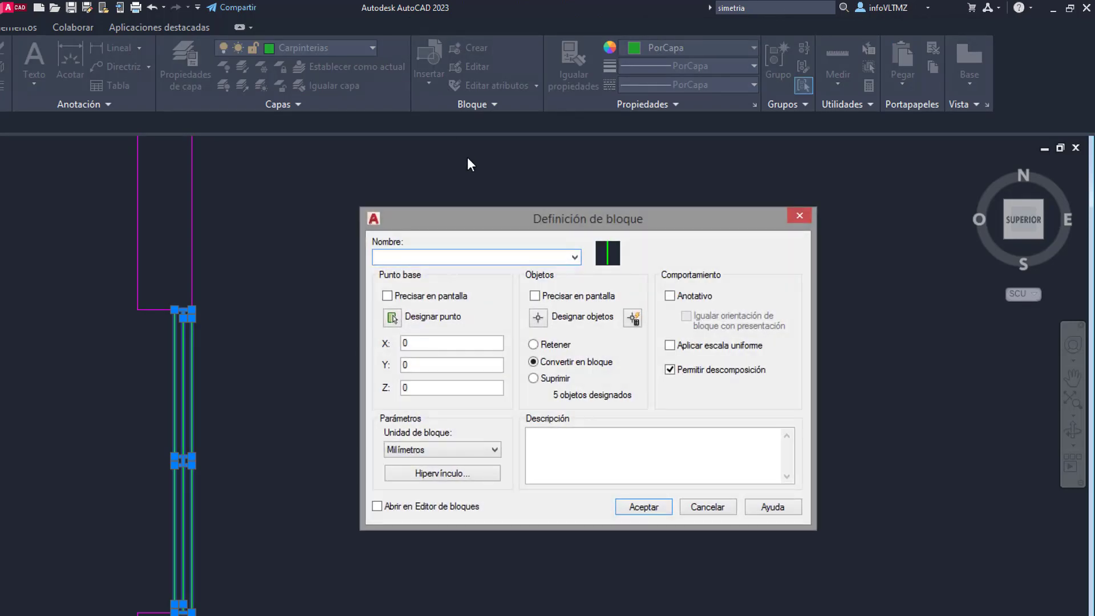
{"action": "type", "text": "Ventana"}
{"action": "key", "text": "Return"}
Step: Turn the Imagen Salón layer back on to see the plan image behind the window block in the left wall
{"action": "scroll", "coordinate": [172, 470], "scroll_direction": "down", "scroll_amount": 4}
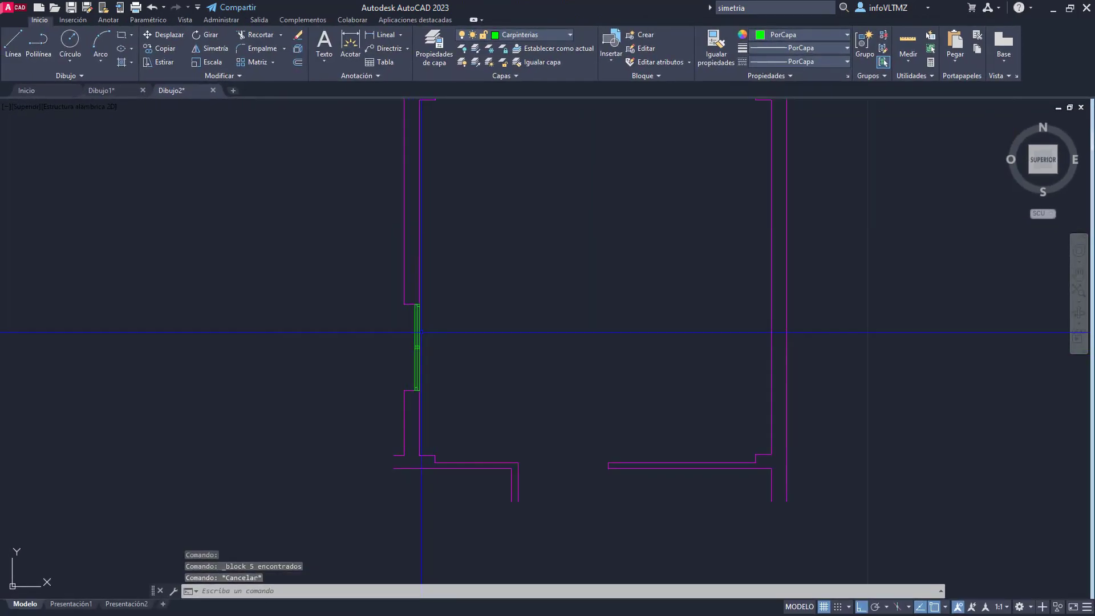
{"action": "scroll", "coordinate": [421, 332], "scroll_direction": "down", "scroll_amount": 3}
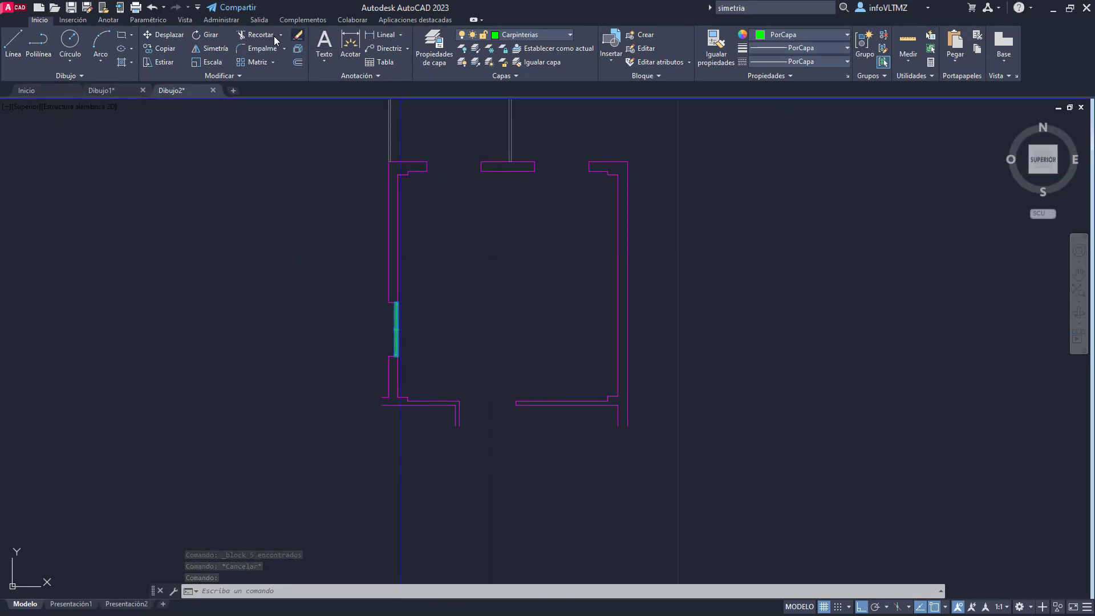
{"action": "left_click", "coordinate": [516, 34]}
{"action": "left_click", "coordinate": [463, 103]}
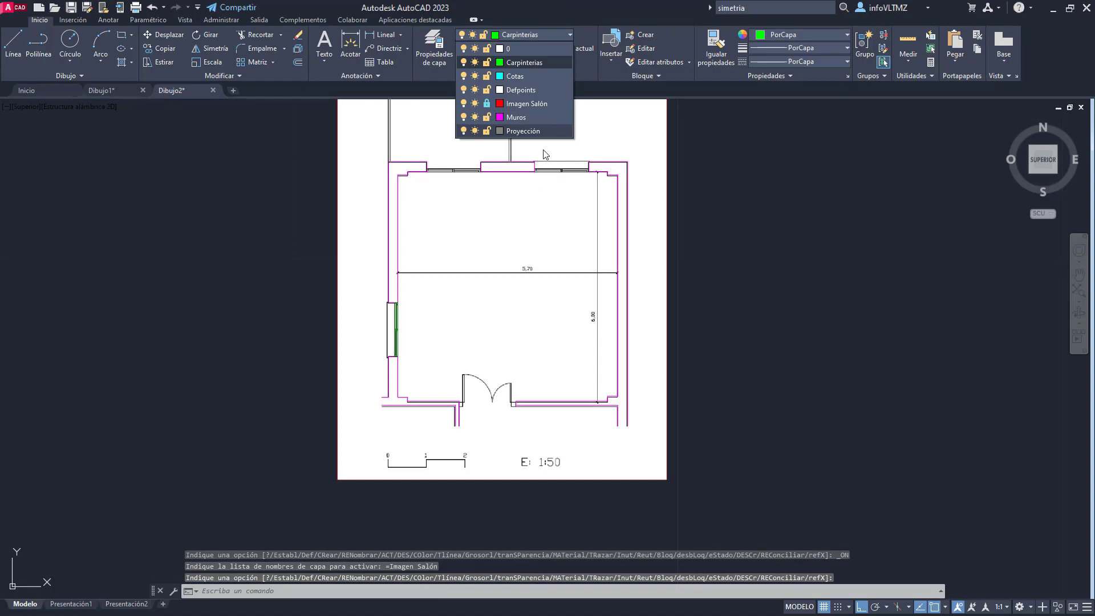
{"action": "left_click", "coordinate": [404, 325]}
{"action": "key", "text": "Escape"}
{"action": "scroll", "coordinate": [410, 327], "scroll_direction": "up", "scroll_amount": 5}
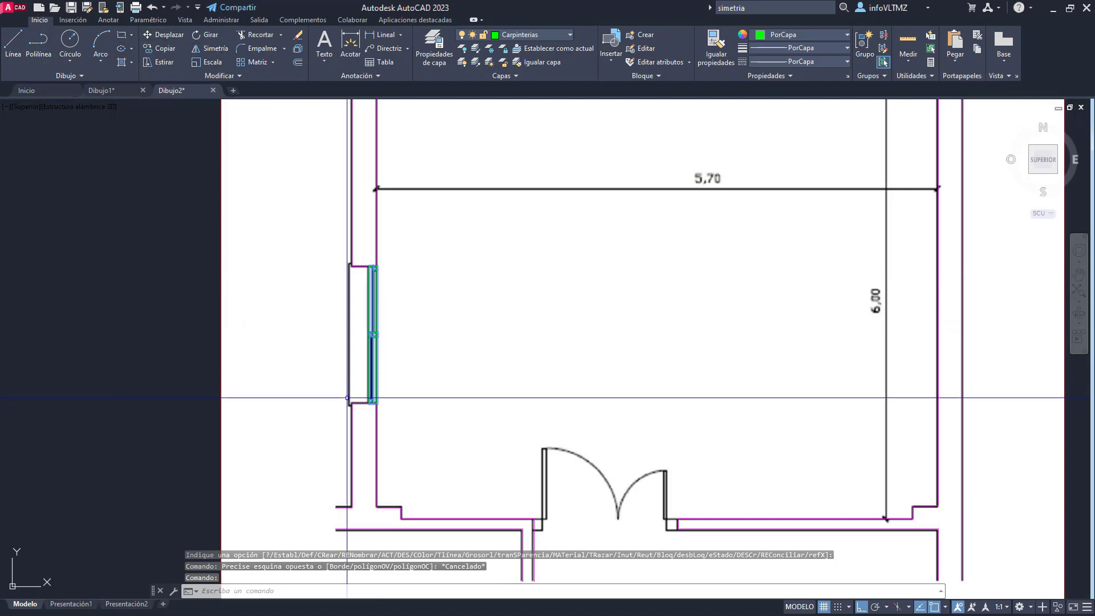
Step: Compare the window block in the left wall with the two windows the plan image shows in the upper wall
{"action": "scroll", "coordinate": [365, 382], "scroll_direction": "up", "scroll_amount": 3}
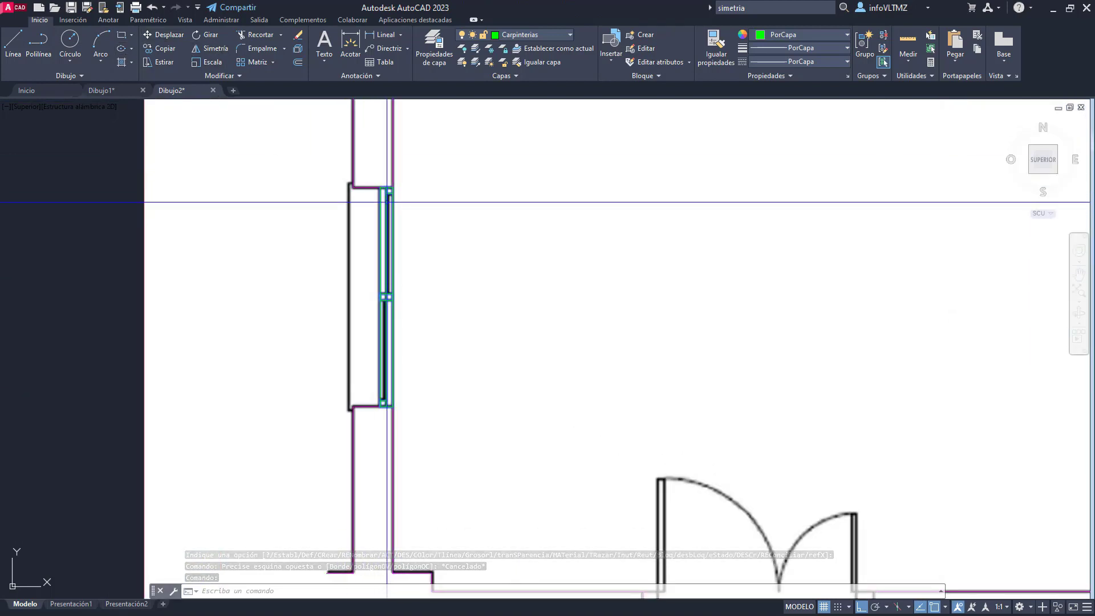
{"action": "scroll", "coordinate": [386, 262], "scroll_direction": "down", "scroll_amount": 1}
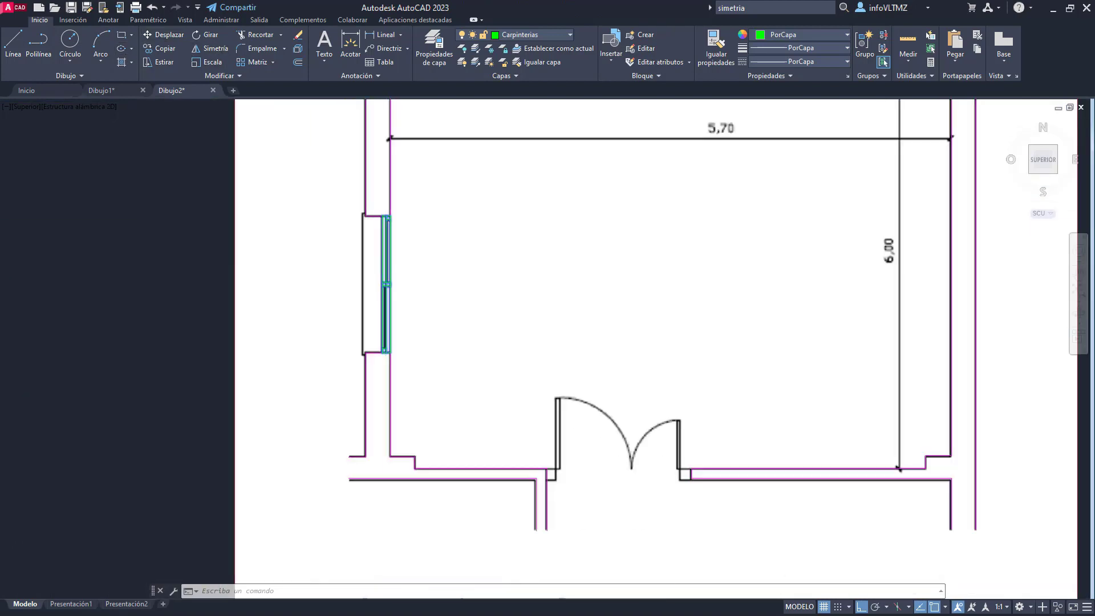
{"action": "scroll", "coordinate": [385, 262], "scroll_direction": "up", "scroll_amount": 3}
{"action": "scroll", "coordinate": [384, 362], "scroll_direction": "down", "scroll_amount": 1}
{"action": "scroll", "coordinate": [385, 360], "scroll_direction": "down", "scroll_amount": 6}
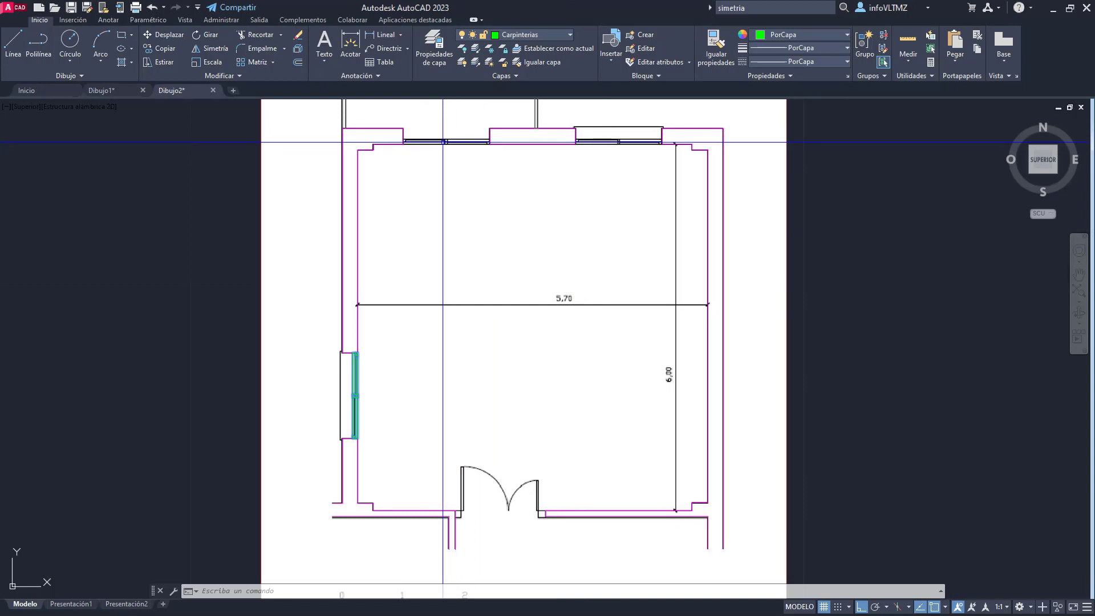
{"action": "scroll", "coordinate": [353, 399], "scroll_direction": "up", "scroll_amount": 5}
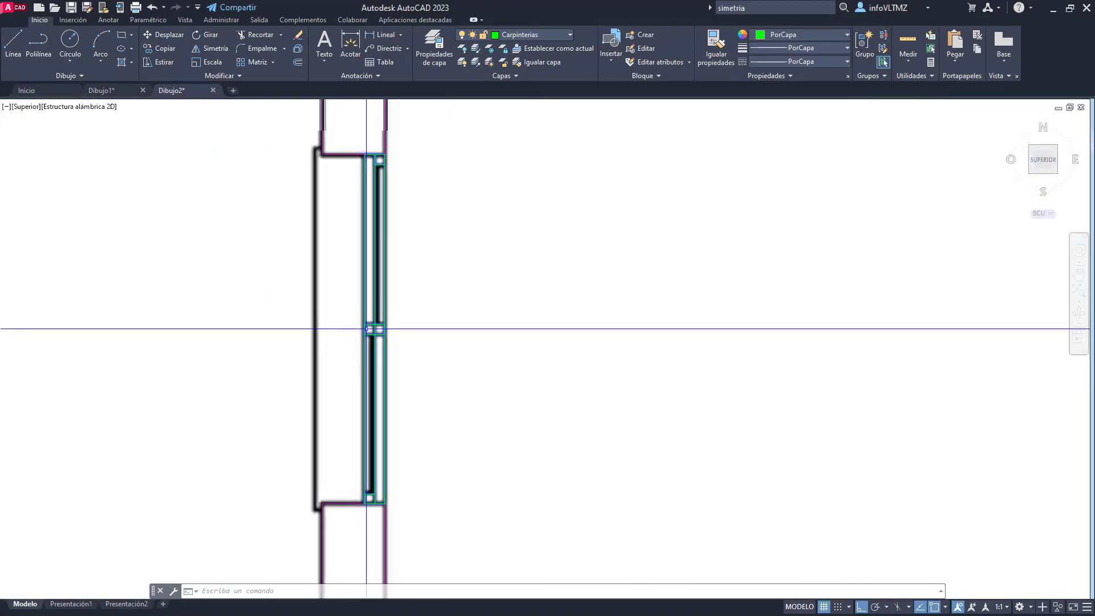
{"action": "scroll", "coordinate": [366, 329], "scroll_direction": "down", "scroll_amount": 6}
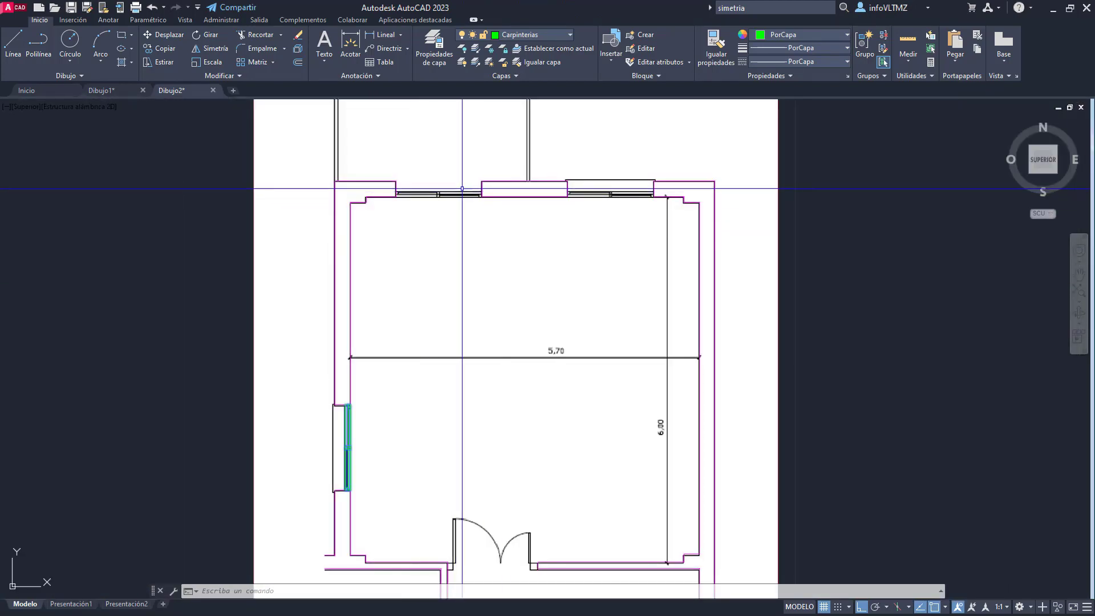
{"action": "mouse_move", "coordinate": [471, 253]}
{"action": "middle_mouse_down"}
{"action": "mouse_move", "coordinate": [435, 221]}
{"action": "mouse_move", "coordinate": [445, 197]}
{"action": "middle_mouse_up"}
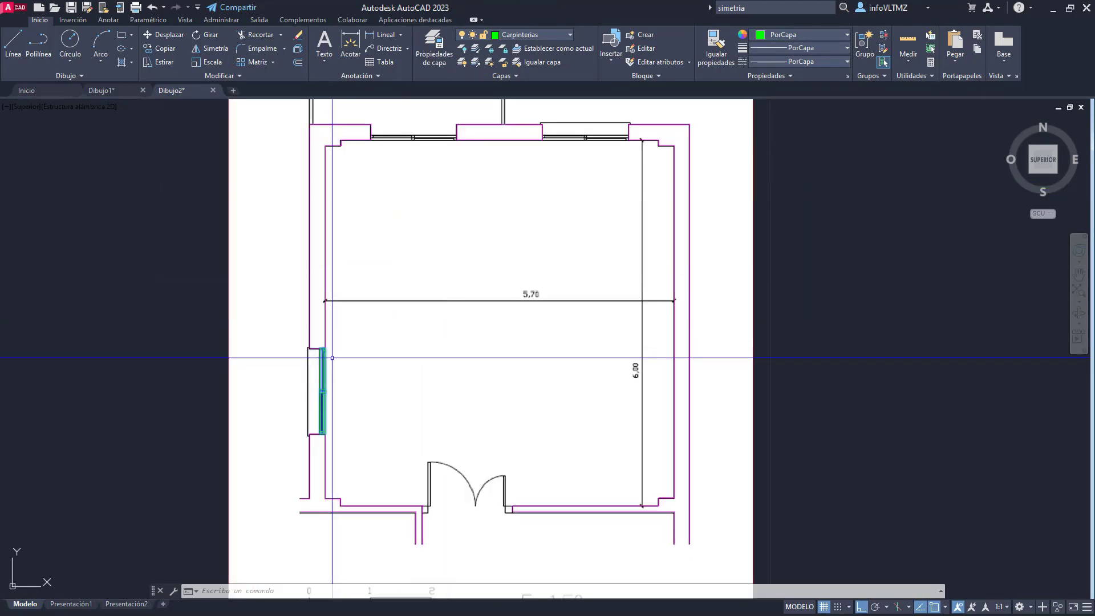
Step: Copy the window block from its upper-right corner to the lower-right corner of the left opening in the upper wall, with ortho off
{"action": "scroll", "coordinate": [322, 401], "scroll_direction": "up", "scroll_amount": 2}
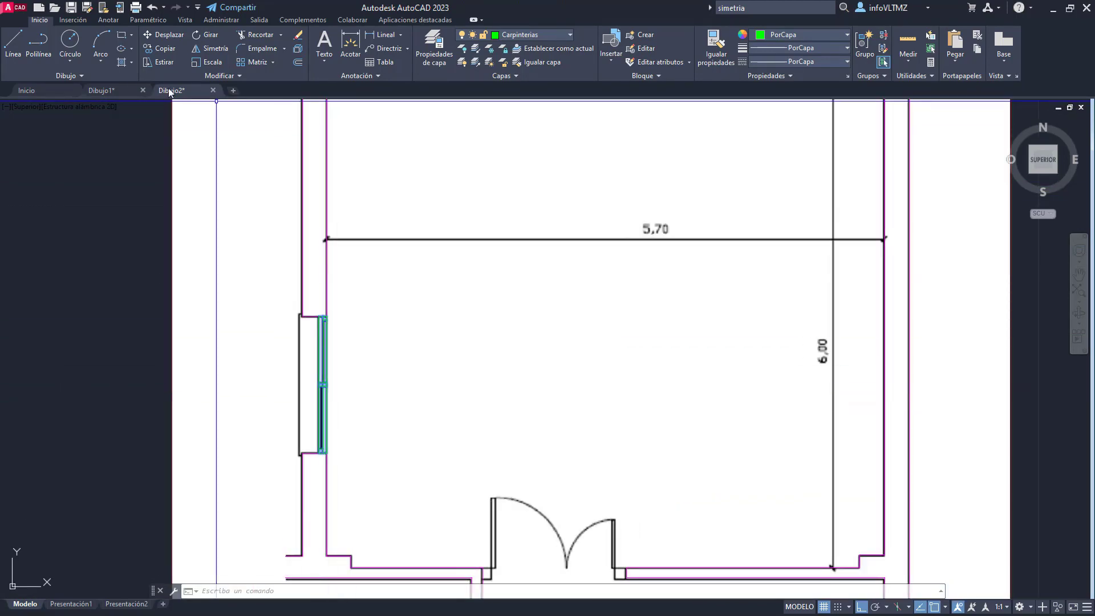
{"action": "left_click", "coordinate": [161, 48]}
{"action": "left_click", "coordinate": [326, 316]}
{"action": "middle_click_drag", "start_coordinate": [515, 212], "coordinate": [500, 306]}
{"action": "scroll", "coordinate": [499, 308], "scroll_direction": "down", "scroll_amount": 2}
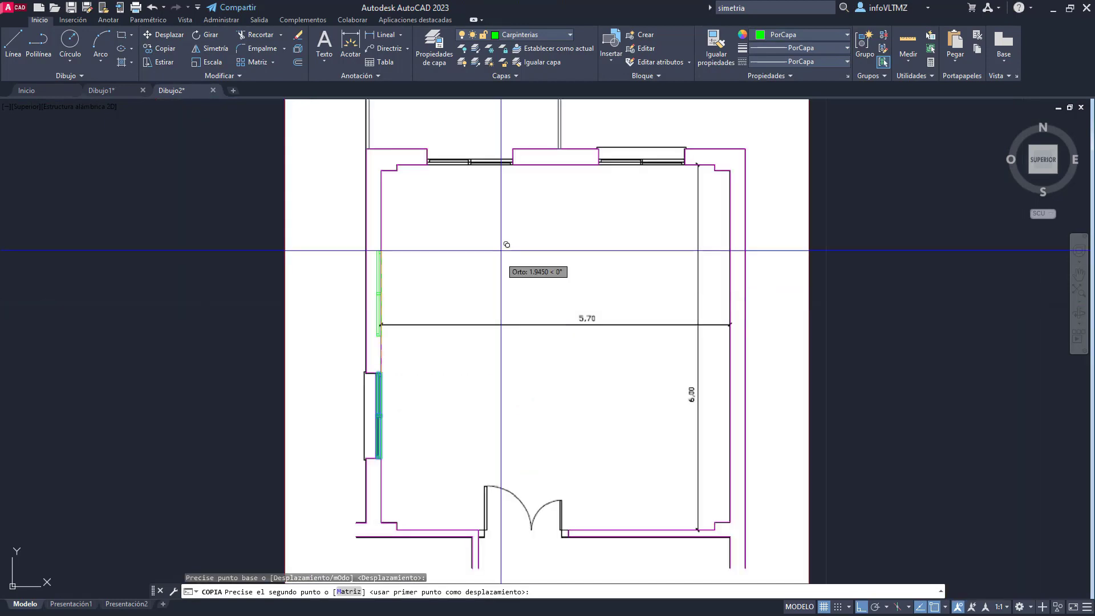
{"action": "scroll", "coordinate": [505, 183], "scroll_direction": "up", "scroll_amount": 2}
{"action": "scroll", "coordinate": [502, 180], "scroll_direction": "down", "scroll_amount": 2}
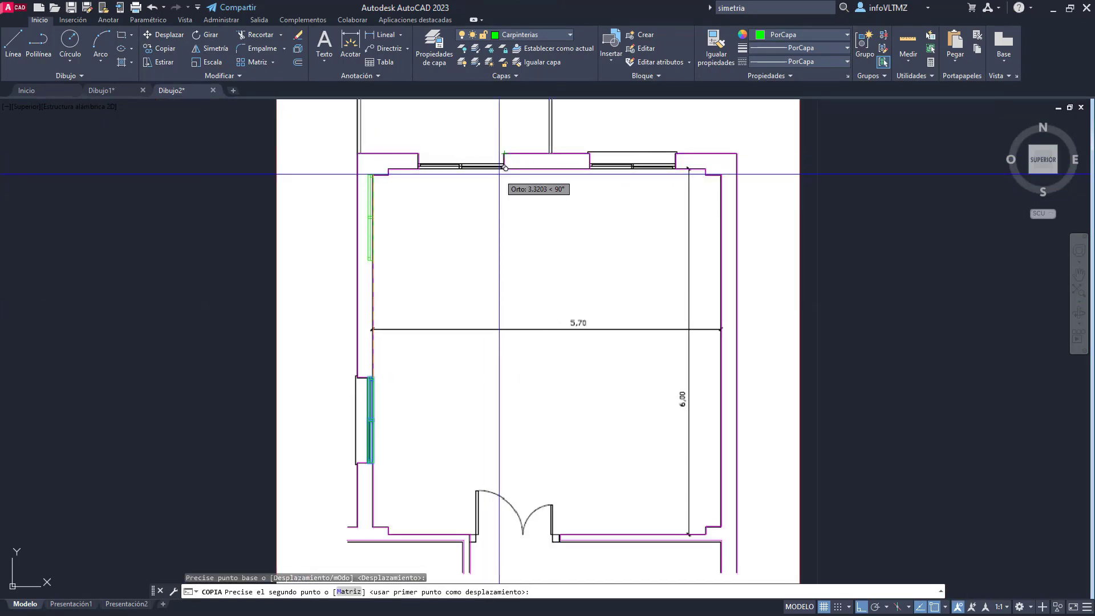
{"action": "key", "text": "F8"}
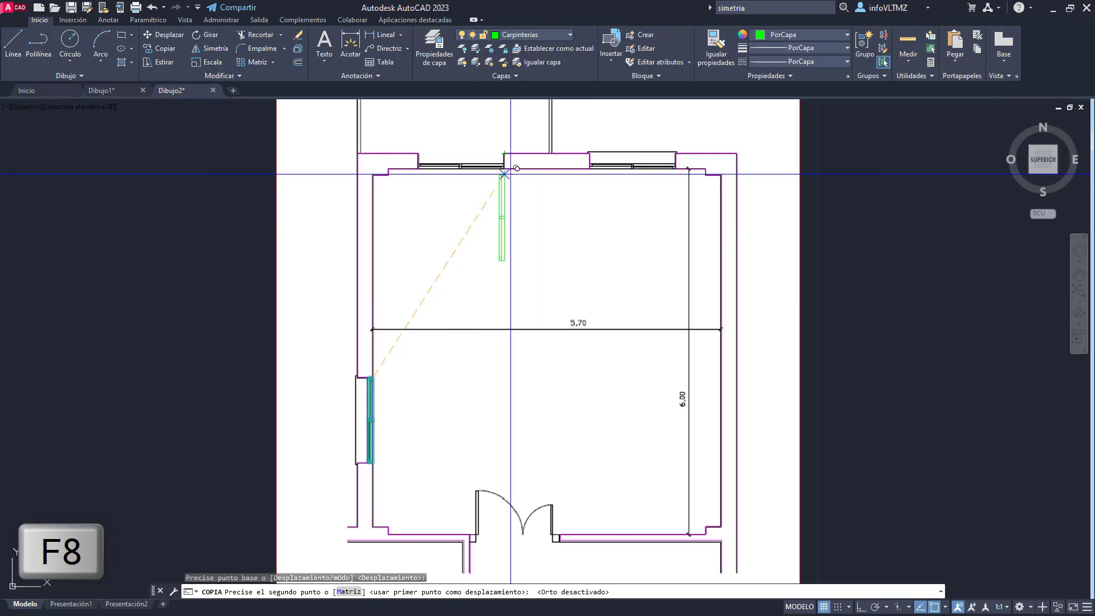
{"action": "scroll", "coordinate": [502, 169], "scroll_direction": "up", "scroll_amount": 5}
{"action": "left_click", "coordinate": [656, 158]}
{"action": "key", "text": "Return"}
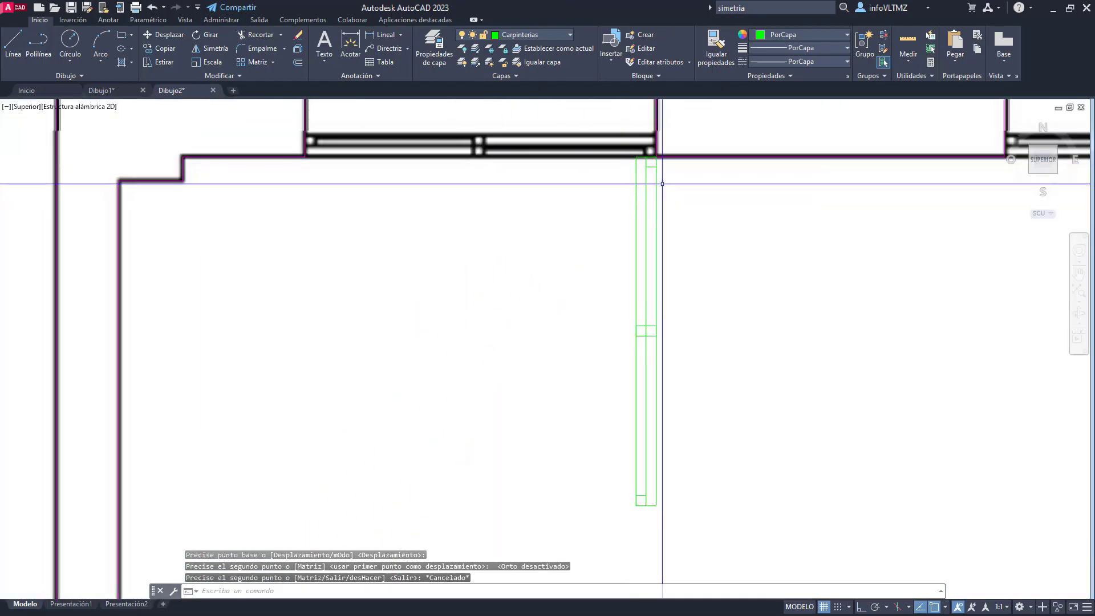
Step: Rotate the copied window block 270° about its upper-right corner with ortho on, so it lies horizontally in the upper wall opening
{"action": "middle_click_drag", "start_coordinate": [656, 177], "coordinate": [502, 141]}
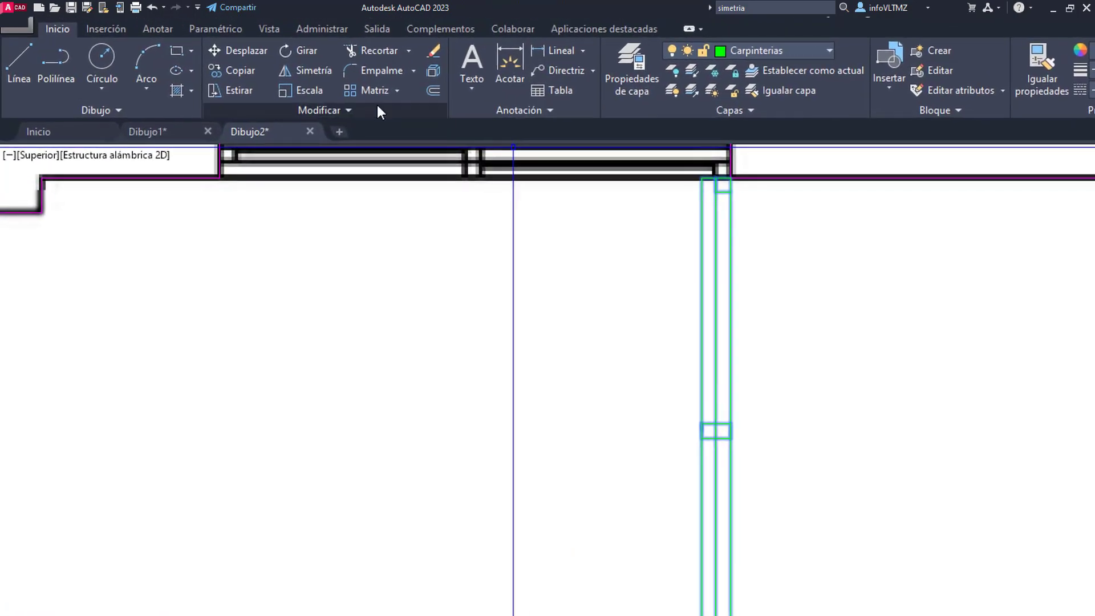
{"action": "left_click", "coordinate": [302, 50]}
{"action": "scroll", "coordinate": [746, 232], "scroll_direction": "up", "scroll_amount": 4}
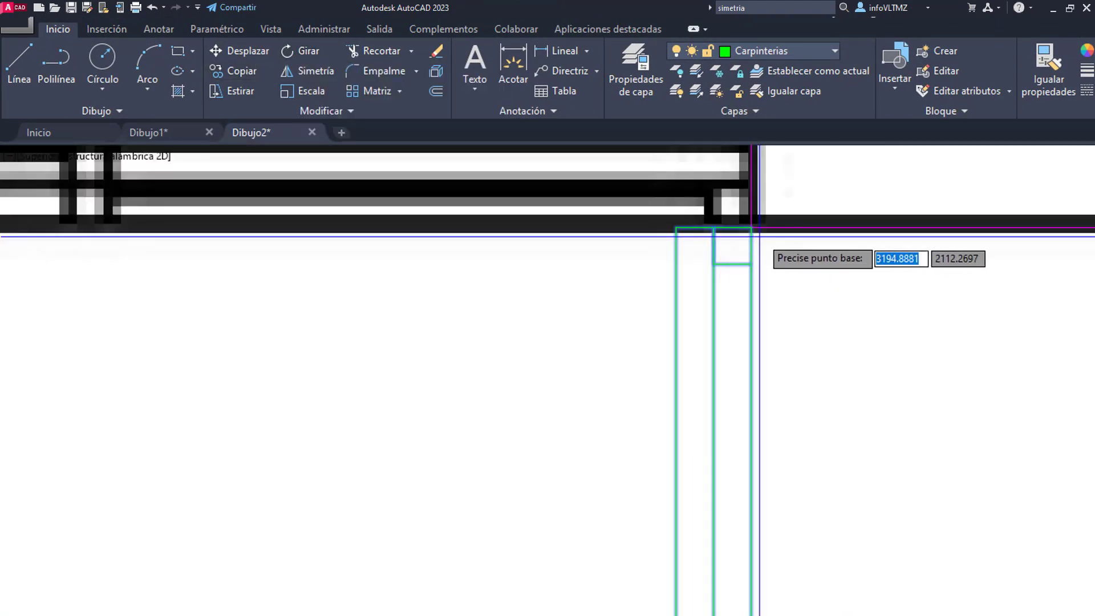
{"action": "left_click", "coordinate": [750, 230]}
{"action": "scroll", "coordinate": [771, 304], "scroll_direction": "down", "scroll_amount": 2}
{"action": "scroll", "coordinate": [781, 304], "scroll_direction": "down", "scroll_amount": 3}
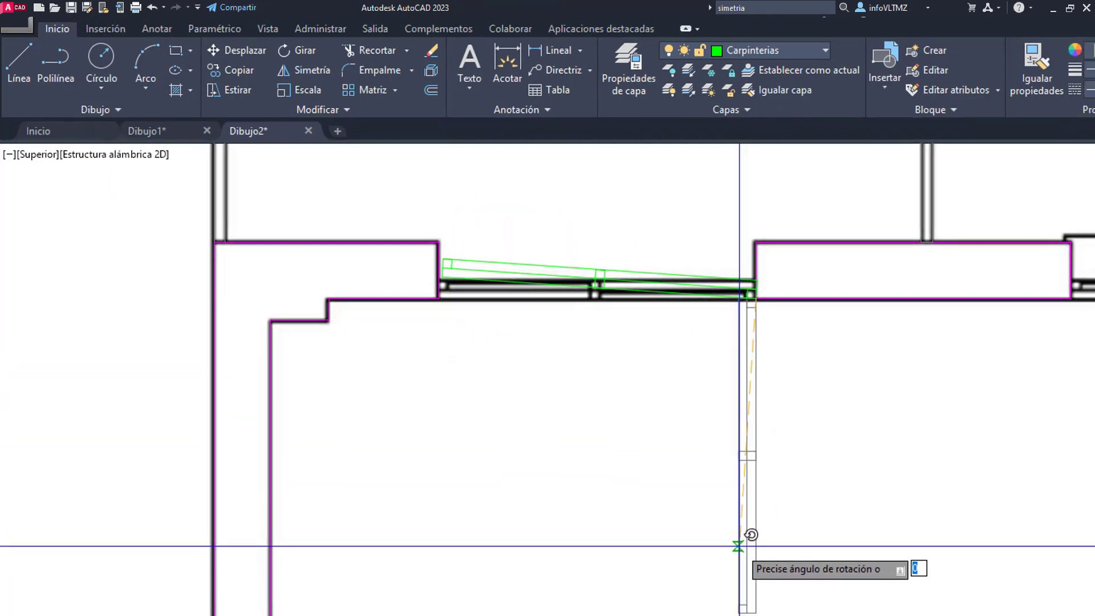
{"action": "key", "text": "F8"}
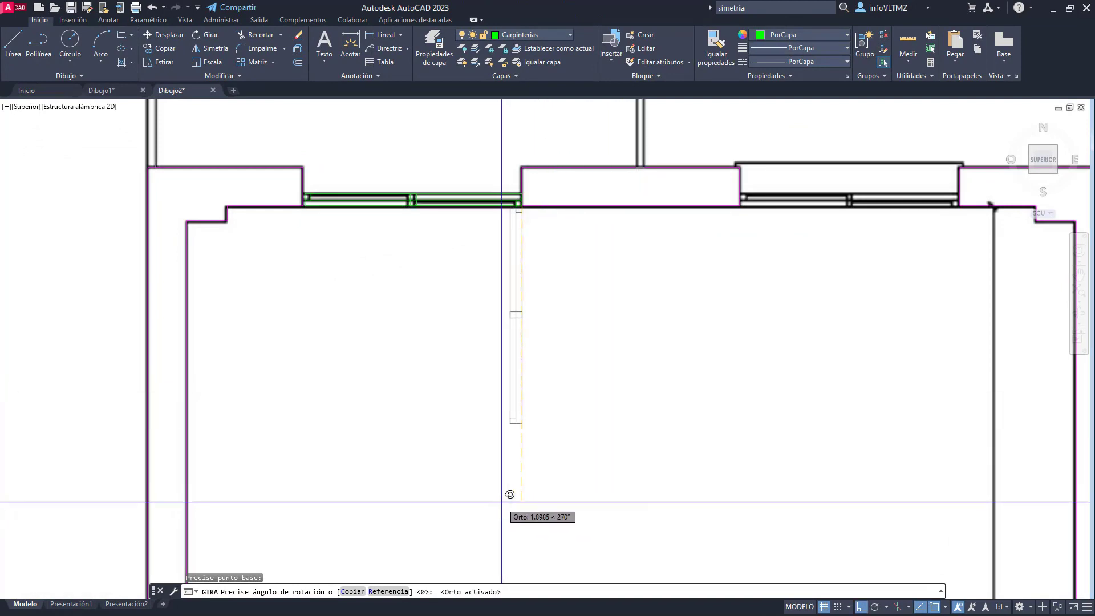
{"action": "key", "text": "Escape"}
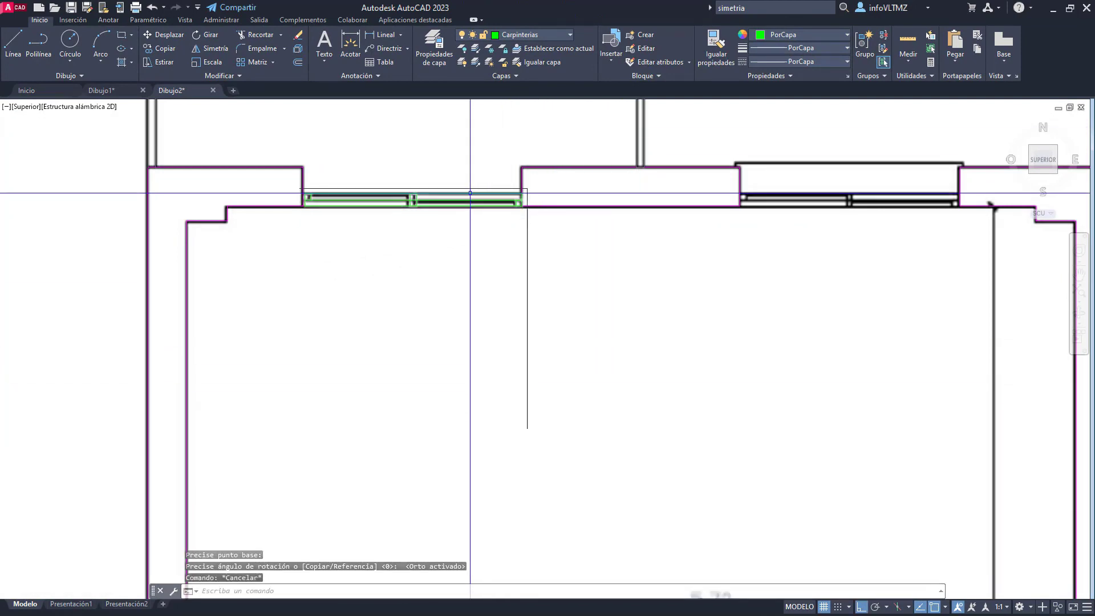
Step: Inspect the rotated window's fit at both ends of the upper wall opening and open the layer list
{"action": "scroll", "coordinate": [345, 194], "scroll_direction": "up", "scroll_amount": 5}
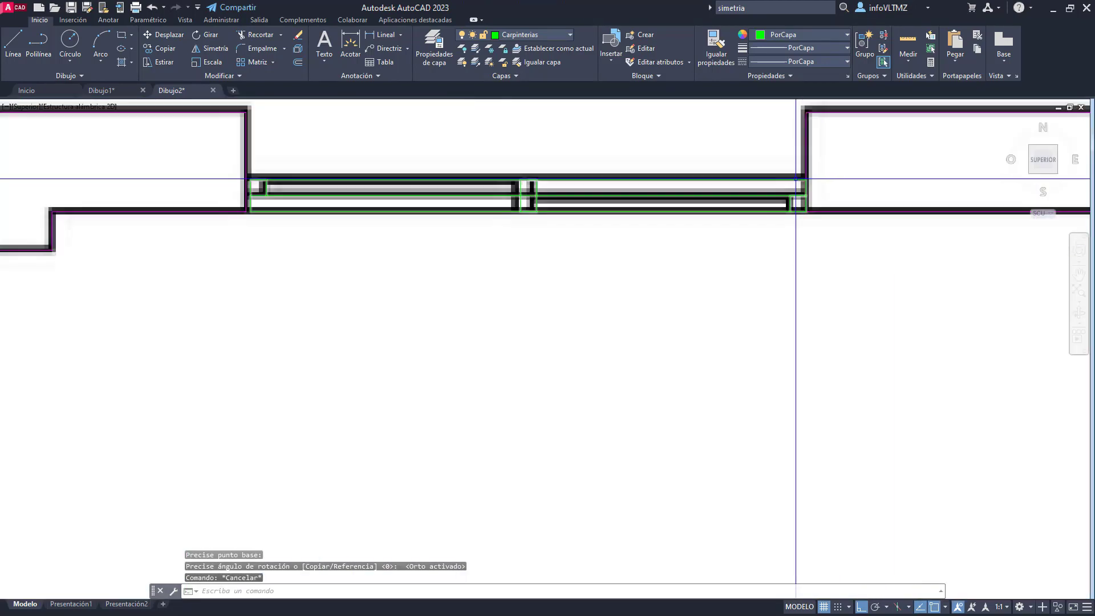
{"action": "scroll", "coordinate": [795, 179], "scroll_direction": "down", "scroll_amount": 2}
{"action": "scroll", "coordinate": [459, 162], "scroll_direction": "up", "scroll_amount": 2}
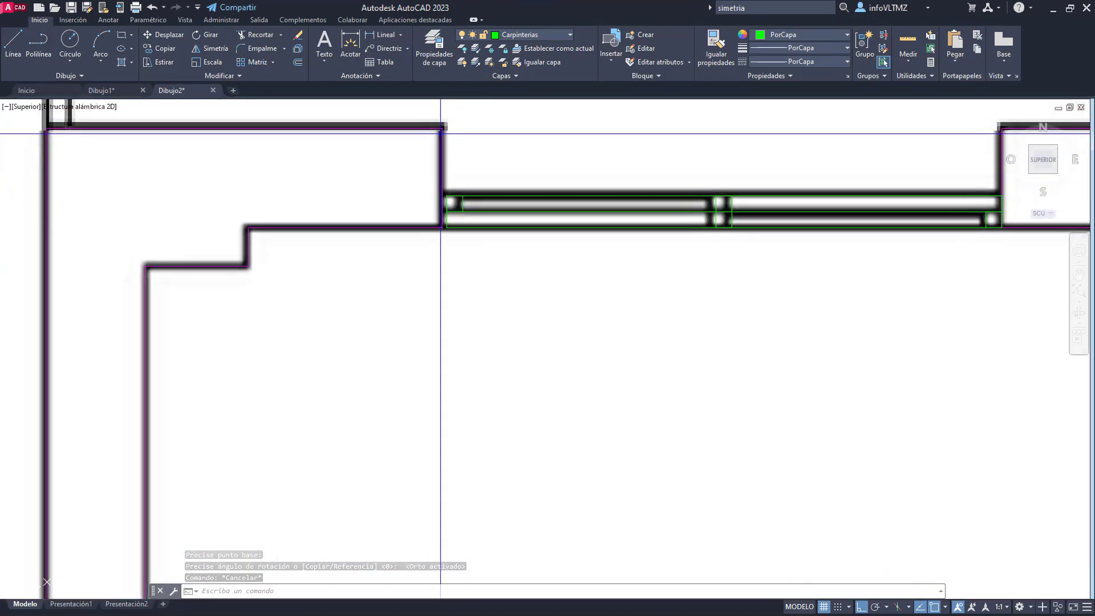
{"action": "mouse_move", "coordinate": [447, 151]}
{"action": "middle_mouse_down"}
{"action": "mouse_move", "coordinate": [403, 179]}
{"action": "mouse_move", "coordinate": [413, 191]}
{"action": "middle_mouse_up"}
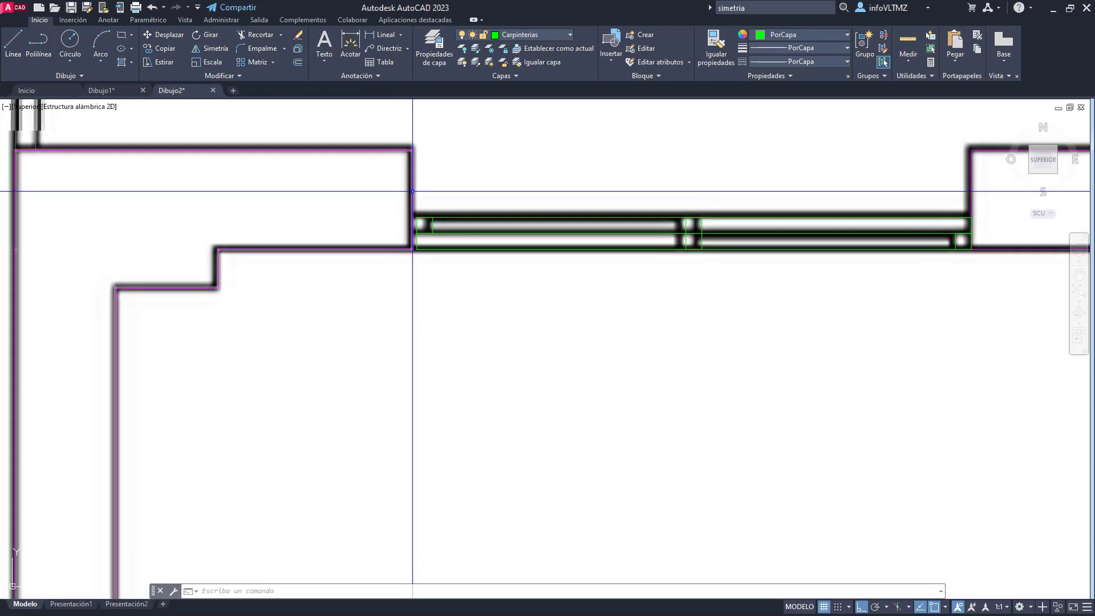
{"action": "left_click", "coordinate": [501, 36]}
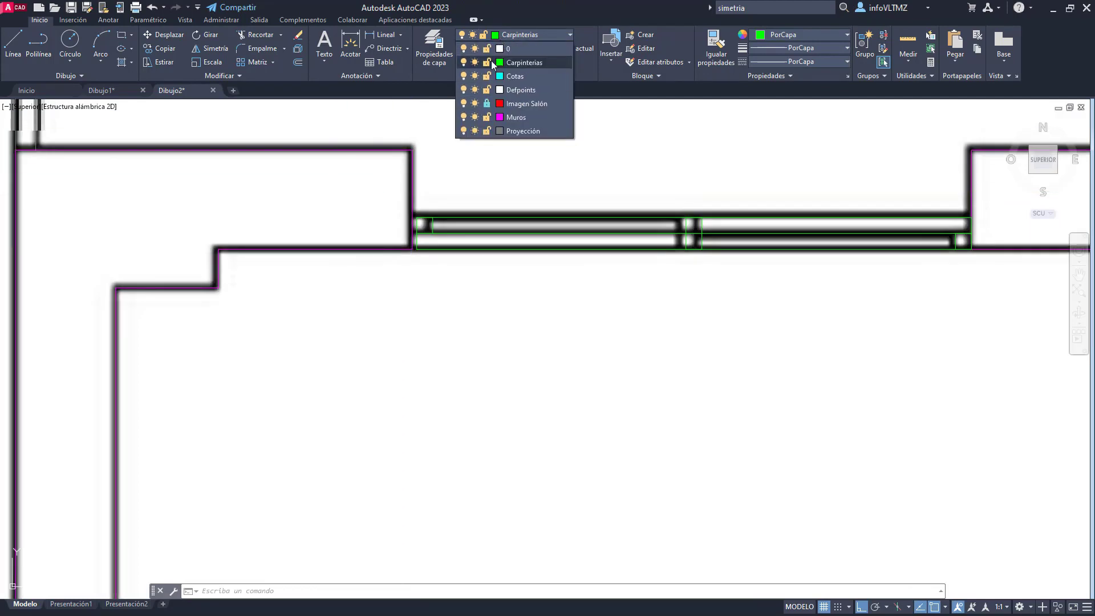
Step: Turn off the Imagen Salón layer to hide the reference image behind the plan
{"action": "left_click", "coordinate": [463, 104]}
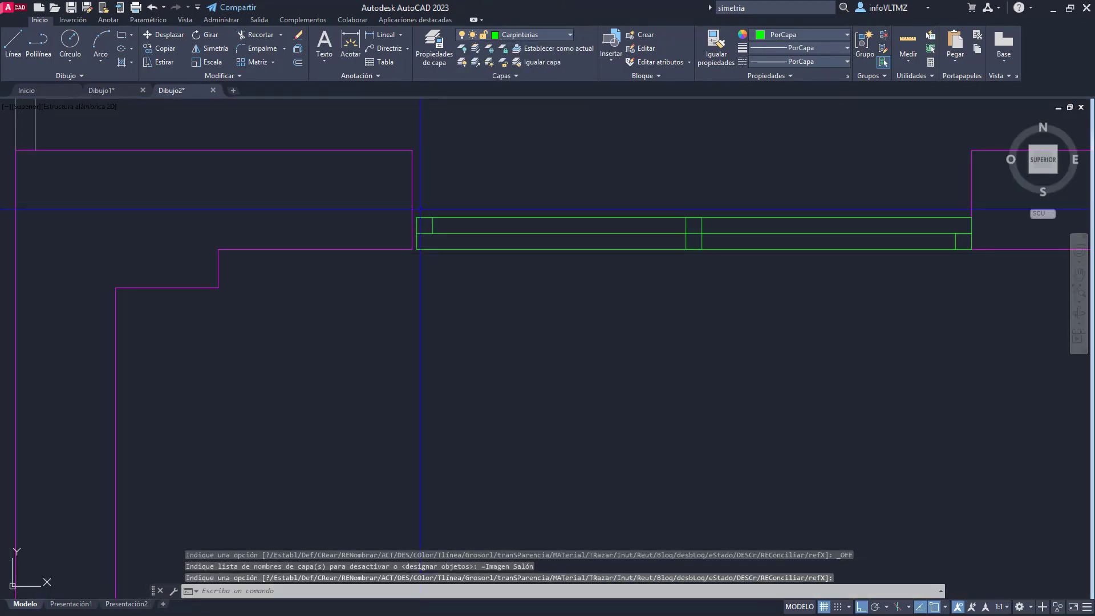
{"action": "key", "text": "Escape"}
{"action": "scroll", "coordinate": [419, 206], "scroll_direction": "down", "scroll_amount": 4}
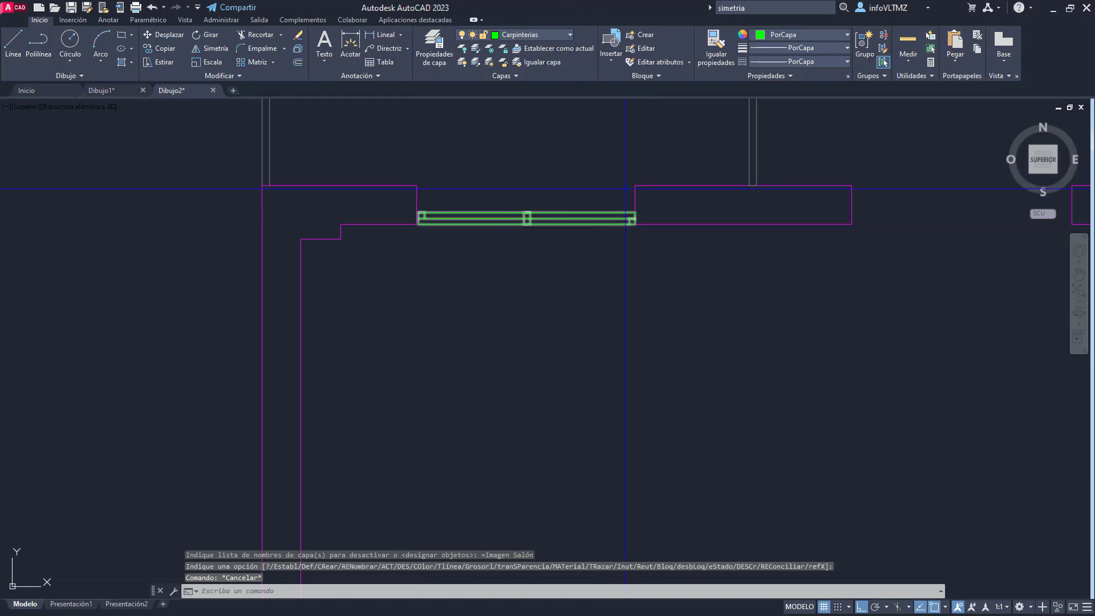
{"action": "scroll", "coordinate": [429, 201], "scroll_direction": "up", "scroll_amount": 4}
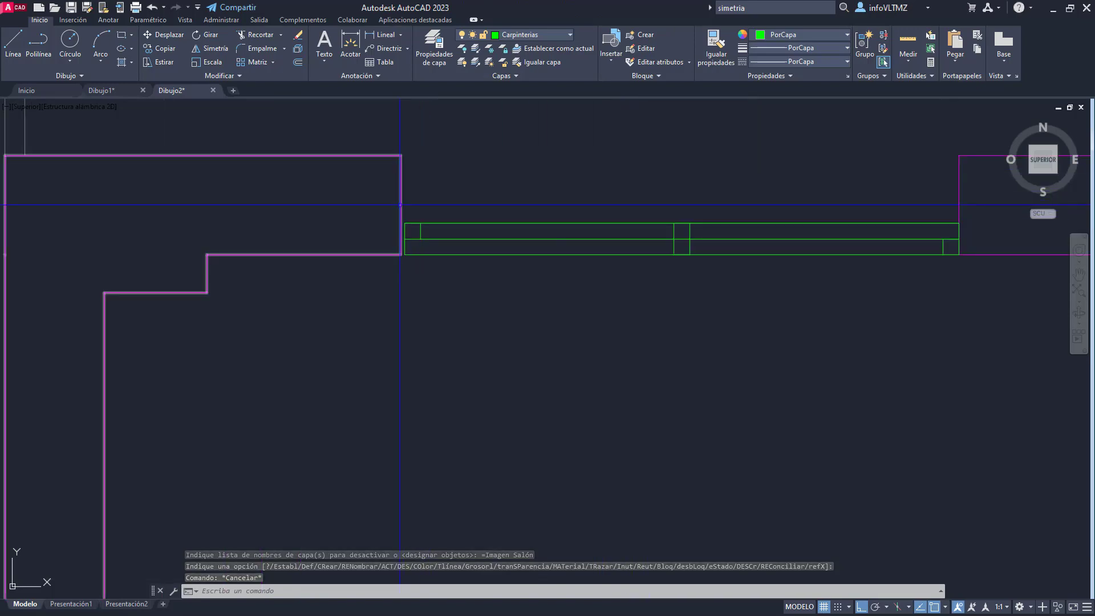
Step: Stretch the vertical wall edge left of the first window opening so it meets the window frame's left end
{"action": "left_click", "coordinate": [399, 205]}
{"action": "scroll", "coordinate": [399, 205], "scroll_direction": "up", "scroll_amount": 5}
{"action": "left_click", "coordinate": [397, 194]}
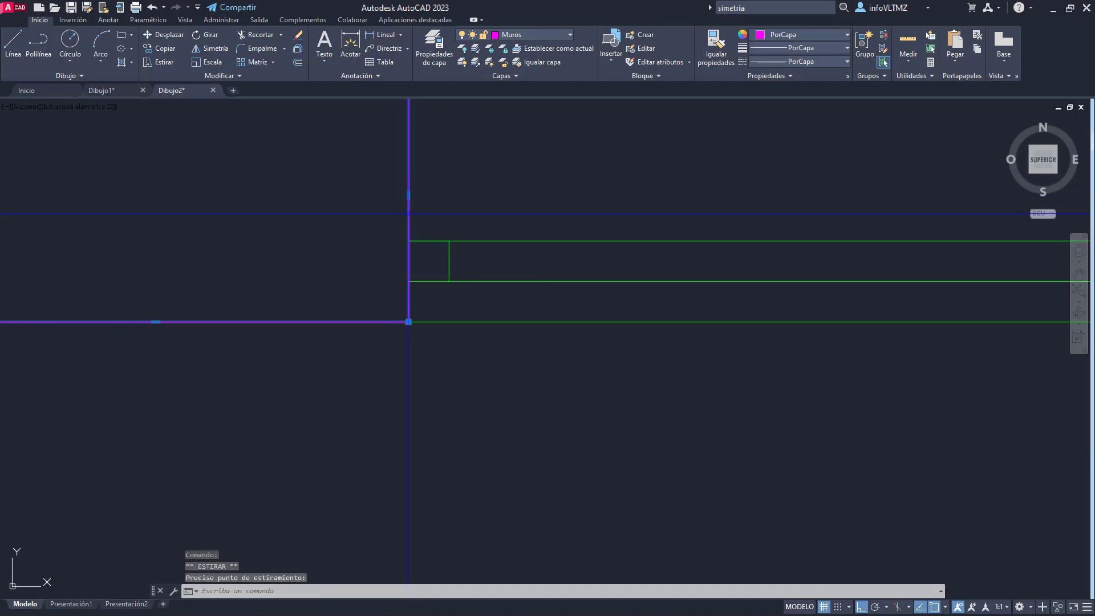
{"action": "key", "text": "Escape"}
{"action": "scroll", "coordinate": [399, 223], "scroll_direction": "down", "scroll_amount": 5}
Step: Stretch the end of the upper horizontal wall line until it joins the top of the adjusted vertical edge
{"action": "left_click", "coordinate": [408, 224]}
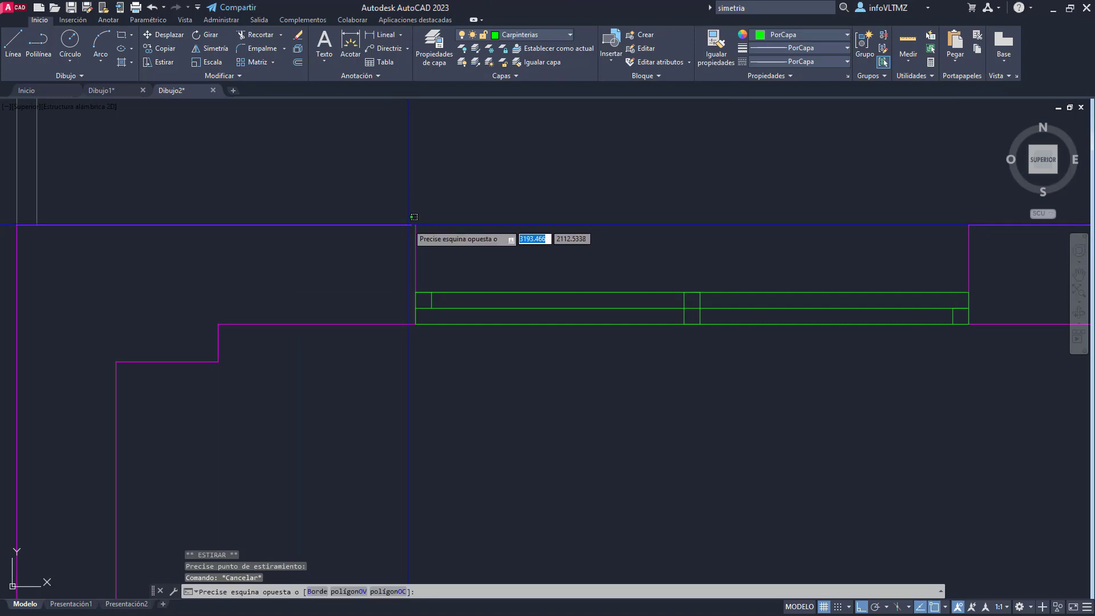
{"action": "key", "text": "Escape"}
{"action": "scroll", "coordinate": [408, 226], "scroll_direction": "up", "scroll_amount": 5}
{"action": "left_click", "coordinate": [412, 219]}
{"action": "left_click", "coordinate": [419, 219]}
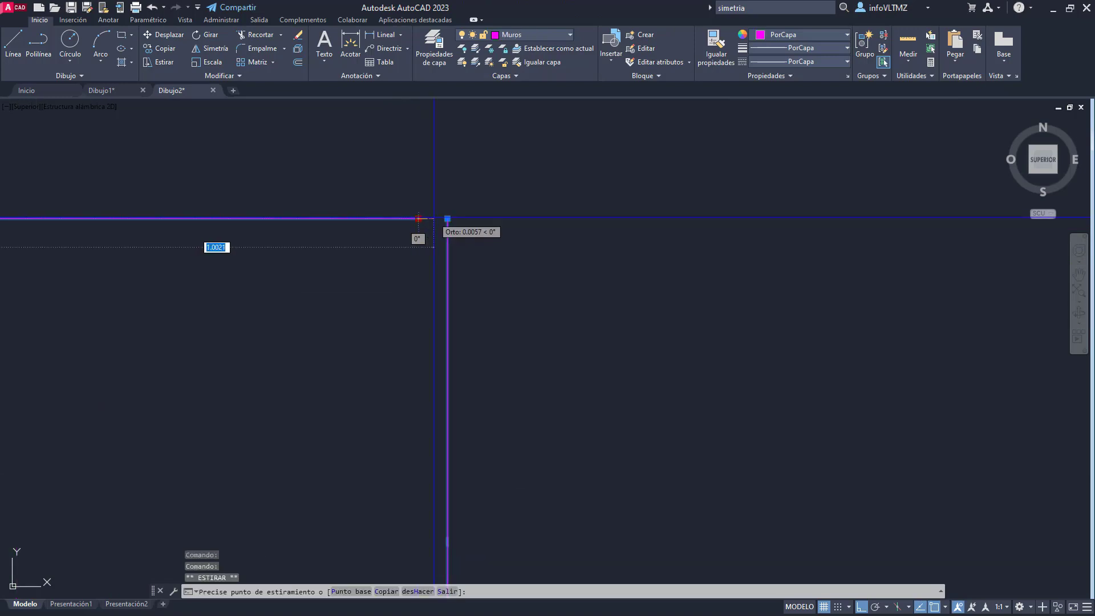
{"action": "key", "text": "Escape"}
Step: Copy the window from its lower-left corner to the matching corner of the second opening in the upper wall
{"action": "scroll", "coordinate": [447, 218], "scroll_direction": "down", "scroll_amount": 6}
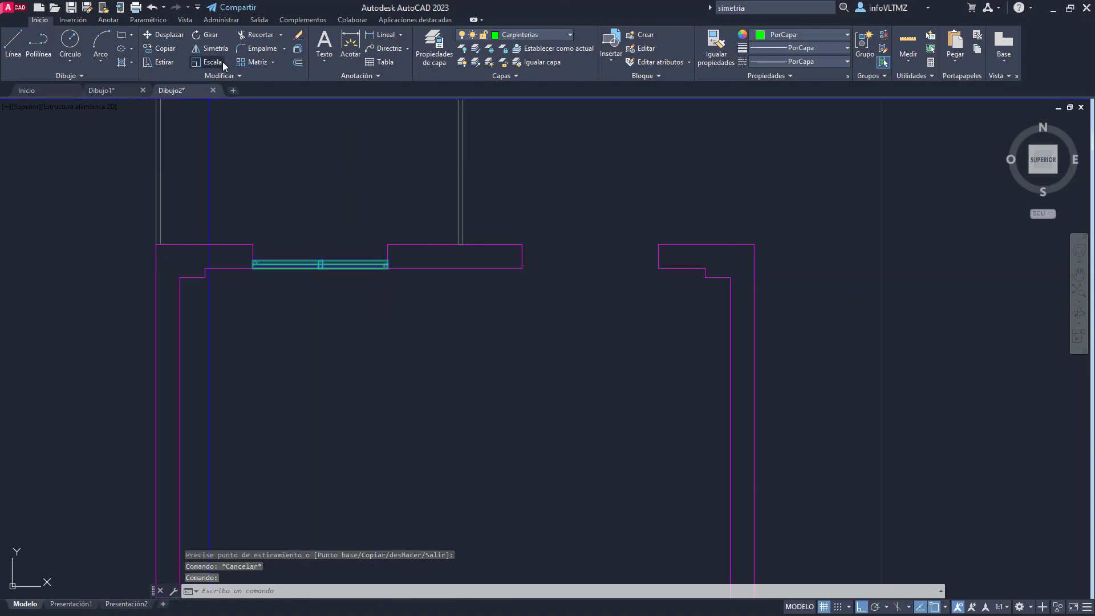
{"action": "left_click", "coordinate": [164, 48]}
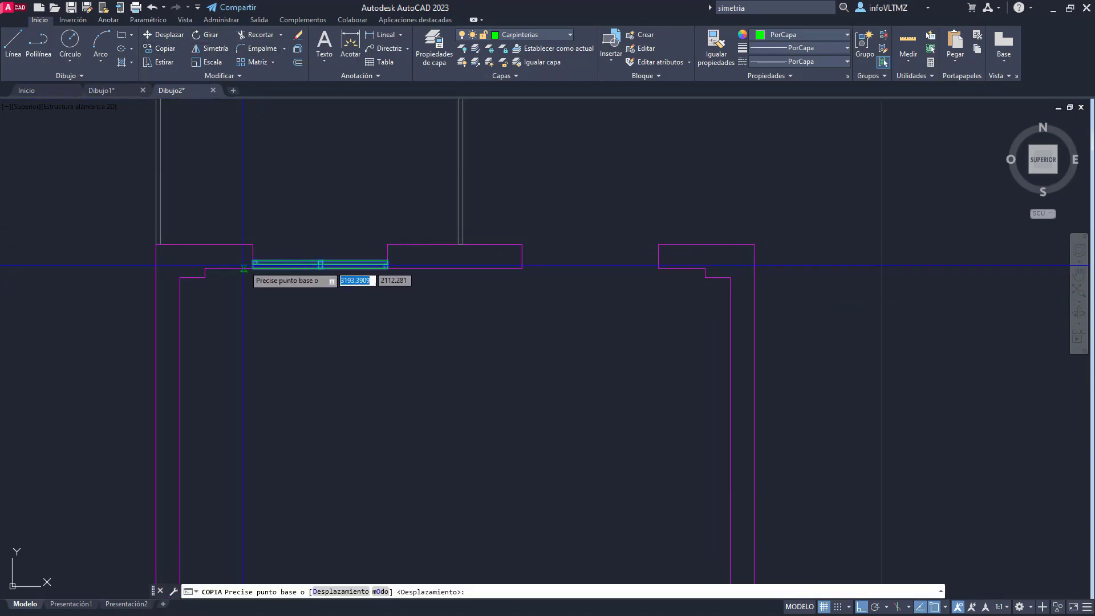
{"action": "scroll", "coordinate": [244, 266], "scroll_direction": "up", "scroll_amount": 5}
{"action": "left_click", "coordinate": [224, 243]}
{"action": "scroll", "coordinate": [231, 238], "scroll_direction": "down", "scroll_amount": 5}
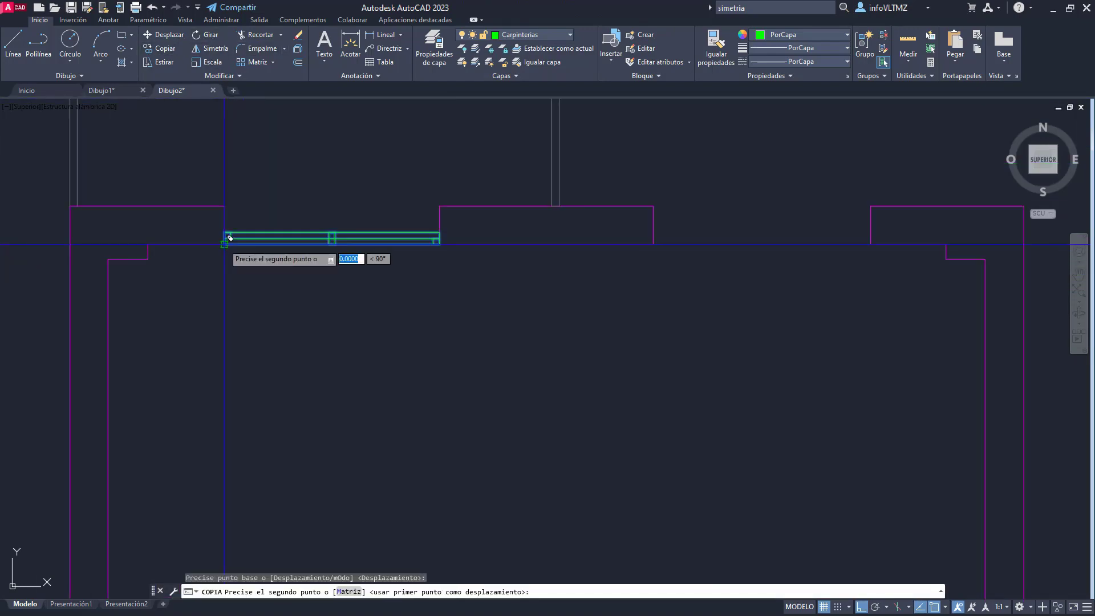
{"action": "scroll", "coordinate": [631, 244], "scroll_direction": "up", "scroll_amount": 5}
{"action": "scroll", "coordinate": [558, 229], "scroll_direction": "down", "scroll_amount": 3}
{"action": "key", "text": "Escape"}
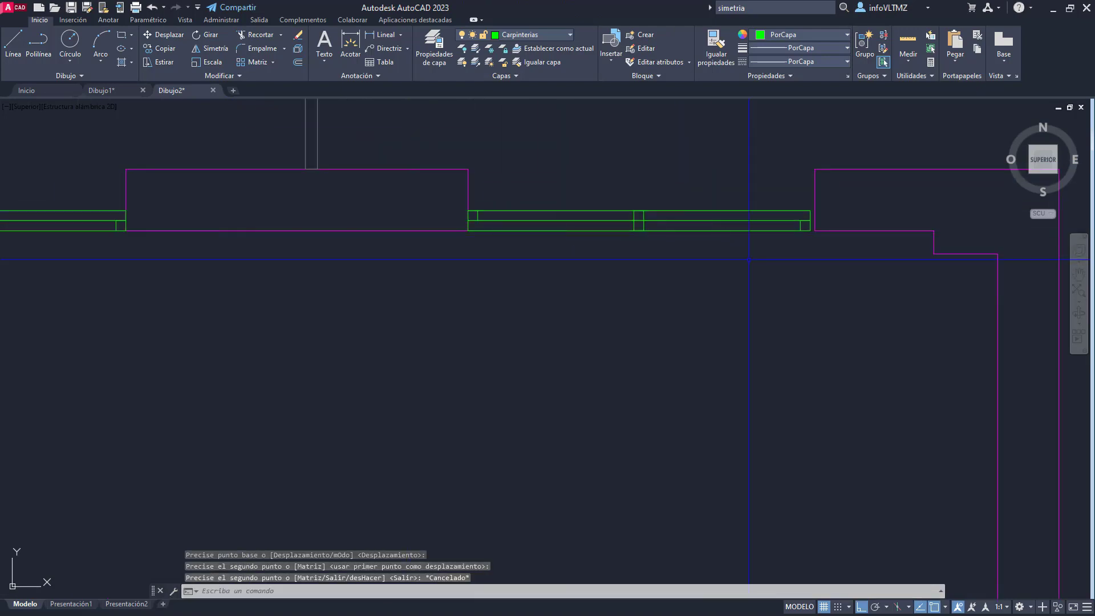
Step: Stretch the vertical wall edge right of the second opening so it meets the copied window's right end
{"action": "scroll", "coordinate": [612, 277], "scroll_direction": "up", "scroll_amount": 4}
{"action": "left_click", "coordinate": [592, 221]}
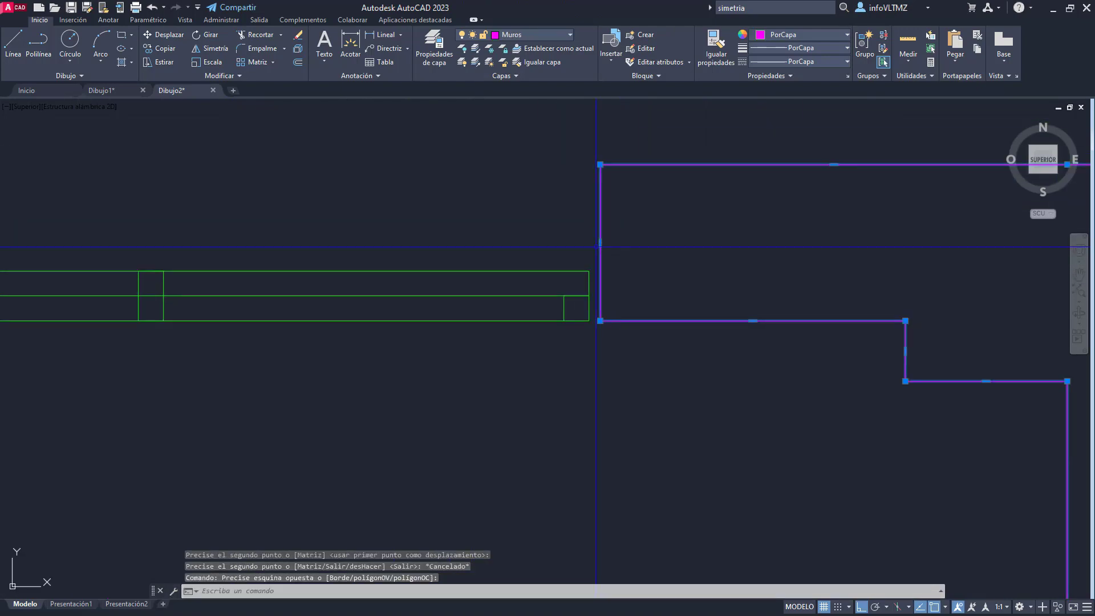
{"action": "scroll", "coordinate": [608, 285], "scroll_direction": "up", "scroll_amount": 2}
{"action": "left_click", "coordinate": [603, 181]}
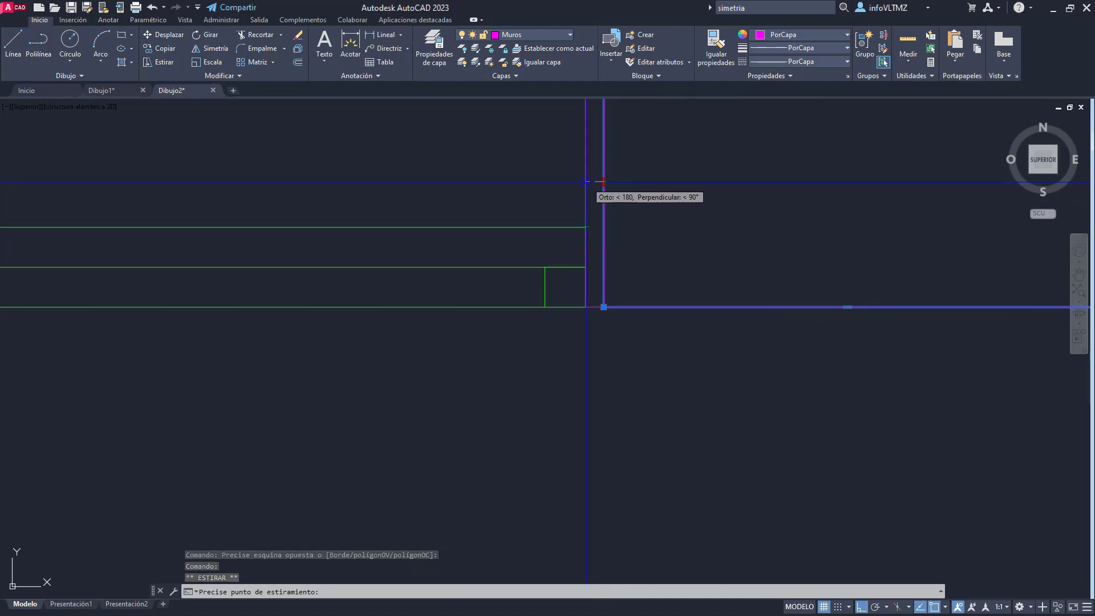
{"action": "scroll", "coordinate": [603, 181], "scroll_direction": "down", "scroll_amount": 3}
{"action": "key", "text": "Escape"}
Step: Turn the Imagen Salón layer back on to show the reference image under the plan
{"action": "scroll", "coordinate": [570, 273], "scroll_direction": "down", "scroll_amount": 3}
{"action": "middle_click_drag", "start_coordinate": [567, 275], "coordinate": [469, 244]}
{"action": "scroll", "coordinate": [657, 260], "scroll_direction": "down", "scroll_amount": 2}
{"action": "scroll", "coordinate": [558, 267], "scroll_direction": "down", "scroll_amount": 2}
{"action": "scroll", "coordinate": [423, 335], "scroll_direction": "up", "scroll_amount": 1}
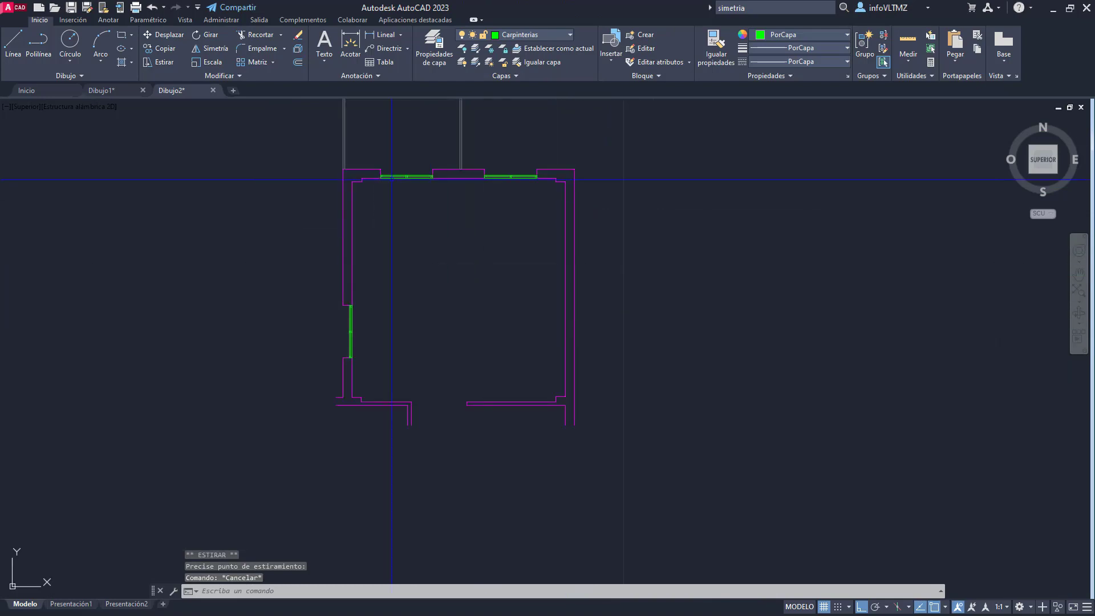
{"action": "left_click", "coordinate": [502, 35]}
{"action": "left_click", "coordinate": [465, 103]}
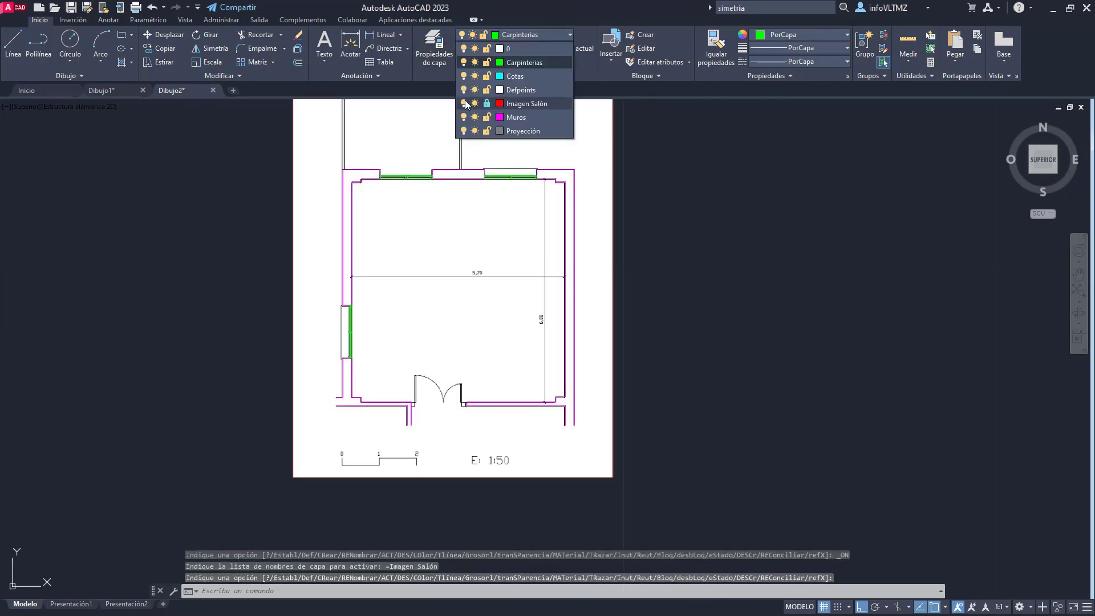
Step: Draw the right door jamb as a polyline from the wall end, 0.11 wide and as deep as the wall, replacing the 0.1 segment
{"action": "scroll", "coordinate": [428, 389], "scroll_direction": "up", "scroll_amount": 10}
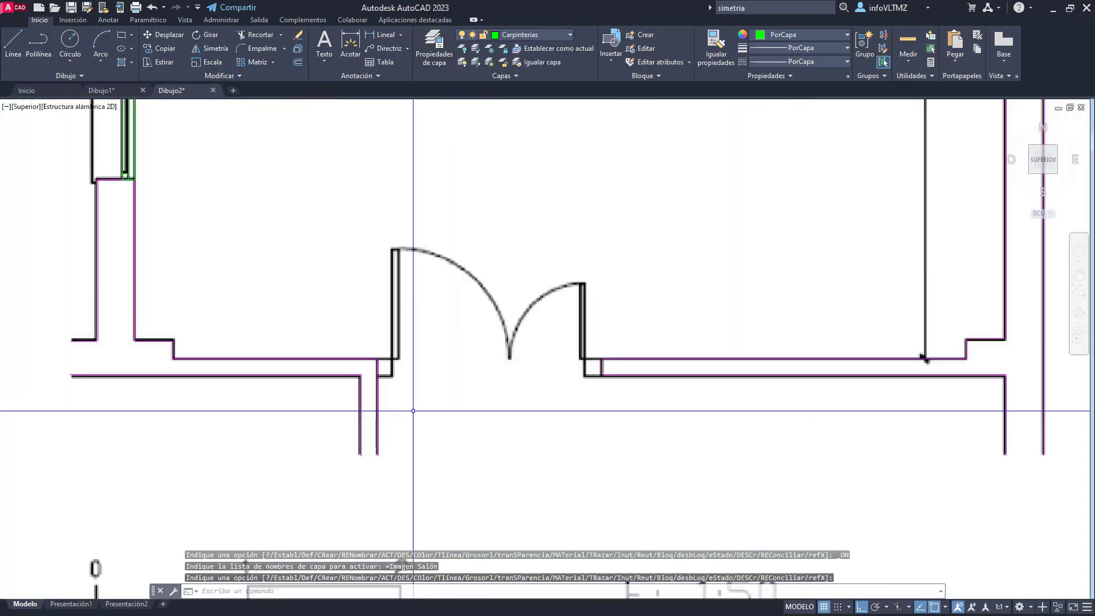
{"action": "scroll", "coordinate": [428, 389], "scroll_direction": "down", "scroll_amount": 8}
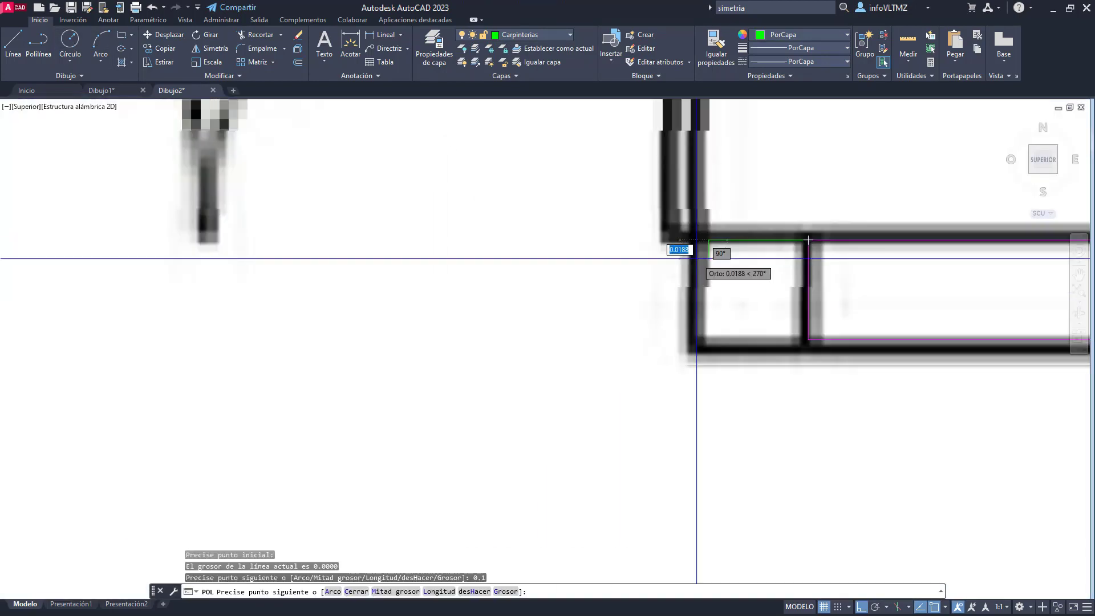
{"action": "key", "text": "ctrl+z"}
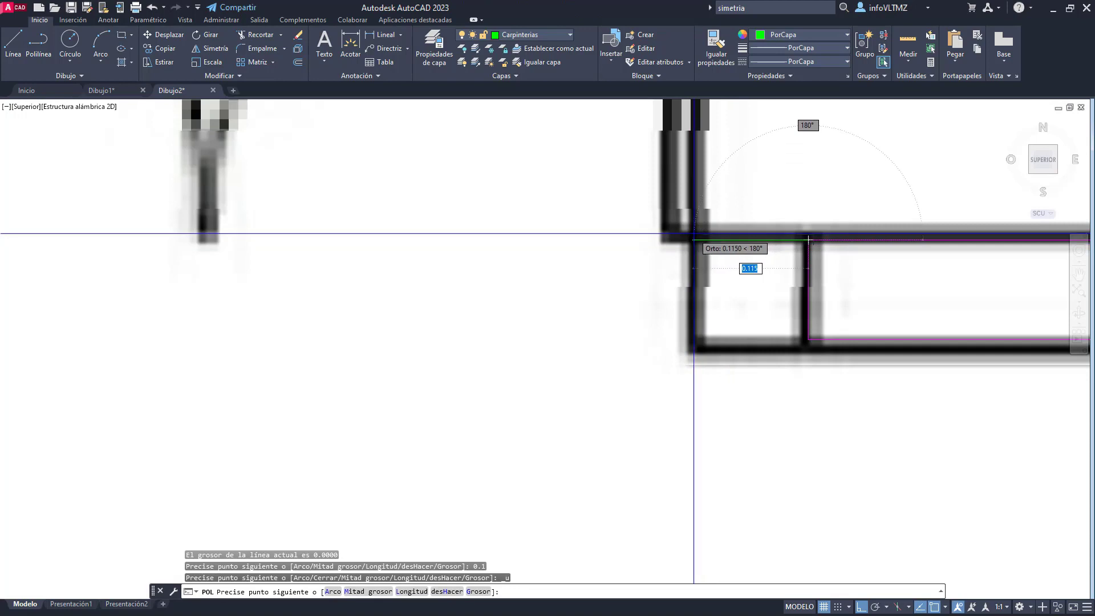
{"action": "type", "text": "0.1"}
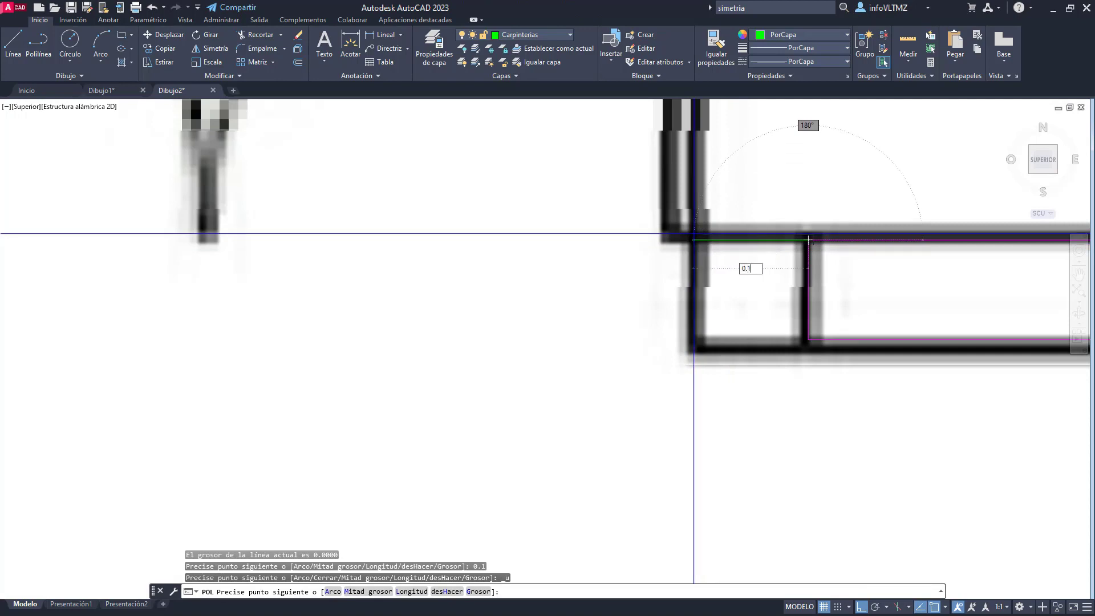
{"action": "type", "text": "1"}
{"action": "key", "text": "Return"}
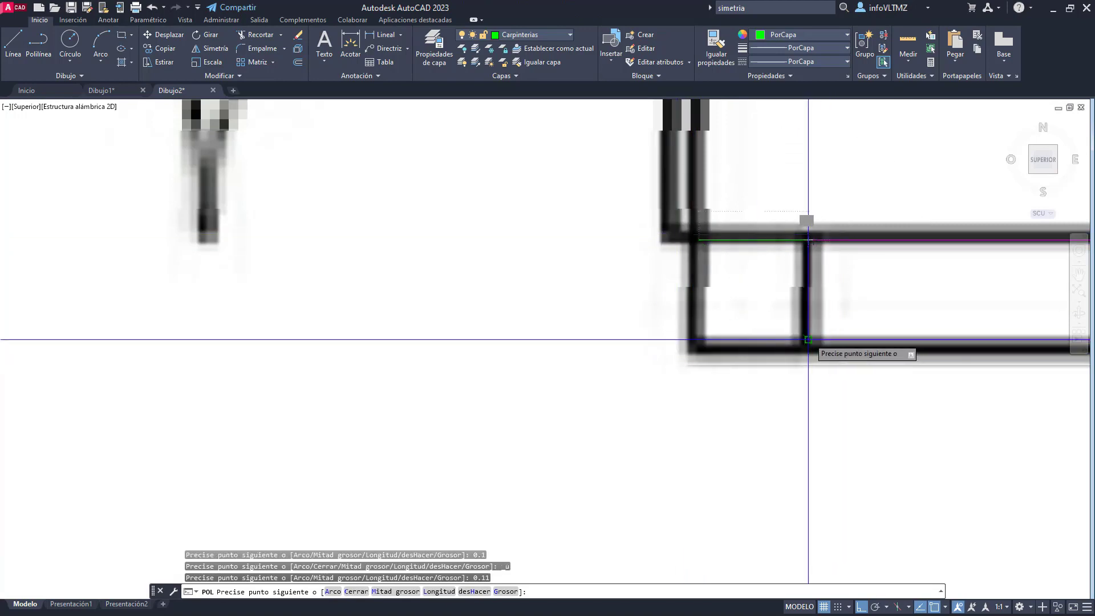
{"action": "left_click", "coordinate": [699, 339]}
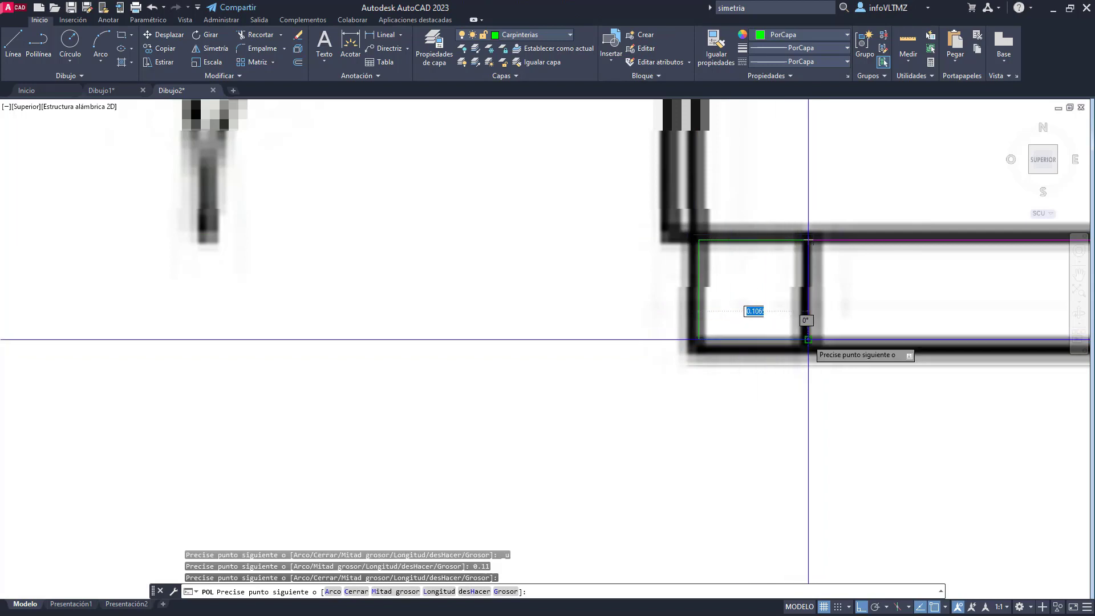
{"action": "key", "text": "Escape"}
{"action": "scroll", "coordinate": [747, 287], "scroll_direction": "down", "scroll_amount": 5}
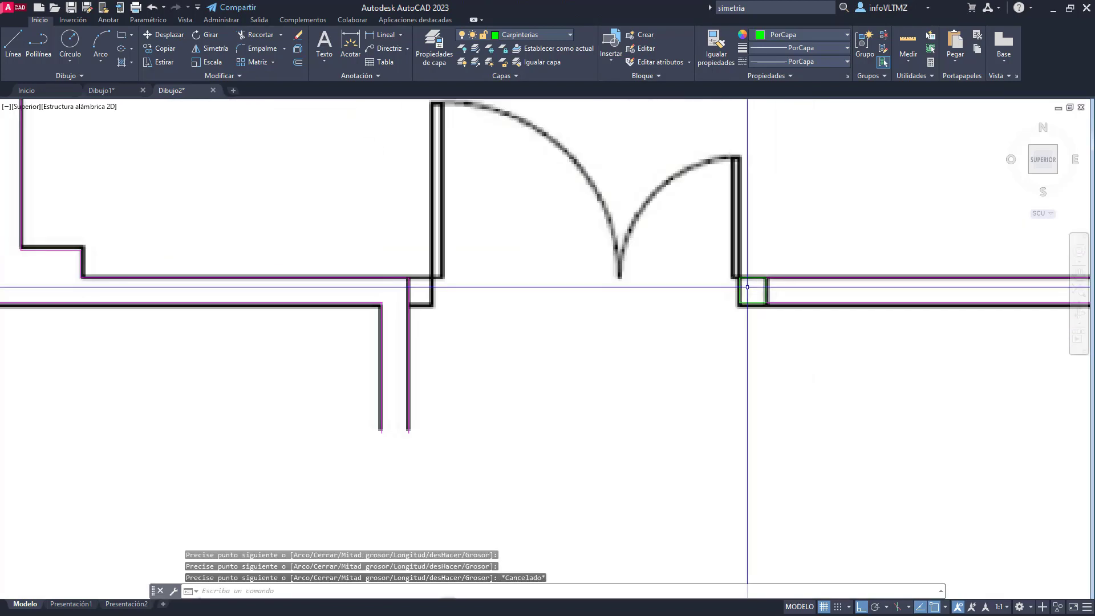
Step: Copy the right door jamb from its upper-left corner to the wall corner on the left side of the door opening
{"action": "left_click", "coordinate": [755, 277]}
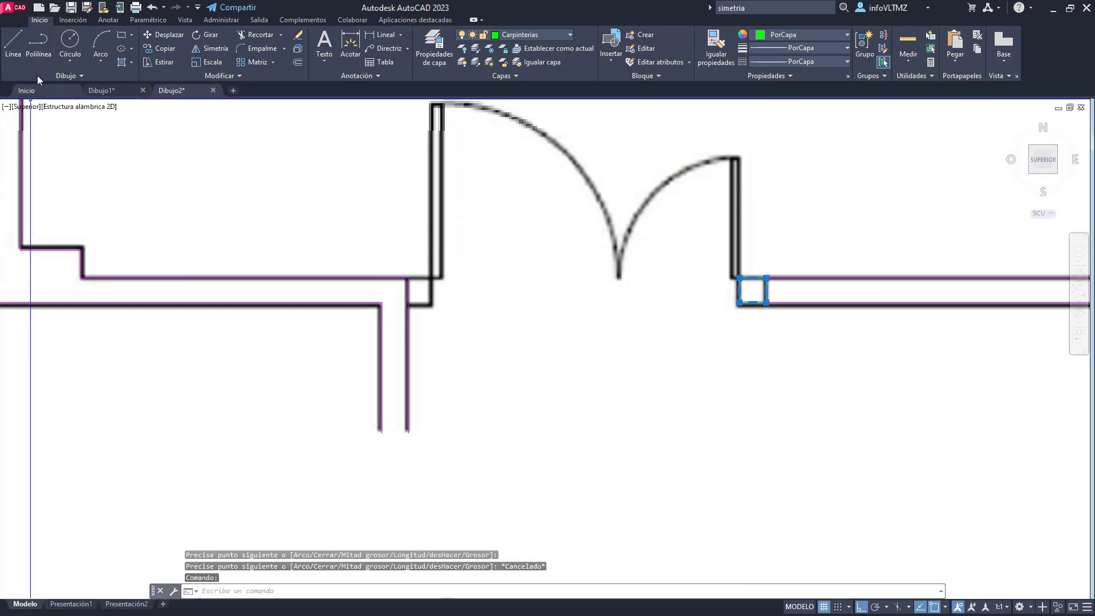
{"action": "left_click", "coordinate": [159, 50]}
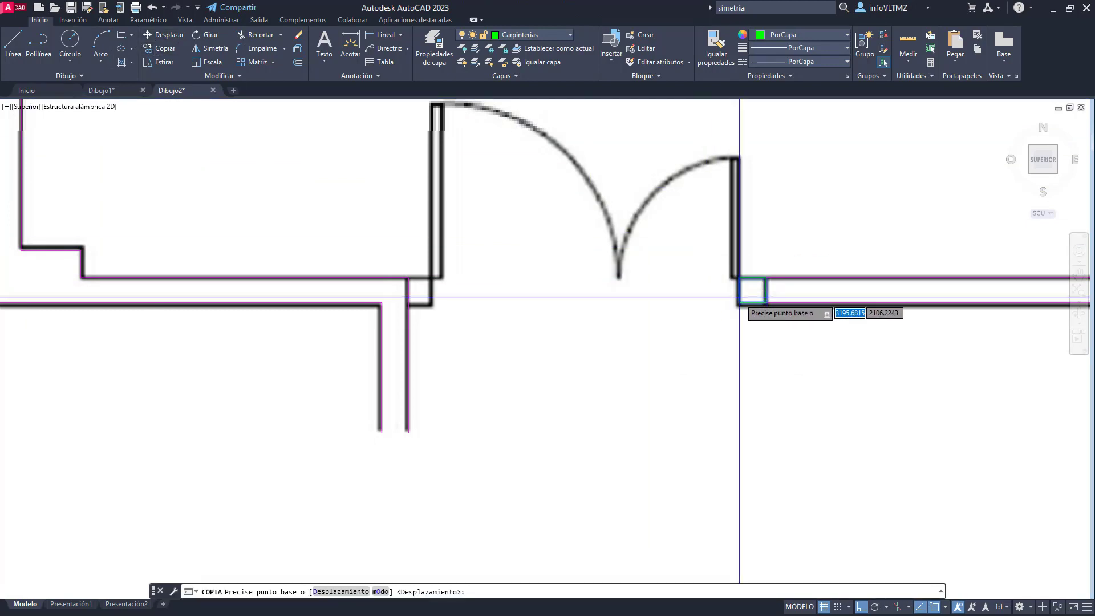
{"action": "left_click", "coordinate": [739, 277]}
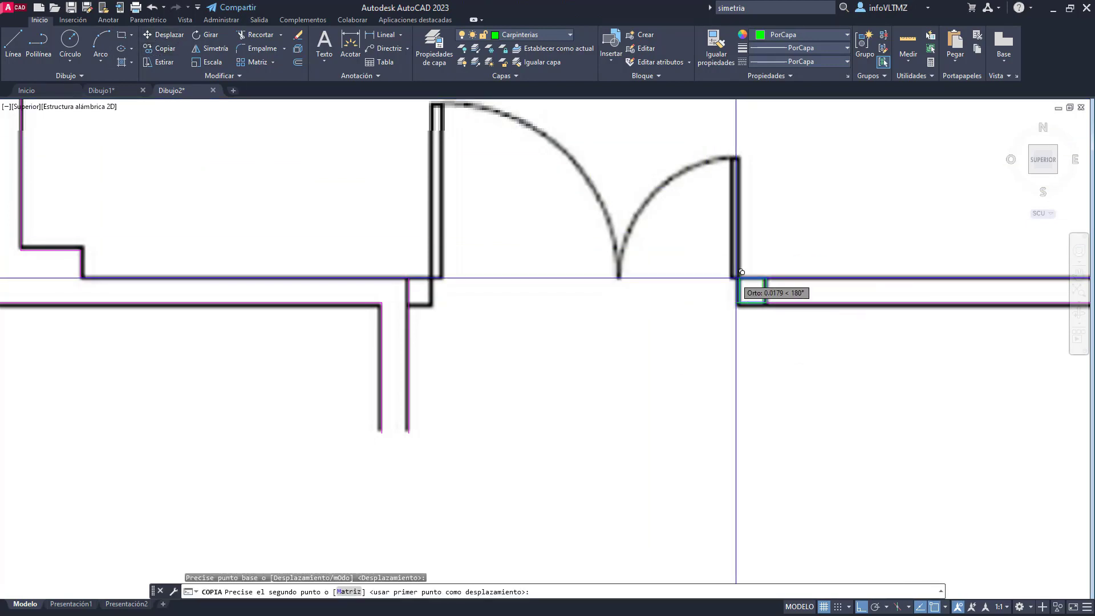
{"action": "scroll", "coordinate": [741, 278], "scroll_direction": "up", "scroll_amount": 4}
{"action": "scroll", "coordinate": [684, 281], "scroll_direction": "down", "scroll_amount": 4}
{"action": "scroll", "coordinate": [442, 298], "scroll_direction": "up", "scroll_amount": 4}
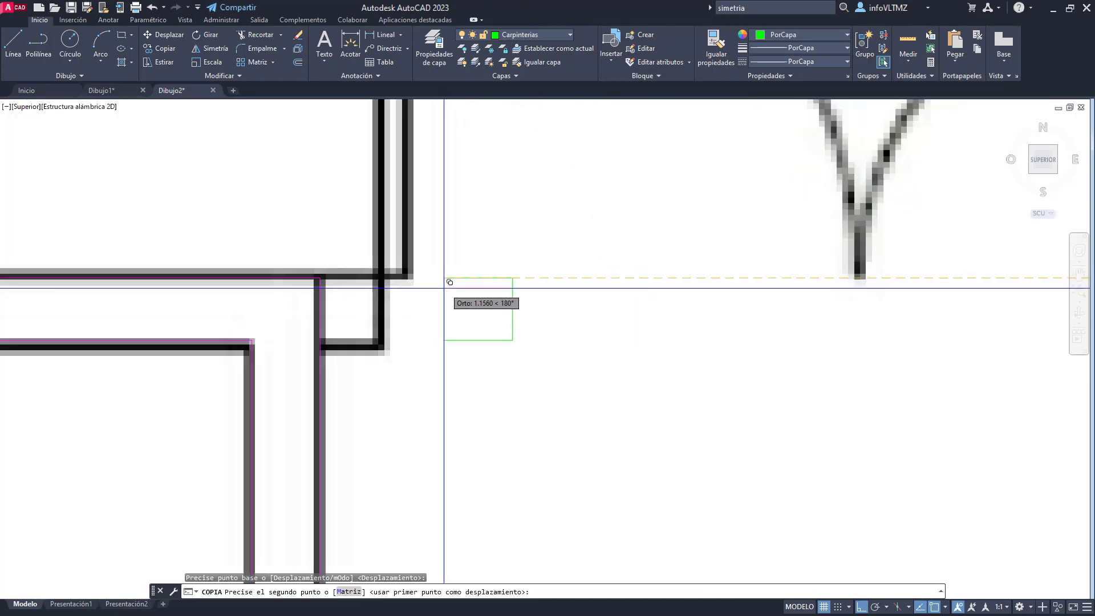
{"action": "left_click", "coordinate": [325, 272]}
{"action": "key", "text": "Escape"}
{"action": "scroll", "coordinate": [438, 317], "scroll_direction": "down", "scroll_amount": 4}
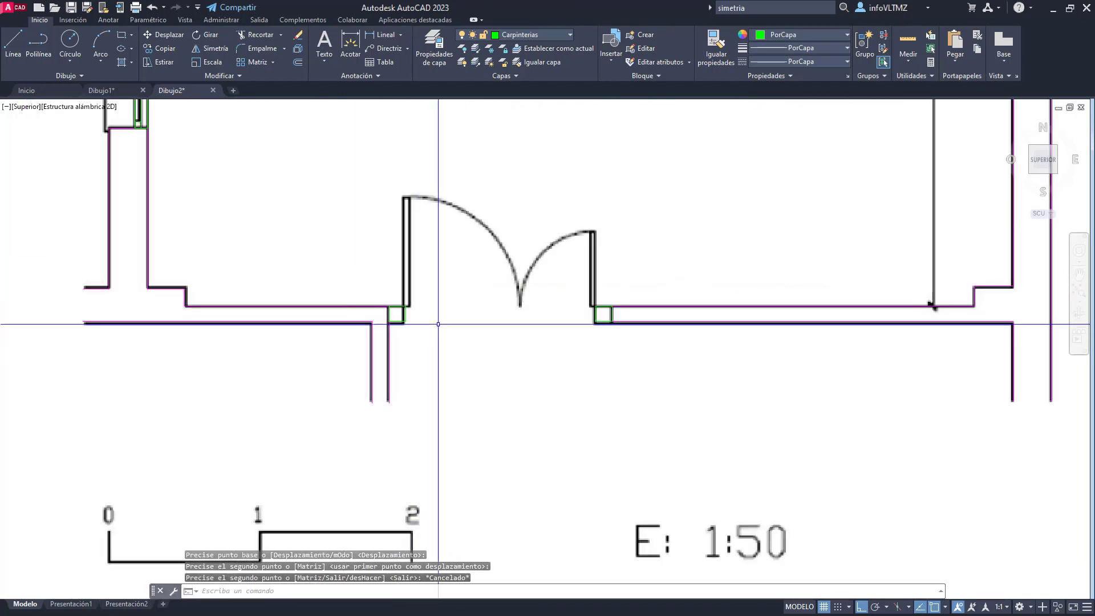
{"action": "scroll", "coordinate": [362, 237], "scroll_direction": "up", "scroll_amount": 3}
{"action": "left_click", "coordinate": [36, 51]}
{"action": "scroll", "coordinate": [409, 345], "scroll_direction": "up", "scroll_amount": 3}
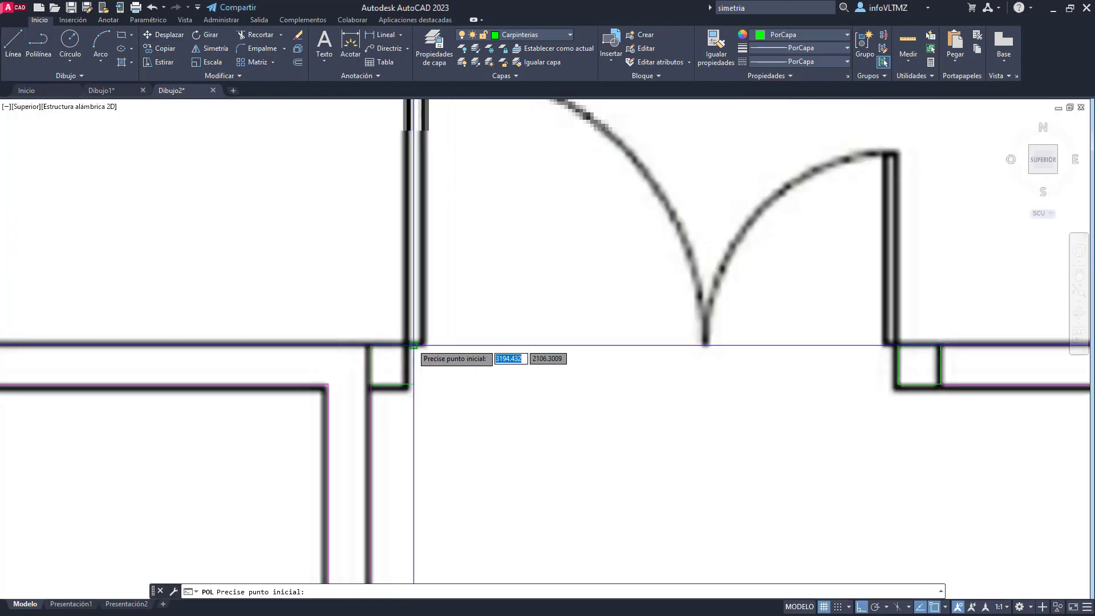
{"action": "key", "text": "Escape"}
{"action": "scroll", "coordinate": [694, 400], "scroll_direction": "down", "scroll_amount": 3}
{"action": "scroll", "coordinate": [693, 400], "scroll_direction": "down", "scroll_amount": 3}
{"action": "scroll", "coordinate": [533, 293], "scroll_direction": "up", "scroll_amount": 3}
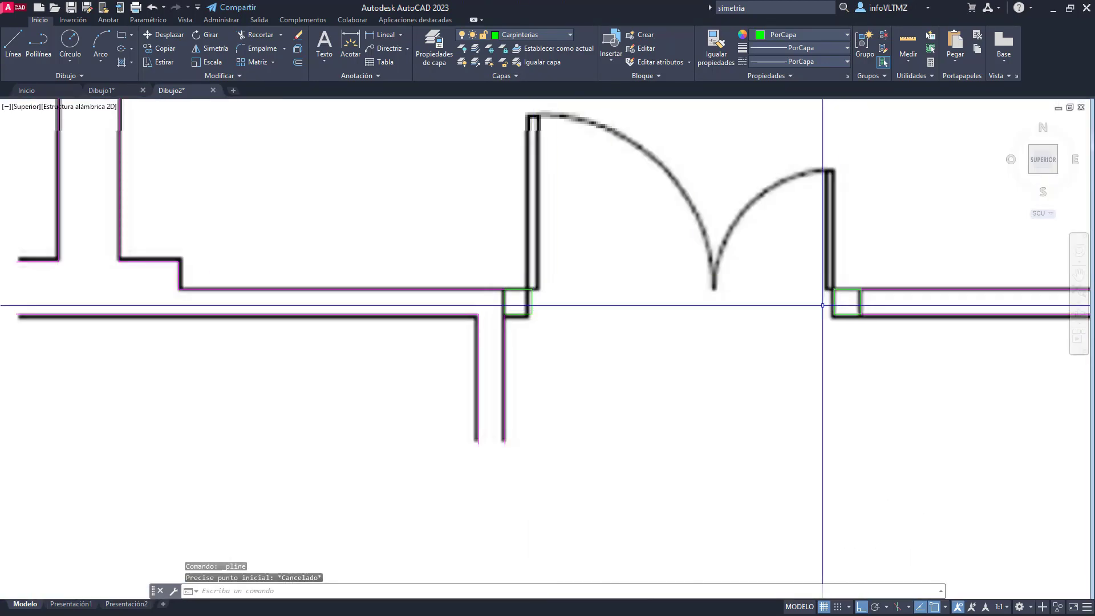
Step: Draw the left door leaf as a closed polyline 0.7 long from the left jamb's upper-right corner, matching the reference image's leaf thickness
{"action": "middle_click_drag", "start_coordinate": [553, 293], "coordinate": [455, 332]}
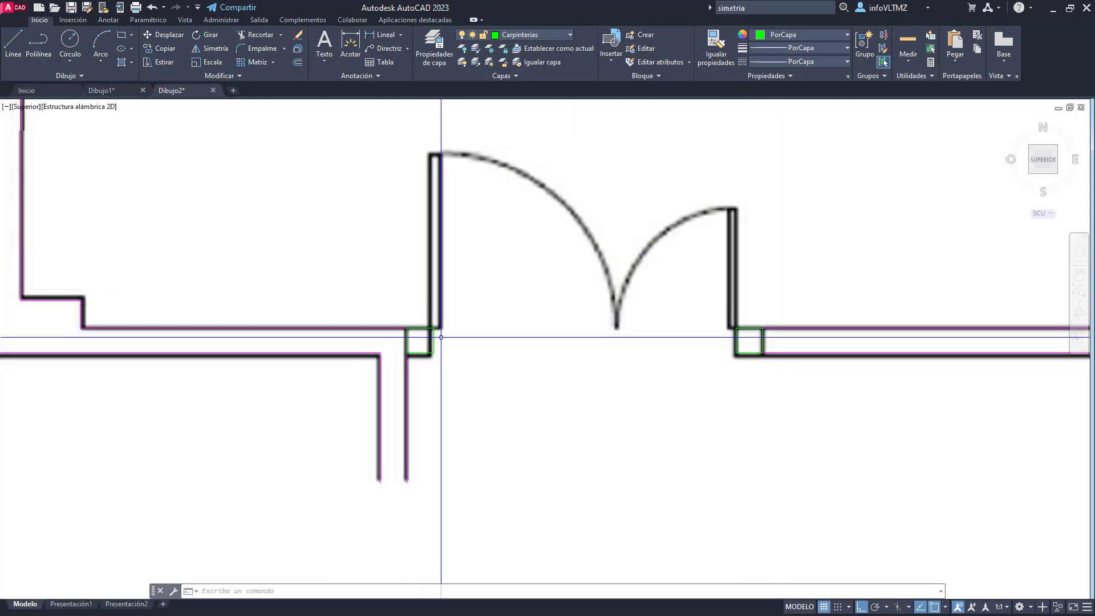
{"action": "scroll", "coordinate": [440, 319], "scroll_direction": "up", "scroll_amount": 5}
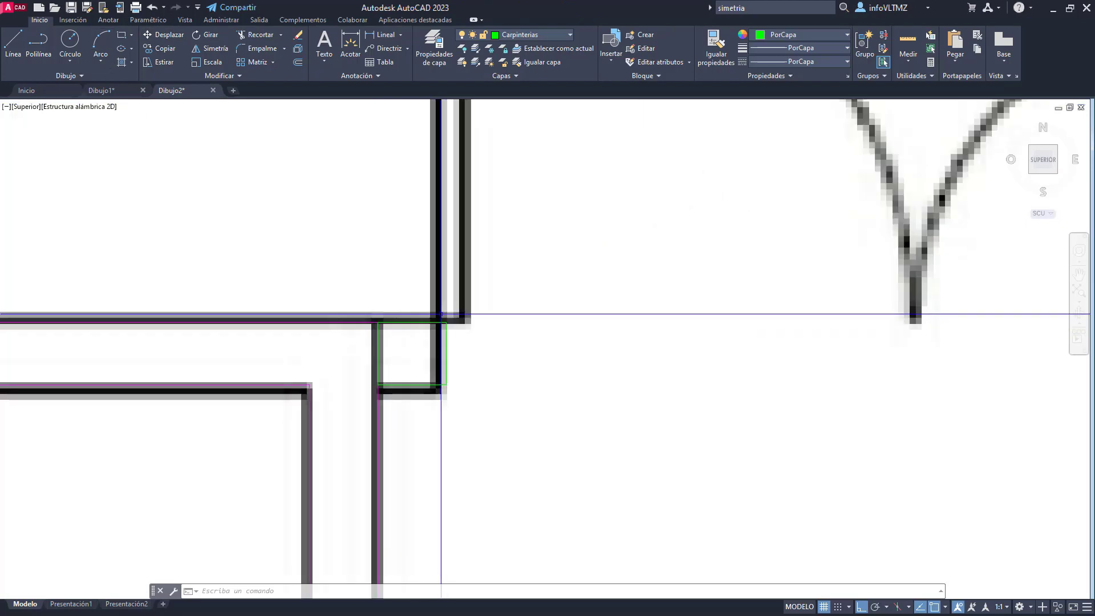
{"action": "scroll", "coordinate": [444, 328], "scroll_direction": "down", "scroll_amount": 2}
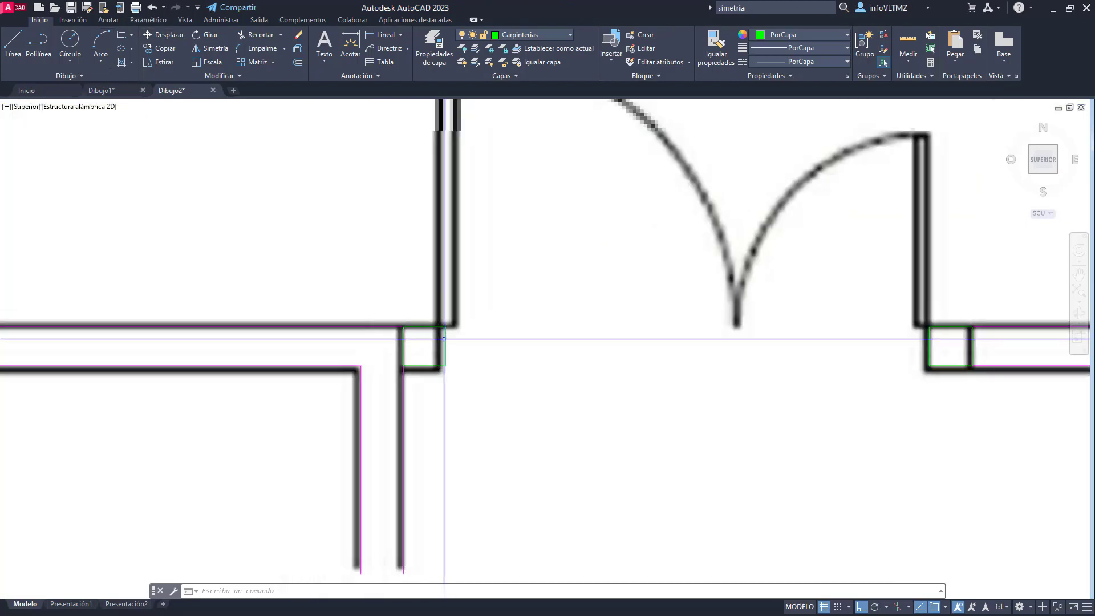
{"action": "scroll", "coordinate": [444, 338], "scroll_direction": "down", "scroll_amount": 2}
{"action": "middle_click_drag", "start_coordinate": [679, 319], "coordinate": [630, 381]}
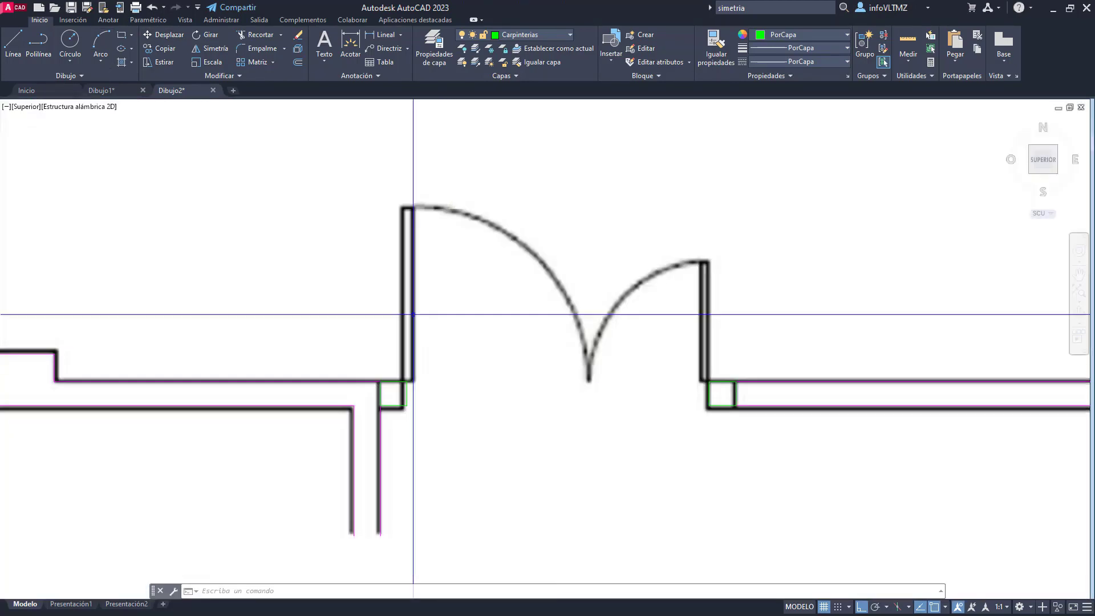
{"action": "left_click", "coordinate": [38, 43]}
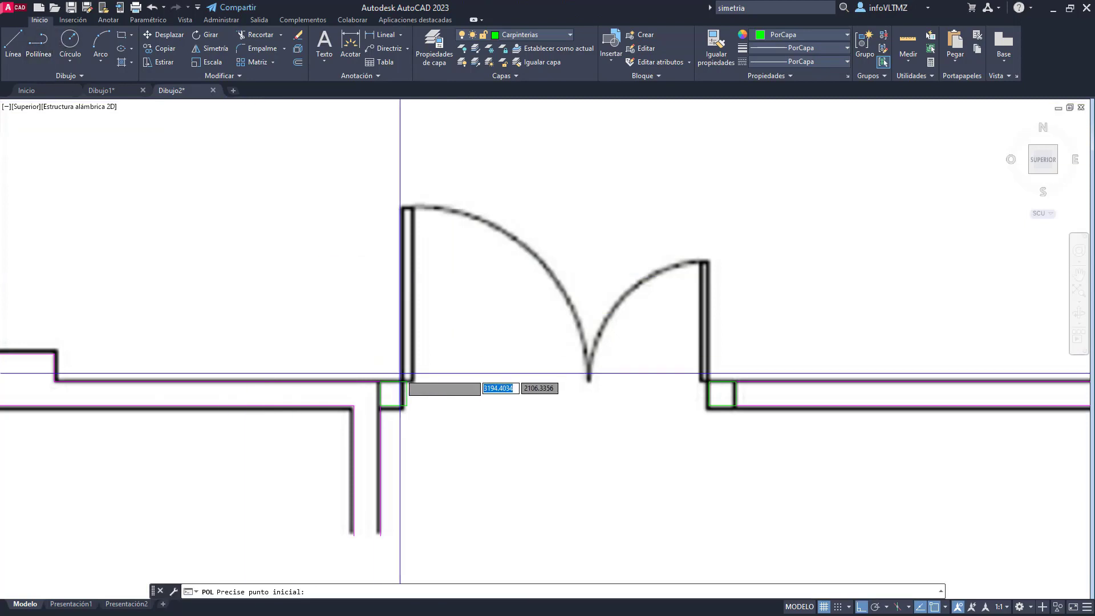
{"action": "left_click", "coordinate": [408, 382]}
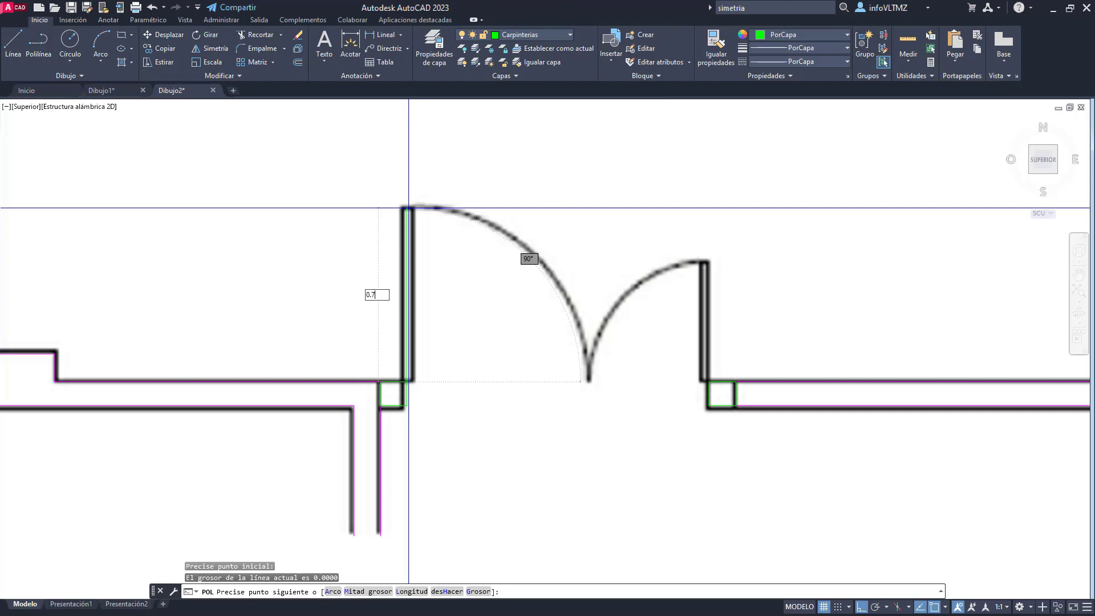
{"action": "key", "text": "Return"}
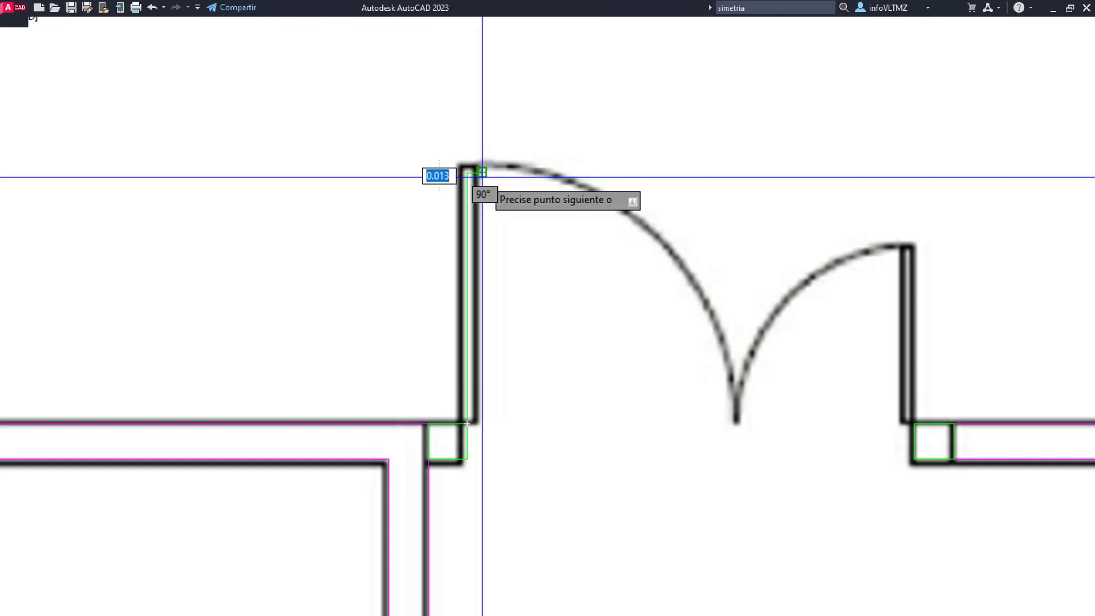
{"action": "scroll", "coordinate": [482, 423], "scroll_direction": "up", "scroll_amount": 5}
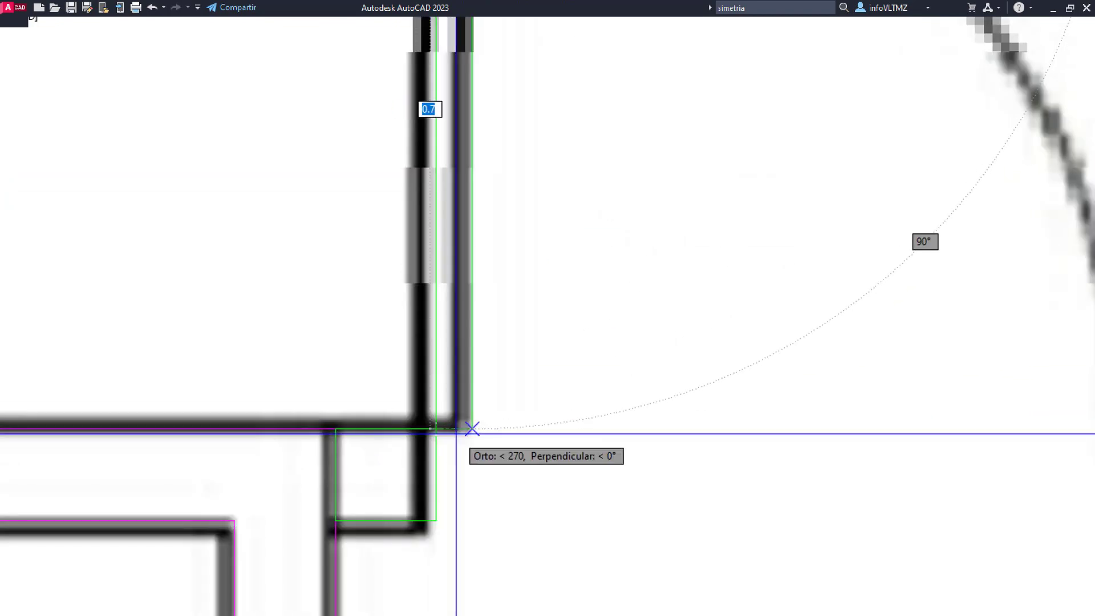
{"action": "left_click", "coordinate": [455, 429]}
{"action": "type", "text": "c"}
{"action": "key", "text": "Return"}
Step: Draw the right door leaf as a polyline 0.5 long from the right jamb's upper-left corner, tracing its thickness and ending at the start point
{"action": "scroll", "coordinate": [454, 429], "scroll_direction": "down", "scroll_amount": 5}
{"action": "middle_click_drag", "start_coordinate": [455, 429], "coordinate": [170, 413]}
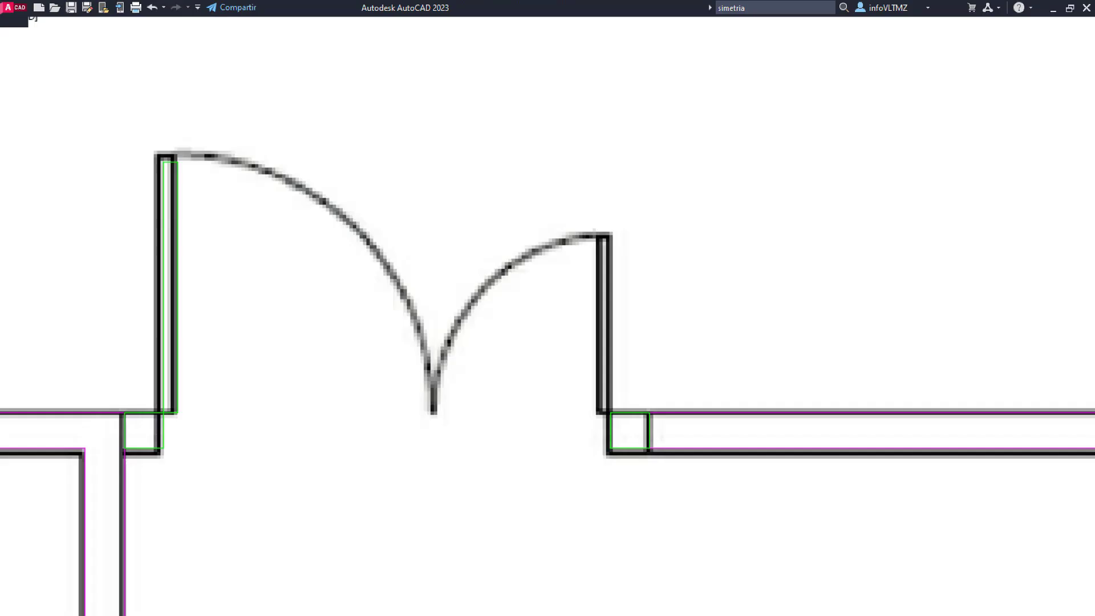
{"action": "key", "text": "Return"}
{"action": "left_click", "coordinate": [610, 413]}
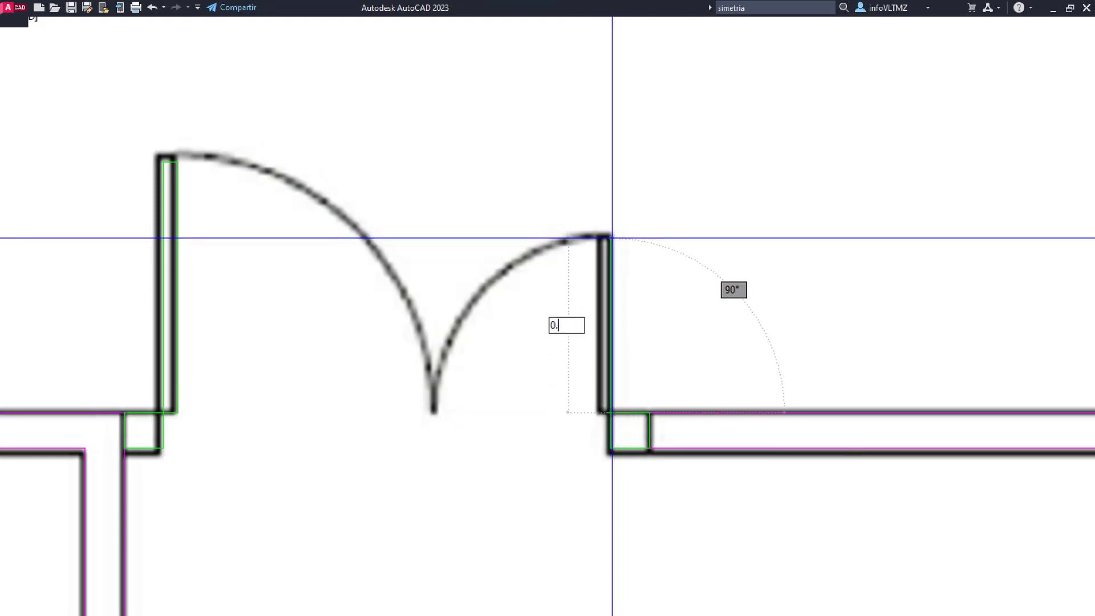
{"action": "type", "text": "0.5"}
{"action": "key", "text": "Return"}
{"action": "scroll", "coordinate": [608, 237], "scroll_direction": "up", "scroll_amount": 5}
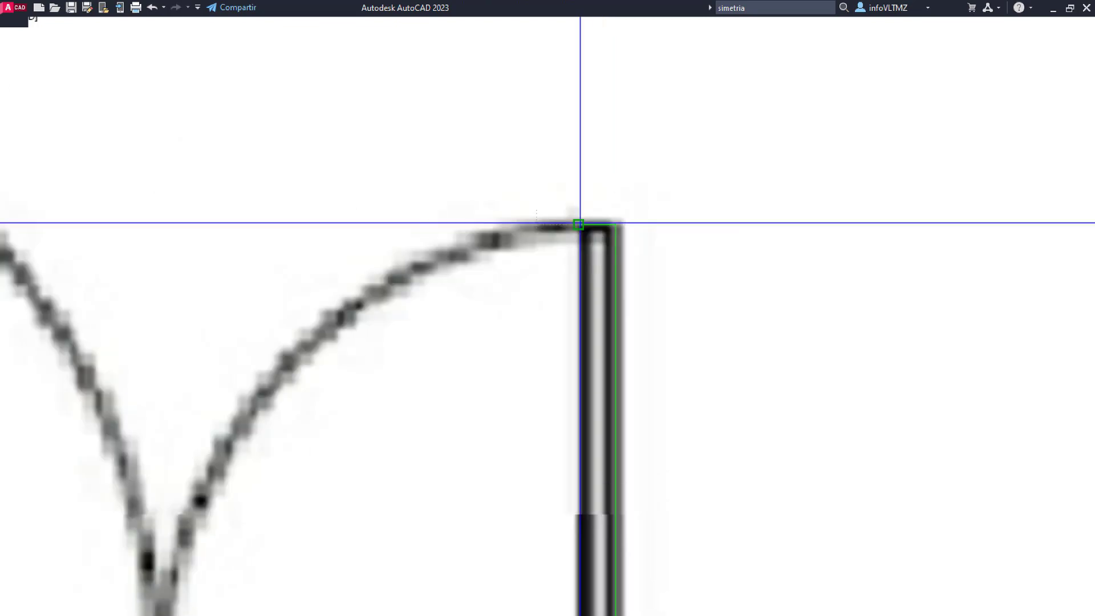
{"action": "left_click", "coordinate": [580, 224]}
{"action": "scroll", "coordinate": [580, 225], "scroll_direction": "down", "scroll_amount": 4}
{"action": "scroll", "coordinate": [552, 393], "scroll_direction": "up", "scroll_amount": 4}
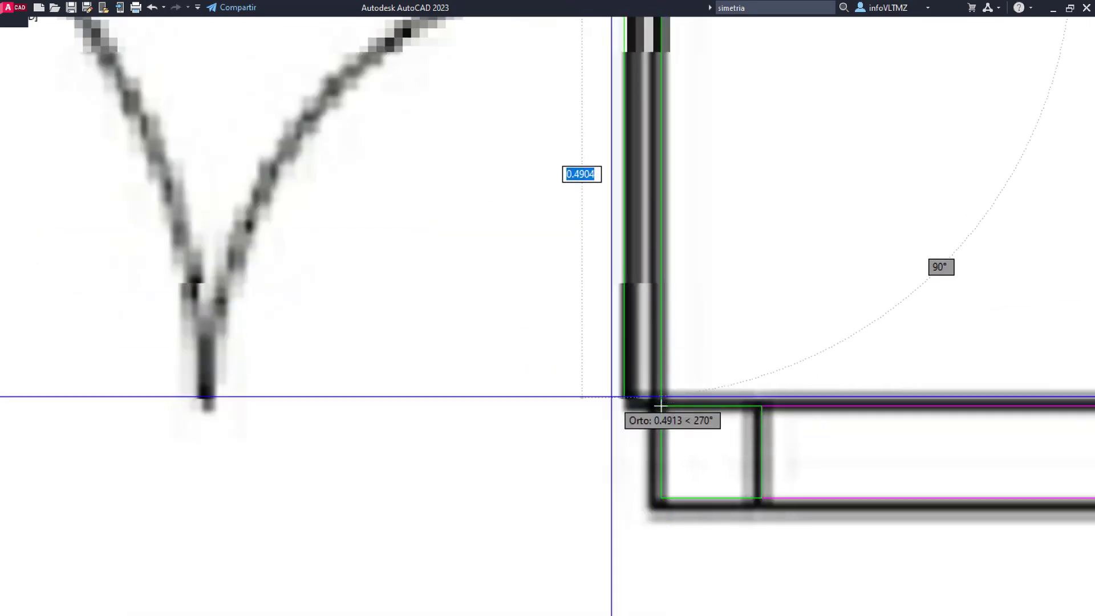
{"action": "left_click", "coordinate": [661, 406]}
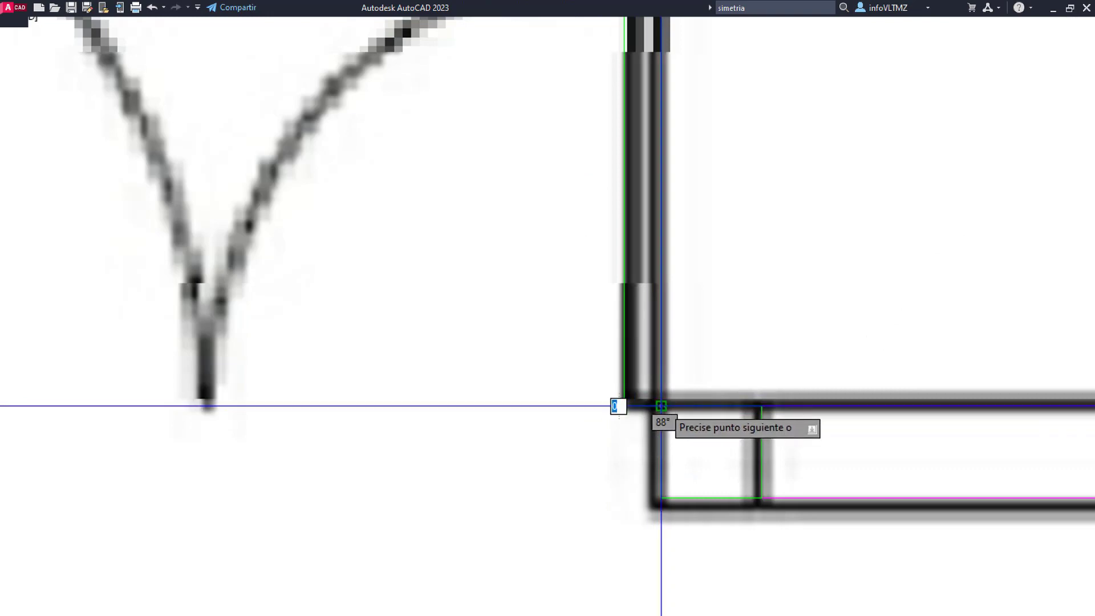
{"action": "scroll", "coordinate": [805, 414], "scroll_direction": "down", "scroll_amount": 5}
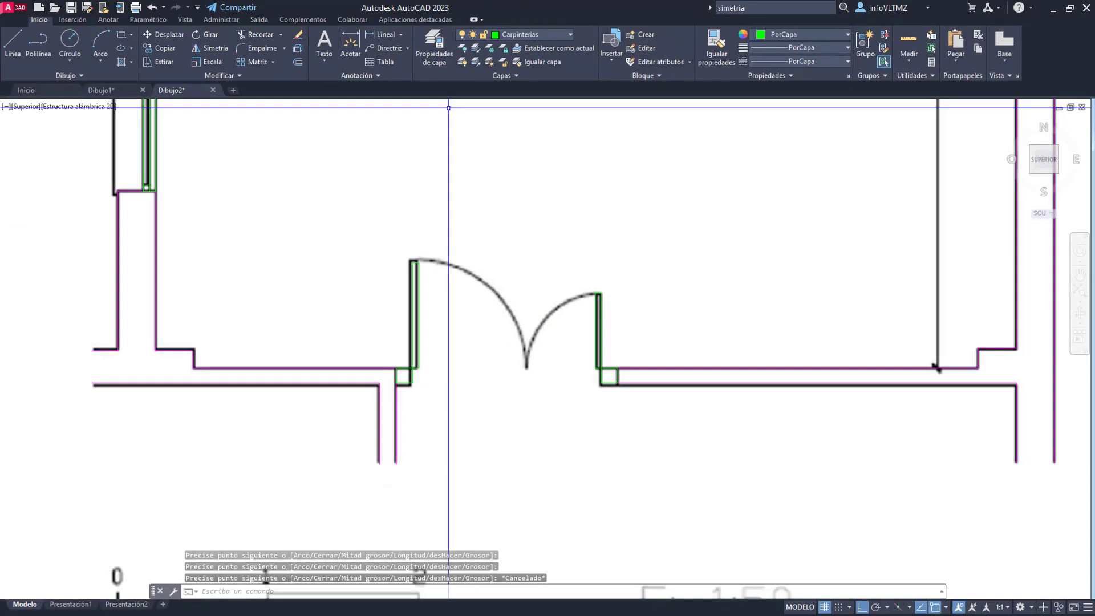
Step: Turn off the Imagen Salón layer and draw a line across the door opening between the inner lower corners of the two leaves
{"action": "left_click", "coordinate": [505, 37]}
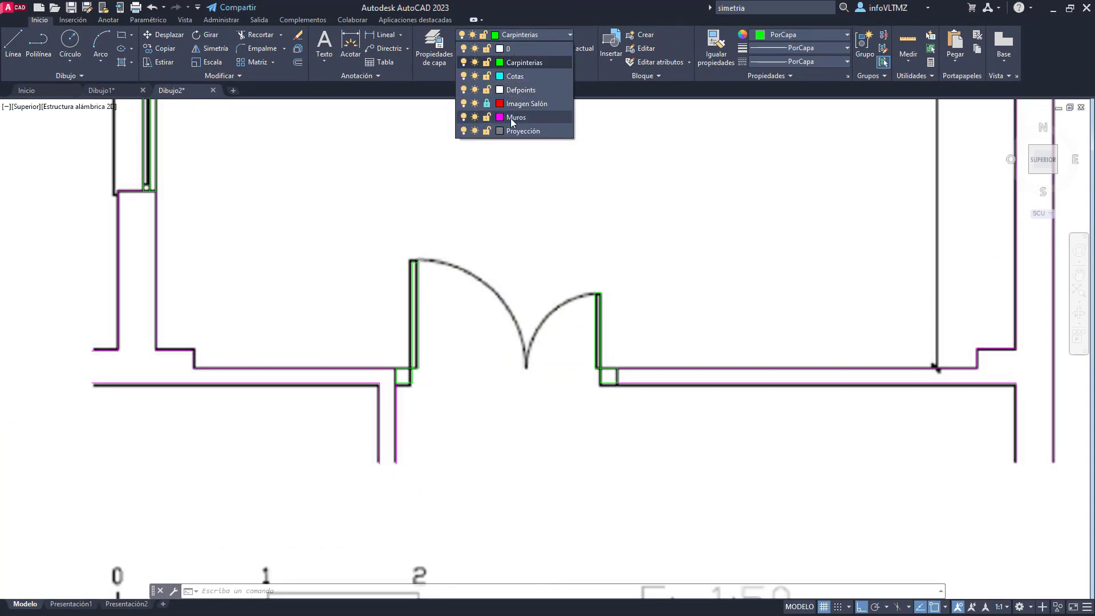
{"action": "left_click", "coordinate": [464, 104]}
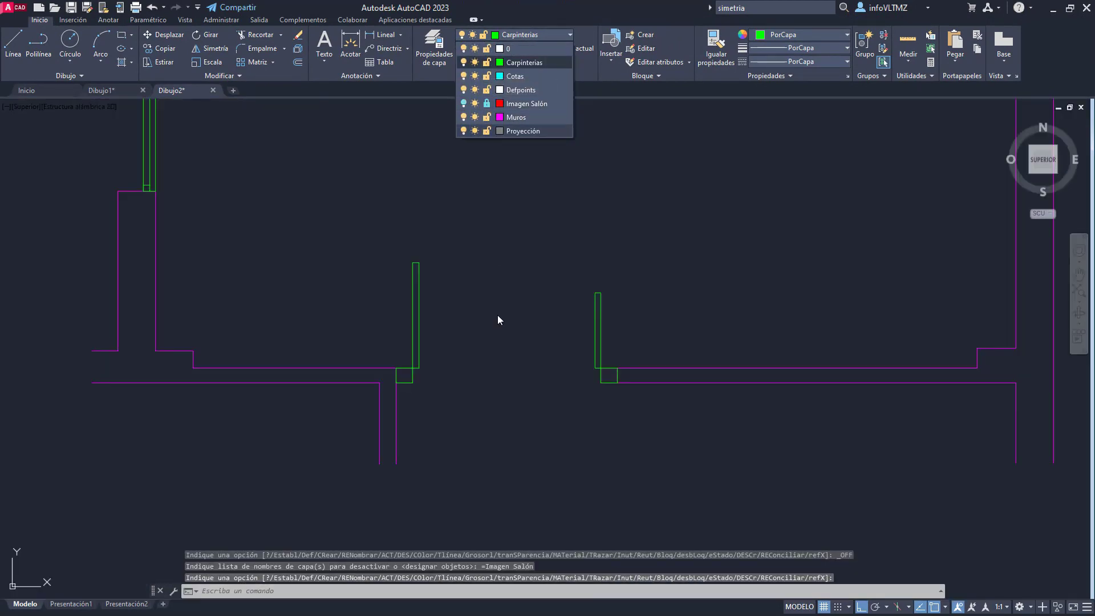
{"action": "type", "text": "l"}
{"action": "key", "text": "Return"}
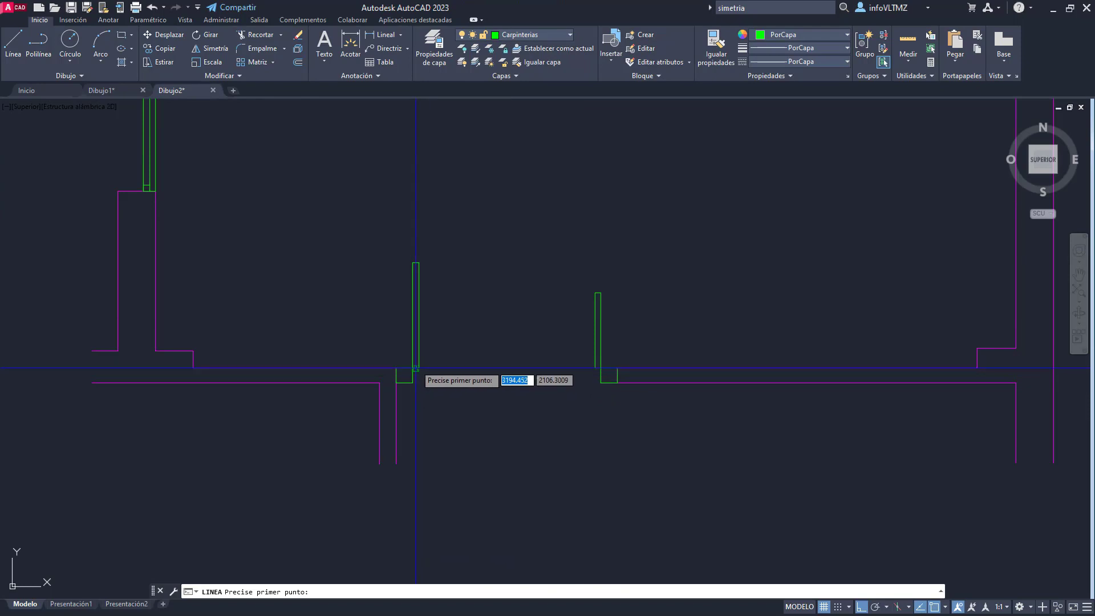
{"action": "left_click", "coordinate": [418, 368]}
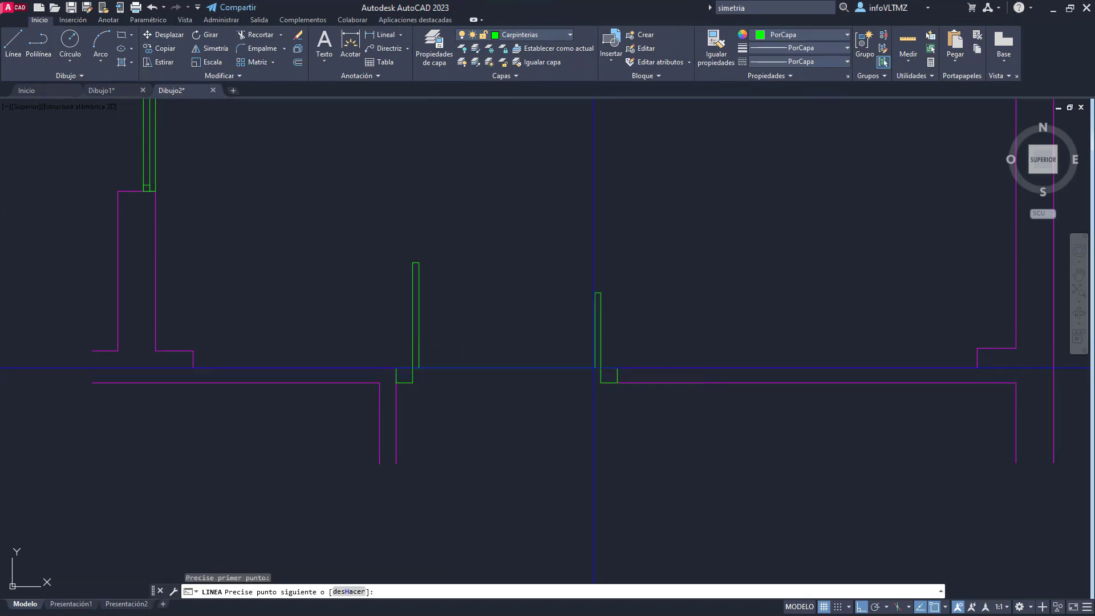
{"action": "left_click", "coordinate": [594, 368]}
{"action": "key", "text": "Escape"}
Step: Draw a circle centred on the left leaf's lower-right corner with its radius reaching the top of that leaf
{"action": "scroll", "coordinate": [517, 335], "scroll_direction": "up", "scroll_amount": 2}
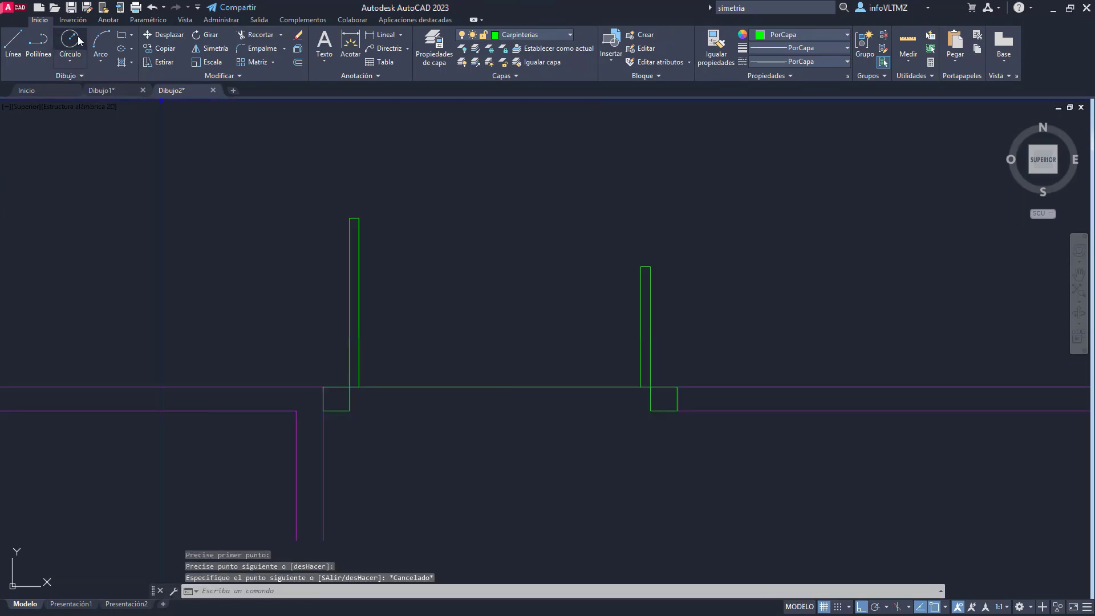
{"action": "type", "text": "c"}
{"action": "key", "text": "Return"}
{"action": "left_click", "coordinate": [358, 387]}
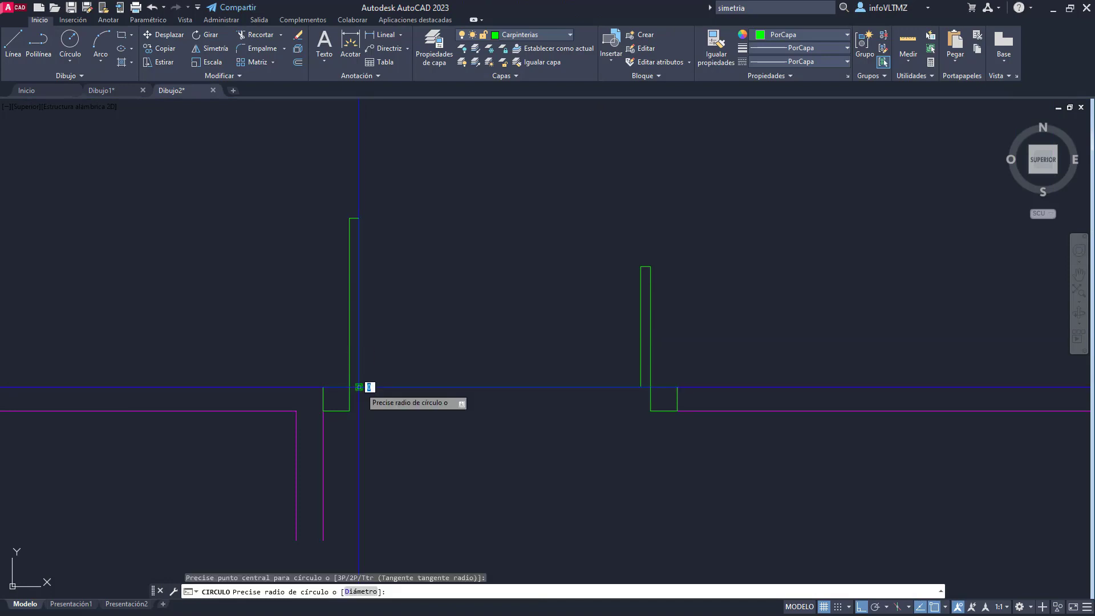
{"action": "left_click", "coordinate": [368, 222]}
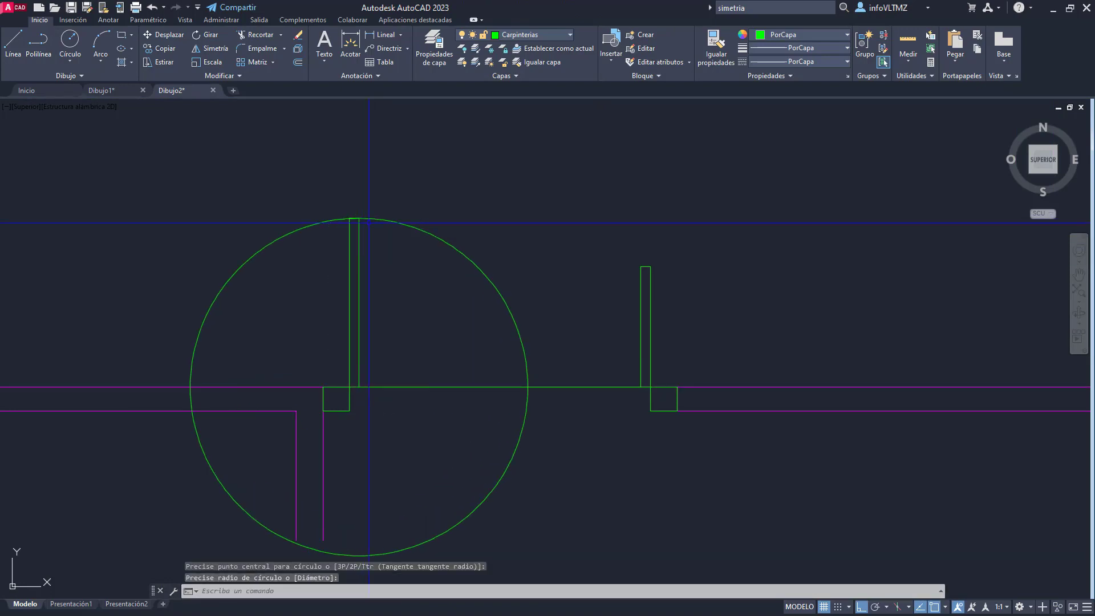
Step: Draw a circle centred on the right leaf's lower-right corner with its radius reaching the top of that leaf
{"action": "key", "text": "Return"}
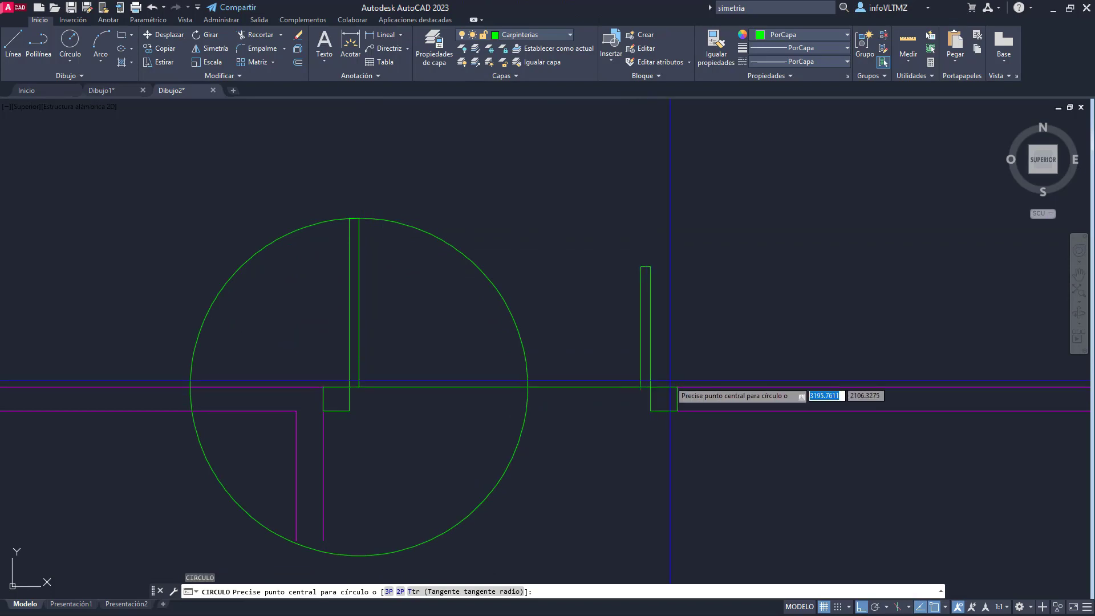
{"action": "scroll", "coordinate": [656, 386], "scroll_direction": "up", "scroll_amount": 4}
{"action": "left_click", "coordinate": [645, 373]}
{"action": "scroll", "coordinate": [645, 365], "scroll_direction": "down", "scroll_amount": 4}
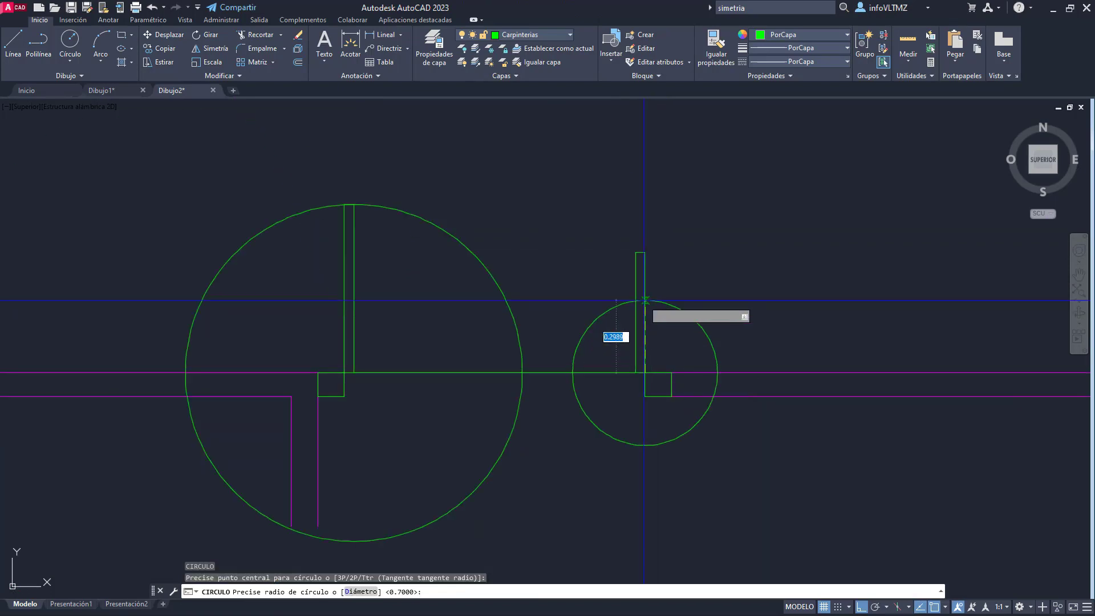
{"action": "key", "text": "Escape"}
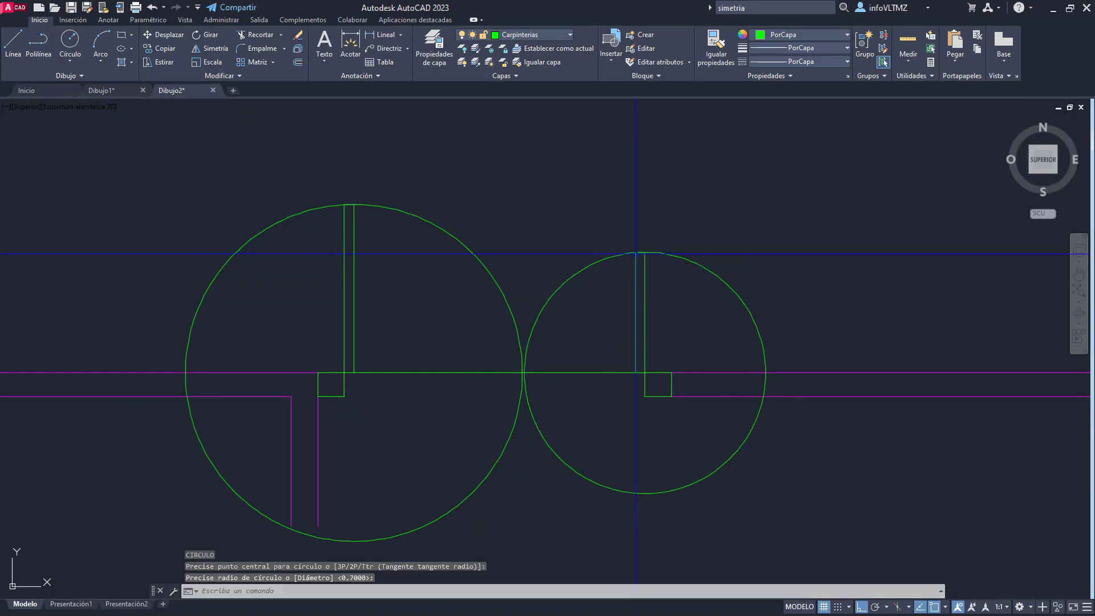
Step: Trim both circles against the door leaves and the opening line, leaving only the quarter-circle swing arcs inside the opening
{"action": "left_click", "coordinate": [259, 37]}
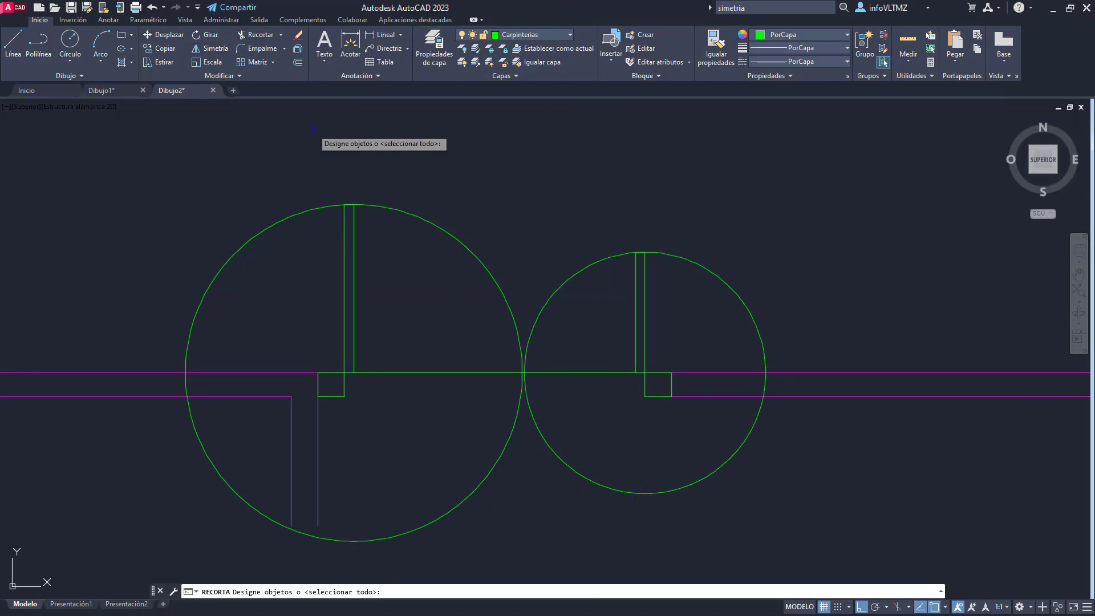
{"action": "left_click", "coordinate": [548, 399]}
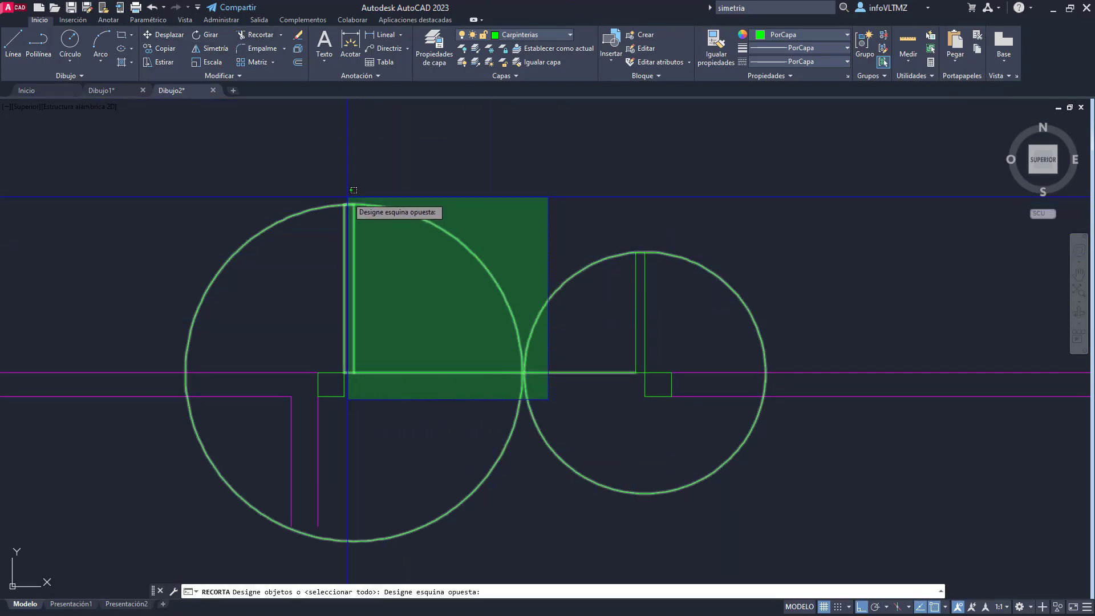
{"action": "left_click", "coordinate": [347, 196]}
{"action": "key", "text": "Return"}
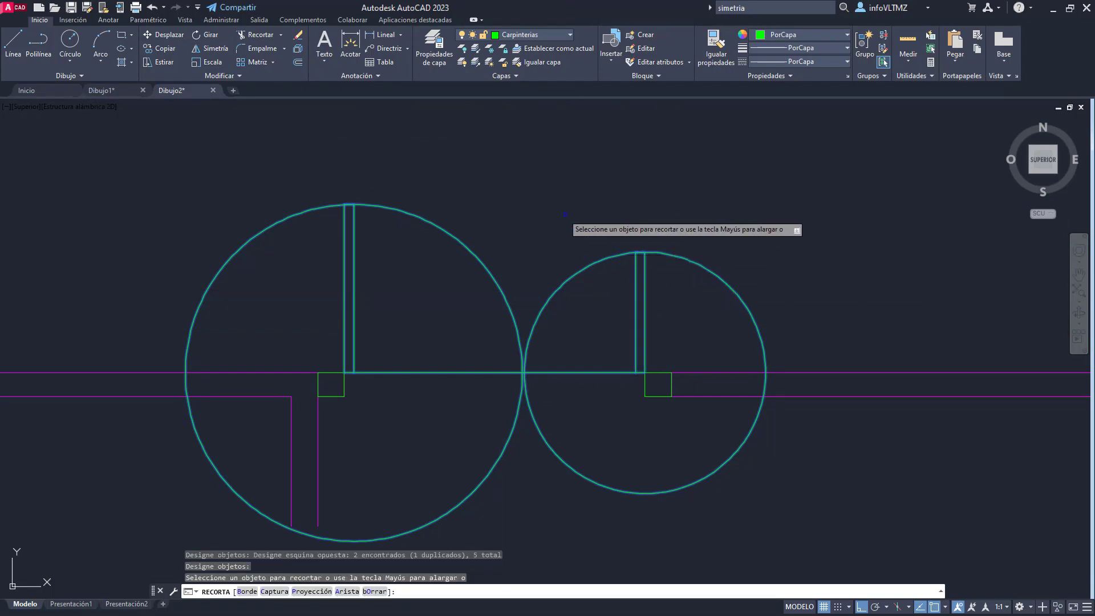
{"action": "scroll", "coordinate": [565, 217], "scroll_direction": "down", "scroll_amount": 2}
{"action": "scroll", "coordinate": [630, 255], "scroll_direction": "up", "scroll_amount": 2}
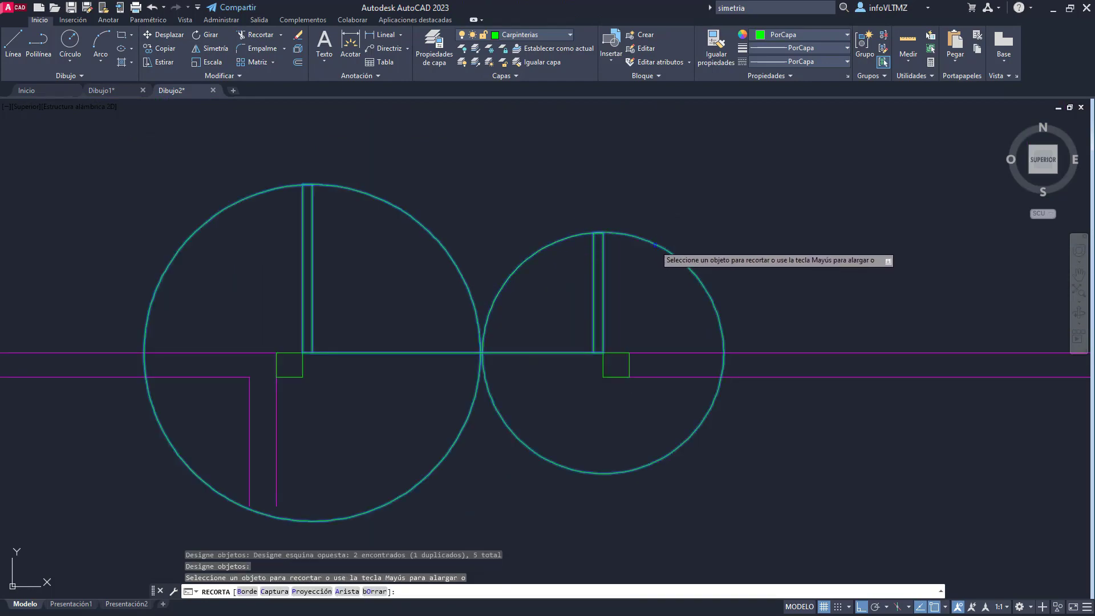
{"action": "left_click", "coordinate": [655, 243]}
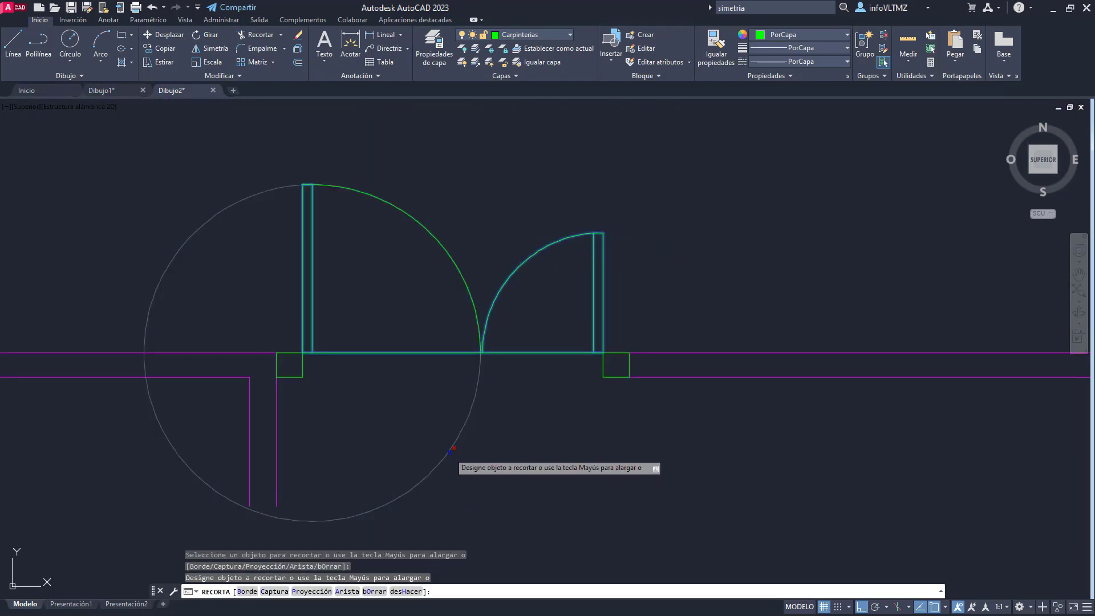
{"action": "key", "text": "Escape"}
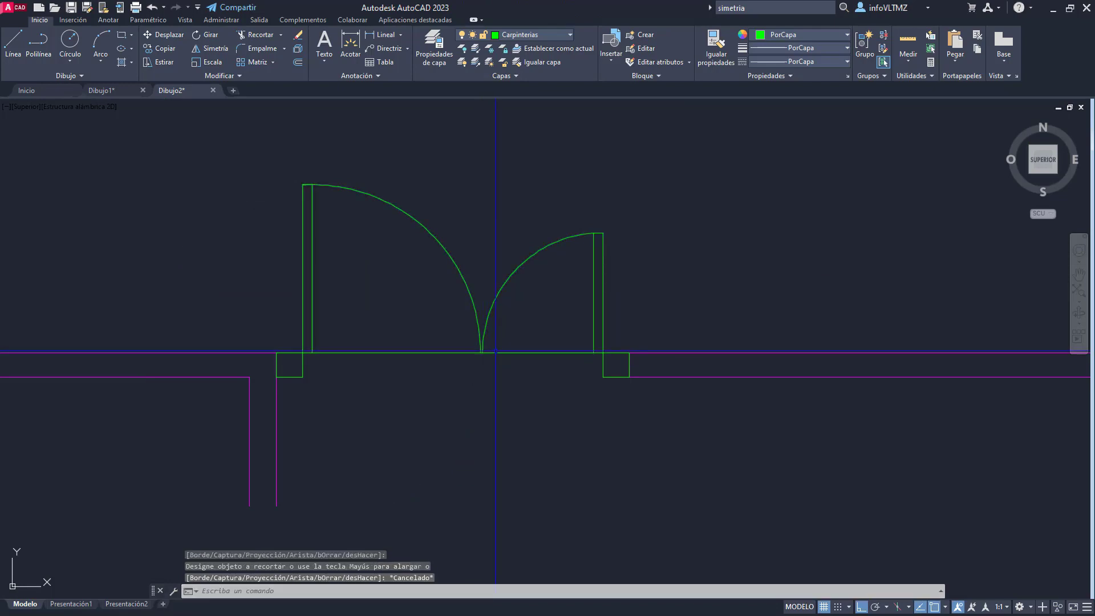
Step: Delete the line across the door opening and stretch the right swing arc's lower end to the left arc's lower end
{"action": "left_click", "coordinate": [495, 352]}
{"action": "key", "text": "Delete"}
{"action": "scroll", "coordinate": [495, 352], "scroll_direction": "up", "scroll_amount": 8}
{"action": "left_click", "coordinate": [499, 324]}
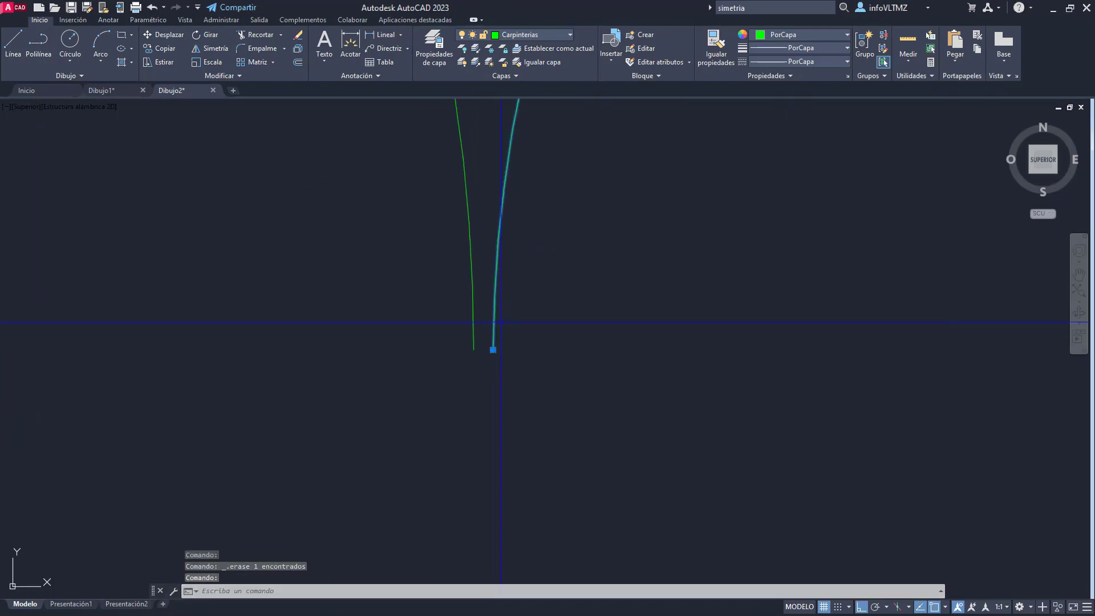
{"action": "left_click", "coordinate": [492, 350]}
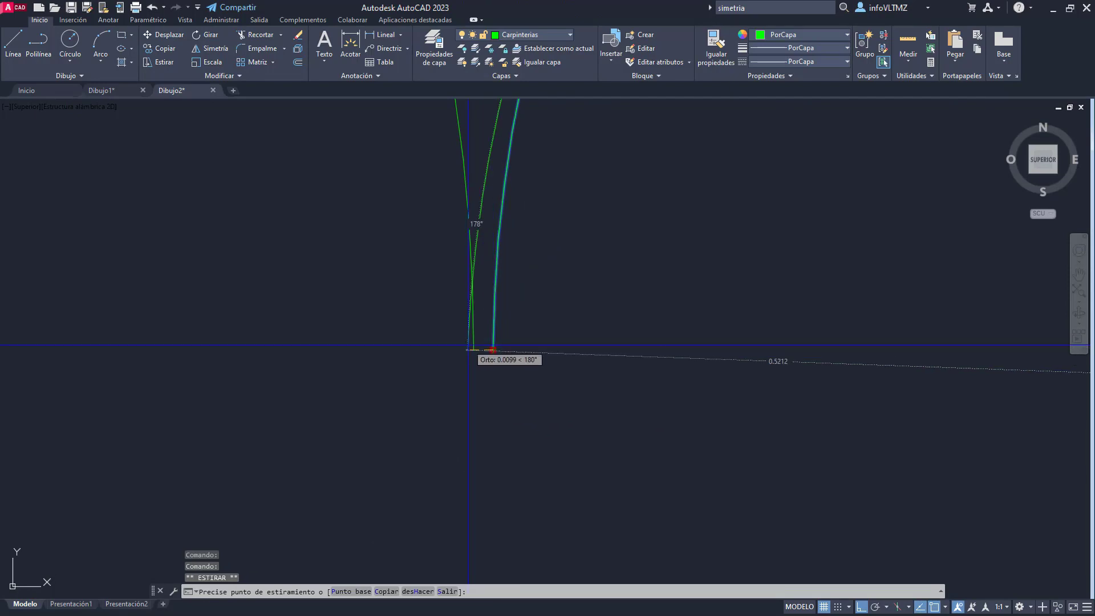
{"action": "left_click", "coordinate": [474, 349]}
{"action": "key", "text": "Escape"}
Step: Turn the Imagen Salón layer back on to compare the whole plan with the reference image
{"action": "scroll", "coordinate": [528, 443], "scroll_direction": "down", "scroll_amount": 15}
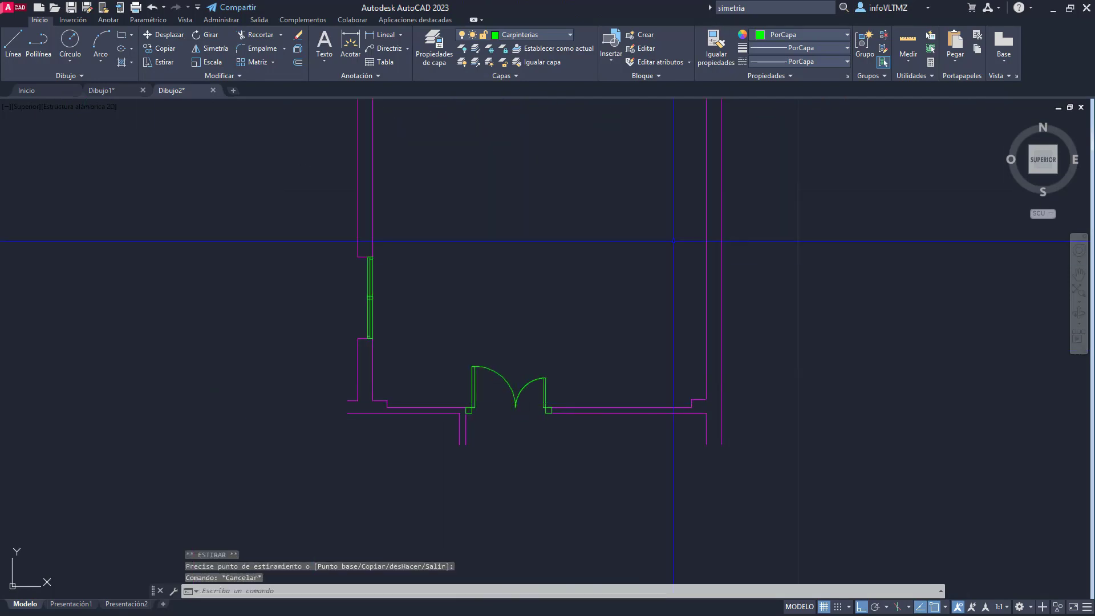
{"action": "middle_click_drag", "start_coordinate": [673, 240], "coordinate": [603, 348]}
{"action": "middle_click_drag", "start_coordinate": [484, 182], "coordinate": [514, 173]}
{"action": "left_click", "coordinate": [530, 35]}
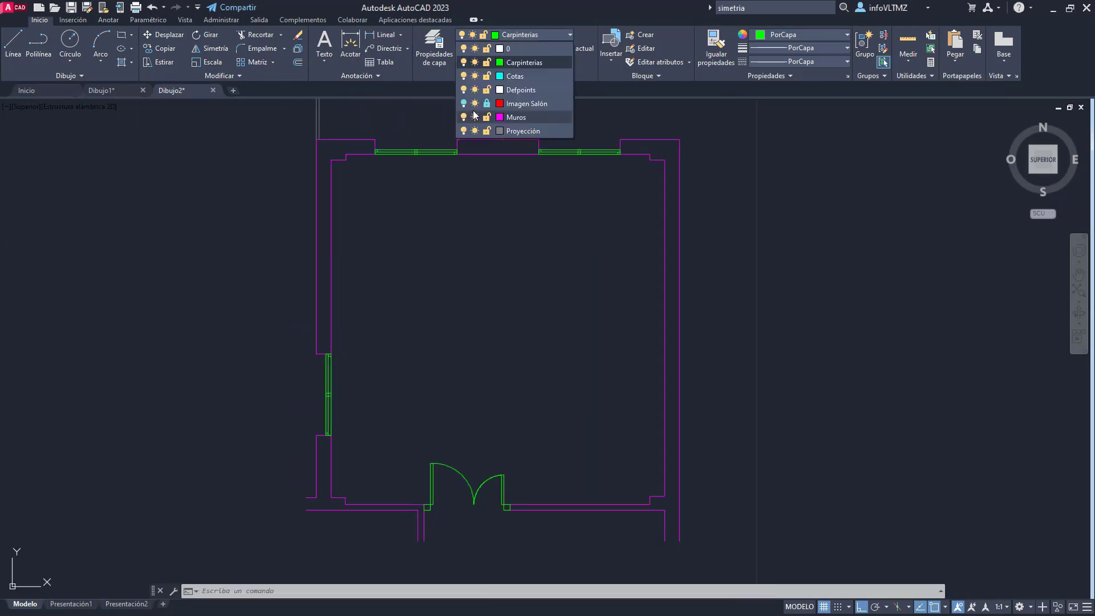
{"action": "left_click", "coordinate": [464, 103]}
{"action": "scroll", "coordinate": [521, 254], "scroll_direction": "down", "scroll_amount": 3}
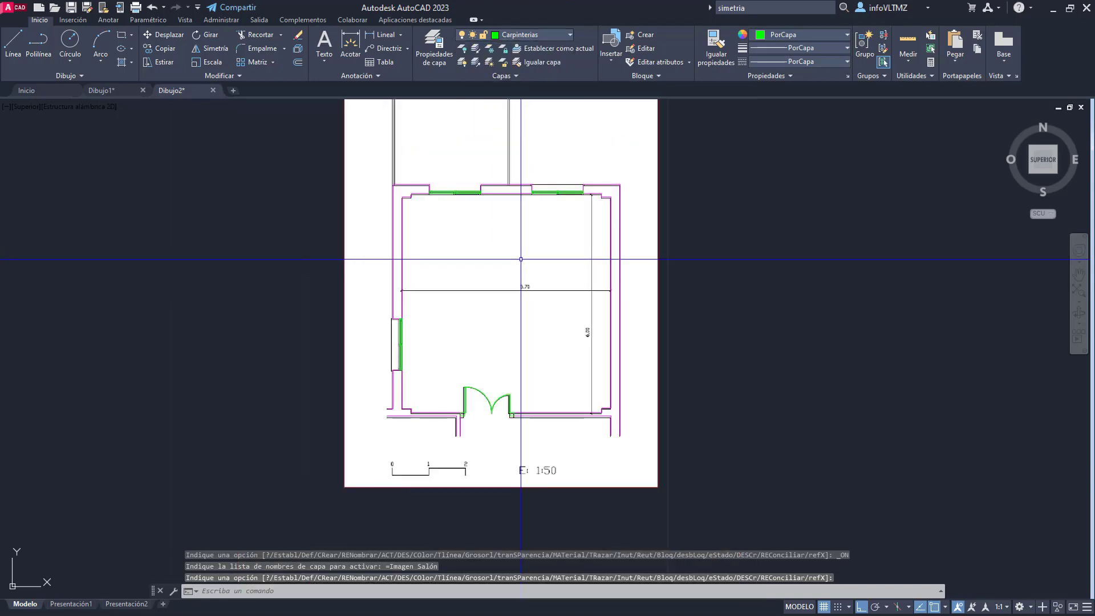
Step: Make Proyección the current layer for tracing the sill line of the upper-right window
{"action": "scroll", "coordinate": [551, 182], "scroll_direction": "up", "scroll_amount": 3}
{"action": "scroll", "coordinate": [524, 183], "scroll_direction": "up", "scroll_amount": 6}
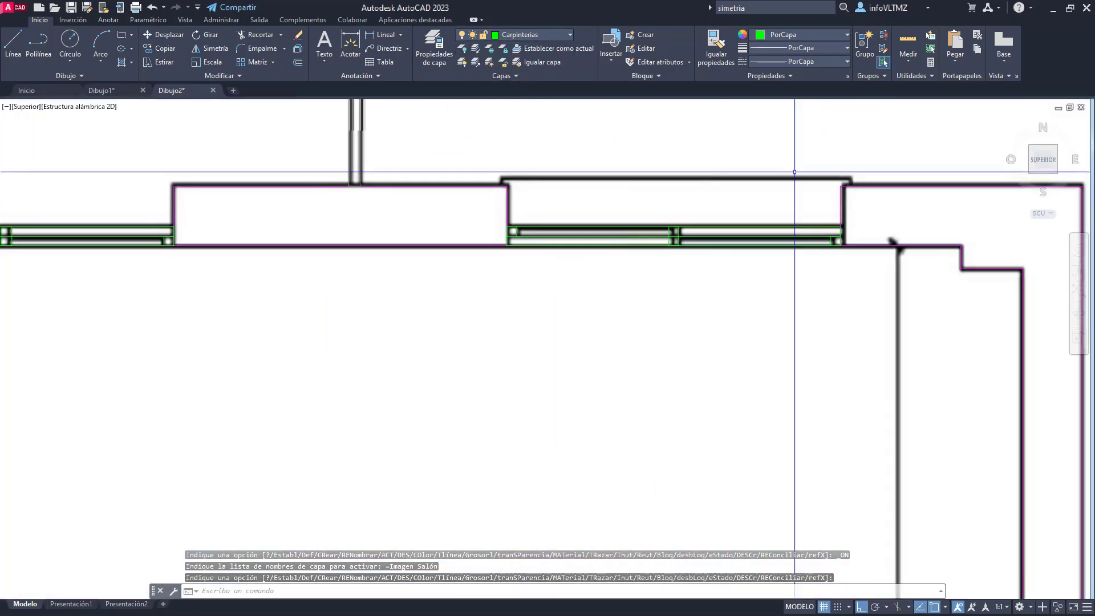
{"action": "middle_click_drag", "start_coordinate": [860, 174], "coordinate": [744, 236]}
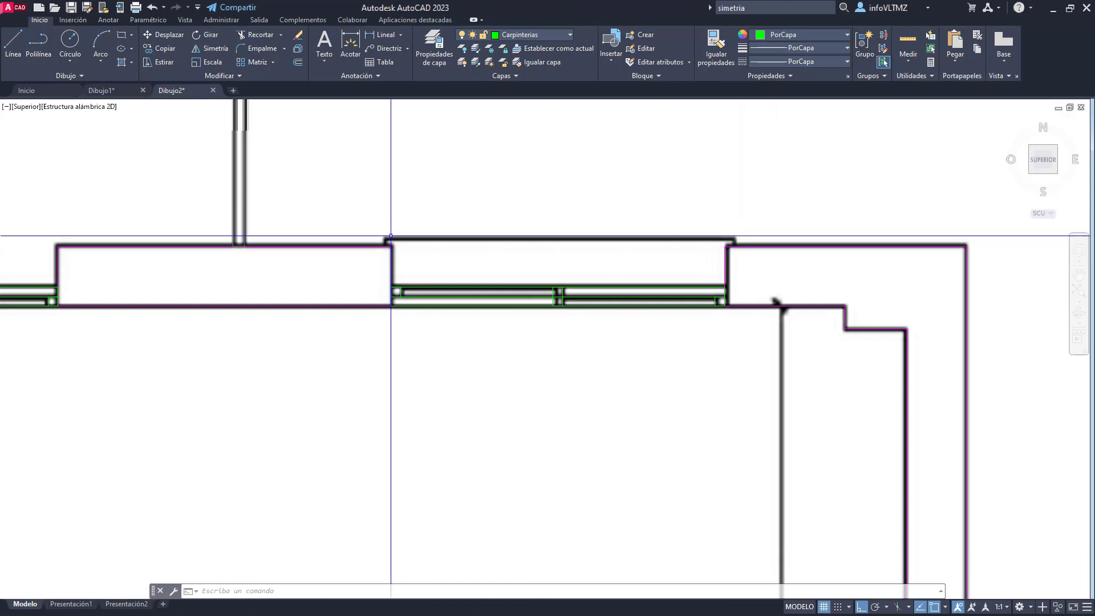
{"action": "left_click", "coordinate": [479, 37]}
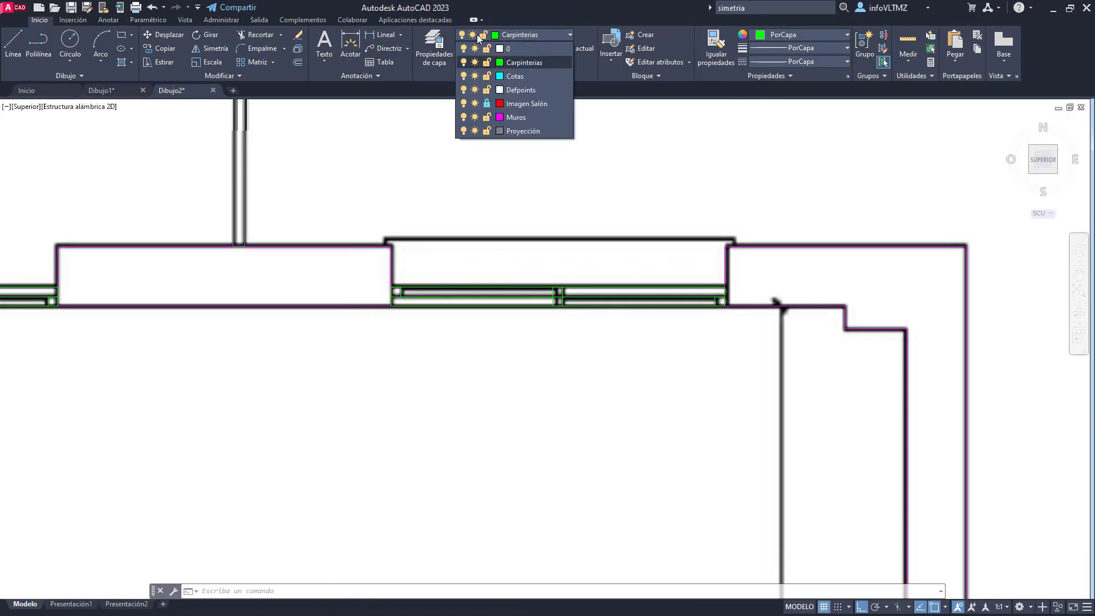
{"action": "left_click", "coordinate": [520, 131]}
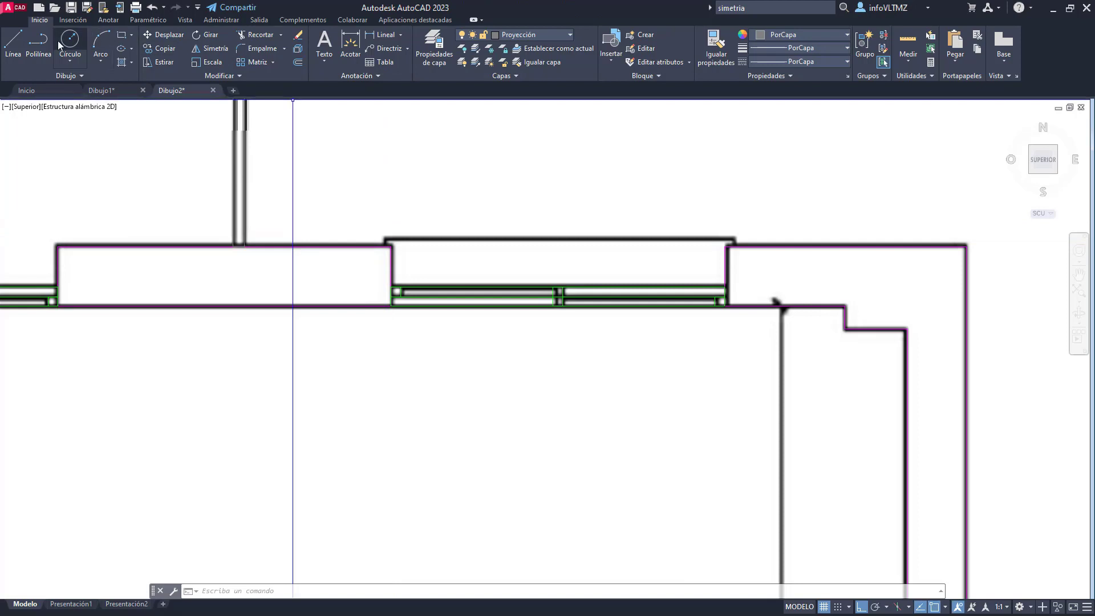
Step: Start a polyline at the upper-right window opening's upper-left wall corner, running 0.03 left and 0.03 up
{"action": "left_click", "coordinate": [38, 45]}
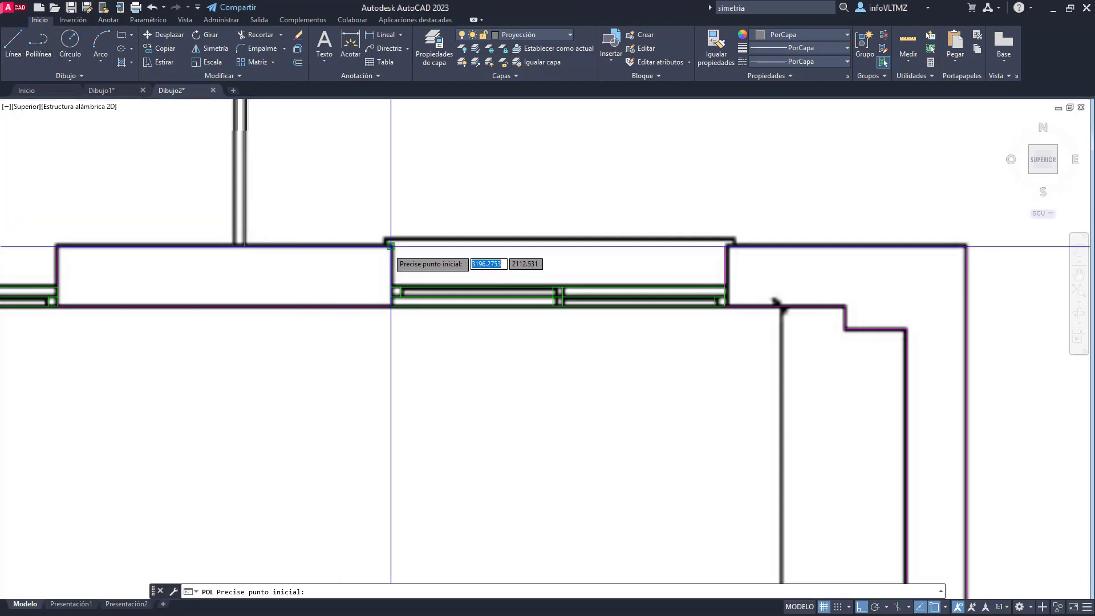
{"action": "scroll", "coordinate": [393, 244], "scroll_direction": "up", "scroll_amount": 4}
{"action": "scroll", "coordinate": [389, 245], "scroll_direction": "up", "scroll_amount": 4}
{"action": "scroll", "coordinate": [402, 253], "scroll_direction": "down", "scroll_amount": 2}
{"action": "left_click", "coordinate": [403, 254]}
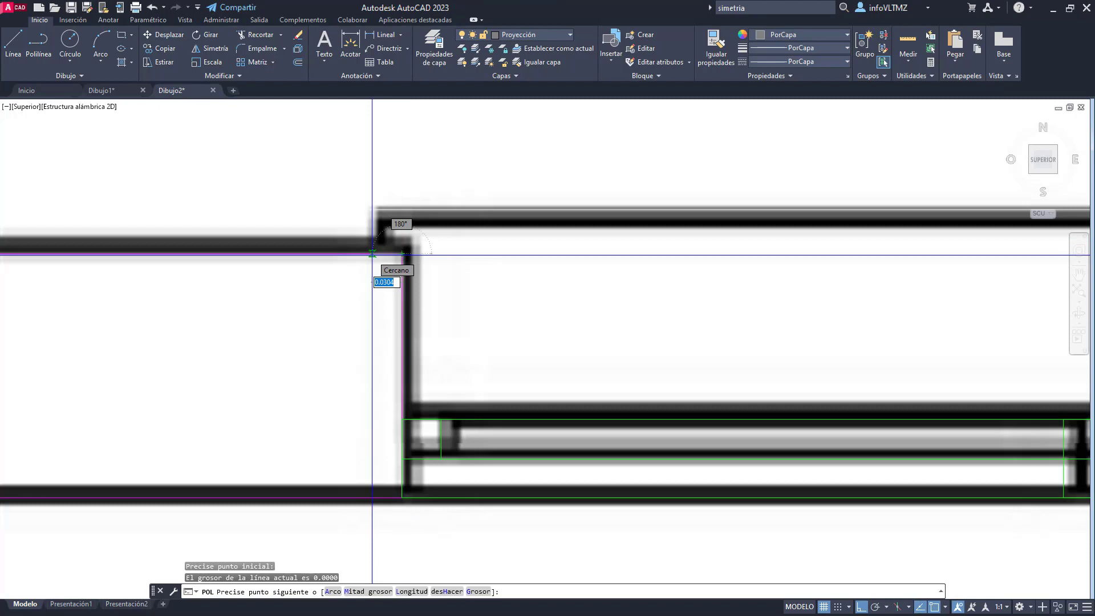
{"action": "type", "text": "0.3"}
{"action": "key", "text": "Return"}
{"action": "key", "text": "ctrl+z"}
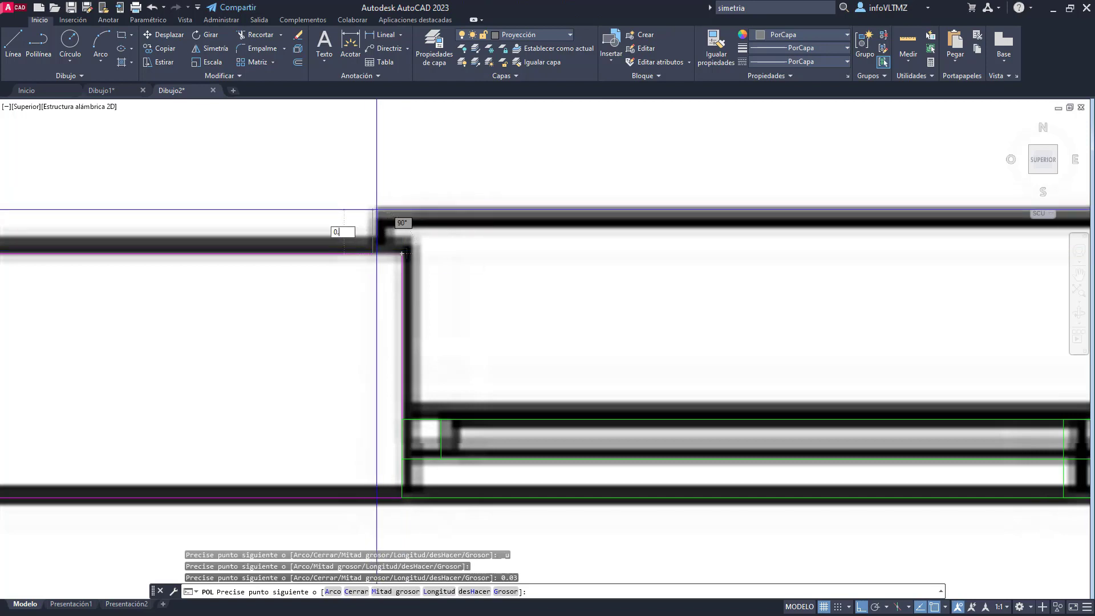
Step: Continue the sill polyline across the upper-right window to 0.03 beyond the opening's right corner, and return it down to the wall line
{"action": "scroll", "coordinate": [376, 209], "scroll_direction": "down", "scroll_amount": 5}
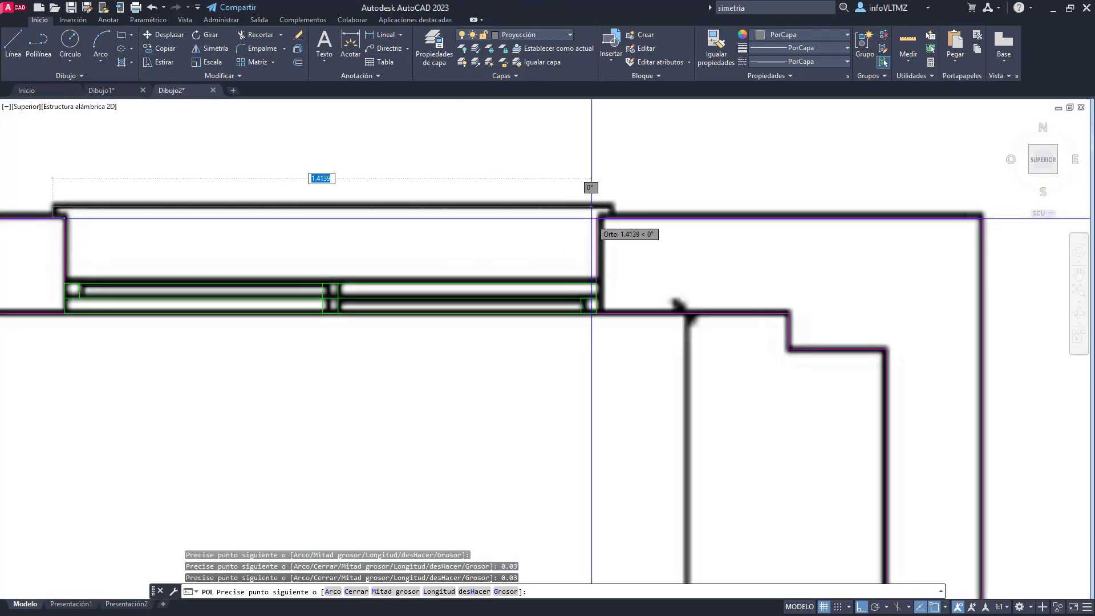
{"action": "scroll", "coordinate": [598, 197], "scroll_direction": "up", "scroll_amount": 8}
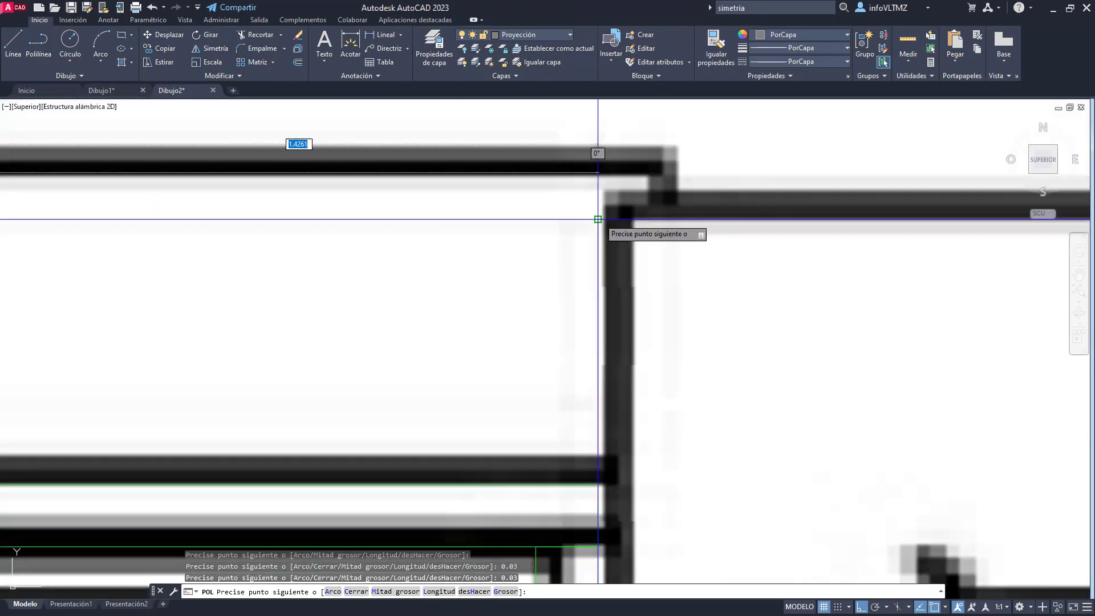
{"action": "left_click", "coordinate": [598, 219]}
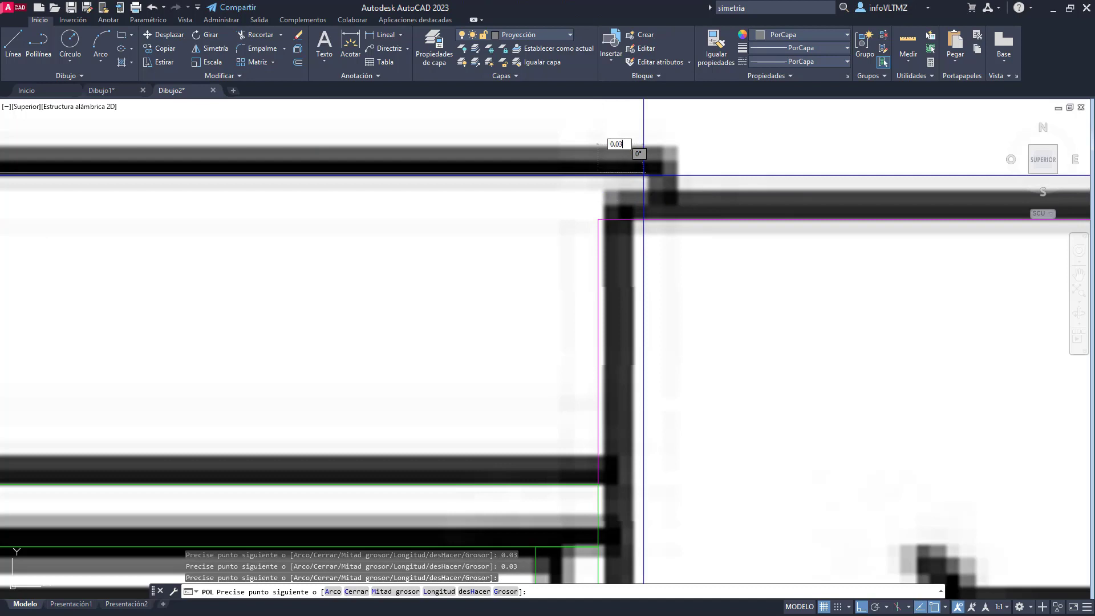
{"action": "scroll", "coordinate": [643, 175], "scroll_direction": "down", "scroll_amount": 6}
{"action": "key", "text": "Escape"}
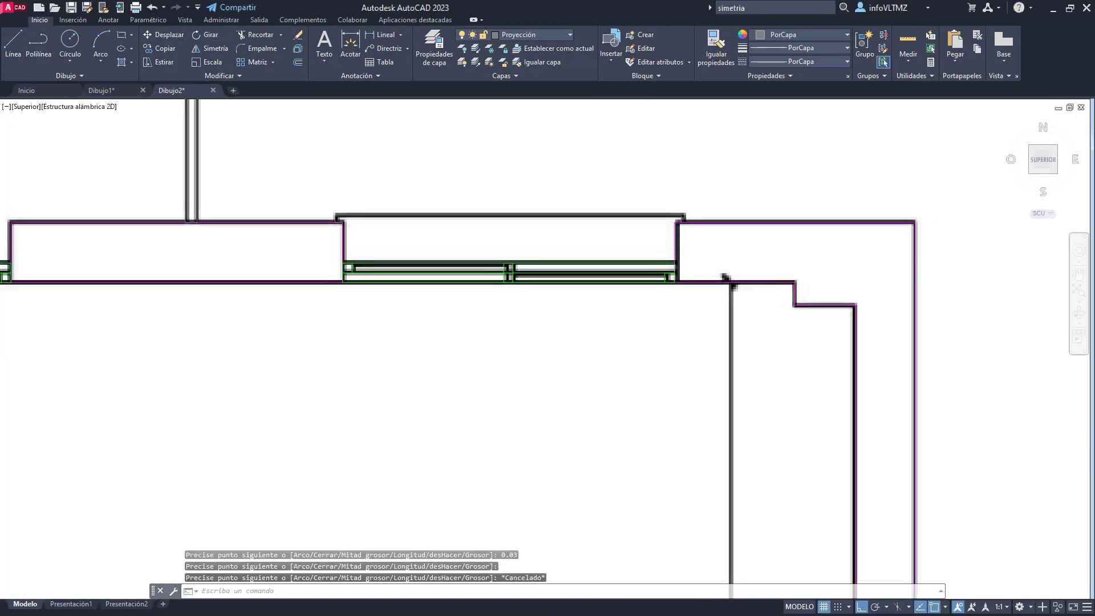
Step: Turn off the Imagen Salón layer to show only the drawn linework
{"action": "scroll", "coordinate": [694, 232], "scroll_direction": "down", "scroll_amount": 2}
{"action": "left_click", "coordinate": [516, 35]}
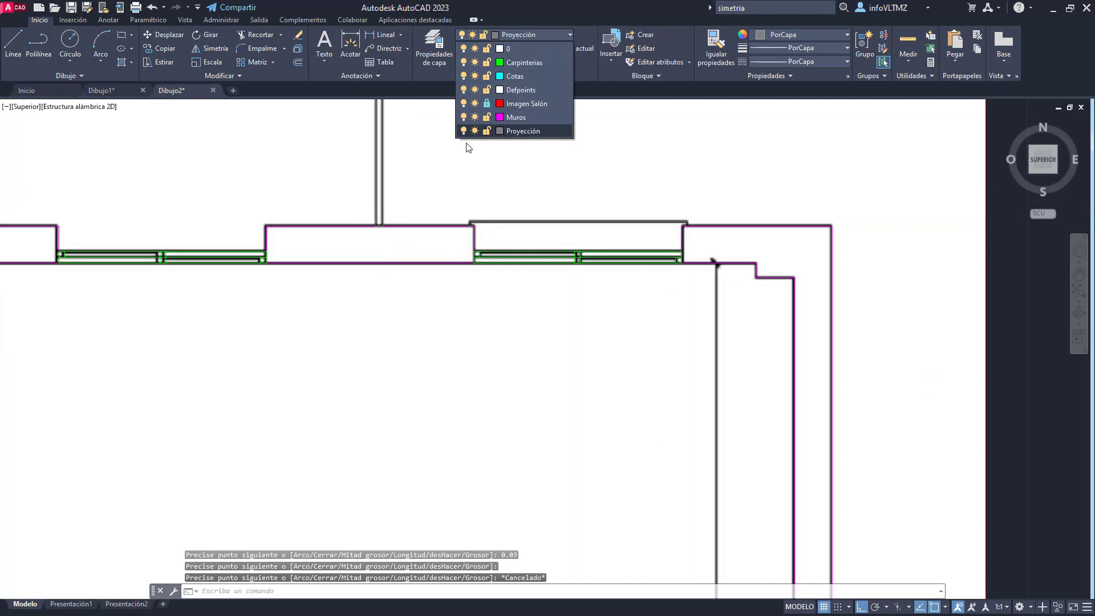
{"action": "left_click", "coordinate": [463, 103]}
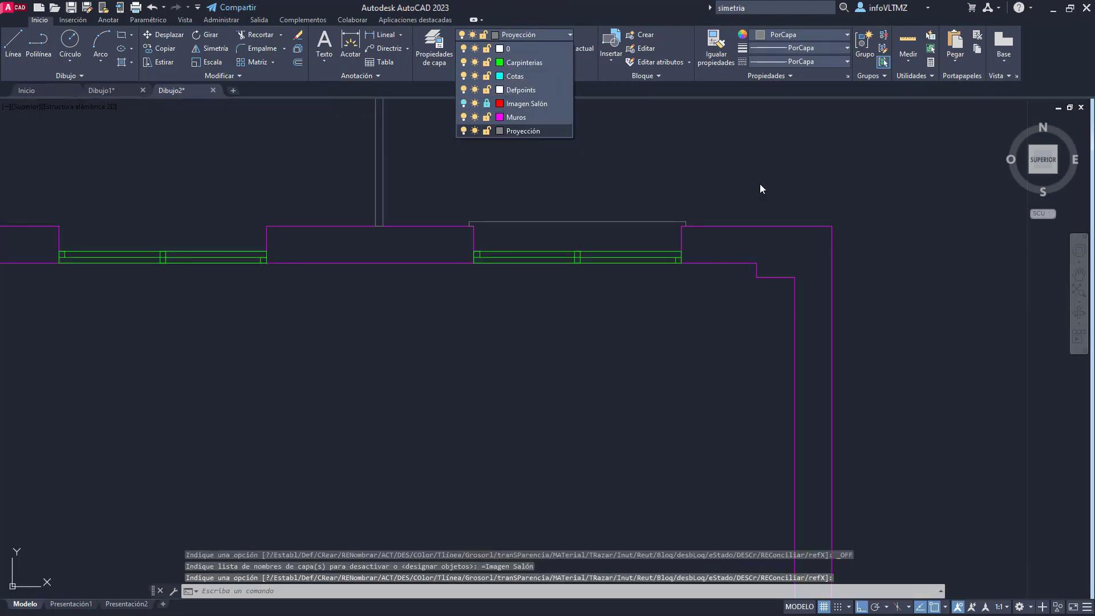
{"action": "key", "text": "Escape"}
{"action": "scroll", "coordinate": [484, 225], "scroll_direction": "up", "scroll_amount": 2}
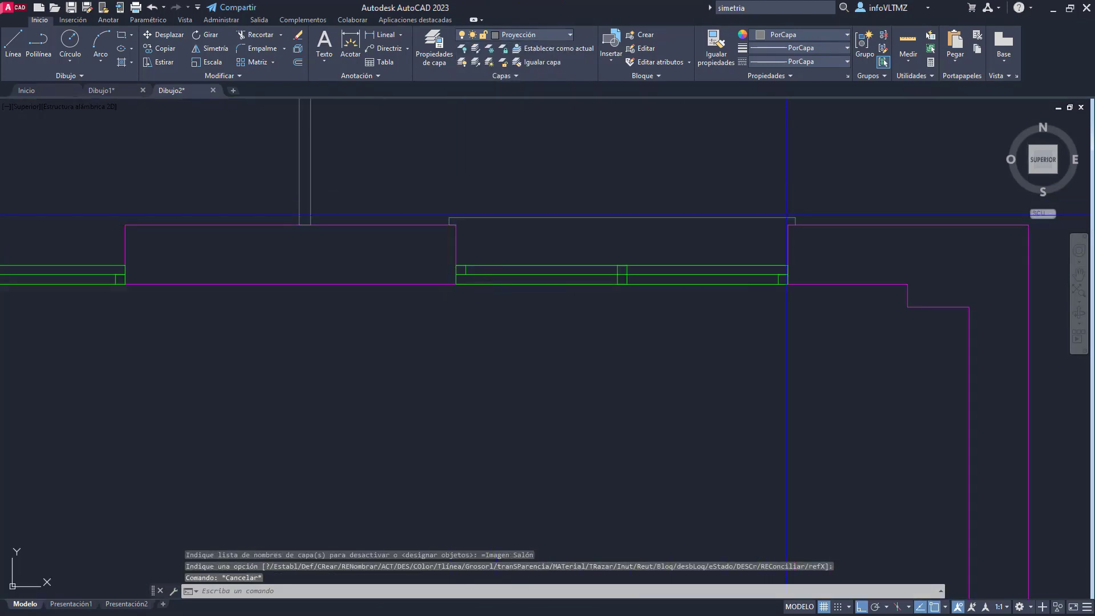
Step: Start a polyline at the outer upper corner of the left-wall window opening, running 0.03 up and 0.03 left
{"action": "scroll", "coordinate": [758, 174], "scroll_direction": "down", "scroll_amount": 3}
{"action": "scroll", "coordinate": [562, 174], "scroll_direction": "up", "scroll_amount": 6}
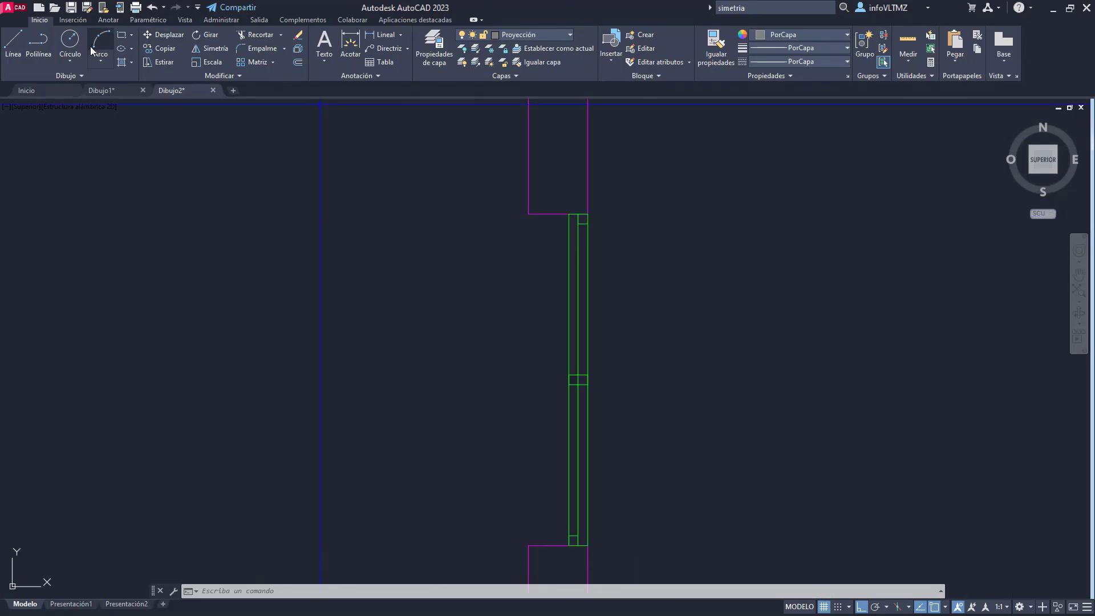
{"action": "left_click", "coordinate": [38, 42]}
{"action": "scroll", "coordinate": [519, 205], "scroll_direction": "up", "scroll_amount": 4}
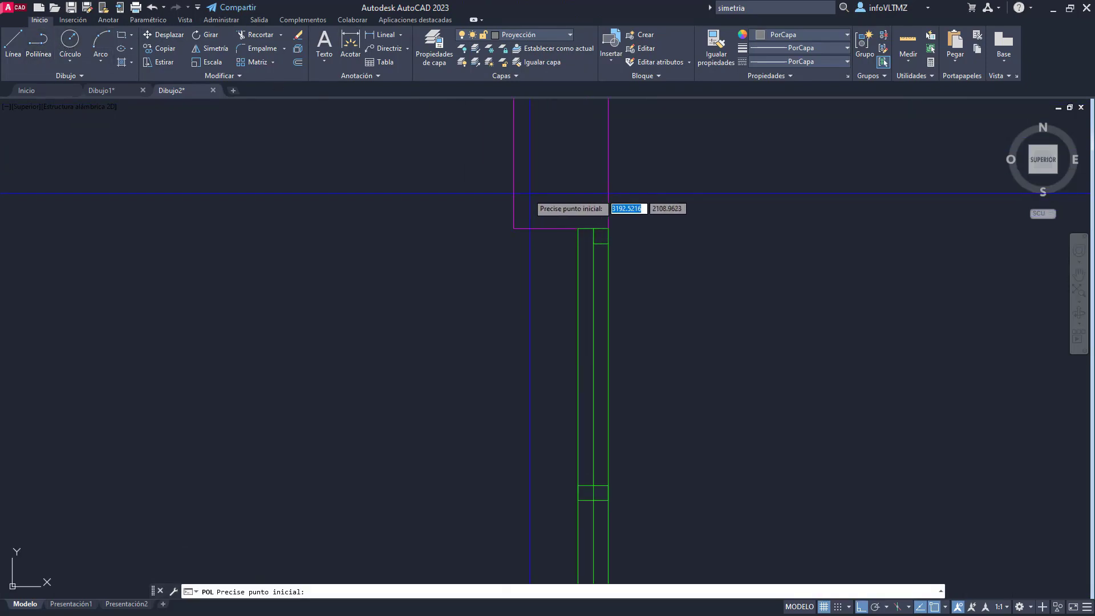
{"action": "left_click", "coordinate": [514, 228]}
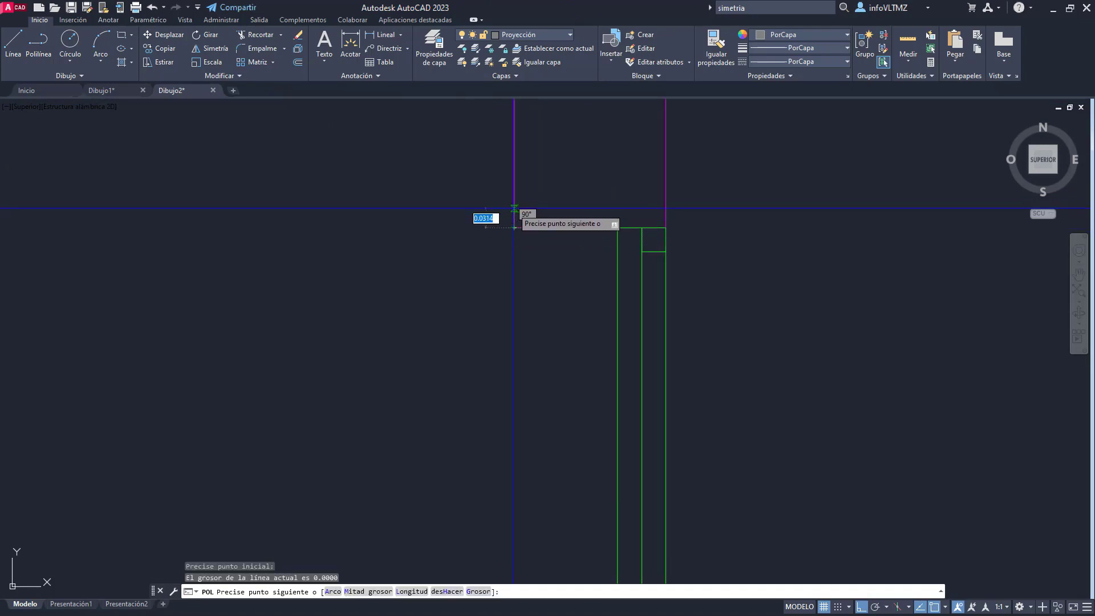
{"action": "type", "text": "0.03"}
{"action": "key", "text": "Return"}
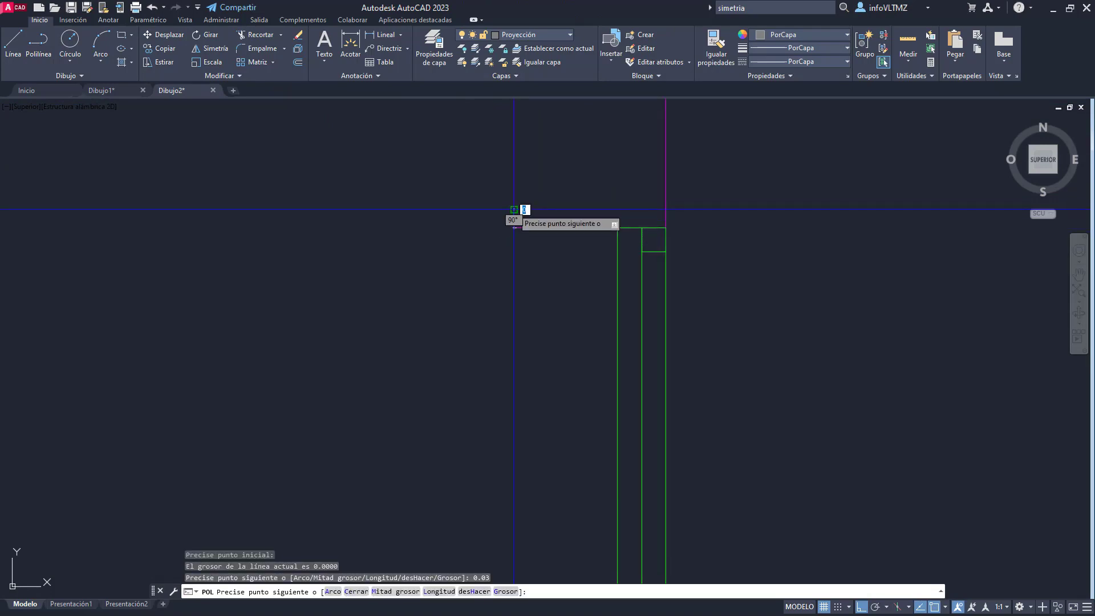
{"action": "scroll", "coordinate": [494, 213], "scroll_direction": "up", "scroll_amount": 4}
{"action": "type", "text": "0.03"}
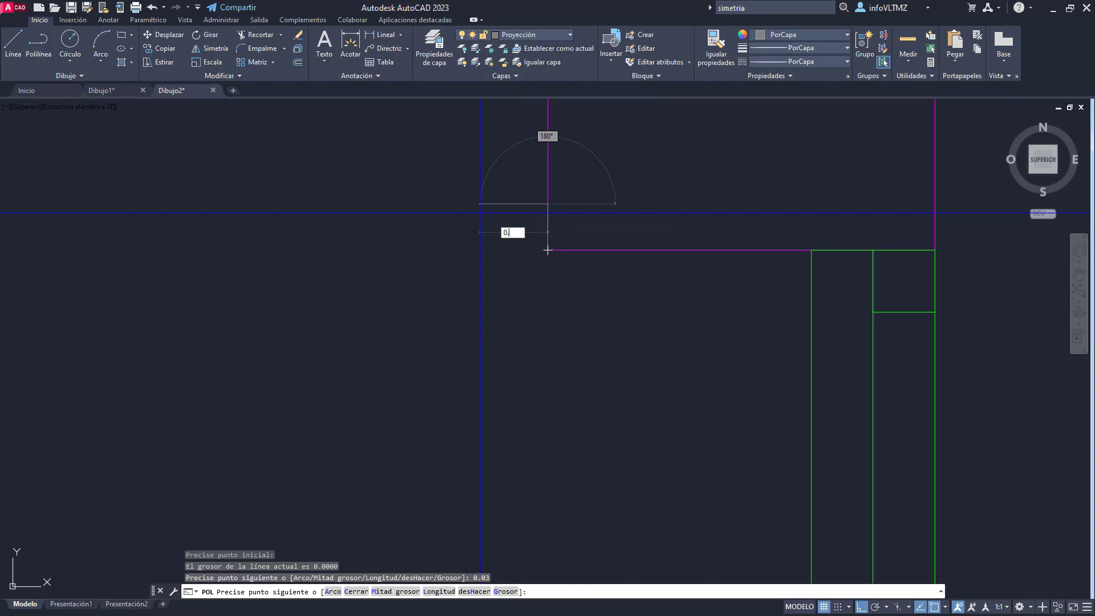
{"action": "key", "text": "Return"}
Step: Continue the sill polyline down past the left-wall window to 0.03 below the opening's lower corner, and close it back to the wall's outer face
{"action": "scroll", "coordinate": [485, 304], "scroll_direction": "down", "scroll_amount": 4}
{"action": "middle_click_drag", "start_coordinate": [495, 448], "coordinate": [521, 115]}
{"action": "scroll", "coordinate": [521, 117], "scroll_direction": "down", "scroll_amount": 6}
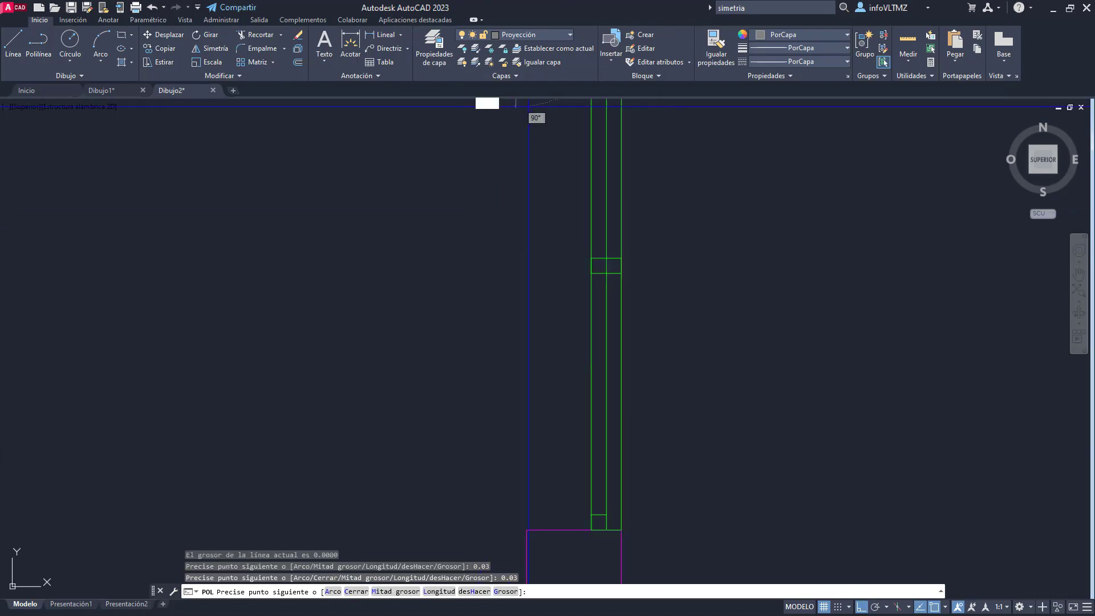
{"action": "middle_click_drag", "start_coordinate": [528, 324], "coordinate": [520, 353]}
{"action": "scroll", "coordinate": [518, 371], "scroll_direction": "up", "scroll_amount": 8}
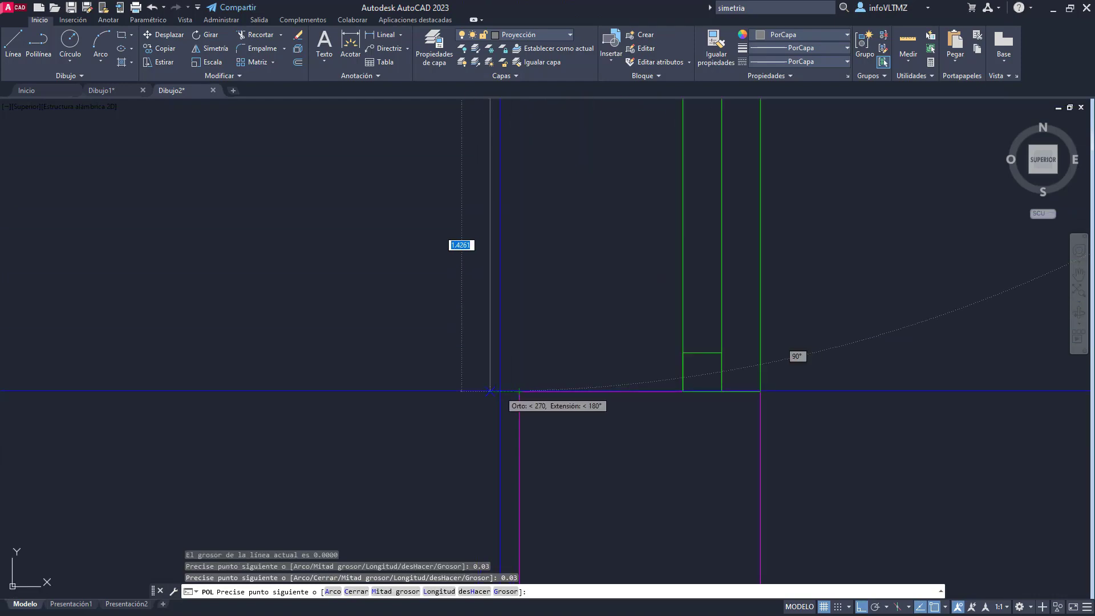
{"action": "left_click", "coordinate": [491, 391]}
{"action": "type", "text": "0.03"}
{"action": "key", "text": "Return"}
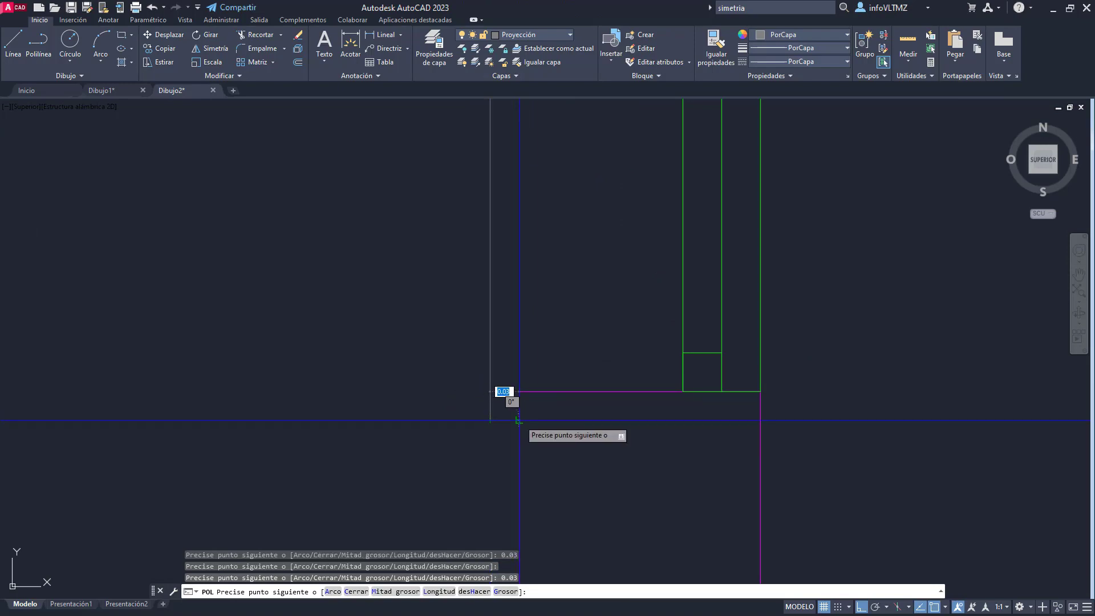
{"action": "left_click", "coordinate": [519, 419]}
{"action": "key", "text": "Escape"}
Step: Save the drawing as Planta Salón.dwg in the Escritorio folder
{"action": "scroll", "coordinate": [472, 412], "scroll_direction": "down", "scroll_amount": 13}
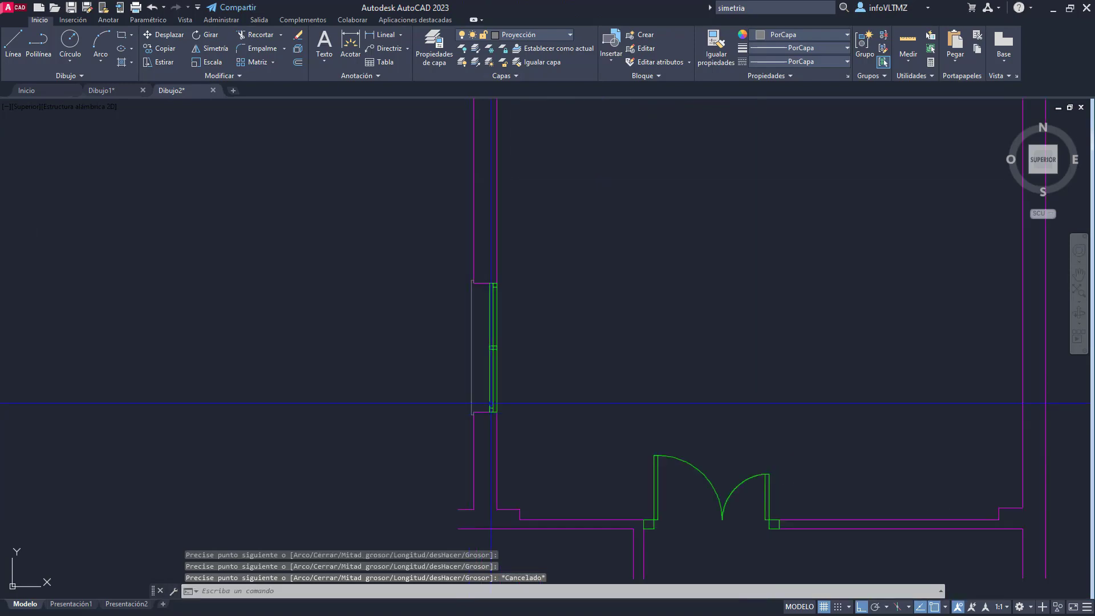
{"action": "middle_click_drag", "start_coordinate": [643, 364], "coordinate": [545, 367]}
{"action": "key", "text": "ctrl+s"}
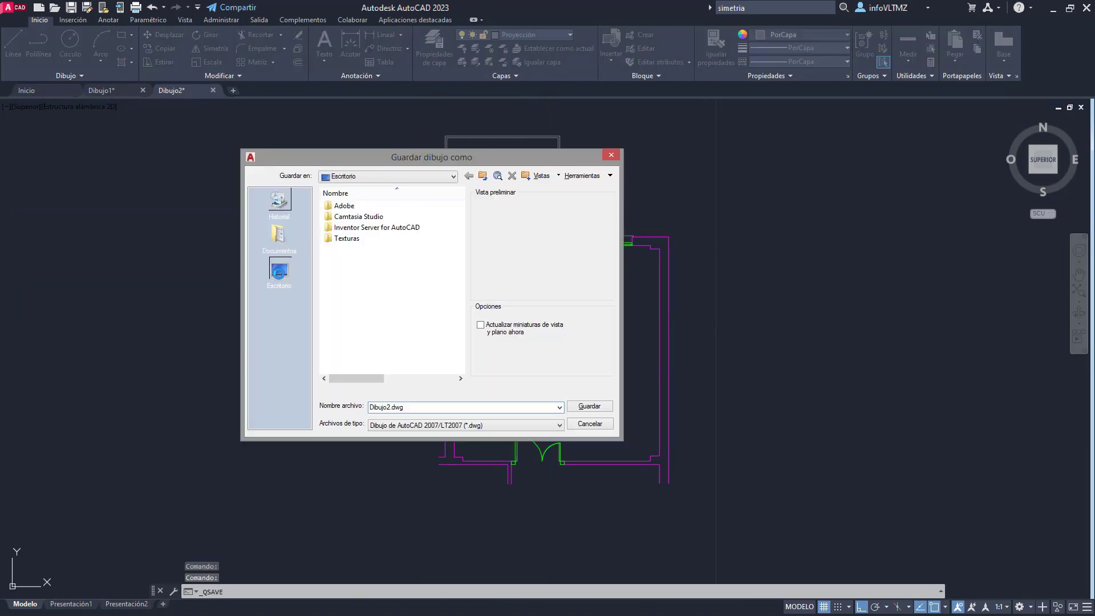
{"action": "type", "text": "Planta Sal"}
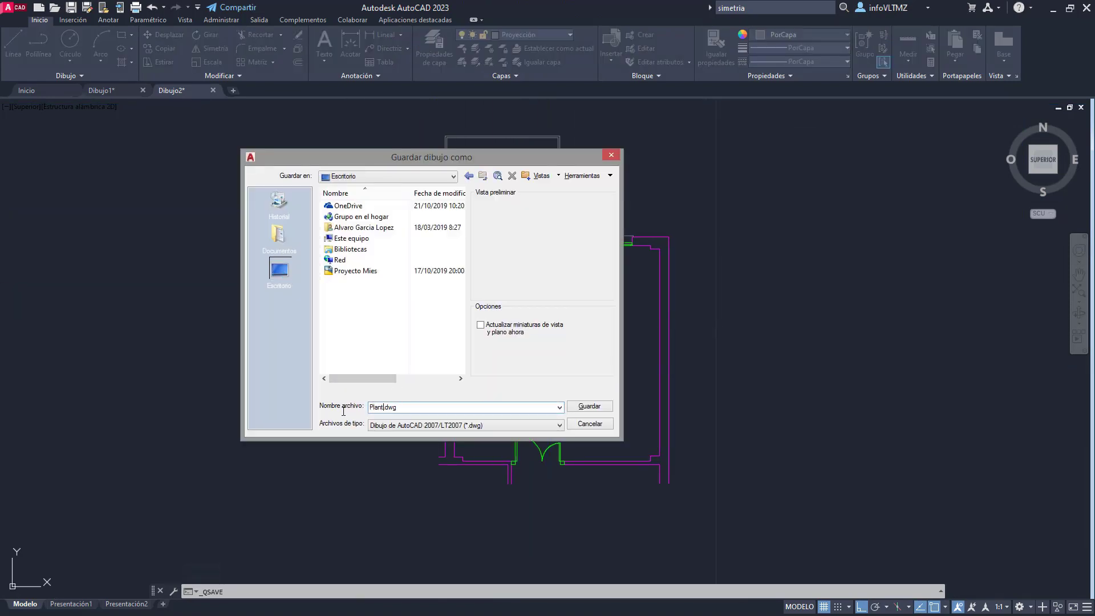
{"action": "type", "text": "ón"}
{"action": "left_click", "coordinate": [590, 406]}
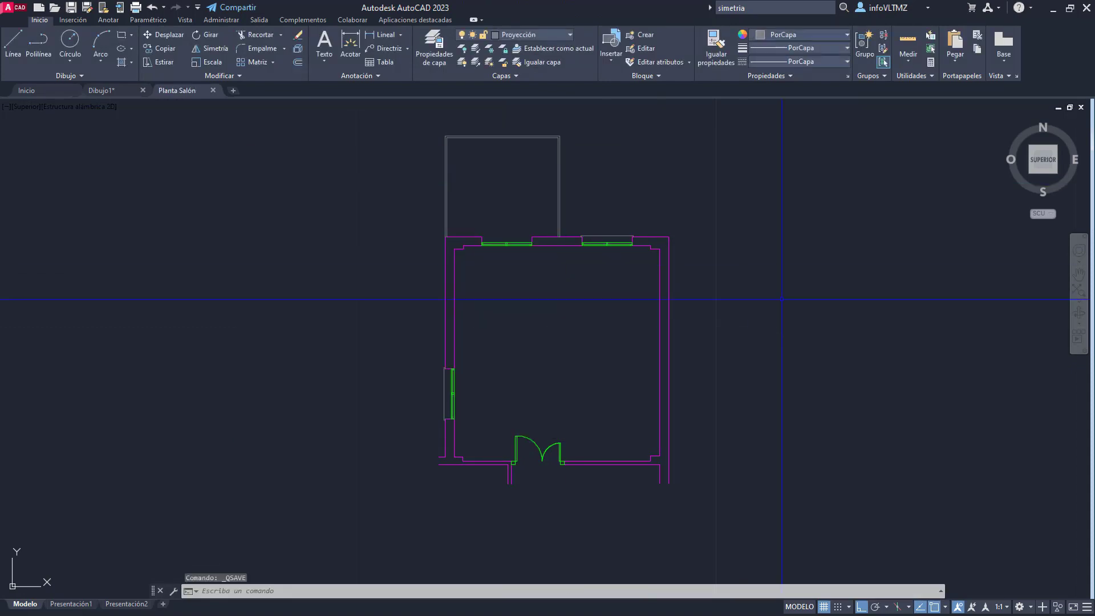
Step: Turn the Imagen Salón layer back on to show the reference image behind the plan
{"action": "mouse_move", "coordinate": [759, 322]}
{"action": "middle_mouse_down"}
{"action": "mouse_move", "coordinate": [679, 310]}
{"action": "mouse_move", "coordinate": [763, 328]}
{"action": "middle_mouse_up"}
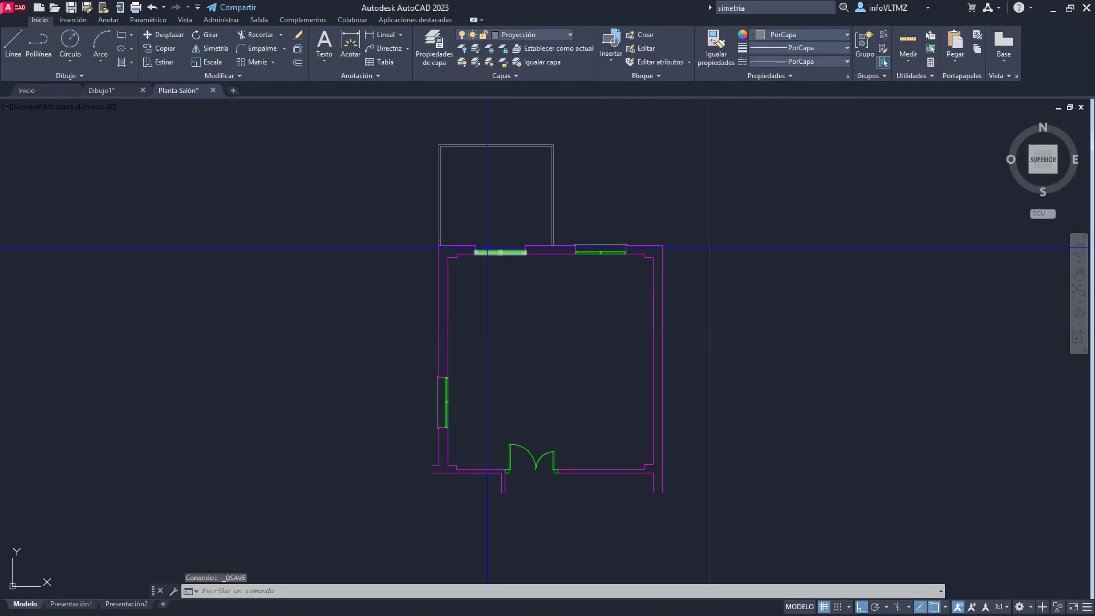
{"action": "middle_click_drag", "start_coordinate": [587, 361], "coordinate": [571, 360]}
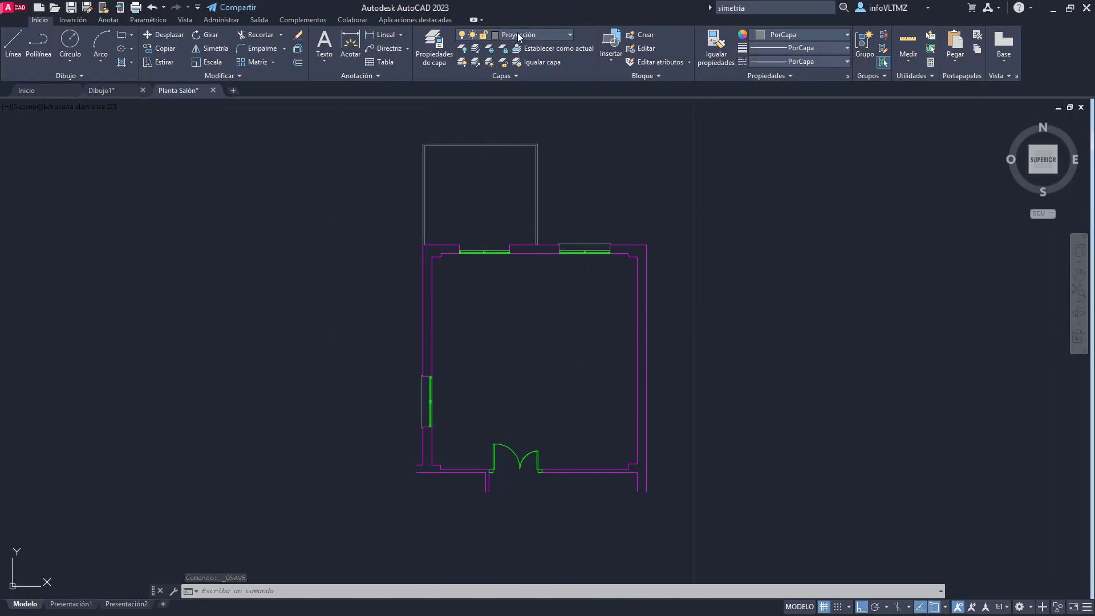
{"action": "left_click", "coordinate": [516, 34]}
{"action": "left_click", "coordinate": [464, 103]}
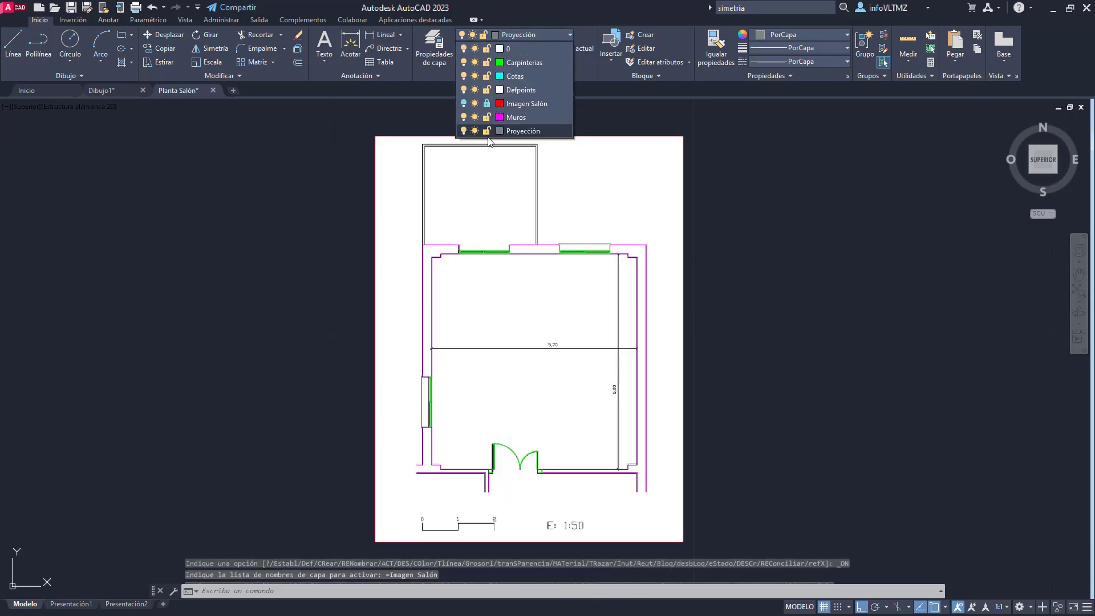
{"action": "left_click", "coordinate": [714, 237]}
Step: Copy the whole drawn plan horizontally about 8.7 units to the right, beside the reference image
{"action": "scroll", "coordinate": [642, 323], "scroll_direction": "down", "scroll_amount": 2}
{"action": "middle_click_drag", "start_coordinate": [640, 323], "coordinate": [517, 315]}
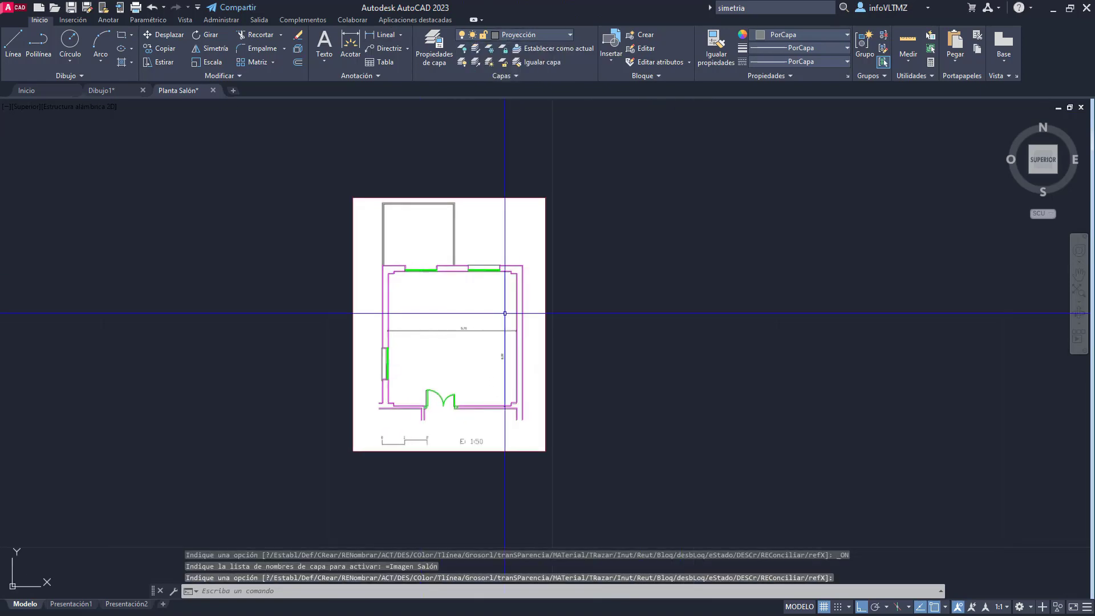
{"action": "left_click", "coordinate": [316, 165]}
{"action": "left_click", "coordinate": [568, 462]}
{"action": "left_click", "coordinate": [263, 100]}
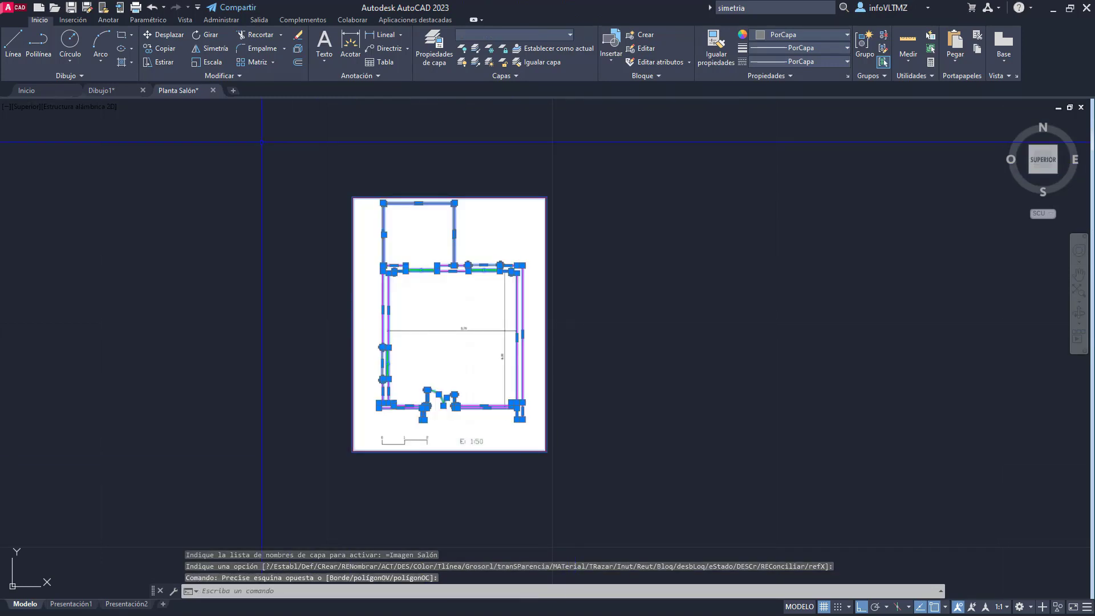
{"action": "left_click", "coordinate": [162, 49]}
{"action": "left_click", "coordinate": [428, 163]}
{"action": "left_click", "coordinate": [627, 152]}
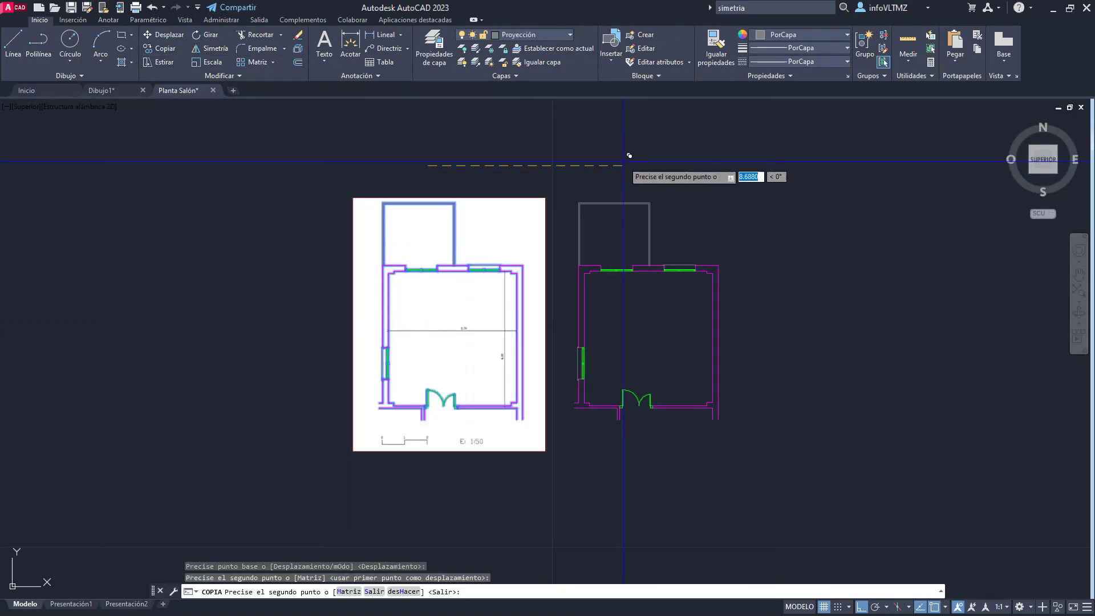
{"action": "key", "text": "Escape"}
{"action": "scroll", "coordinate": [705, 390], "scroll_direction": "up", "scroll_amount": 2}
{"action": "middle_click_drag", "start_coordinate": [538, 293], "coordinate": [573, 315]}
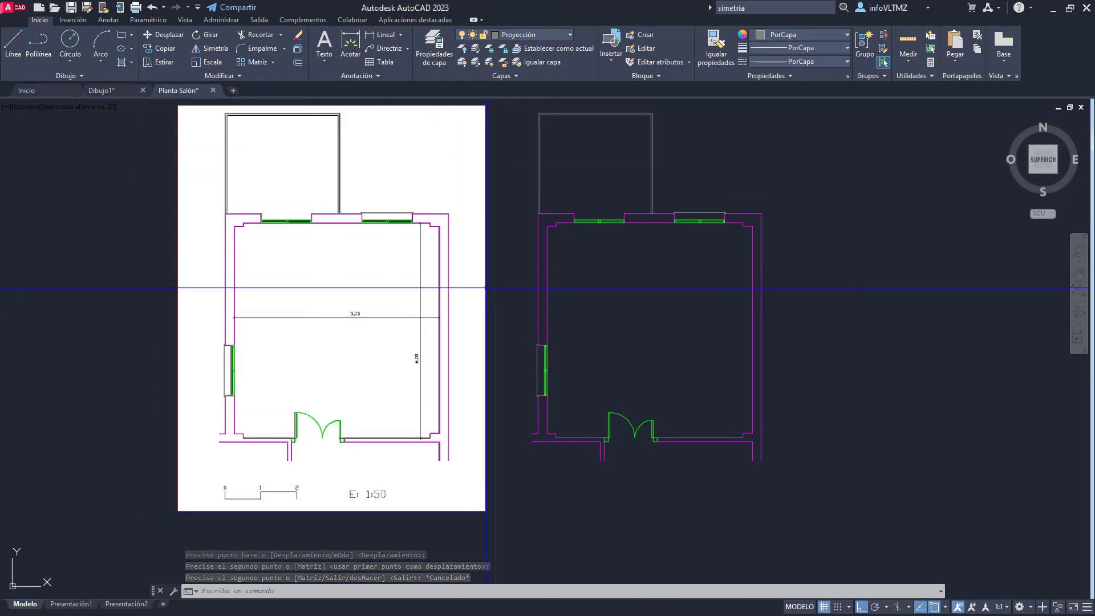
{"action": "left_click", "coordinate": [521, 36]}
{"action": "key", "text": "Escape"}
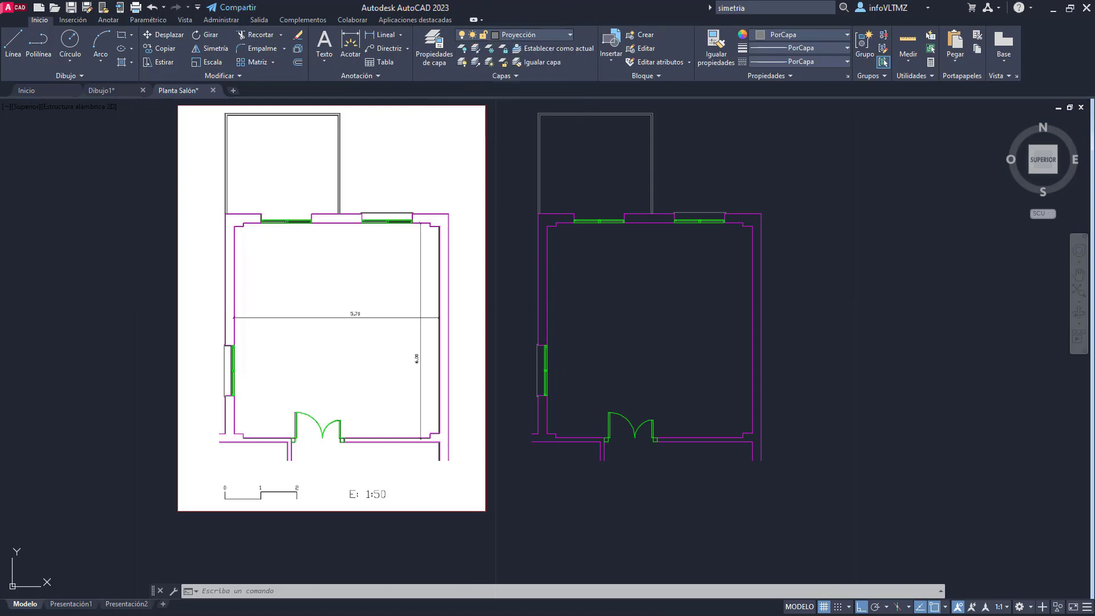
{"action": "scroll", "coordinate": [742, 242], "scroll_direction": "up", "scroll_amount": 2}
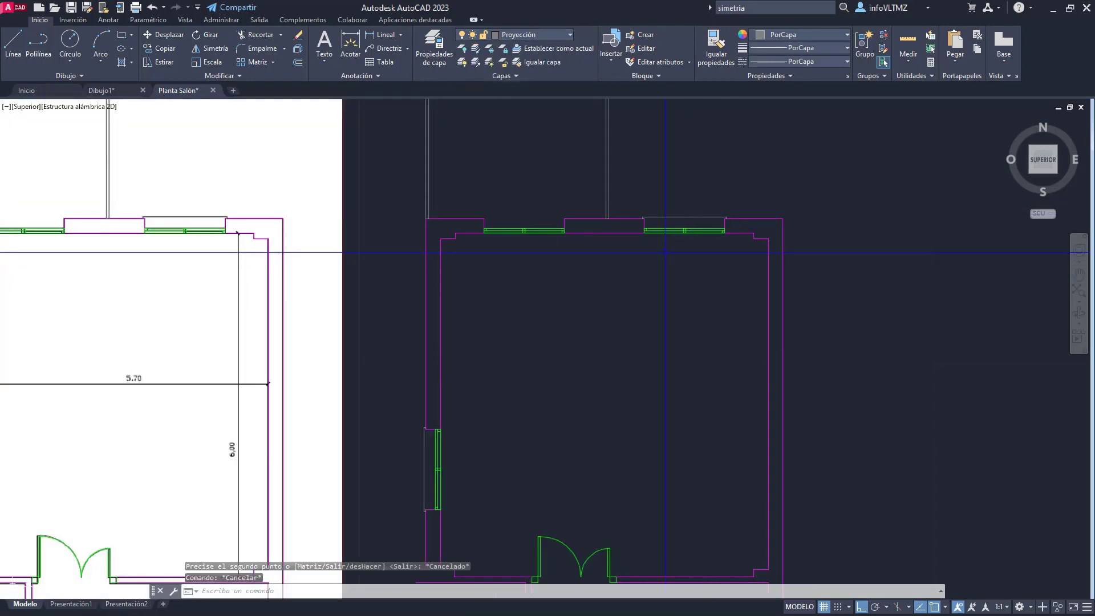
{"action": "middle_click_drag", "start_coordinate": [450, 239], "coordinate": [409, 155]}
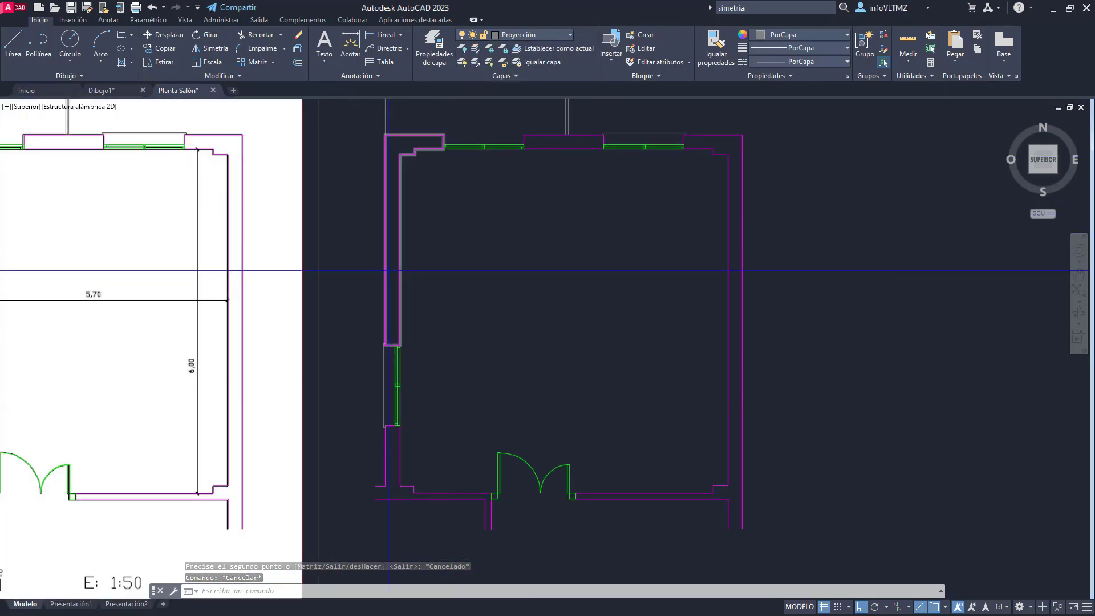
{"action": "middle_click_drag", "start_coordinate": [525, 260], "coordinate": [550, 293]}
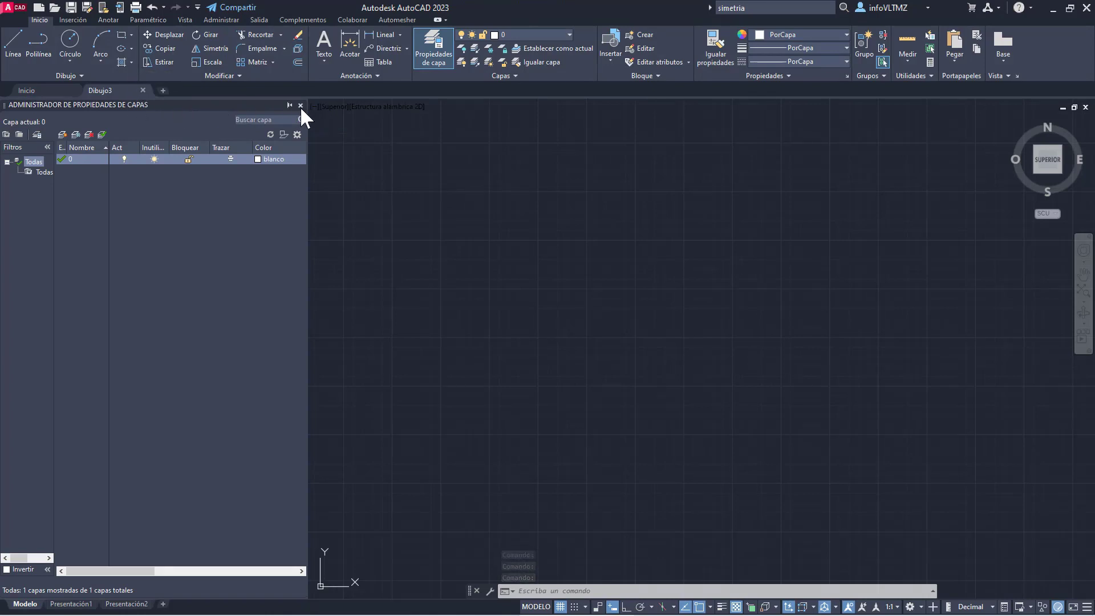
Step: Close the layer properties manager and turn off the drawing grid
{"action": "left_click", "coordinate": [300, 105]}
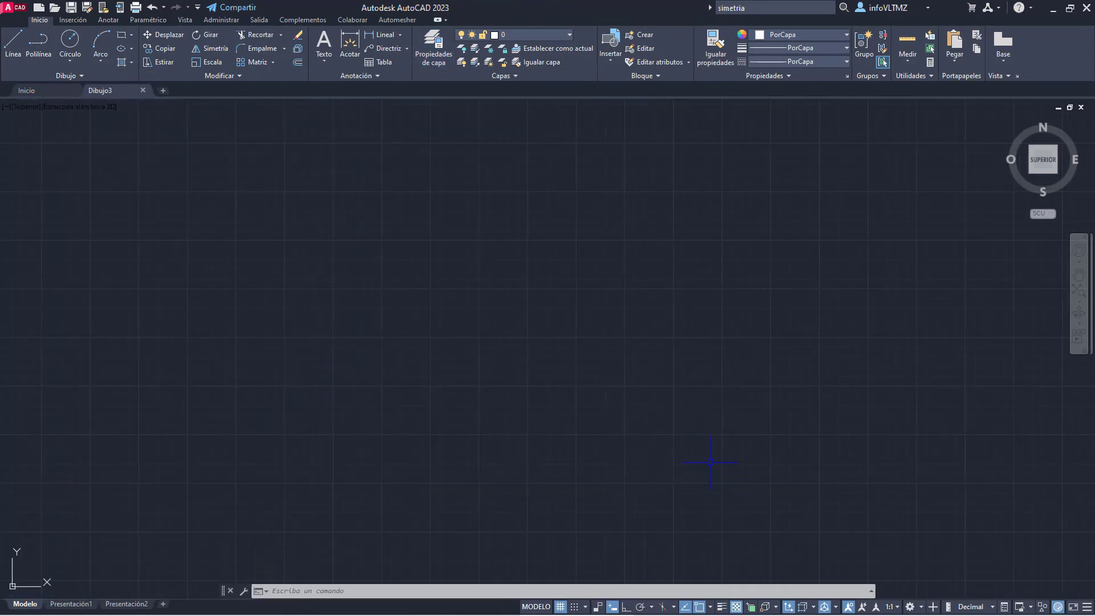
{"action": "left_click", "coordinate": [560, 608]}
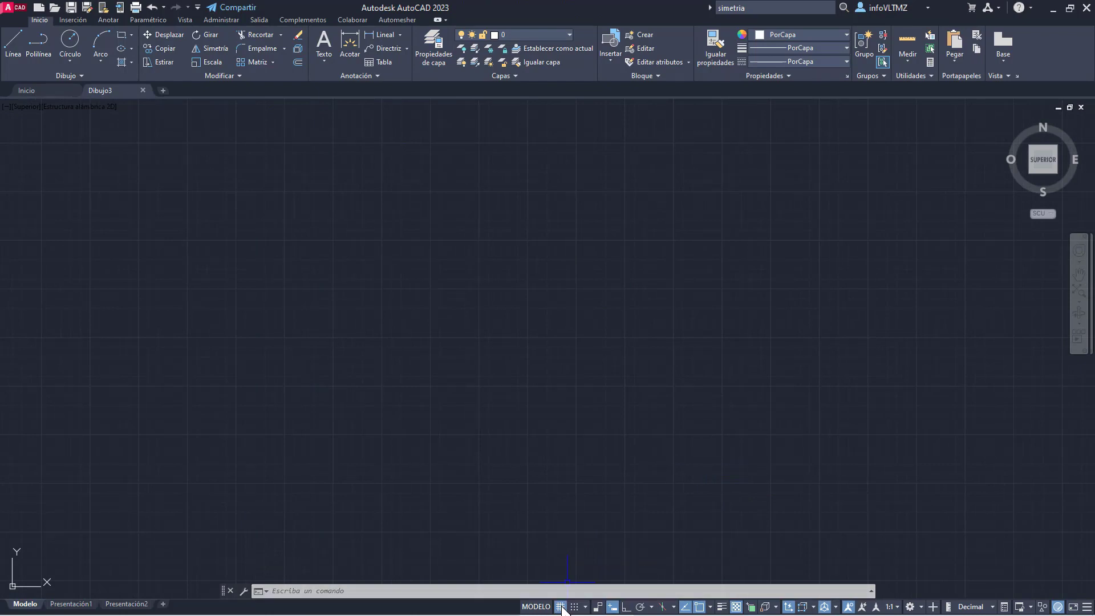
{"action": "mouse_move", "coordinate": [455, 220]}
{"action": "middle_mouse_down"}
{"action": "mouse_move", "coordinate": [465, 345]}
{"action": "mouse_move", "coordinate": [698, 235]}
{"action": "mouse_move", "coordinate": [629, 278]}
{"action": "middle_mouse_up"}
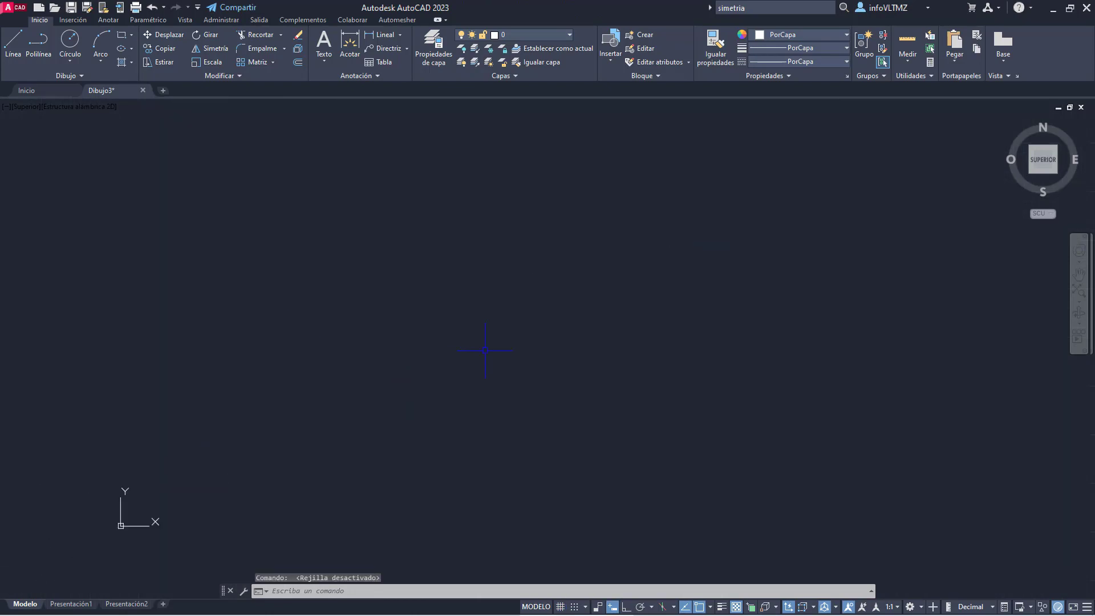
Step: Configure the drawing units with Metros as the insertion scale and a length precision of 0.00
{"action": "middle_click_drag", "start_coordinate": [485, 351], "coordinate": [489, 319]}
{"action": "type", "text": "un"}
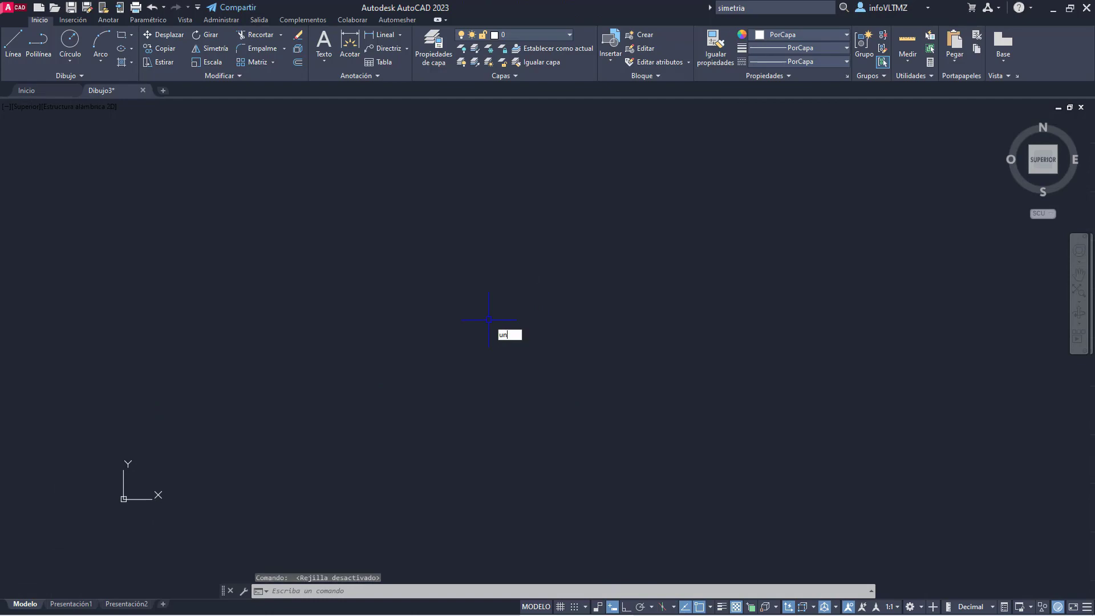
{"action": "type", "text": "idades"}
{"action": "key", "text": "Return"}
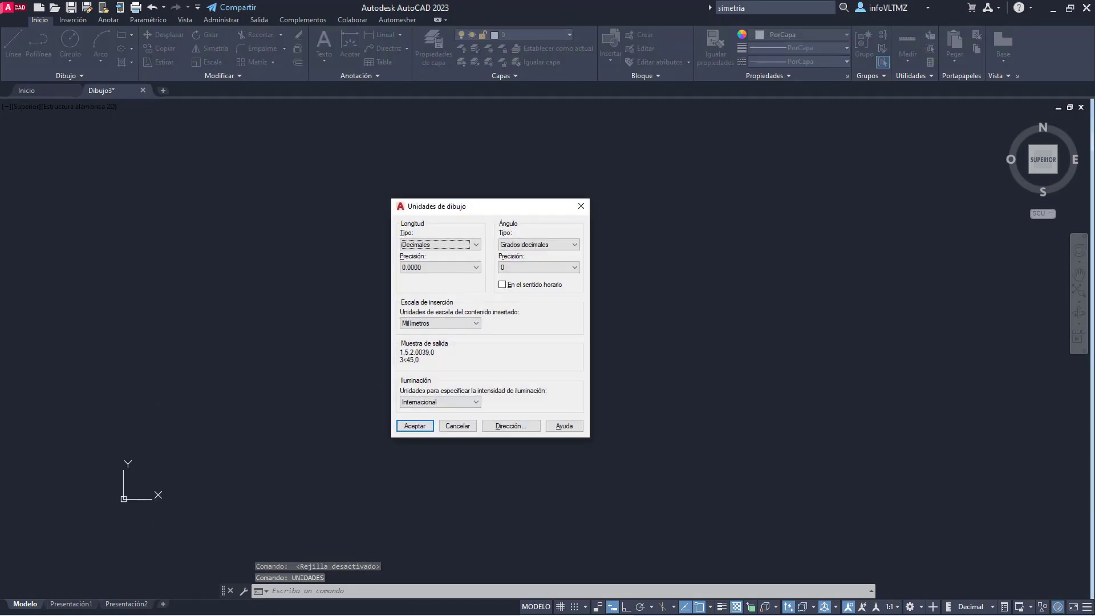
{"action": "left_click", "coordinate": [451, 324]}
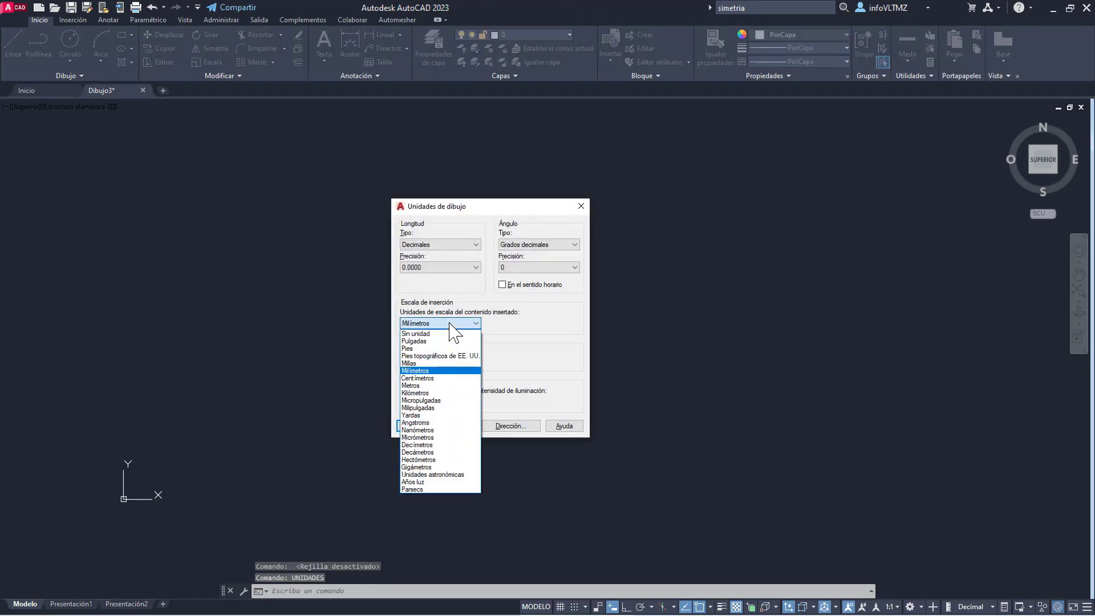
{"action": "left_click", "coordinate": [448, 386]}
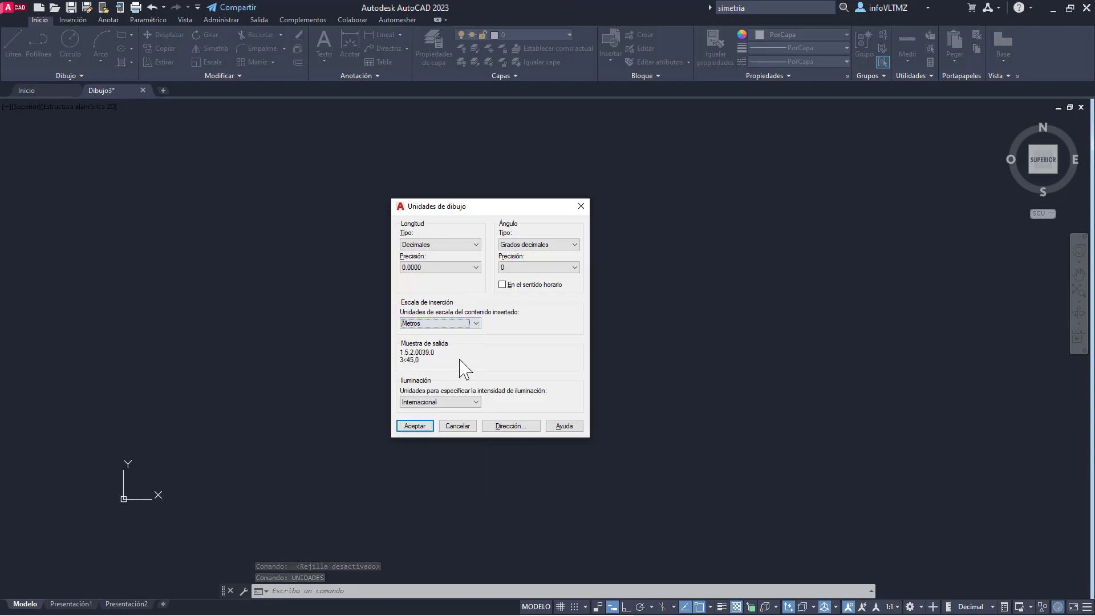
{"action": "left_click", "coordinate": [416, 268]}
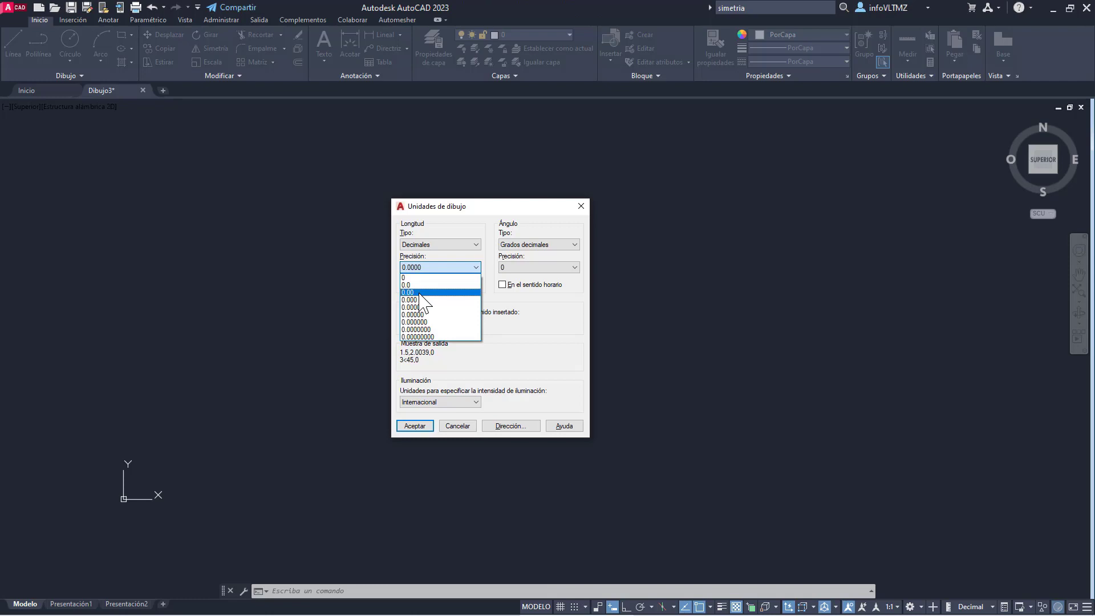
{"action": "left_click", "coordinate": [419, 293]}
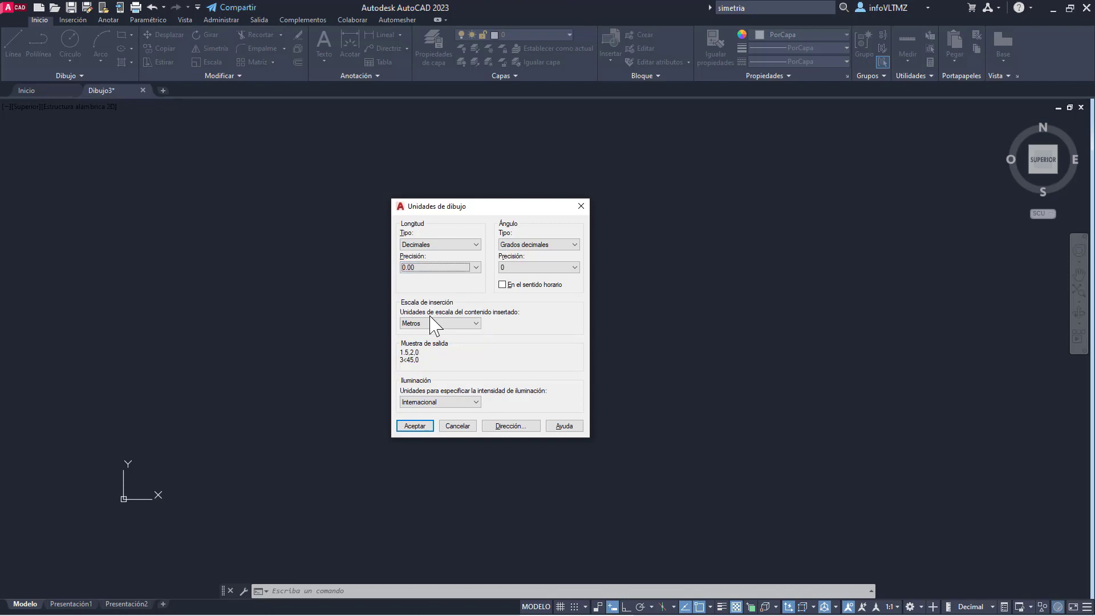
{"action": "left_click", "coordinate": [422, 426]}
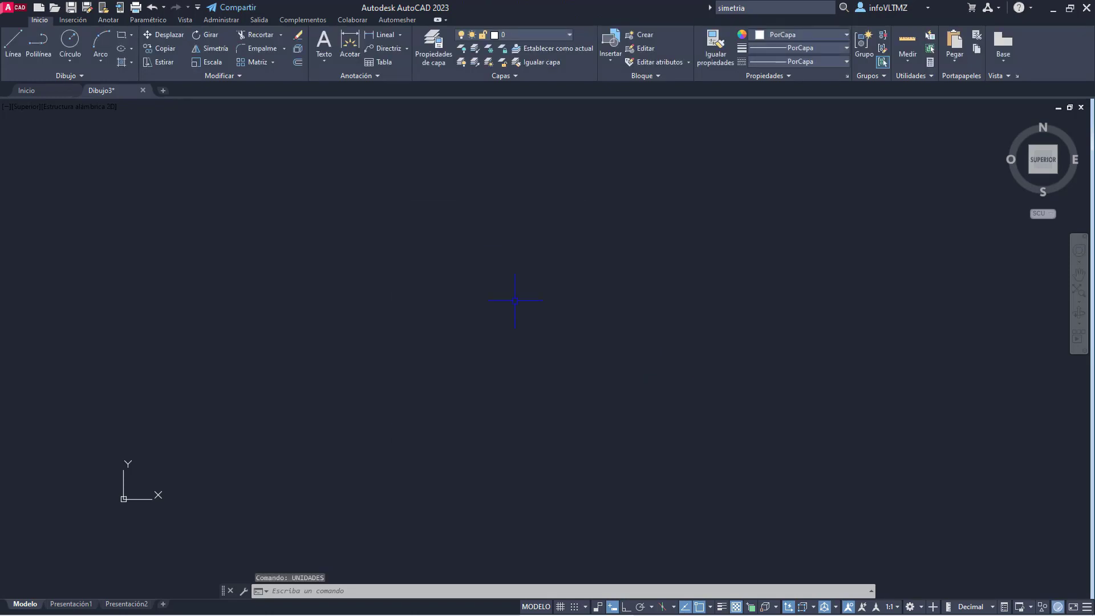
Step: Draw a horizontal polyline segment 10 units long at an angle of 0°
{"action": "mouse_move", "coordinate": [713, 398]}
{"action": "middle_mouse_down"}
{"action": "mouse_move", "coordinate": [694, 396]}
{"action": "mouse_move", "coordinate": [755, 342]}
{"action": "mouse_move", "coordinate": [693, 370]}
{"action": "middle_mouse_up"}
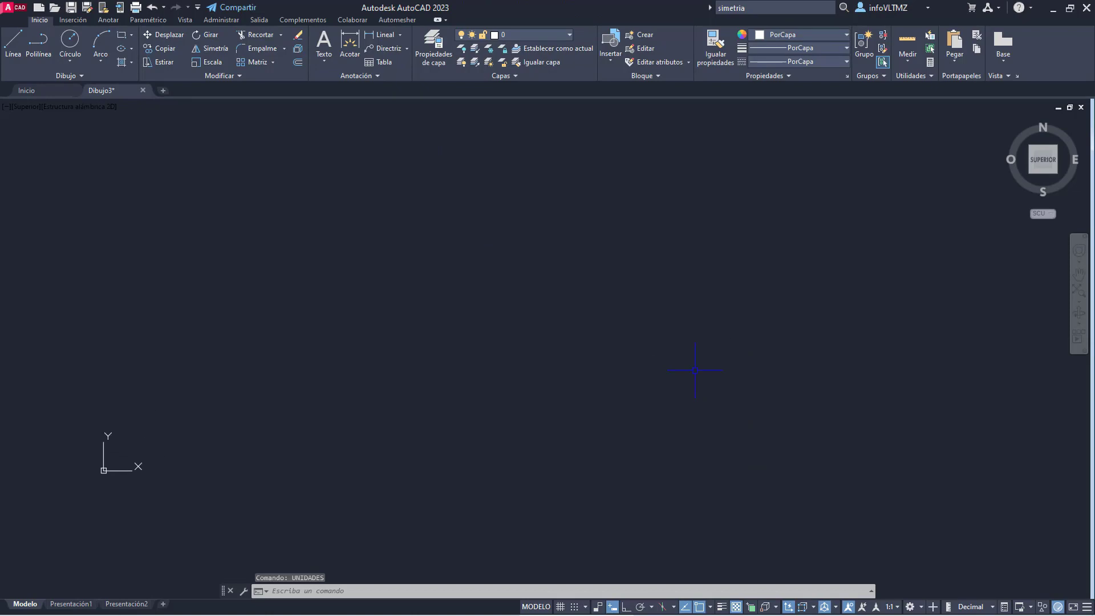
{"action": "left_click", "coordinate": [36, 40]}
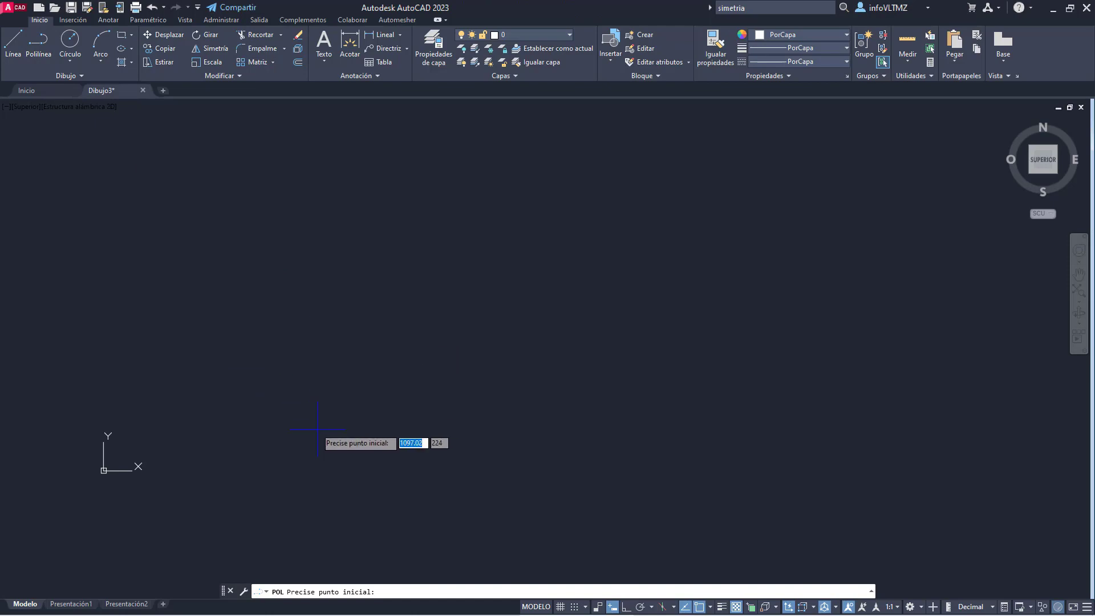
{"action": "left_click", "coordinate": [284, 452]}
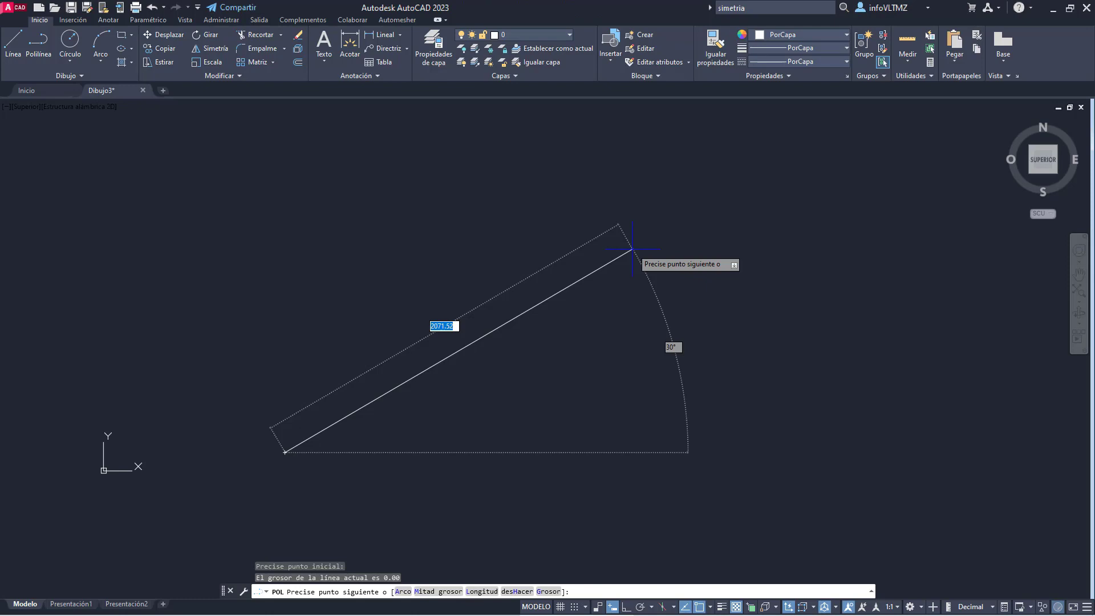
{"action": "key", "text": "Tab"}
{"action": "key", "text": "Tab"}
{"action": "key", "text": "Tab"}
{"action": "type", "text": "90"}
{"action": "key", "text": "BackSpace"}
{"action": "key", "text": "BackSpace"}
{"action": "type", "text": "0"}
{"action": "key", "text": "Tab"}
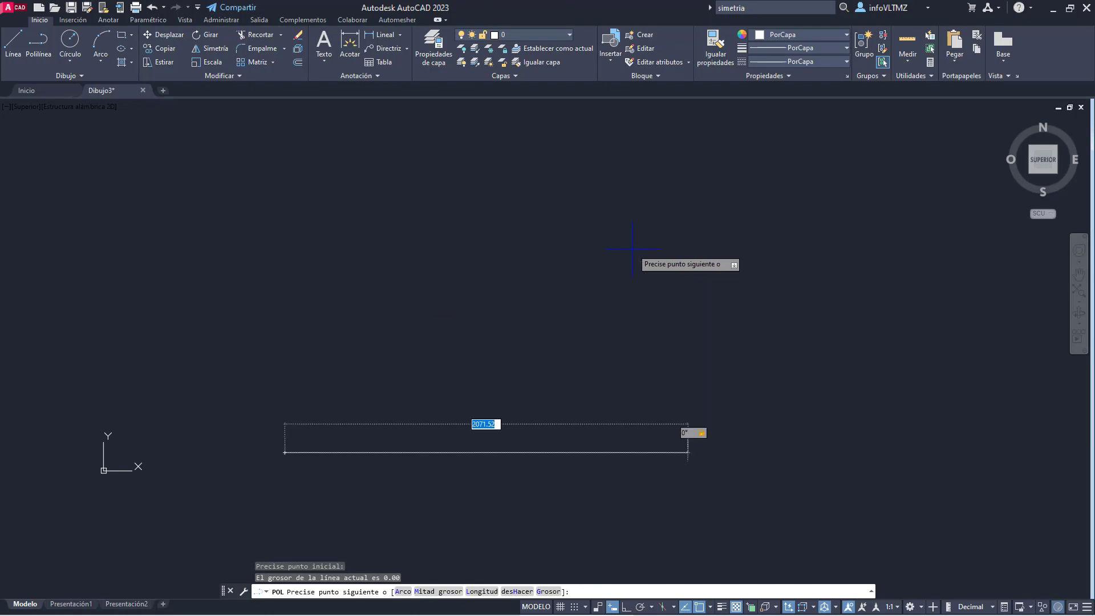
{"action": "type", "text": "10"}
{"action": "key", "text": "Return"}
{"action": "key", "text": "Escape"}
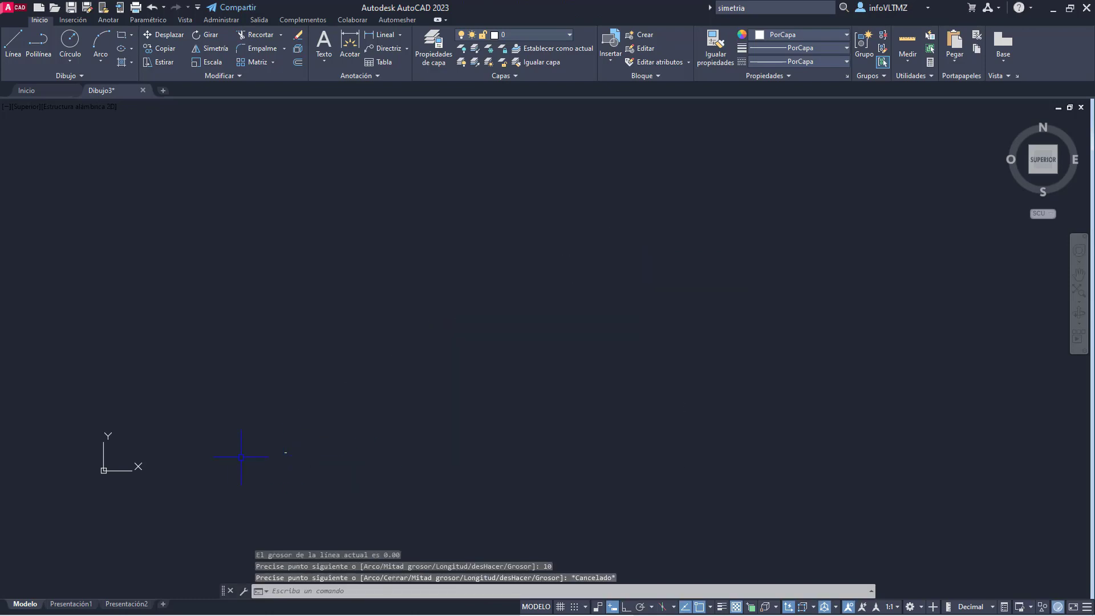
Step: Stretch the right end vertex of the horizontal polyline to give it a length of 12
{"action": "scroll", "coordinate": [307, 447], "scroll_direction": "down", "scroll_amount": 4}
{"action": "scroll", "coordinate": [308, 446], "scroll_direction": "up", "scroll_amount": 4}
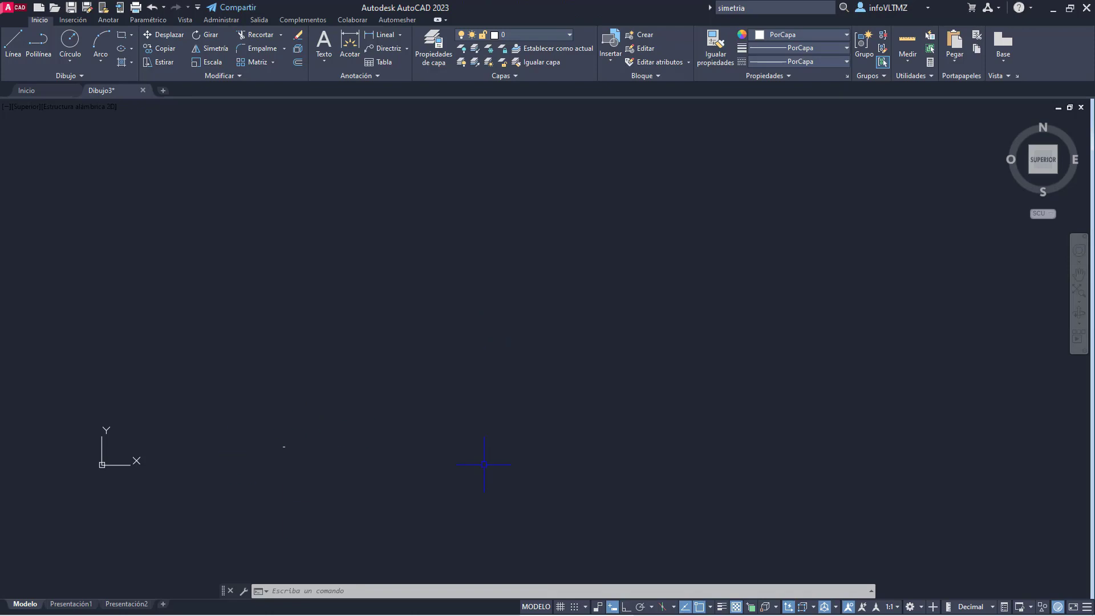
{"action": "left_click", "coordinate": [1077, 292]}
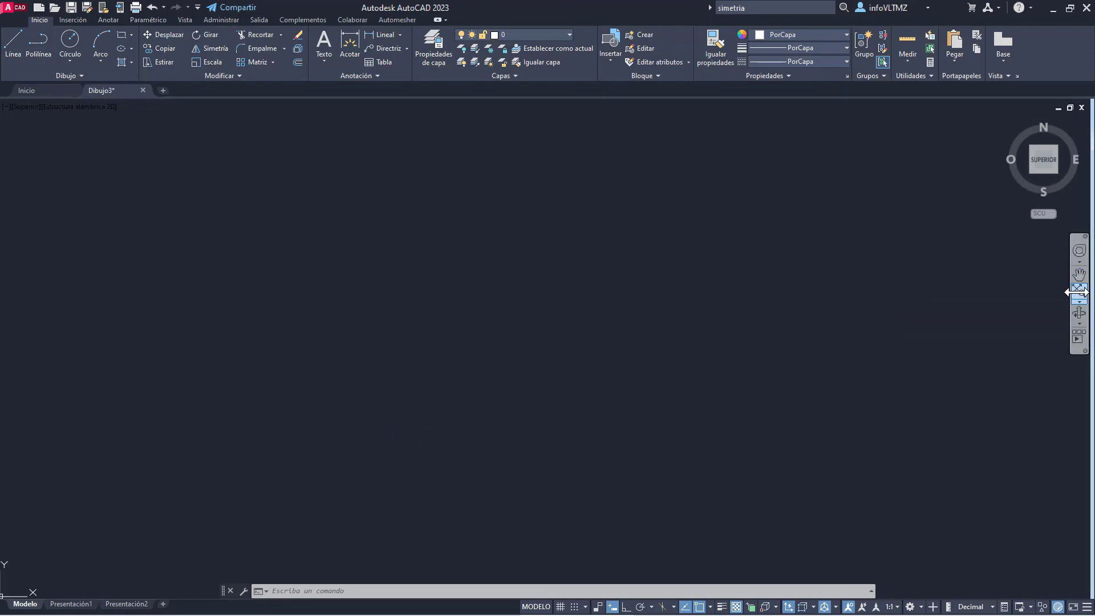
{"action": "scroll", "coordinate": [468, 482], "scroll_direction": "down", "scroll_amount": 2}
{"action": "scroll", "coordinate": [468, 481], "scroll_direction": "down", "scroll_amount": 2}
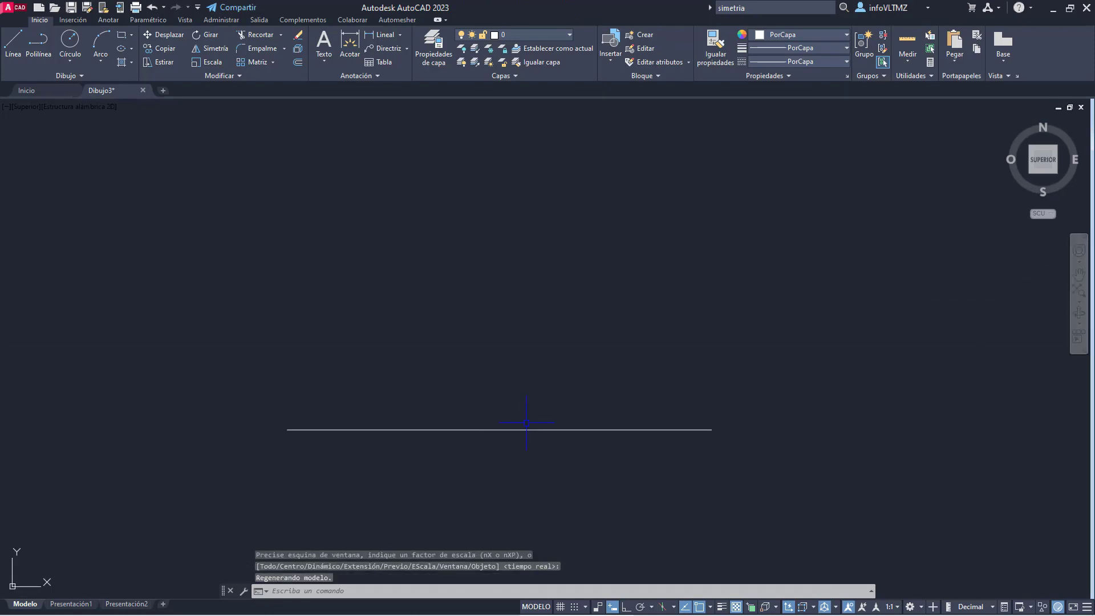
{"action": "left_click", "coordinate": [534, 430]}
{"action": "middle_click_drag", "start_coordinate": [754, 469], "coordinate": [727, 436]}
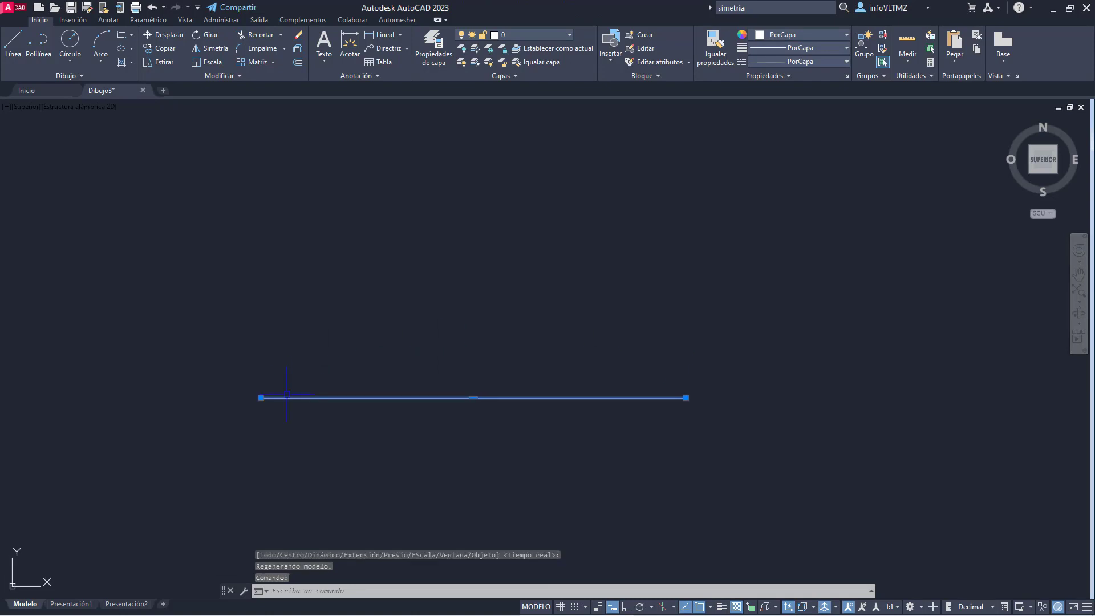
{"action": "mouse_move", "coordinate": [685, 398]}
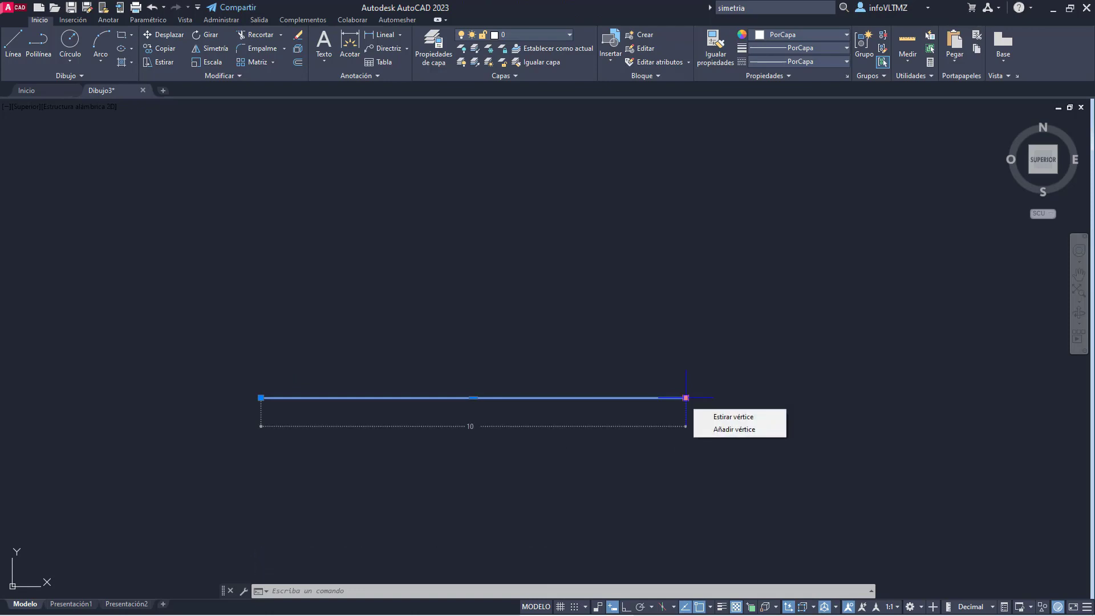
{"action": "left_click", "coordinate": [686, 398]}
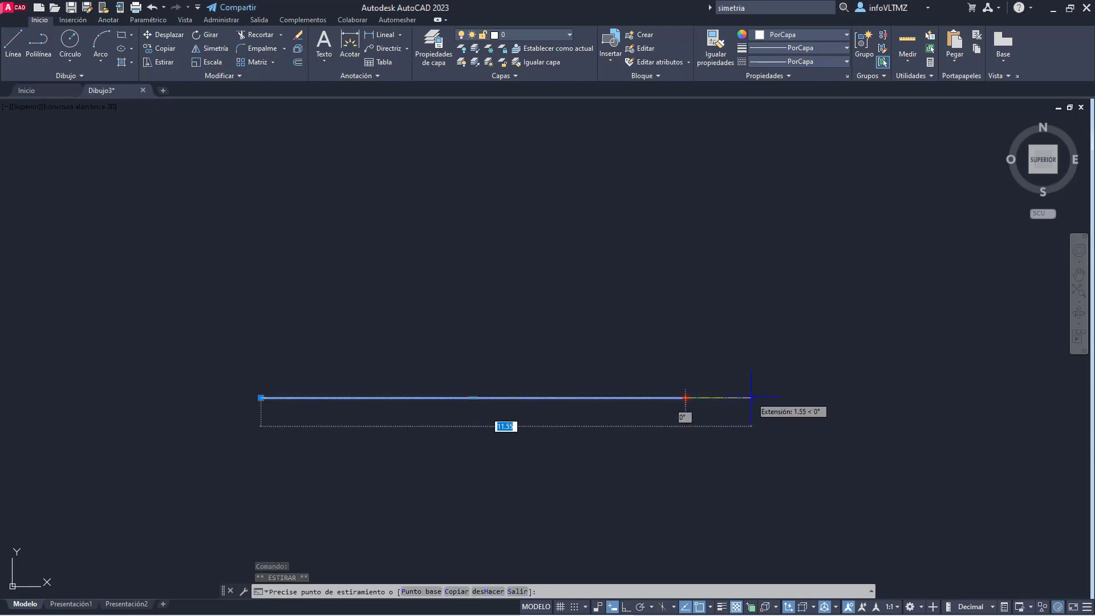
{"action": "type", "text": "12"}
{"action": "key", "text": "Return"}
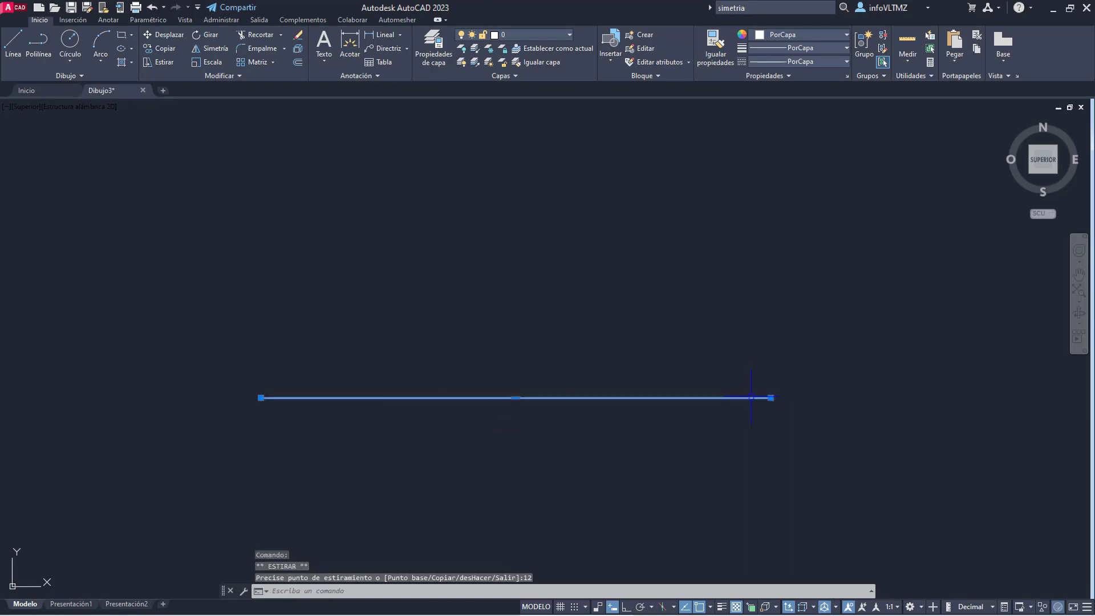
{"action": "mouse_move", "coordinate": [770, 398]}
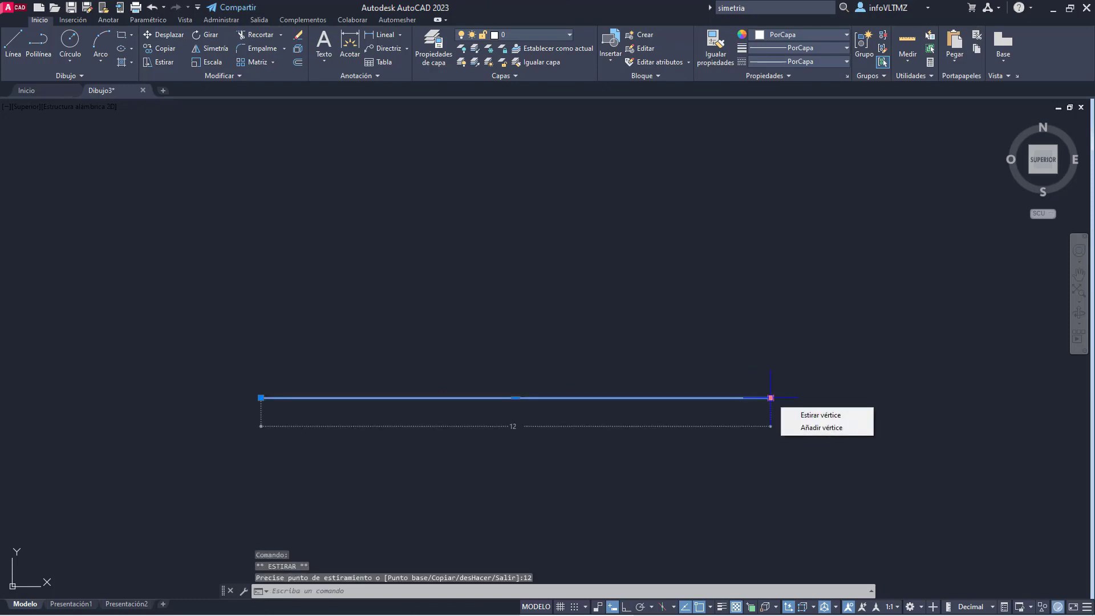
Step: Erase the 12-unit horizontal polyline
{"action": "key", "text": "Escape"}
{"action": "left_click", "coordinate": [690, 438]}
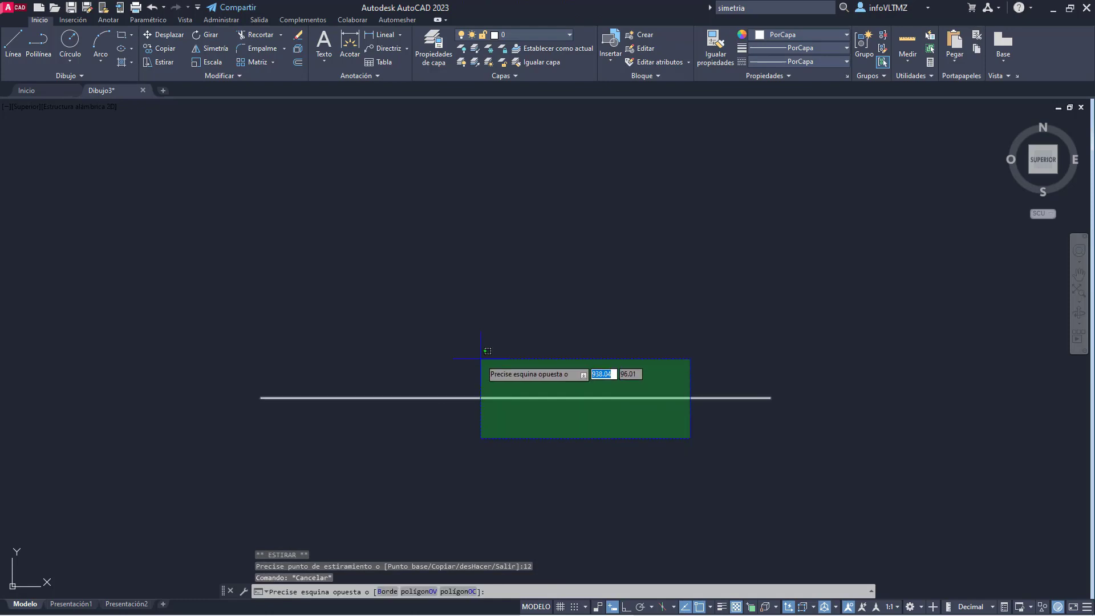
{"action": "left_click", "coordinate": [481, 360]}
{"action": "key", "text": "Delete"}
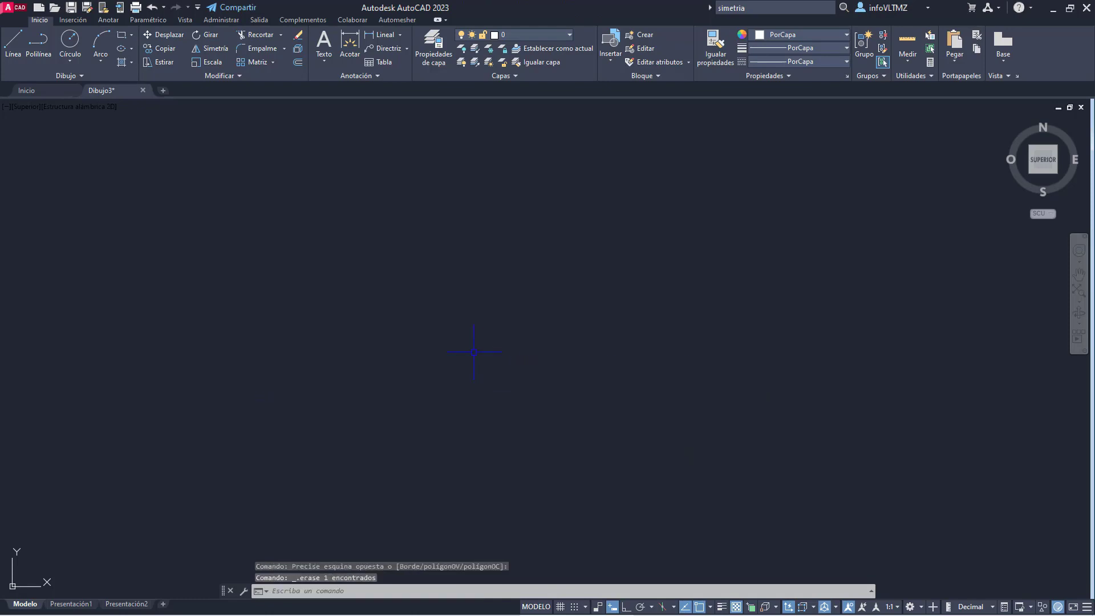
Step: Turn on orthogonal mode and begin a polyline with a segment 10 units to the right and another 5 units upward
{"action": "left_click", "coordinate": [11, 43]}
{"action": "left_click", "coordinate": [38, 41]}
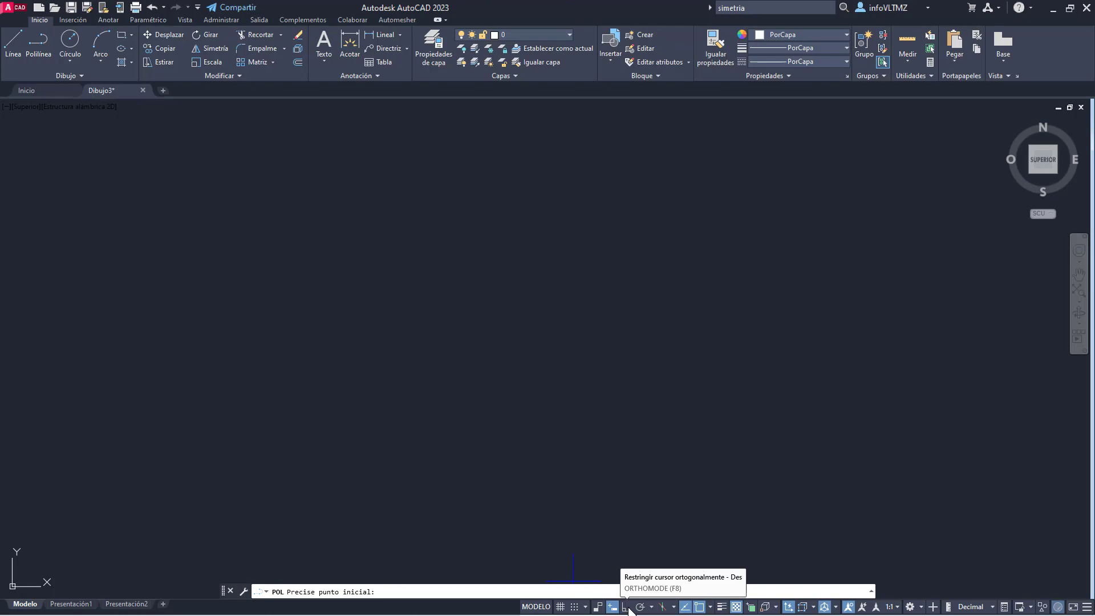
{"action": "left_click", "coordinate": [627, 607]}
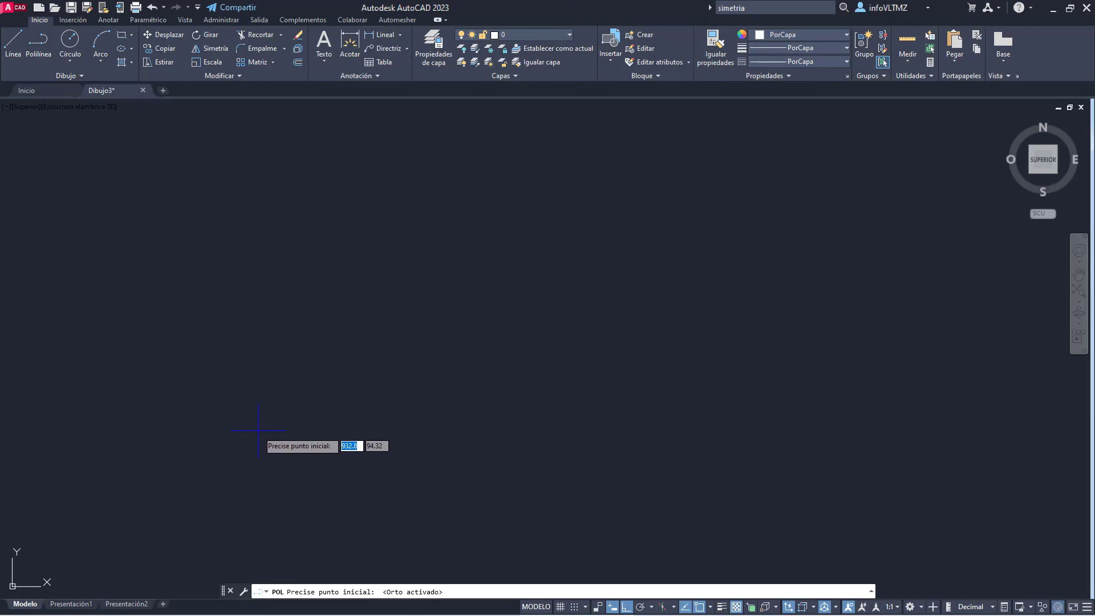
{"action": "left_click", "coordinate": [259, 431]}
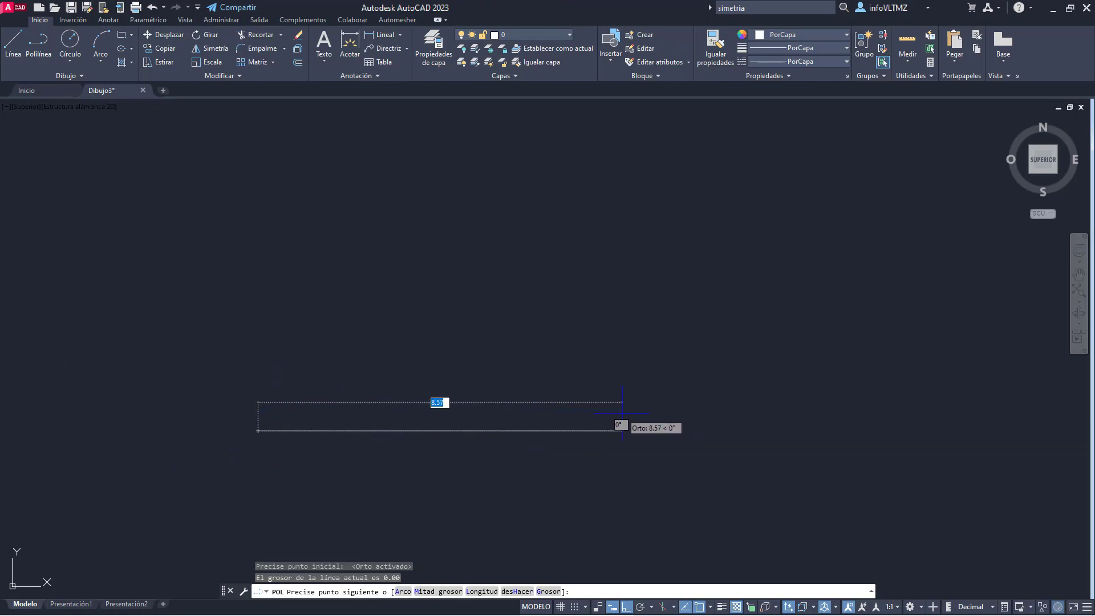
{"action": "type", "text": "10"}
{"action": "key", "text": "Return"}
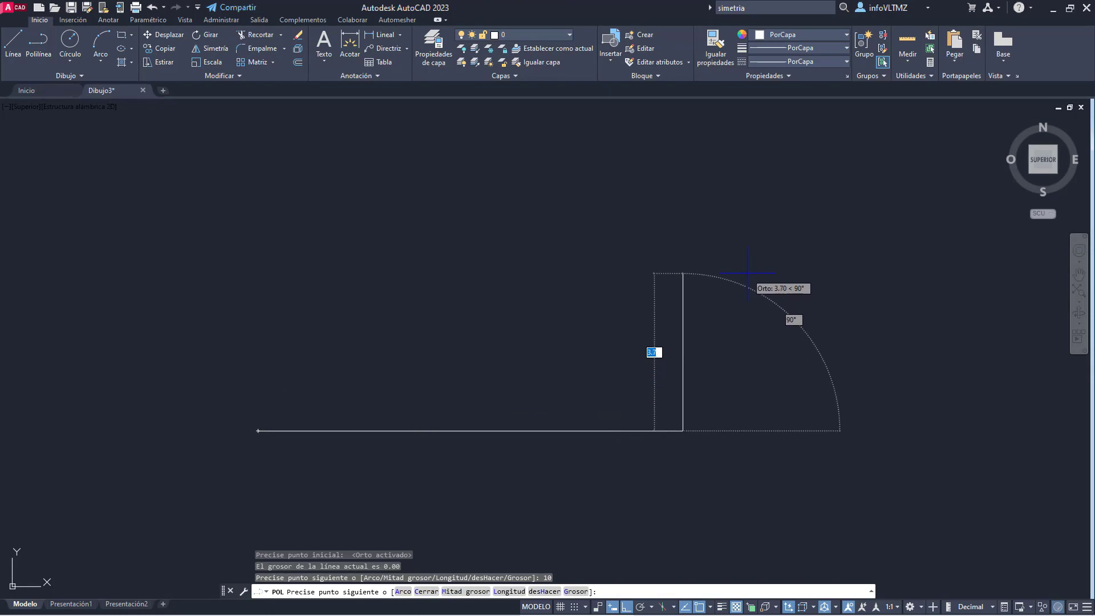
{"action": "type", "text": "5"}
{"action": "key", "text": "Return"}
Step: Continue the polyline horizontally to the left from its upper end, to the point directly above its starting point
{"action": "scroll", "coordinate": [612, 276], "scroll_direction": "up", "scroll_amount": 3}
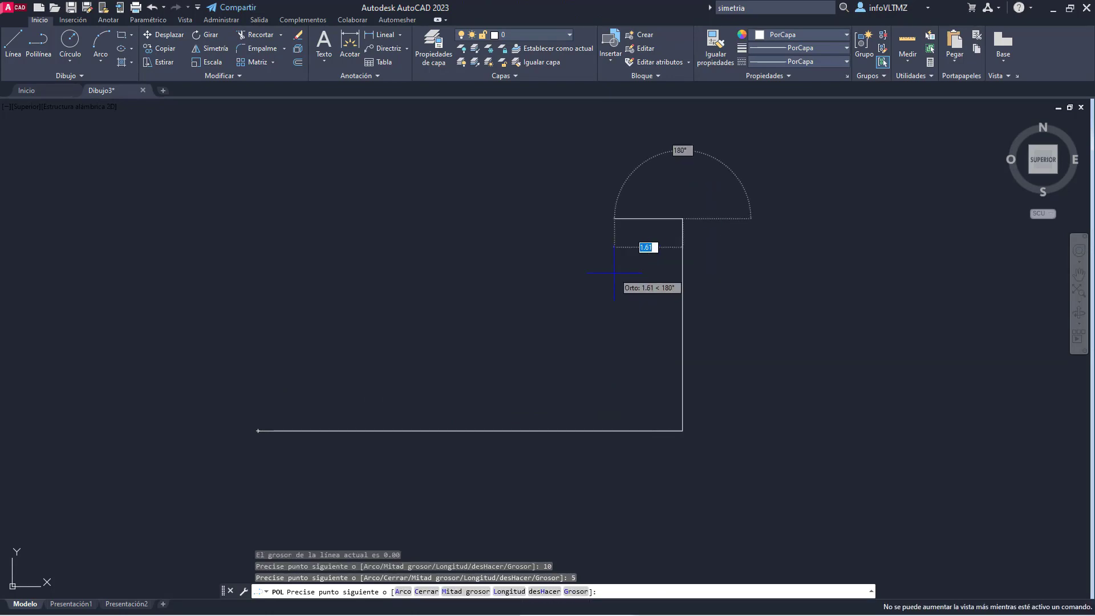
{"action": "middle_click_drag", "start_coordinate": [729, 403], "coordinate": [696, 296]}
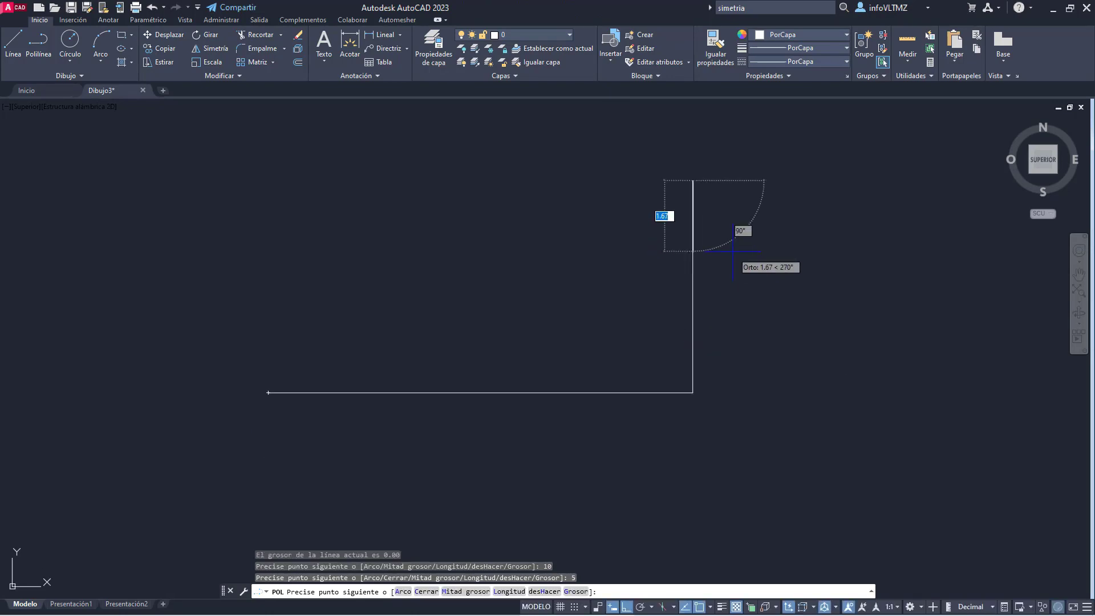
{"action": "middle_click_drag", "start_coordinate": [731, 250], "coordinate": [781, 301]}
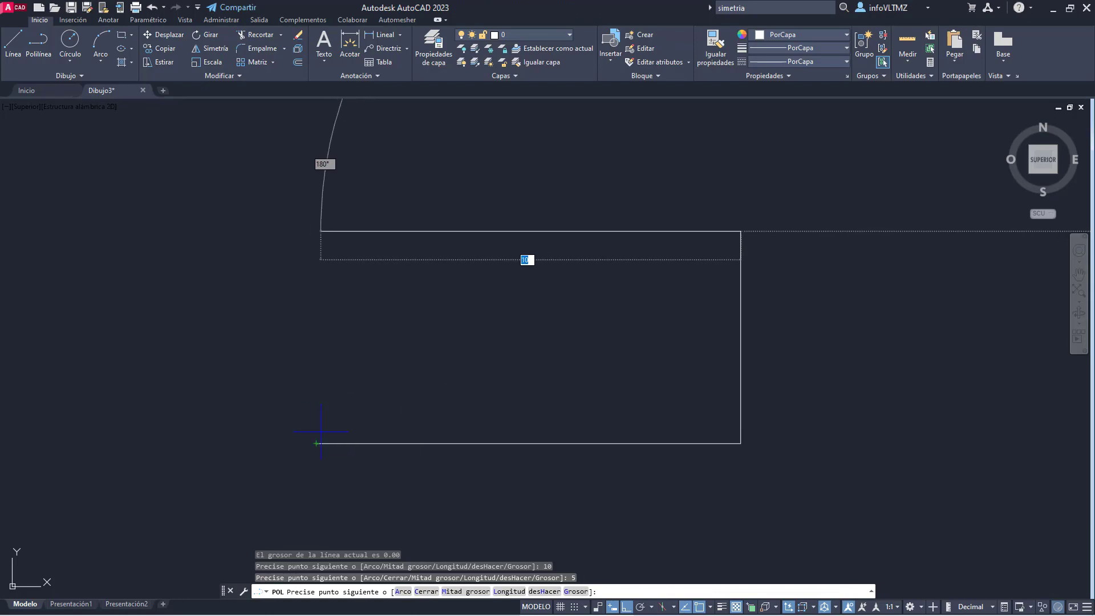
{"action": "left_click", "coordinate": [317, 242]}
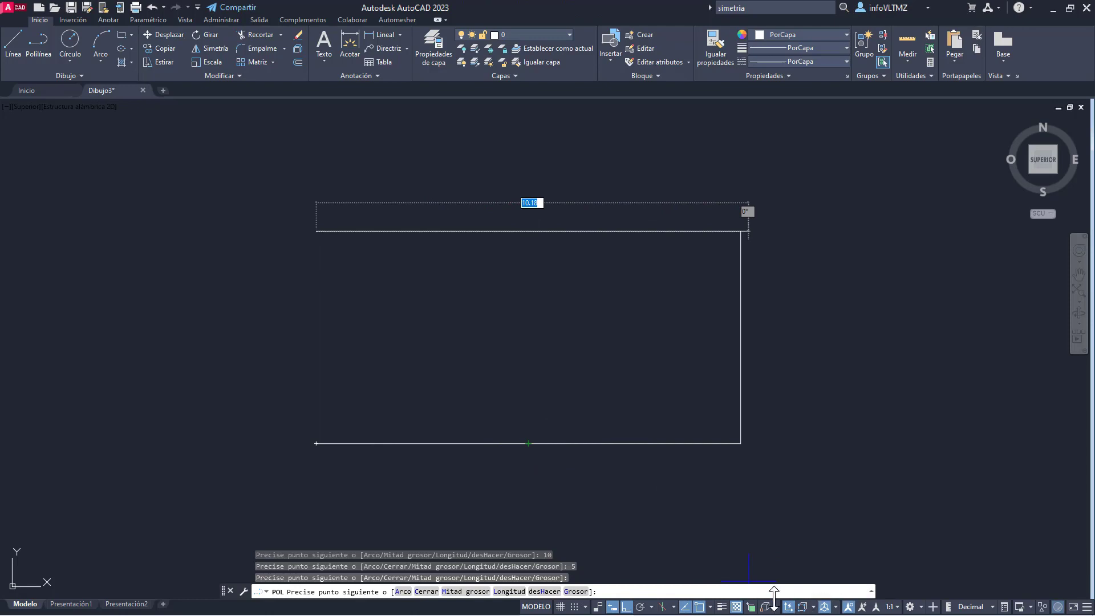
Step: Close the polyline rectangle with a vertical segment down to its starting point and end the polyline
{"action": "left_click", "coordinate": [712, 607]}
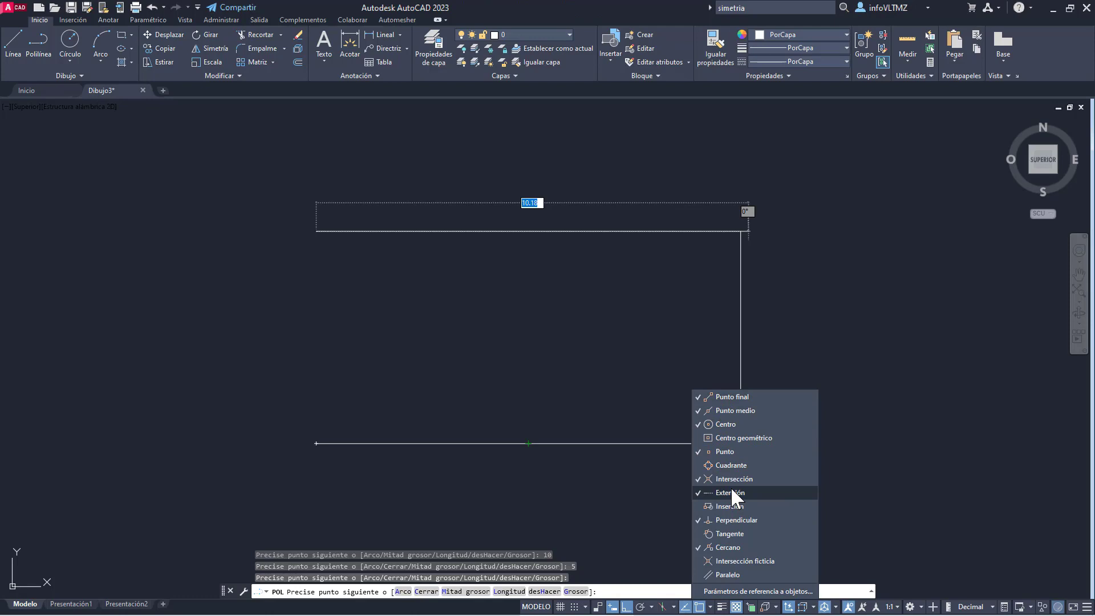
{"action": "left_click", "coordinate": [379, 336]}
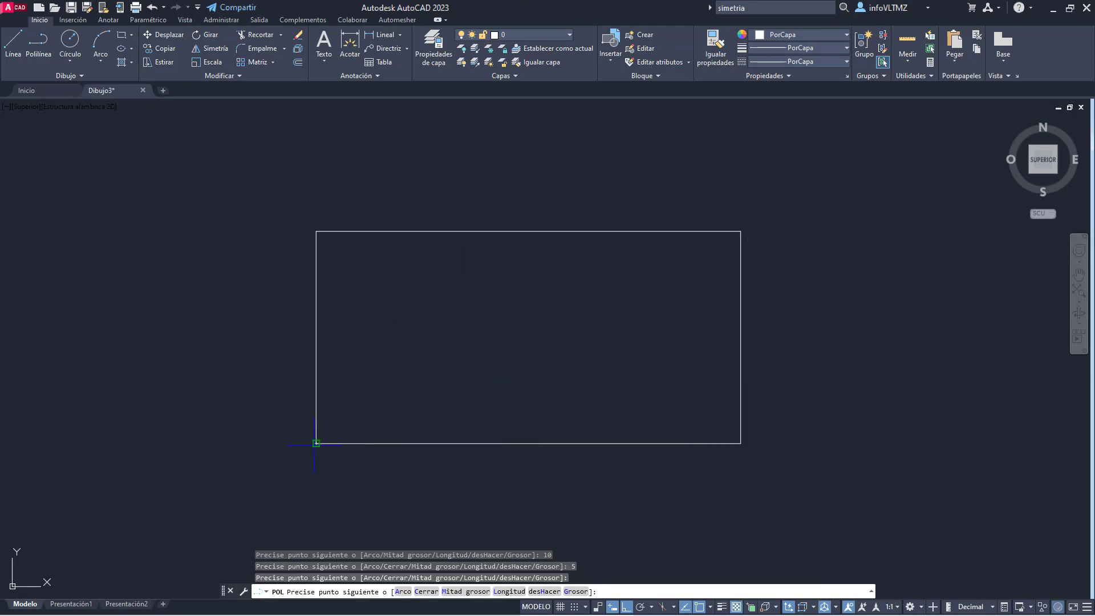
{"action": "key", "text": "Escape"}
{"action": "scroll", "coordinate": [400, 364], "scroll_direction": "down", "scroll_amount": 3}
{"action": "scroll", "coordinate": [500, 293], "scroll_direction": "up", "scroll_amount": 3}
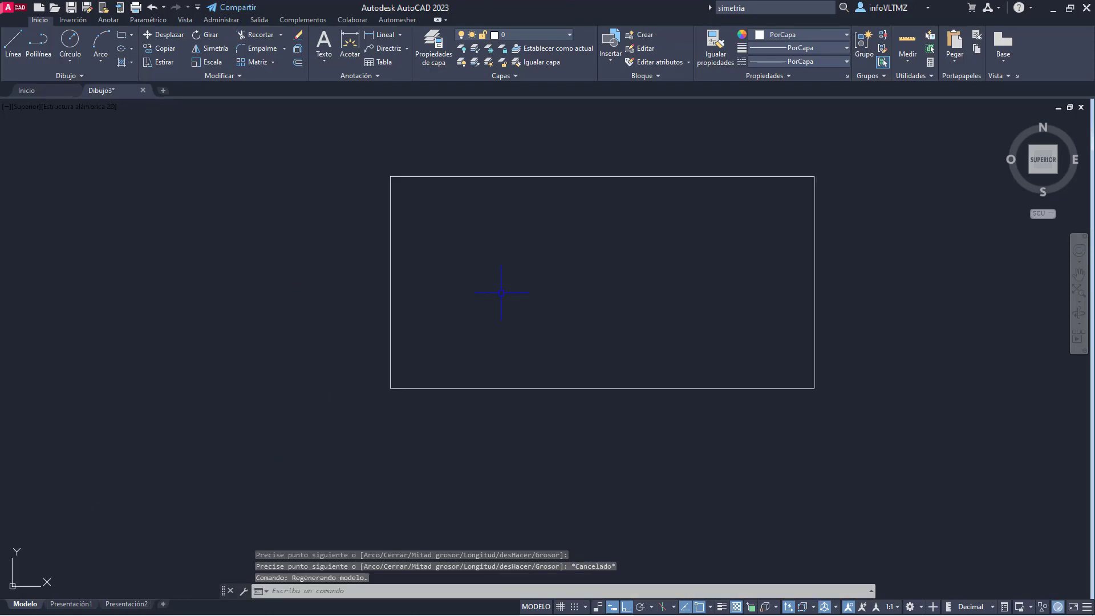
{"action": "scroll", "coordinate": [513, 234], "scroll_direction": "up", "scroll_amount": 2}
{"action": "scroll", "coordinate": [457, 246], "scroll_direction": "down", "scroll_amount": 2}
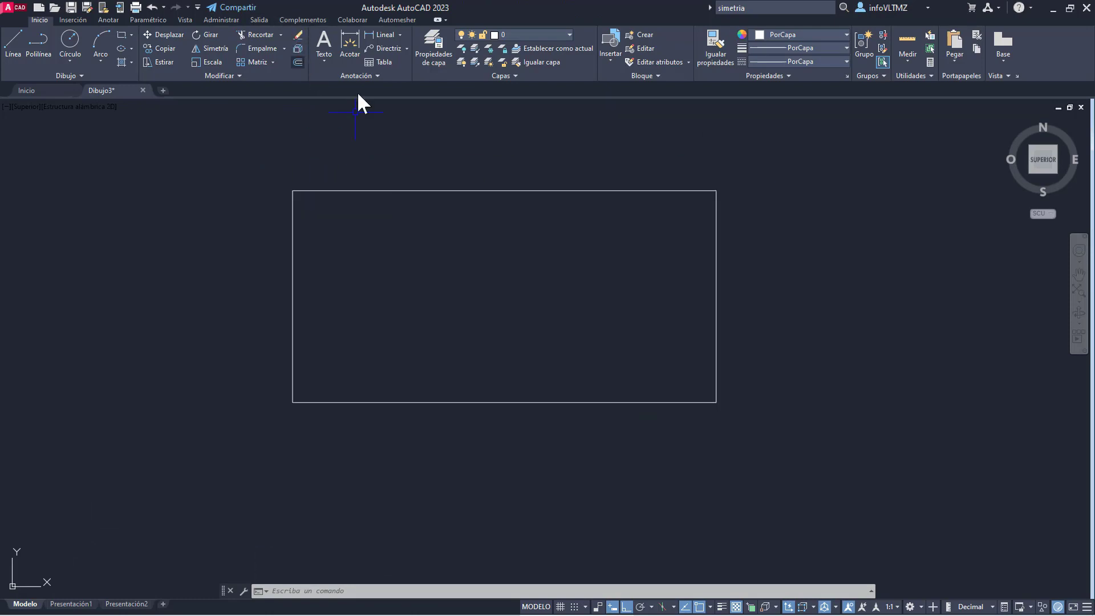
Step: Offset the rectangle outward by 0.15 to form the wall thickness
{"action": "left_click", "coordinate": [298, 63]}
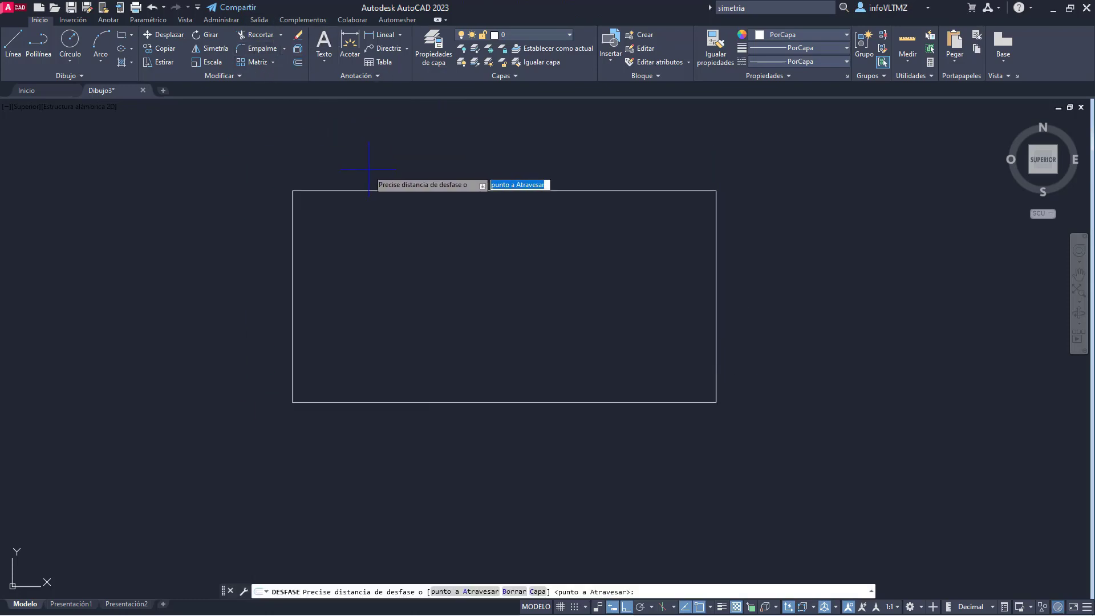
{"action": "scroll", "coordinate": [297, 184], "scroll_direction": "up", "scroll_amount": 2}
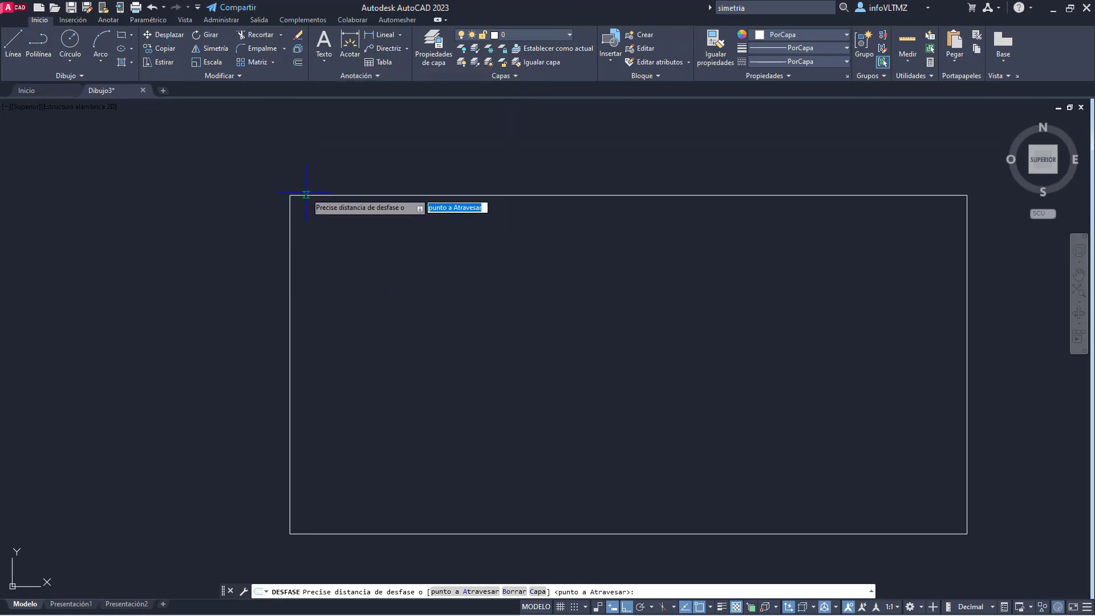
{"action": "left_click", "coordinate": [306, 195]}
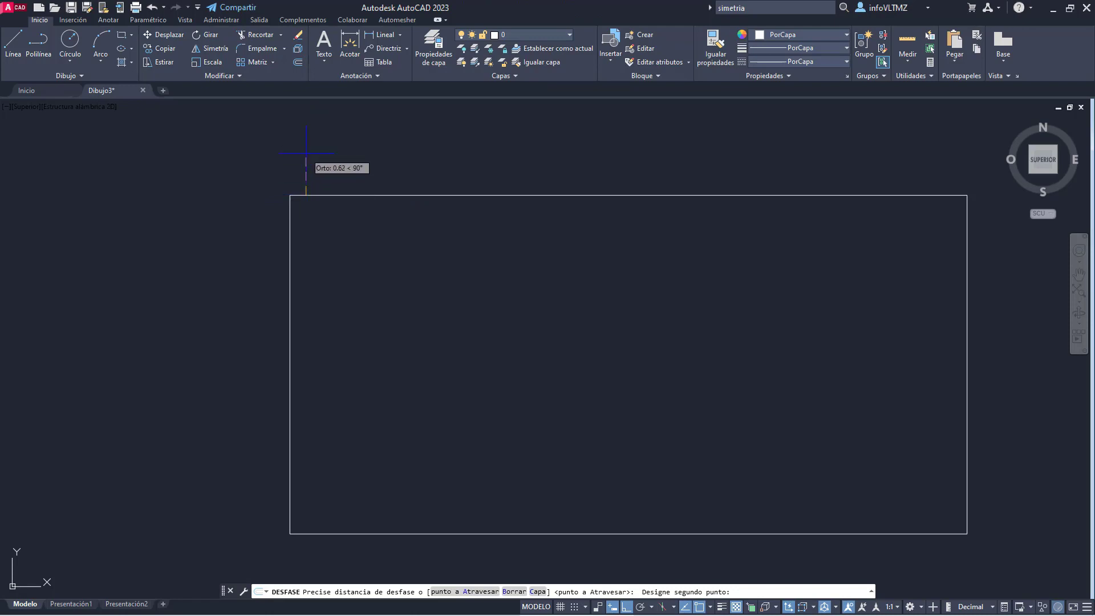
{"action": "type", "text": "0.15"}
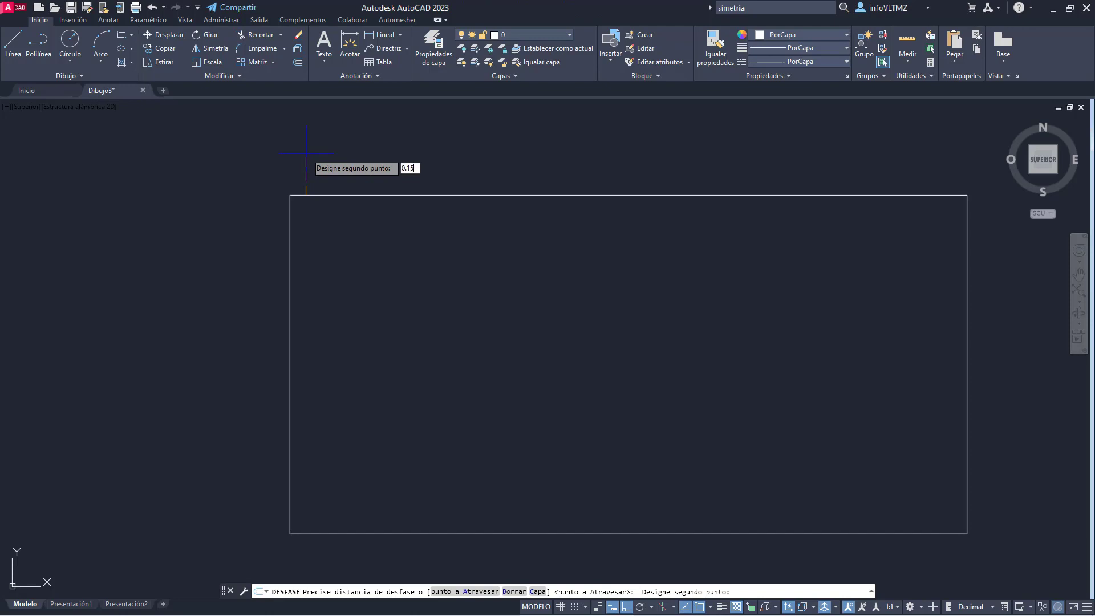
{"action": "key", "text": "Return"}
{"action": "left_click", "coordinate": [337, 196]}
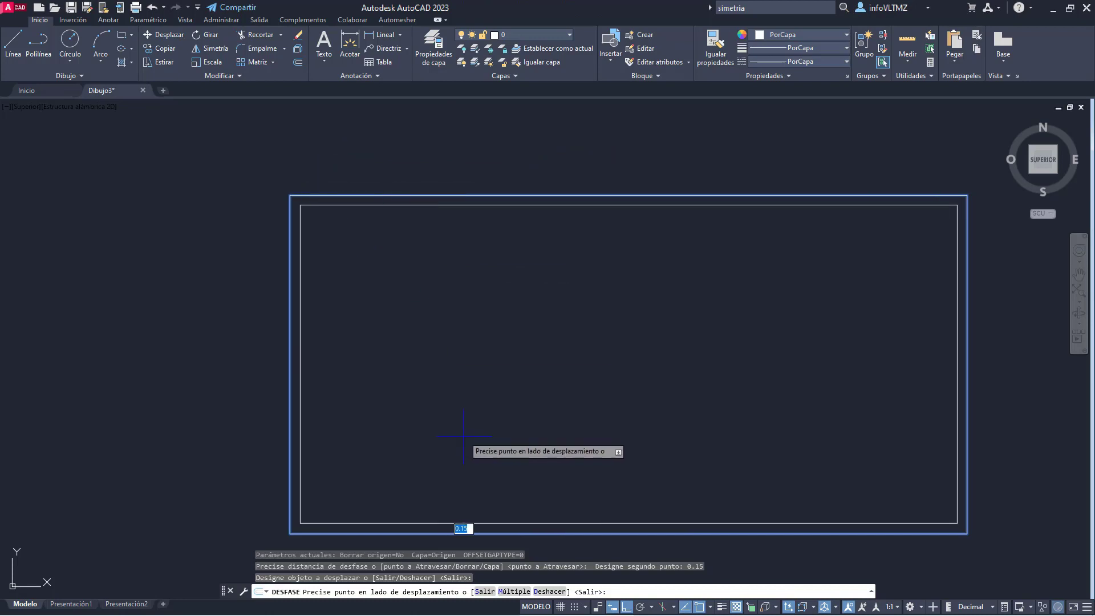
{"action": "left_click", "coordinate": [394, 168]}
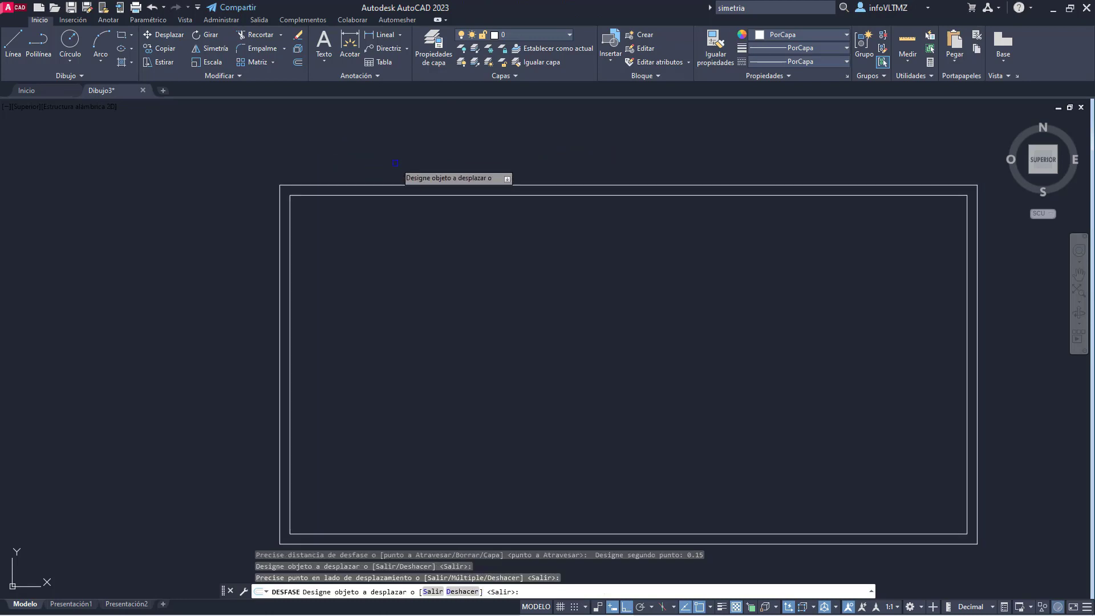
{"action": "scroll", "coordinate": [359, 123], "scroll_direction": "down", "scroll_amount": 2}
{"action": "key", "text": "Escape"}
{"action": "middle_click_drag", "start_coordinate": [753, 208], "coordinate": [809, 294]}
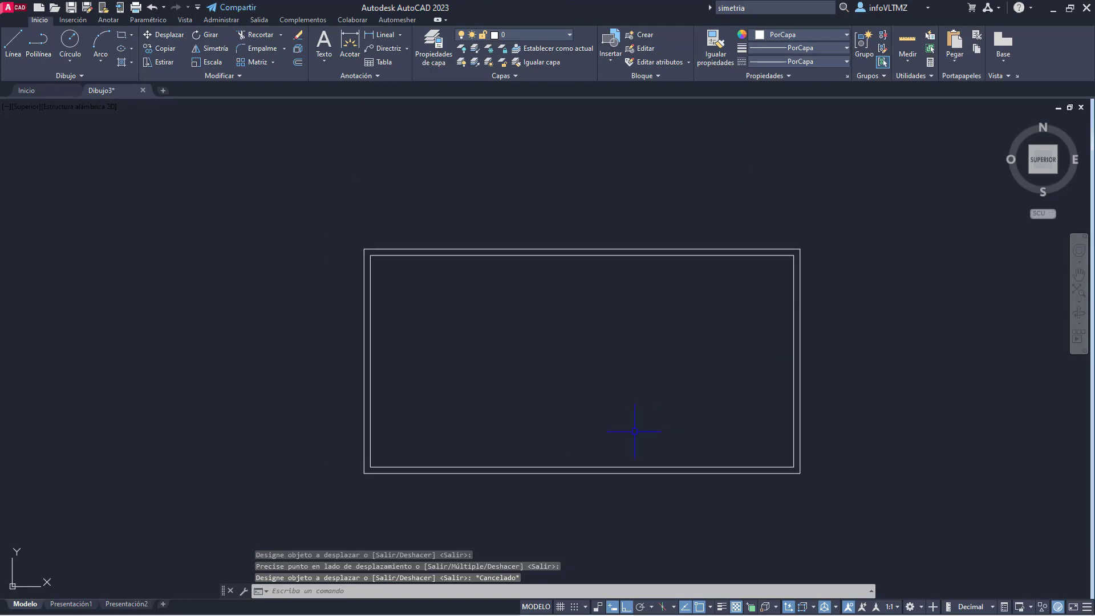
{"action": "middle_click_drag", "start_coordinate": [499, 372], "coordinate": [437, 310]}
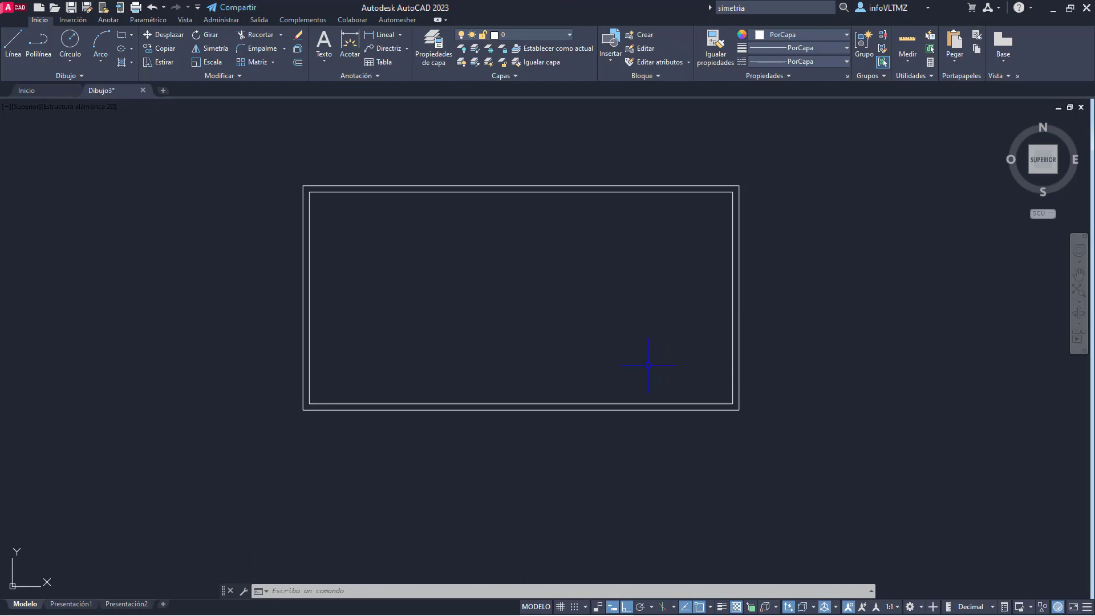
{"action": "middle_click_drag", "start_coordinate": [564, 315], "coordinate": [611, 359]}
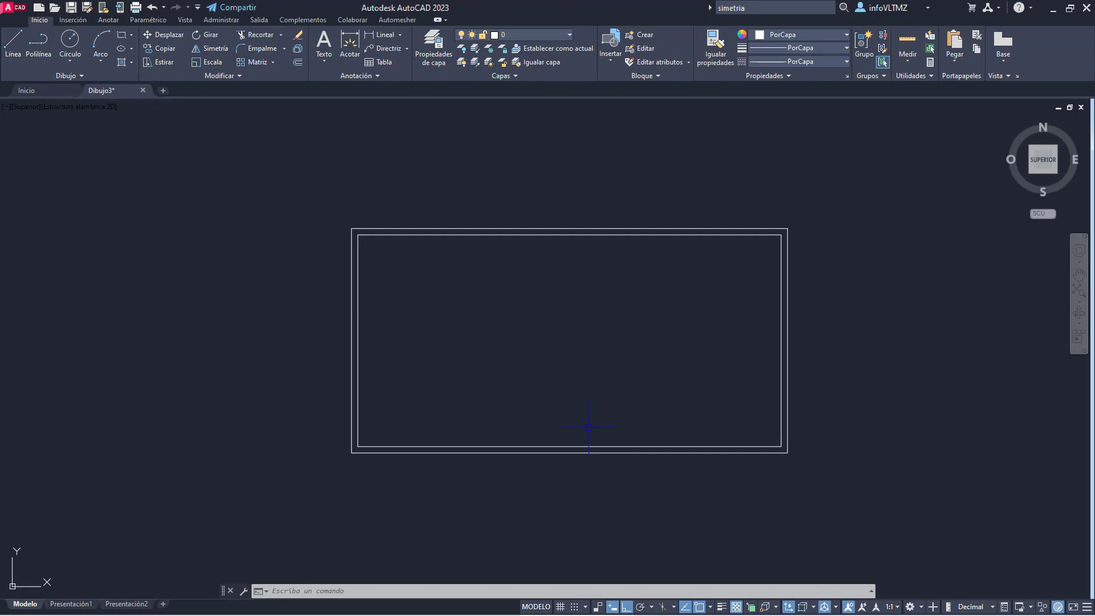
Step: Save the drawing on the desktop (Escritorio) as ProyectoSalon.dwg
{"action": "left_click", "coordinate": [71, 7]}
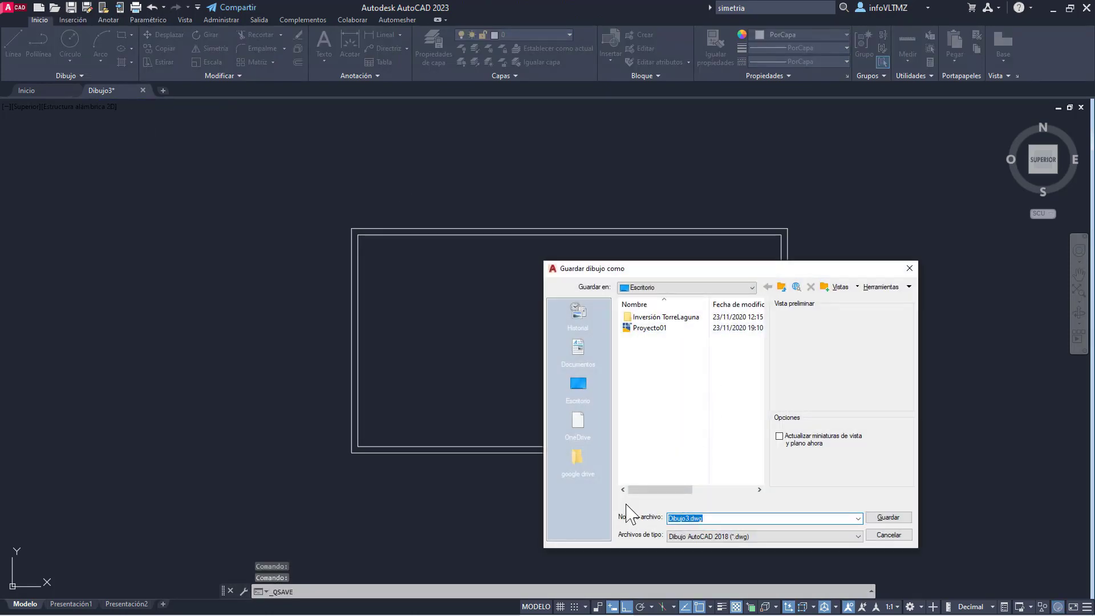
{"action": "left_click", "coordinate": [577, 385]}
{"action": "left_click", "coordinate": [691, 517]}
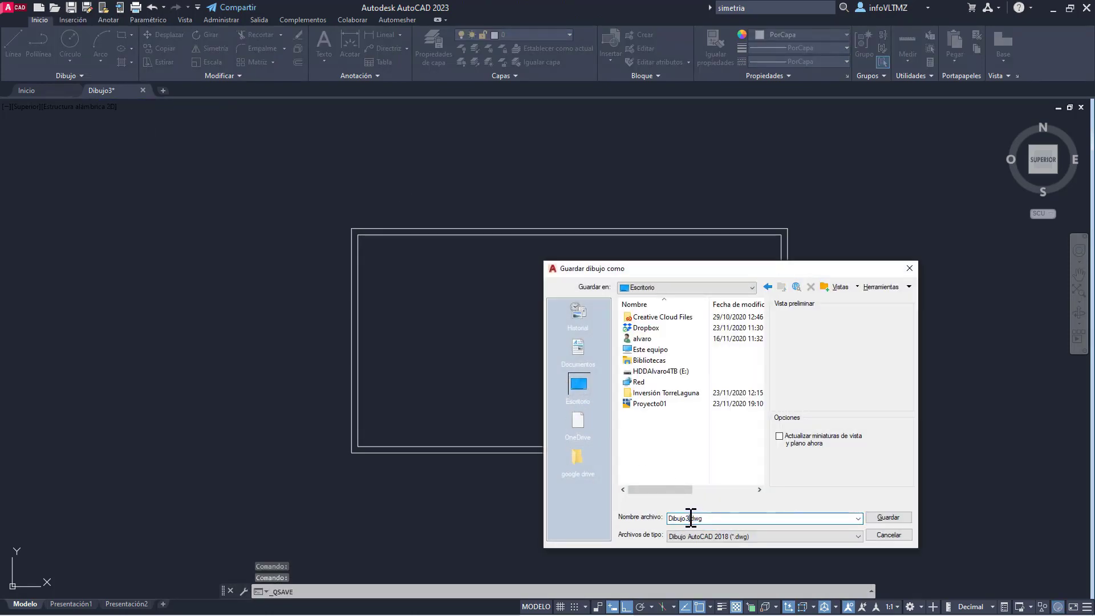
{"action": "double_click", "coordinate": [691, 518]}
{"action": "type", "text": "Proyecto"}
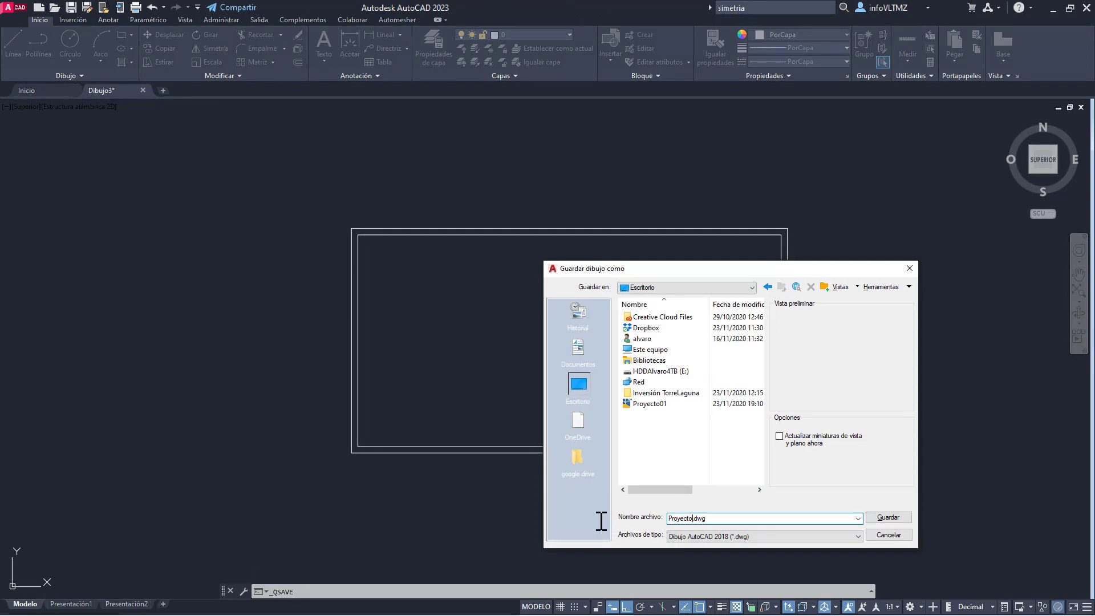
{"action": "type", "text": "Salon"}
{"action": "left_click", "coordinate": [888, 517]}
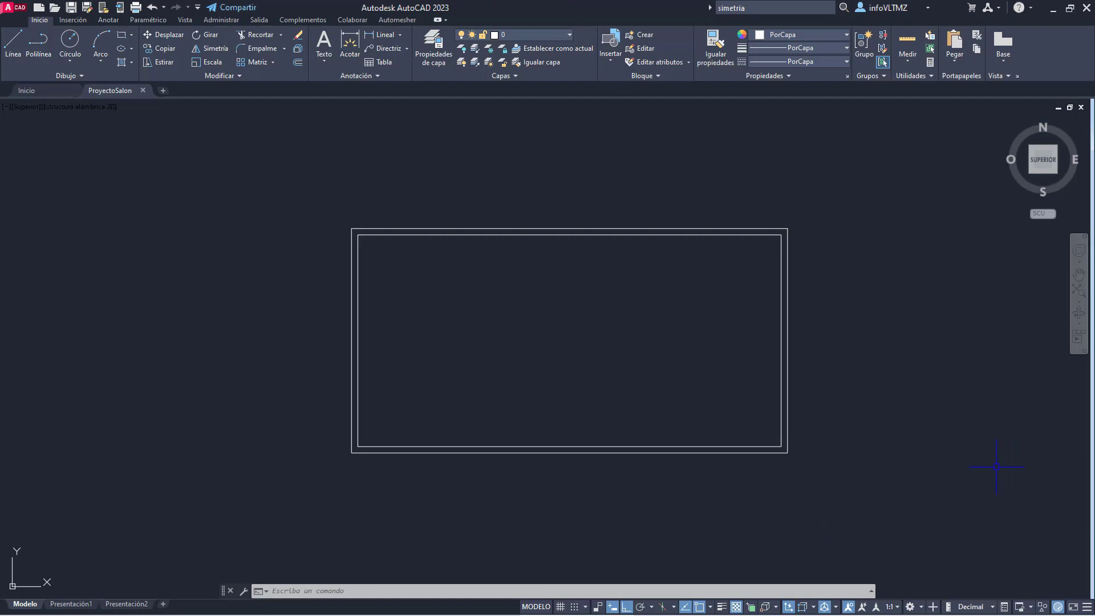
Step: Draw a 1.5 by 0.15 rectangle within the upper wall near its left corner, starting on the inner wall line
{"action": "middle_click_drag", "start_coordinate": [995, 467], "coordinate": [960, 468]}
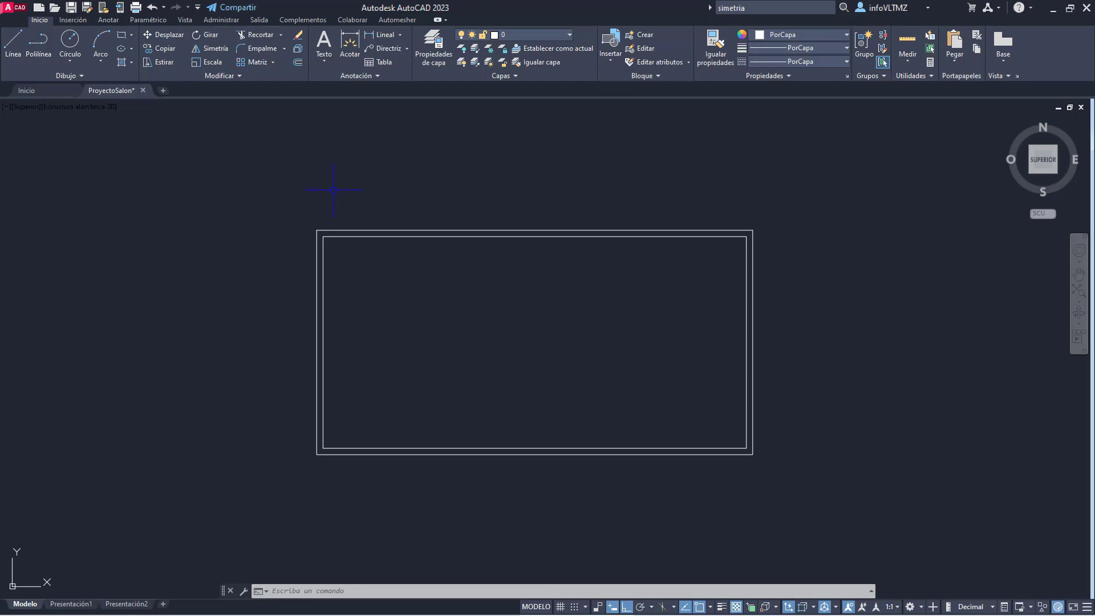
{"action": "left_click", "coordinate": [11, 38]}
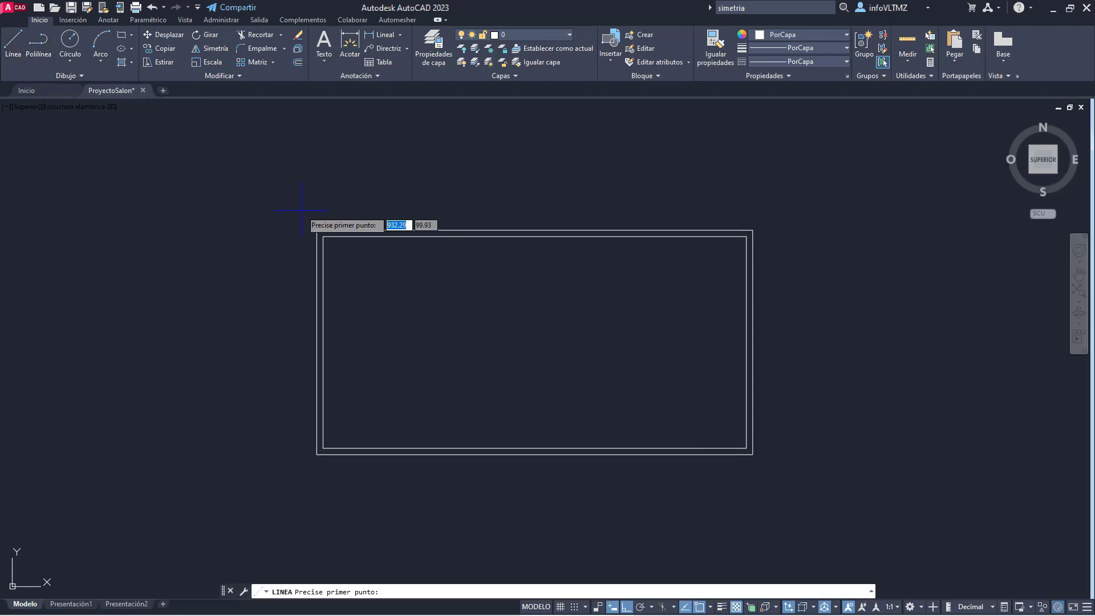
{"action": "left_click", "coordinate": [37, 46]}
{"action": "scroll", "coordinate": [345, 241], "scroll_direction": "up", "scroll_amount": 6}
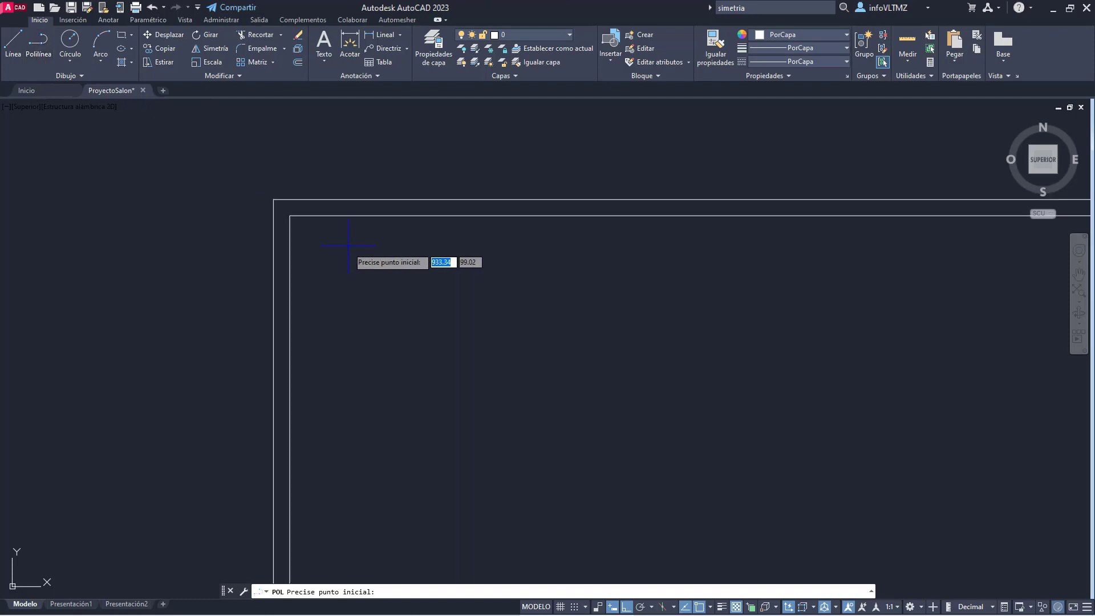
{"action": "left_click", "coordinate": [124, 39]}
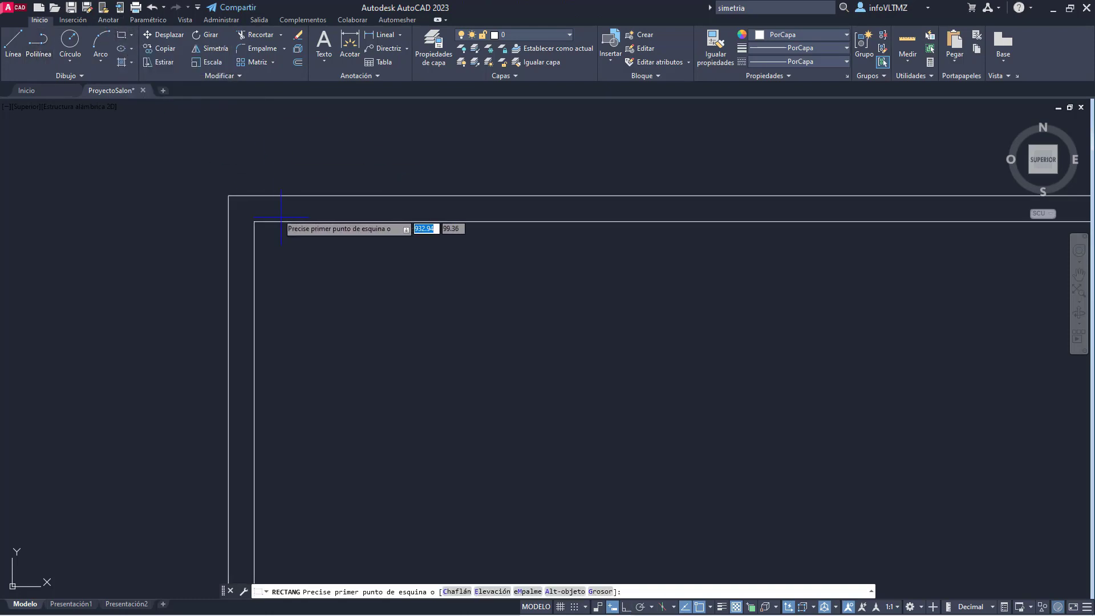
{"action": "left_click", "coordinate": [324, 220]}
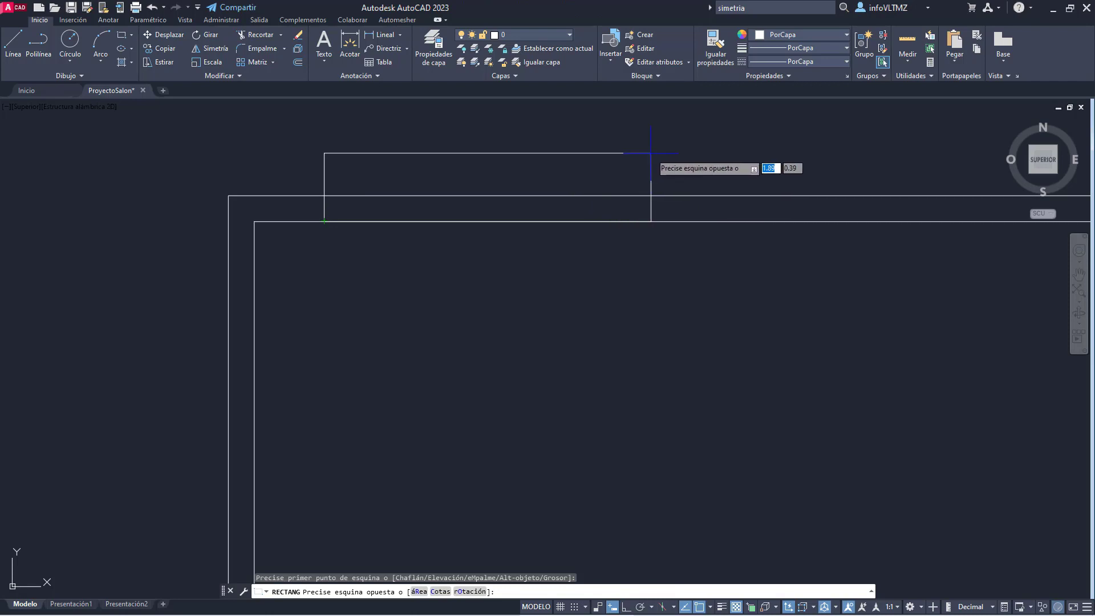
{"action": "type", "text": "1.5"}
{"action": "key", "text": "Tab"}
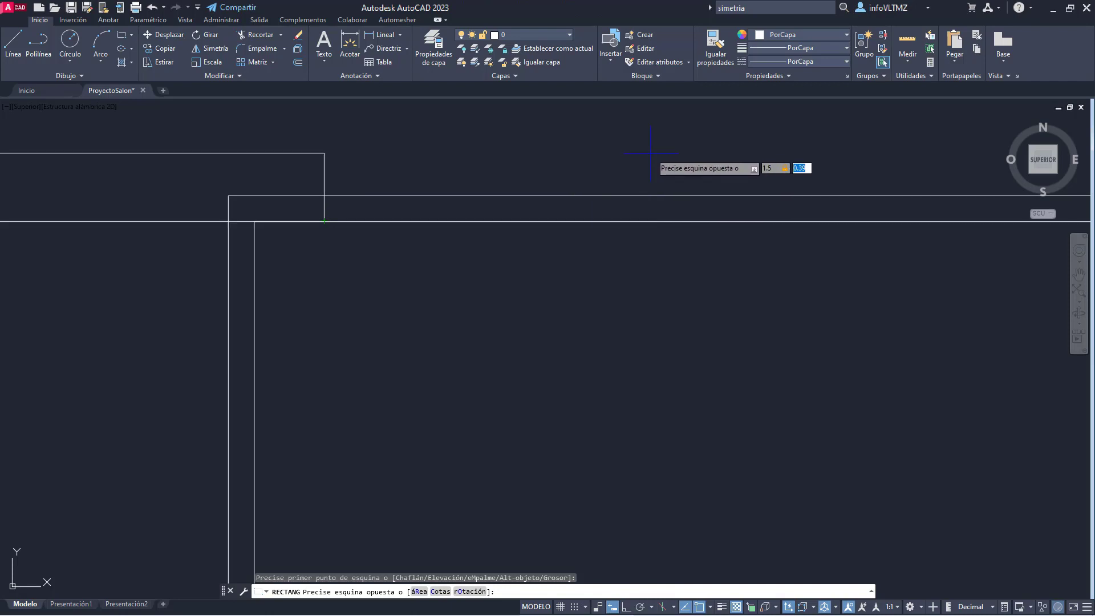
{"action": "type", "text": "0.15"}
{"action": "key", "text": "Return"}
{"action": "key", "text": "Escape"}
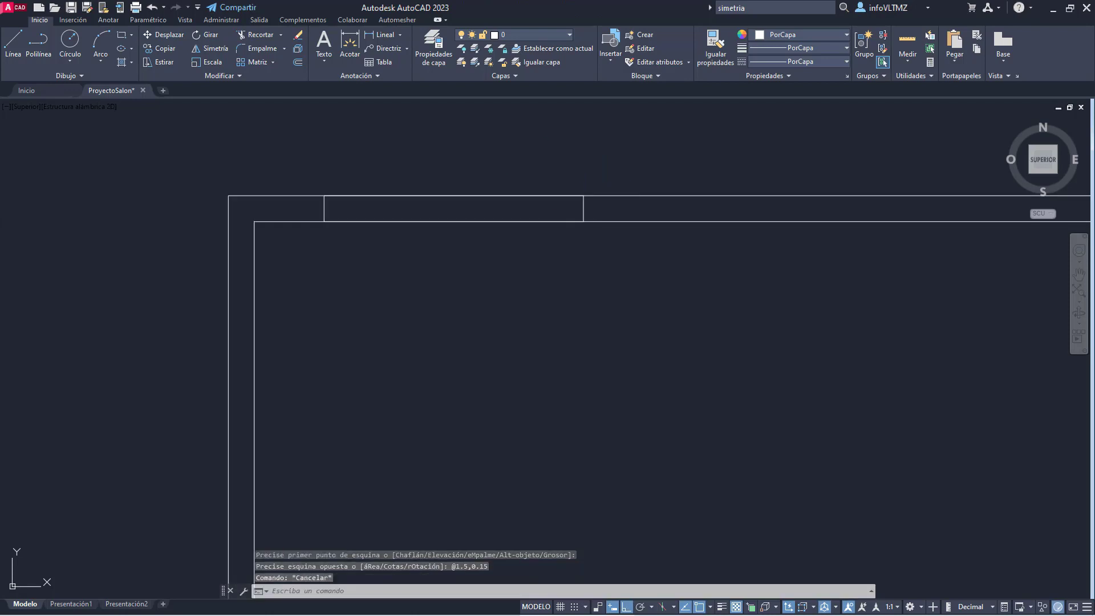
{"action": "left_click", "coordinate": [324, 210]}
{"action": "scroll", "coordinate": [420, 210], "scroll_direction": "down", "scroll_amount": 4}
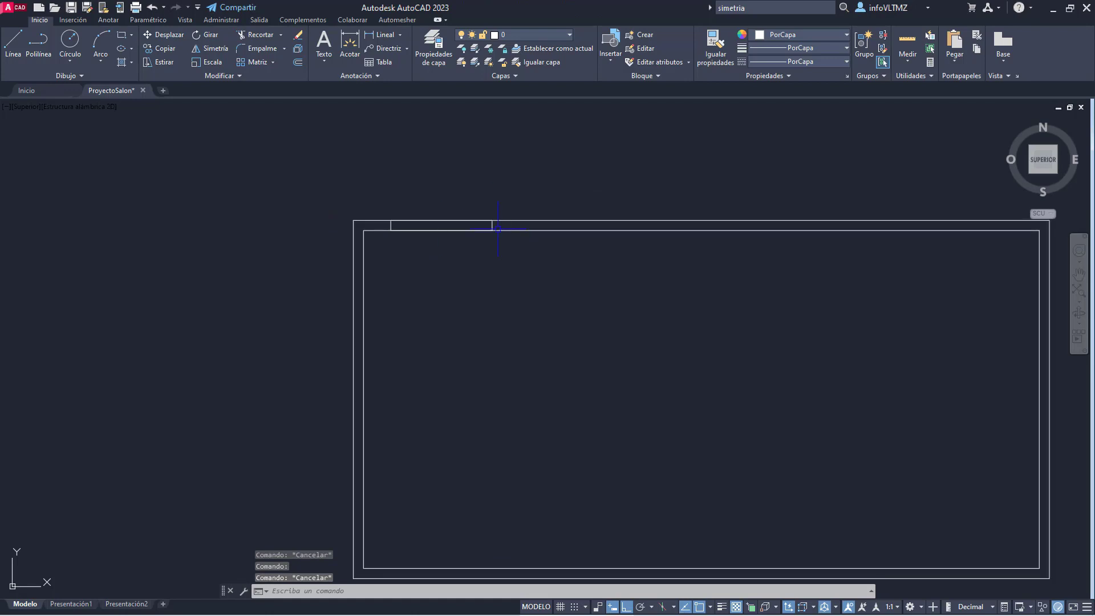
{"action": "key", "text": "Escape"}
{"action": "middle_click_drag", "start_coordinate": [765, 245], "coordinate": [611, 220]}
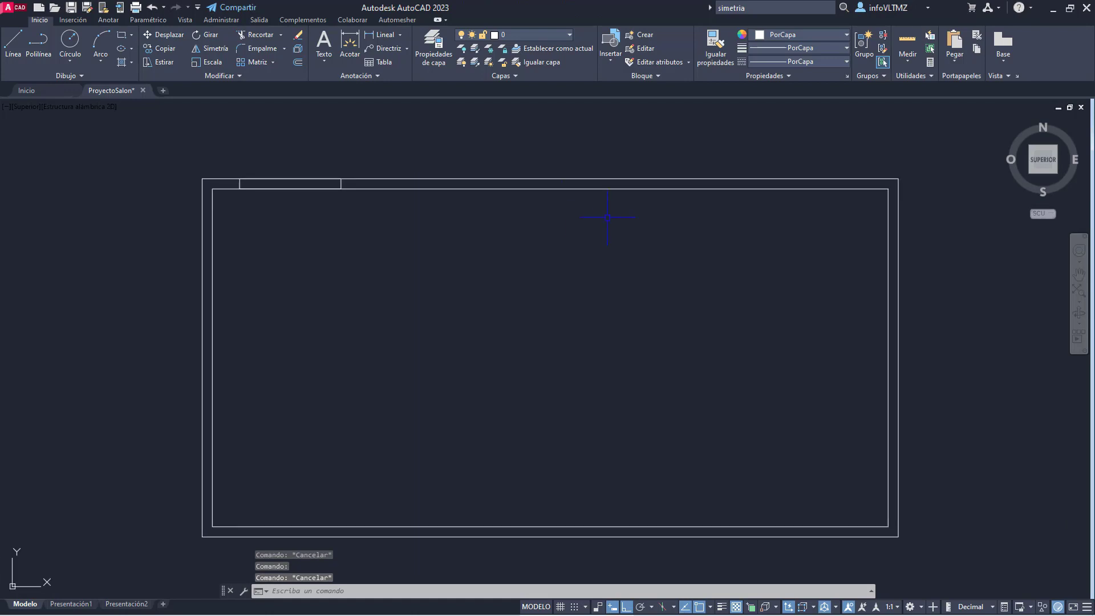
{"action": "left_click", "coordinate": [32, 38]}
{"action": "scroll", "coordinate": [793, 165], "scroll_direction": "up", "scroll_amount": 4}
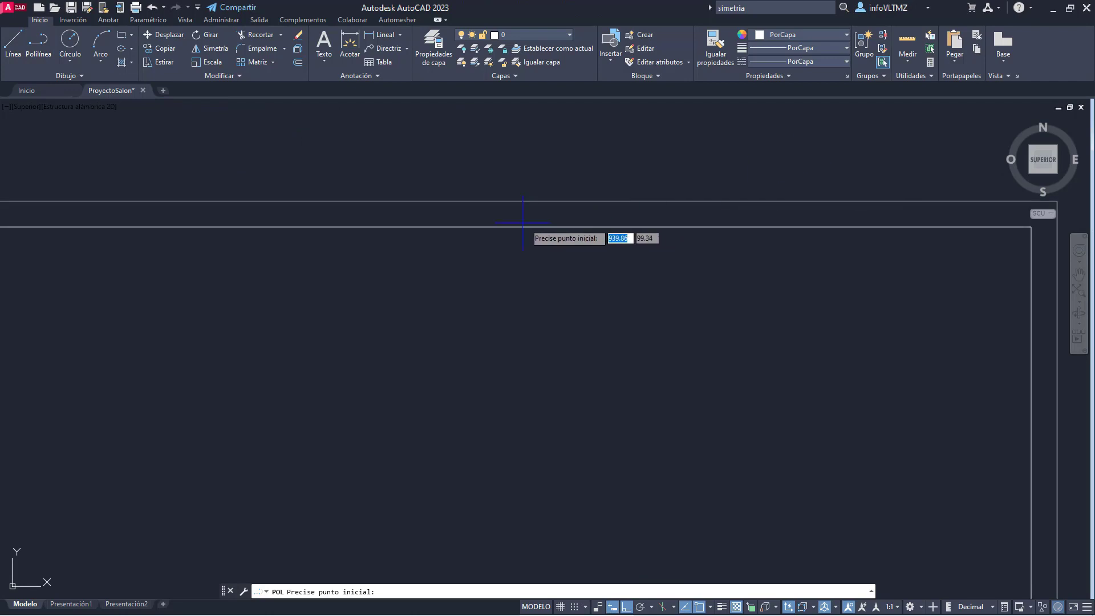
{"action": "left_click", "coordinate": [463, 227]}
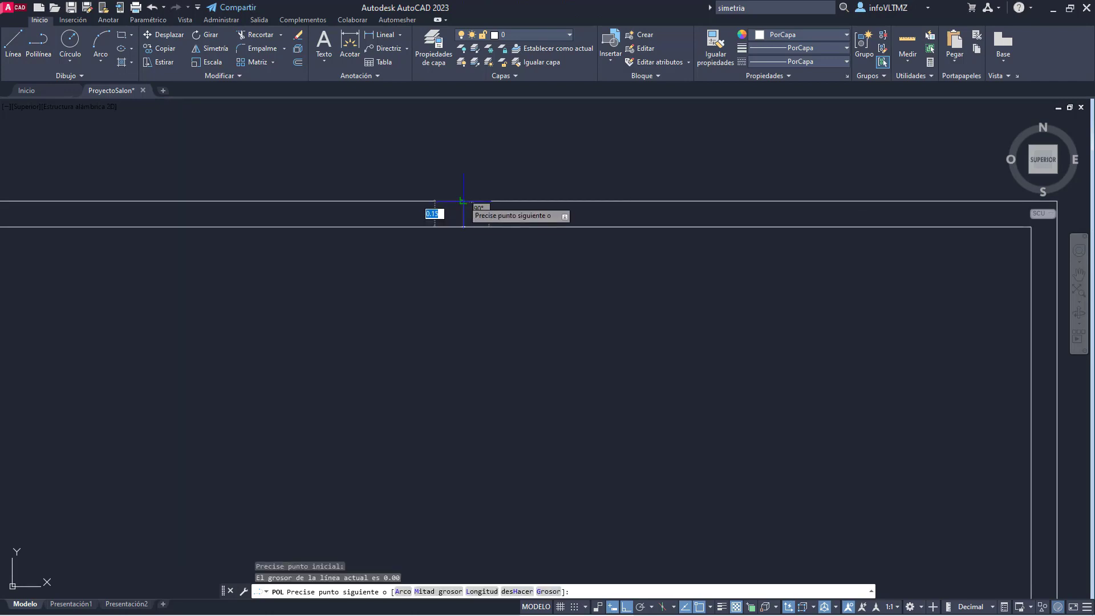
{"action": "scroll", "coordinate": [465, 204], "scroll_direction": "up", "scroll_amount": 4}
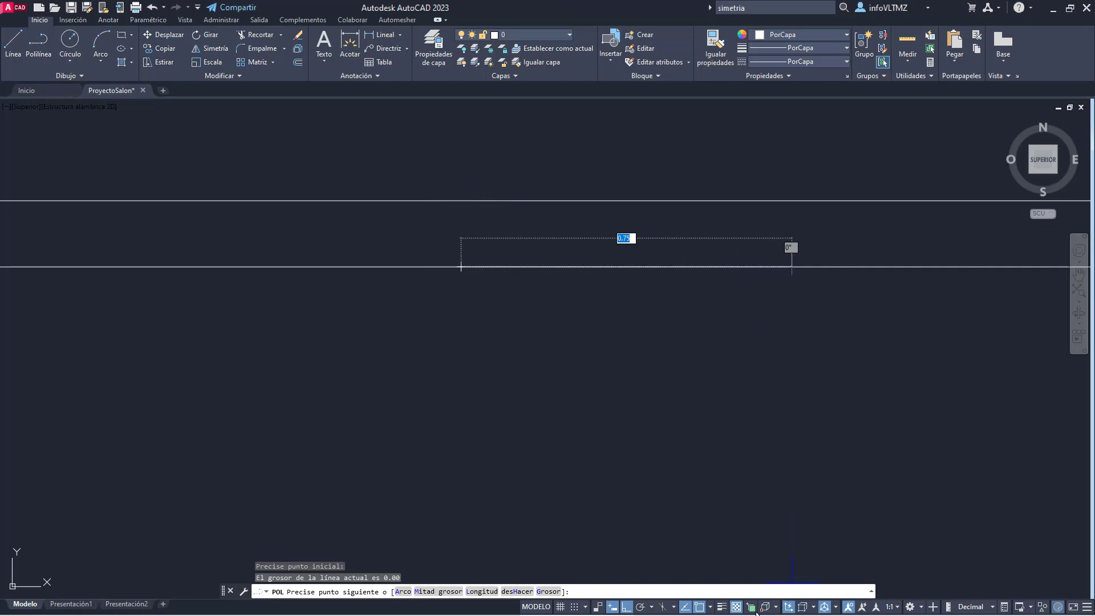
{"action": "left_click", "coordinate": [711, 607]}
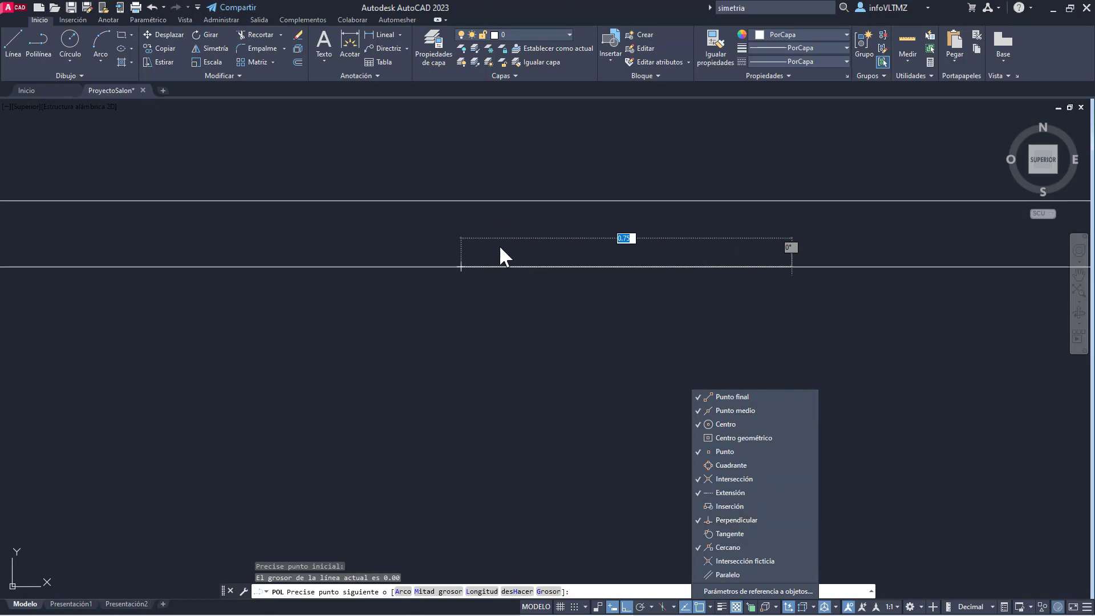
{"action": "left_click", "coordinate": [478, 207]}
{"action": "left_click", "coordinate": [461, 201]}
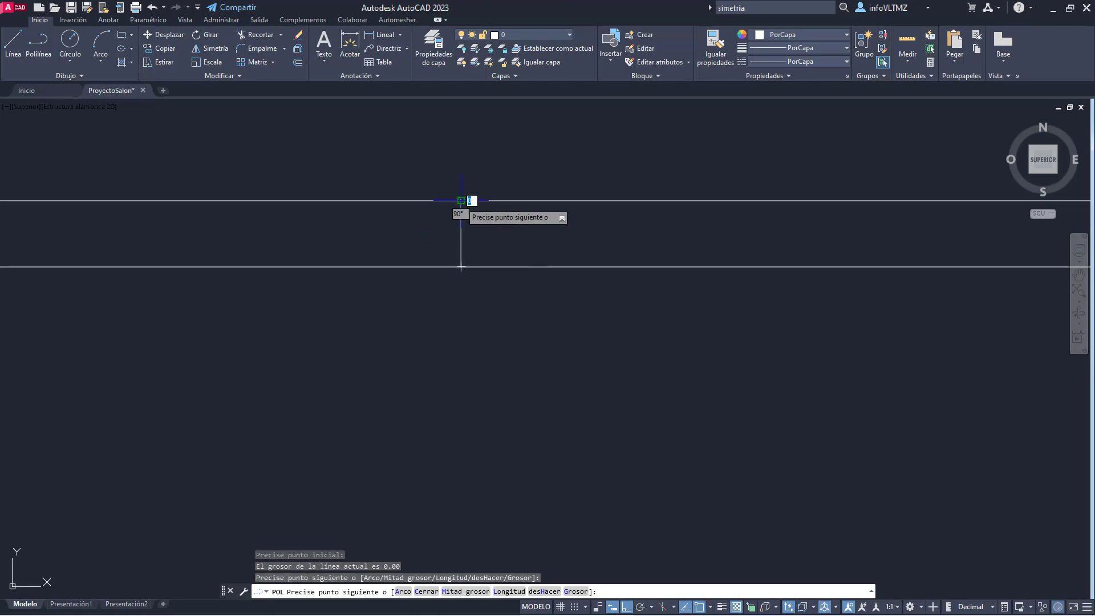
{"action": "type", "text": "1,"}
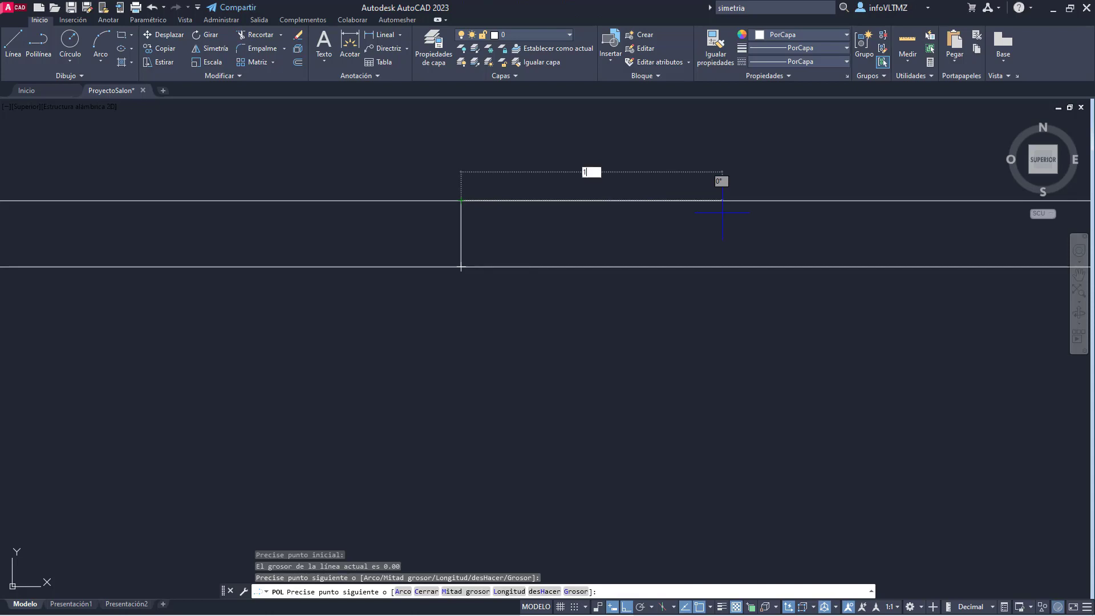
{"action": "key", "text": "BackSpace"}
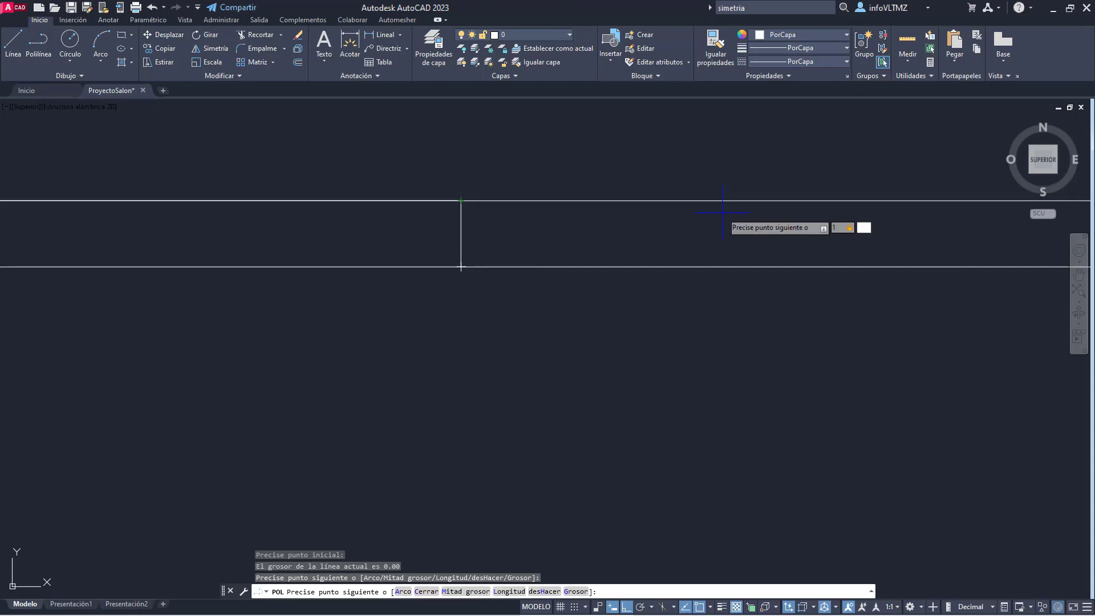
{"action": "key", "text": "Escape"}
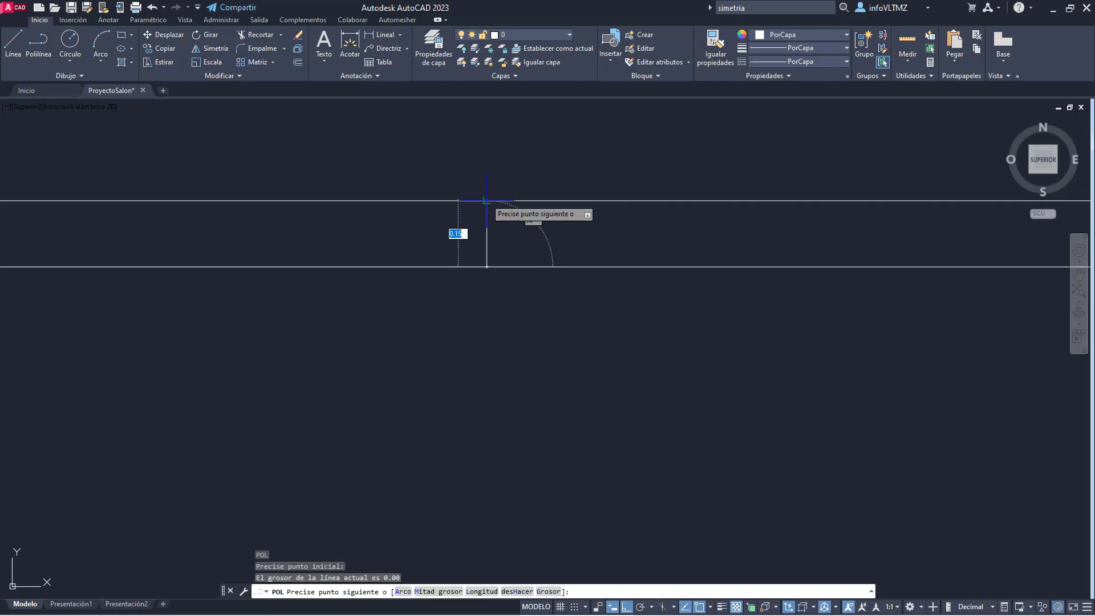
Step: Complete the polyline rectangle in the upper wall with a 1.5 outer edge, a side down to the inner line and a closing segment
{"action": "left_click", "coordinate": [487, 200]}
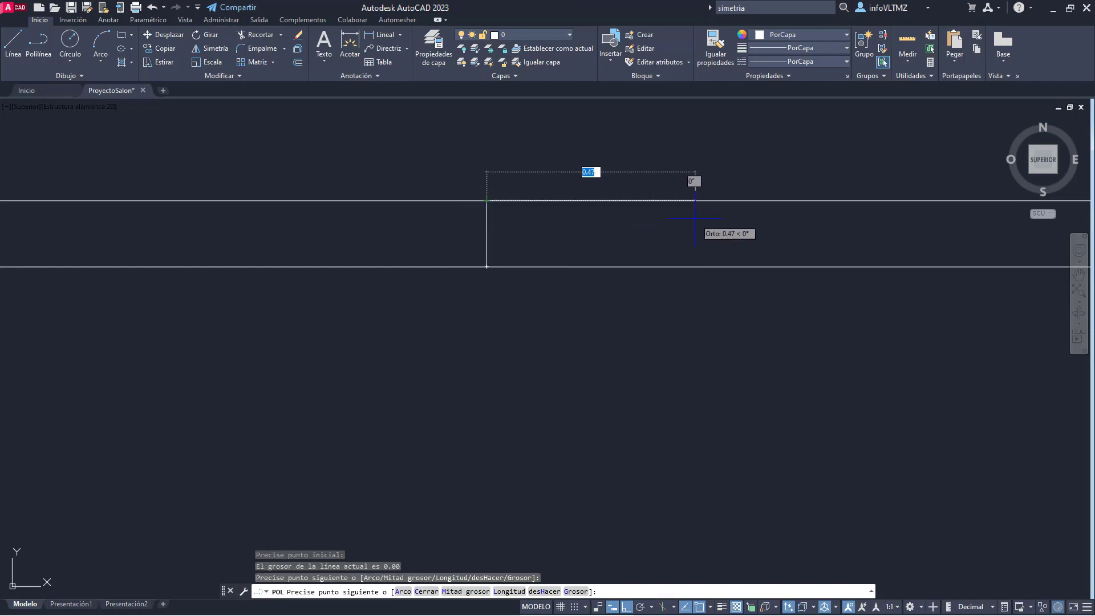
{"action": "type", "text": "1.5"}
{"action": "key", "text": "Return"}
{"action": "scroll", "coordinate": [941, 225], "scroll_direction": "down", "scroll_amount": 2}
{"action": "middle_click_drag", "start_coordinate": [869, 302], "coordinate": [656, 349]}
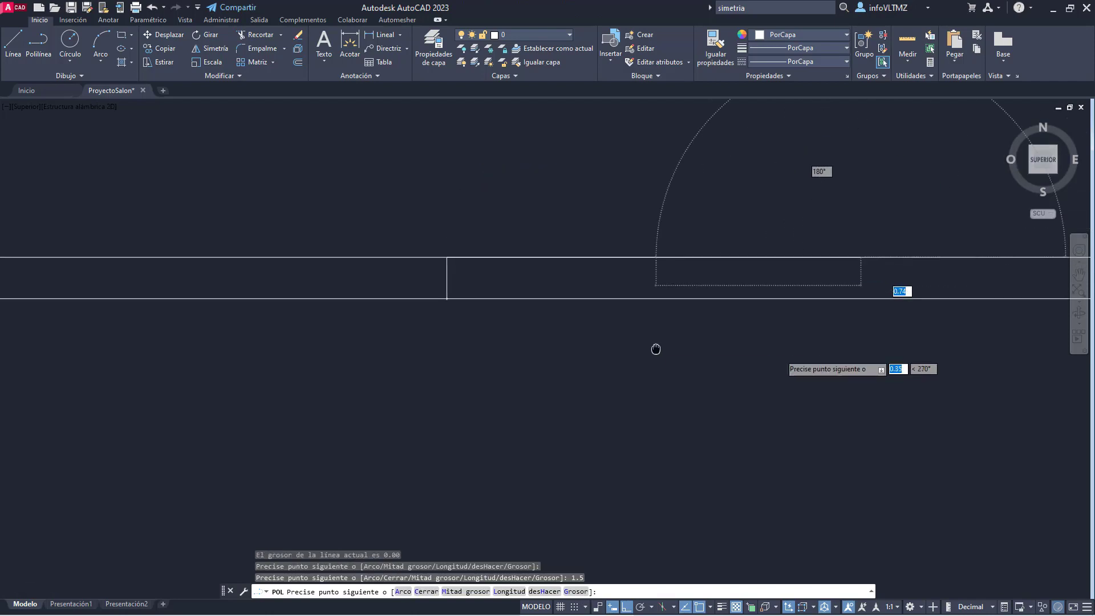
{"action": "left_click", "coordinate": [861, 297]}
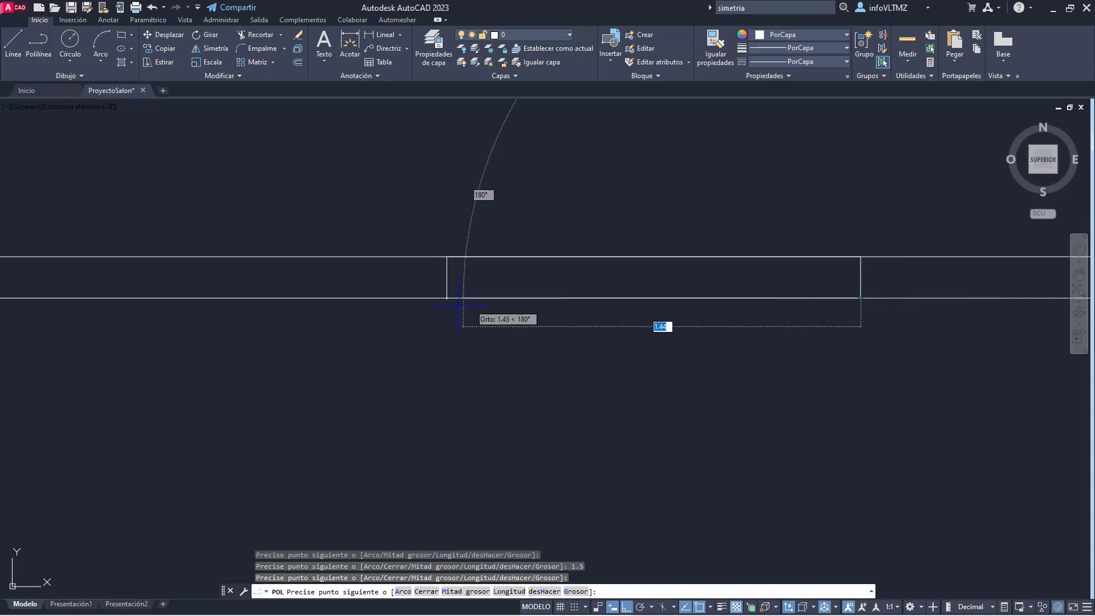
{"action": "left_click", "coordinate": [447, 298]}
{"action": "key", "text": "Escape"}
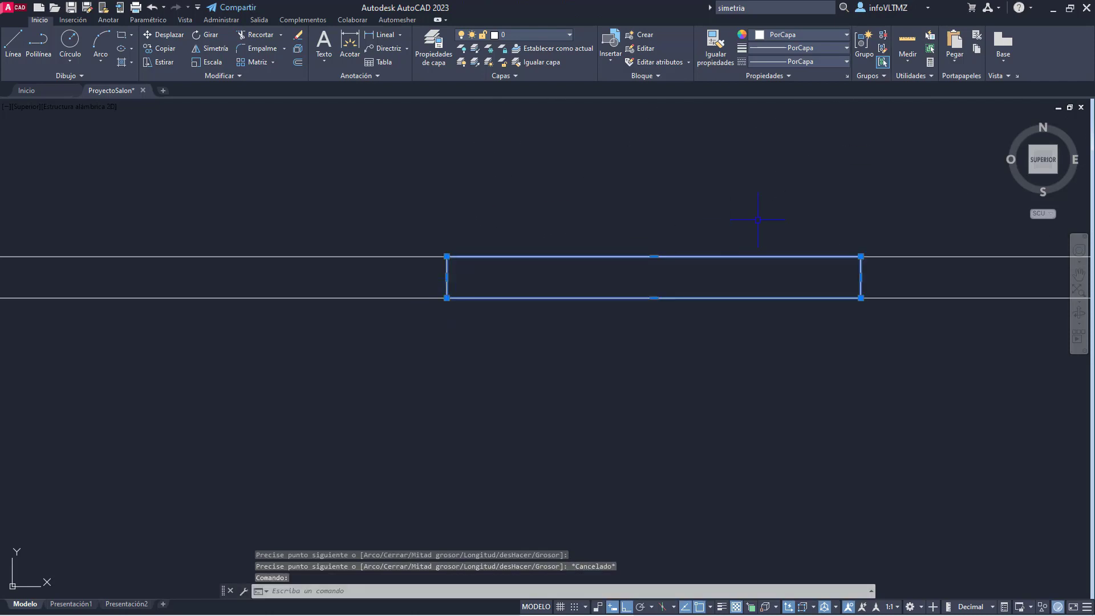
{"action": "scroll", "coordinate": [793, 308], "scroll_direction": "down", "scroll_amount": 5}
{"action": "key", "text": "Escape"}
{"action": "scroll", "coordinate": [545, 245], "scroll_direction": "up", "scroll_amount": 3}
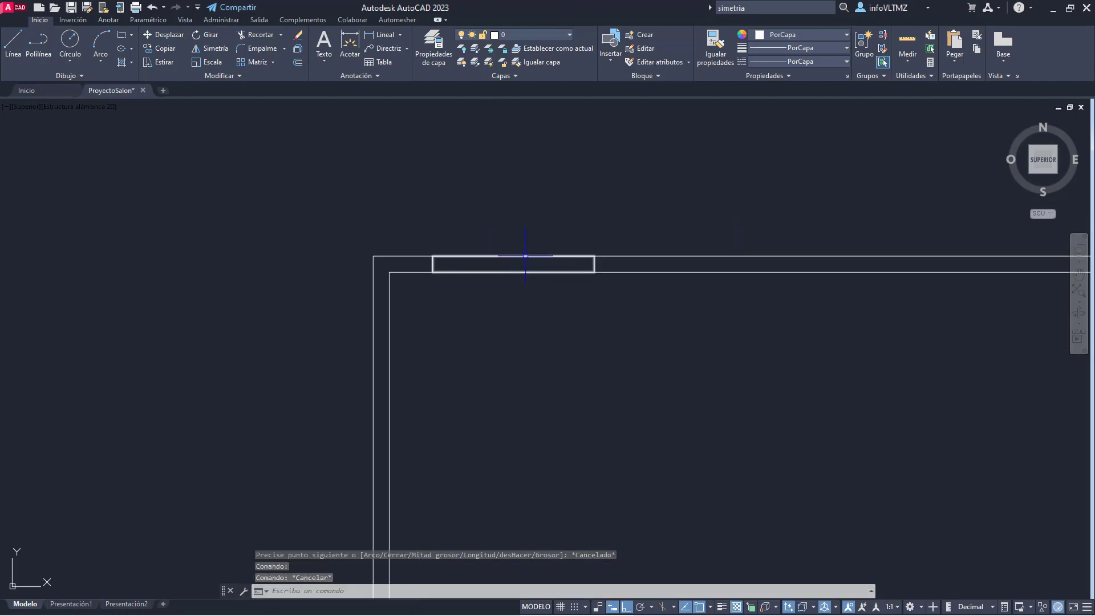
{"action": "scroll", "coordinate": [635, 277], "scroll_direction": "up", "scroll_amount": 4}
{"action": "left_click", "coordinate": [640, 286]}
{"action": "left_click", "coordinate": [603, 196]}
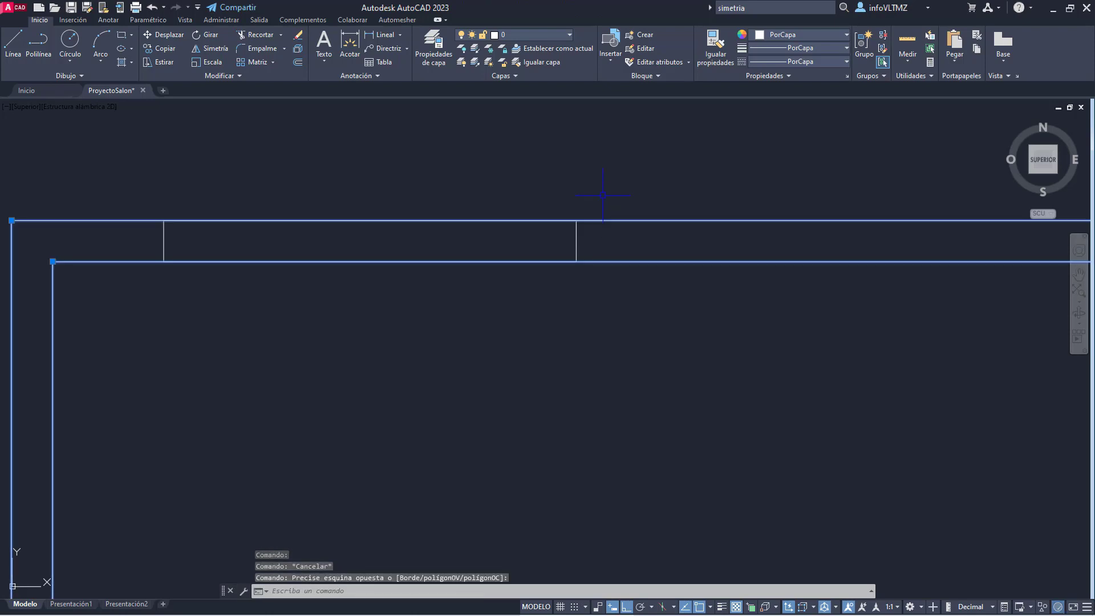
{"action": "middle_click_drag", "start_coordinate": [512, 287], "coordinate": [554, 285]}
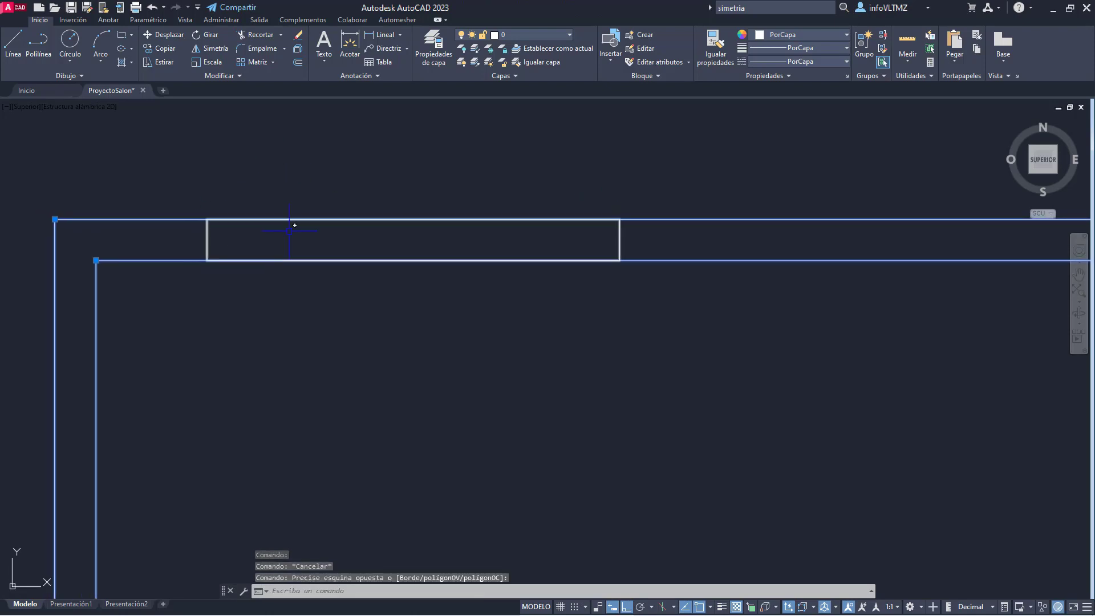
{"action": "key", "text": "Escape"}
{"action": "scroll", "coordinate": [216, 239], "scroll_direction": "down", "scroll_amount": 6}
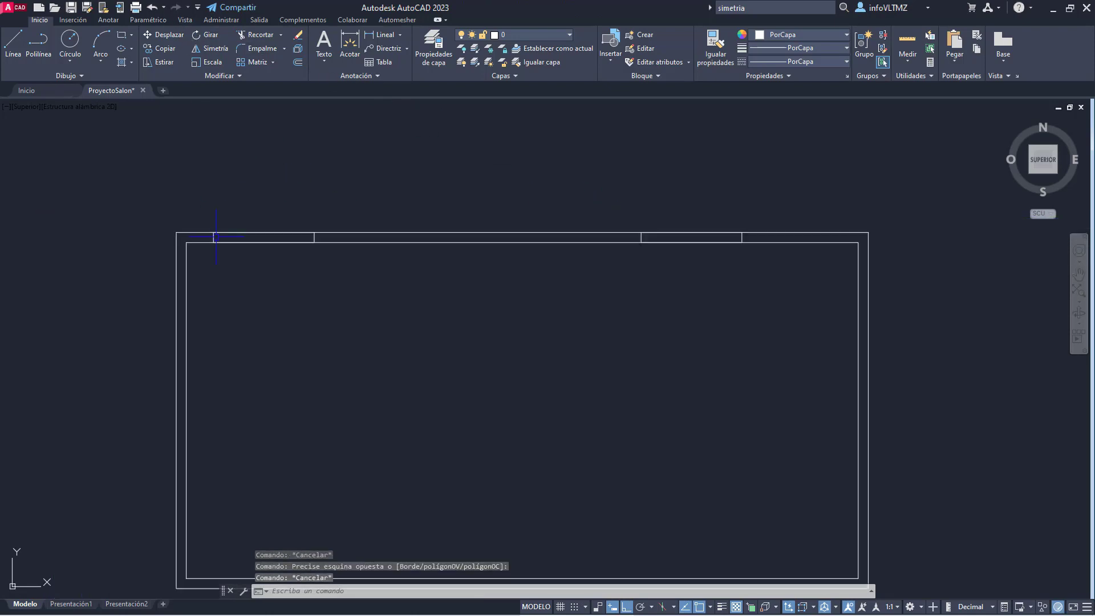
{"action": "middle_click_drag", "start_coordinate": [427, 196], "coordinate": [387, 184]}
{"action": "left_click", "coordinate": [239, 75]}
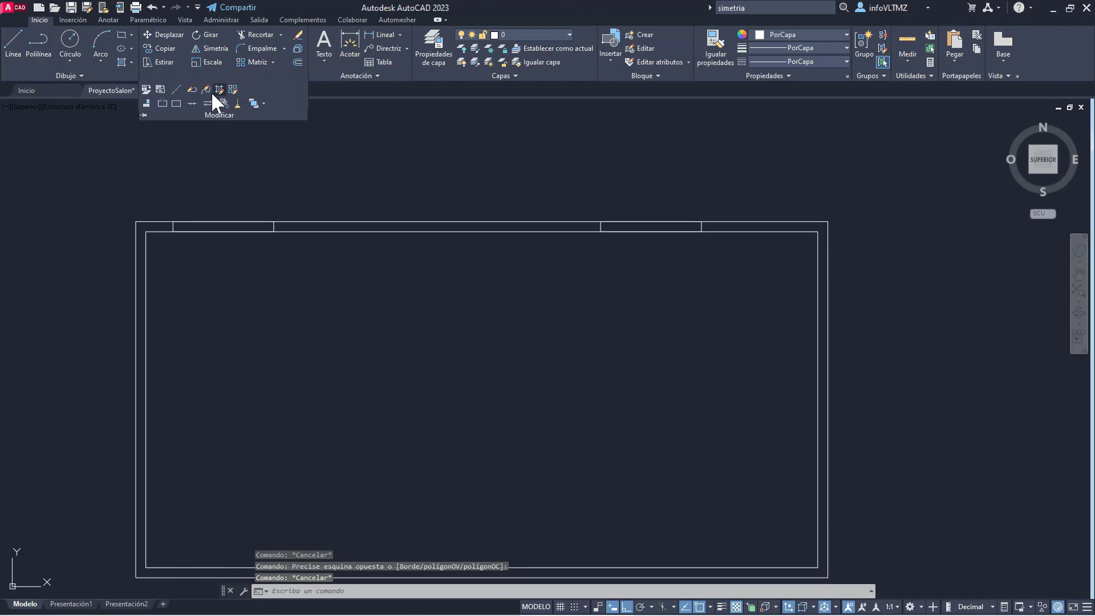
{"action": "key", "text": "Escape"}
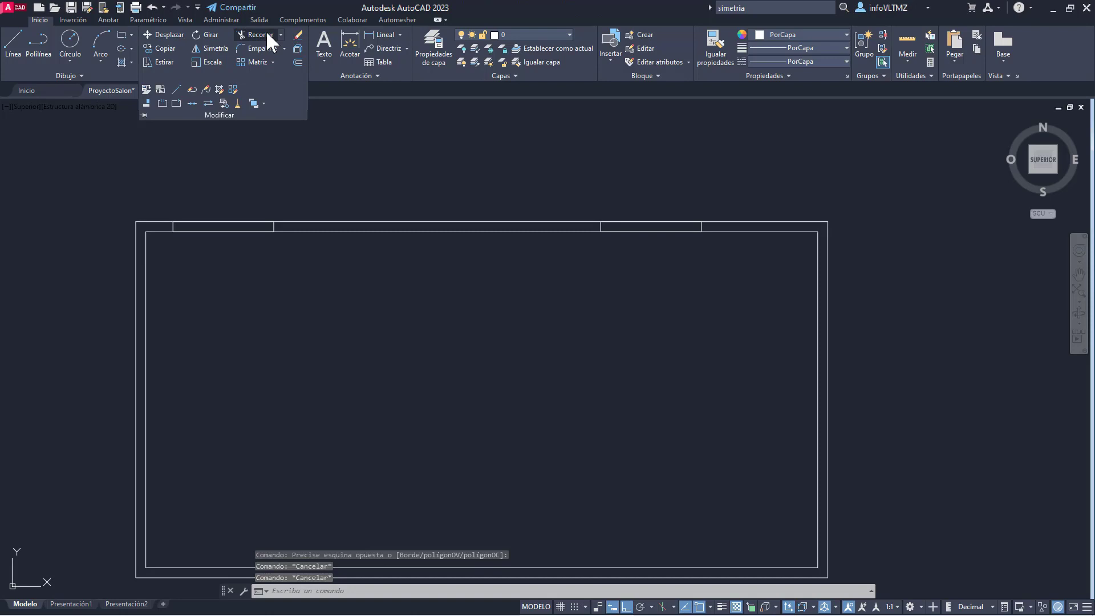
Step: Trim the wall and rectangle lines across the left opening of the upper wall, using the walls and both rectangles as cutting edges
{"action": "left_click", "coordinate": [267, 34]}
{"action": "left_click", "coordinate": [752, 277]}
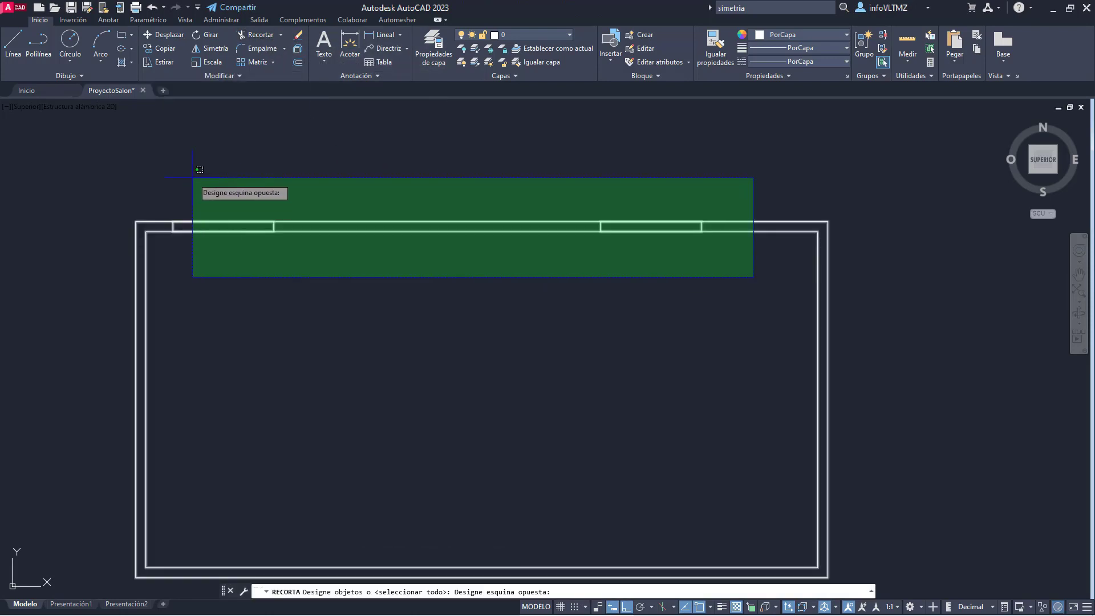
{"action": "left_click", "coordinate": [199, 169]}
{"action": "key", "text": "Return"}
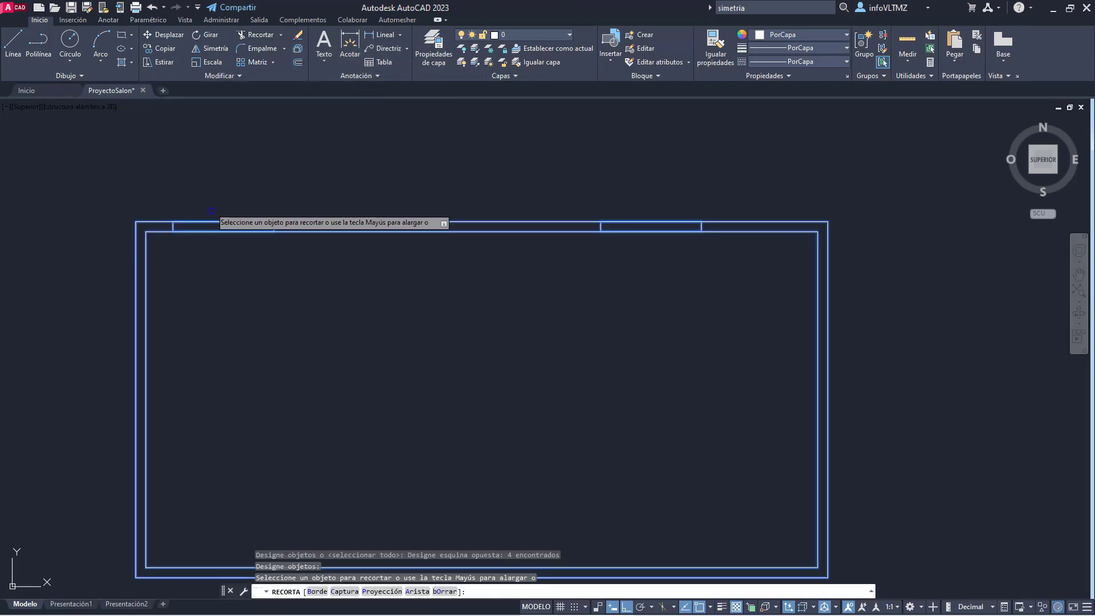
{"action": "left_click", "coordinate": [225, 240]}
{"action": "left_click", "coordinate": [219, 212]}
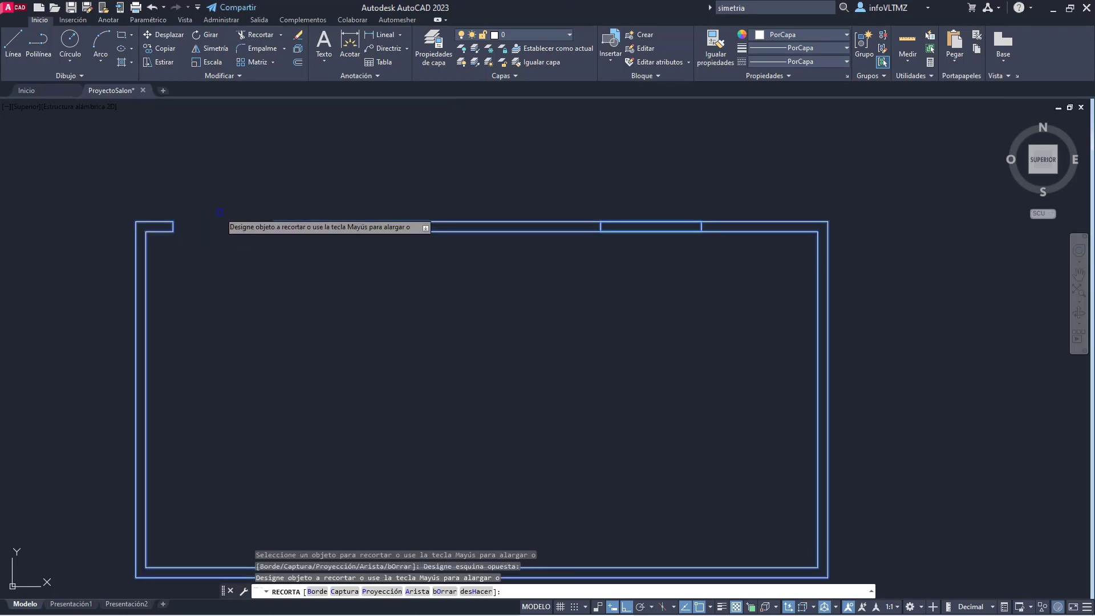
{"action": "key", "text": "Escape"}
{"action": "key", "text": "Escape"}
Step: Trim the wall and rectangle lines across the right opening of the upper wall, leaving the wall ends closed
{"action": "middle_click_drag", "start_coordinate": [681, 277], "coordinate": [715, 205]}
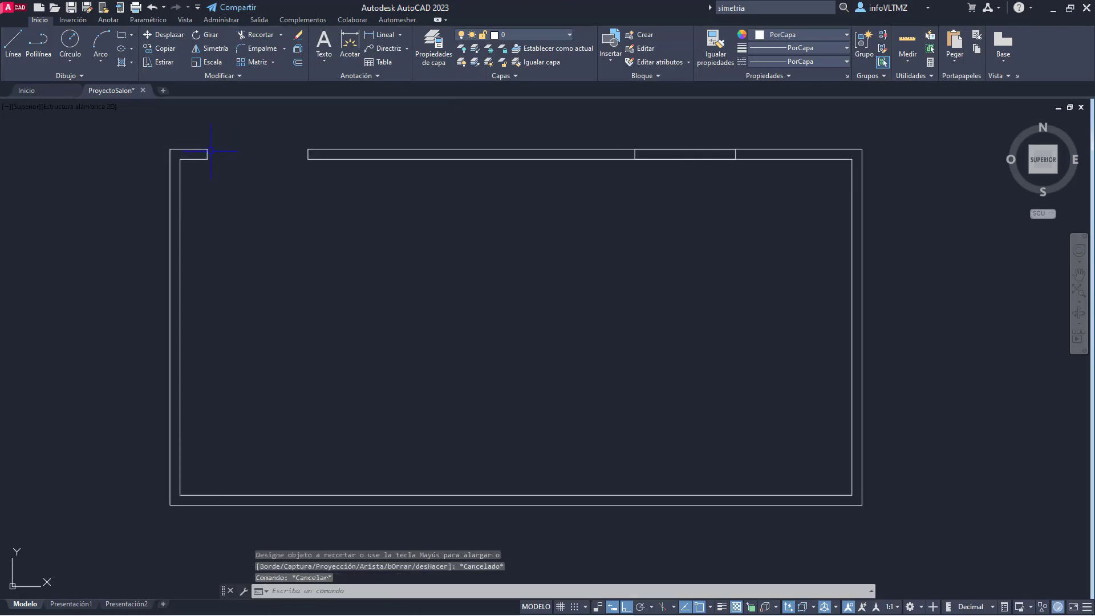
{"action": "middle_click_drag", "start_coordinate": [339, 184], "coordinate": [173, 200]}
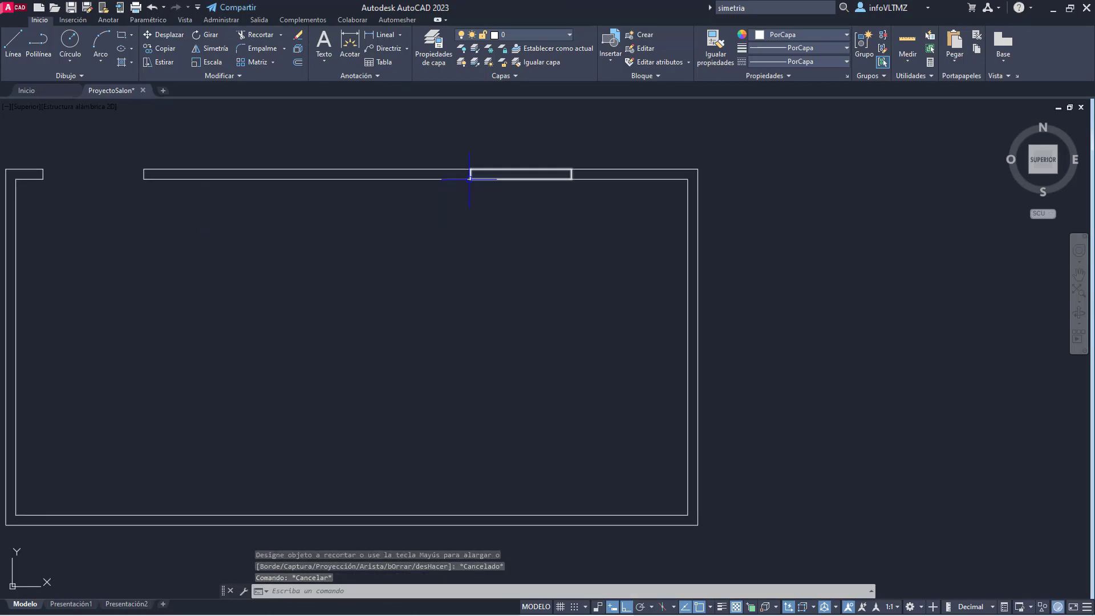
{"action": "middle_click_drag", "start_coordinate": [260, 247], "coordinate": [335, 232]}
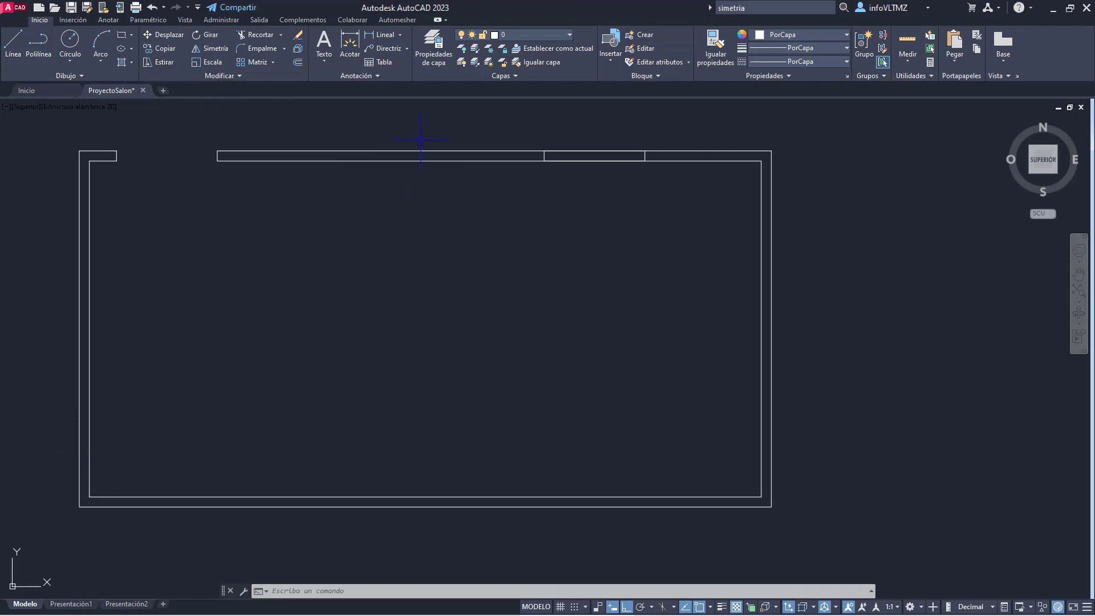
{"action": "left_click", "coordinate": [264, 34]}
{"action": "scroll", "coordinate": [611, 132], "scroll_direction": "up", "scroll_amount": 2}
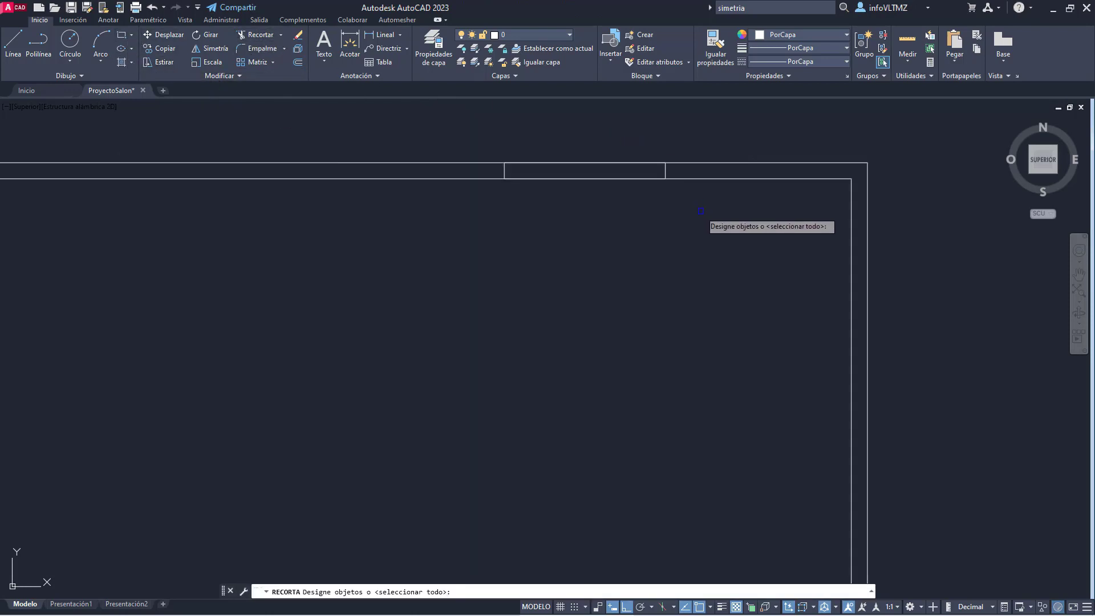
{"action": "mouse_move", "coordinate": [701, 213]}
{"action": "left_mouse_down"}
{"action": "mouse_move", "coordinate": [582, 162]}
{"action": "mouse_move", "coordinate": [704, 228]}
{"action": "left_mouse_up"}
{"action": "left_click", "coordinate": [703, 228]}
{"action": "left_click", "coordinate": [447, 143]}
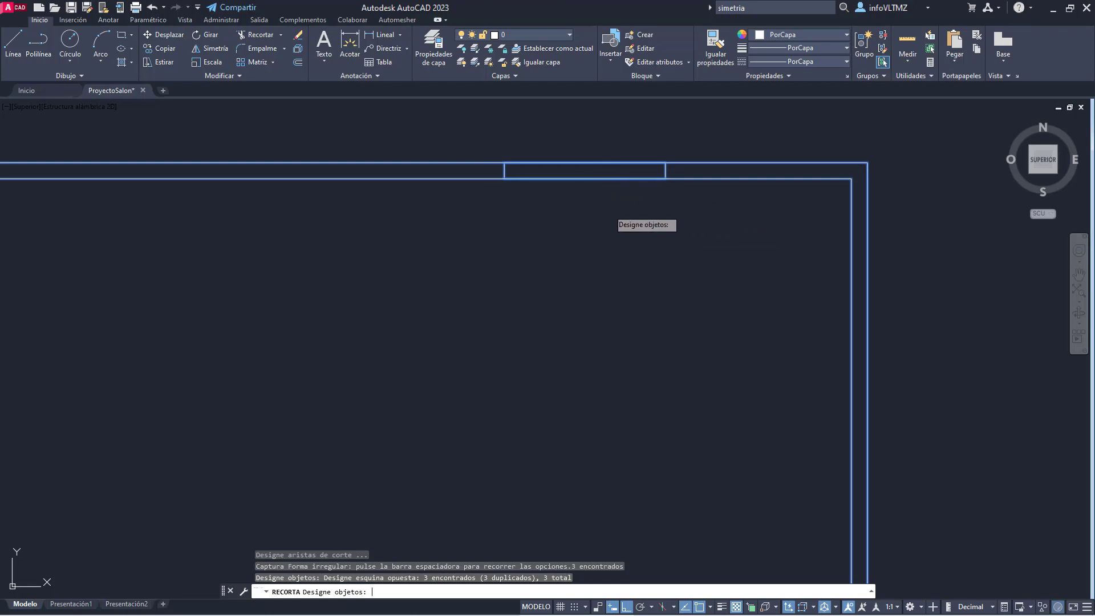
{"action": "key", "text": "Return"}
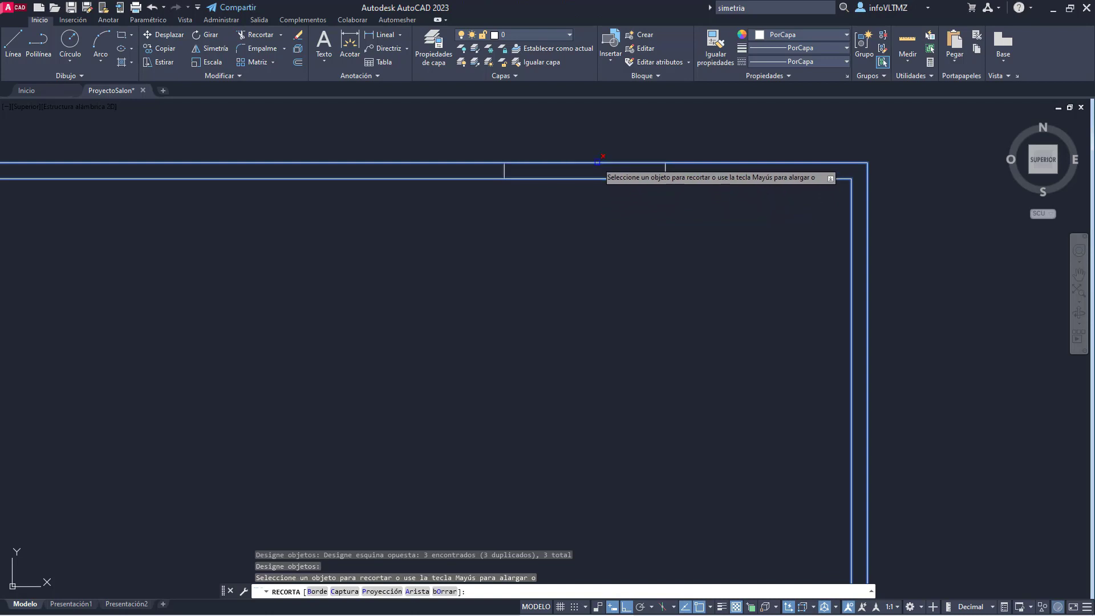
{"action": "left_click", "coordinate": [603, 192]}
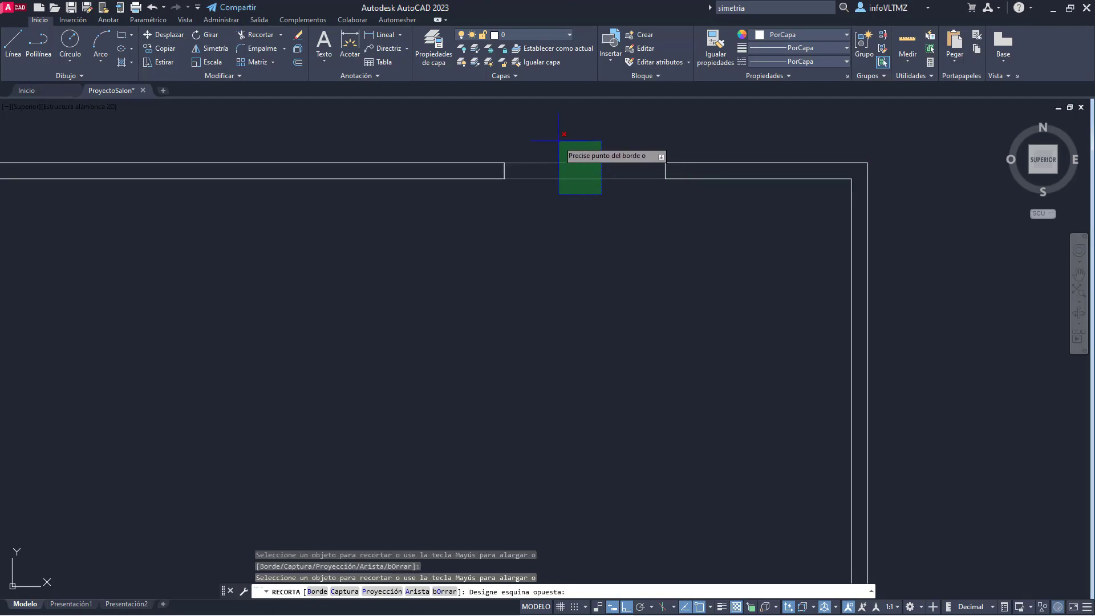
{"action": "left_click", "coordinate": [561, 139]}
{"action": "scroll", "coordinate": [571, 258], "scroll_direction": "down", "scroll_amount": 4}
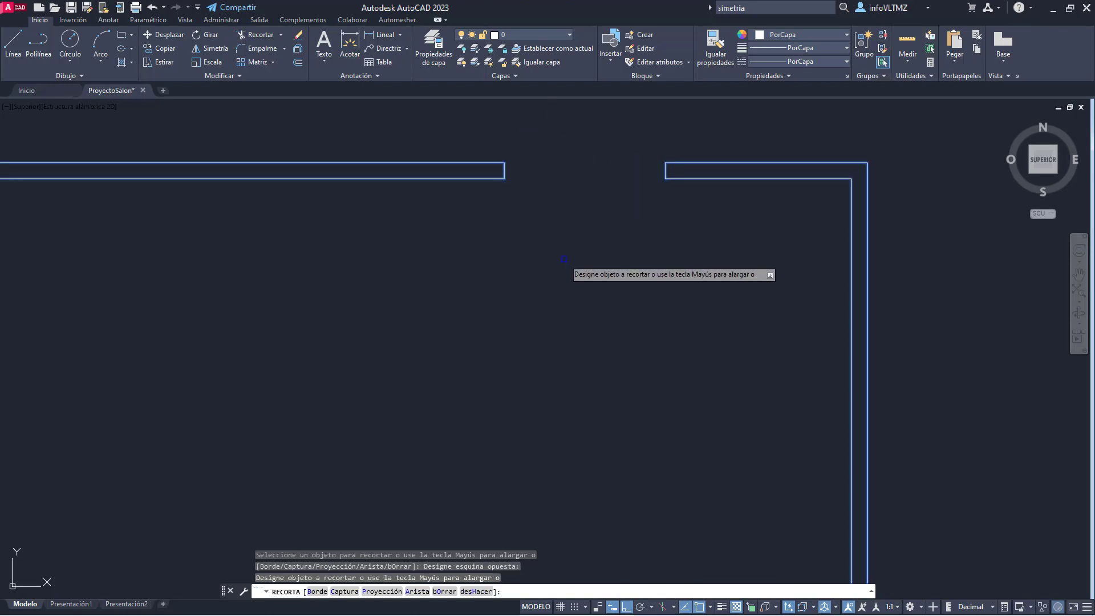
{"action": "key", "text": "Escape"}
{"action": "scroll", "coordinate": [318, 262], "scroll_direction": "up", "scroll_amount": 2}
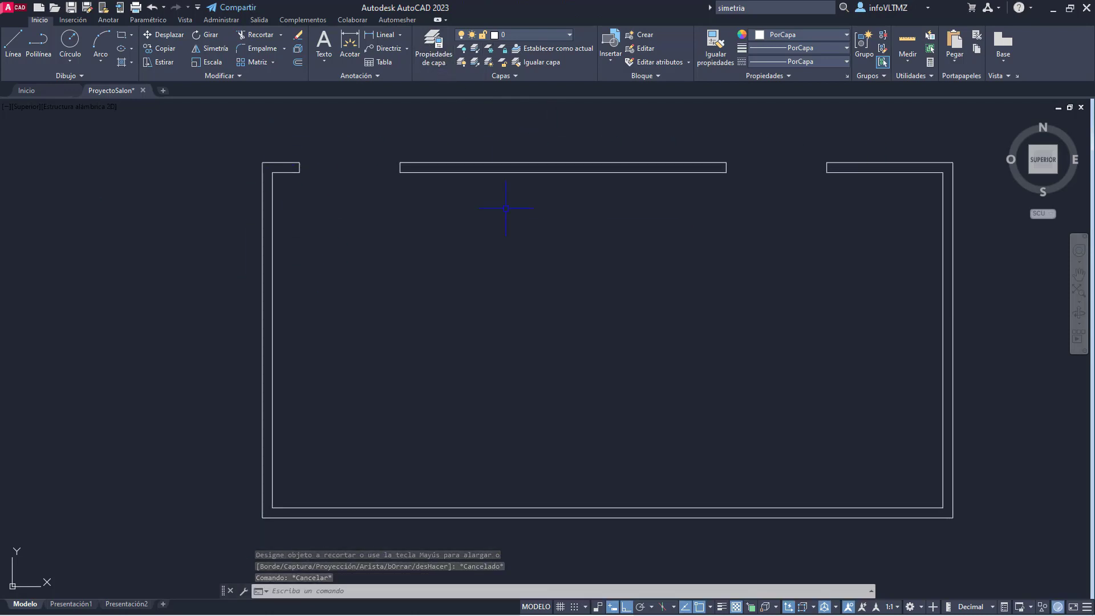
Step: Create a layer named Muros in the layer properties manager and set its color to red (rojo)
{"action": "middle_click_drag", "start_coordinate": [506, 208], "coordinate": [614, 171]}
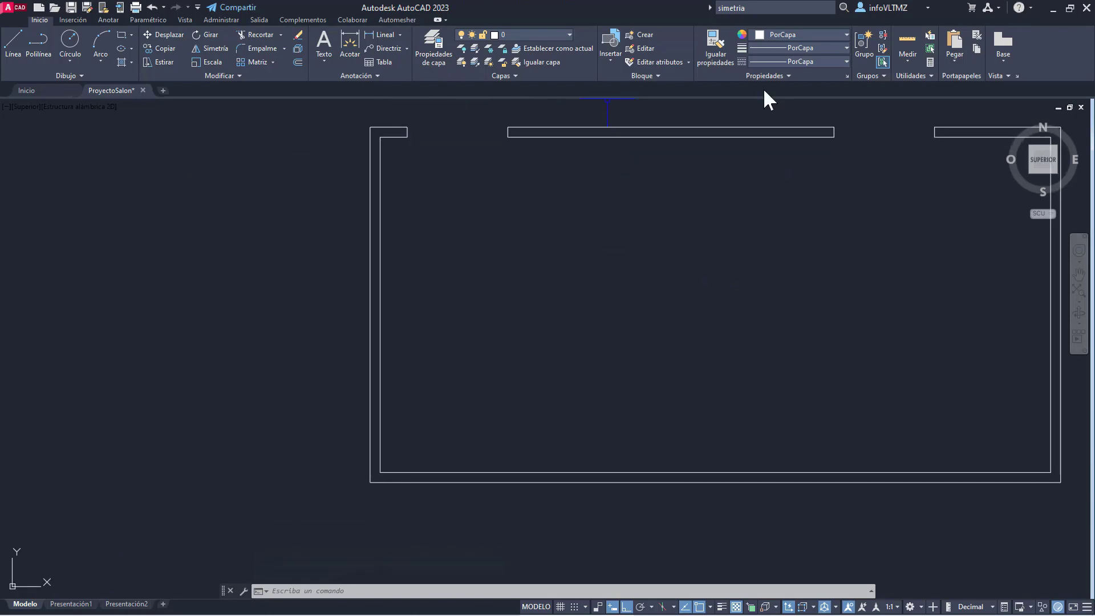
{"action": "middle_click_drag", "start_coordinate": [874, 214], "coordinate": [849, 223]}
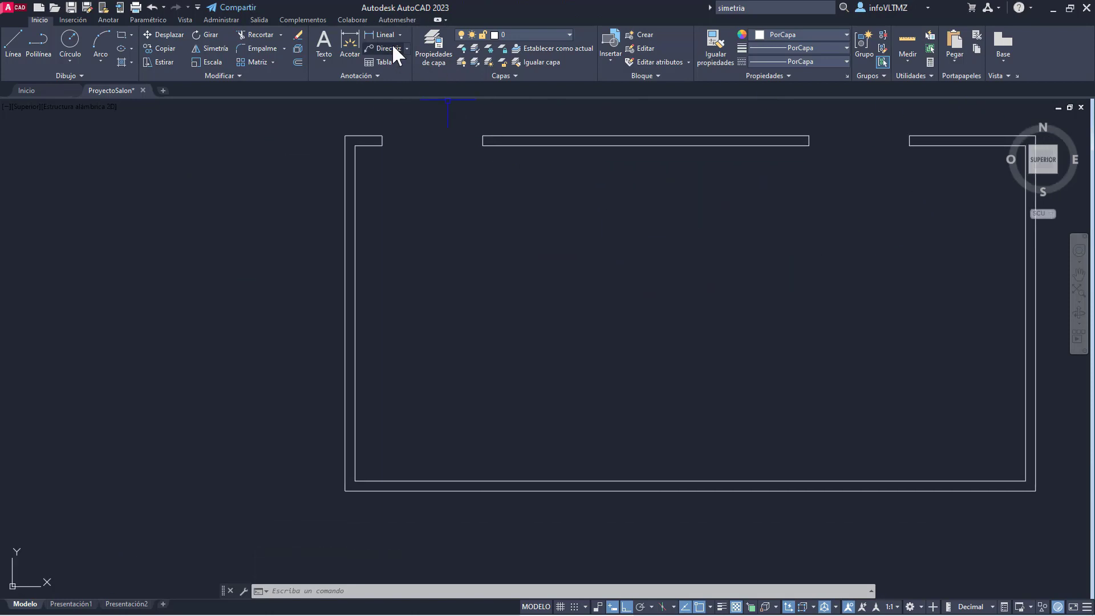
{"action": "left_click", "coordinate": [431, 36]}
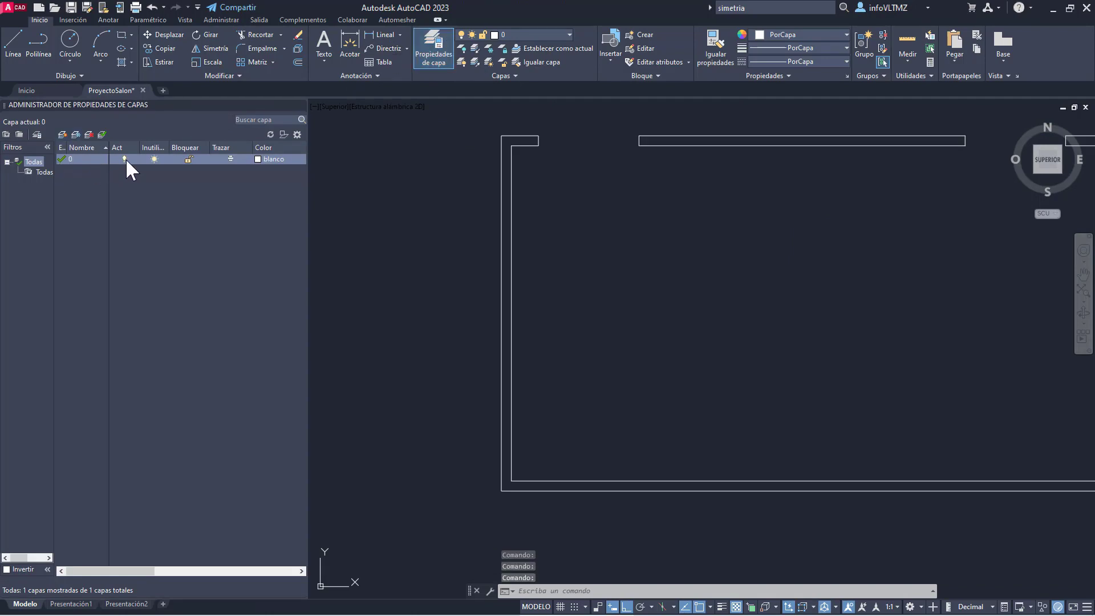
{"action": "middle_click_drag", "start_coordinate": [821, 237], "coordinate": [732, 239]}
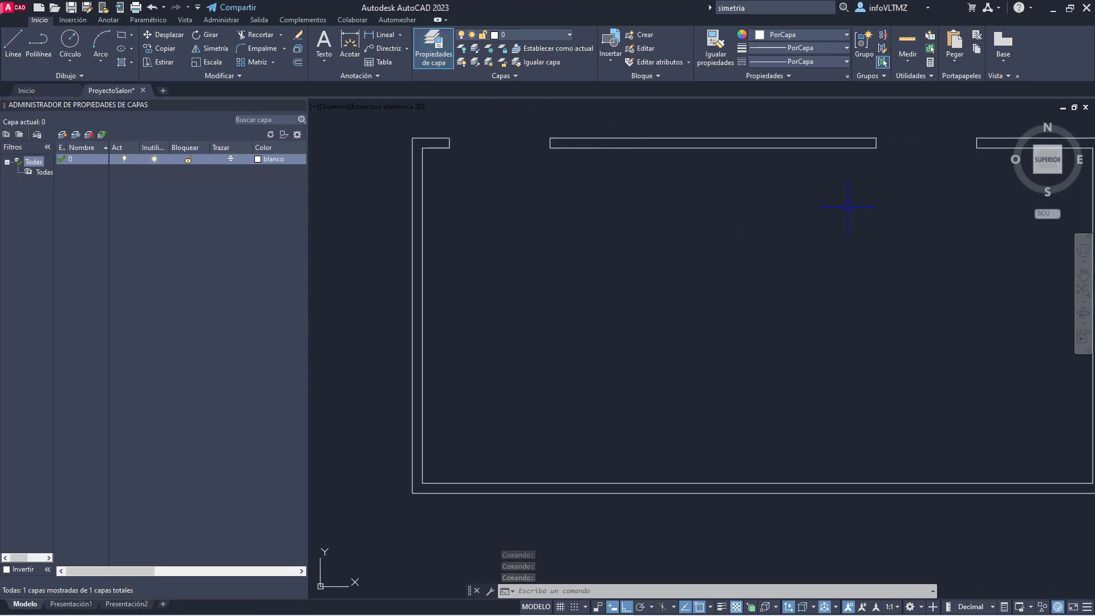
{"action": "scroll", "coordinate": [847, 207], "scroll_direction": "down", "scroll_amount": 2}
{"action": "middle_click_drag", "start_coordinate": [852, 228], "coordinate": [844, 232]}
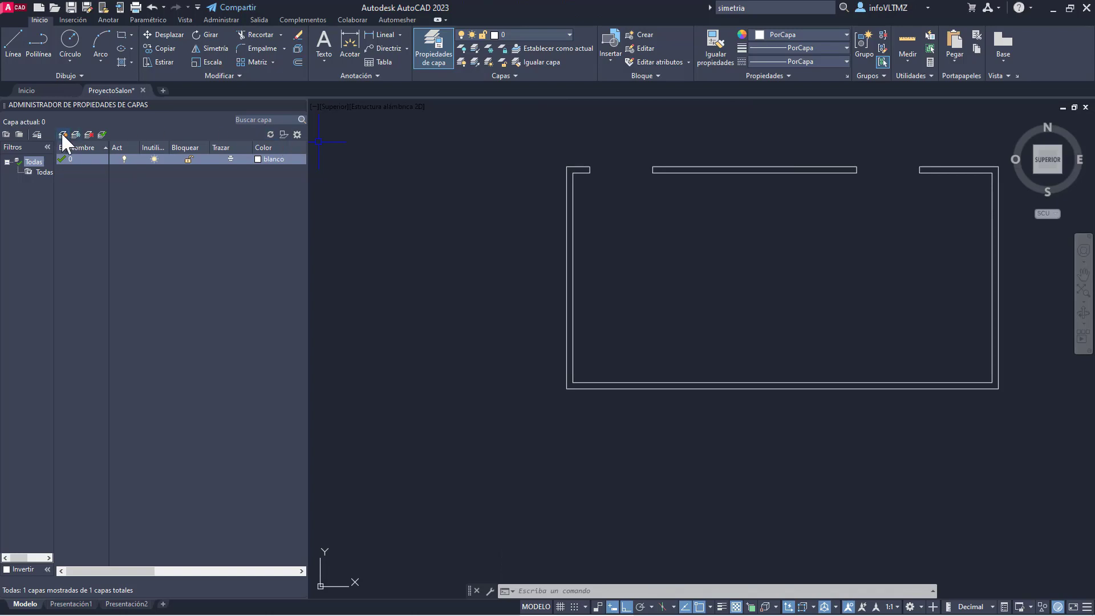
{"action": "left_click", "coordinate": [62, 134]}
{"action": "type", "text": "Muros"}
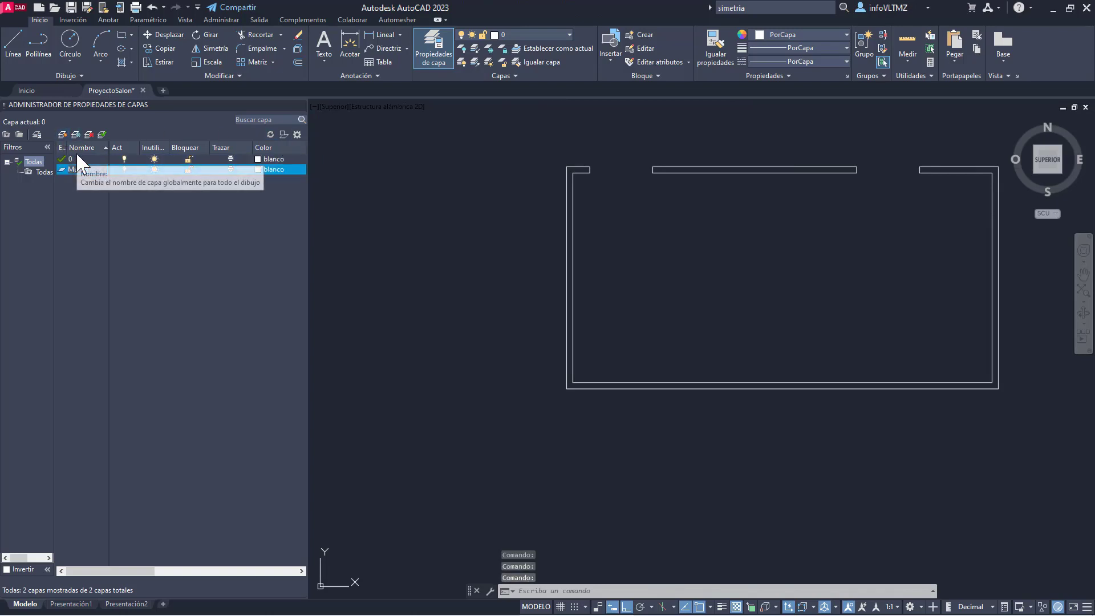
{"action": "key", "text": "Return"}
{"action": "left_click", "coordinate": [259, 166]}
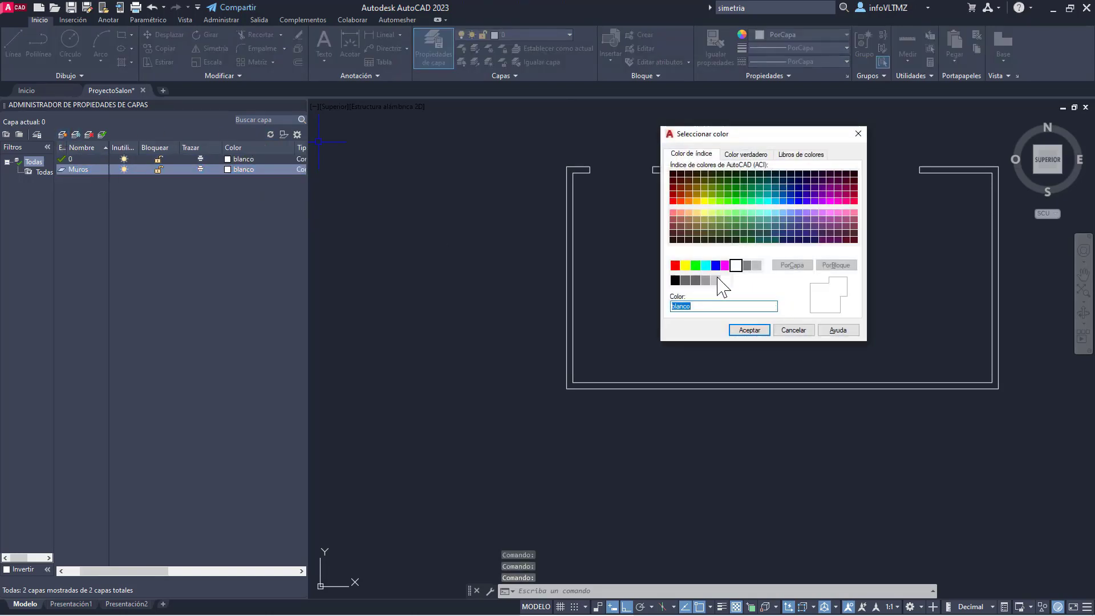
{"action": "left_click", "coordinate": [675, 265]}
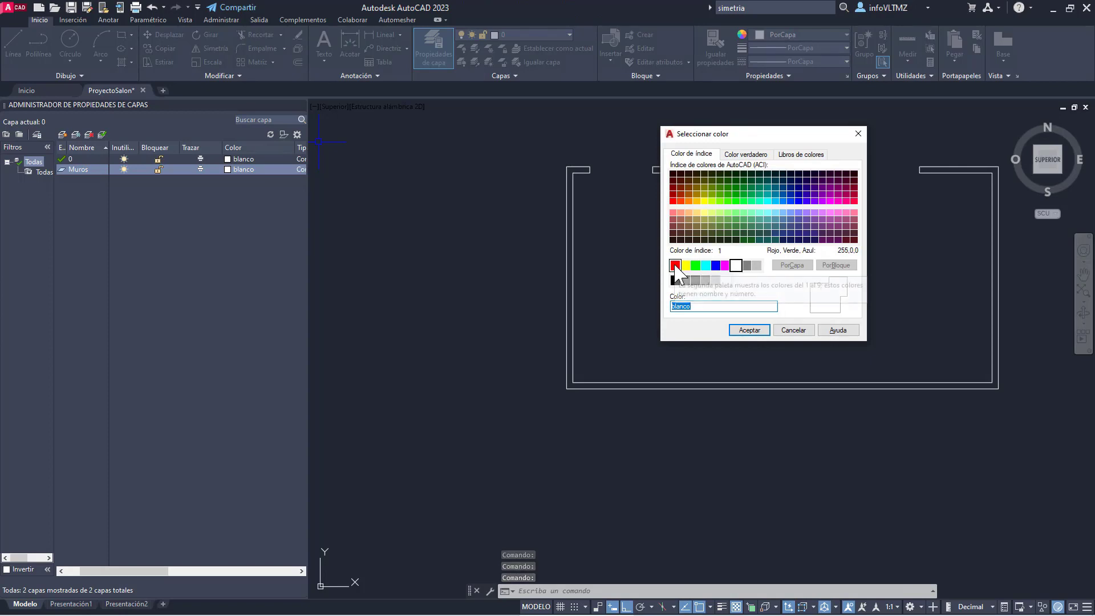
{"action": "left_click", "coordinate": [749, 330]}
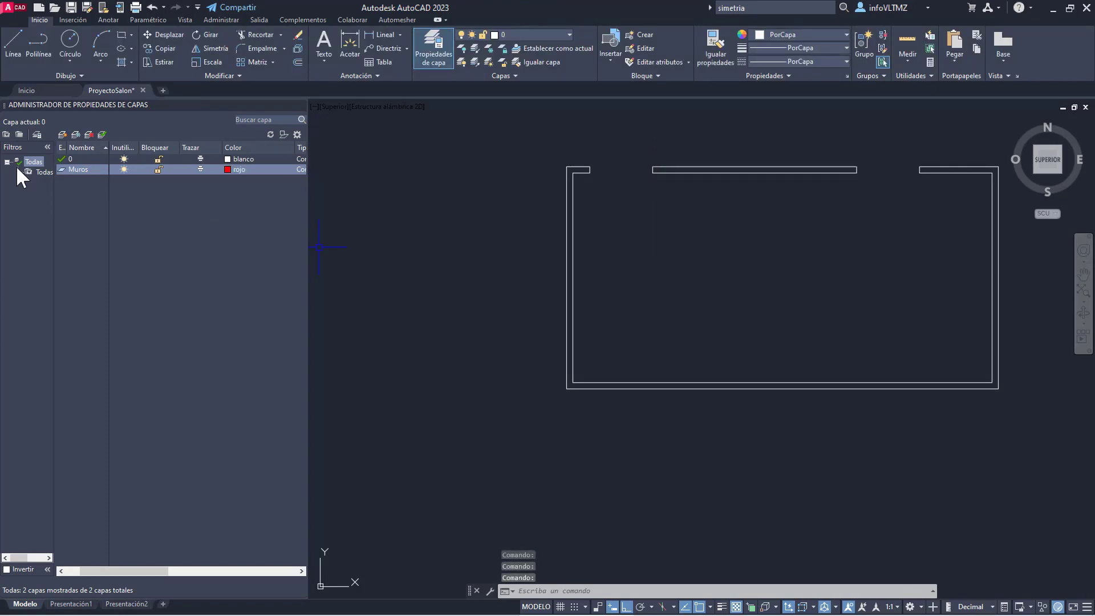
Step: Create a layer named Mobiliario and set its color to green (verde)
{"action": "left_click", "coordinate": [65, 134]}
{"action": "type", "text": "Mobiliario"}
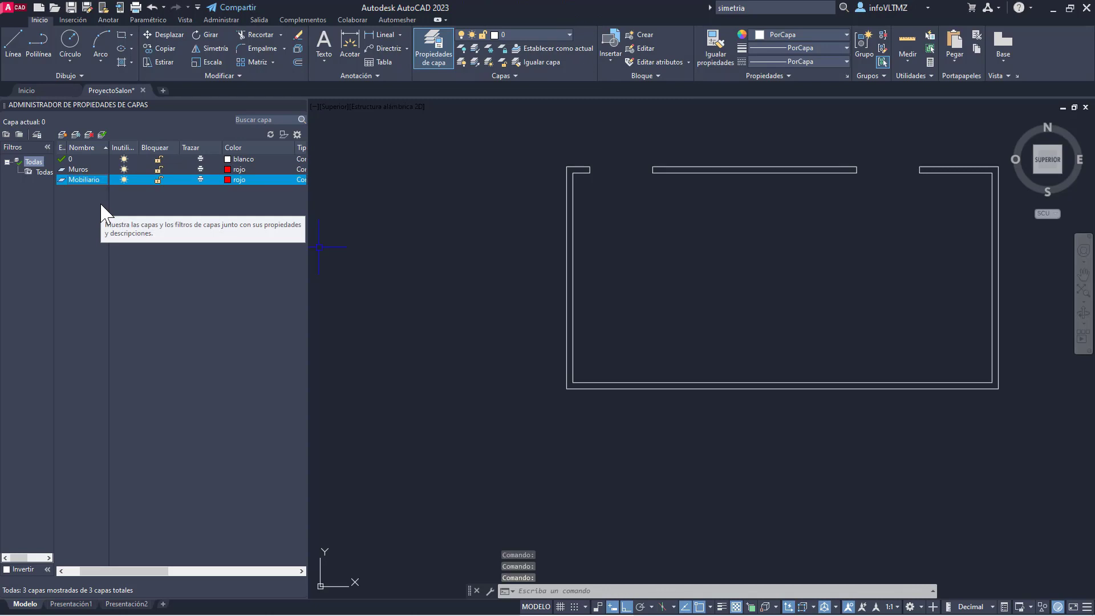
{"action": "left_click", "coordinate": [227, 180]}
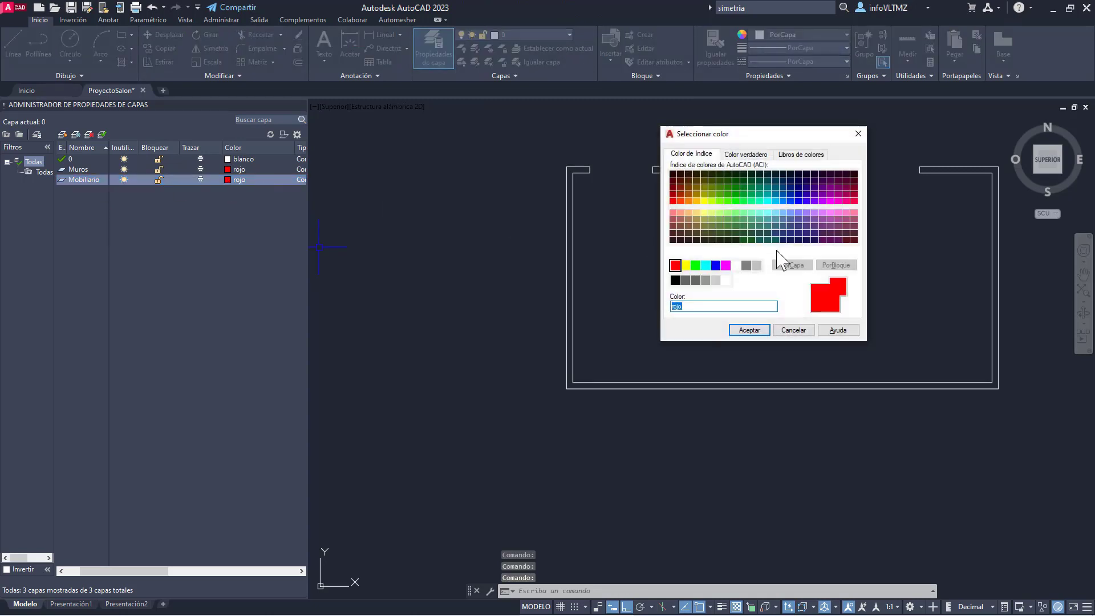
{"action": "left_click", "coordinate": [696, 265]}
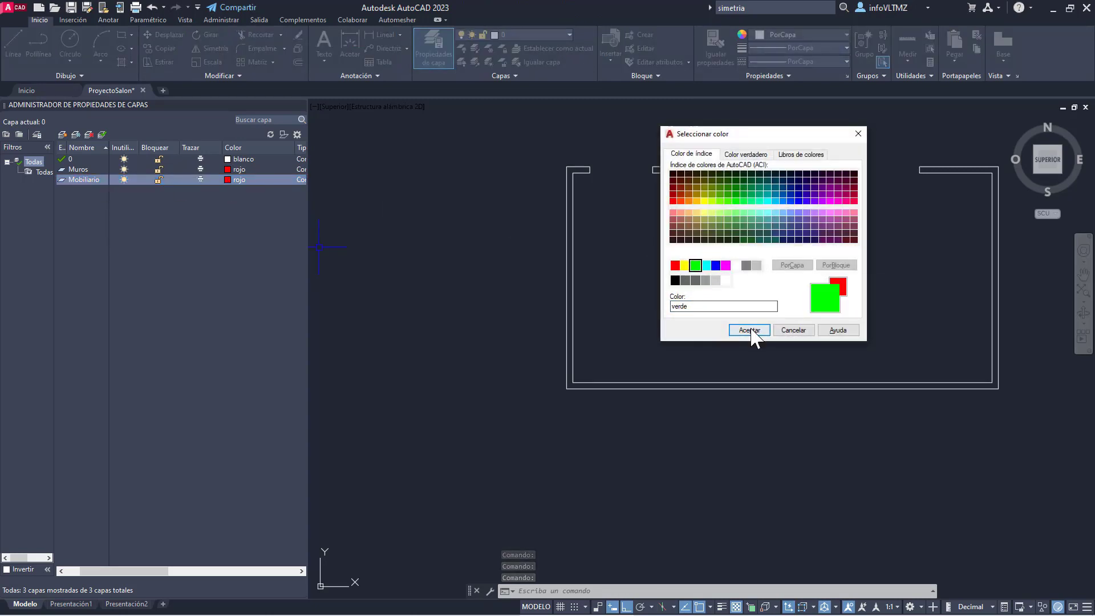
{"action": "left_click", "coordinate": [749, 330]}
Step: Create a layer named Carpinteria and set its color to cyan (cián)
{"action": "left_click", "coordinate": [63, 134]}
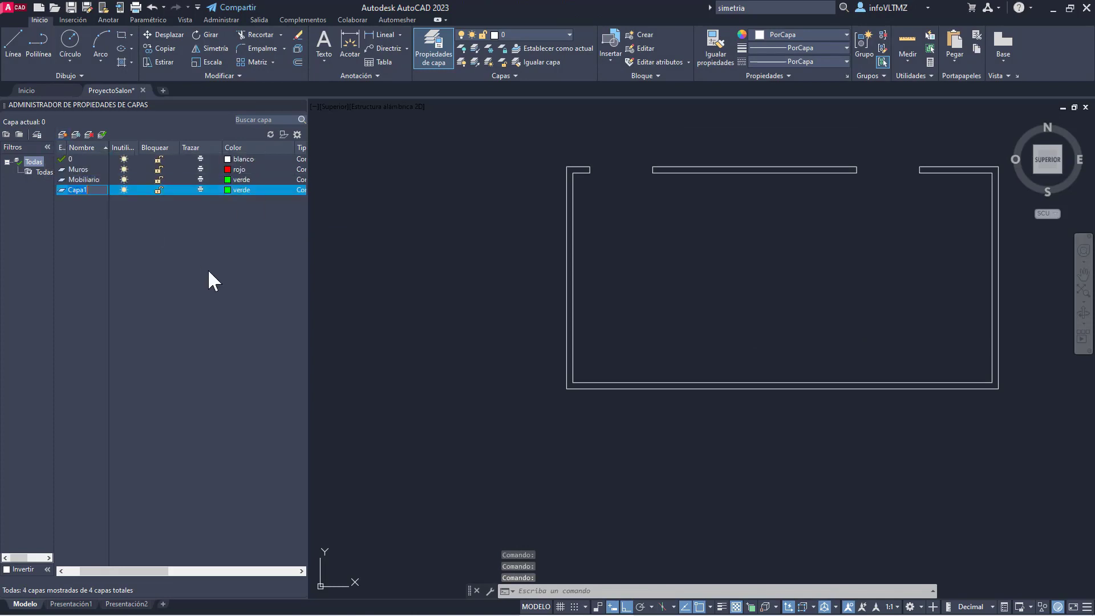
{"action": "type", "text": "Carp"}
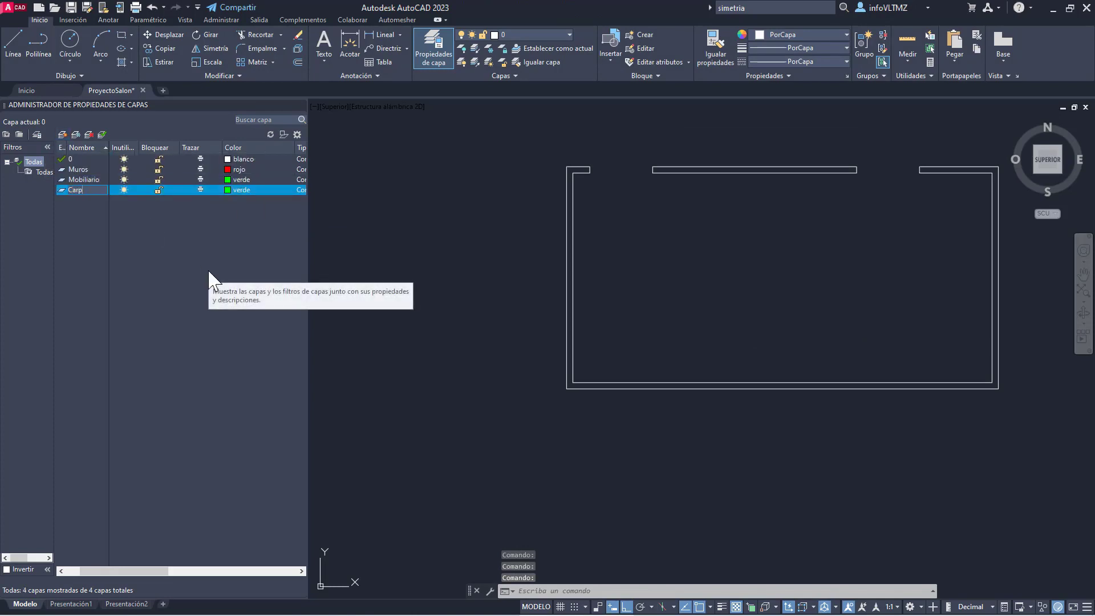
{"action": "type", "text": "interia"}
{"action": "left_click", "coordinate": [231, 189]}
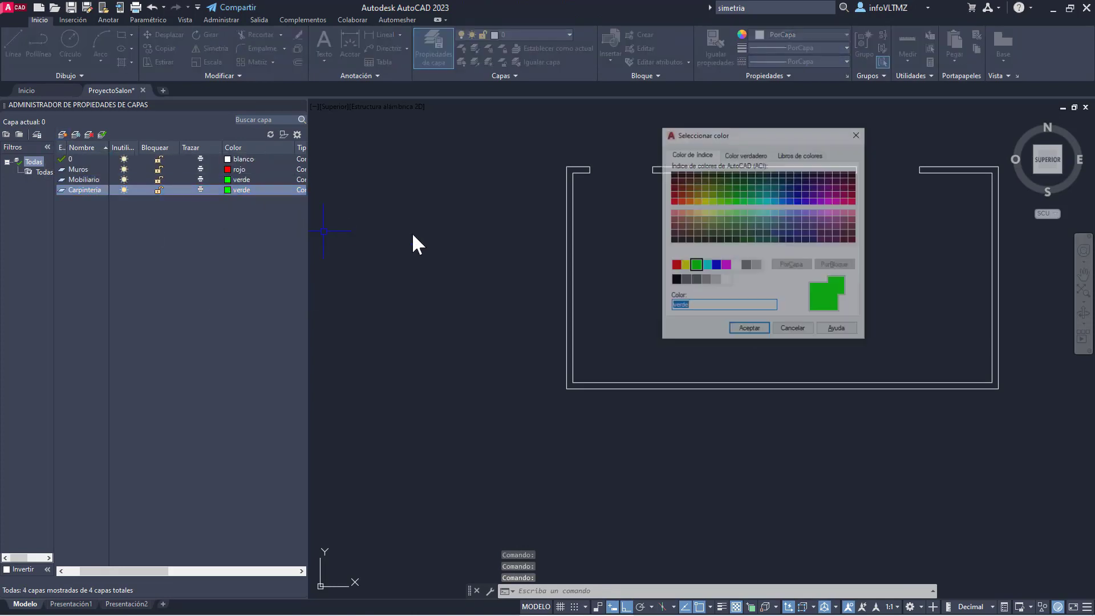
{"action": "left_click", "coordinate": [705, 265]}
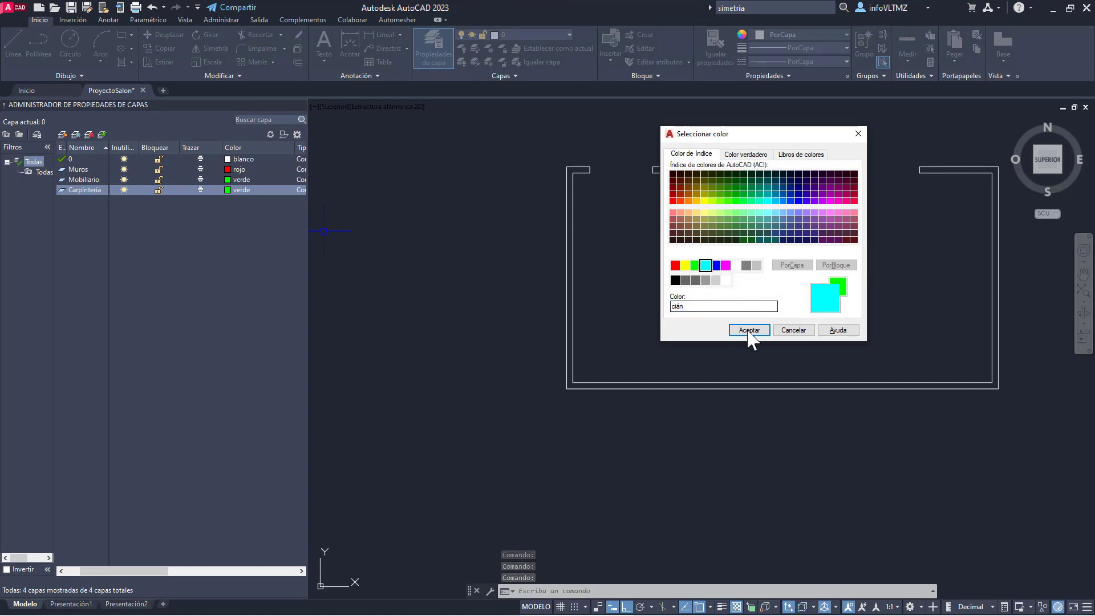
{"action": "left_click", "coordinate": [749, 330]}
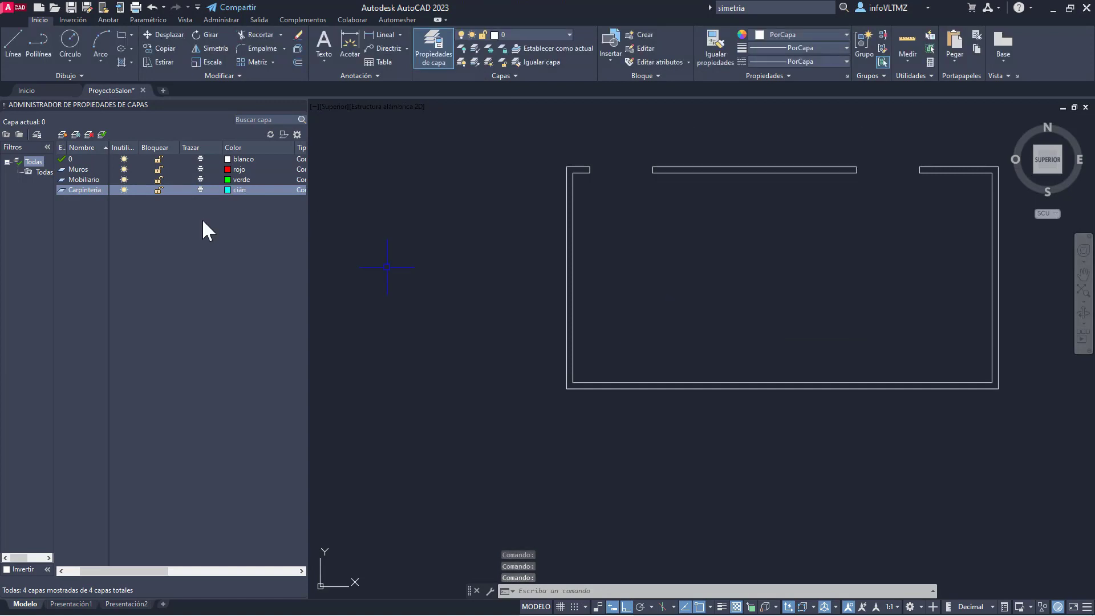
Step: Create a layer named Cotas y Textos and set its color to blue (azul)
{"action": "left_click", "coordinate": [60, 135]}
{"action": "type", "text": "Cota"}
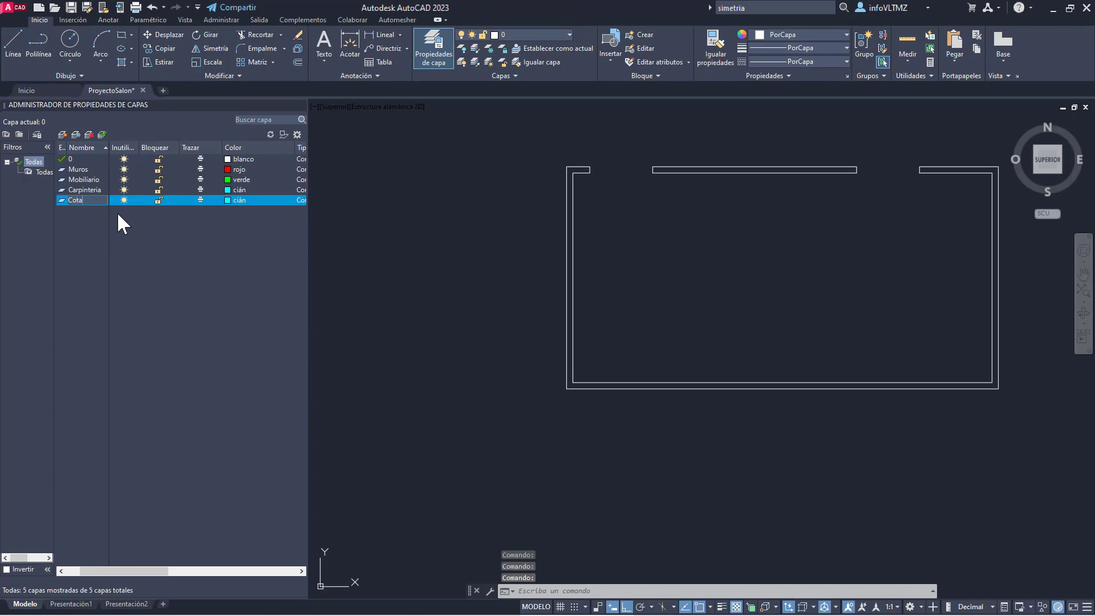
{"action": "type", "text": "s y TE"}
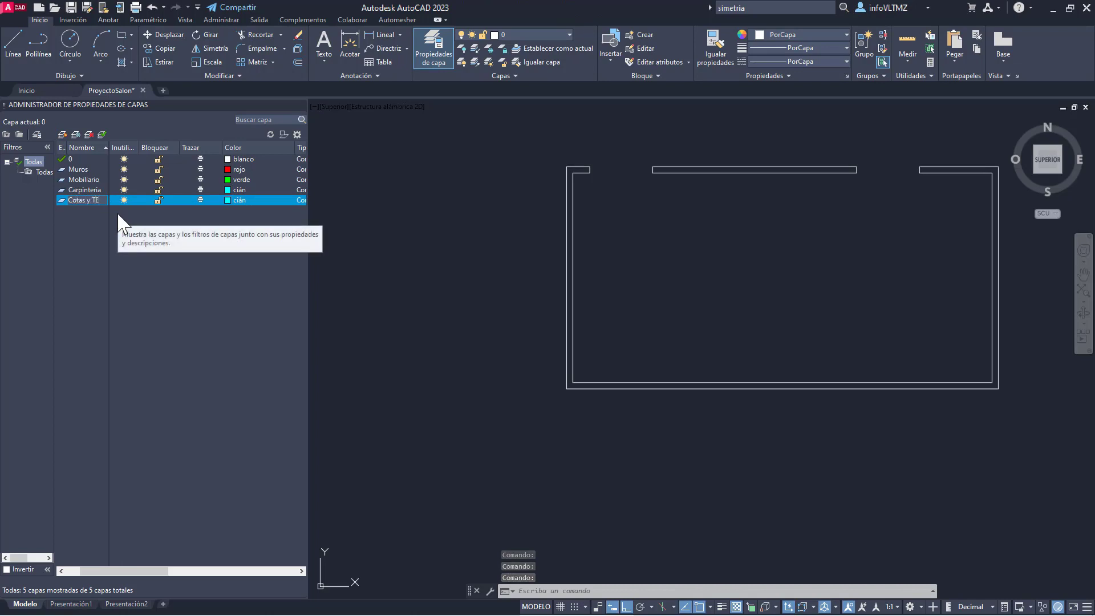
{"action": "type", "text": "x"}
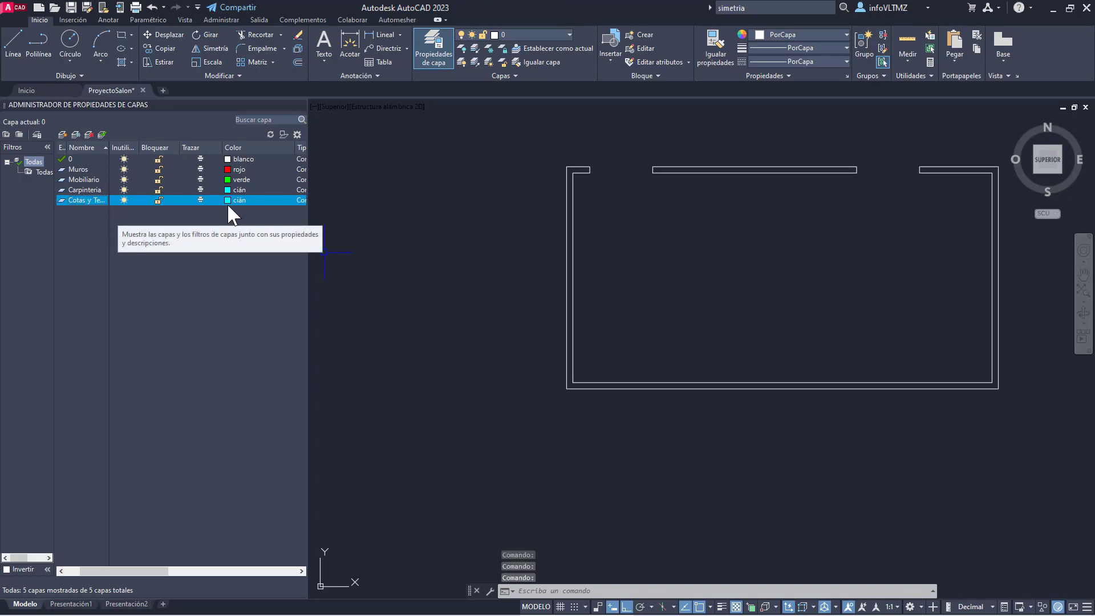
{"action": "left_click", "coordinate": [228, 200]}
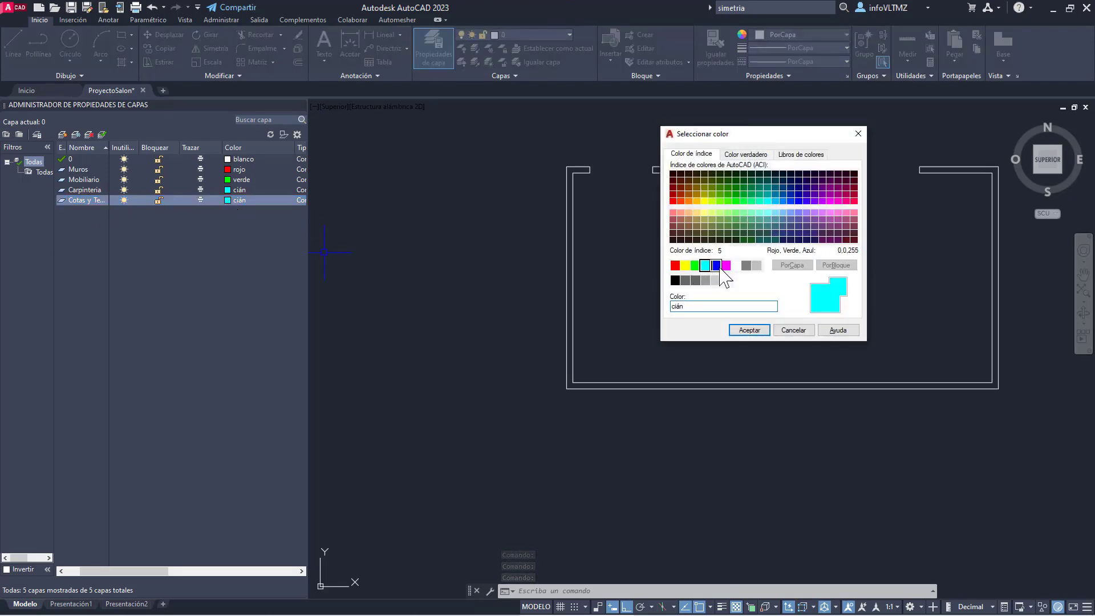
{"action": "left_click", "coordinate": [716, 266]}
{"action": "left_click", "coordinate": [747, 331]}
Step: Select all the wall lines of the room and assign them to the Muros layer
{"action": "middle_click_drag", "start_coordinate": [648, 296], "coordinate": [498, 334]}
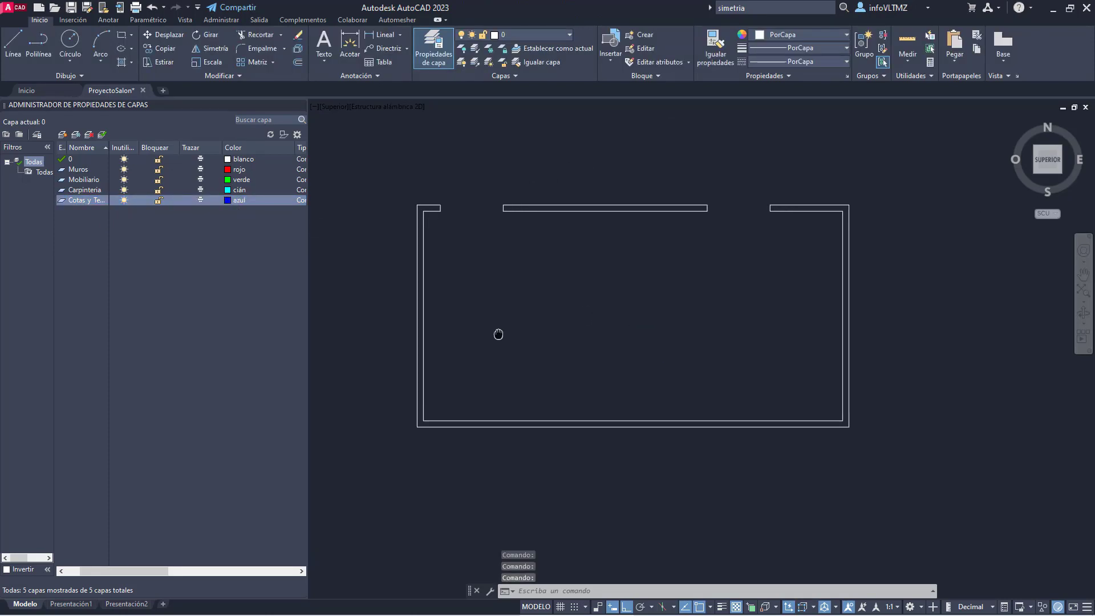
{"action": "key", "text": "Escape"}
{"action": "left_click", "coordinate": [381, 149]}
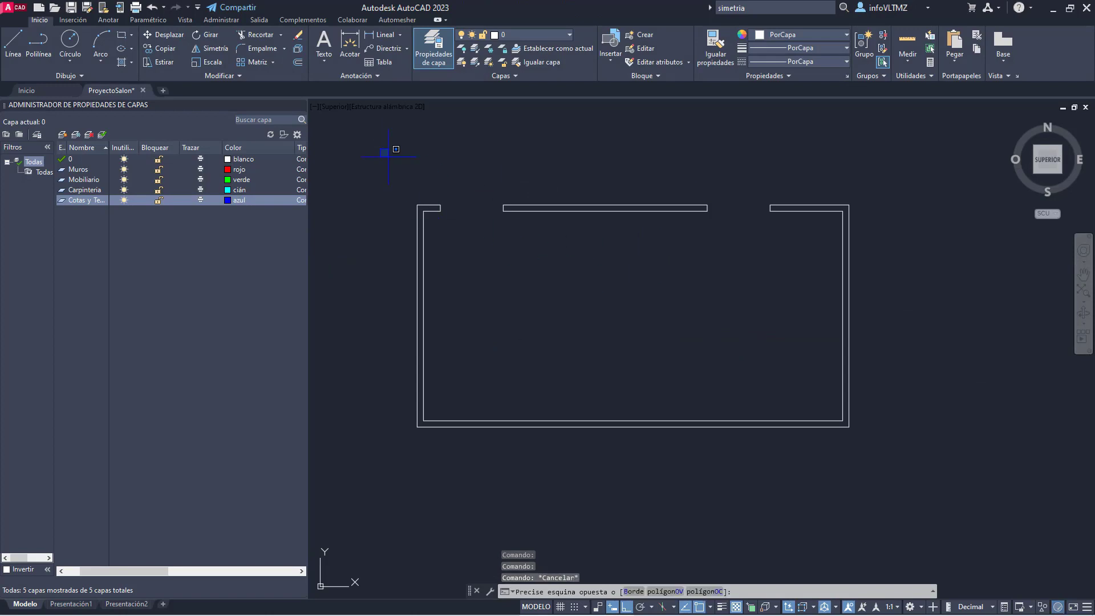
{"action": "left_click", "coordinate": [854, 431]}
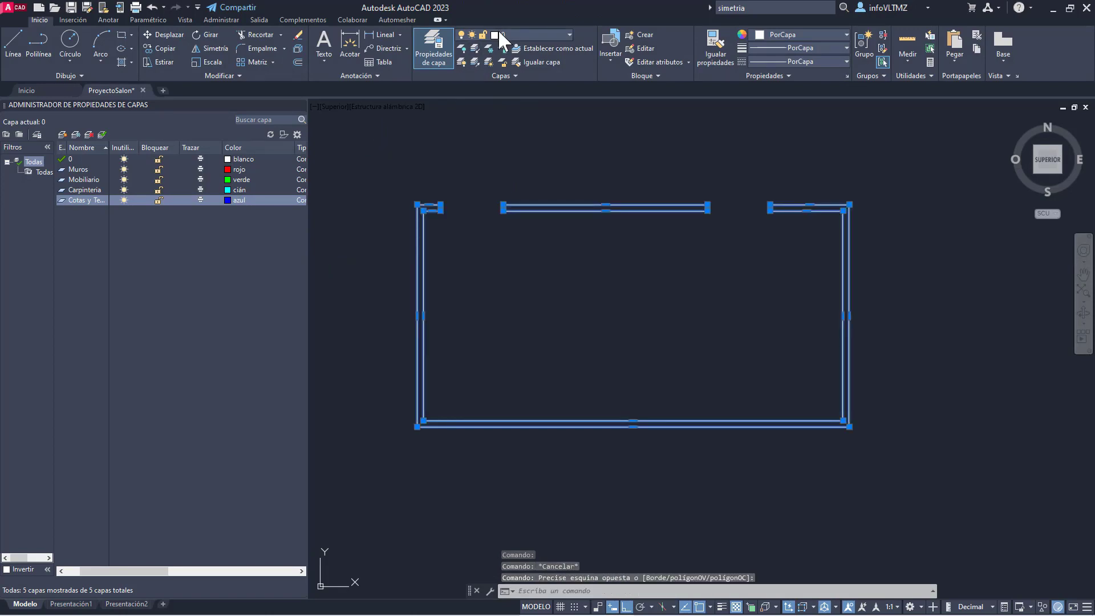
{"action": "left_click", "coordinate": [498, 29]}
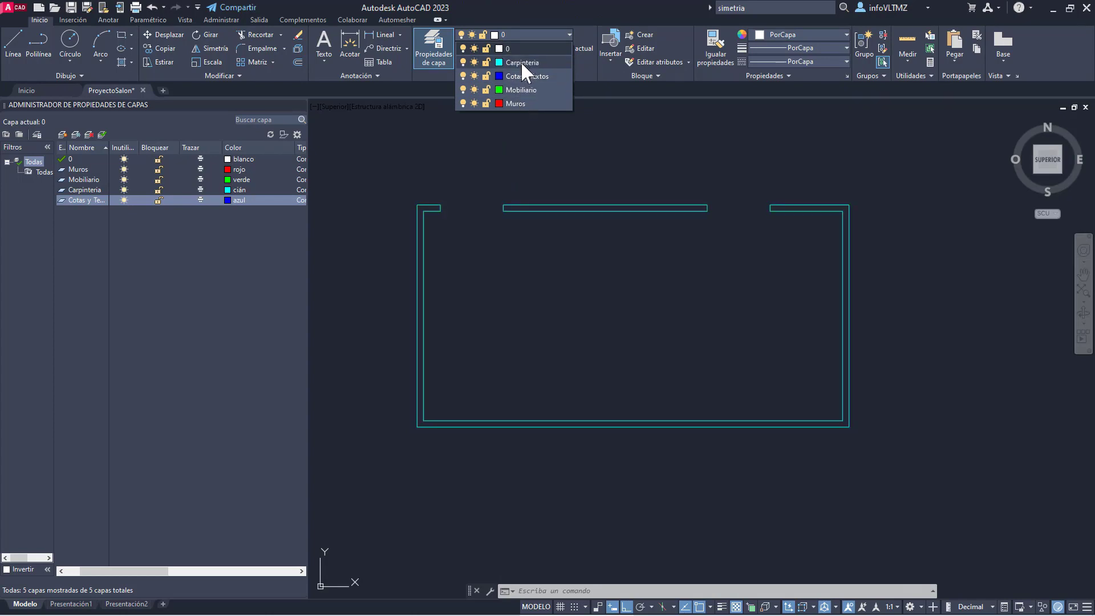
{"action": "left_click", "coordinate": [524, 103]}
{"action": "key", "text": "Escape"}
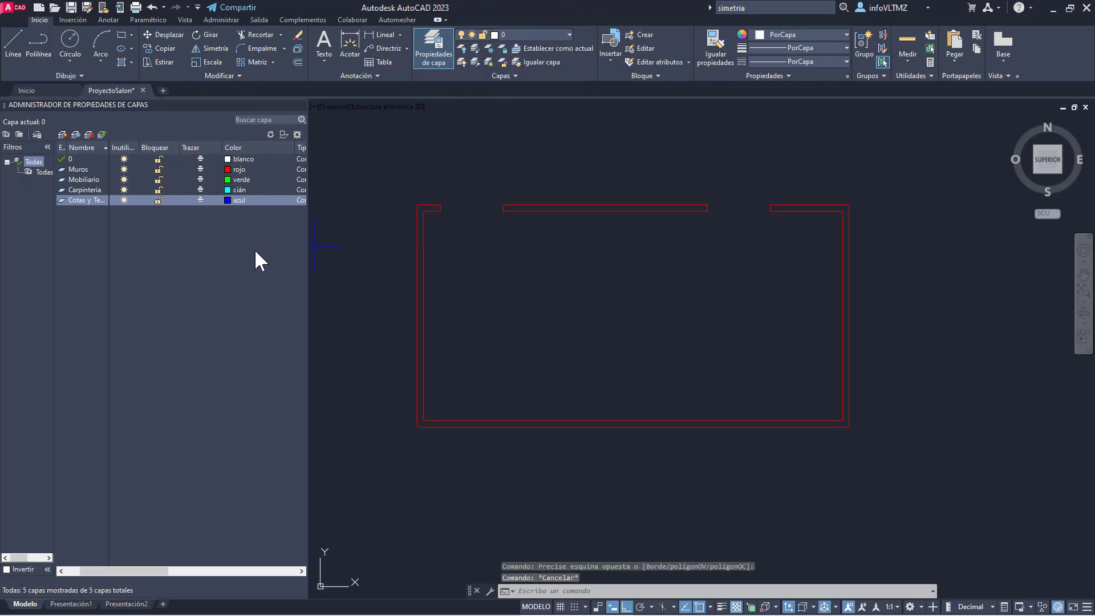
Step: Draw a test circle in the left half of the room with layer 0 current and select it to check its color
{"action": "left_click", "coordinate": [62, 160]}
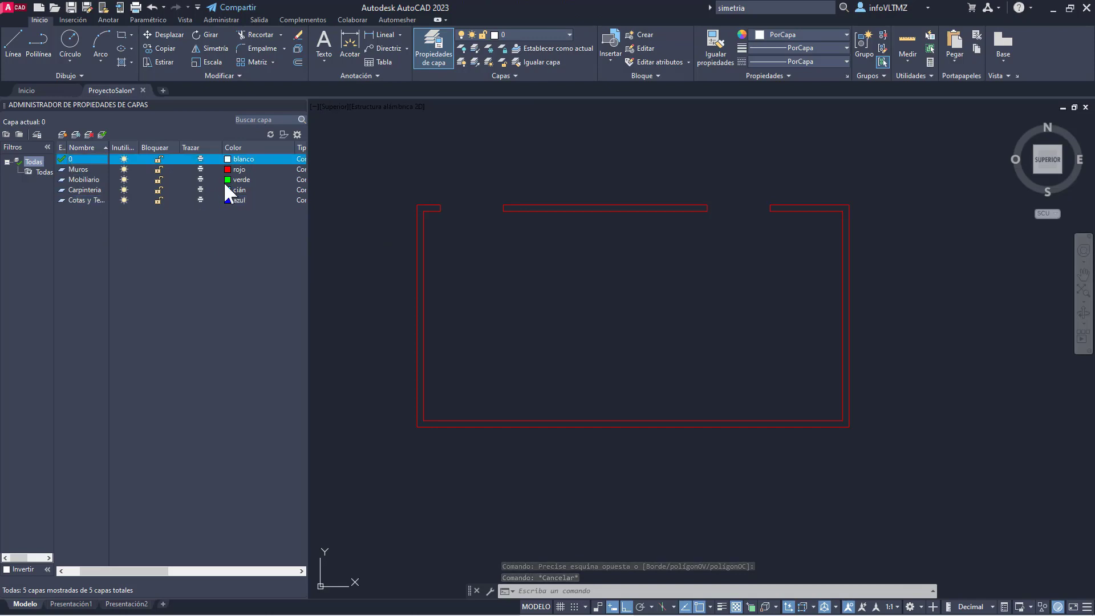
{"action": "left_click", "coordinate": [587, 178]}
{"action": "key", "text": "Escape"}
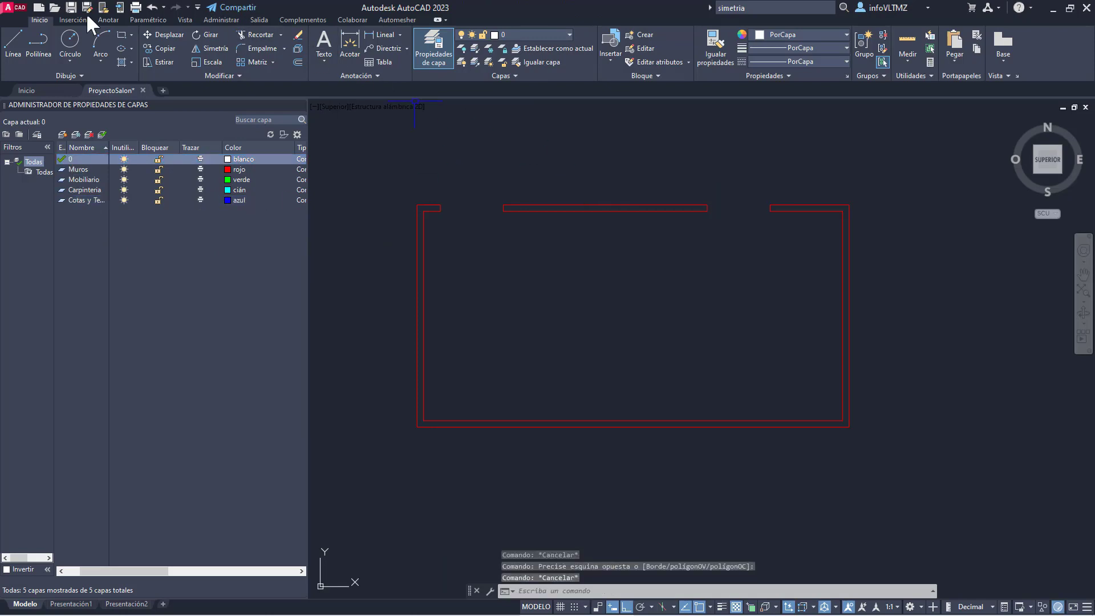
{"action": "left_click", "coordinate": [68, 45]}
{"action": "left_click", "coordinate": [519, 321]}
{"action": "left_click", "coordinate": [574, 321]}
{"action": "key", "text": "Escape"}
{"action": "left_click", "coordinate": [569, 291]}
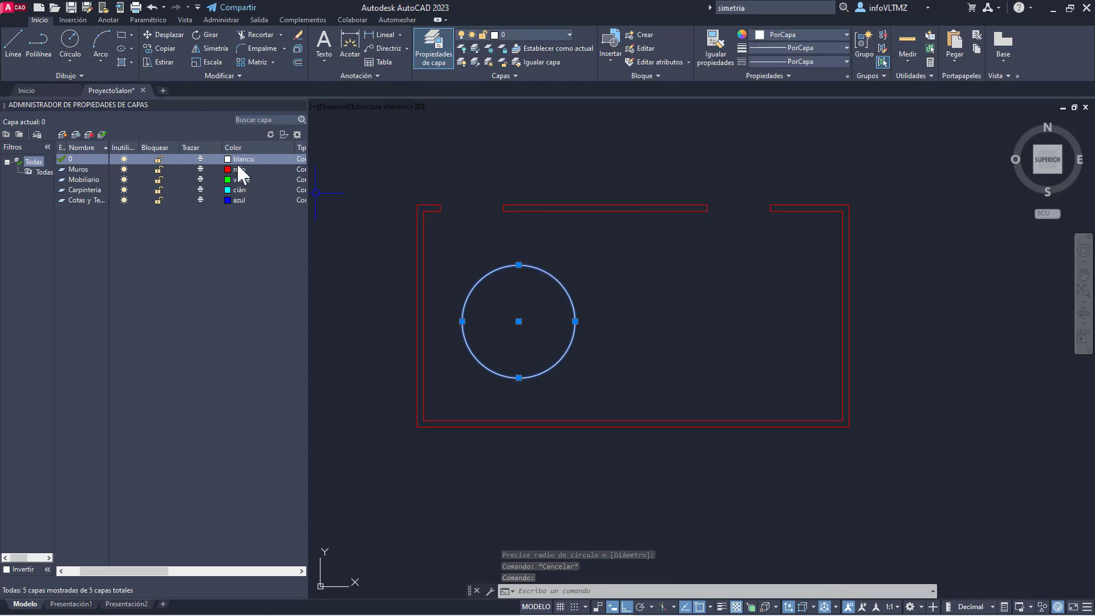
{"action": "key", "text": "Escape"}
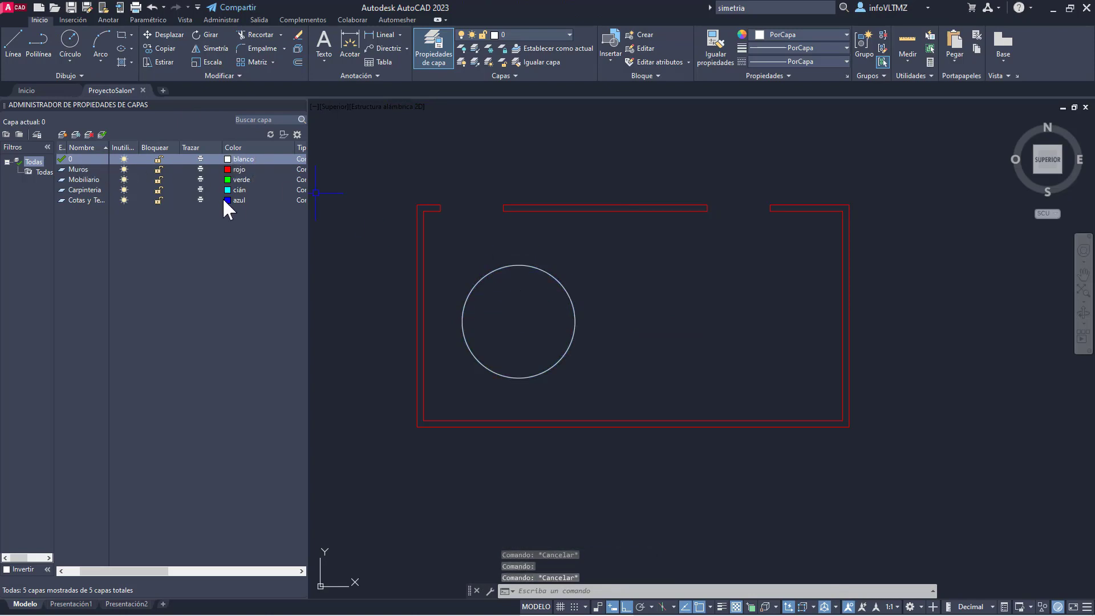
Step: Erase the test circle inside the room
{"action": "left_click", "coordinate": [623, 313]}
{"action": "left_click", "coordinate": [562, 307]}
{"action": "key", "text": "Delete"}
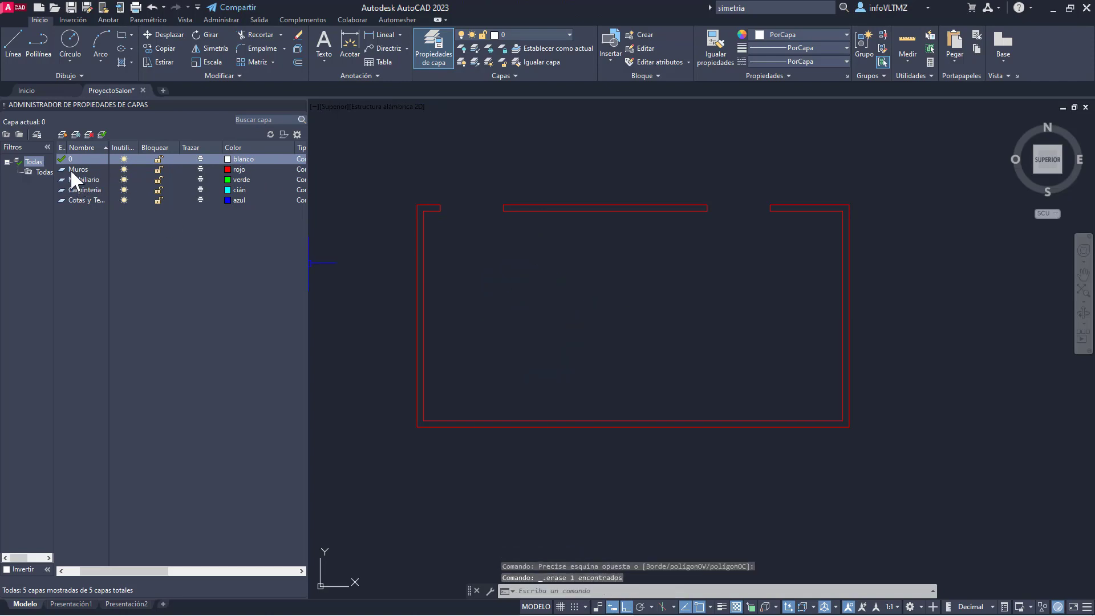
Step: Make Mobiliario the current layer and draw a 0.4 by 0.4 m square near the room's lower-left corner
{"action": "left_click", "coordinate": [66, 179]}
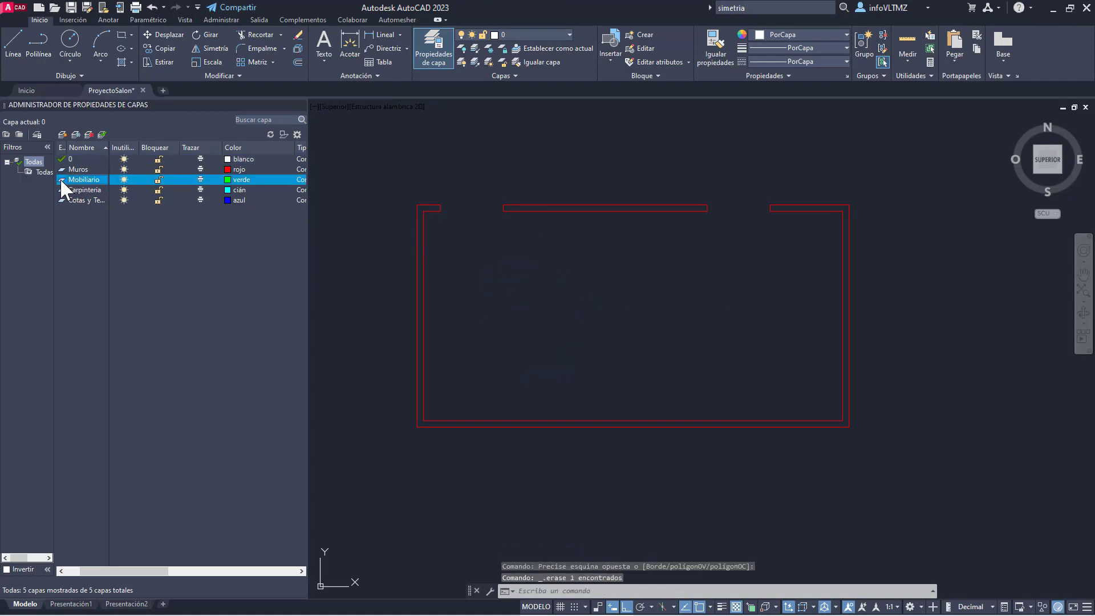
{"action": "double_click", "coordinate": [60, 179]}
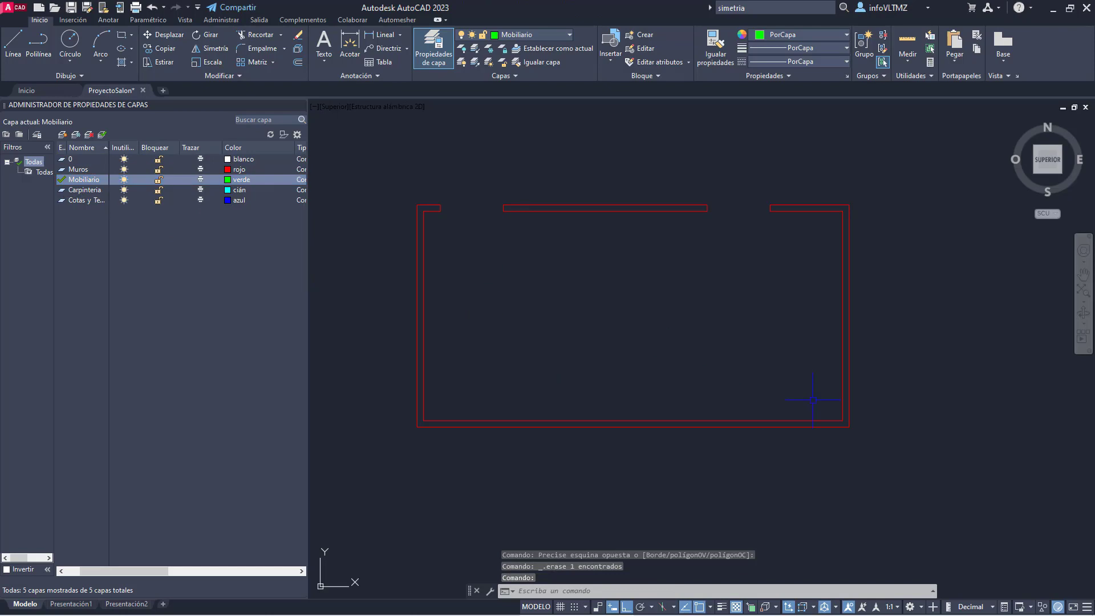
{"action": "left_click", "coordinate": [121, 36]}
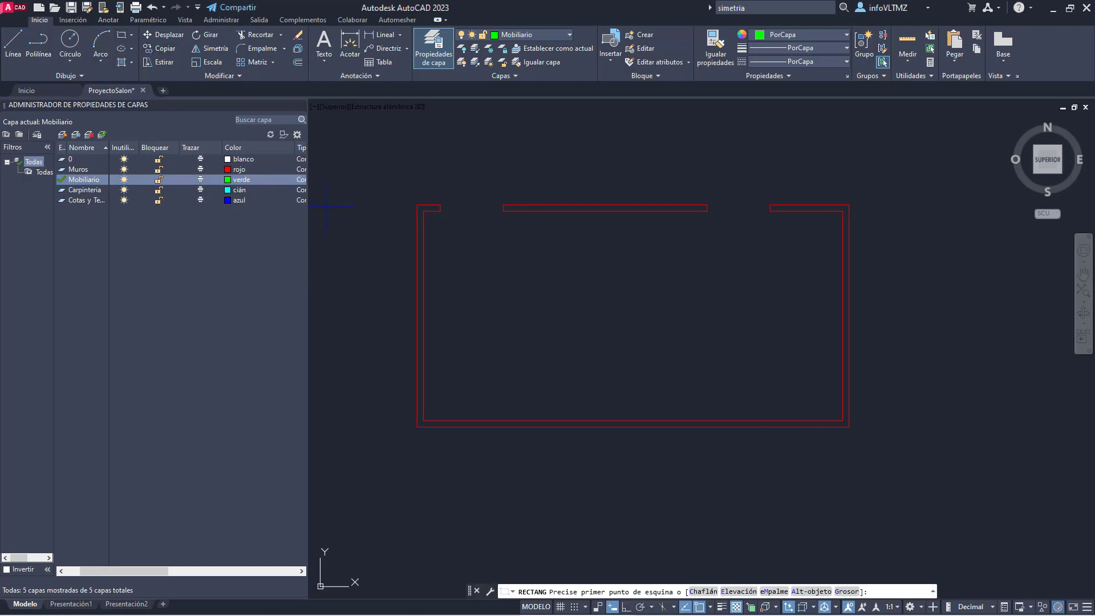
{"action": "scroll", "coordinate": [510, 384], "scroll_direction": "up", "scroll_amount": 3}
{"action": "left_click", "coordinate": [457, 407]}
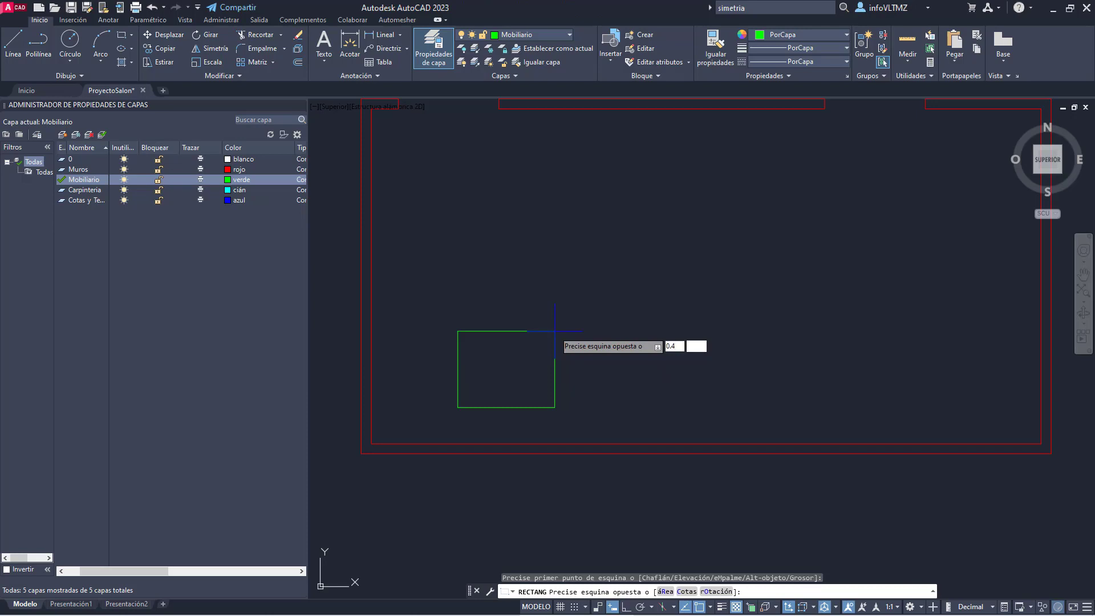
{"action": "key", "text": "Tab"}
{"action": "type", "text": "0.4"}
{"action": "key", "text": "Return"}
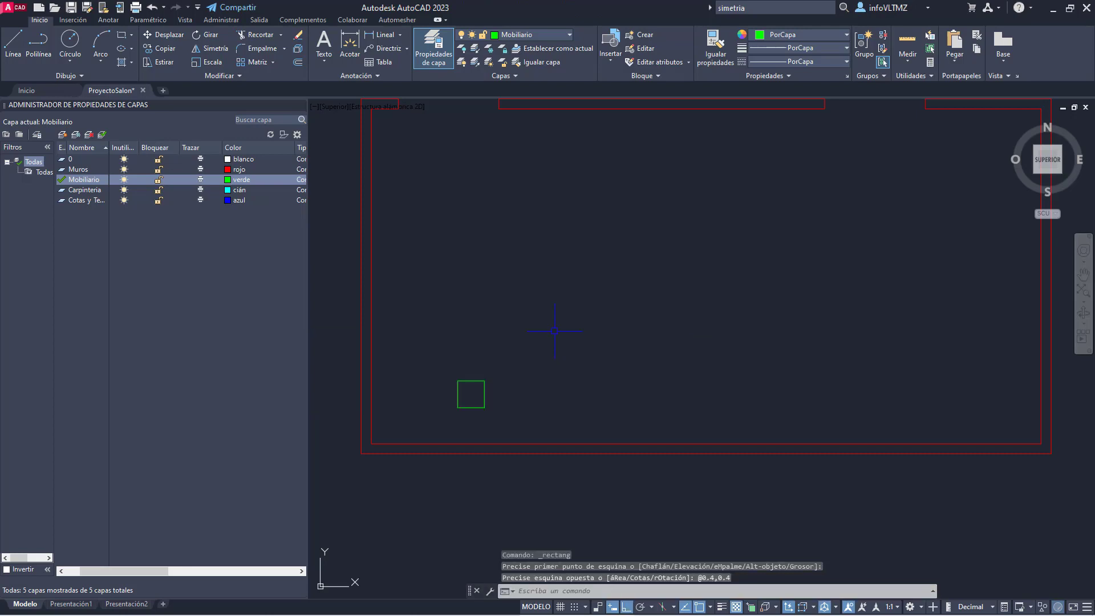
{"action": "key", "text": "Escape"}
Step: Draw a 0.4 by 0.04 m rectangle for the chair's backrest along the lower edge inside the green square
{"action": "scroll", "coordinate": [481, 416], "scroll_direction": "down", "scroll_amount": 3}
{"action": "scroll", "coordinate": [434, 438], "scroll_direction": "up", "scroll_amount": 6}
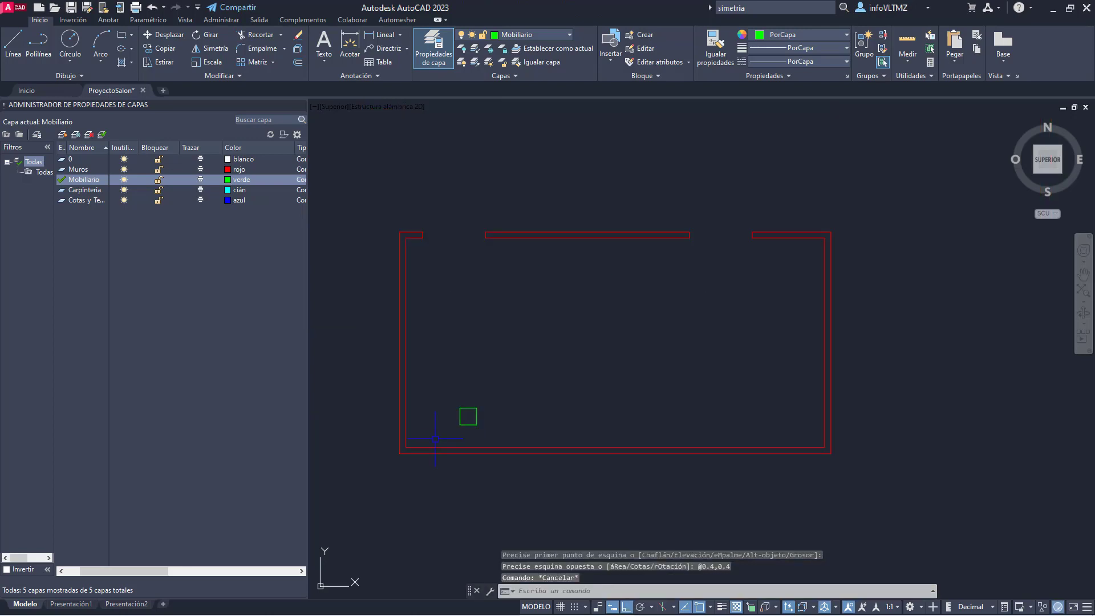
{"action": "scroll", "coordinate": [553, 376], "scroll_direction": "up", "scroll_amount": 6}
{"action": "middle_click_drag", "start_coordinate": [631, 269], "coordinate": [567, 361]}
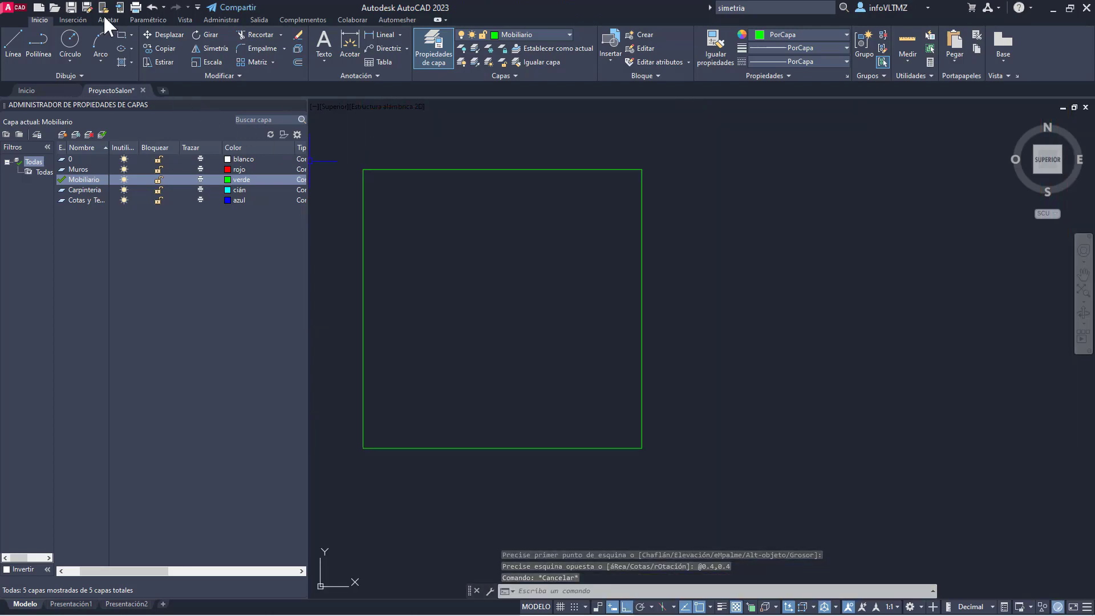
{"action": "left_click", "coordinate": [121, 35]}
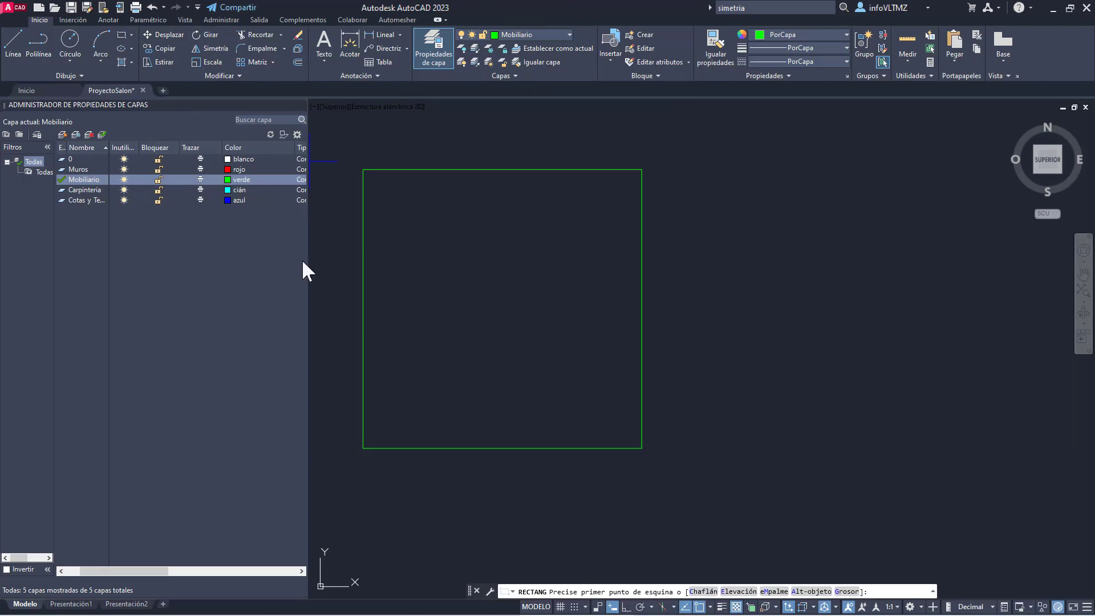
{"action": "left_click", "coordinate": [363, 448]}
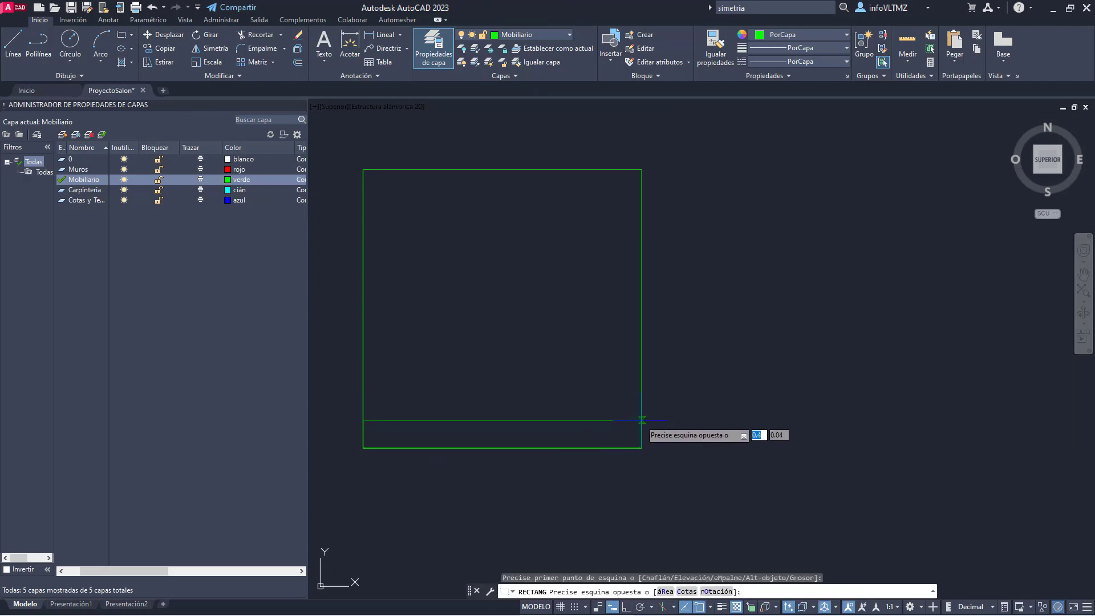
{"action": "key", "text": "Escape"}
Step: Select both chair rectangles and convert them into a block named Silla with Metros as the block unit
{"action": "scroll", "coordinate": [621, 399], "scroll_direction": "down", "scroll_amount": 8}
{"action": "middle_click_drag", "start_coordinate": [655, 384], "coordinate": [518, 369]}
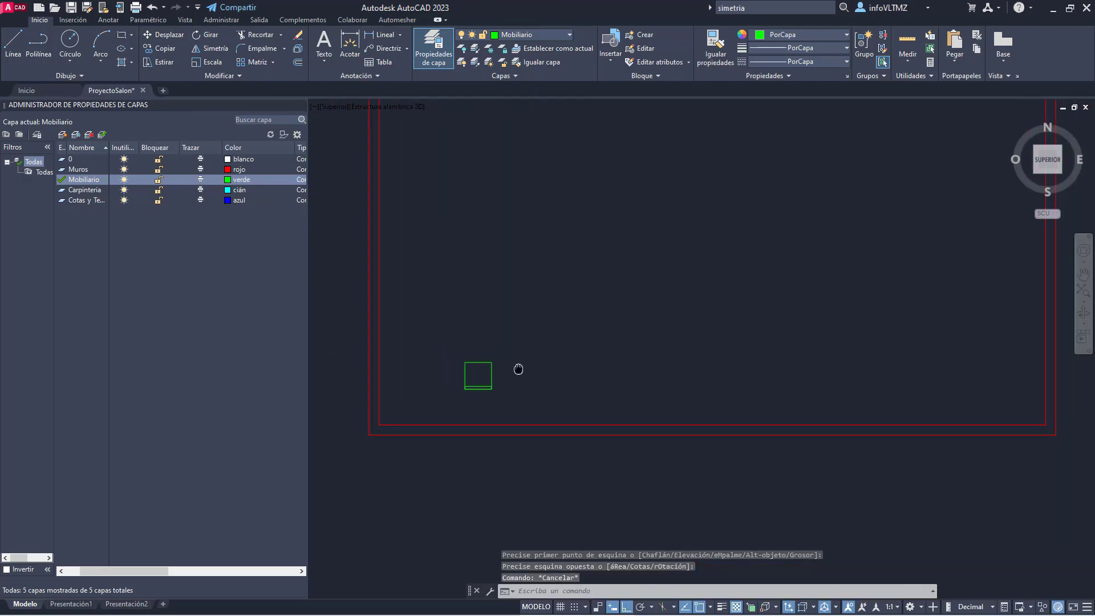
{"action": "scroll", "coordinate": [519, 369], "scroll_direction": "down", "scroll_amount": 2}
{"action": "scroll", "coordinate": [499, 348], "scroll_direction": "up", "scroll_amount": 3}
{"action": "left_click", "coordinate": [491, 353]}
{"action": "left_click", "coordinate": [563, 419]}
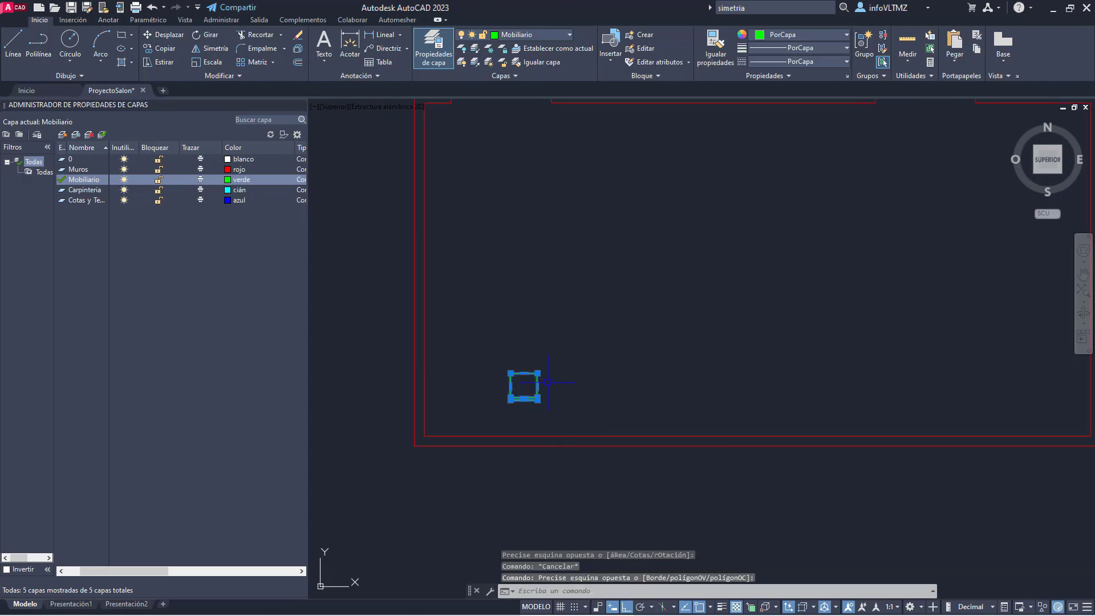
{"action": "scroll", "coordinate": [533, 413], "scroll_direction": "up", "scroll_amount": 5}
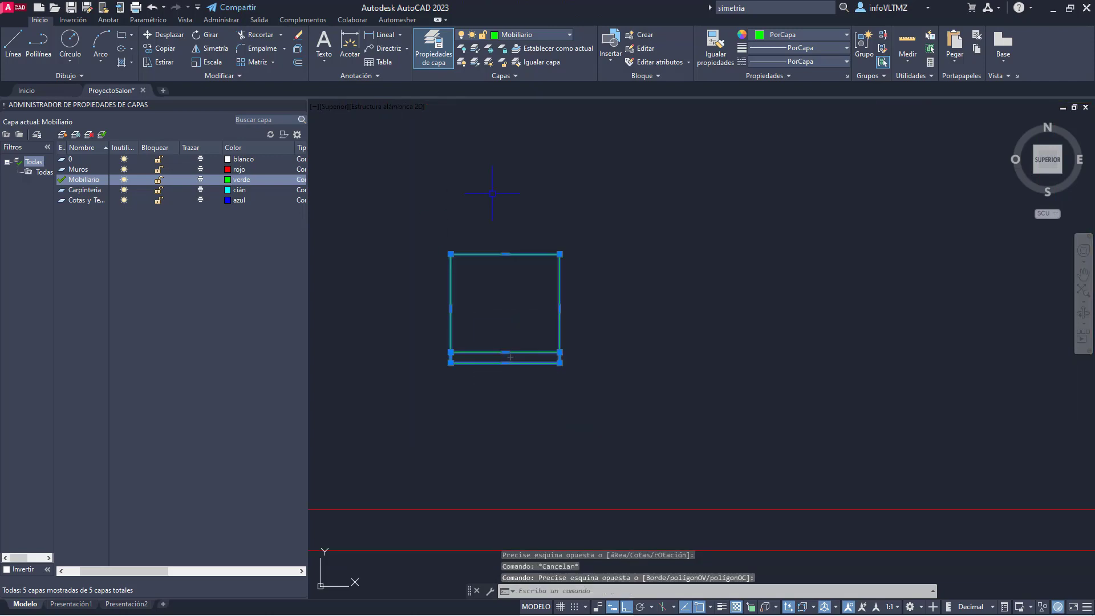
{"action": "left_click", "coordinate": [650, 35]}
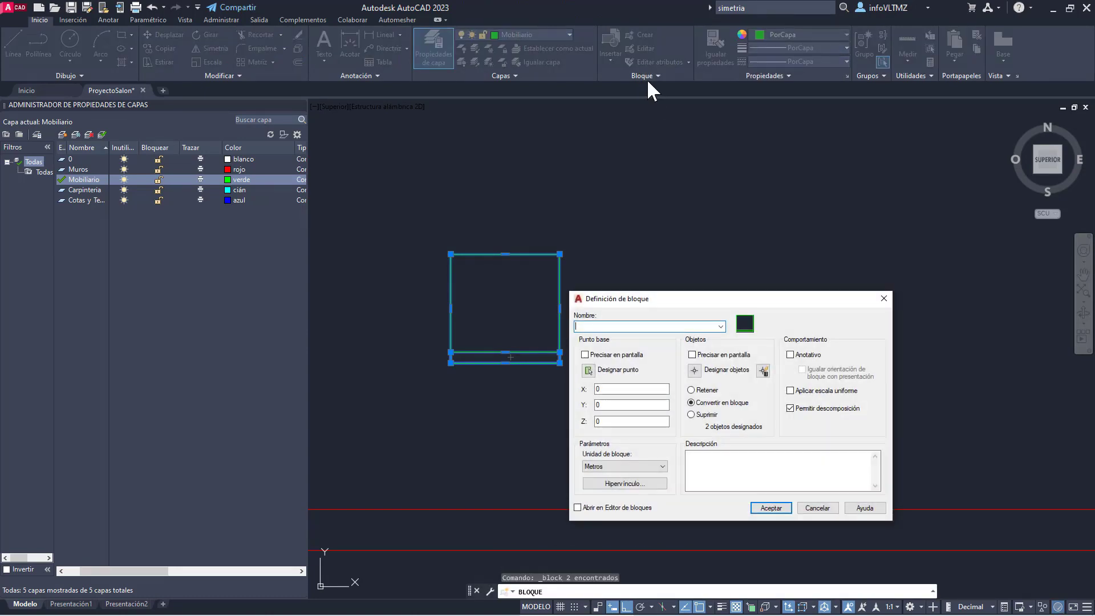
{"action": "left_click_drag", "start_coordinate": [667, 297], "coordinate": [685, 203]}
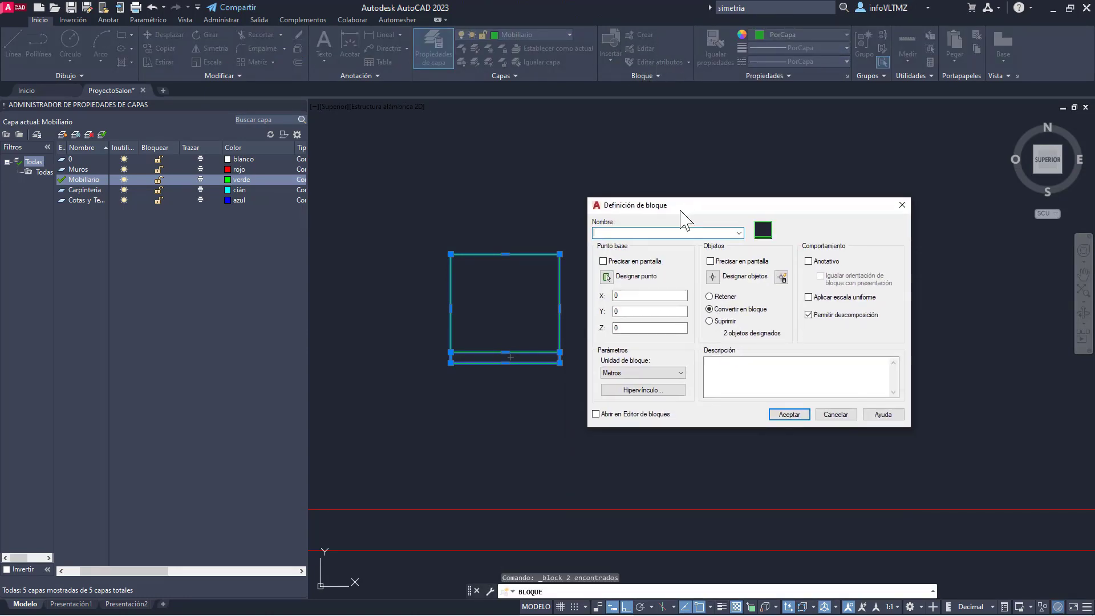
{"action": "type", "text": "Silla"}
{"action": "left_click", "coordinate": [776, 416]}
{"action": "scroll", "coordinate": [590, 333], "scroll_direction": "down", "scroll_amount": 5}
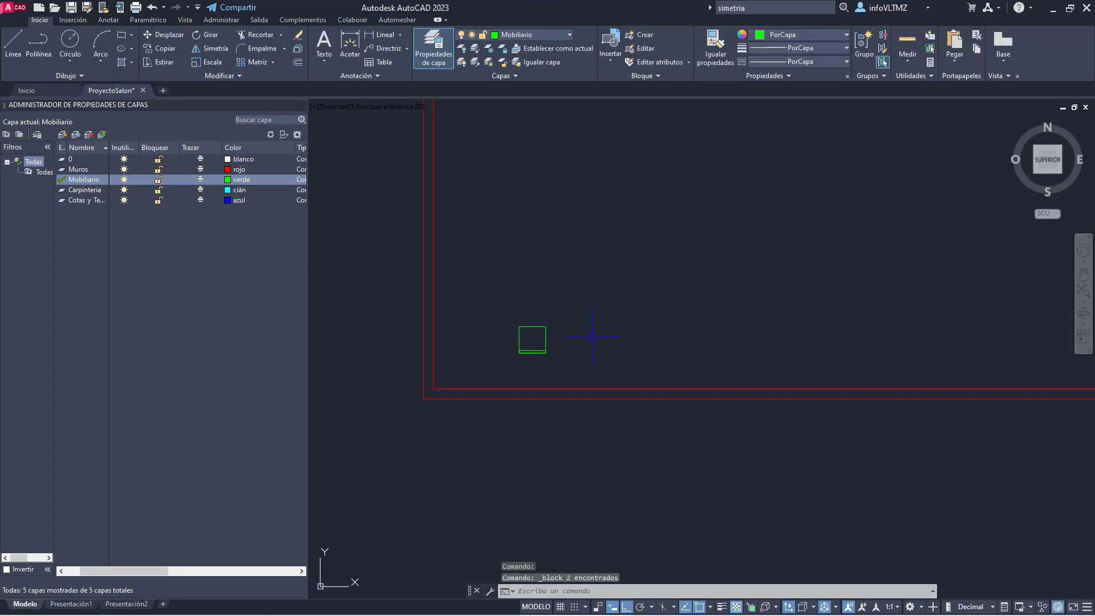
{"action": "key", "text": "Escape"}
{"action": "scroll", "coordinate": [548, 342], "scroll_direction": "up", "scroll_amount": 4}
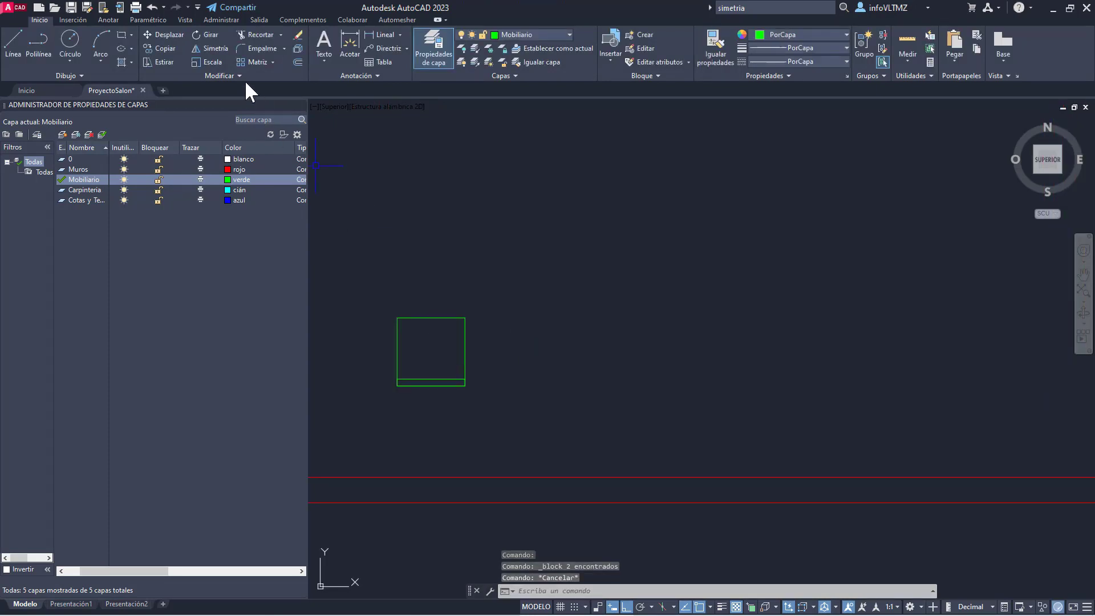
Step: Copy the chair block about 0.6 m horizontally to the right
{"action": "left_click", "coordinate": [163, 49]}
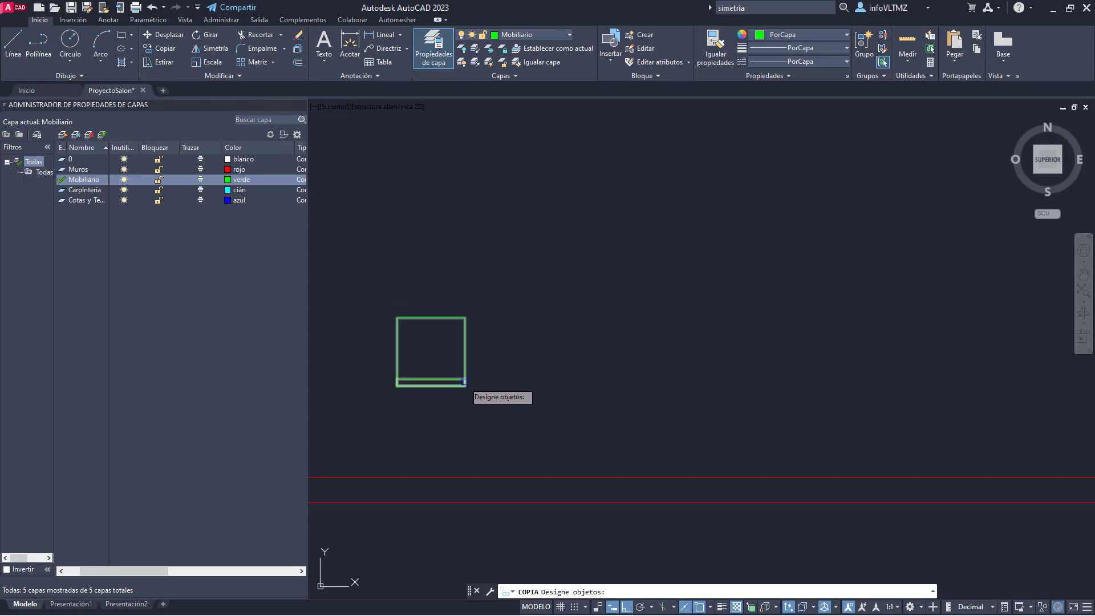
{"action": "left_click", "coordinate": [462, 384]}
{"action": "key", "text": "Return"}
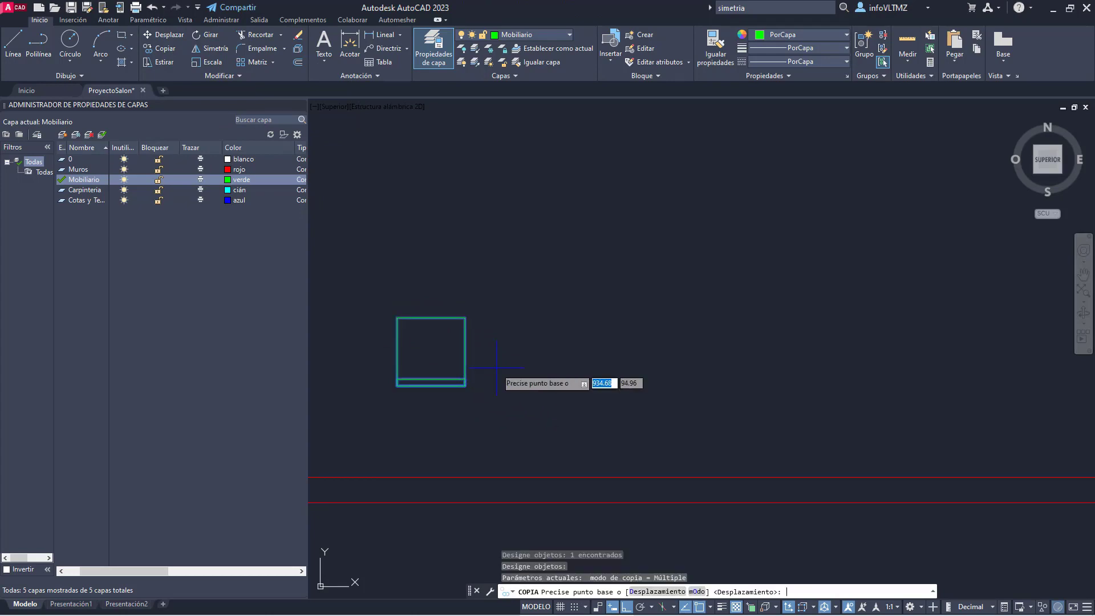
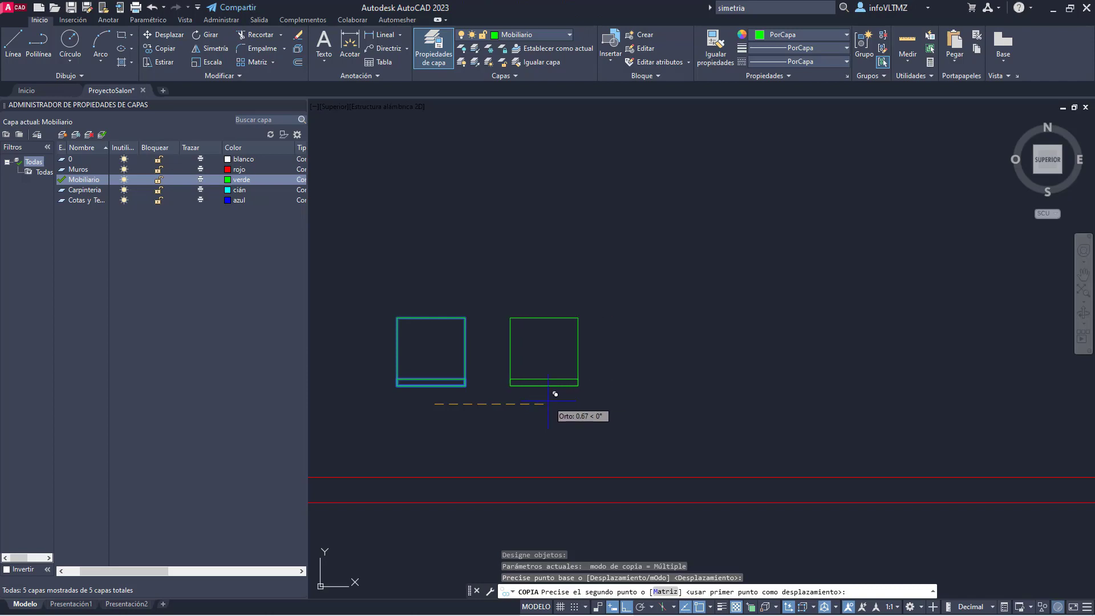
{"action": "left_click", "coordinate": [542, 401]}
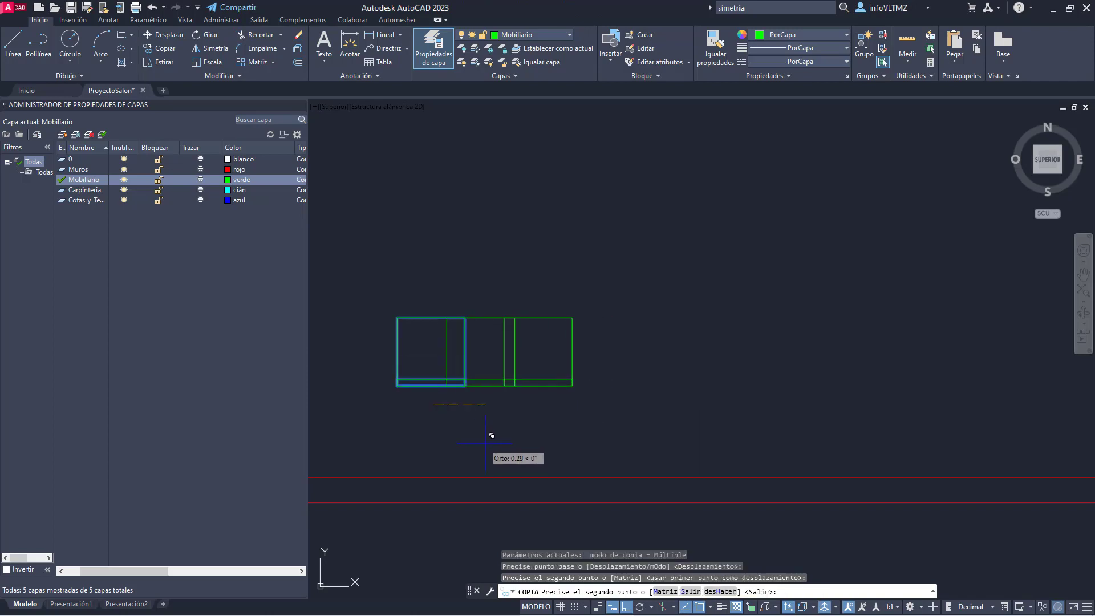
{"action": "key", "text": "Escape"}
{"action": "scroll", "coordinate": [503, 430], "scroll_direction": "down", "scroll_amount": 5}
{"action": "middle_click_drag", "start_coordinate": [562, 407], "coordinate": [550, 398]}
{"action": "scroll", "coordinate": [549, 398], "scroll_direction": "up", "scroll_amount": 5}
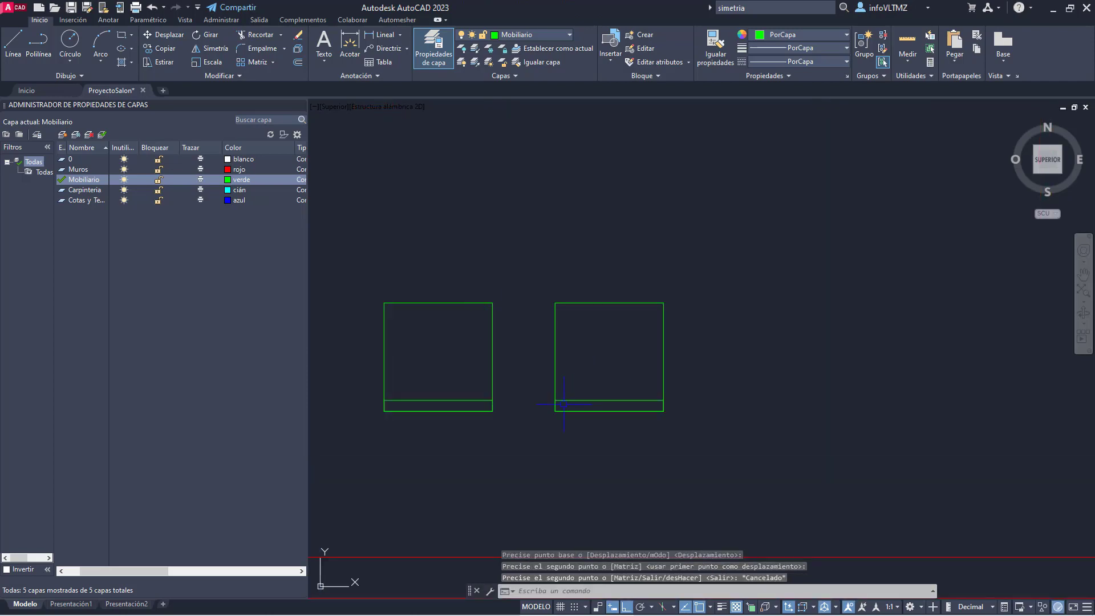
{"action": "scroll", "coordinate": [541, 344], "scroll_direction": "down", "scroll_amount": 3}
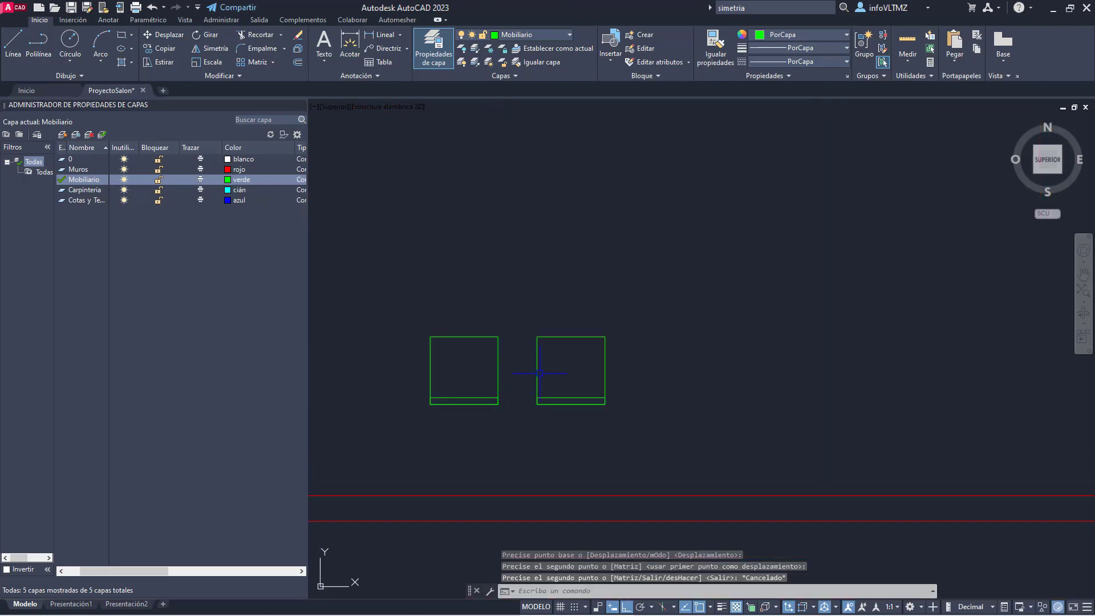
Step: Copy the second chair twice more to the right at the same spacing as the first two, snapping to the chairs' lower-right corners
{"action": "left_click", "coordinate": [164, 49]}
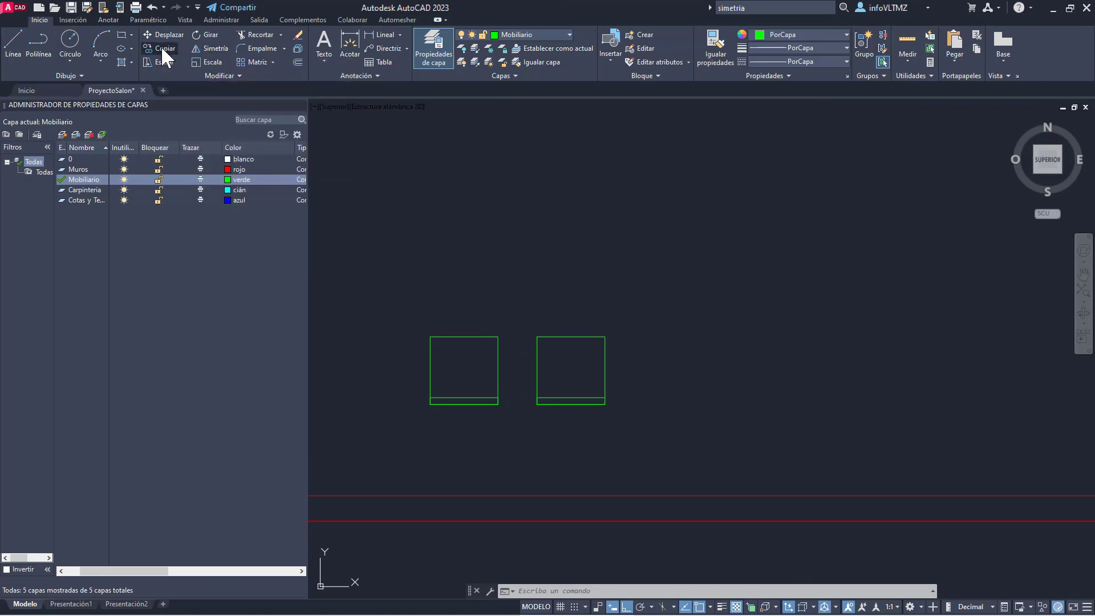
{"action": "left_click", "coordinate": [616, 371]}
{"action": "left_click", "coordinate": [599, 362]}
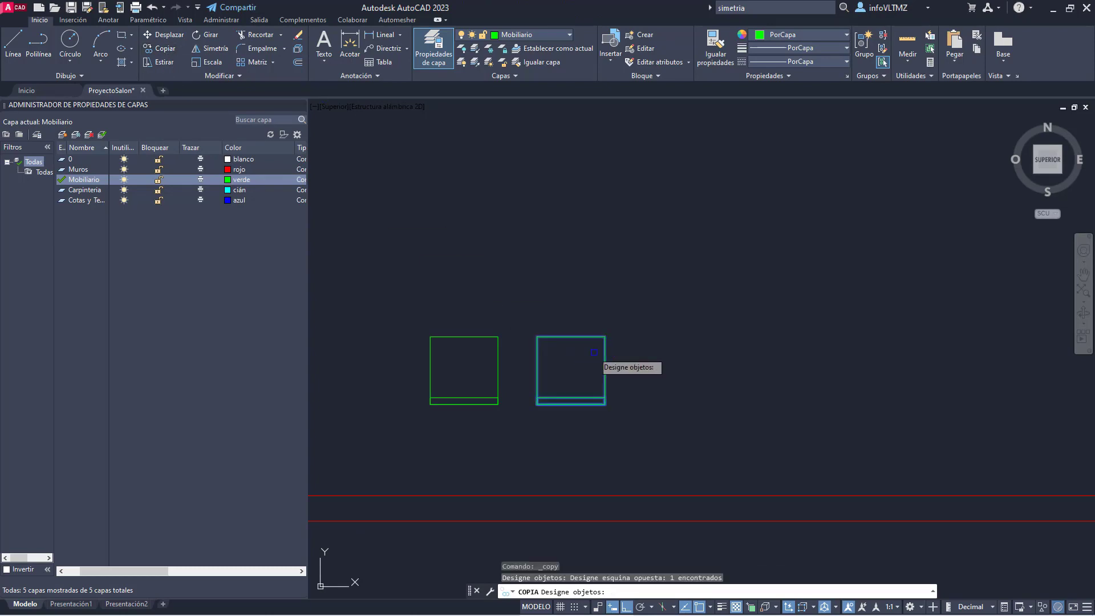
{"action": "key", "text": "Return"}
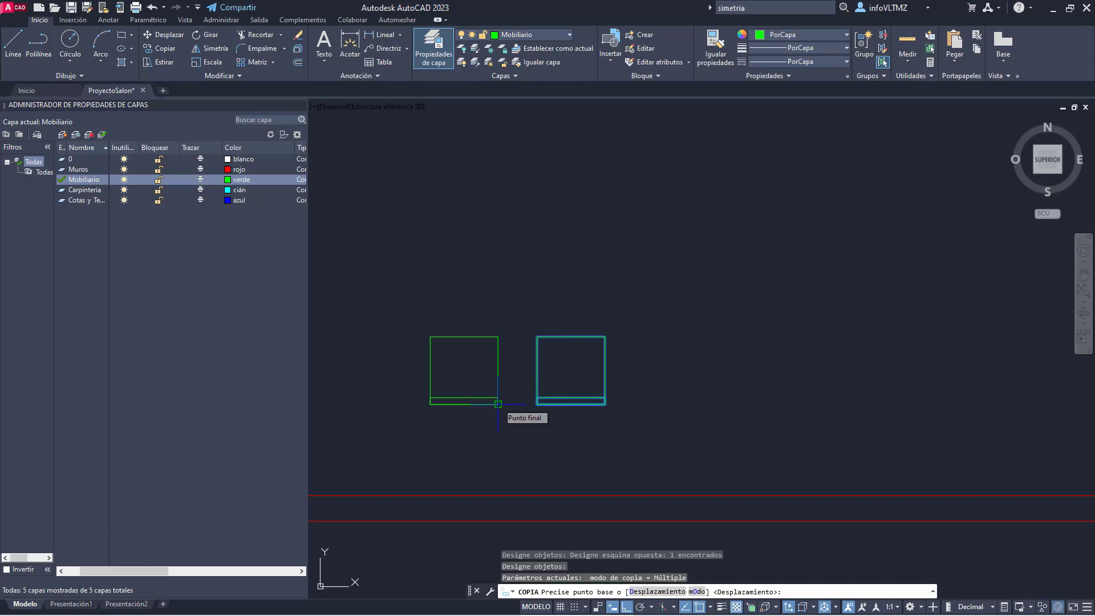
{"action": "left_click", "coordinate": [498, 404]}
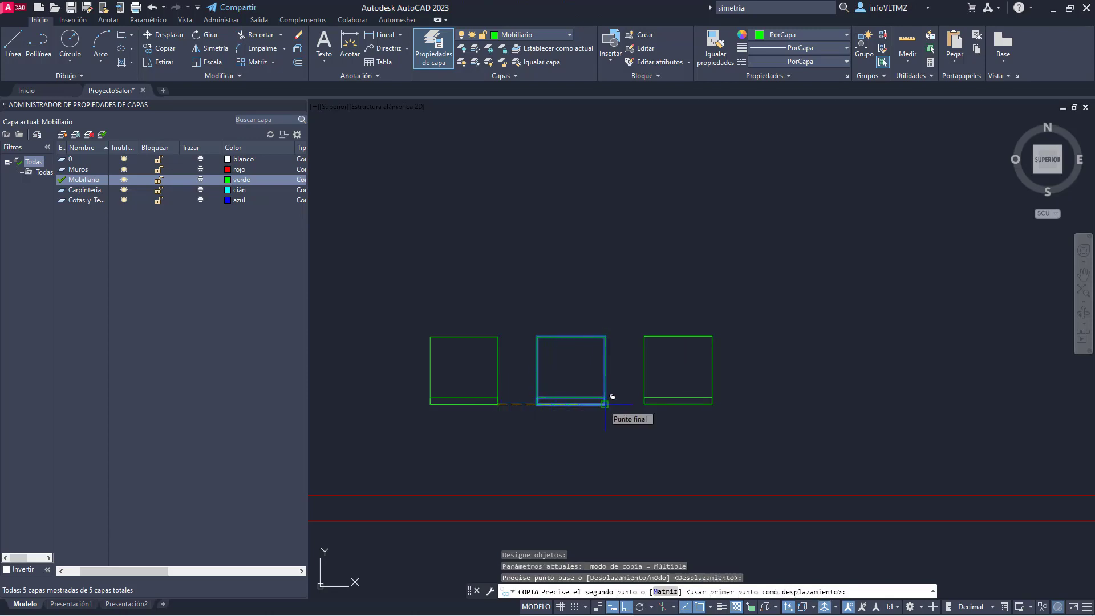
{"action": "left_click", "coordinate": [605, 404]}
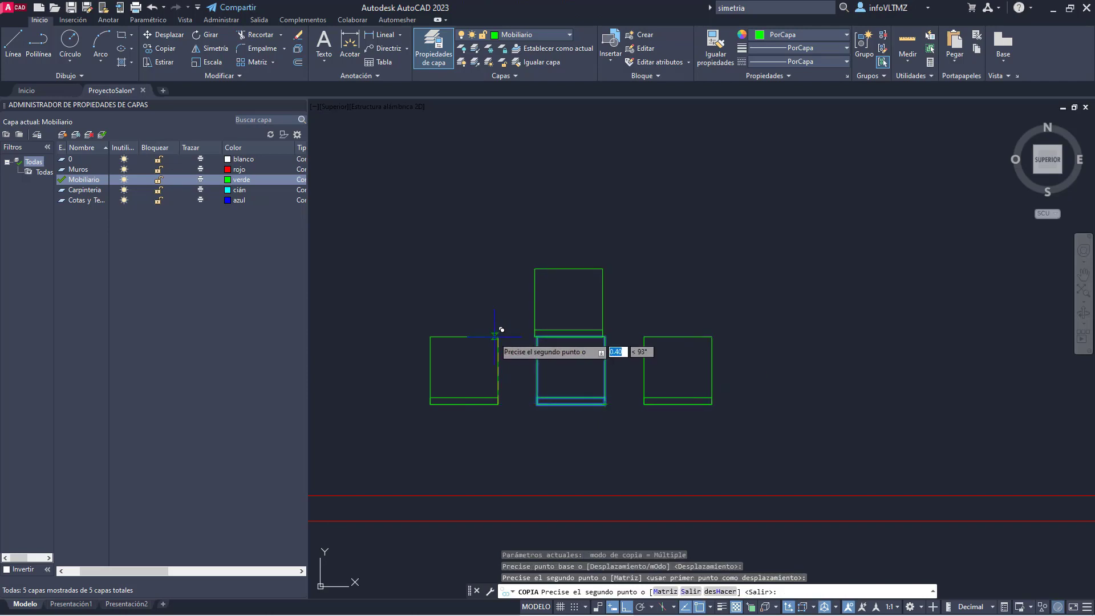
{"action": "left_click", "coordinate": [711, 404]}
{"action": "key", "text": "Escape"}
{"action": "scroll", "coordinate": [712, 404], "scroll_direction": "down", "scroll_amount": 4}
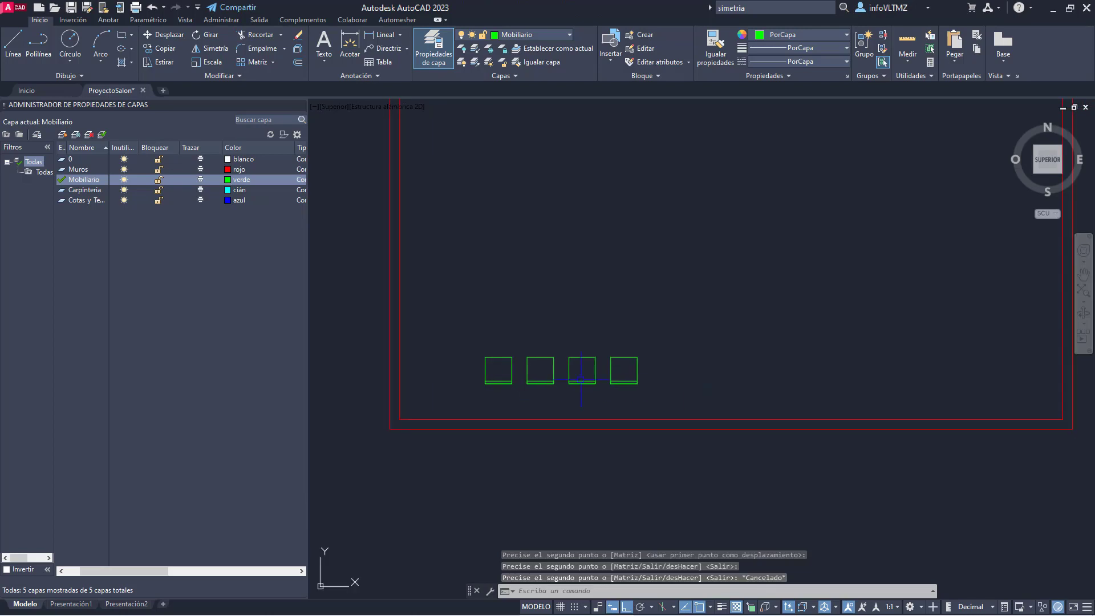
{"action": "scroll", "coordinate": [521, 366], "scroll_direction": "up", "scroll_amount": 2}
{"action": "left_click", "coordinate": [419, 311]}
{"action": "left_click", "coordinate": [748, 419]}
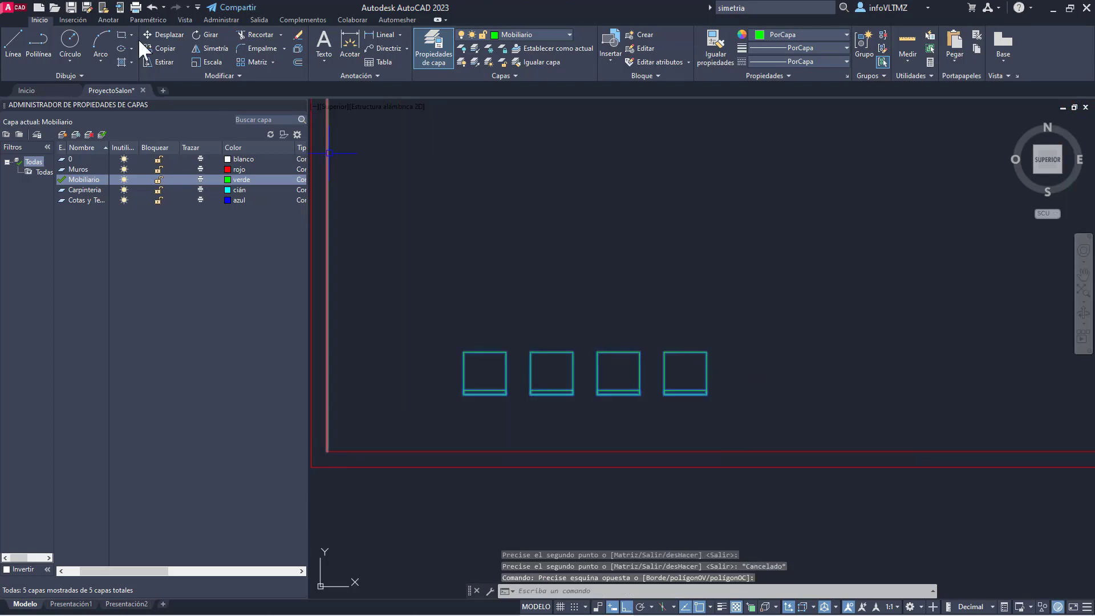
{"action": "key", "text": "Escape"}
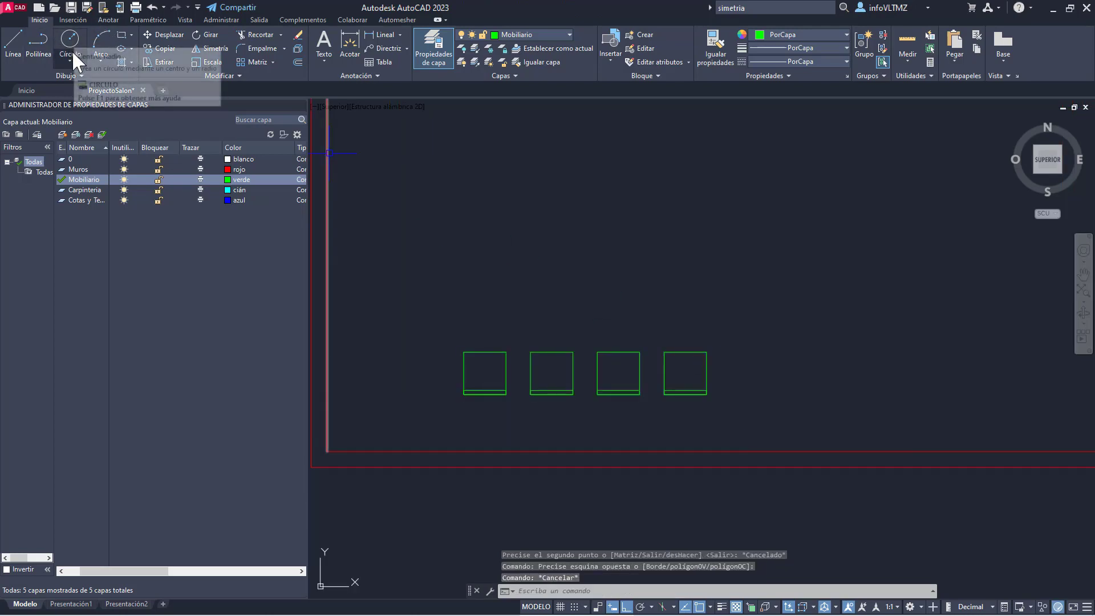
Step: Draw a 3 by 1.2 m table rectangle above the row of four chairs
{"action": "left_click", "coordinate": [72, 60]}
{"action": "left_click", "coordinate": [121, 36]}
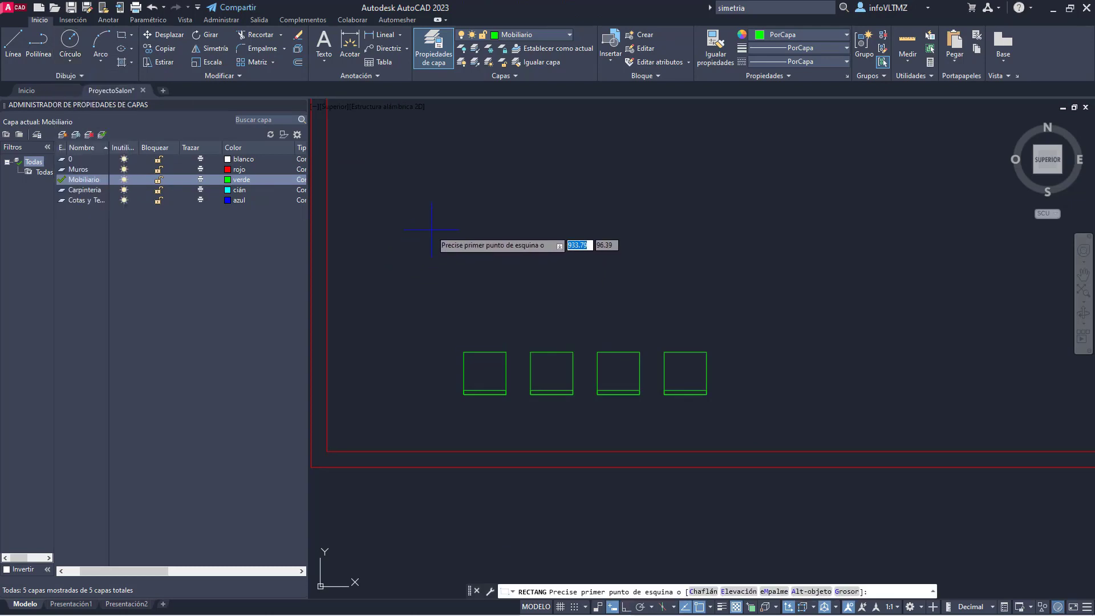
{"action": "left_click", "coordinate": [422, 239]}
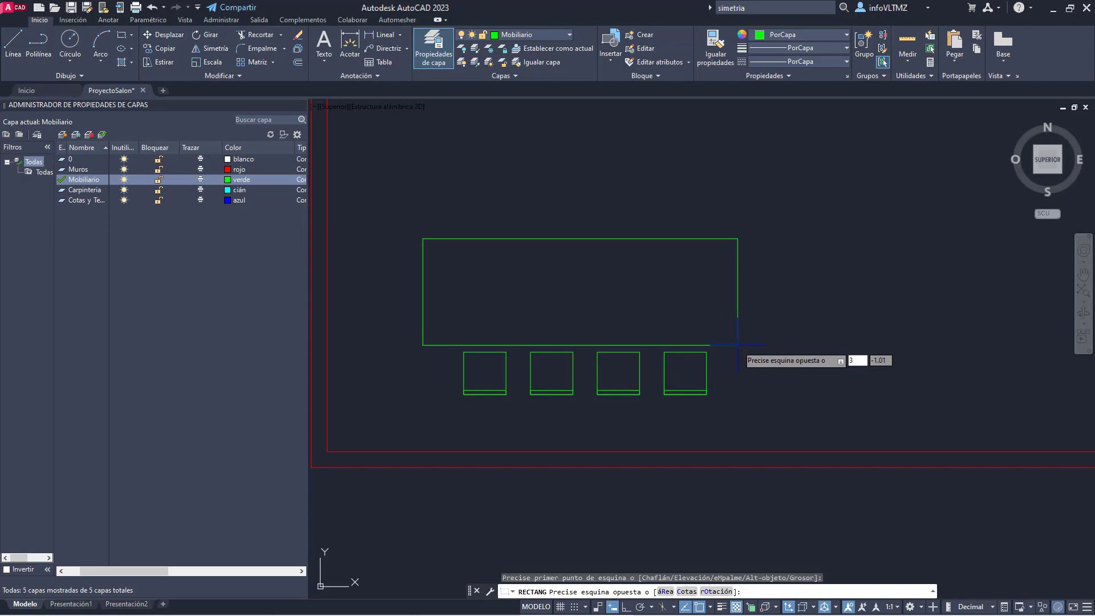
{"action": "type", "text": "3"}
{"action": "key", "text": "Tab"}
{"action": "type", "text": "1.2"}
{"action": "key", "text": "Return"}
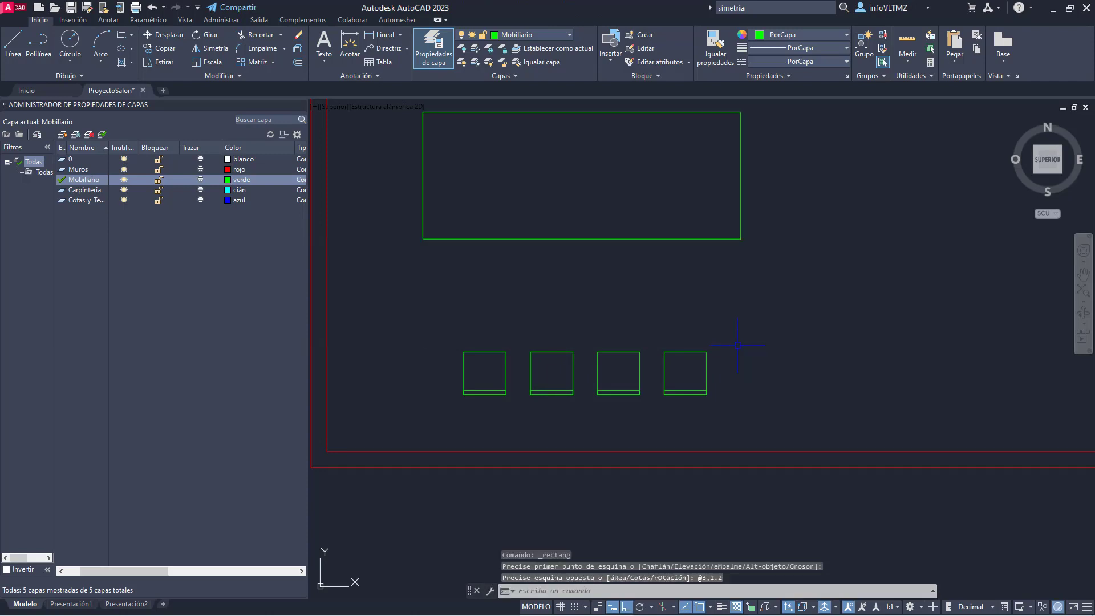
{"action": "key", "text": "Escape"}
Step: Move the table rectangle straight down to just above the four chairs and nudge it slightly right over the row
{"action": "middle_click_drag", "start_coordinate": [738, 324], "coordinate": [746, 356]}
{"action": "left_click", "coordinate": [765, 306]}
{"action": "left_click", "coordinate": [723, 230]}
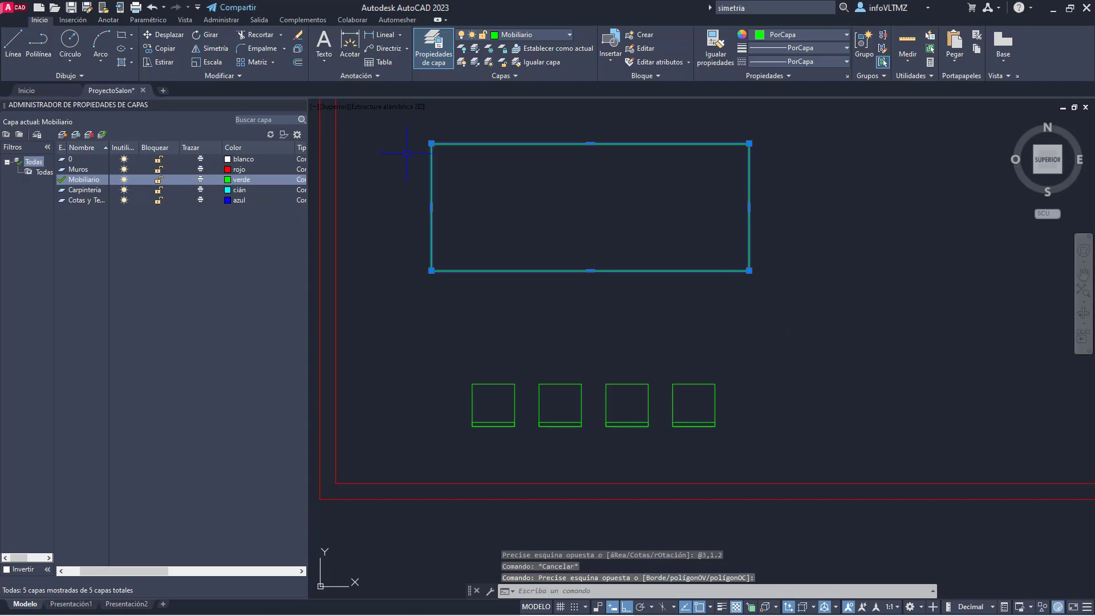
{"action": "left_click", "coordinate": [162, 35]}
{"action": "left_click", "coordinate": [781, 204]}
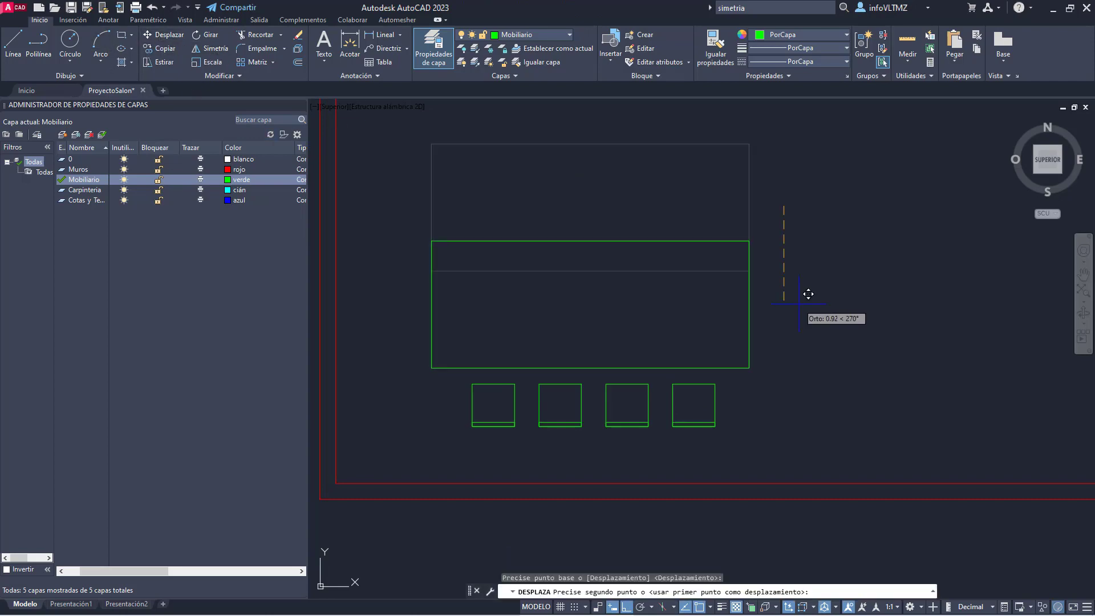
{"action": "key", "text": "Return"}
{"action": "left_click", "coordinate": [767, 326]}
{"action": "left_click", "coordinate": [718, 305]}
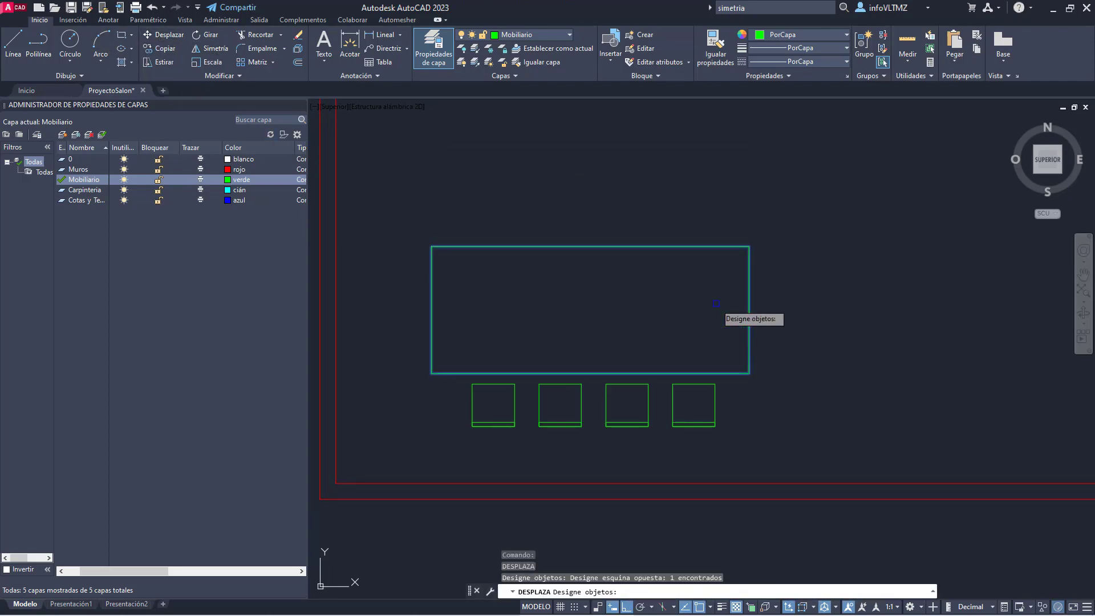
{"action": "key", "text": "Return"}
{"action": "left_click", "coordinate": [686, 315]}
{"action": "key", "text": "Escape"}
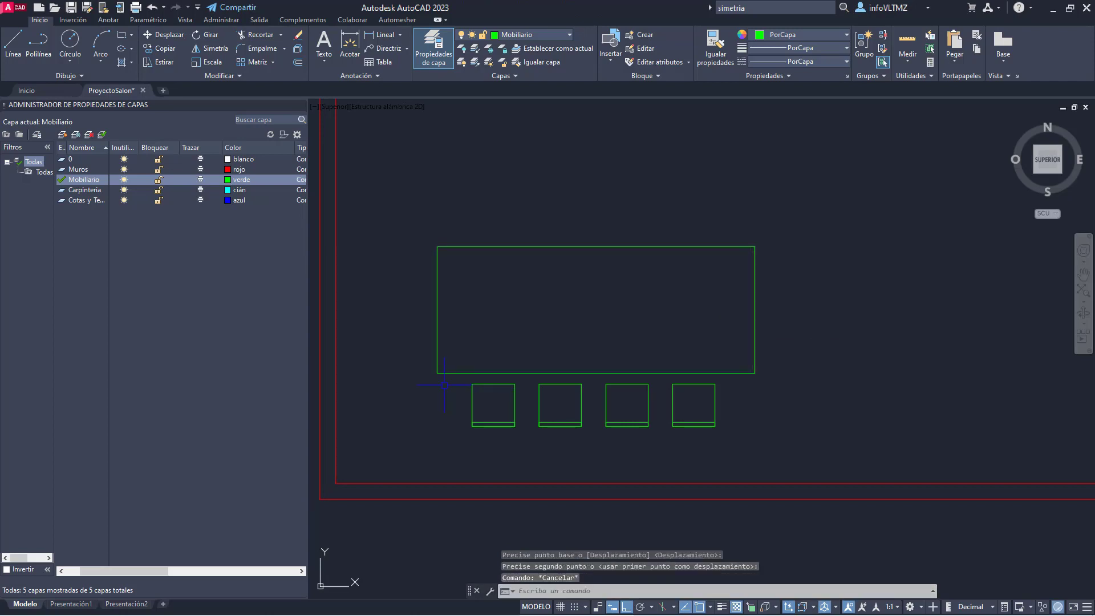
{"action": "left_click", "coordinate": [408, 351]}
{"action": "key", "text": "Escape"}
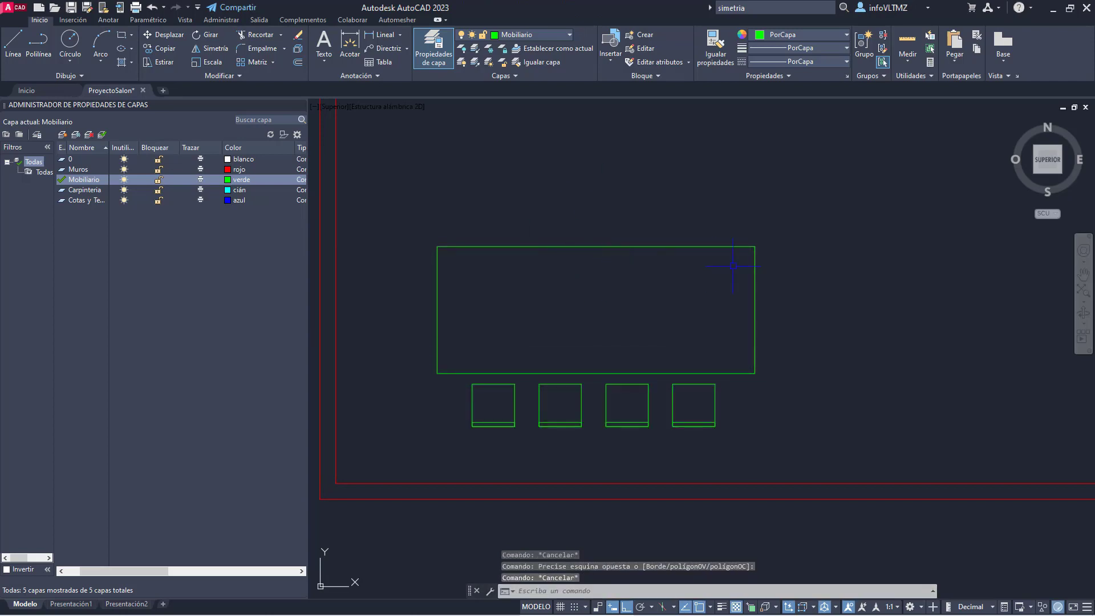
Step: Stretch the table's upper-right corner straight down so that its right side is 1 m long
{"action": "left_click", "coordinate": [754, 283]}
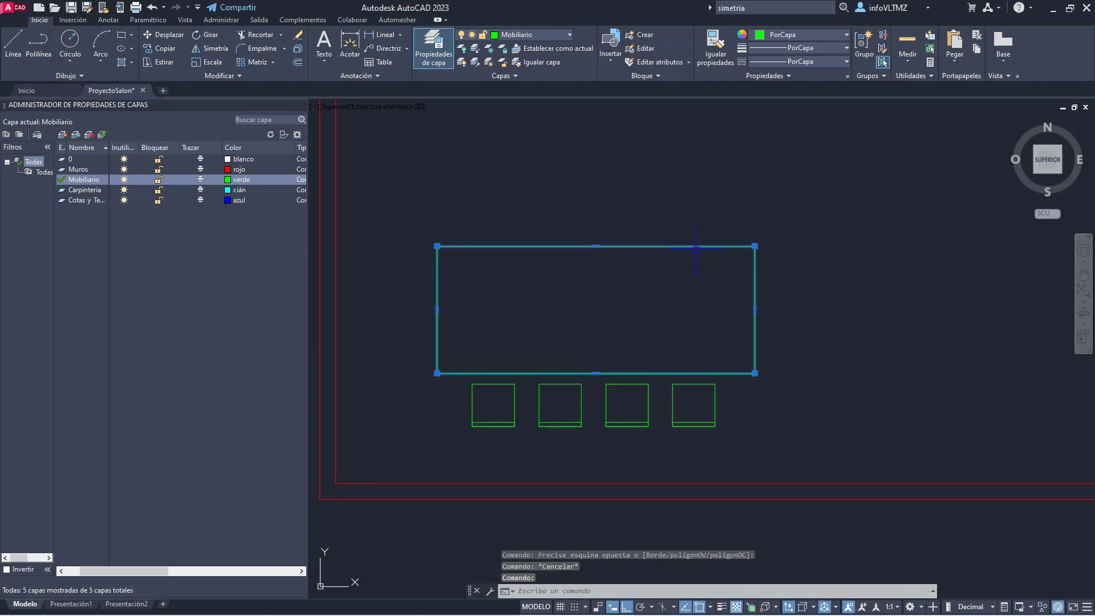
{"action": "left_click", "coordinate": [594, 246]}
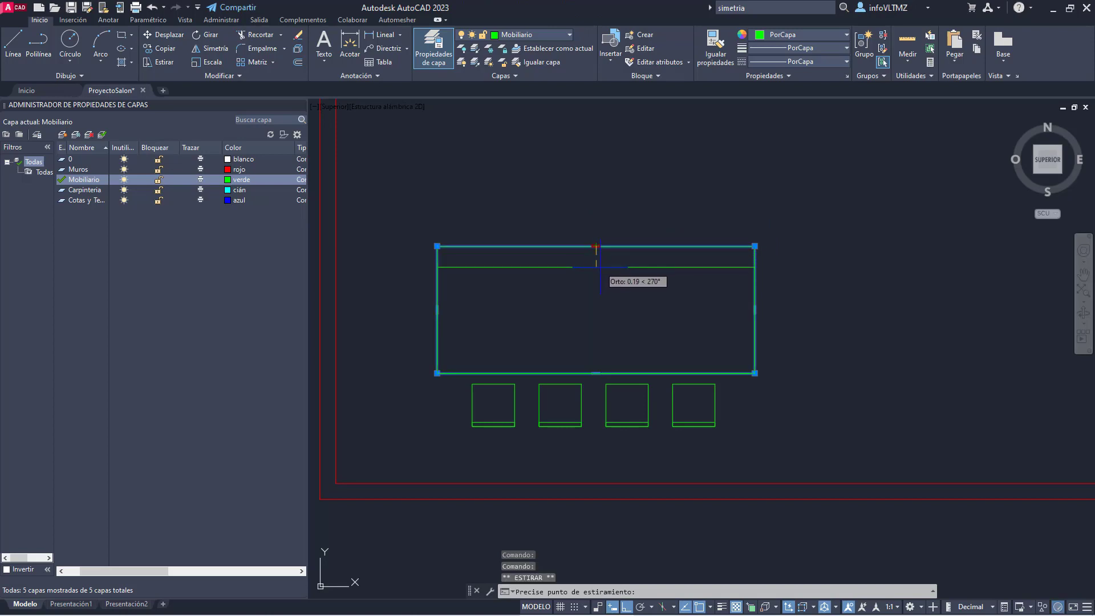
{"action": "key", "text": "Escape"}
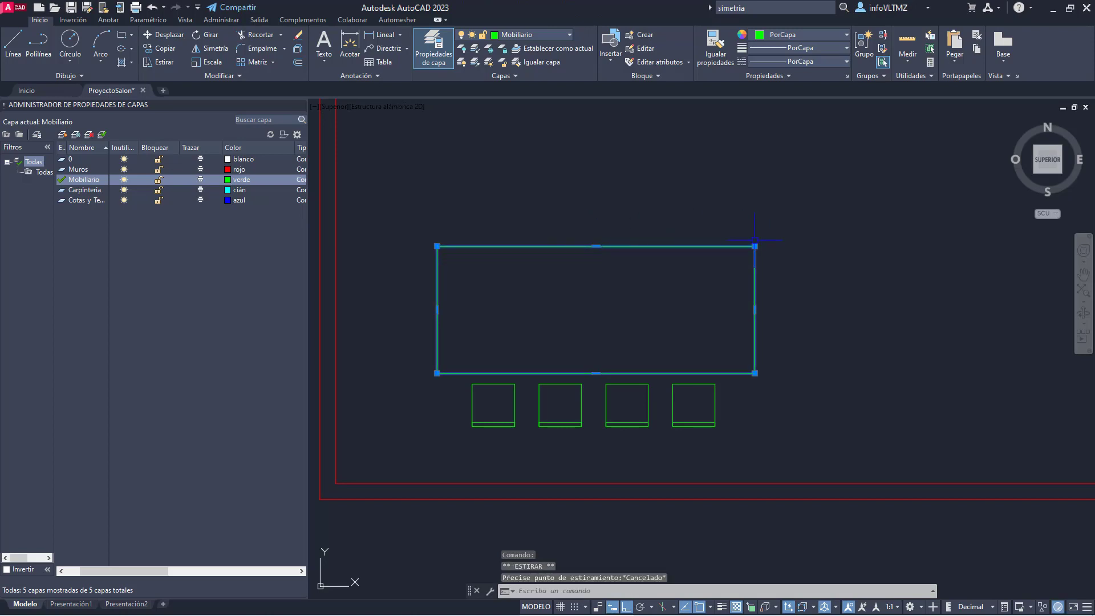
{"action": "left_click", "coordinate": [754, 246]}
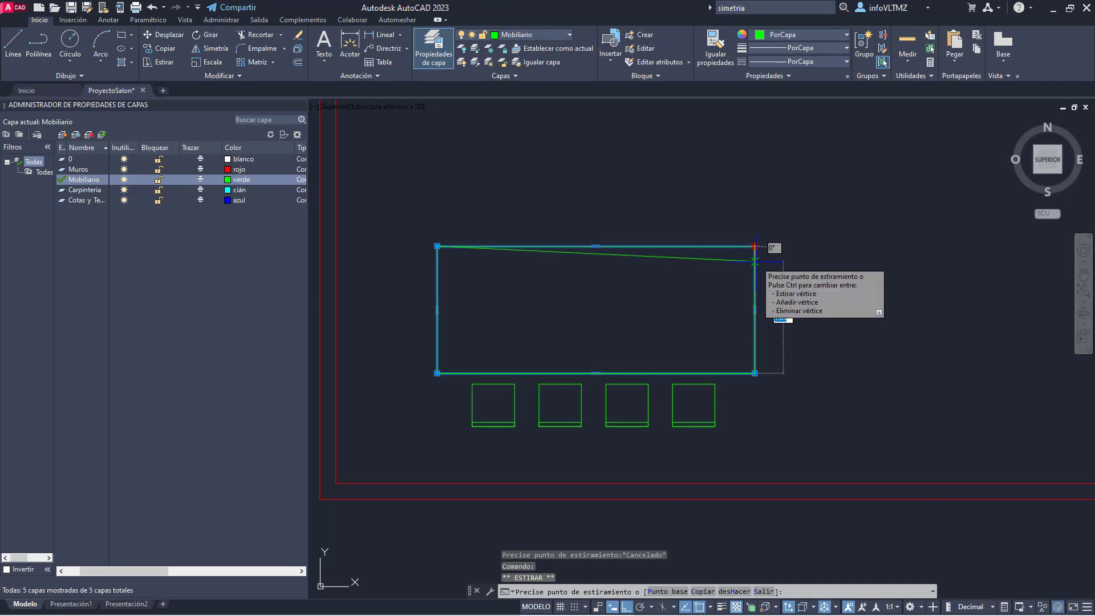
{"action": "left_click", "coordinate": [756, 264]}
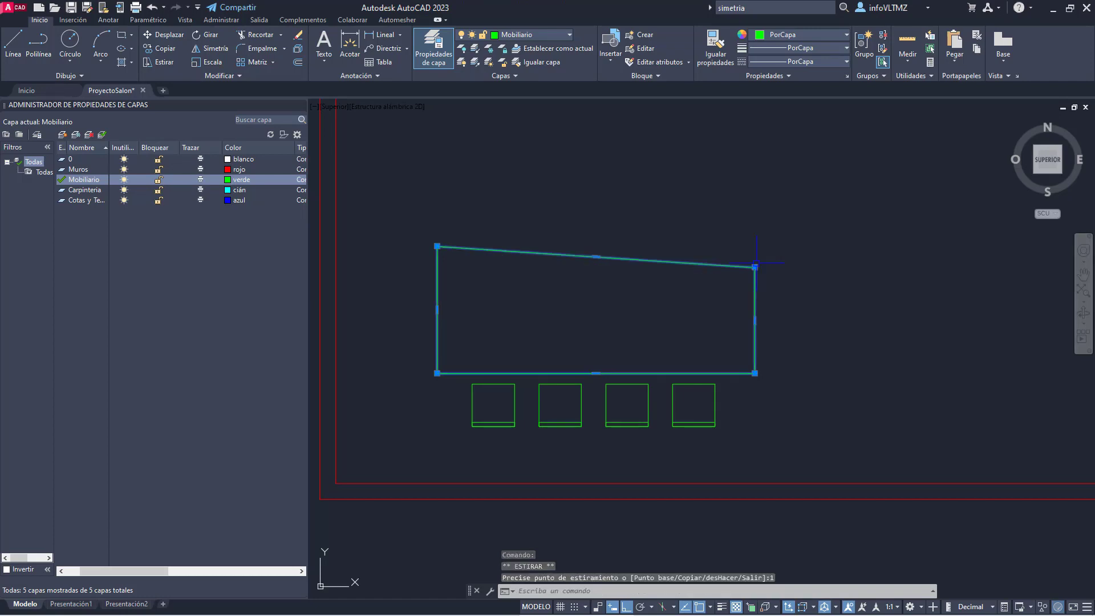
Step: Try to stretch the table's upper-left corner downward and undo the edit
{"action": "left_click", "coordinate": [436, 246]}
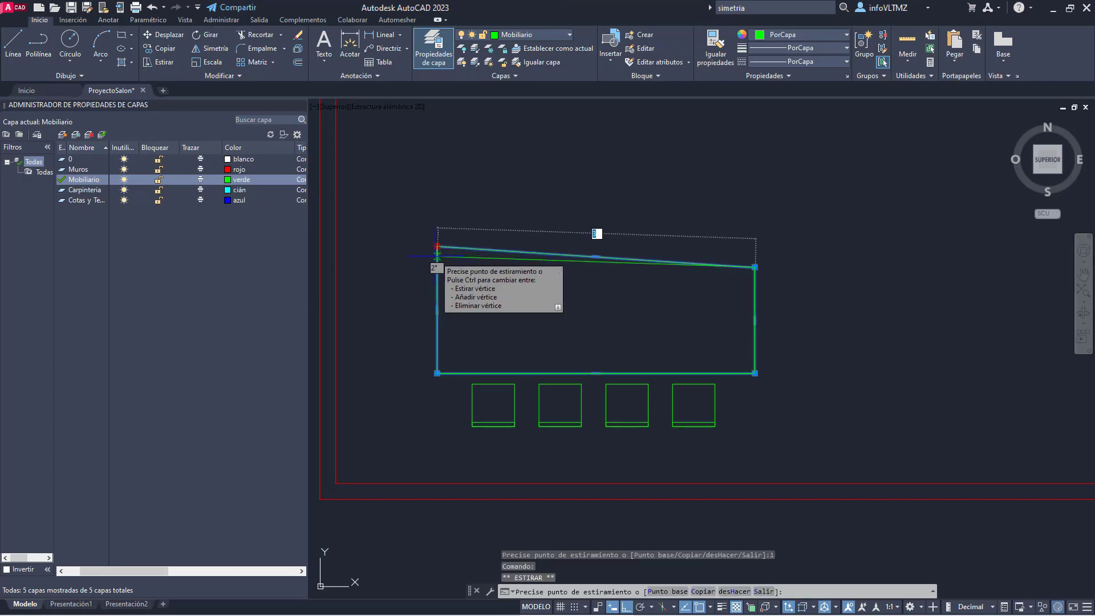
{"action": "key", "text": "Return"}
{"action": "key", "text": "ctrl+z"}
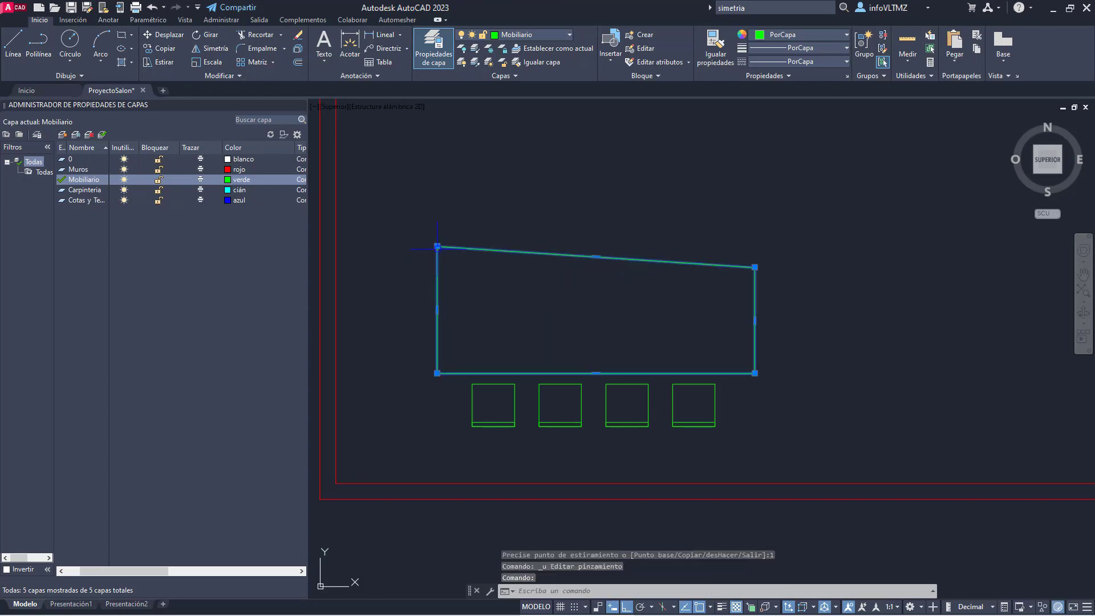
Step: Stretch the table's upper-left corner straight down so that its left side is 1 m long, level with the right corner
{"action": "left_click", "coordinate": [437, 247]}
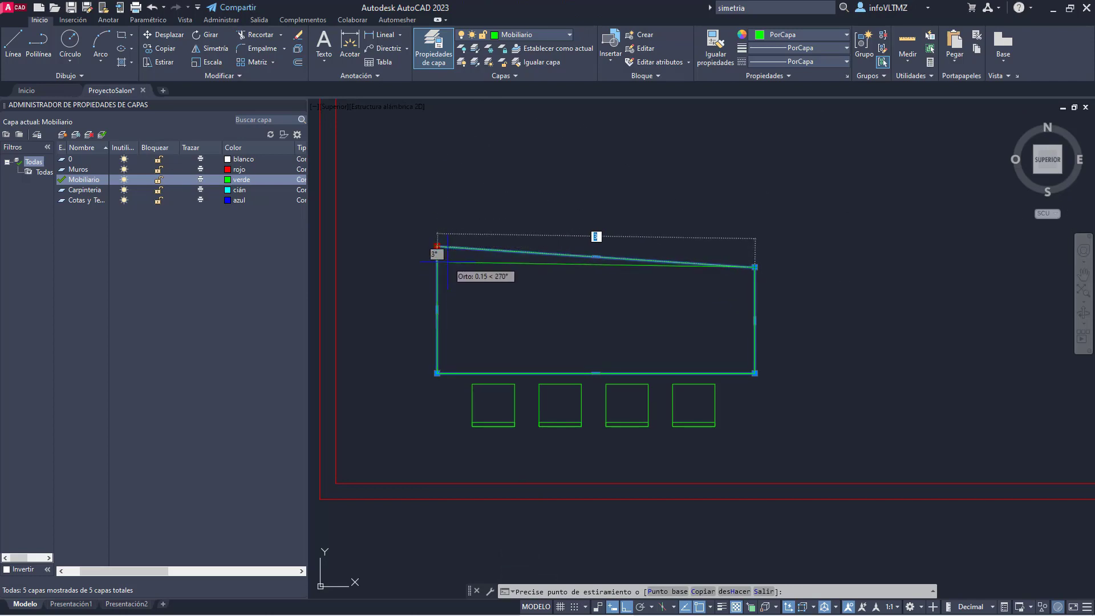
{"action": "key", "text": "Escape"}
{"action": "key", "text": "Escape"}
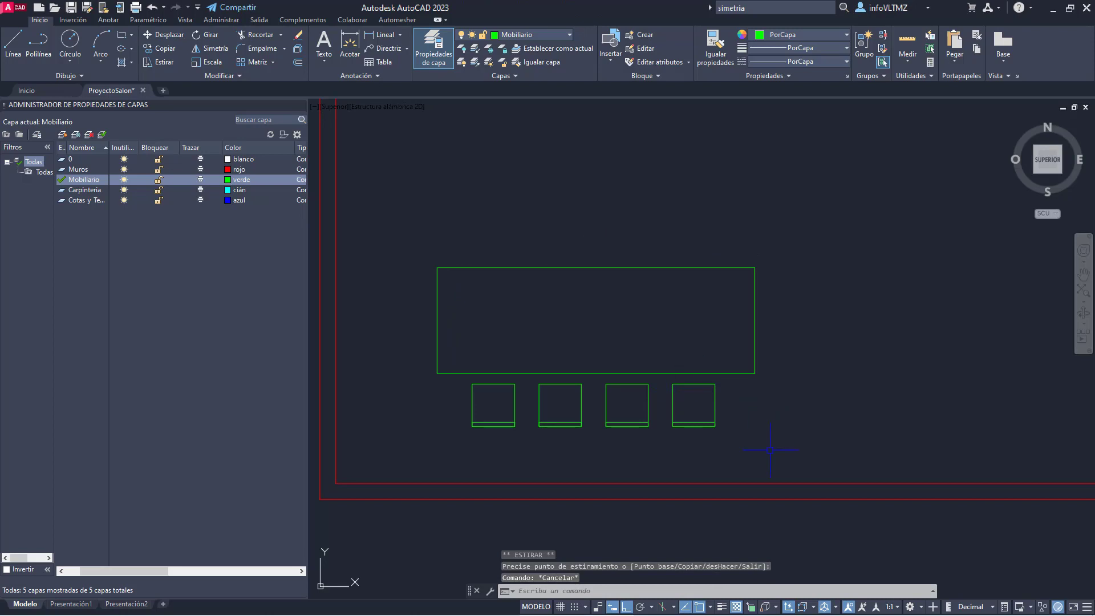
Step: Mirror the four chairs across the table's horizontal centre line, using orthogonal mode and keeping the originals
{"action": "scroll", "coordinate": [530, 382], "scroll_direction": "down", "scroll_amount": 3}
{"action": "scroll", "coordinate": [393, 376], "scroll_direction": "up", "scroll_amount": 3}
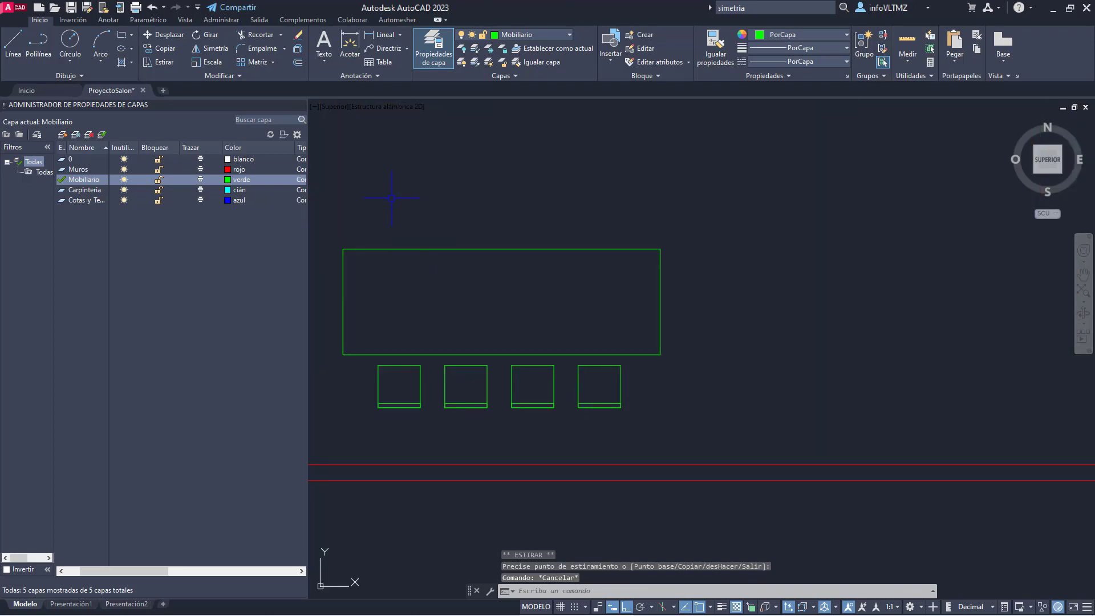
{"action": "middle_click_drag", "start_coordinate": [594, 303], "coordinate": [692, 315]}
{"action": "left_click", "coordinate": [817, 457]}
{"action": "left_click", "coordinate": [467, 377]}
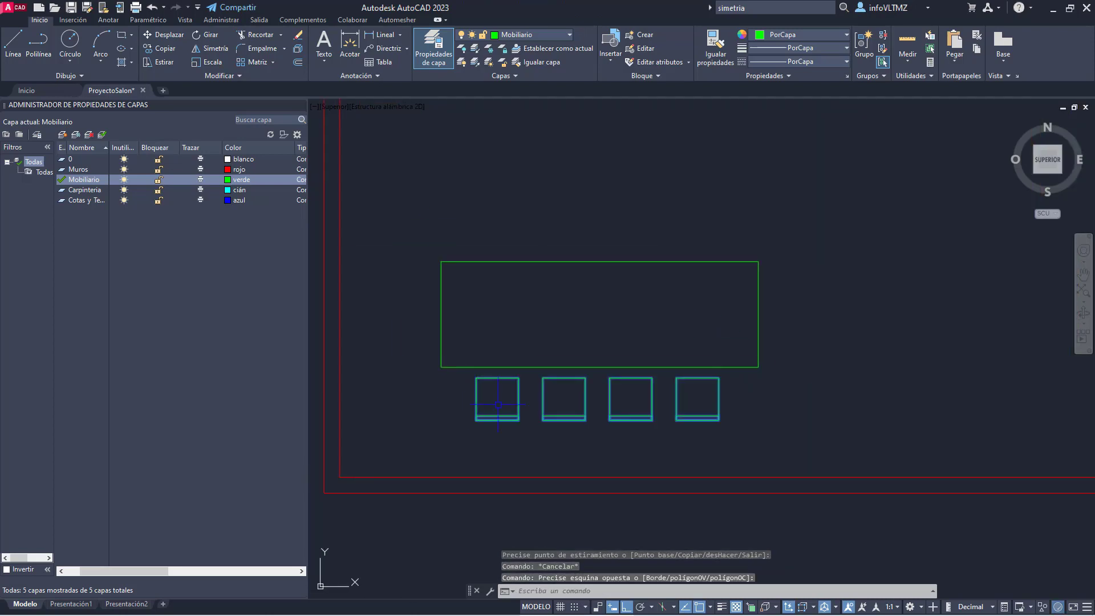
{"action": "left_click", "coordinate": [206, 47]}
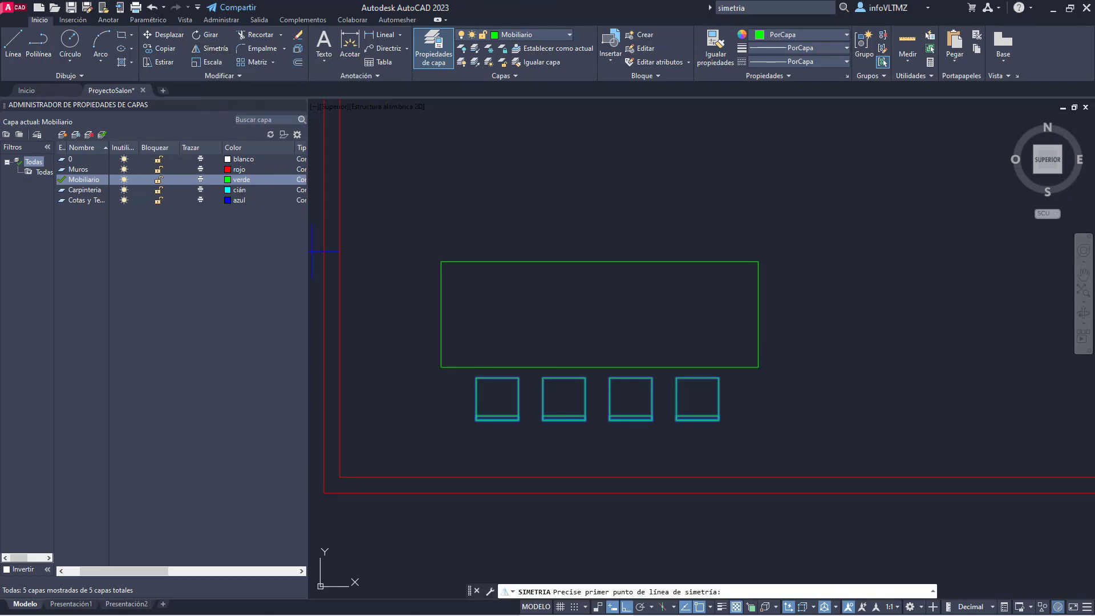
{"action": "left_click", "coordinate": [440, 314]}
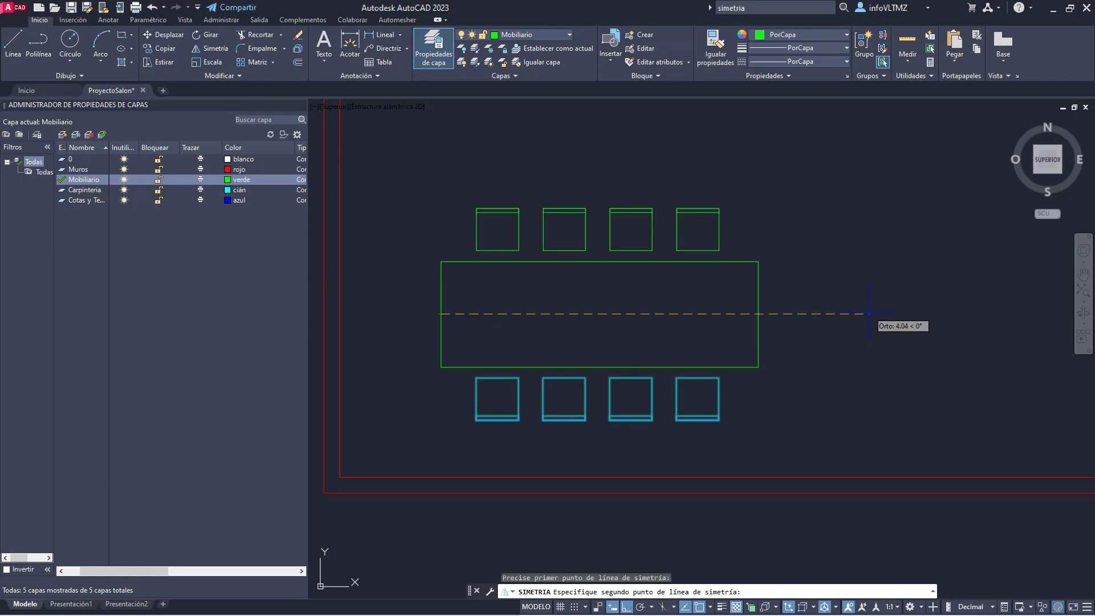
{"action": "left_click", "coordinate": [626, 608]}
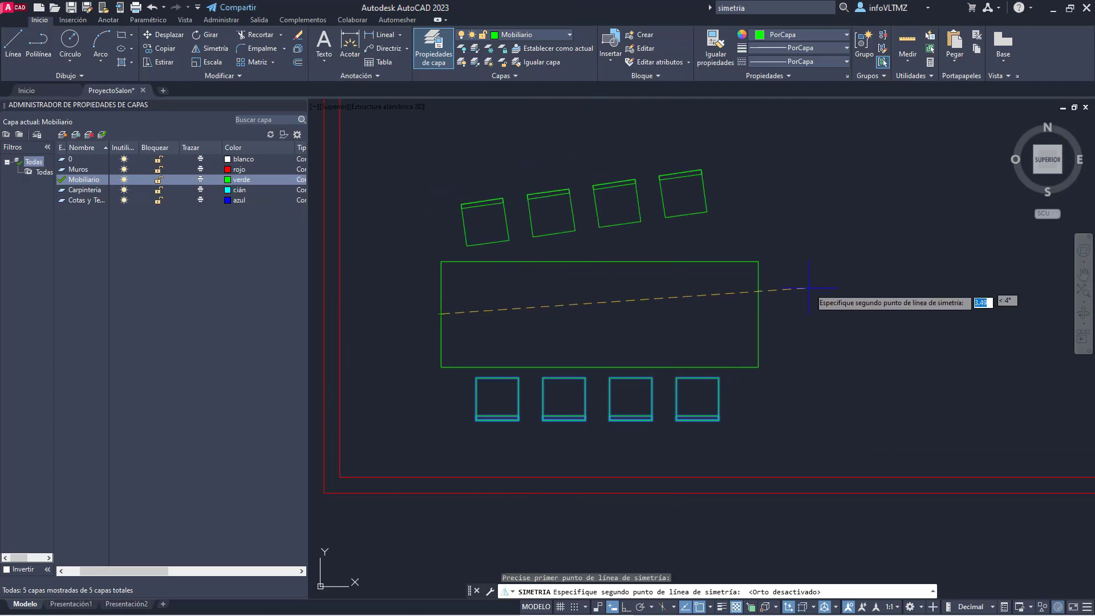
{"action": "left_click", "coordinate": [627, 608]}
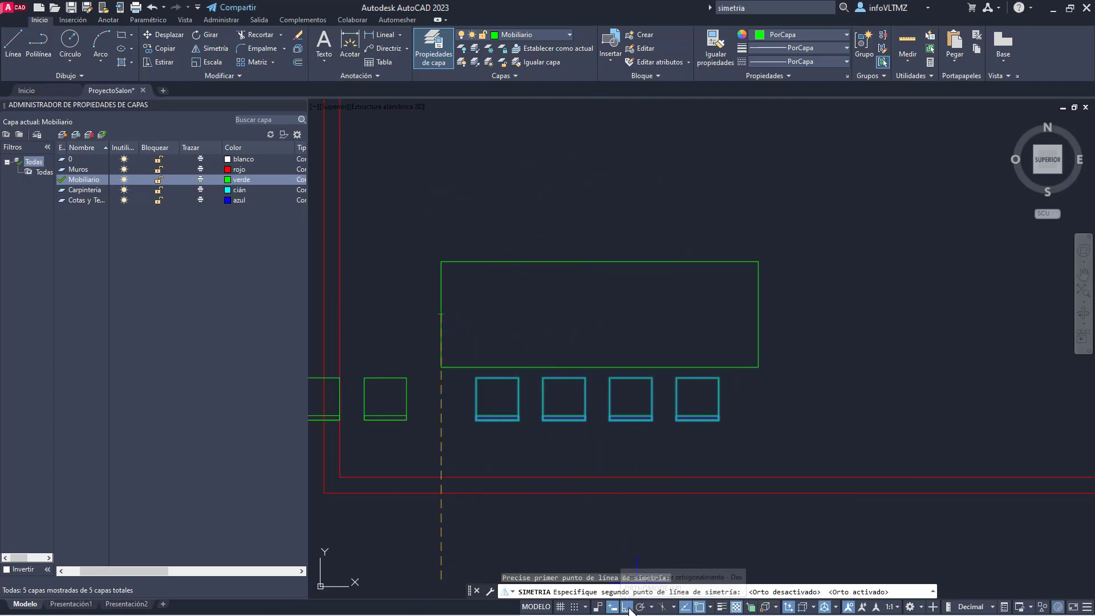
{"action": "left_click", "coordinate": [803, 313]}
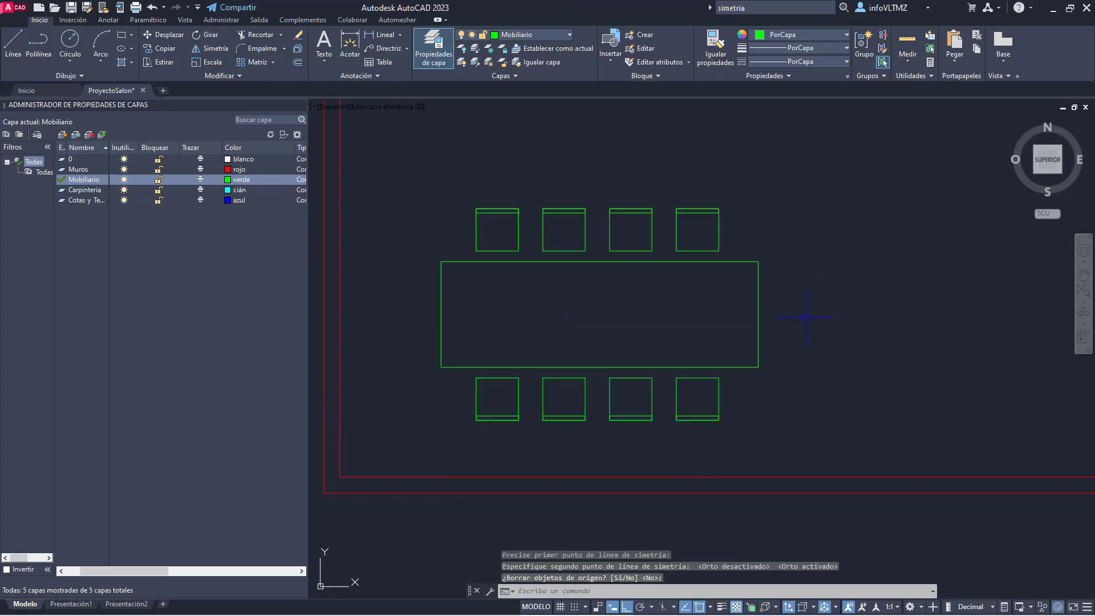
{"action": "key", "text": "Return"}
Step: Move the table and its eight chairs together horizontally to the right, close to the middle of the room
{"action": "scroll", "coordinate": [663, 338], "scroll_direction": "down", "scroll_amount": 4}
{"action": "middle_click_drag", "start_coordinate": [663, 338], "coordinate": [632, 350]}
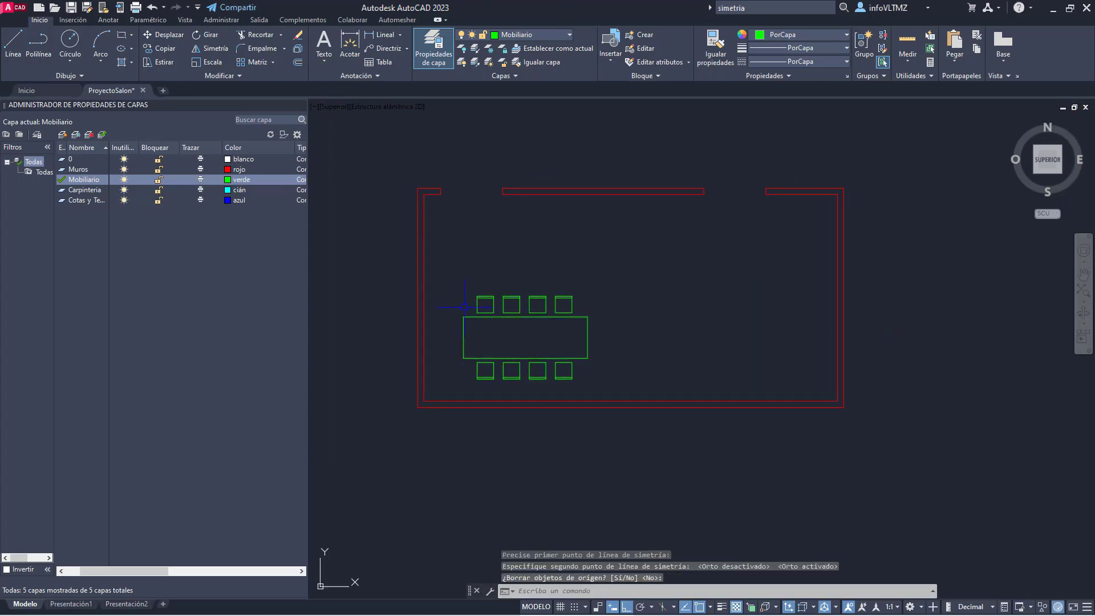
{"action": "scroll", "coordinate": [465, 307], "scroll_direction": "up", "scroll_amount": 2}
{"action": "left_click", "coordinate": [417, 242]}
{"action": "left_click", "coordinate": [683, 434]}
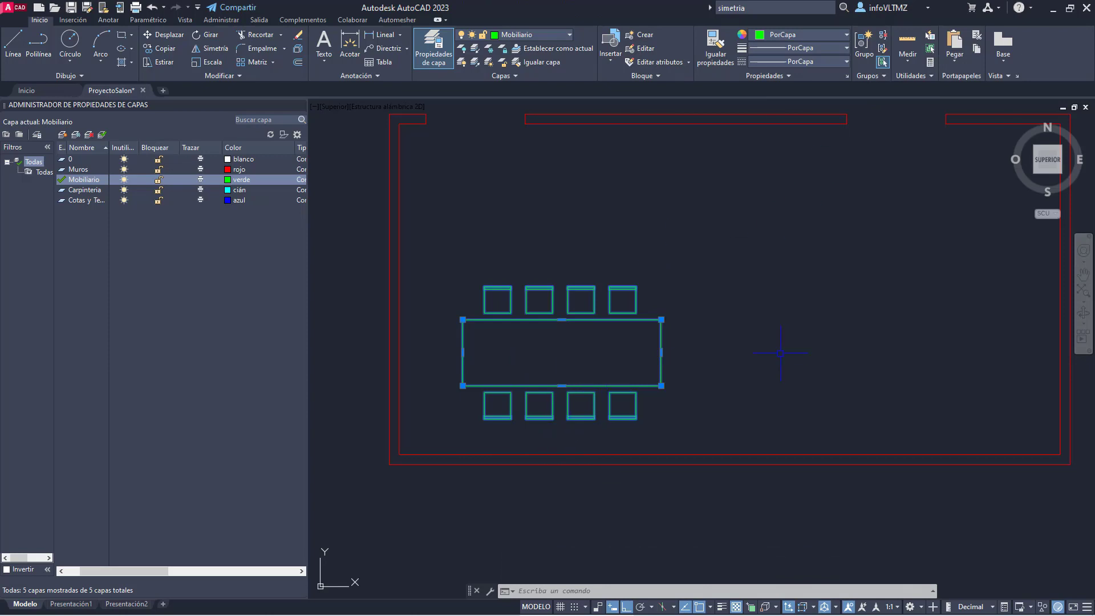
{"action": "middle_click_drag", "start_coordinate": [774, 353], "coordinate": [678, 382]}
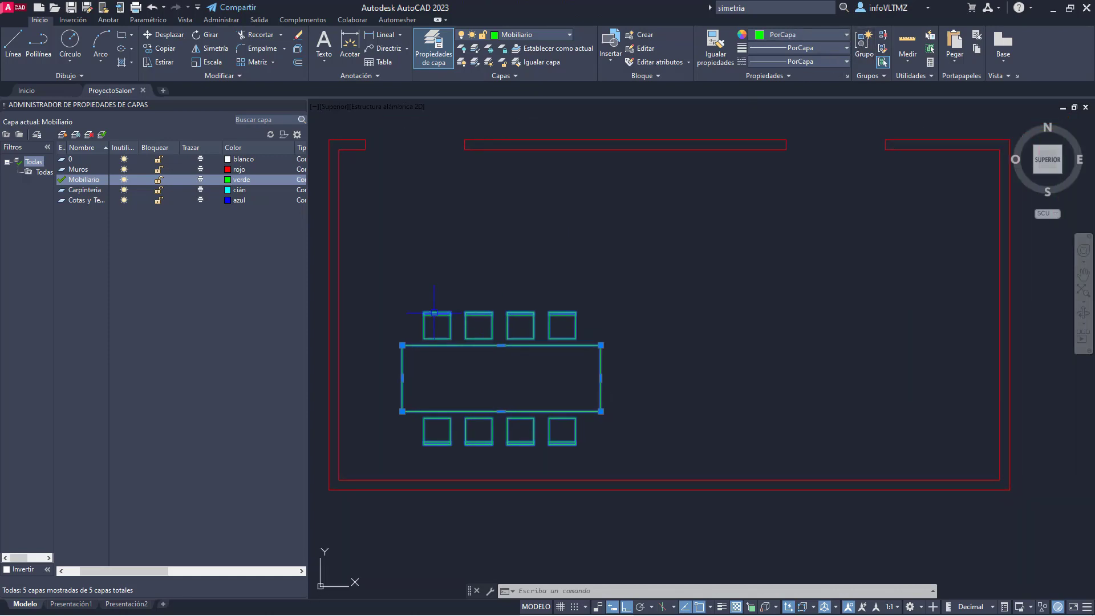
{"action": "left_click", "coordinate": [169, 36]}
{"action": "scroll", "coordinate": [443, 360], "scroll_direction": "down", "scroll_amount": 2}
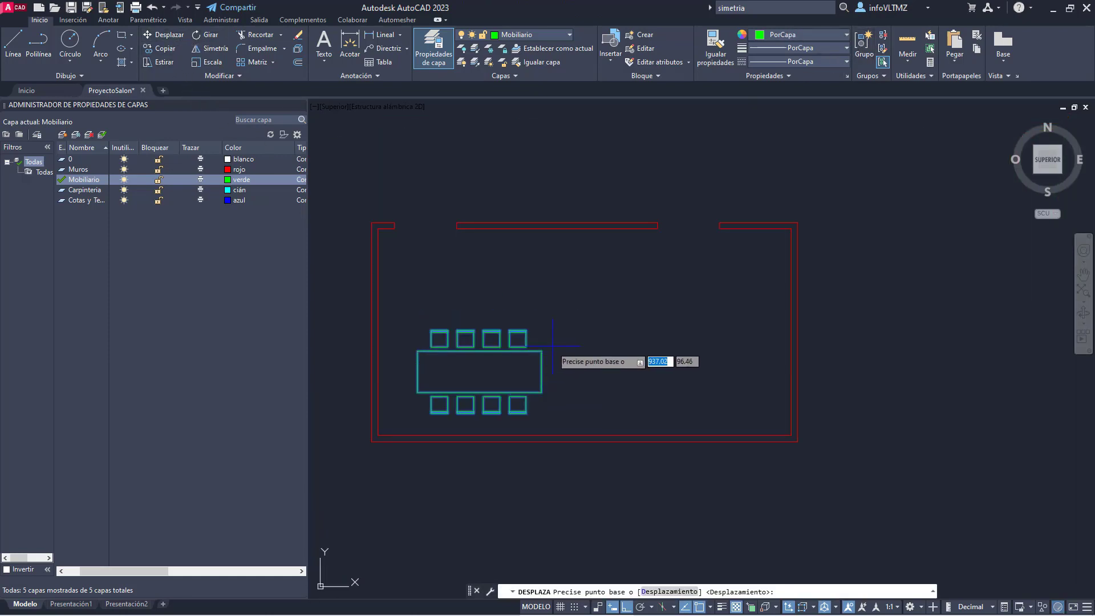
{"action": "left_click", "coordinate": [552, 345]}
{"action": "left_click", "coordinate": [643, 348]}
{"action": "key", "text": "Escape"}
Step: Open the Silla block definition for editing from the first chair of the upper row
{"action": "scroll", "coordinate": [571, 406], "scroll_direction": "up", "scroll_amount": 2}
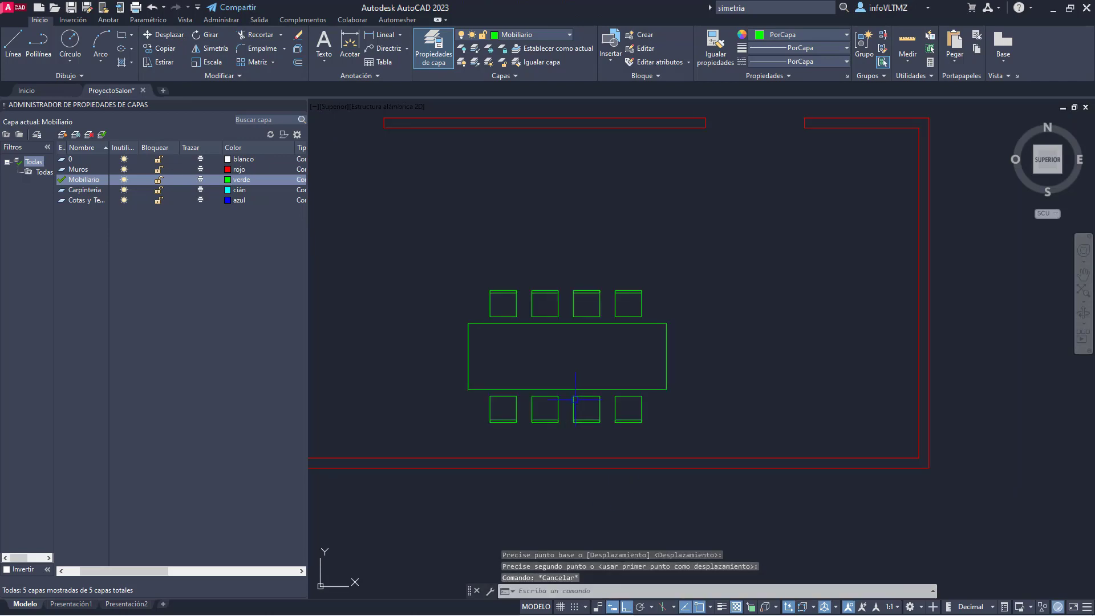
{"action": "scroll", "coordinate": [518, 325], "scroll_direction": "up", "scroll_amount": 4}
{"action": "left_click", "coordinate": [515, 249]}
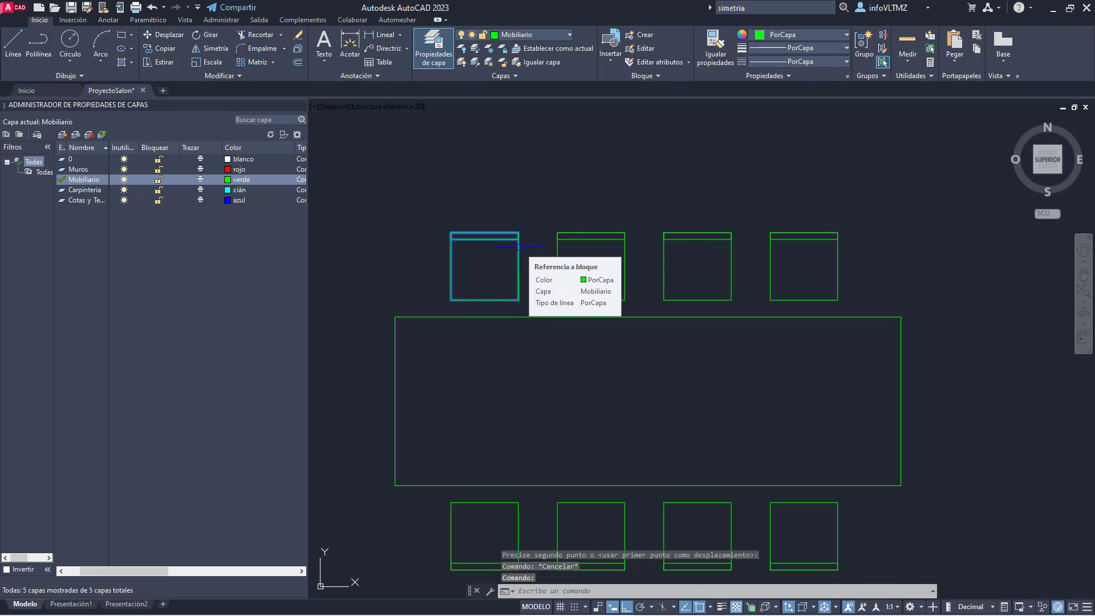
{"action": "double_click", "coordinate": [519, 247]}
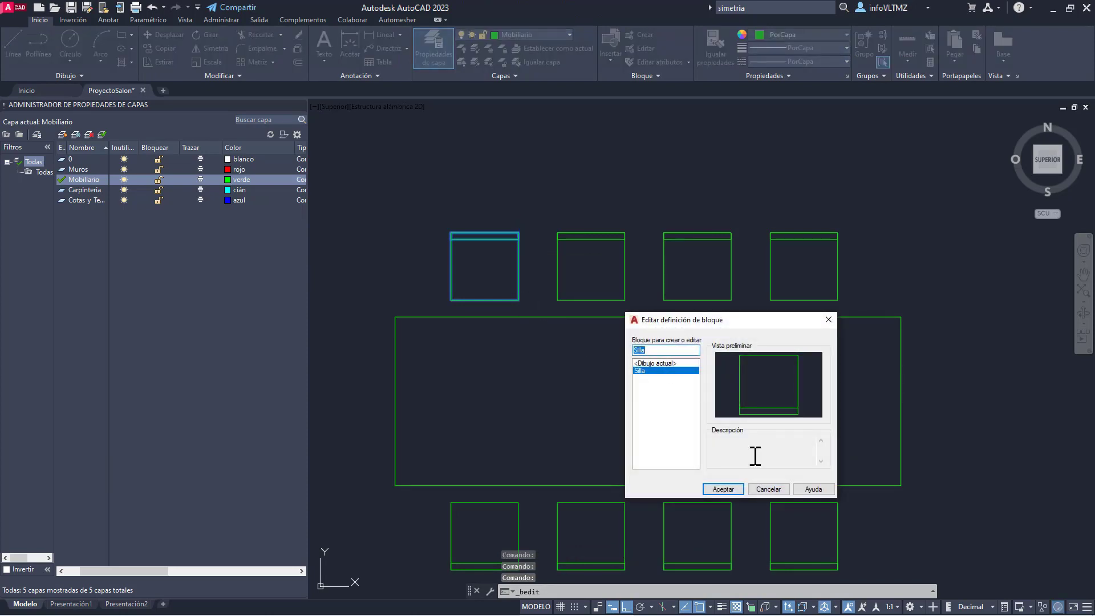
{"action": "left_click", "coordinate": [739, 486]}
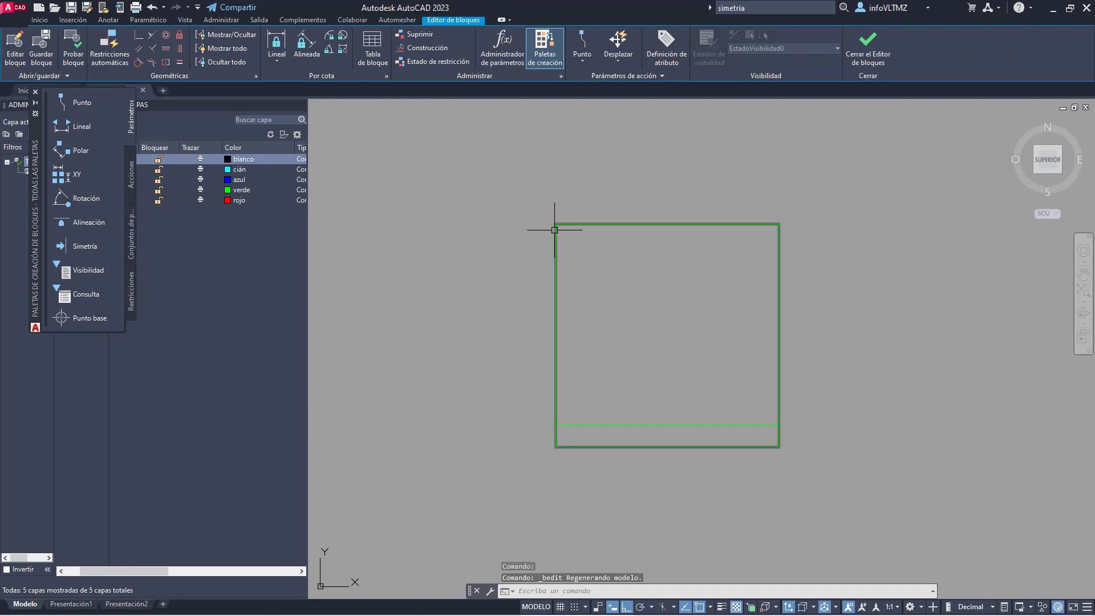
{"action": "left_click", "coordinate": [479, 169]}
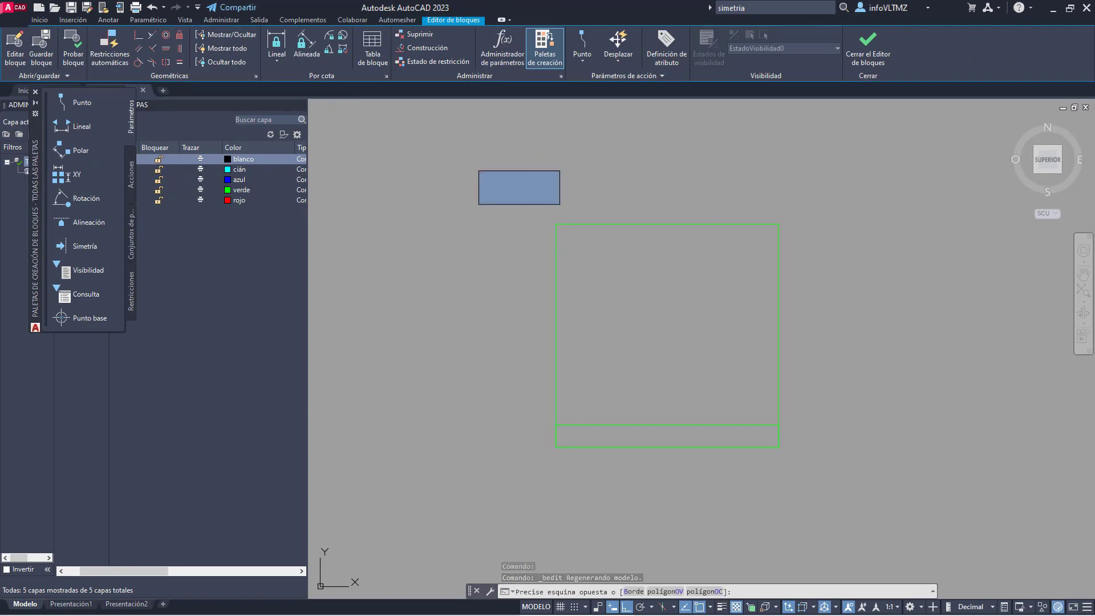
{"action": "left_click", "coordinate": [798, 473]}
{"action": "key", "text": "Escape"}
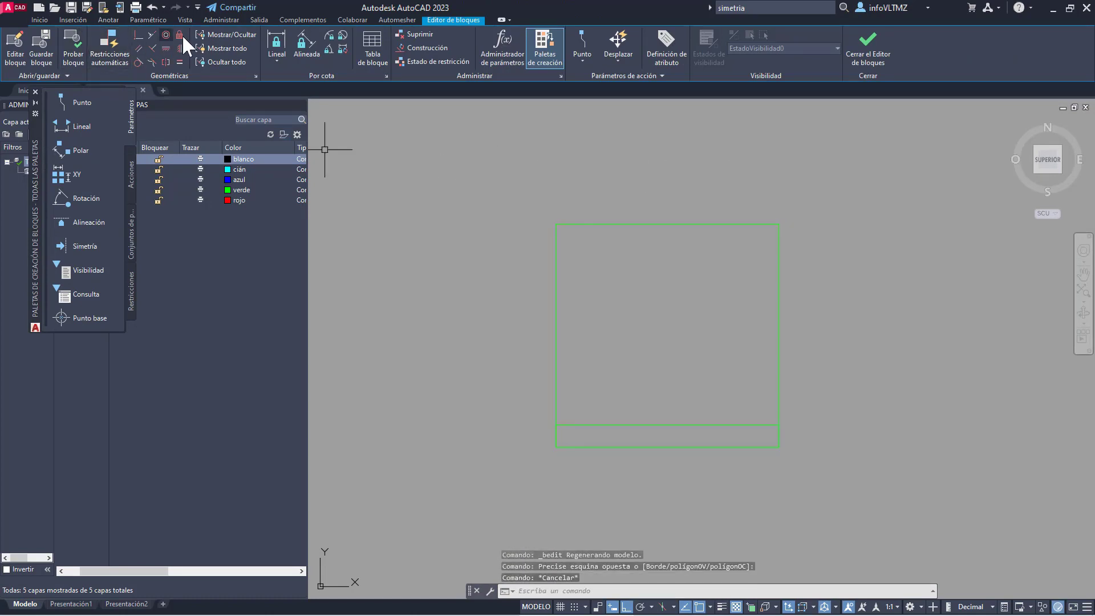
Step: Draw a three-point arc that starts at the seat's upper-left corner, passes through its upper-right corner and ends below the seat on the right
{"action": "left_click", "coordinate": [41, 20]}
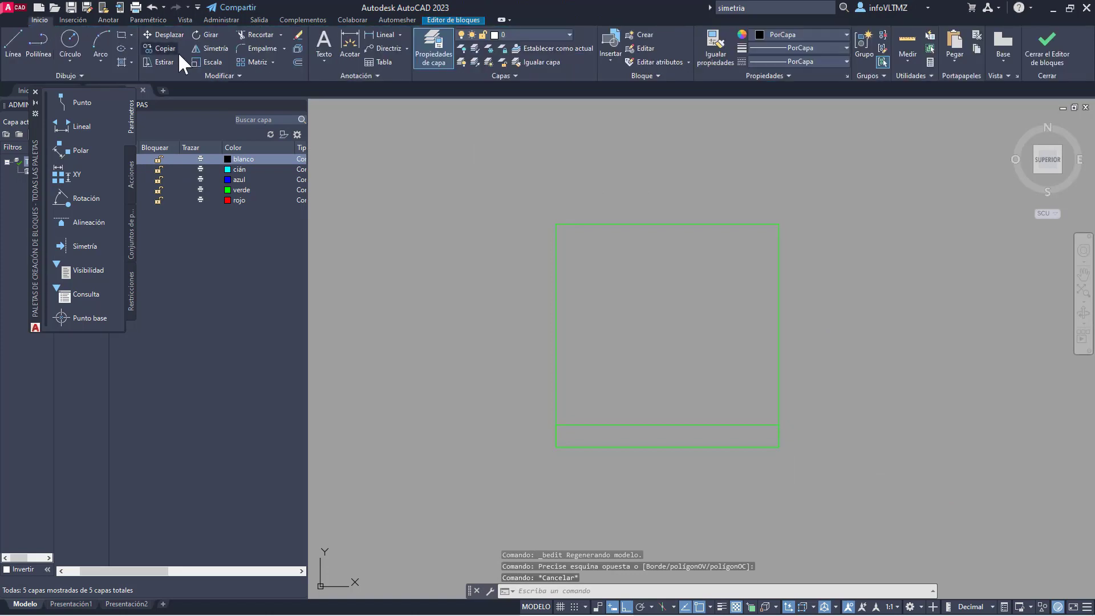
{"action": "left_click", "coordinate": [94, 41]}
{"action": "left_click", "coordinate": [556, 224]}
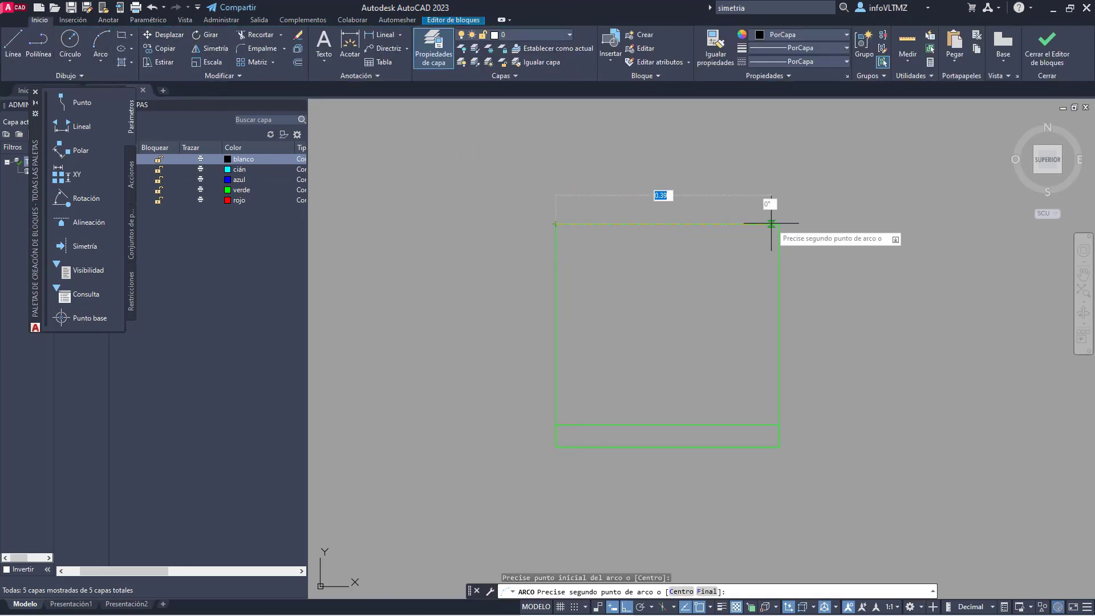
{"action": "left_click", "coordinate": [777, 224]}
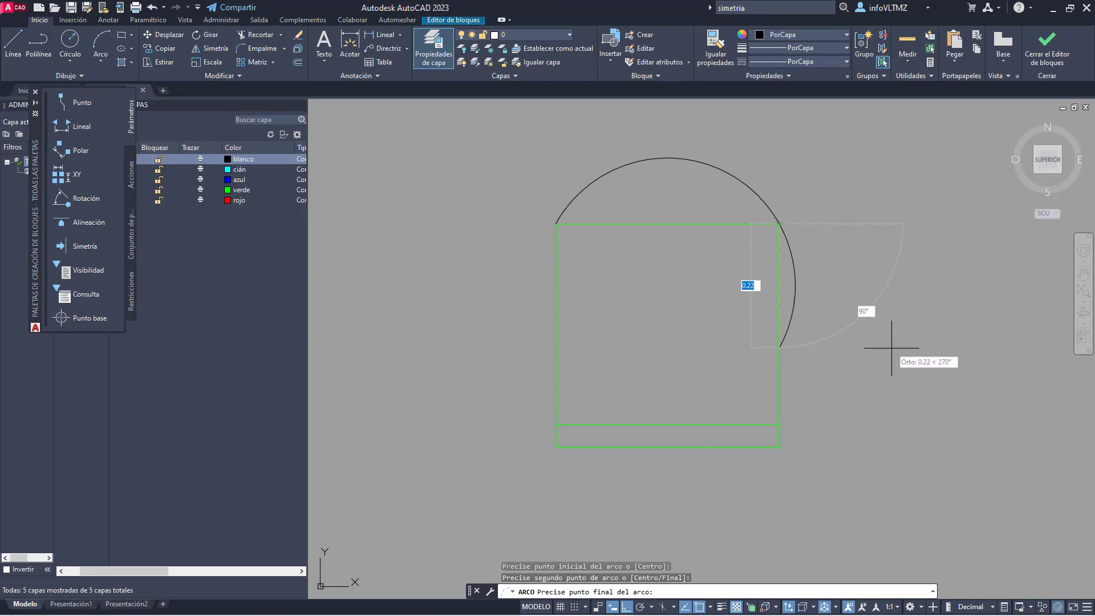
{"action": "key", "text": "Escape"}
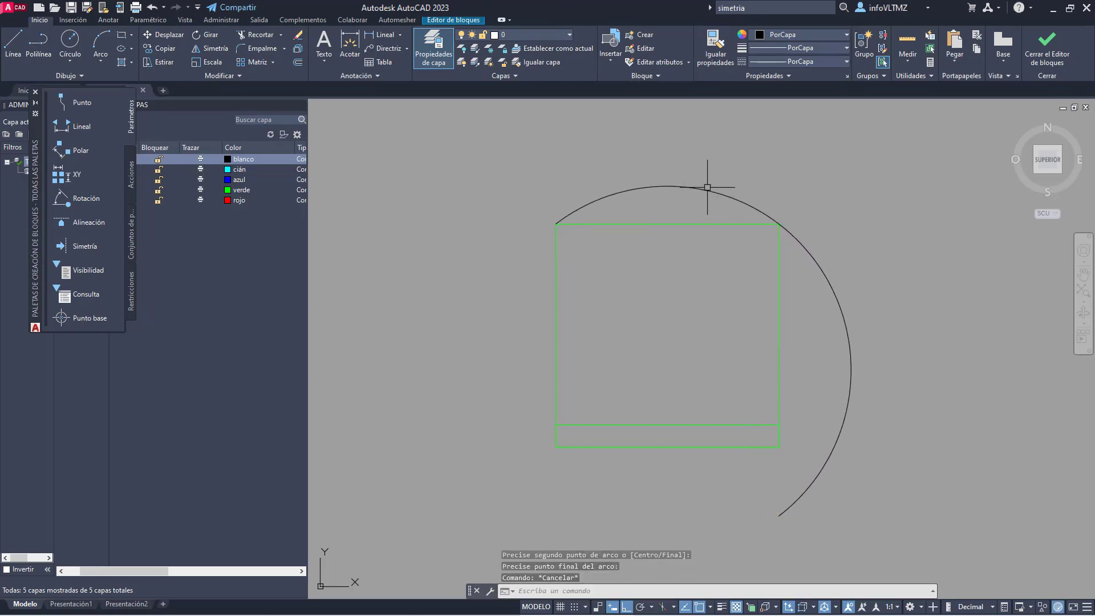
Step: Trim away the seat's straight upper edge and the part of the arc beyond its upper-right corner
{"action": "left_click", "coordinate": [644, 223]}
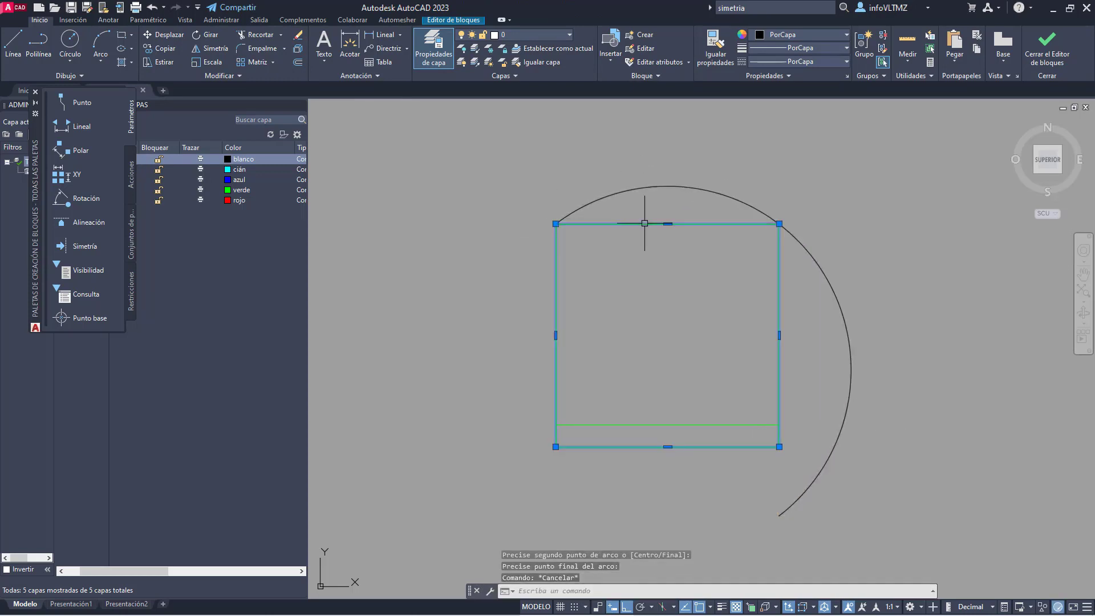
{"action": "left_click", "coordinate": [645, 187]}
{"action": "key", "text": "Escape"}
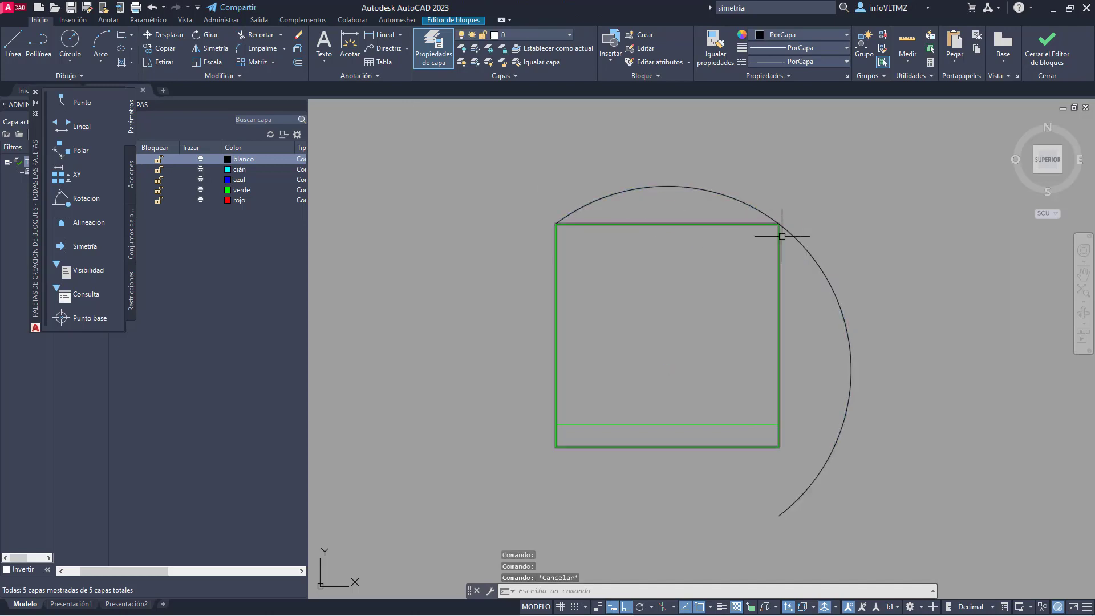
{"action": "left_click", "coordinate": [254, 34]}
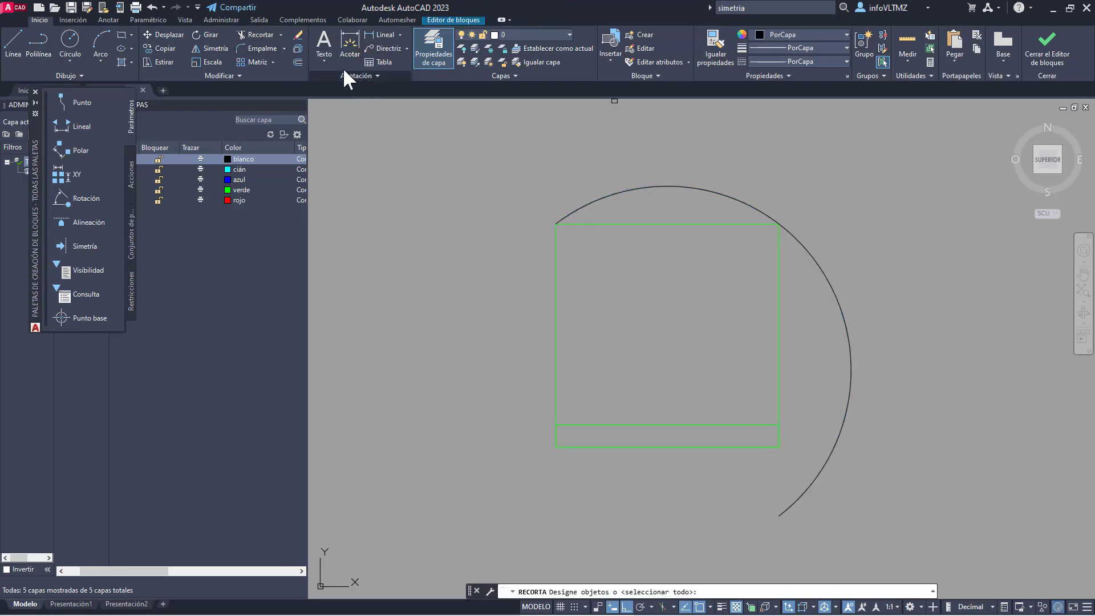
{"action": "left_click", "coordinate": [897, 317]}
{"action": "left_click", "coordinate": [680, 179]}
{"action": "key", "text": "Return"}
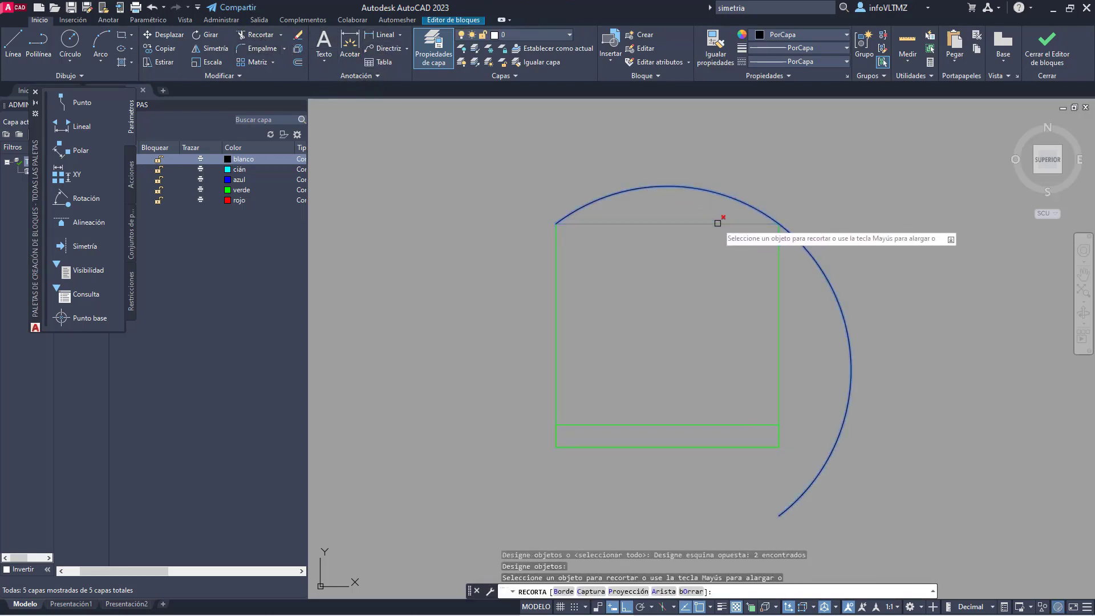
{"action": "left_click", "coordinate": [798, 243]}
{"action": "key", "text": "Escape"}
{"action": "scroll", "coordinate": [756, 251], "scroll_direction": "down", "scroll_amount": 2}
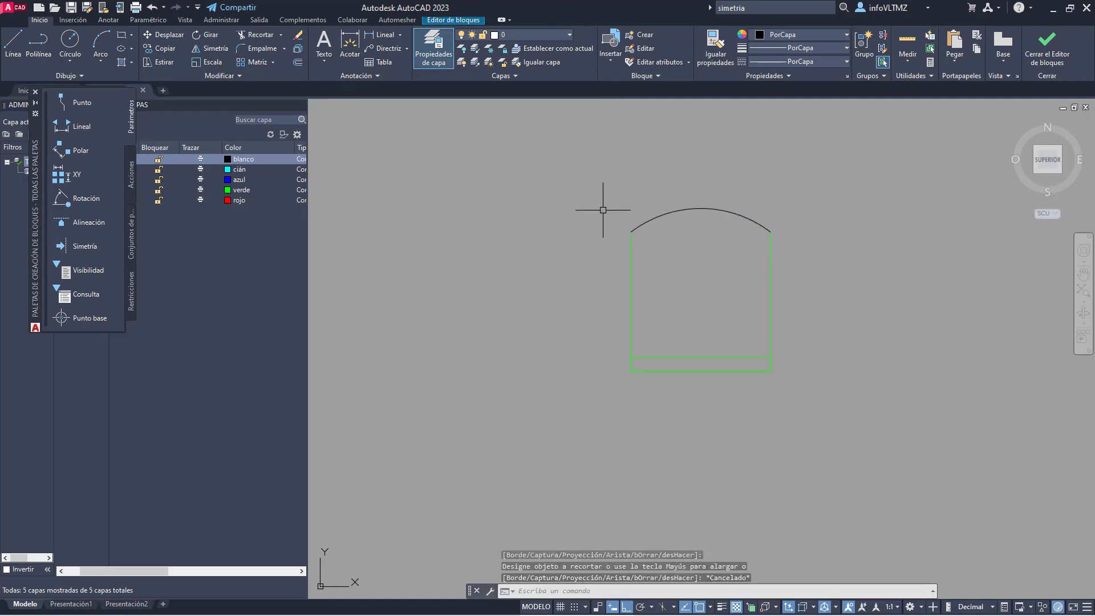
Step: Match the arc's properties to those of the green seat outline
{"action": "scroll", "coordinate": [755, 282], "scroll_direction": "up", "scroll_amount": 2}
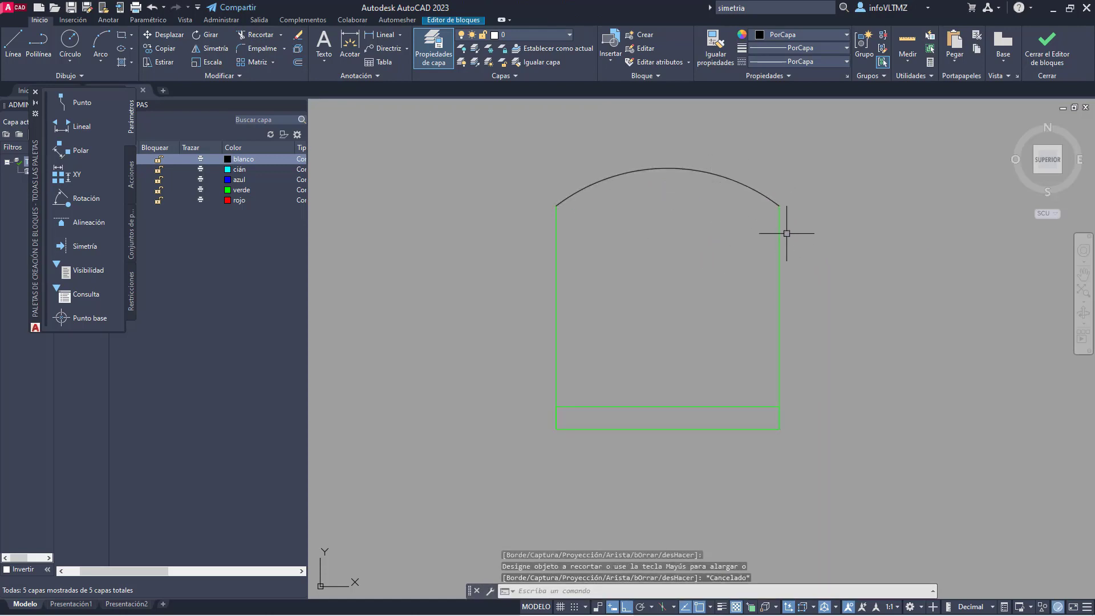
{"action": "left_click", "coordinate": [774, 196]}
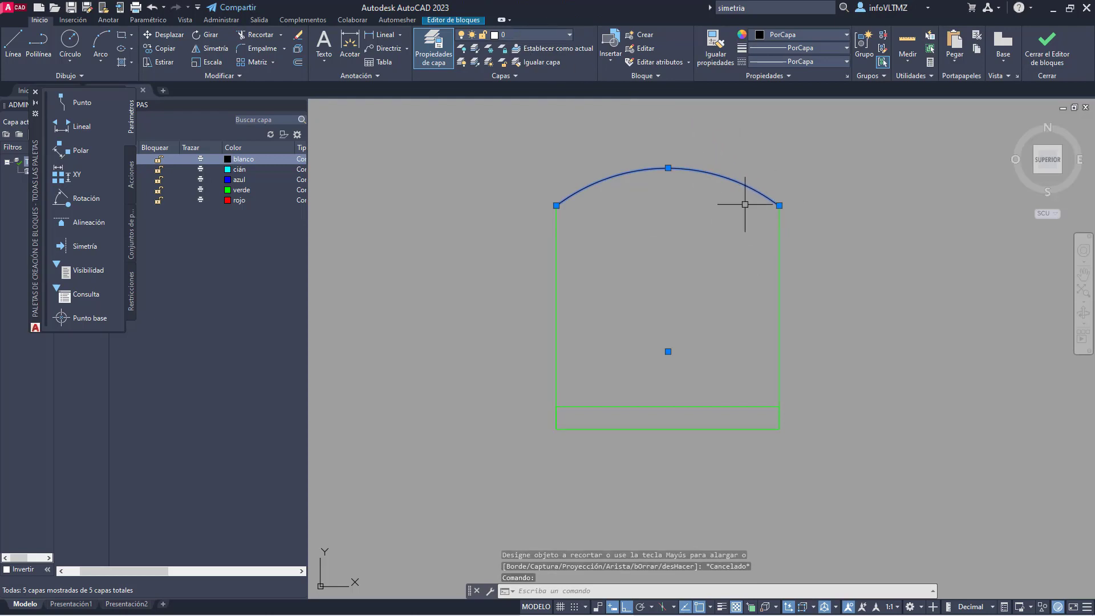
{"action": "key", "text": "Escape"}
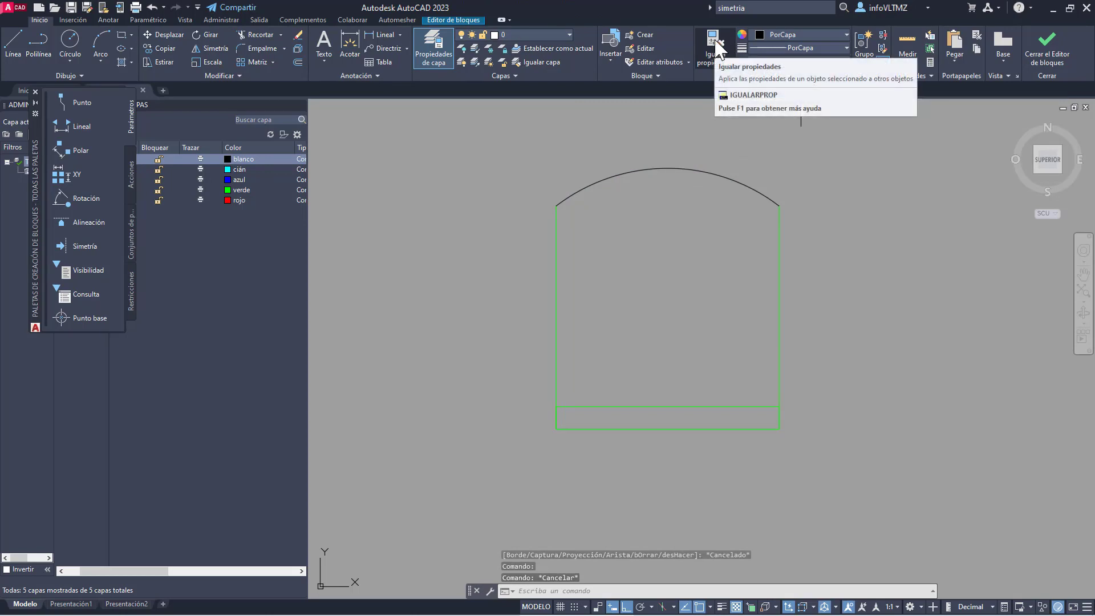
{"action": "left_click", "coordinate": [710, 50]}
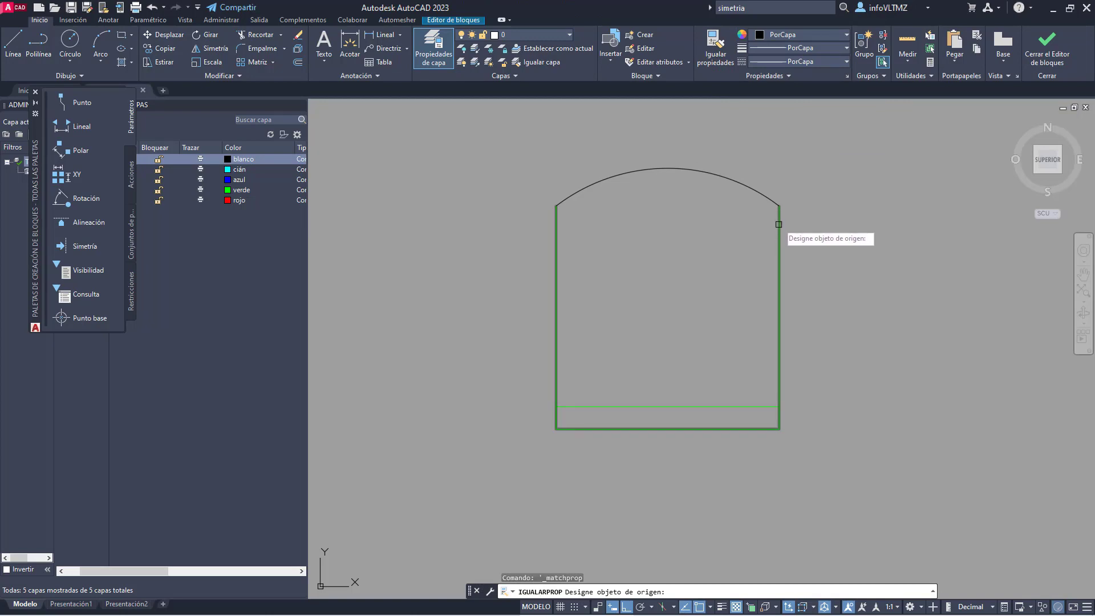
{"action": "left_click", "coordinate": [779, 245]}
{"action": "left_click", "coordinate": [761, 197]}
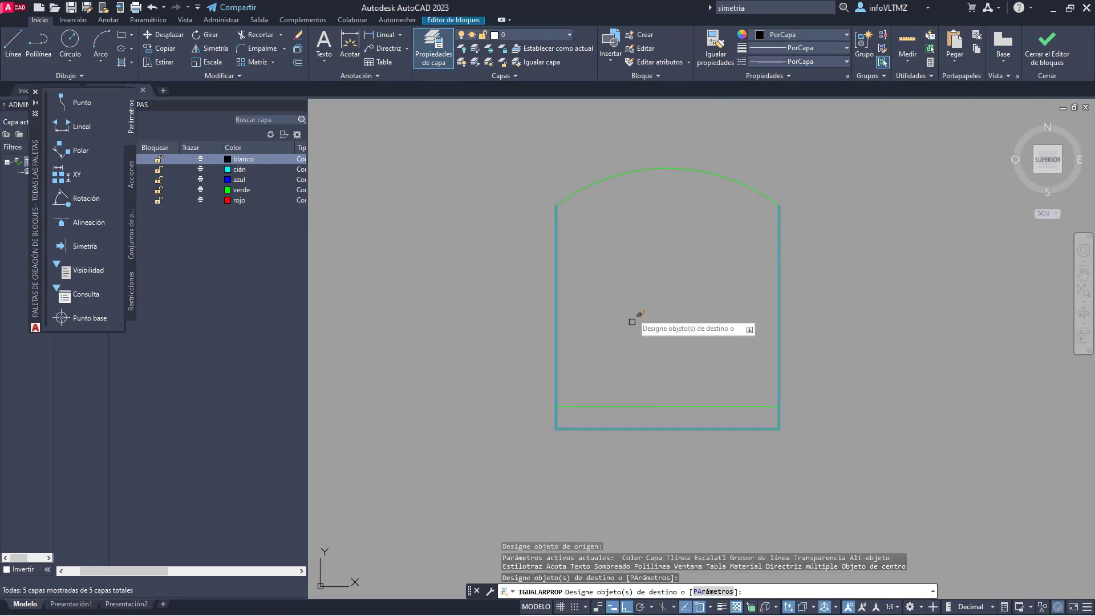
{"action": "key", "text": "Escape"}
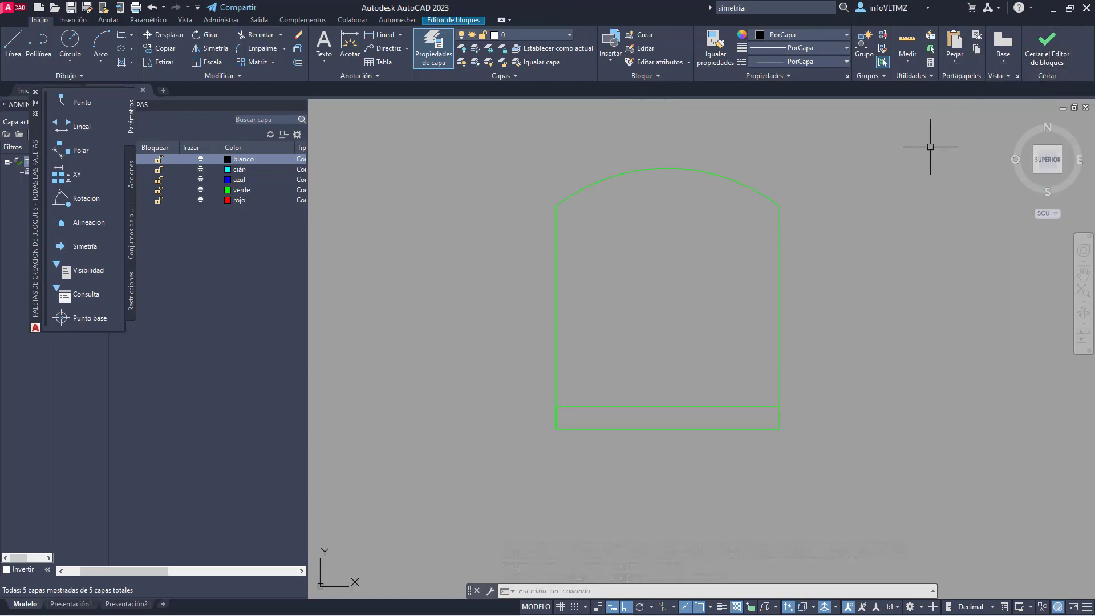
Step: Close the block editor and save the changes to Silla
{"action": "left_click", "coordinate": [1047, 43]}
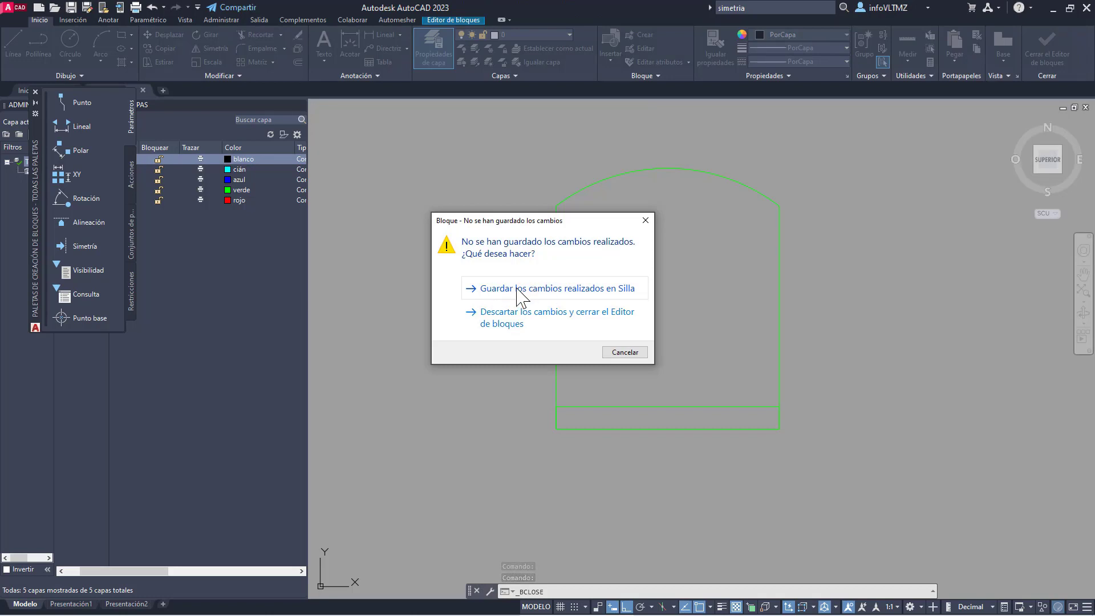
{"action": "left_click", "coordinate": [517, 289]}
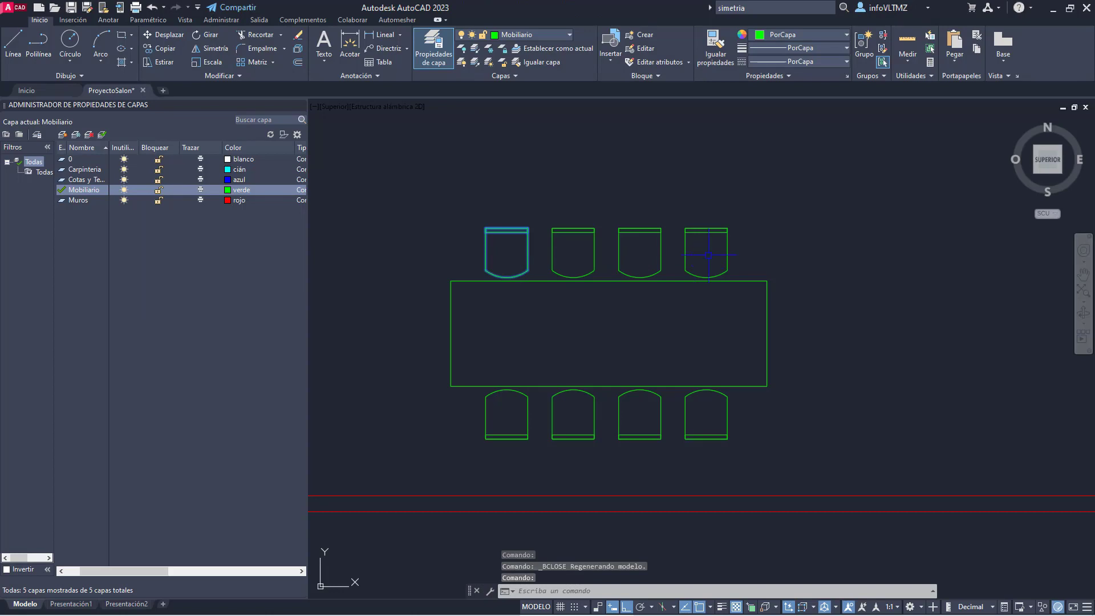
{"action": "key", "text": "Escape"}
{"action": "middle_click_drag", "start_coordinate": [912, 240], "coordinate": [856, 239]}
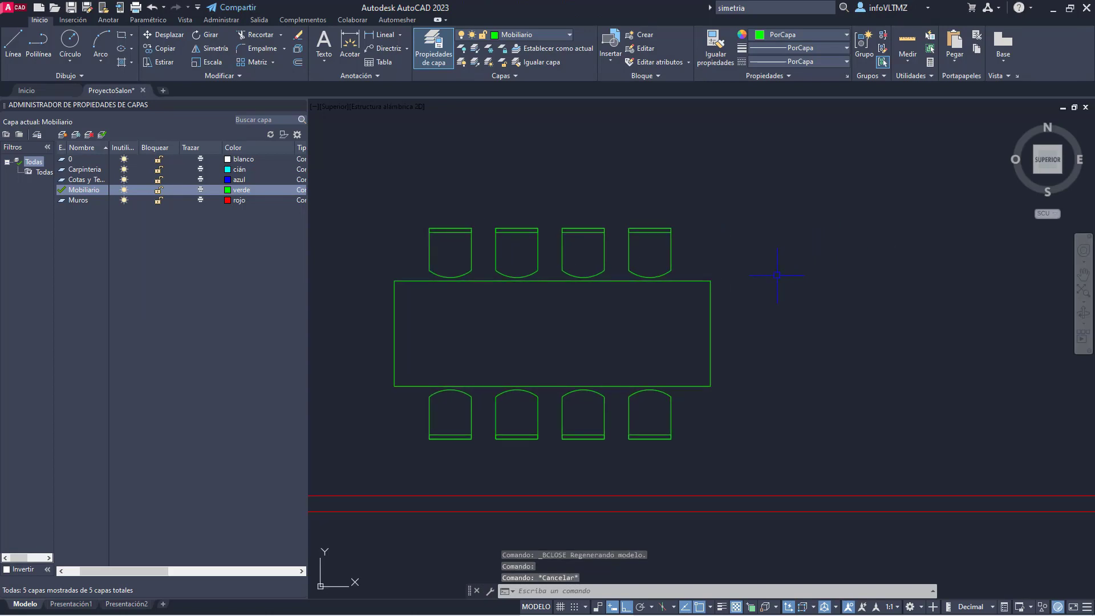
Step: Draw a rectangle about 1.31 wide in the open floor area on the right side of the dining table
{"action": "scroll", "coordinate": [506, 342], "scroll_direction": "down", "scroll_amount": 4}
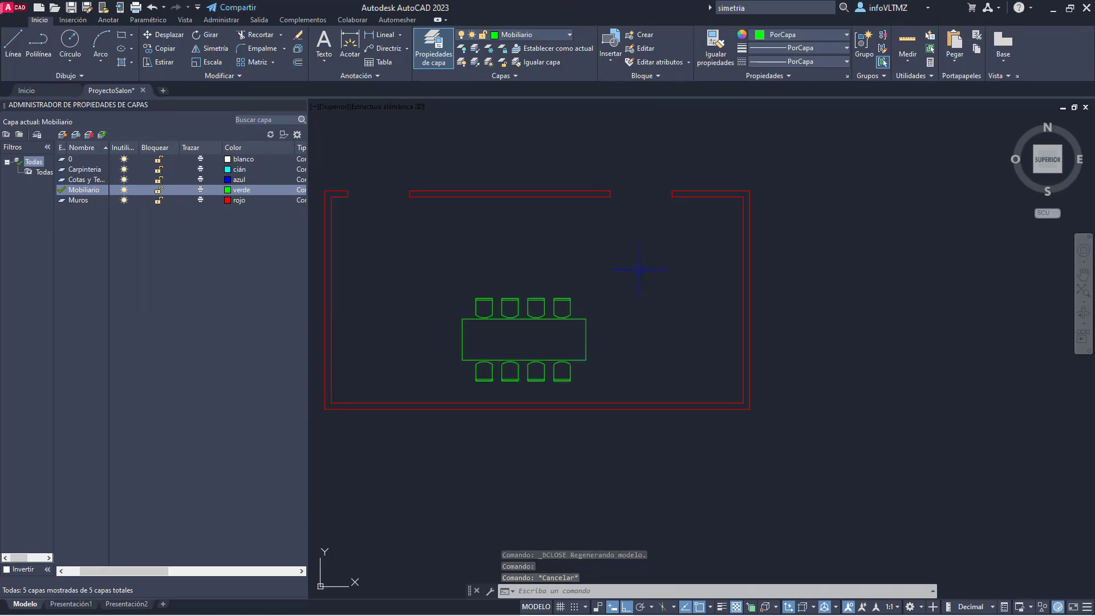
{"action": "scroll", "coordinate": [656, 285], "scroll_direction": "up", "scroll_amount": 2}
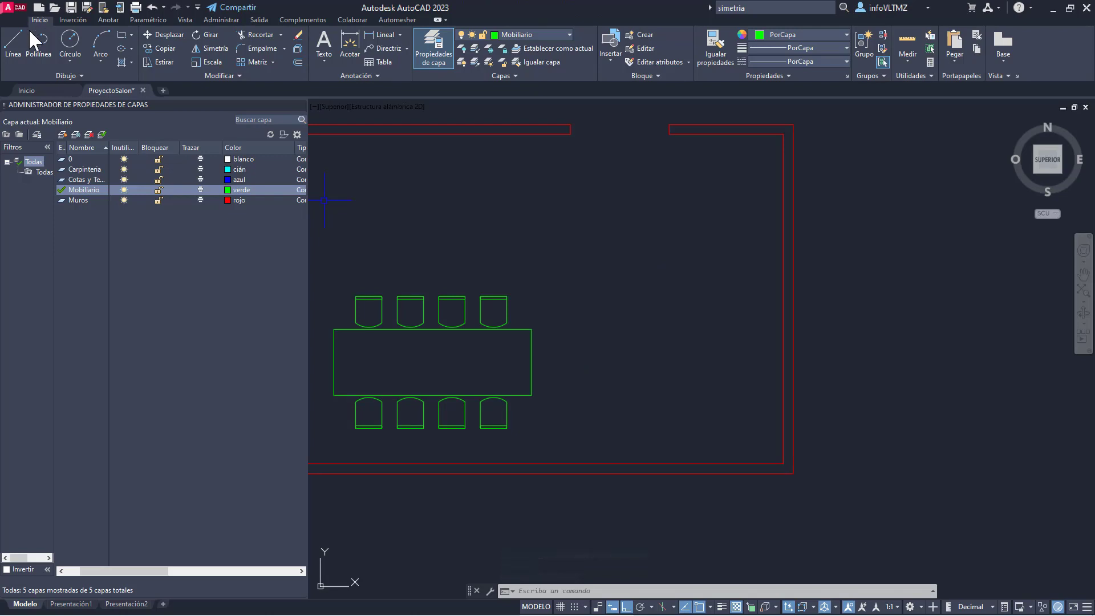
{"action": "left_click", "coordinate": [120, 34]}
{"action": "left_click", "coordinate": [583, 427]}
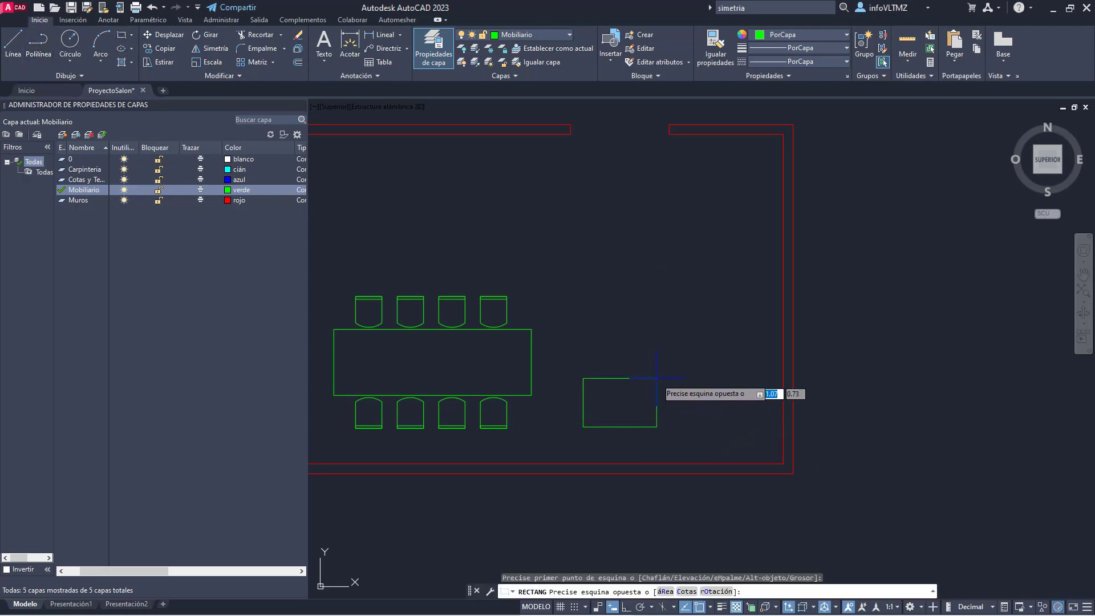
{"action": "left_click", "coordinate": [669, 357]}
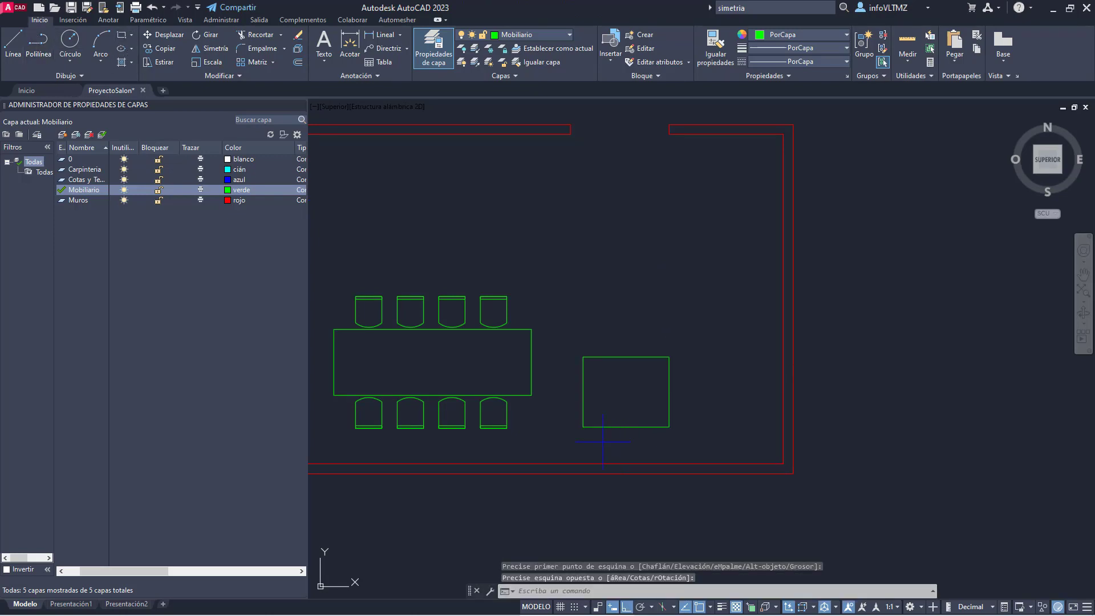
Step: Draw a narrow rectangle of the same width directly below the new one, starting at its lower-left corner
{"action": "key", "text": "Return"}
{"action": "left_click", "coordinate": [583, 427]}
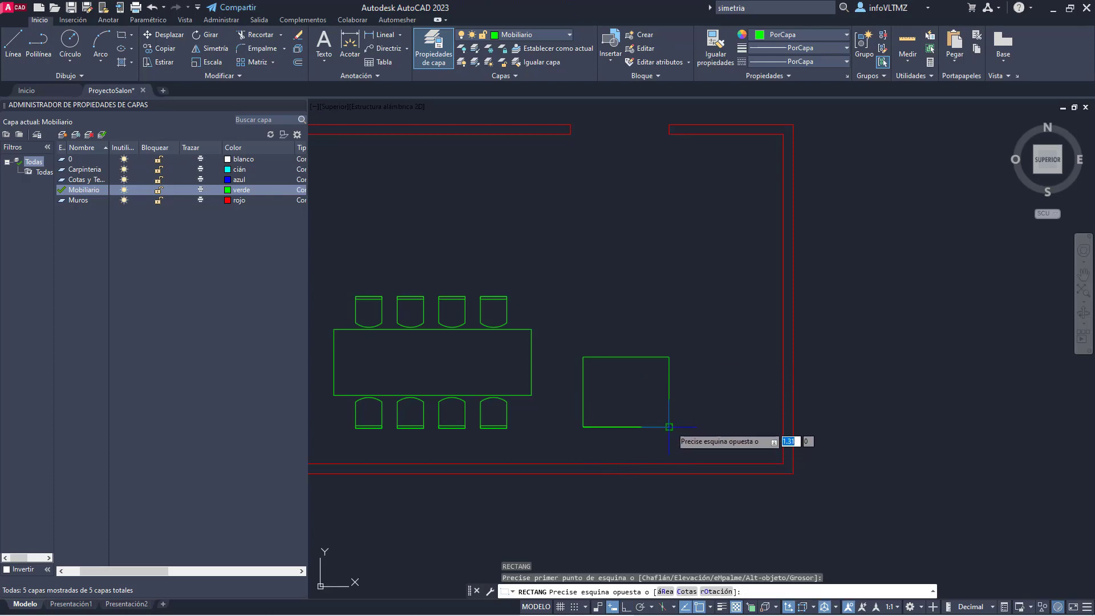
{"action": "scroll", "coordinate": [669, 426], "scroll_direction": "up", "scroll_amount": 6}
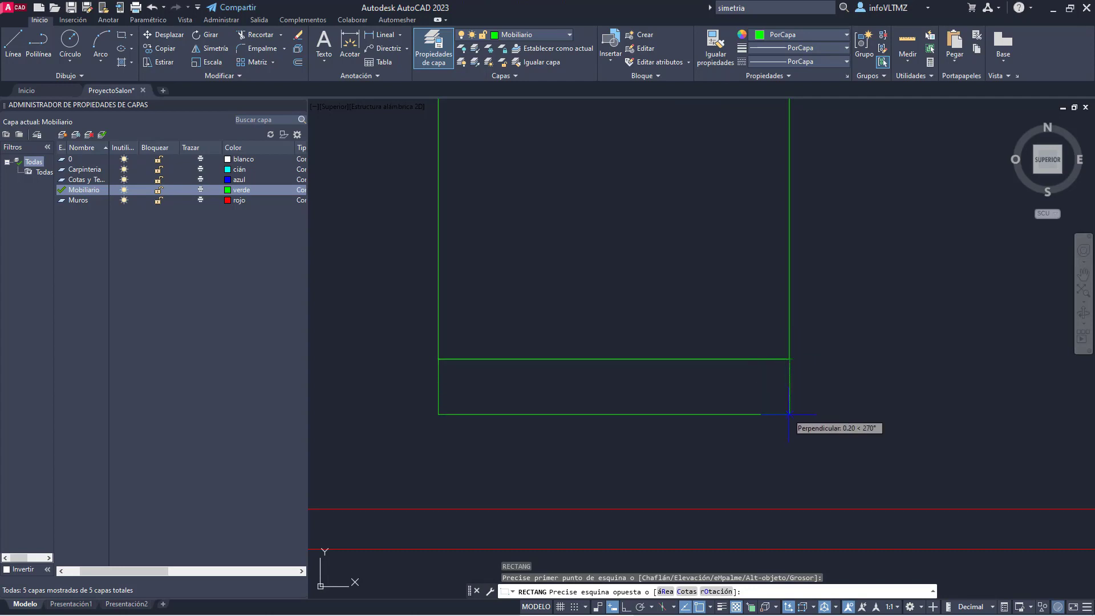
{"action": "left_click", "coordinate": [790, 442]}
{"action": "scroll", "coordinate": [623, 422], "scroll_direction": "down", "scroll_amount": 7}
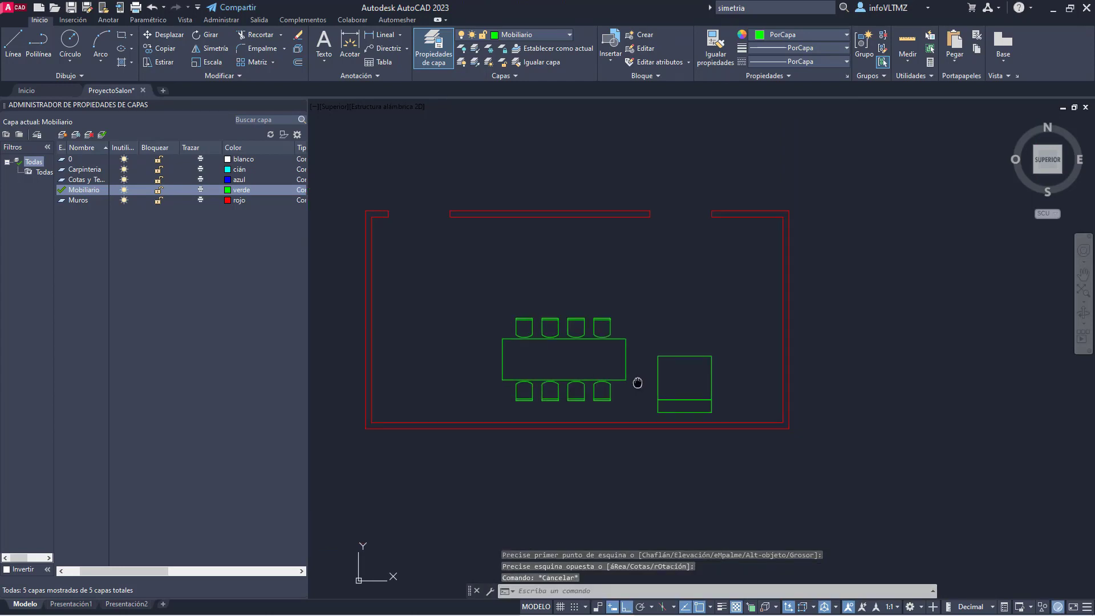
Step: Move the table and its eight chairs horizontally toward the room's left wall
{"action": "scroll", "coordinate": [635, 379], "scroll_direction": "up", "scroll_amount": 2}
{"action": "left_click", "coordinate": [455, 275]}
{"action": "left_click", "coordinate": [455, 274]}
{"action": "scroll", "coordinate": [454, 242], "scroll_direction": "down", "scroll_amount": 2}
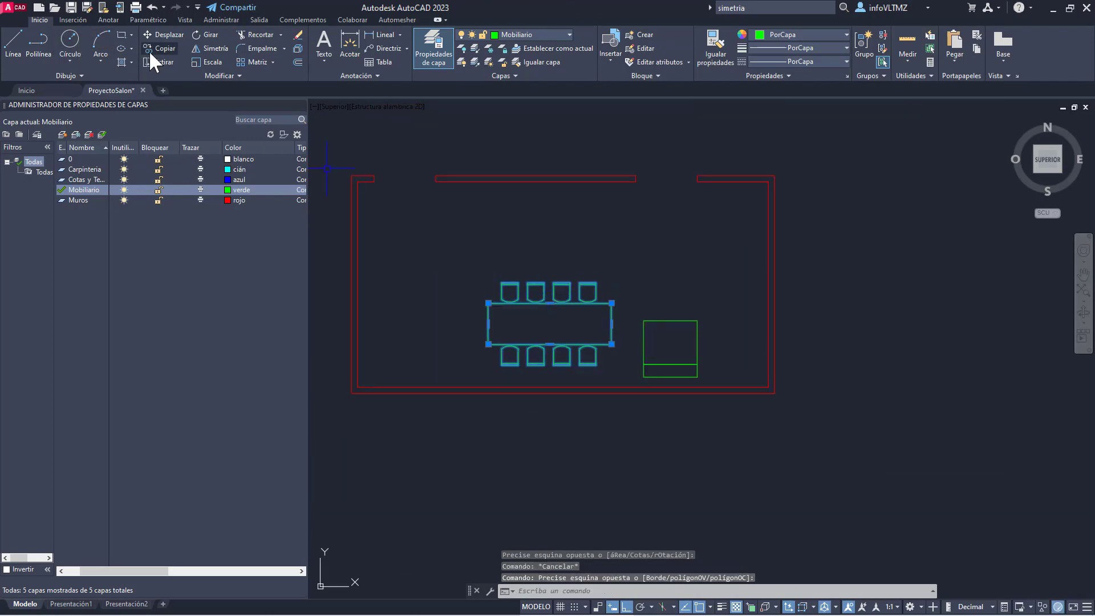
{"action": "left_click", "coordinate": [166, 35]}
{"action": "left_click", "coordinate": [549, 242]}
{"action": "left_click", "coordinate": [463, 241]}
Step: Try to rotate the table and its chairs about a base point near the table's center
{"action": "left_click", "coordinate": [567, 371]}
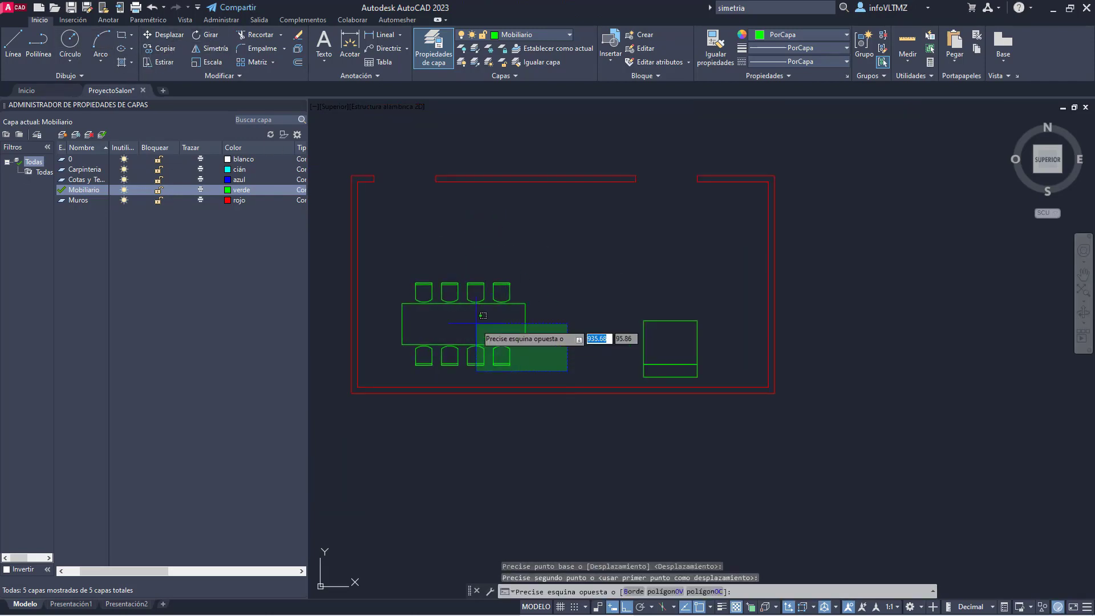
{"action": "left_click", "coordinate": [400, 272]}
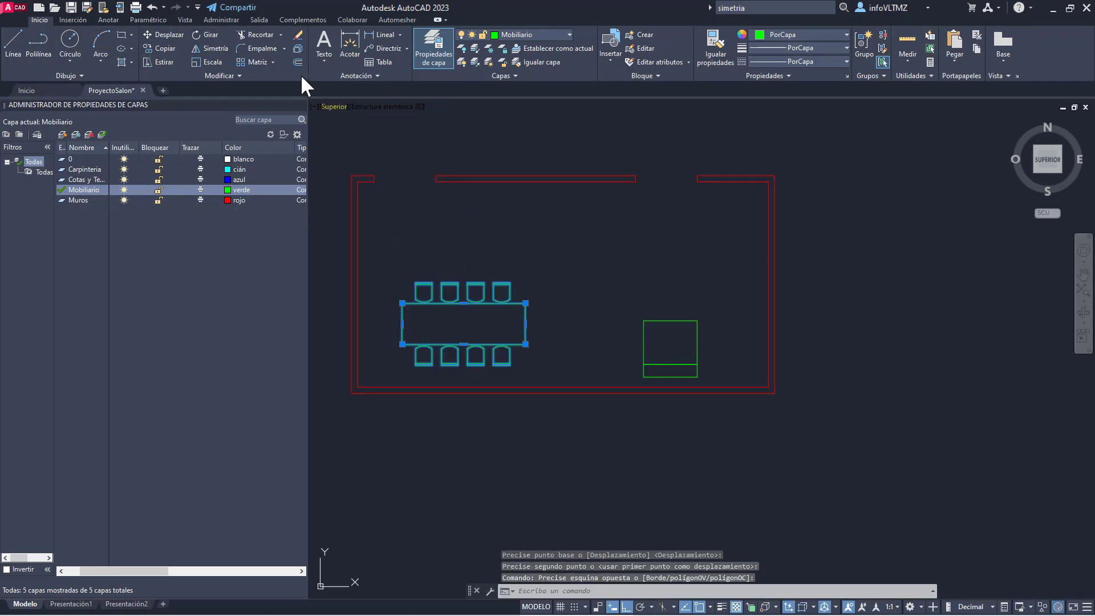
{"action": "left_click", "coordinate": [207, 35]}
{"action": "left_click", "coordinate": [466, 326]}
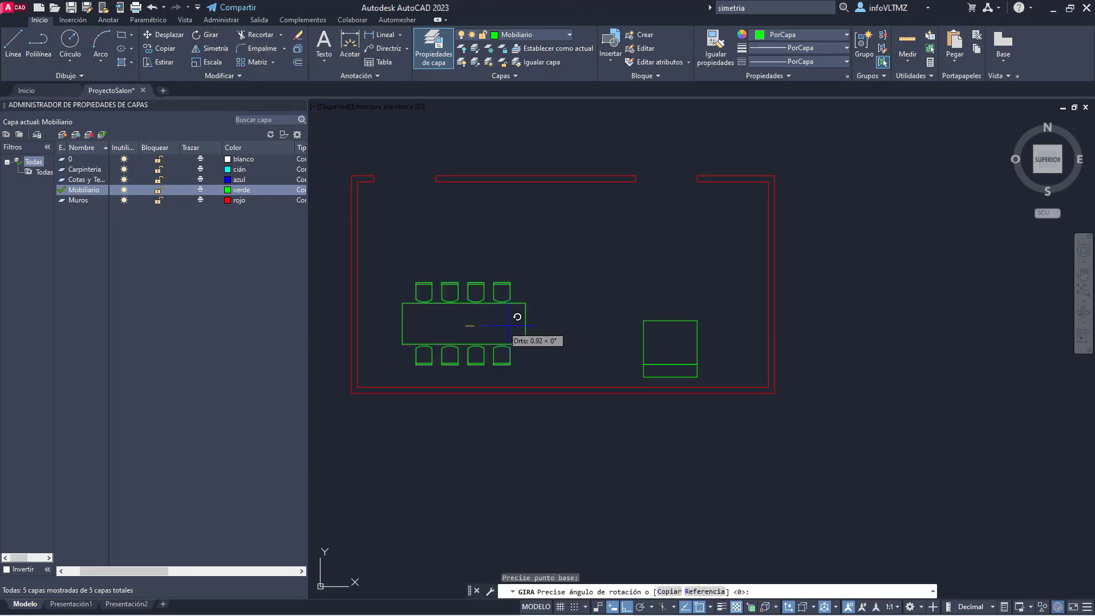
{"action": "left_click", "coordinate": [548, 327]}
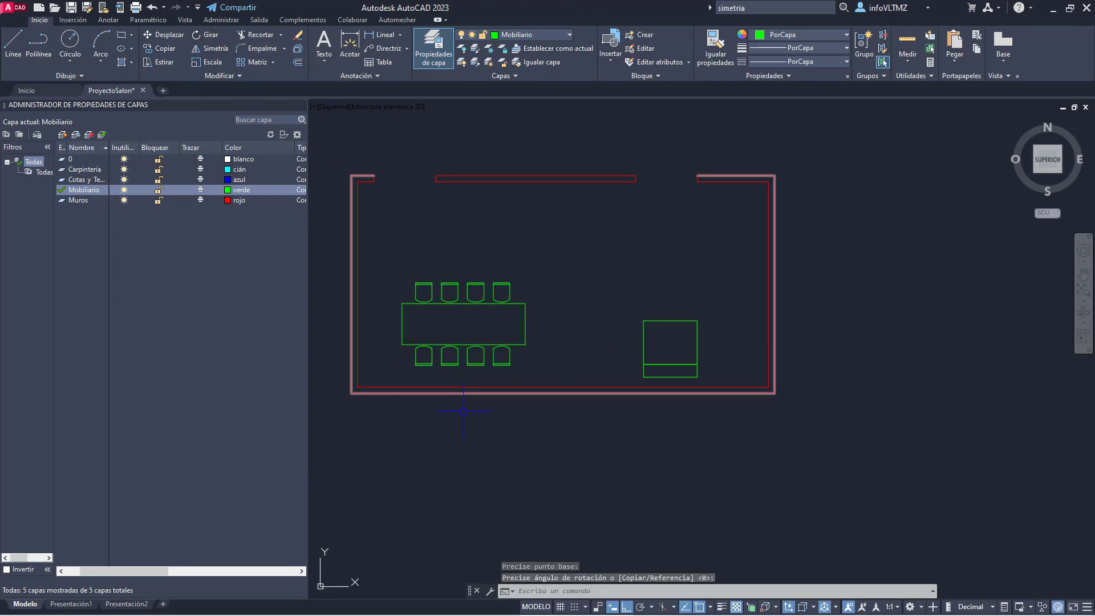
Step: Start another rotation with the whole dining set, the table and its eight chairs, as the selected objects
{"action": "key", "text": "Return"}
{"action": "left_click", "coordinate": [383, 267]}
{"action": "left_click", "coordinate": [536, 377]}
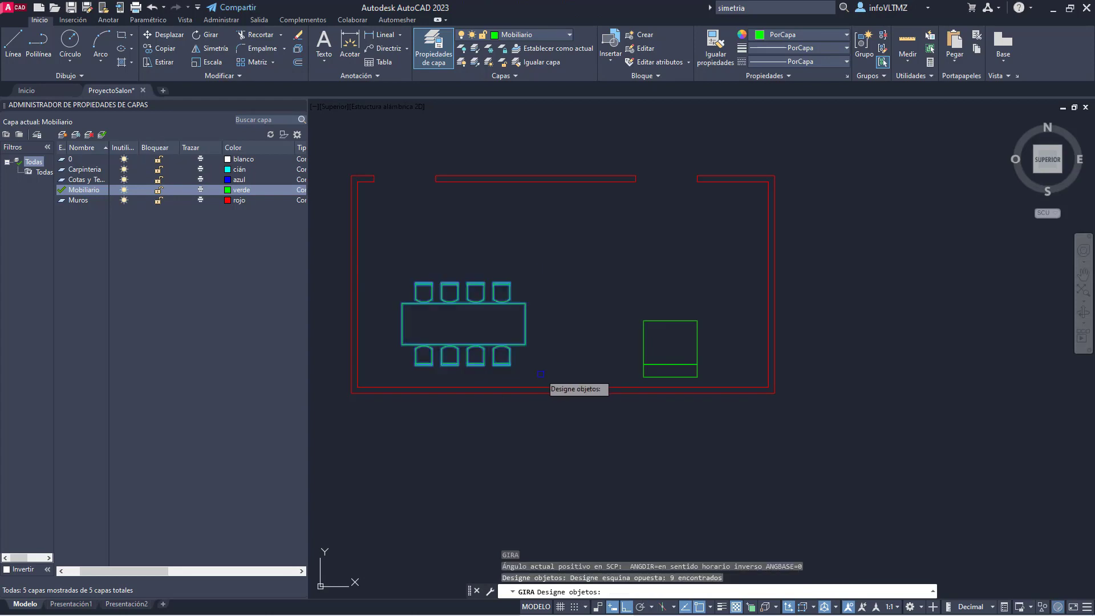
{"action": "key", "text": "Return"}
{"action": "mouse_move", "coordinate": [542, 305]}
{"action": "middle_mouse_down"}
{"action": "mouse_move", "coordinate": [616, 350]}
{"action": "mouse_move", "coordinate": [647, 386]}
{"action": "middle_mouse_up"}
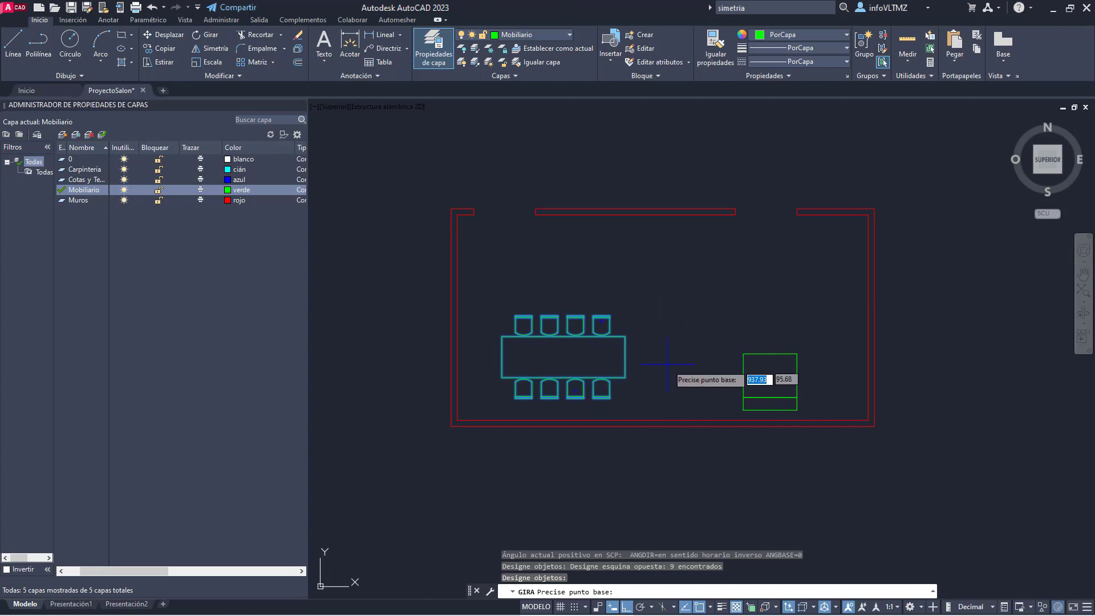
Step: Rotate the dining table and its eight chairs 90° about the table's centre
{"action": "middle_click_drag", "start_coordinate": [660, 369], "coordinate": [624, 380]}
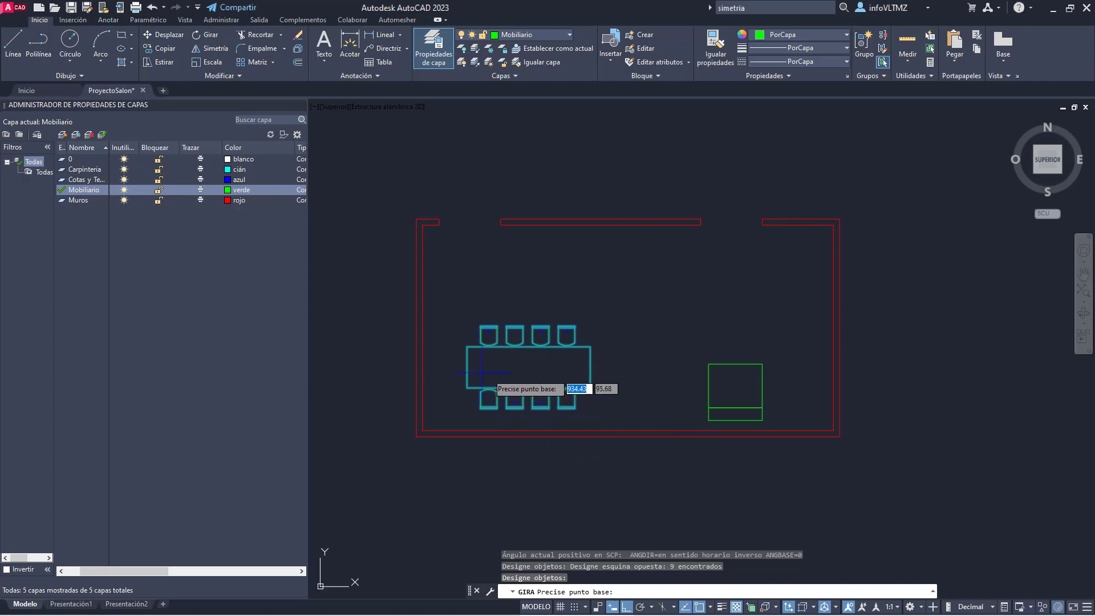
{"action": "scroll", "coordinate": [519, 370], "scroll_direction": "up", "scroll_amount": 2}
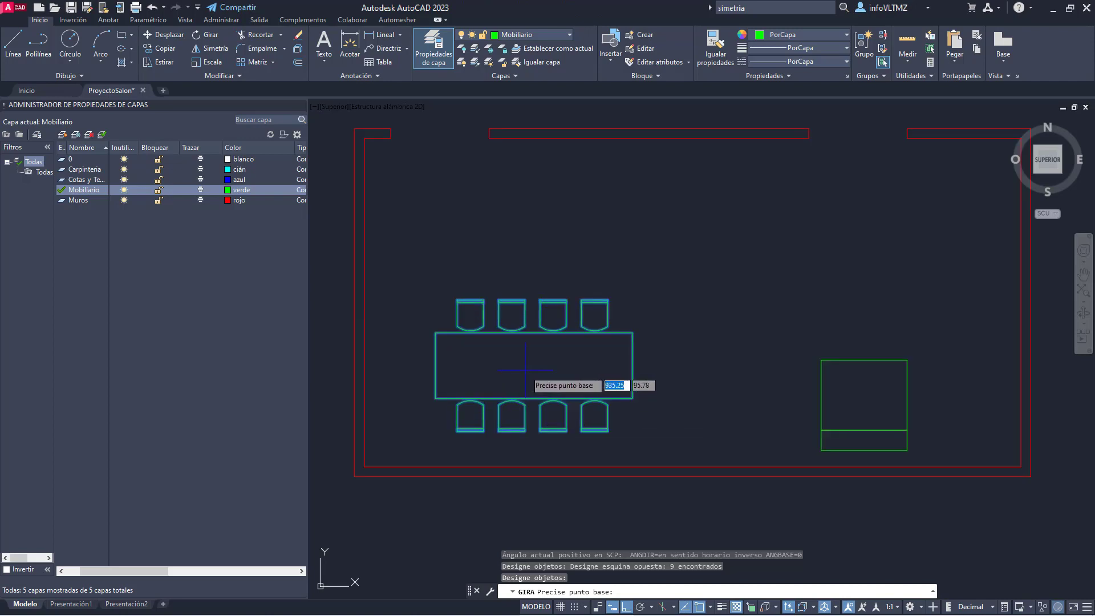
{"action": "left_click", "coordinate": [530, 366]}
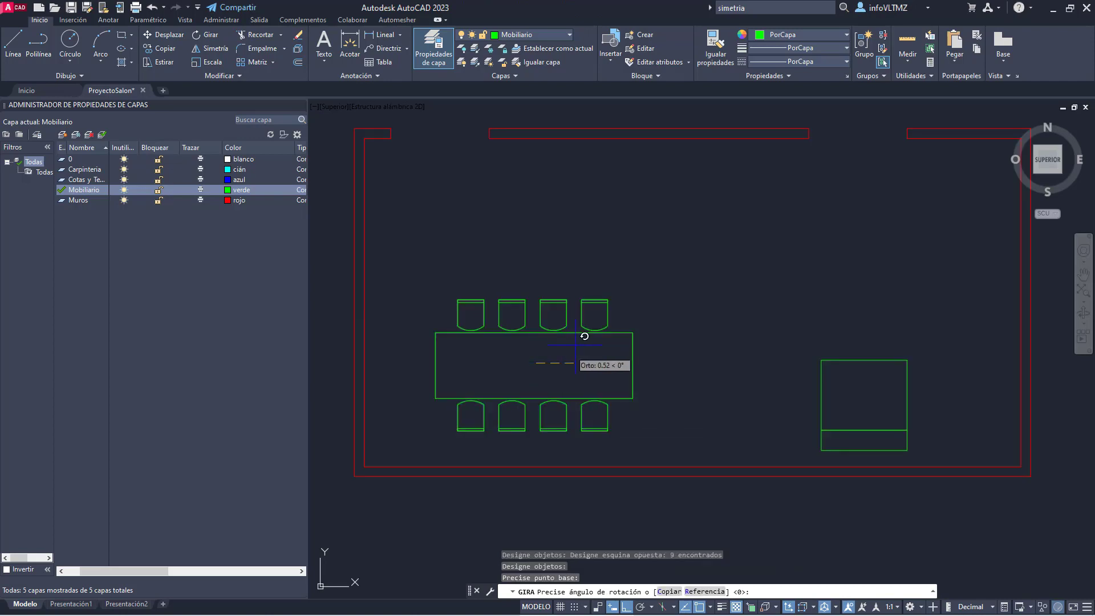
{"action": "left_click", "coordinate": [548, 207]}
Step: Move the rotated dining table and chairs up and closer to the room's left wall, clear of the bottom wall
{"action": "left_click", "coordinate": [433, 226]}
{"action": "left_click", "coordinate": [633, 510]}
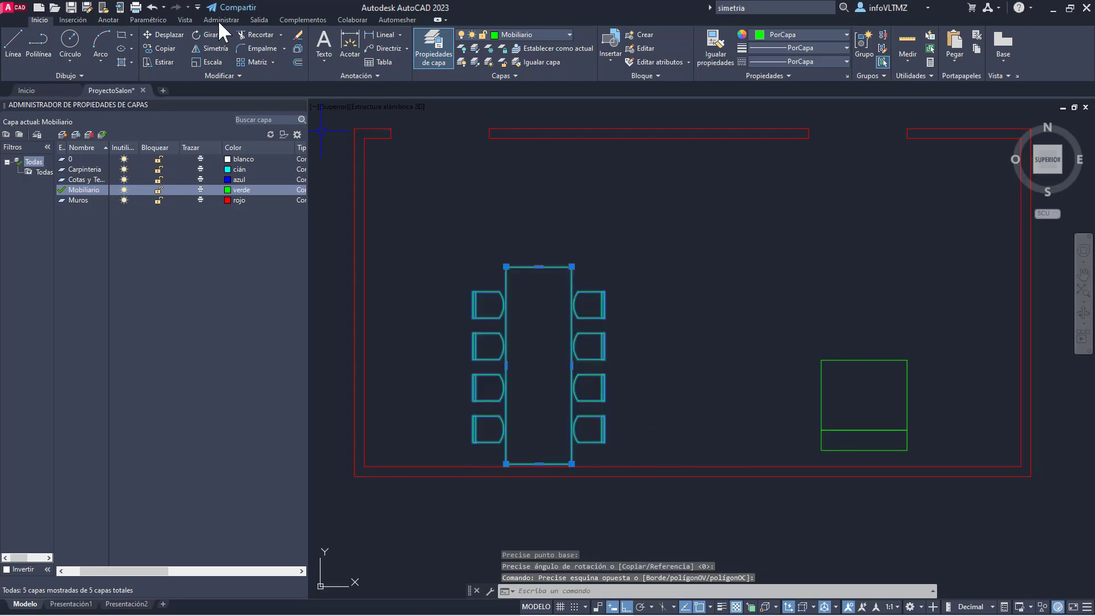
{"action": "left_click", "coordinate": [169, 35]}
{"action": "left_click", "coordinate": [675, 342]}
{"action": "left_click", "coordinate": [679, 253]}
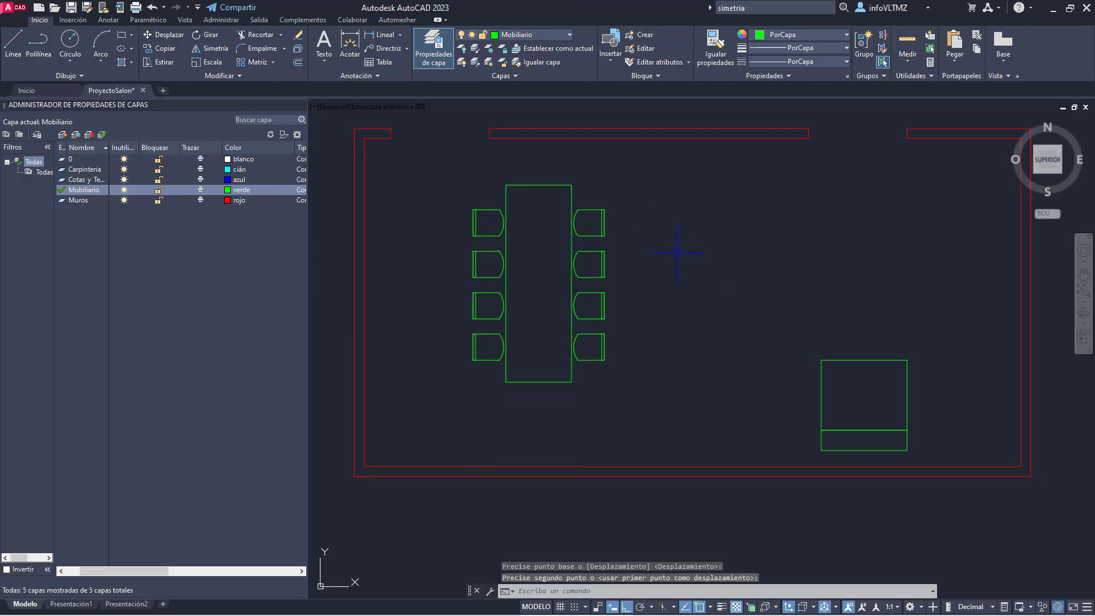
{"action": "key", "text": "Return"}
{"action": "left_click", "coordinate": [801, 343]}
{"action": "left_click", "coordinate": [919, 457]}
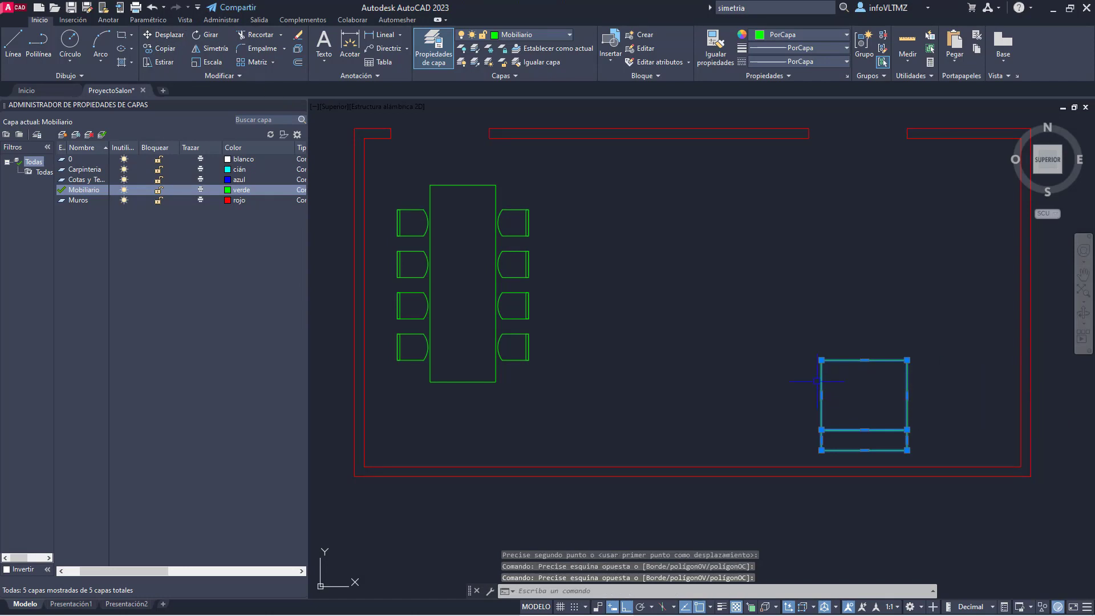
{"action": "key", "text": "Escape"}
{"action": "key", "text": "Escape"}
{"action": "key", "text": "Escape"}
Step: Move the single seat horizontally left, away from the right wall
{"action": "left_click", "coordinate": [170, 34]}
{"action": "left_click", "coordinate": [775, 333]}
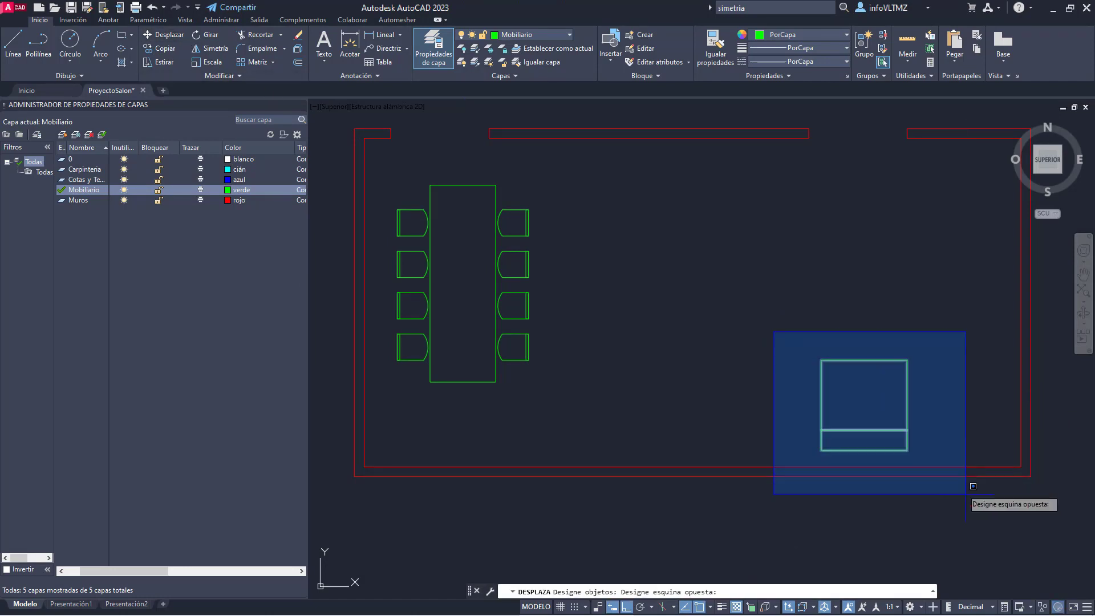
{"action": "left_click", "coordinate": [965, 475]}
{"action": "key", "text": "Return"}
{"action": "left_click", "coordinate": [931, 403]}
{"action": "left_click", "coordinate": [775, 402]}
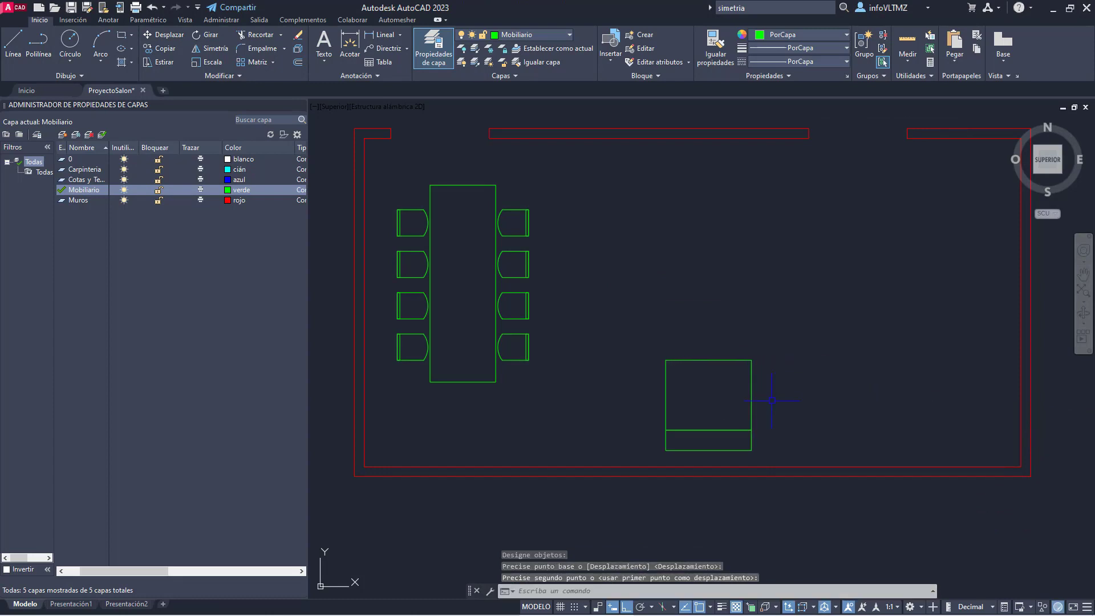
Step: Convert the seat's two rectangles into a block named silla
{"action": "scroll", "coordinate": [738, 425], "scroll_direction": "up", "scroll_amount": 3}
{"action": "left_click", "coordinate": [561, 247]}
{"action": "left_click", "coordinate": [761, 462]}
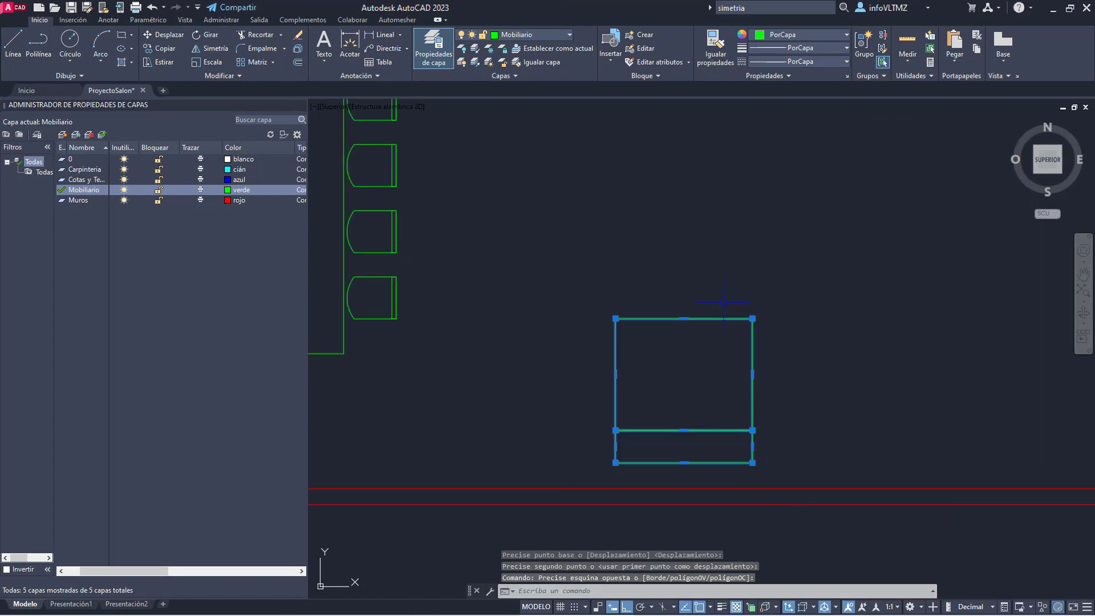
{"action": "left_click", "coordinate": [643, 35]}
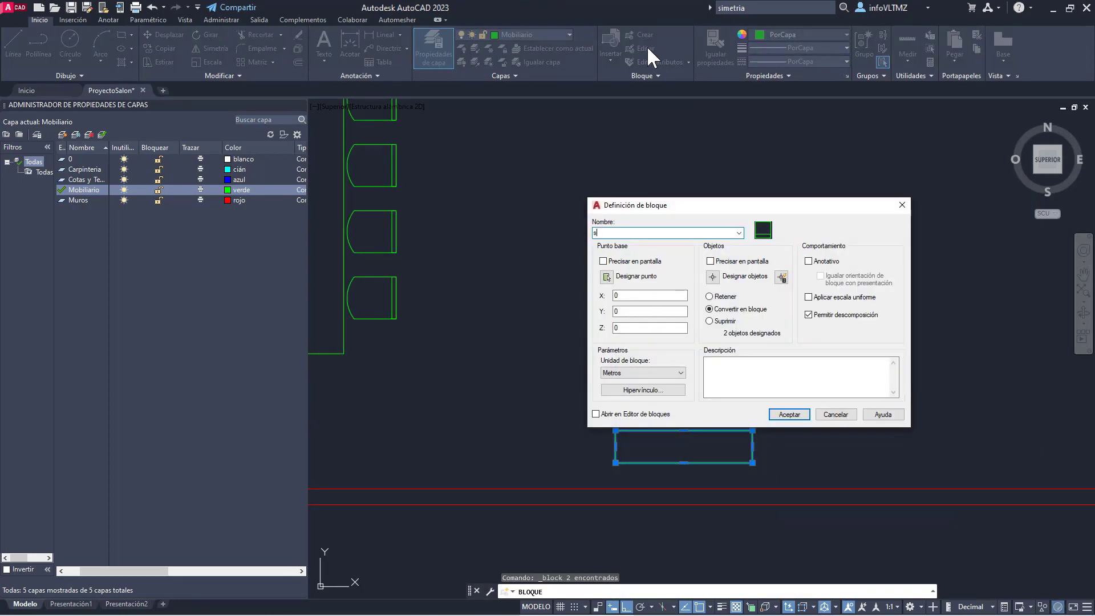
{"action": "type", "text": "silla"}
{"action": "left_click", "coordinate": [790, 414]}
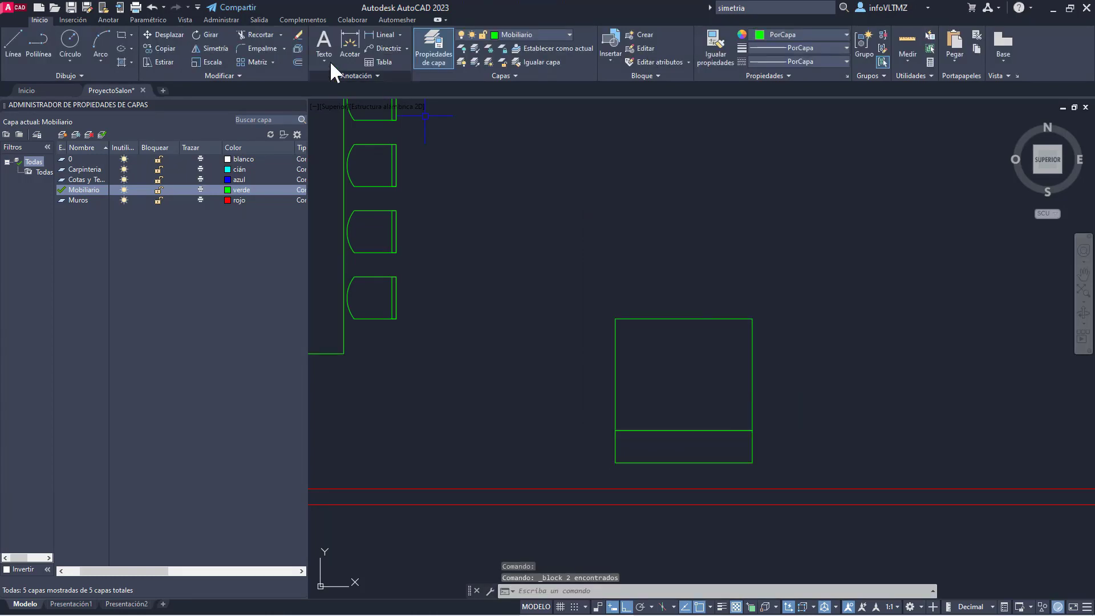
Step: Copy the seat block twice to the right, edge to edge, to form a three-seat sofa
{"action": "left_click", "coordinate": [165, 48]}
{"action": "left_click", "coordinate": [645, 319]}
{"action": "key", "text": "Return"}
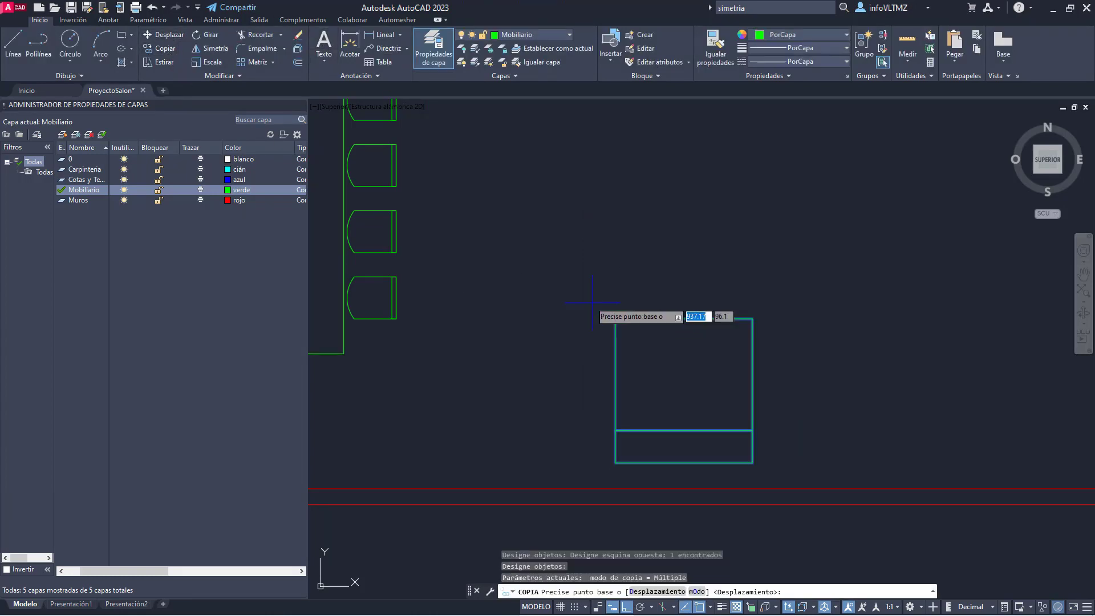
{"action": "left_click", "coordinate": [615, 319]}
{"action": "left_click", "coordinate": [752, 317]}
{"action": "left_click", "coordinate": [890, 318]}
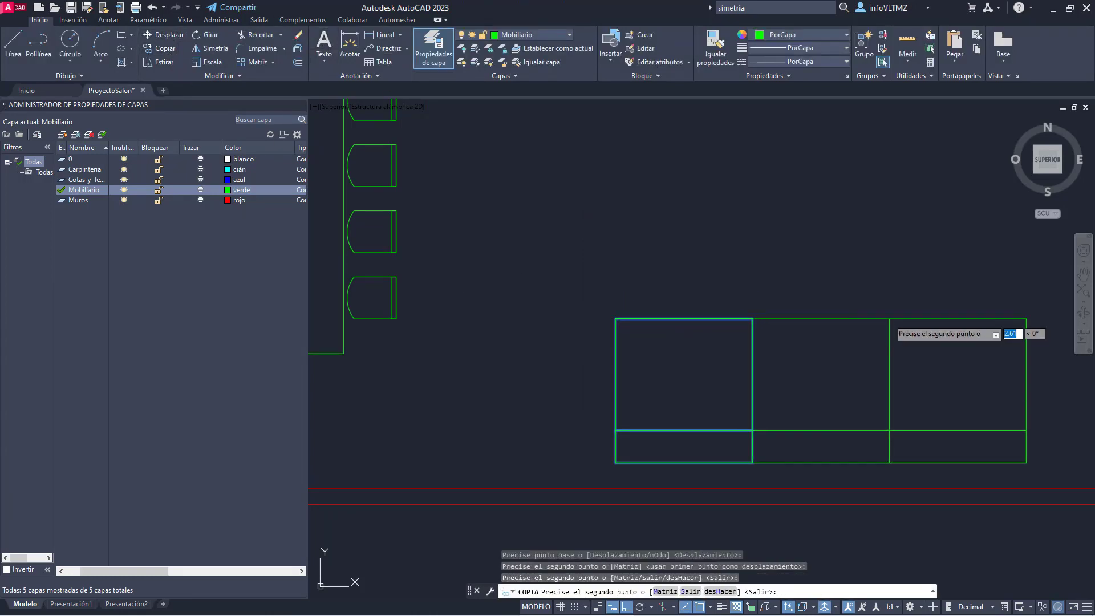
{"action": "key", "text": "Escape"}
Step: Scale the three-seat sofa down freehand, using its lower-left corner as the base point
{"action": "scroll", "coordinate": [724, 313], "scroll_direction": "down", "scroll_amount": 5}
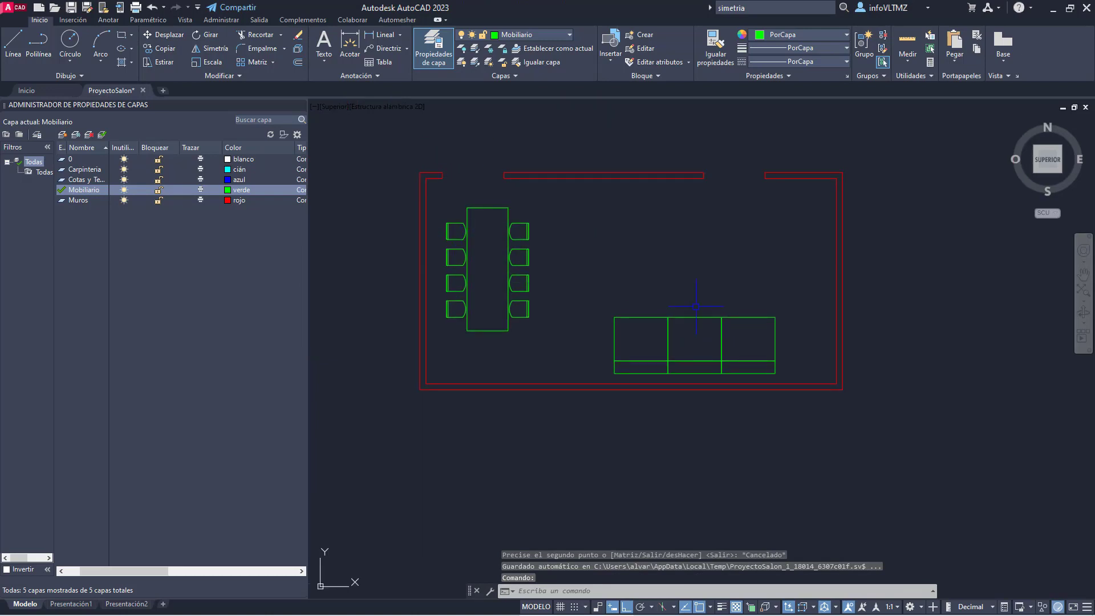
{"action": "scroll", "coordinate": [695, 306], "scroll_direction": "up", "scroll_amount": 3}
{"action": "left_click", "coordinate": [912, 294]}
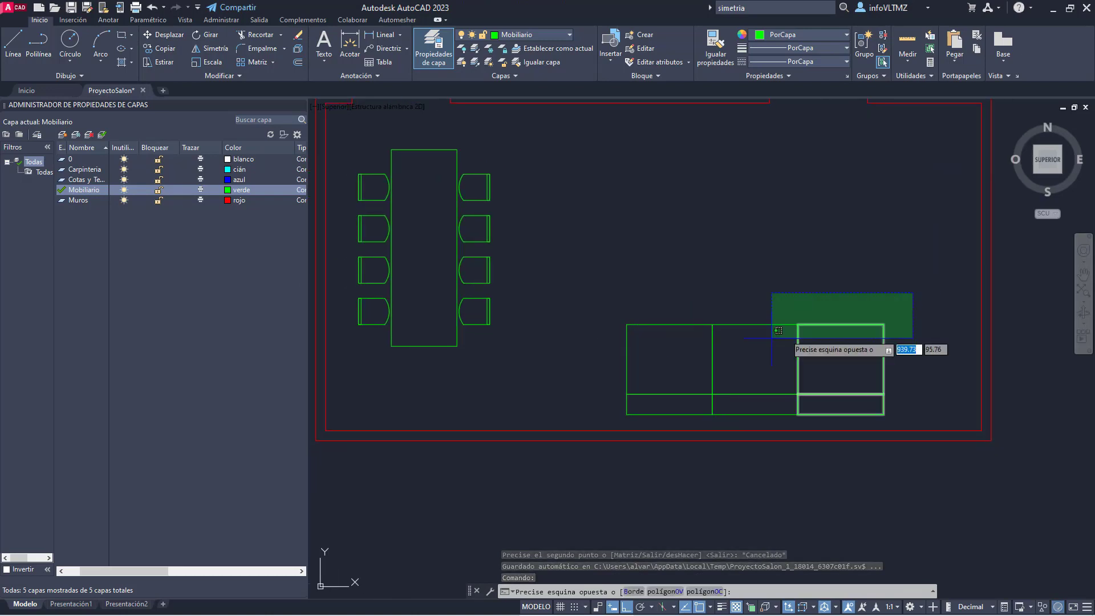
{"action": "left_click", "coordinate": [662, 364]}
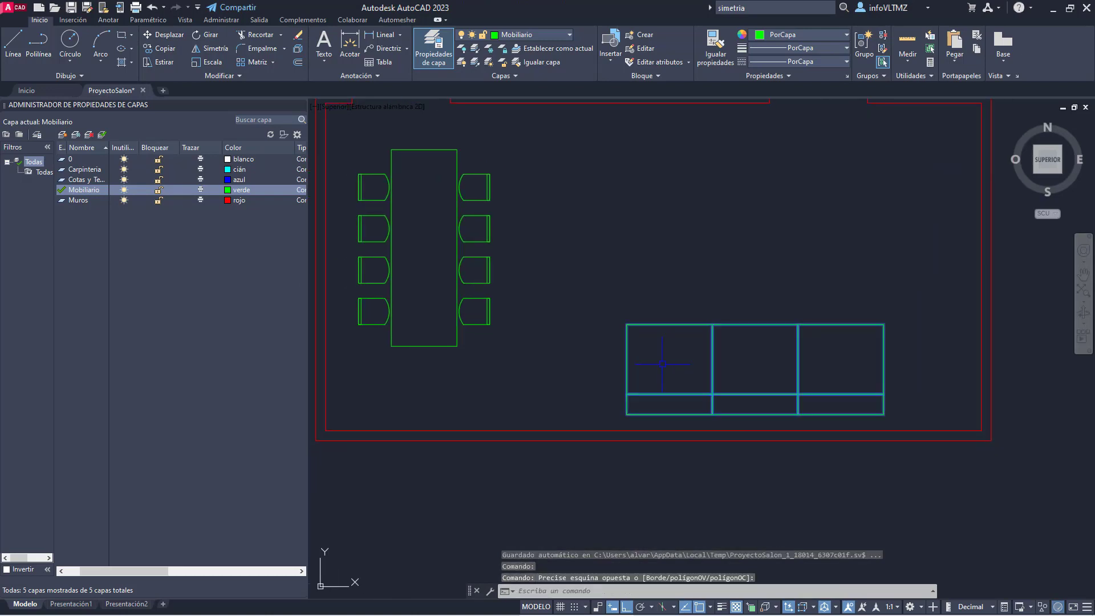
{"action": "left_click", "coordinate": [204, 62]}
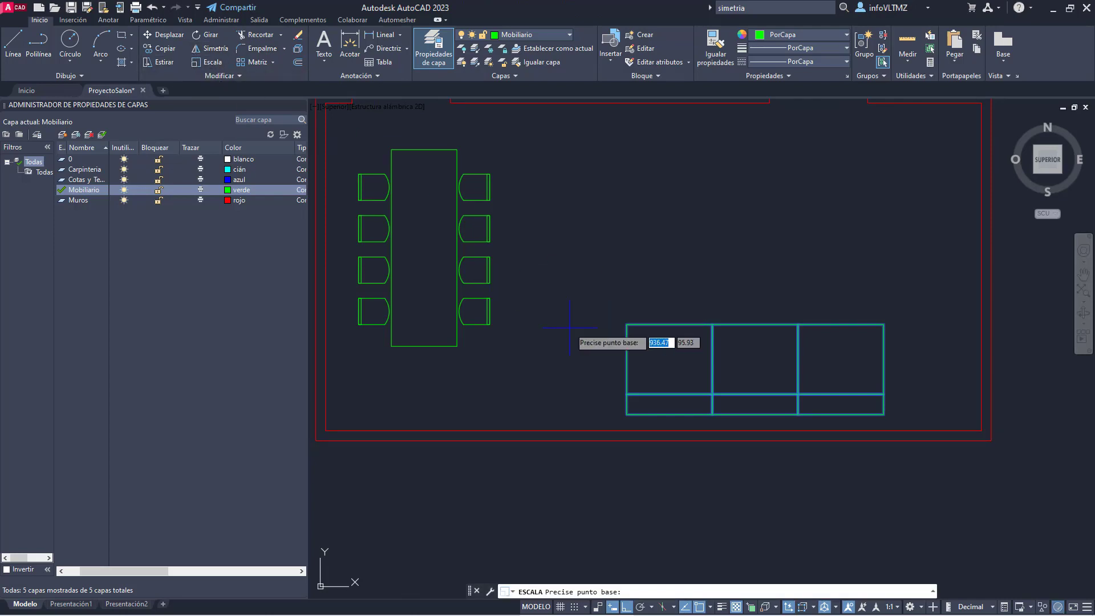
{"action": "left_click", "coordinate": [627, 415]}
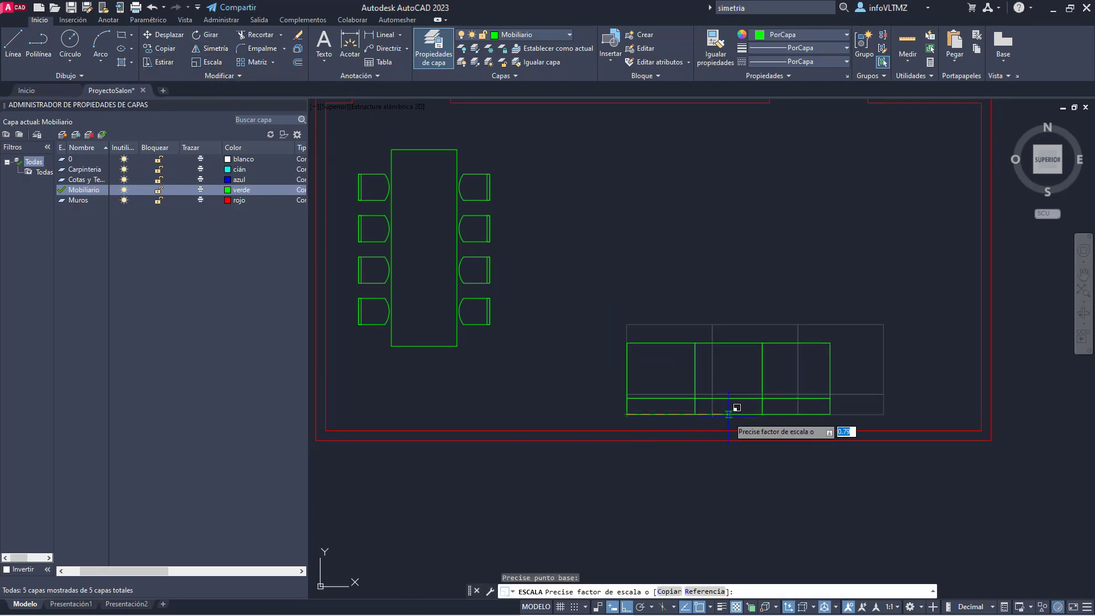
{"action": "left_click", "coordinate": [712, 419]}
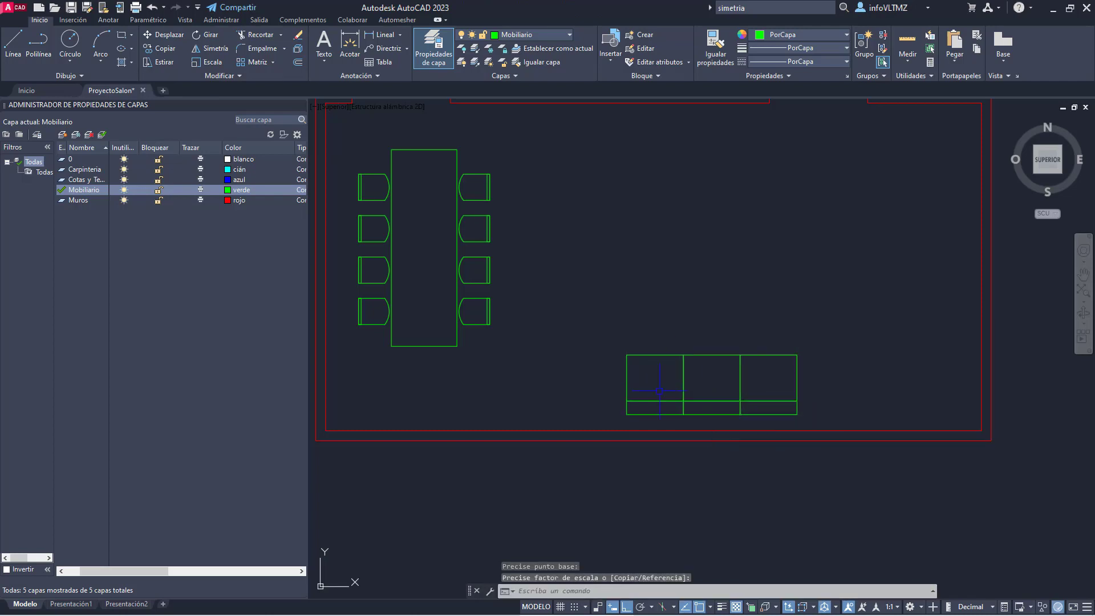
Step: Move the three-seat sofa horizontally right, towards the room's lower-right corner
{"action": "middle_click_drag", "start_coordinate": [660, 391], "coordinate": [572, 384]}
{"action": "left_click", "coordinate": [511, 317]}
{"action": "left_click", "coordinate": [730, 411]}
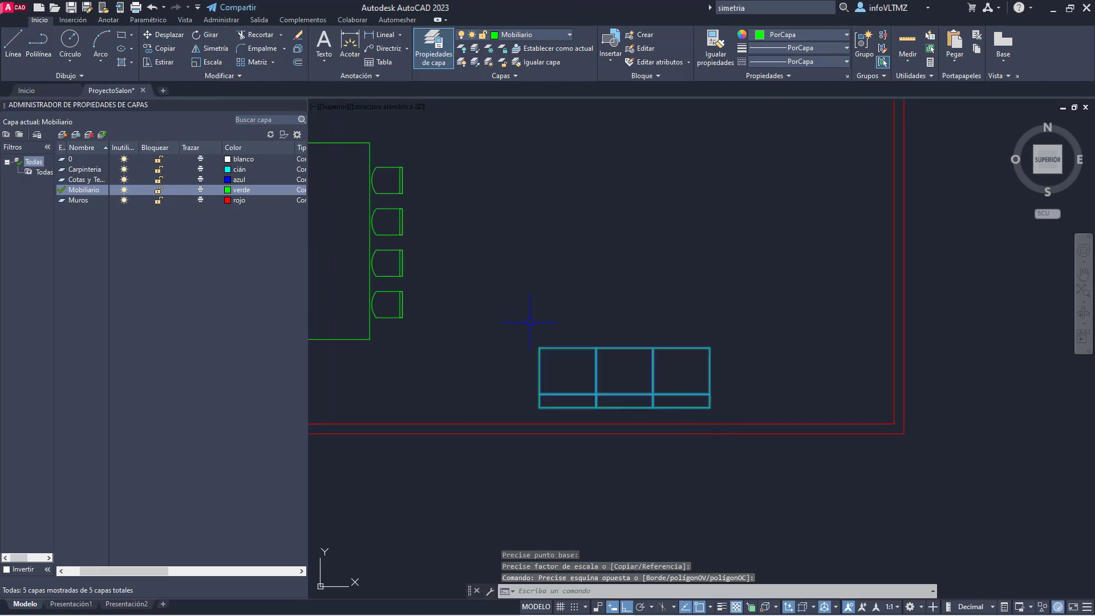
{"action": "left_click", "coordinate": [161, 48]}
{"action": "left_click", "coordinate": [163, 33]}
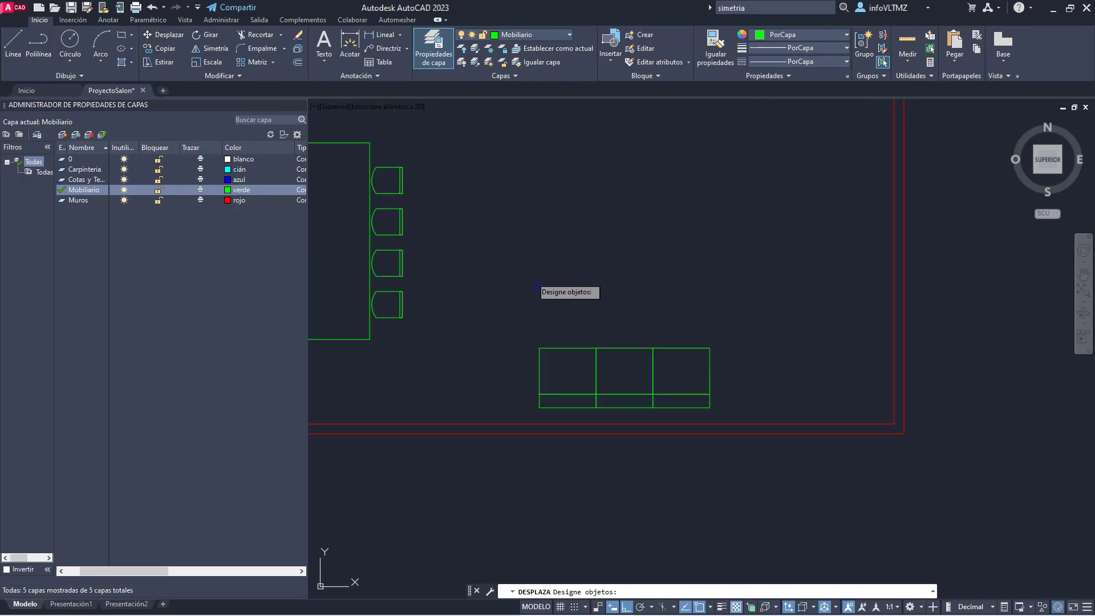
{"action": "left_click", "coordinate": [545, 295]}
{"action": "left_click", "coordinate": [735, 414]}
{"action": "key", "text": "Return"}
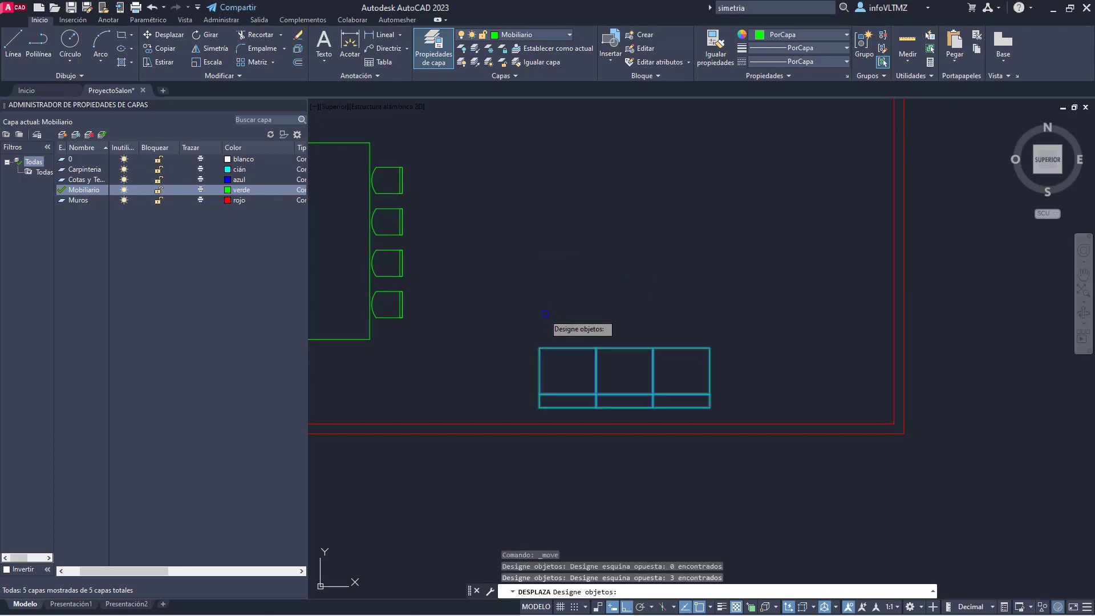
{"action": "left_click", "coordinate": [552, 315]}
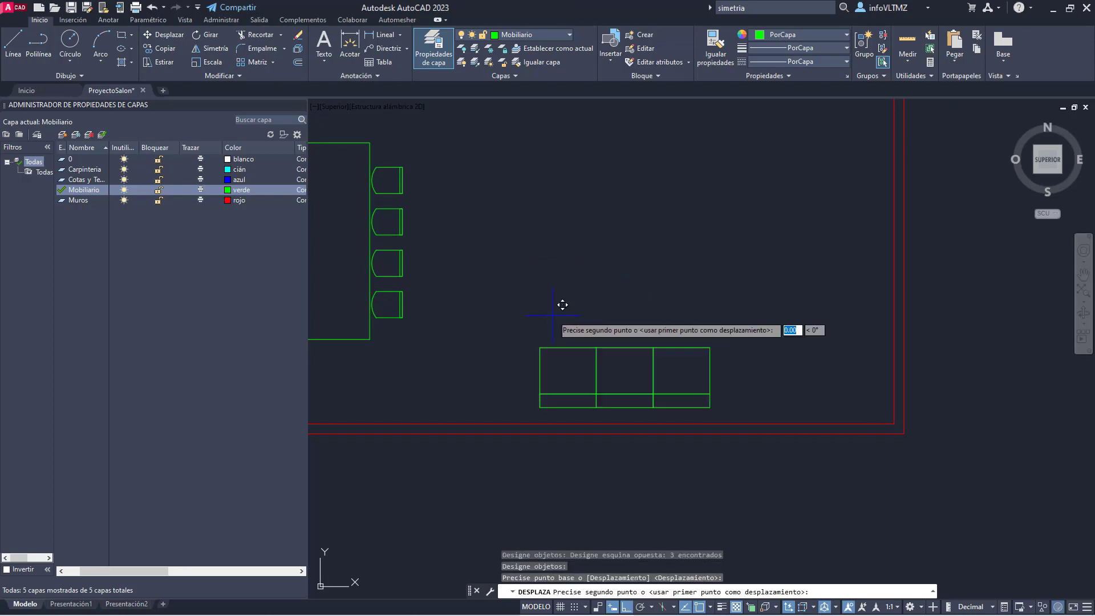
{"action": "left_click", "coordinate": [680, 306]}
Step: Copy the sofa's rightmost seat straight up, leaving a gap above the row
{"action": "scroll", "coordinate": [797, 386], "scroll_direction": "up", "scroll_amount": 3}
{"action": "left_click", "coordinate": [750, 380]}
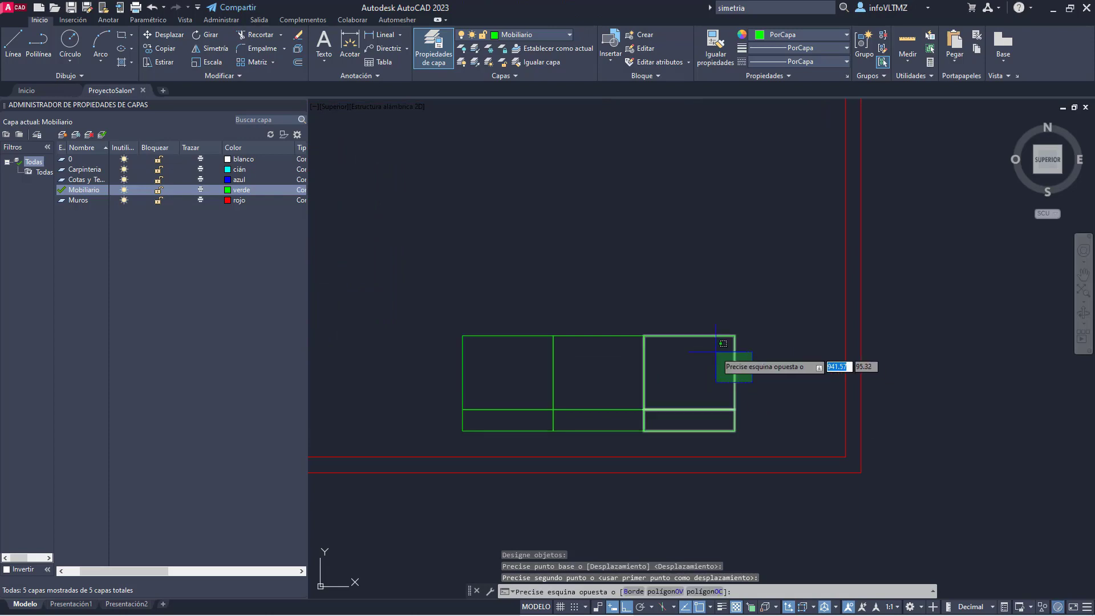
{"action": "left_click", "coordinate": [716, 352]}
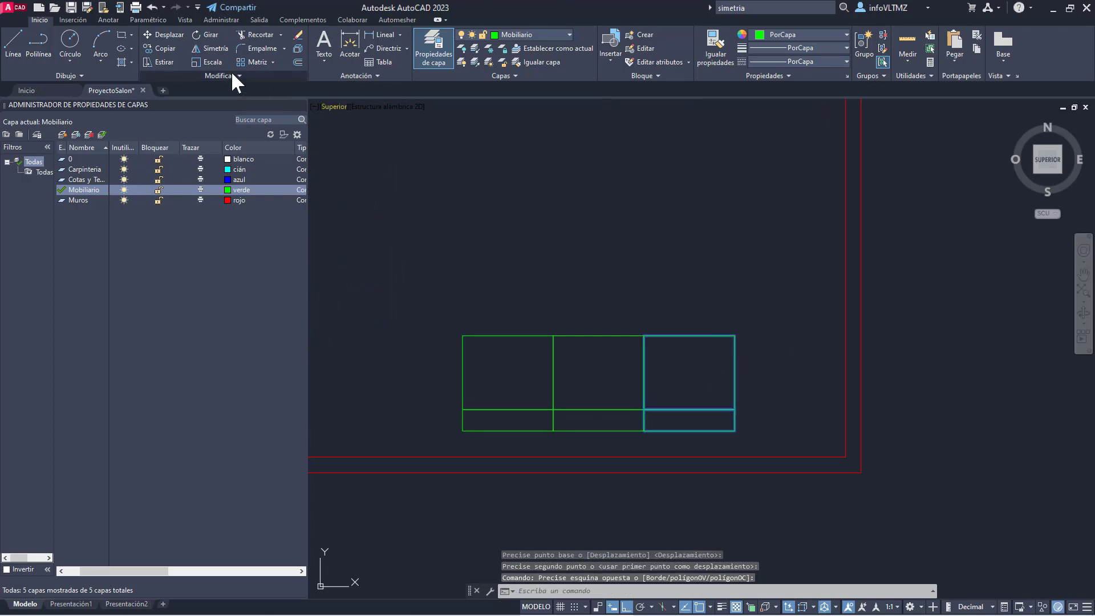
{"action": "left_click", "coordinate": [162, 47]}
{"action": "left_click", "coordinate": [777, 336]}
{"action": "left_click", "coordinate": [777, 223]}
{"action": "key", "text": "Escape"}
Step: Rotate the copied seat 90° counterclockwise so its backrest faces the right wall
{"action": "left_click", "coordinate": [741, 259]}
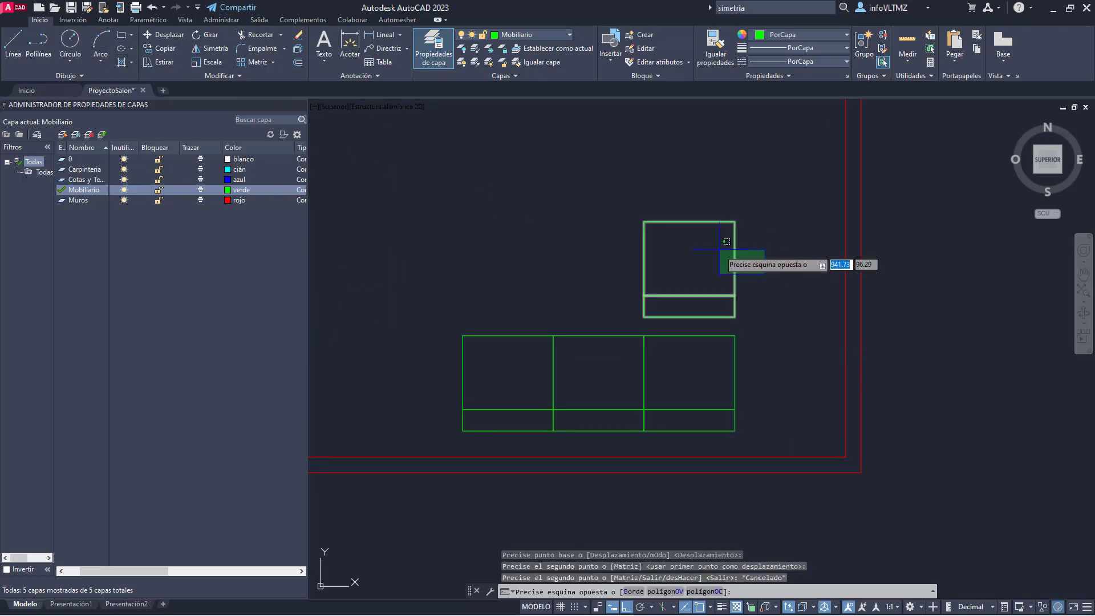
{"action": "left_click", "coordinate": [204, 36]}
{"action": "left_click", "coordinate": [693, 293]}
{"action": "left_click", "coordinate": [694, 217]}
{"action": "key", "text": "Escape"}
Step: Move the rotated seat with ortho off, placing its lower-left corner on the sofa row's upper-right corner
{"action": "left_click", "coordinate": [744, 303]}
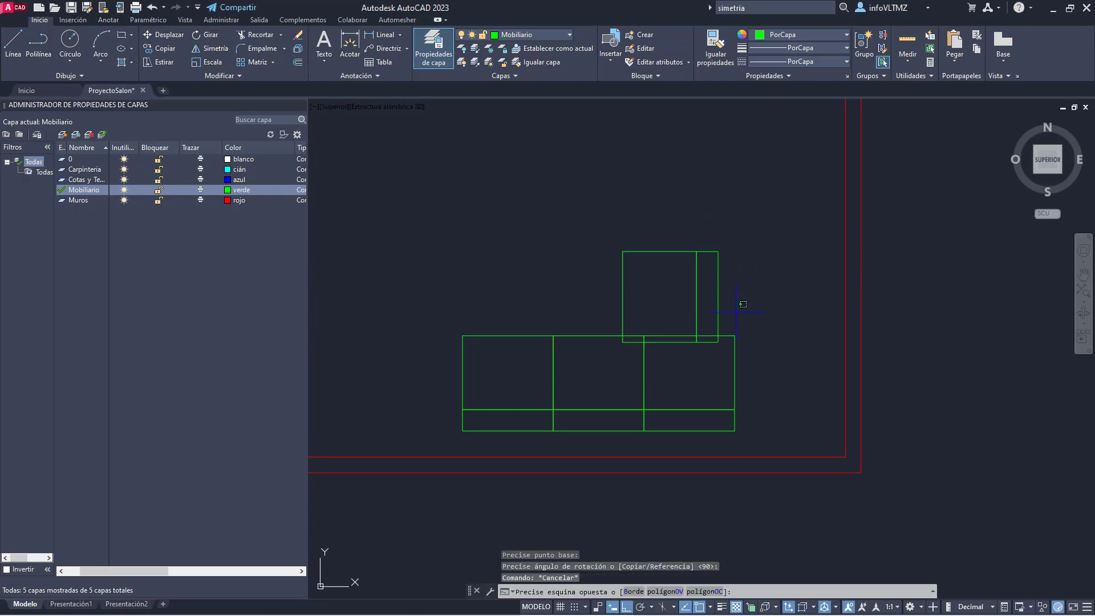
{"action": "left_click", "coordinate": [687, 288]}
{"action": "left_click", "coordinate": [169, 38]}
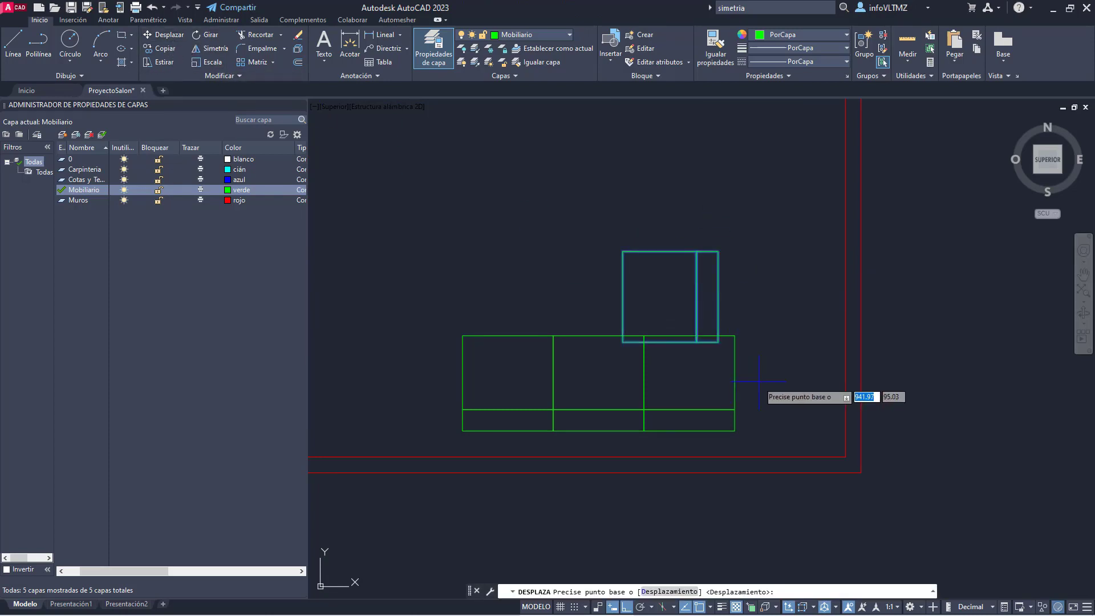
{"action": "scroll", "coordinate": [735, 360], "scroll_direction": "up", "scroll_amount": 5}
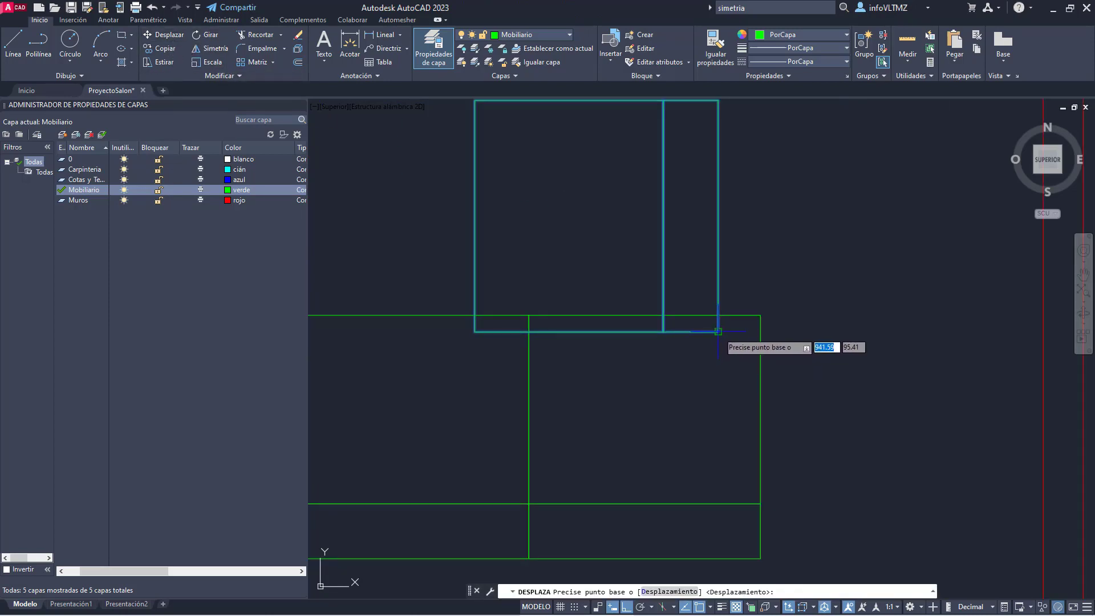
{"action": "scroll", "coordinate": [718, 330], "scroll_direction": "down", "scroll_amount": 3}
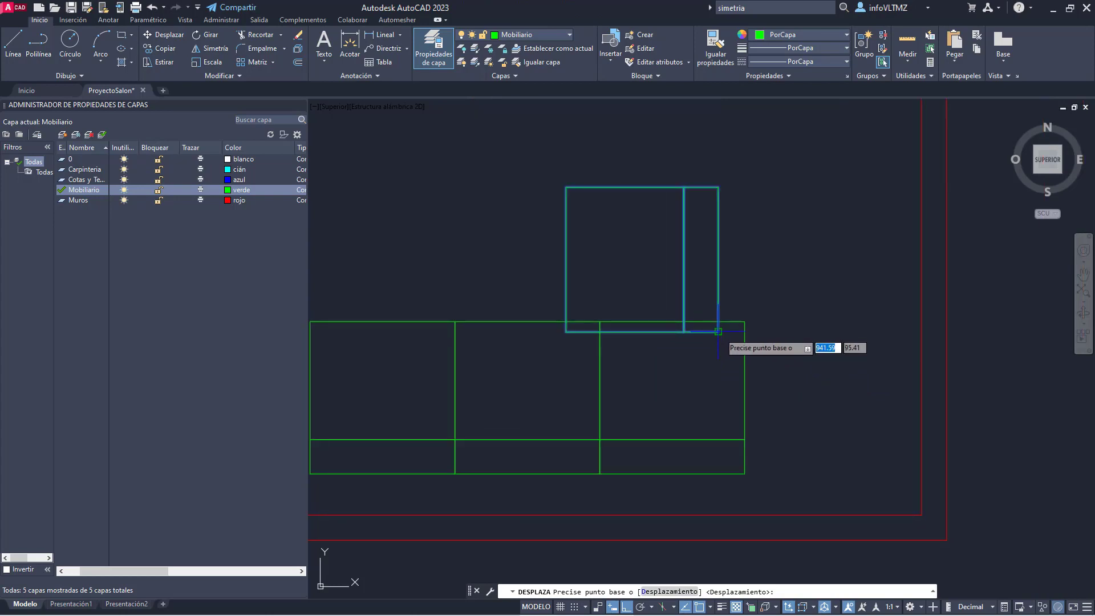
{"action": "left_click", "coordinate": [565, 329]}
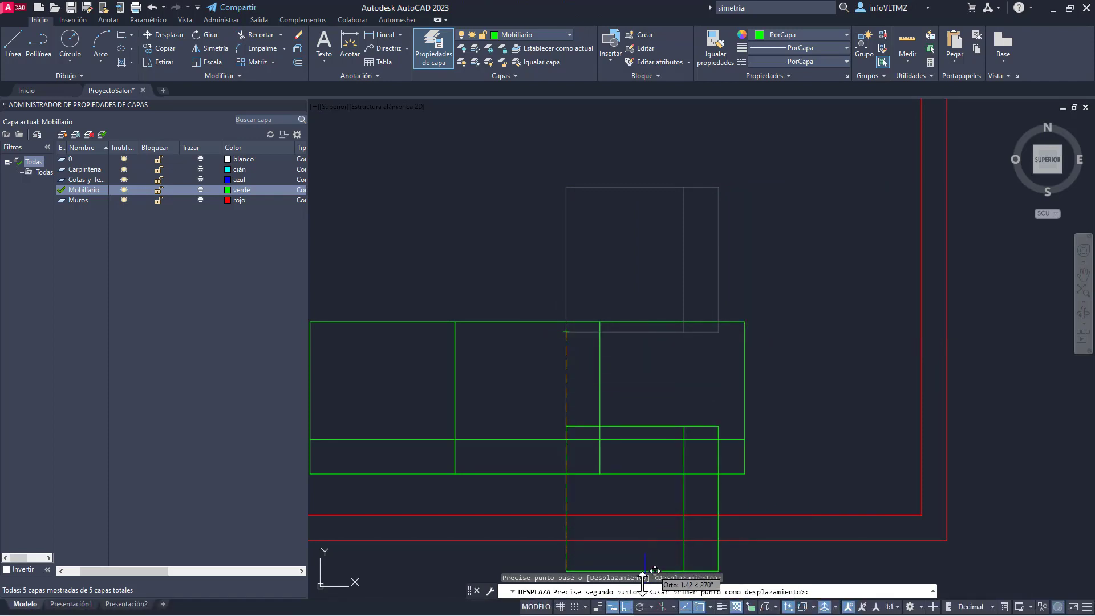
{"action": "key", "text": "F8"}
{"action": "left_click", "coordinate": [744, 321]}
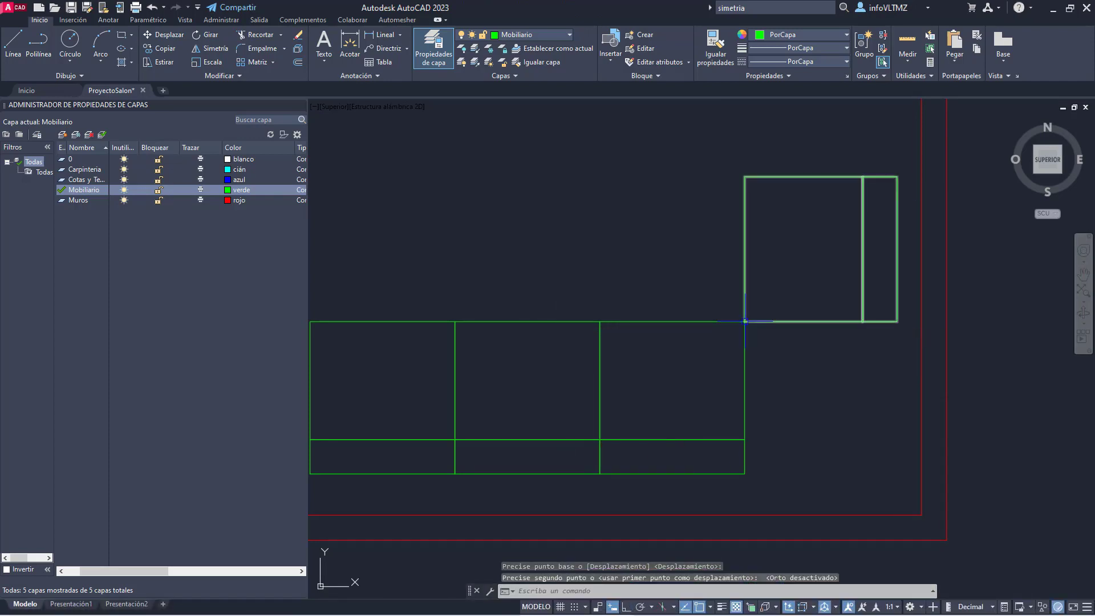
Step: Draw a rectangle filling the corner between the sofa row and the rotated seat, plus a backrest rectangle along its lower edge
{"action": "middle_click_drag", "start_coordinate": [778, 400], "coordinate": [693, 351]}
{"action": "left_click", "coordinate": [121, 35]}
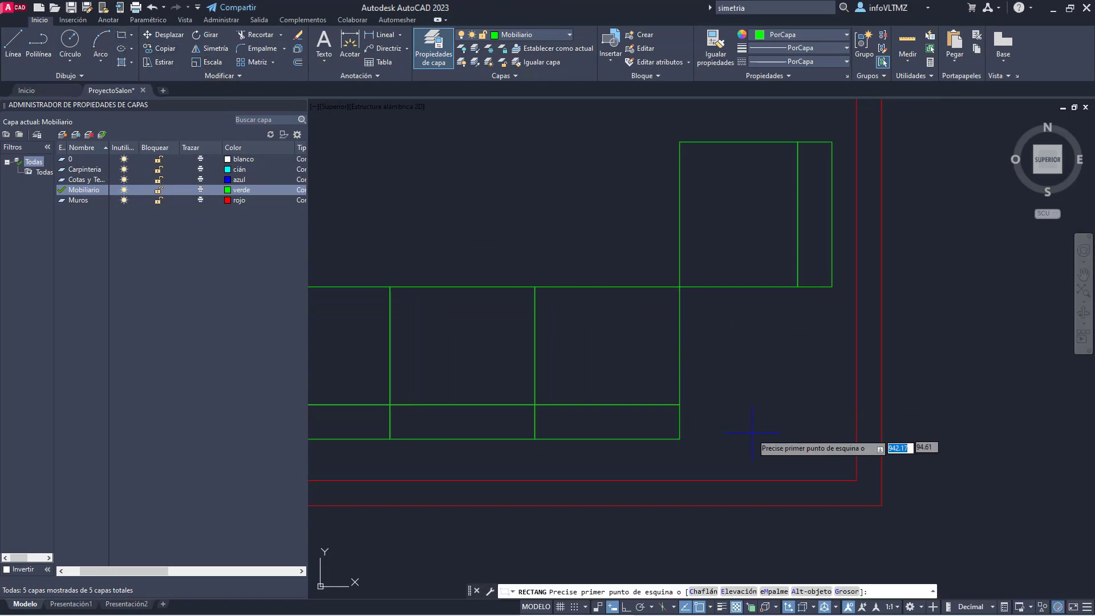
{"action": "left_click", "coordinate": [680, 438]}
{"action": "left_click", "coordinate": [832, 286]}
{"action": "key", "text": "Return"}
{"action": "left_click", "coordinate": [680, 405]}
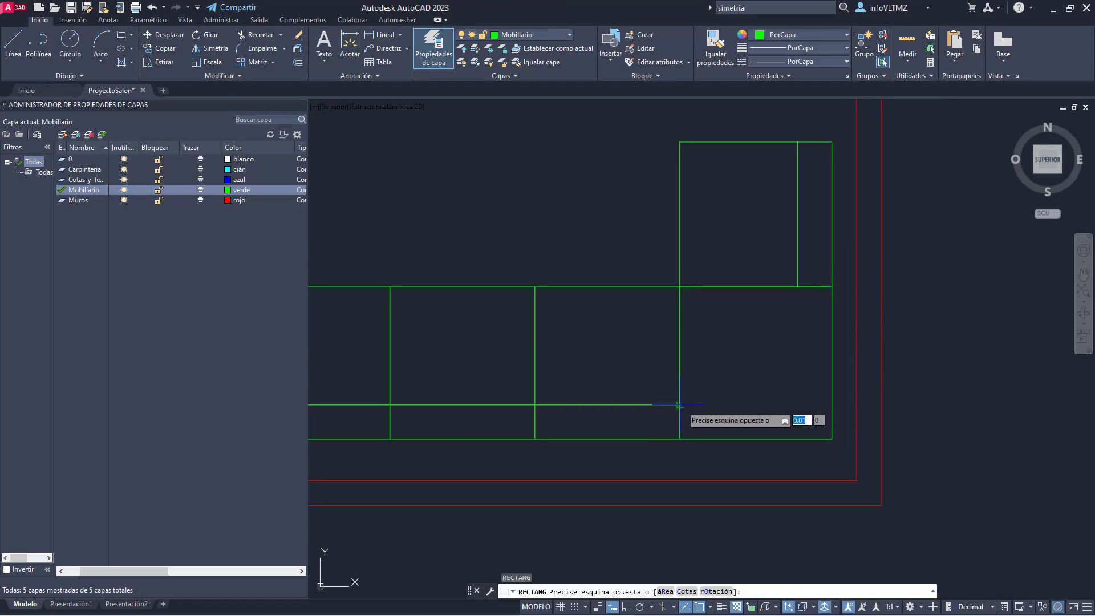
{"action": "left_click", "coordinate": [832, 439]}
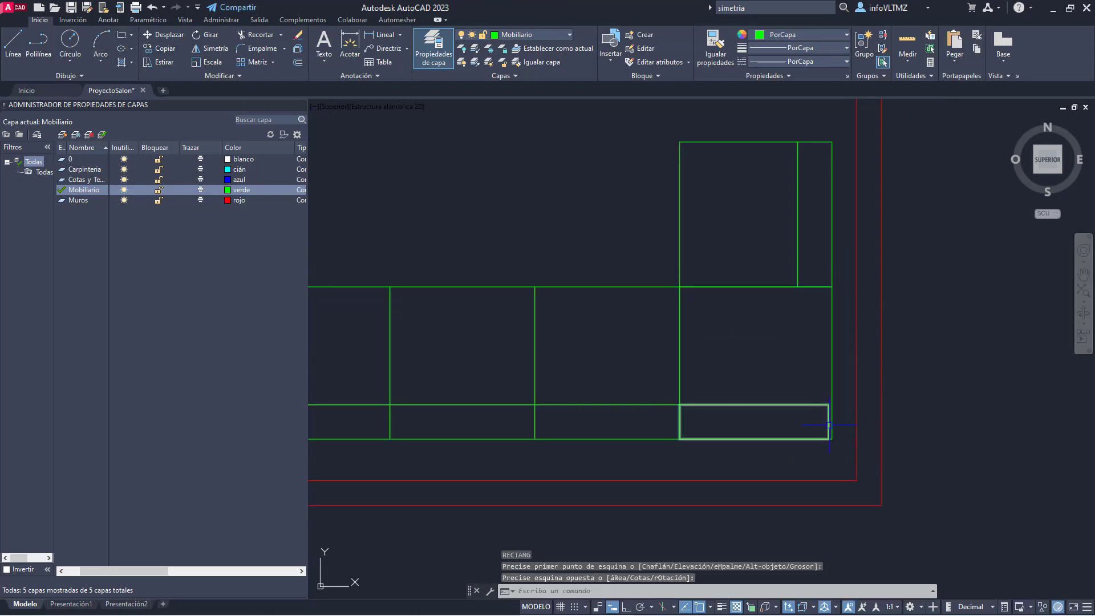
Step: Undo the last backrest rectangle and draw one along the corner block's right side, aligned with the rotated seat's backrest
{"action": "key", "text": "ctrl+z"}
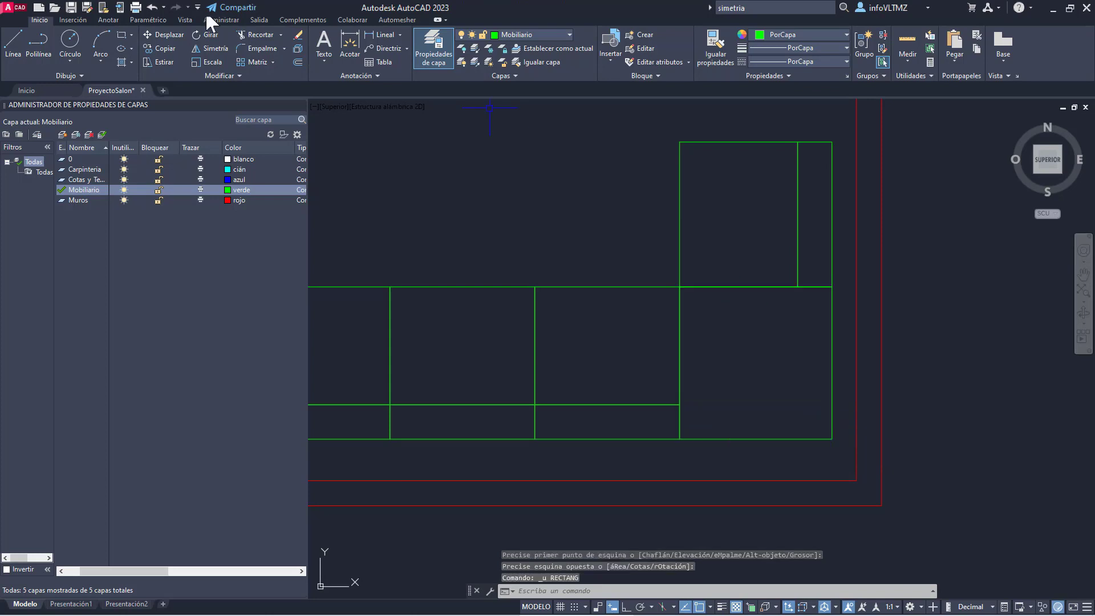
{"action": "left_click", "coordinate": [122, 37]}
{"action": "left_click", "coordinate": [798, 286]}
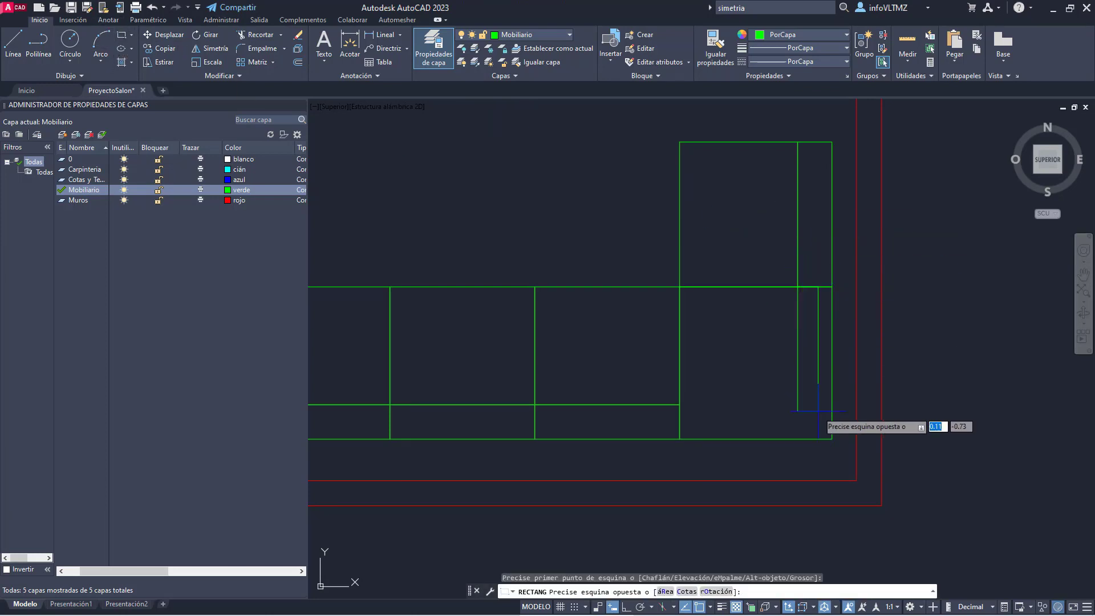
{"action": "left_click", "coordinate": [832, 439]}
Step: Draw a backrest rectangle along the corner block's lower edge, aligned with the sofa row's backrests
{"action": "key", "text": "Return"}
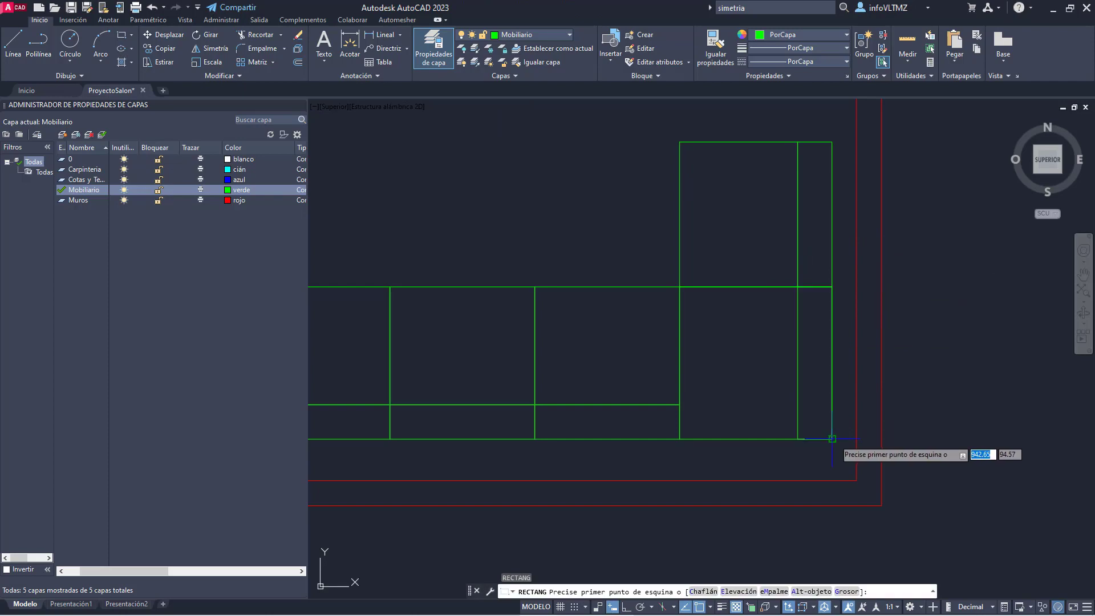
{"action": "left_click", "coordinate": [832, 438]}
{"action": "left_click", "coordinate": [679, 404]}
{"action": "key", "text": "Escape"}
{"action": "scroll", "coordinate": [741, 354], "scroll_direction": "down", "scroll_amount": 4}
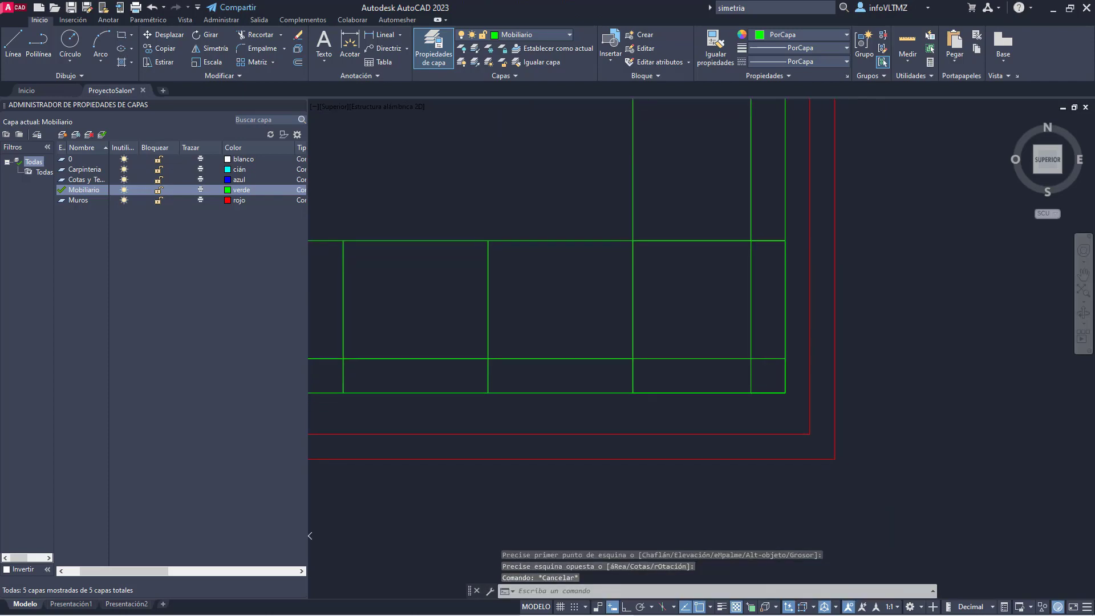
Step: Trim the crossing segments inside the corner where the two backrest rectangles overlap, so the backrests join in an L
{"action": "scroll", "coordinate": [816, 367], "scroll_direction": "up", "scroll_amount": 4}
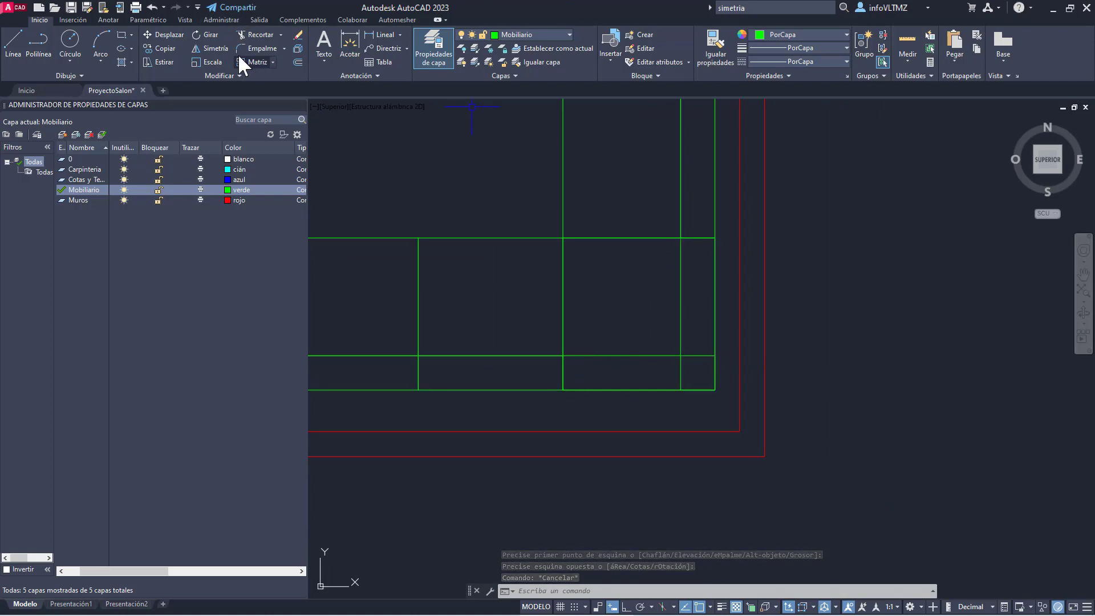
{"action": "left_click", "coordinate": [248, 34]}
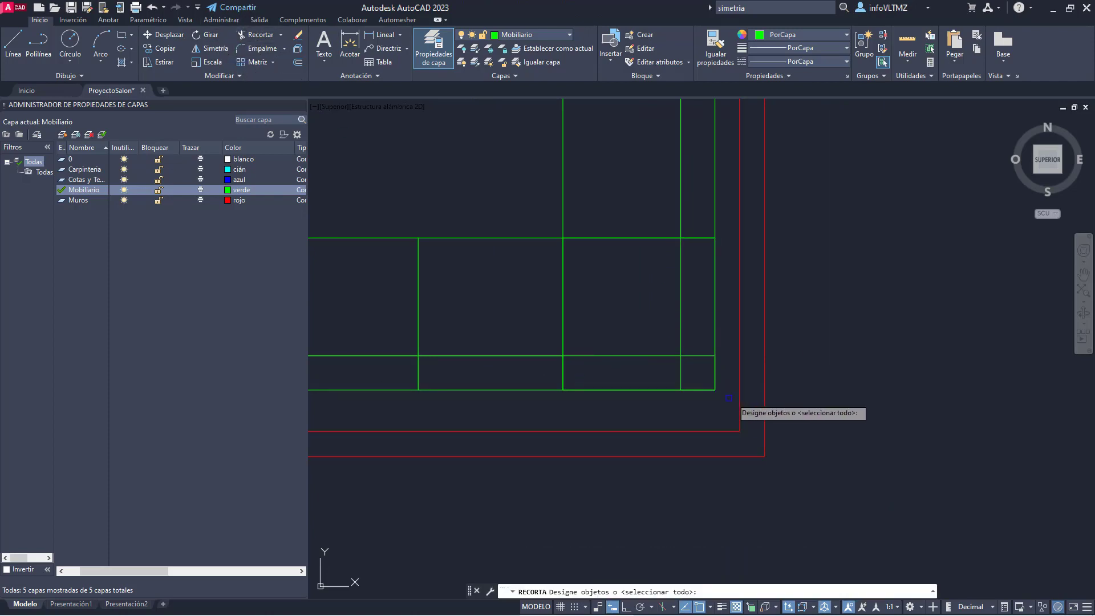
{"action": "left_click", "coordinate": [720, 395]}
{"action": "left_click", "coordinate": [665, 337]}
{"action": "key", "text": "Return"}
{"action": "left_click", "coordinate": [681, 373]}
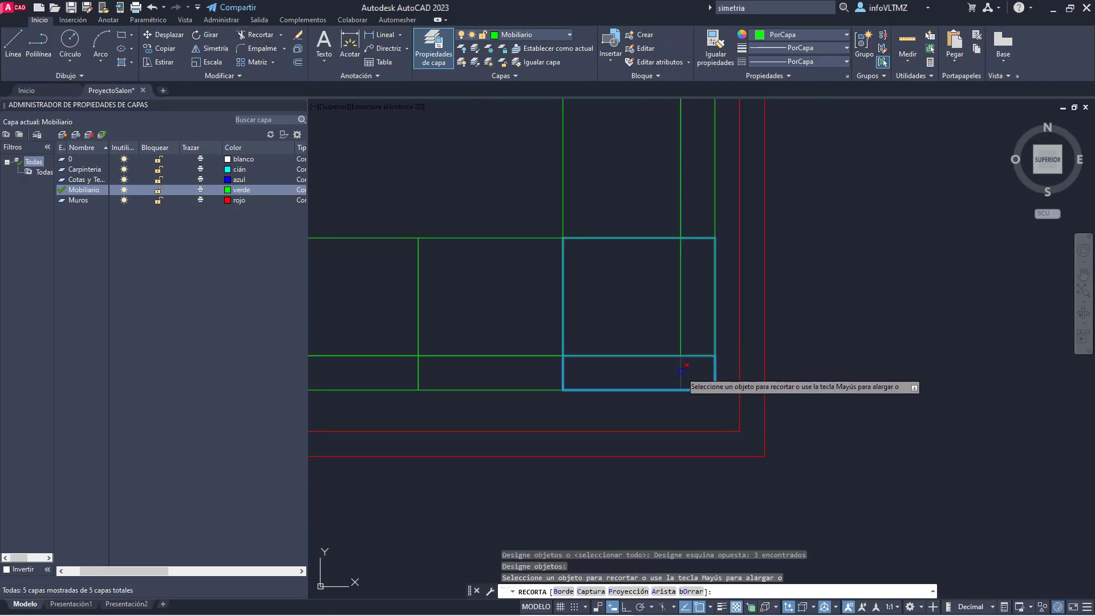
{"action": "left_click", "coordinate": [691, 356]}
{"action": "scroll", "coordinate": [691, 360], "scroll_direction": "down", "scroll_amount": 4}
{"action": "key", "text": "Escape"}
{"action": "middle_click_drag", "start_coordinate": [670, 344], "coordinate": [800, 358]}
{"action": "scroll", "coordinate": [759, 367], "scroll_direction": "down", "scroll_amount": 4}
{"action": "scroll", "coordinate": [787, 363], "scroll_direction": "up", "scroll_amount": 2}
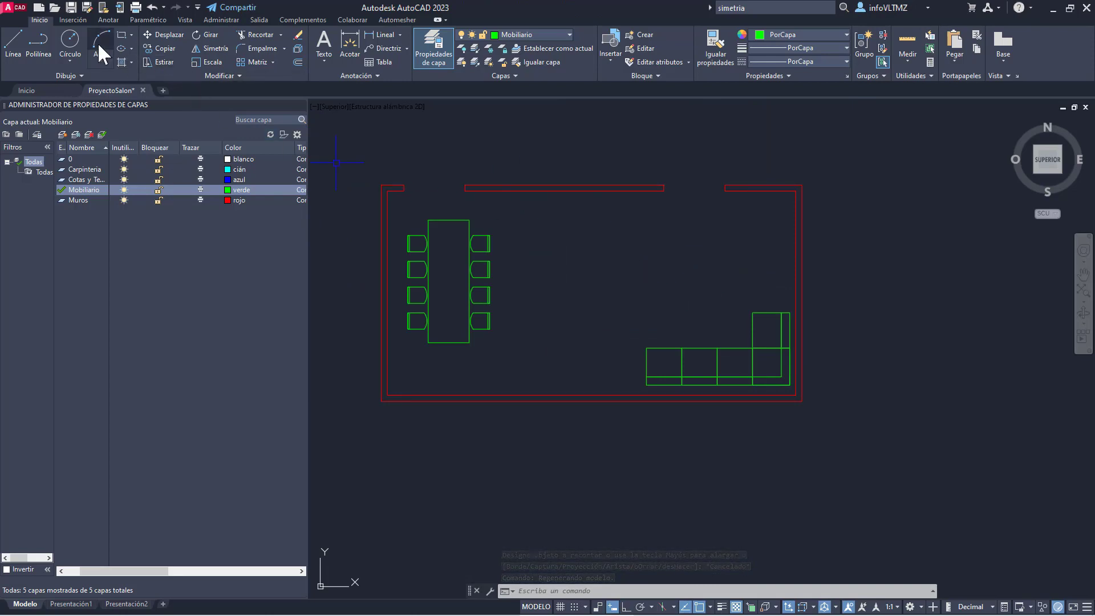
Step: Draw a long TV cabinet rectangle below the upper wall's middle section, with a thin TV rectangle inside it
{"action": "left_click", "coordinate": [121, 35]}
{"action": "left_click", "coordinate": [521, 200]}
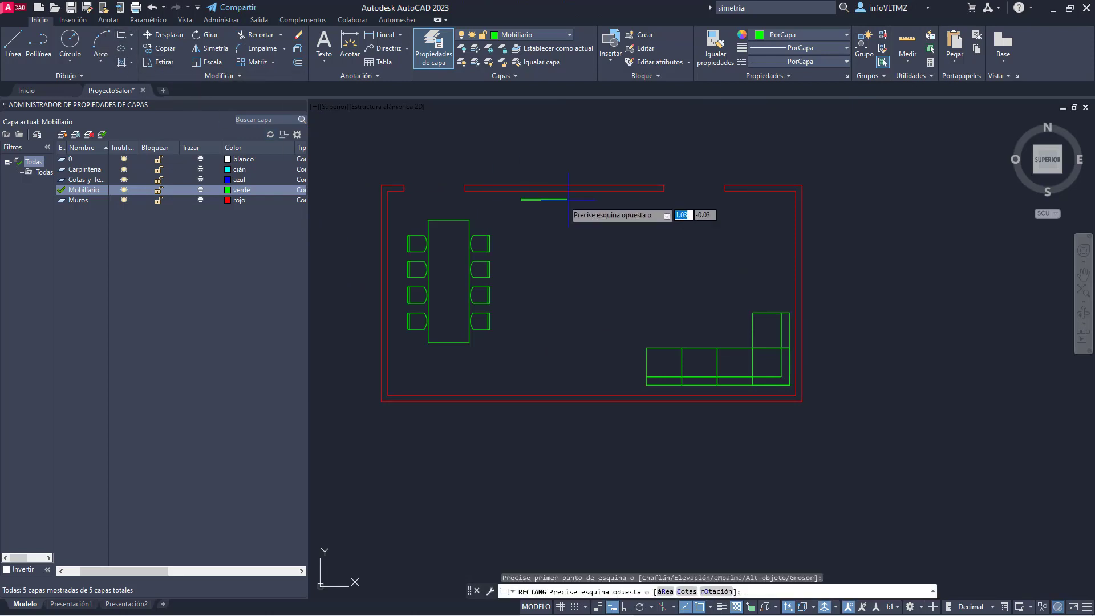
{"action": "left_click", "coordinate": [645, 209]}
{"action": "scroll", "coordinate": [586, 202], "scroll_direction": "up", "scroll_amount": 4}
{"action": "key", "text": "Return"}
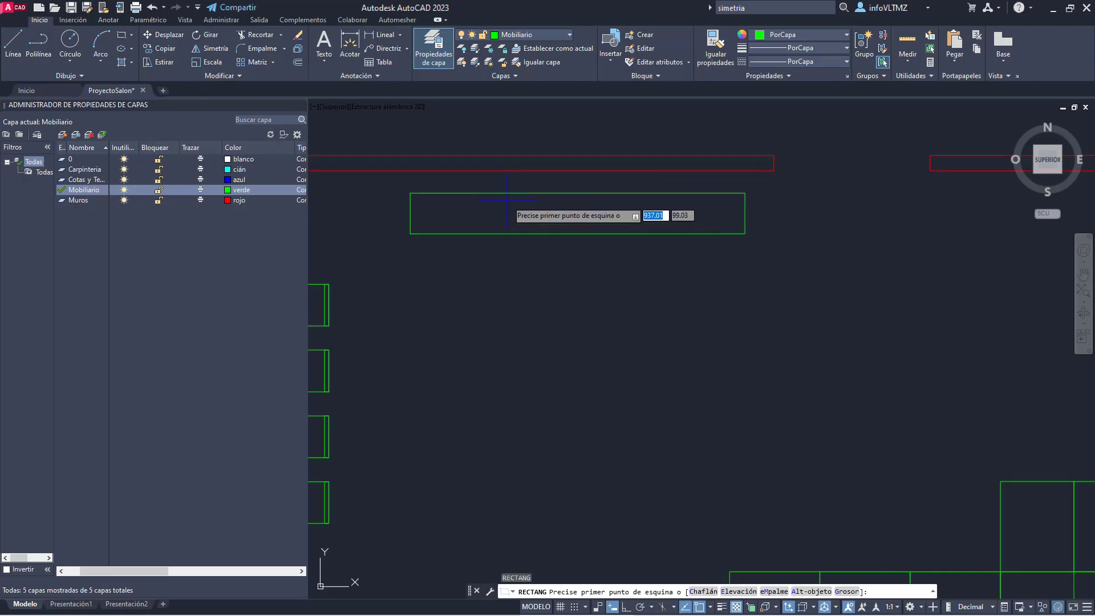
{"action": "left_click", "coordinate": [504, 200]}
{"action": "left_click", "coordinate": [637, 206]}
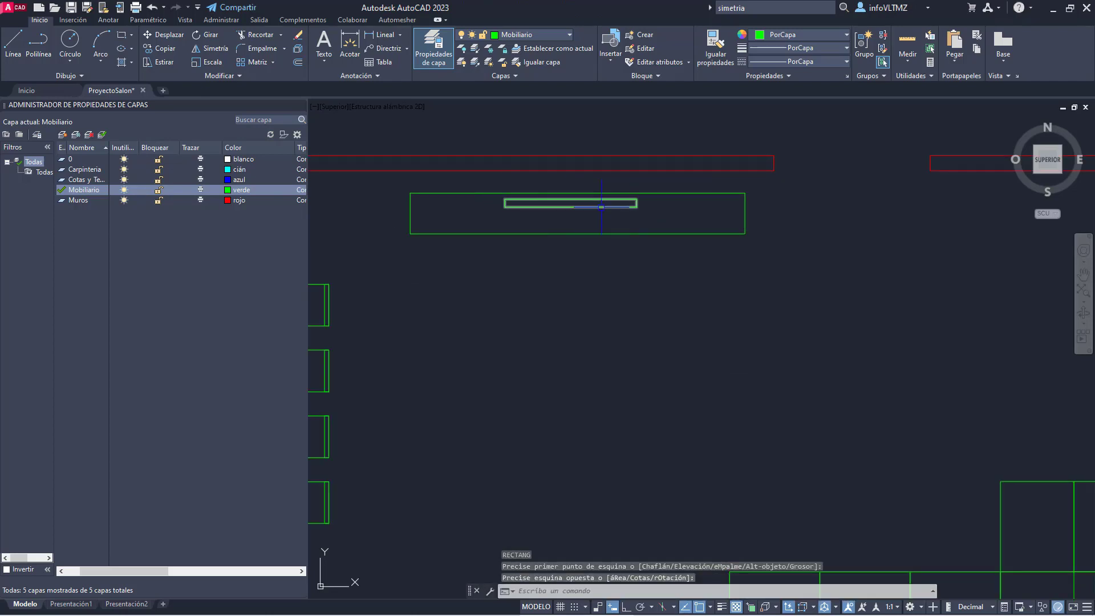
{"action": "scroll", "coordinate": [601, 206], "scroll_direction": "down", "scroll_amount": 4}
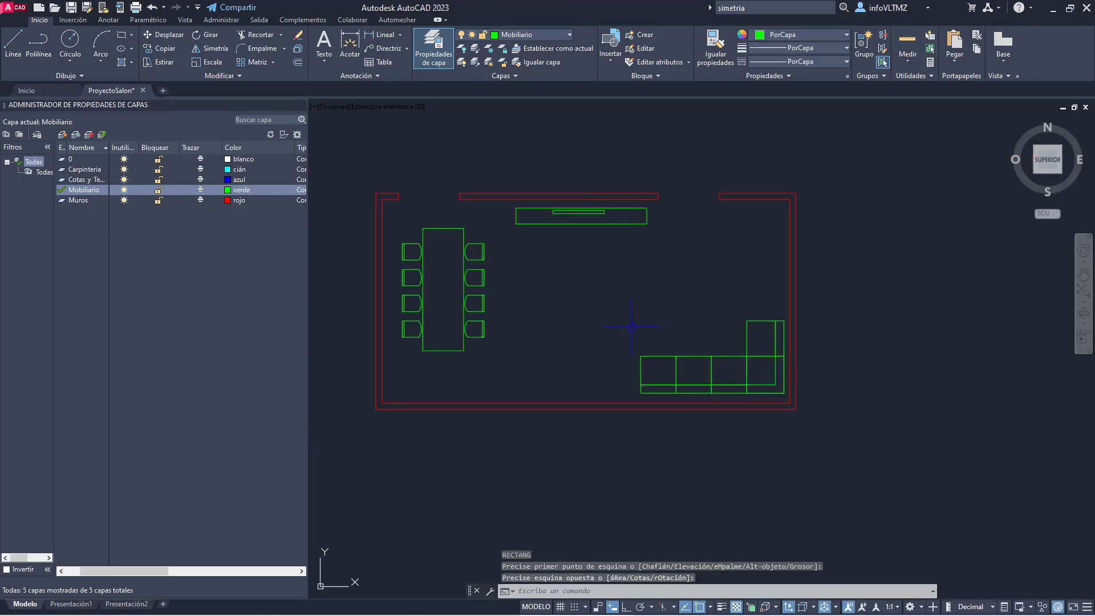
Step: Draw a 3.5 by 2 rug rectangle starting in the open space between the TV cabinet and the sofa
{"action": "key", "text": "Return"}
{"action": "left_click", "coordinate": [589, 263]}
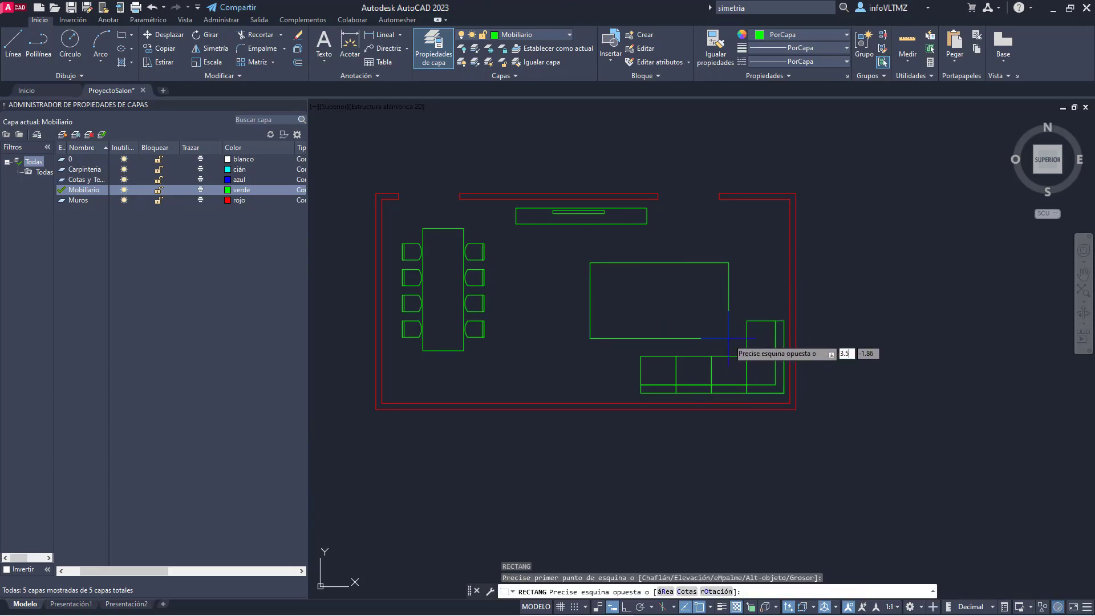
{"action": "key", "text": "Tab"}
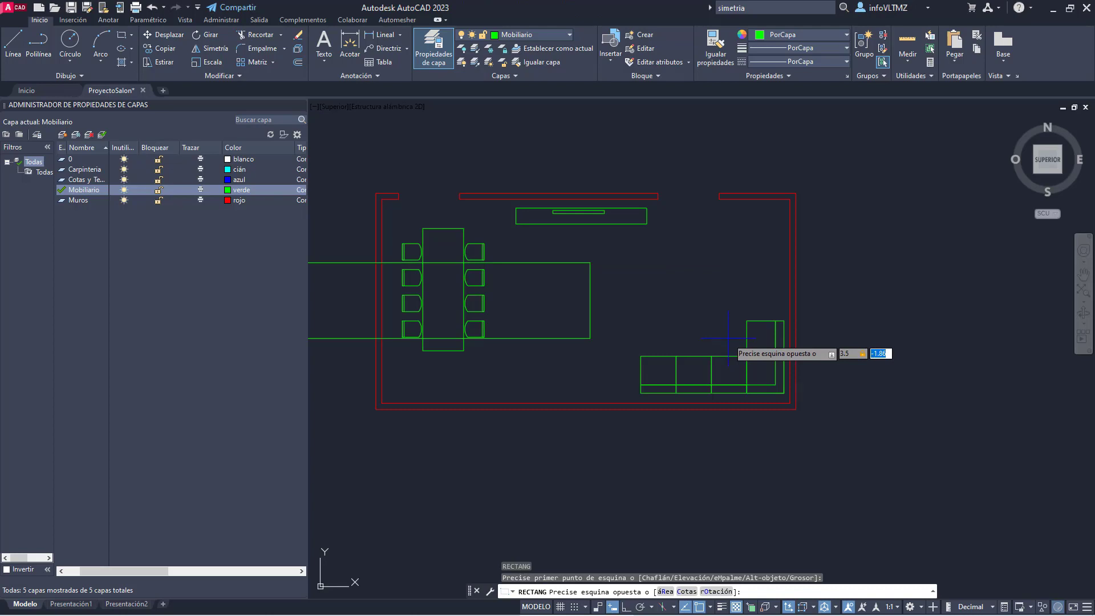
{"action": "type", "text": "2"}
{"action": "key", "text": "Return"}
{"action": "key", "text": "Escape"}
Step: Move the rug rectangle down until it overlaps the sofa row and the rotated seat
{"action": "left_click", "coordinate": [715, 256]}
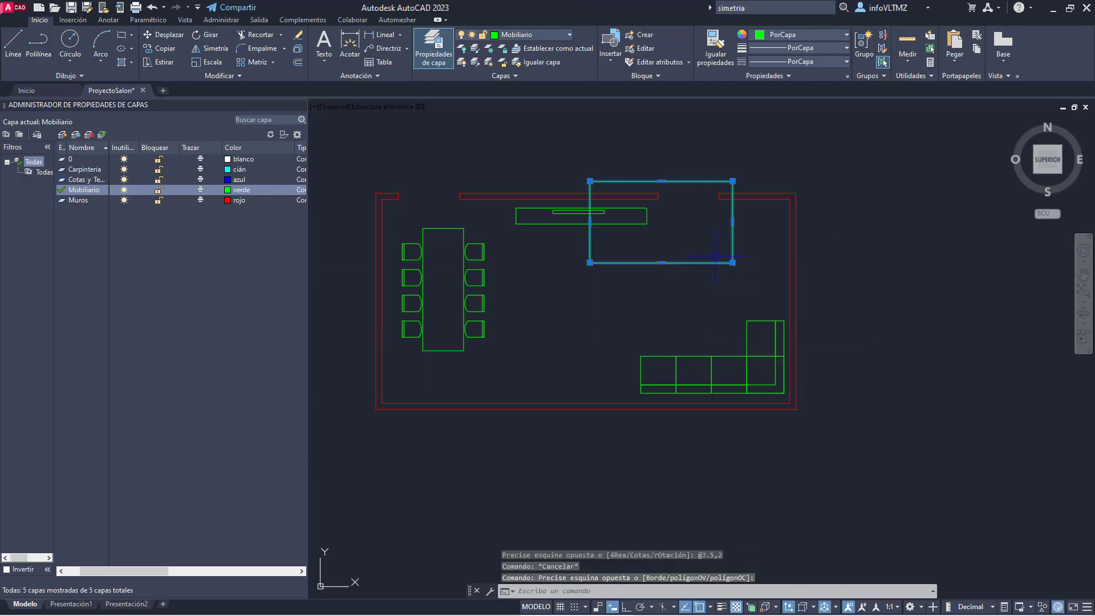
{"action": "left_click", "coordinate": [156, 34]}
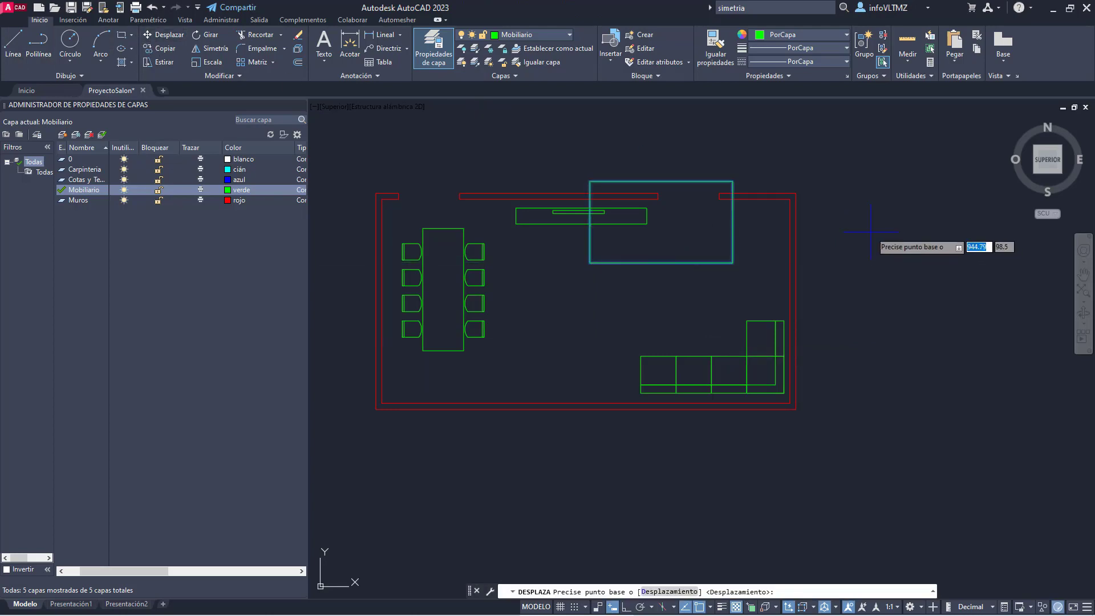
{"action": "left_click", "coordinate": [871, 232]}
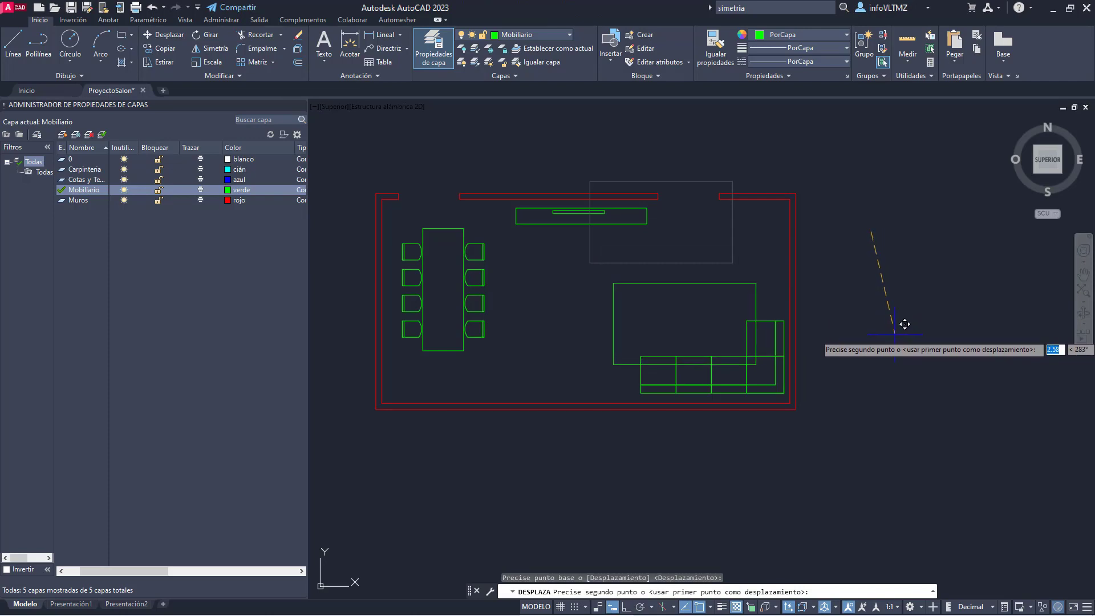
{"action": "key", "text": "Escape"}
Step: Break the rug outline between the sofa row's left edge and the rotated seat's upper edge, removing the part over the sofa
{"action": "scroll", "coordinate": [738, 348], "scroll_direction": "up", "scroll_amount": 4}
{"action": "left_click", "coordinate": [753, 314]}
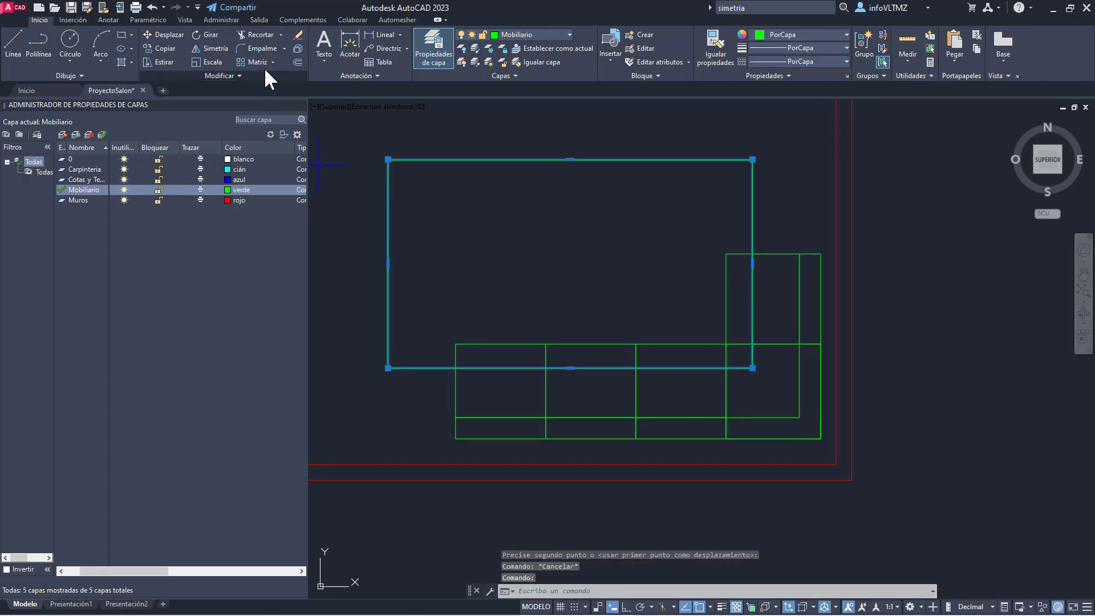
{"action": "left_click", "coordinate": [235, 74]}
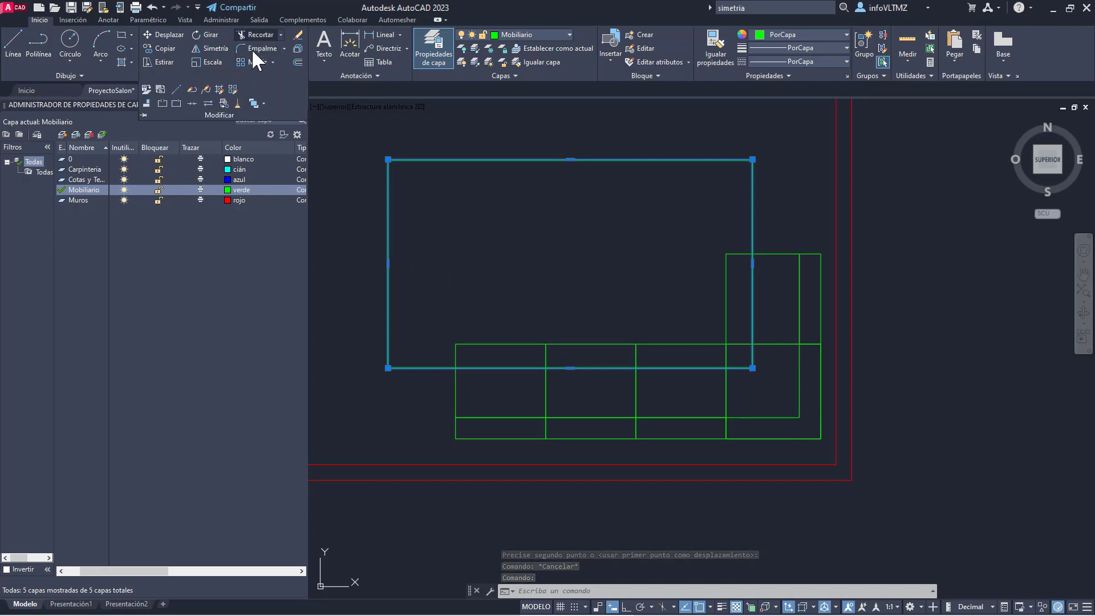
{"action": "left_click", "coordinate": [163, 104]}
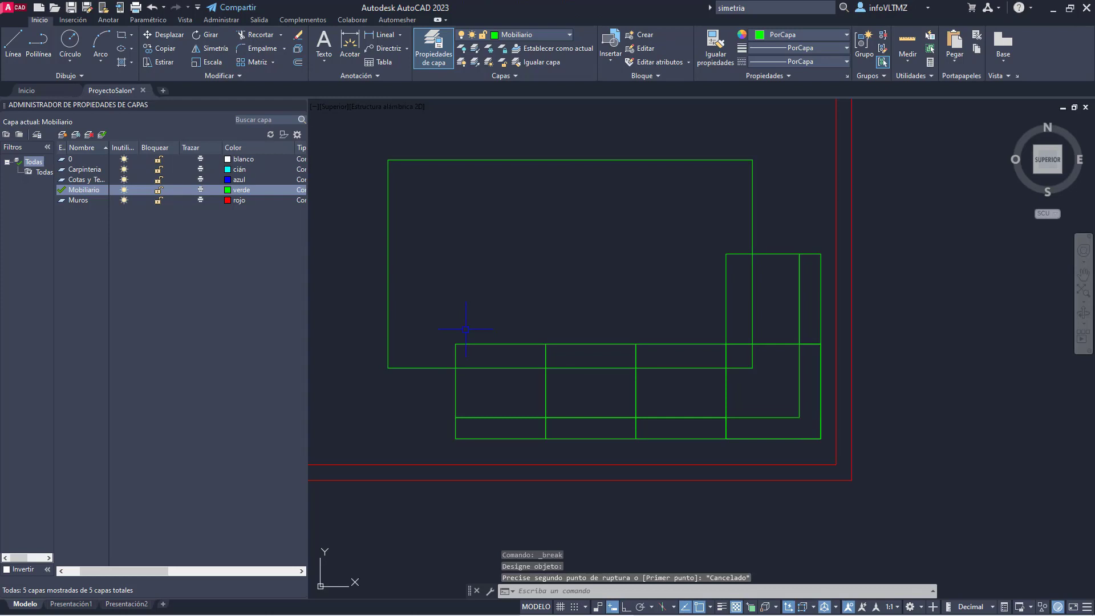
{"action": "left_click", "coordinate": [457, 368]}
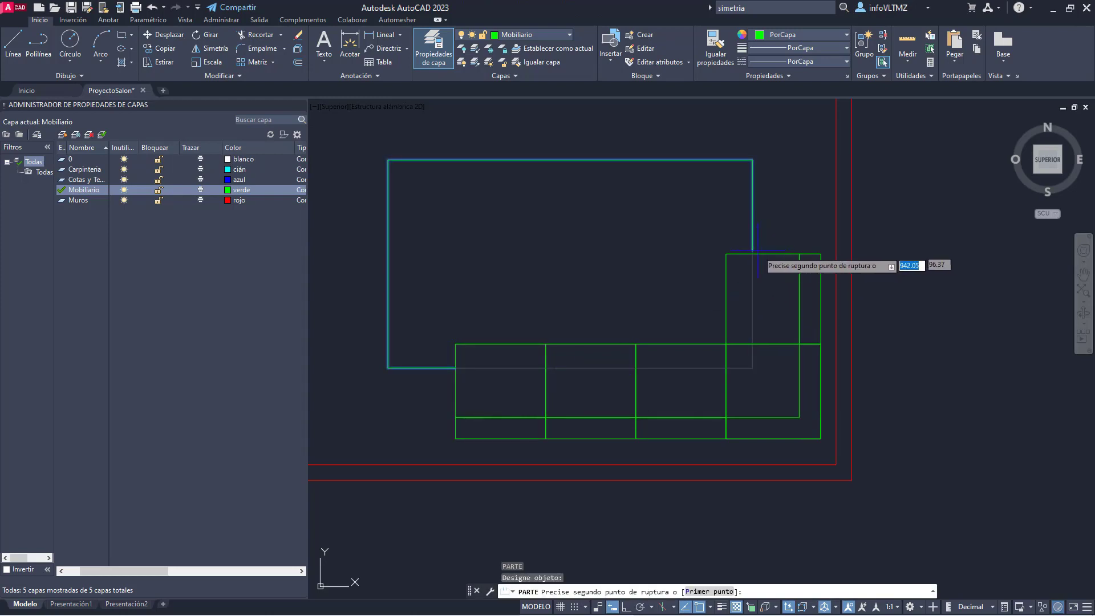
{"action": "left_click", "coordinate": [753, 255]}
{"action": "key", "text": "Escape"}
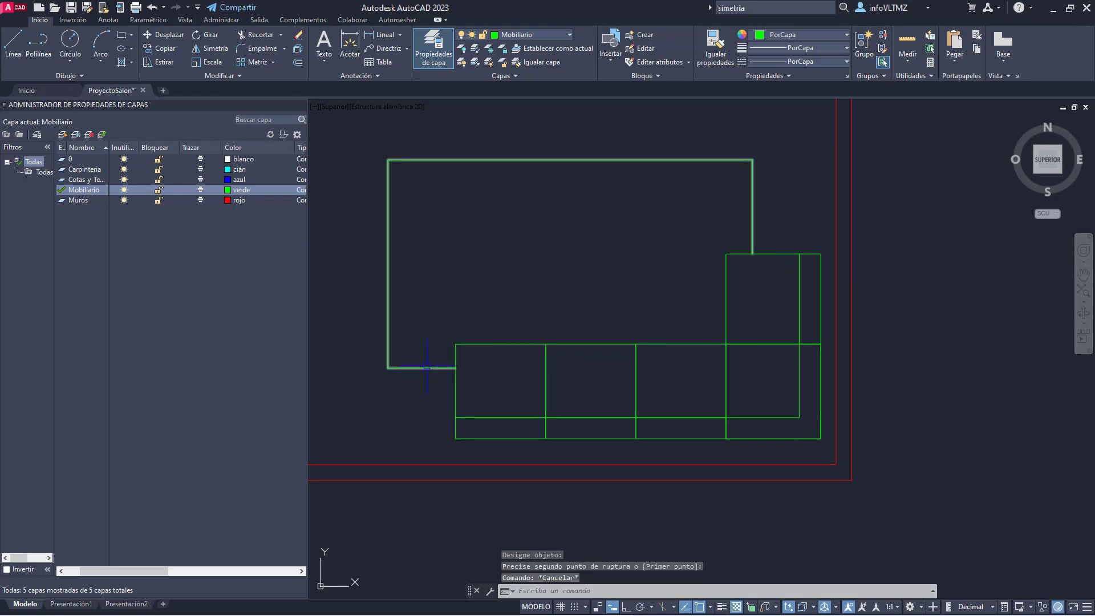
{"action": "left_click", "coordinate": [428, 368]}
{"action": "key", "text": "Escape"}
{"action": "scroll", "coordinate": [755, 306], "scroll_direction": "down", "scroll_amount": 4}
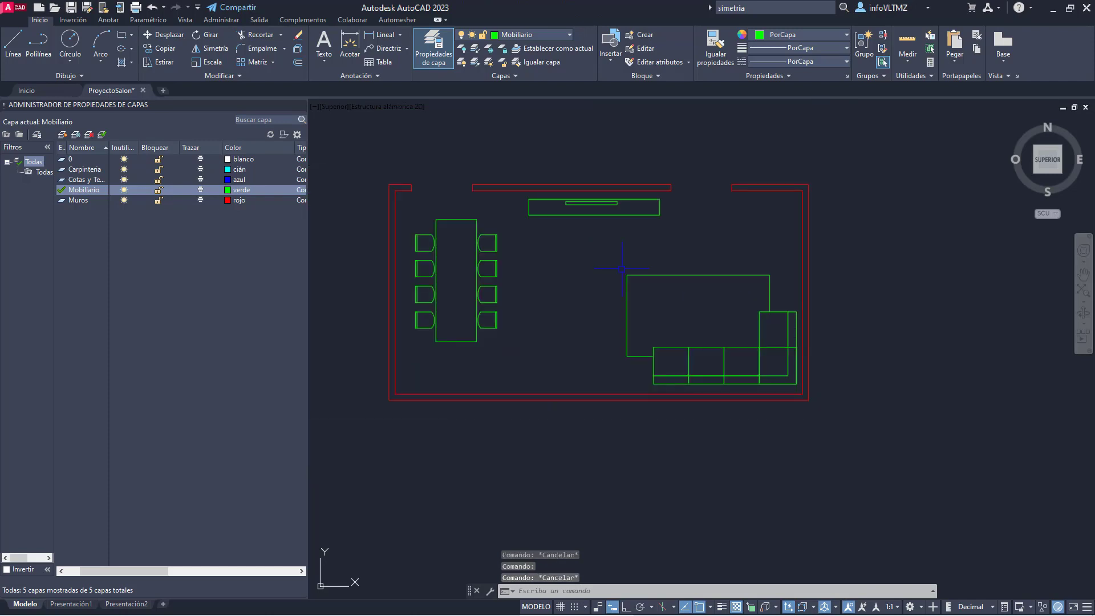
Step: Make Carpinteria the current layer and draw a rectangle filling the right opening of the upper wall
{"action": "middle_click_drag", "start_coordinate": [778, 326], "coordinate": [768, 328]}
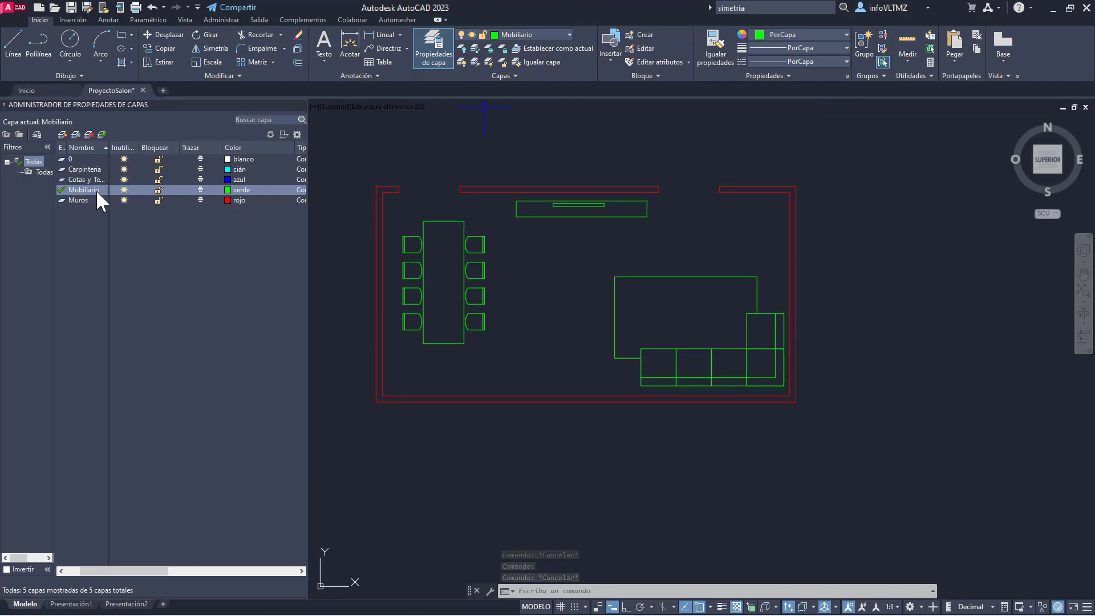
{"action": "double_click", "coordinate": [61, 169]}
{"action": "key", "text": "Escape"}
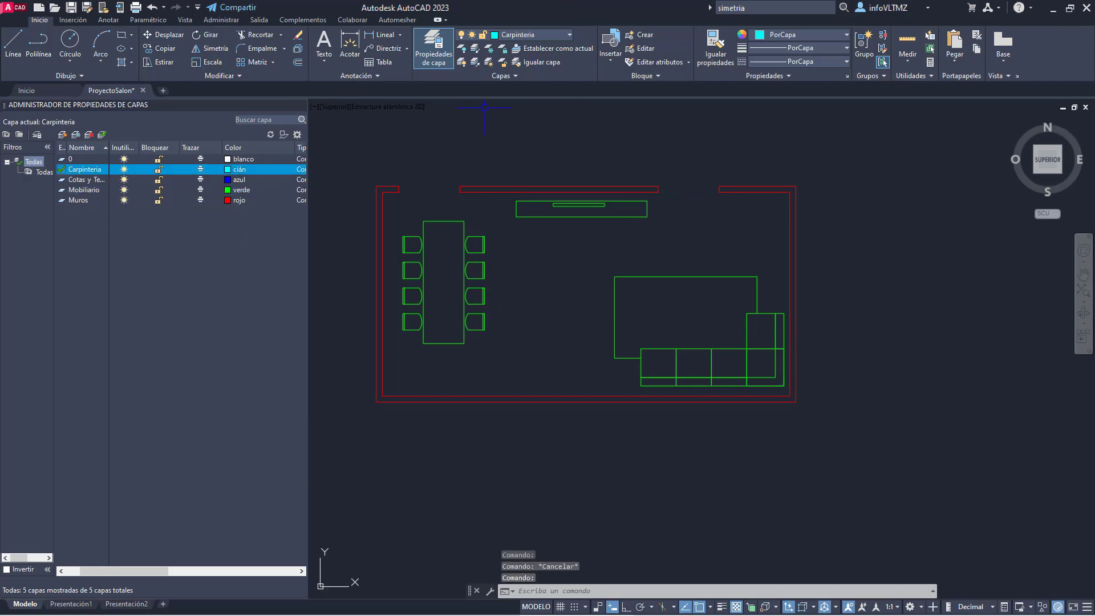
{"action": "scroll", "coordinate": [723, 193], "scroll_direction": "up", "scroll_amount": 2}
{"action": "scroll", "coordinate": [721, 160], "scroll_direction": "up", "scroll_amount": 4}
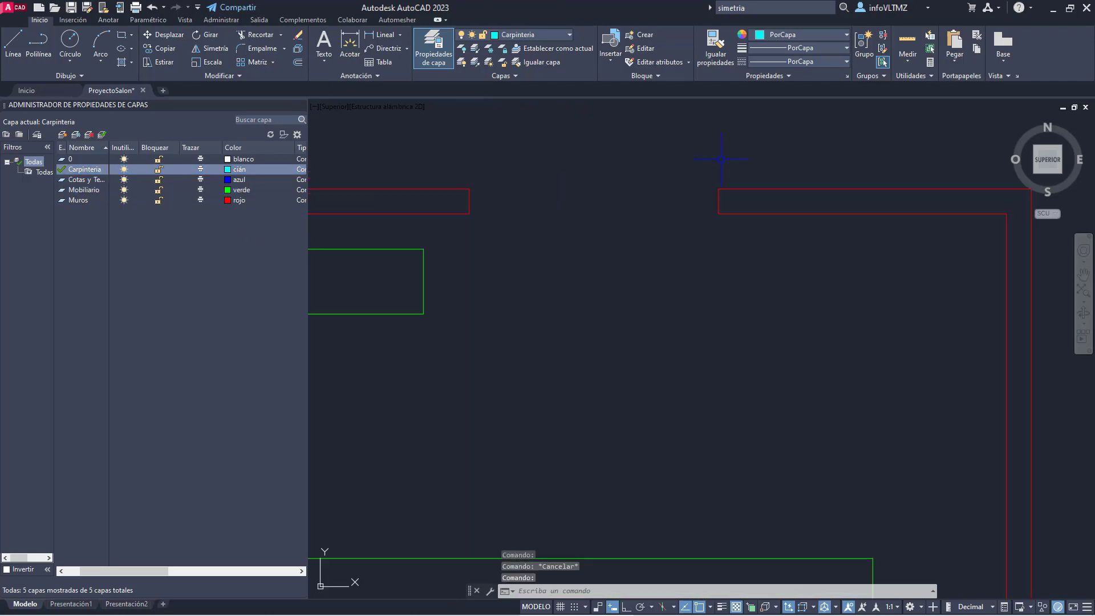
{"action": "left_click", "coordinate": [121, 36]}
{"action": "left_click", "coordinate": [470, 214]}
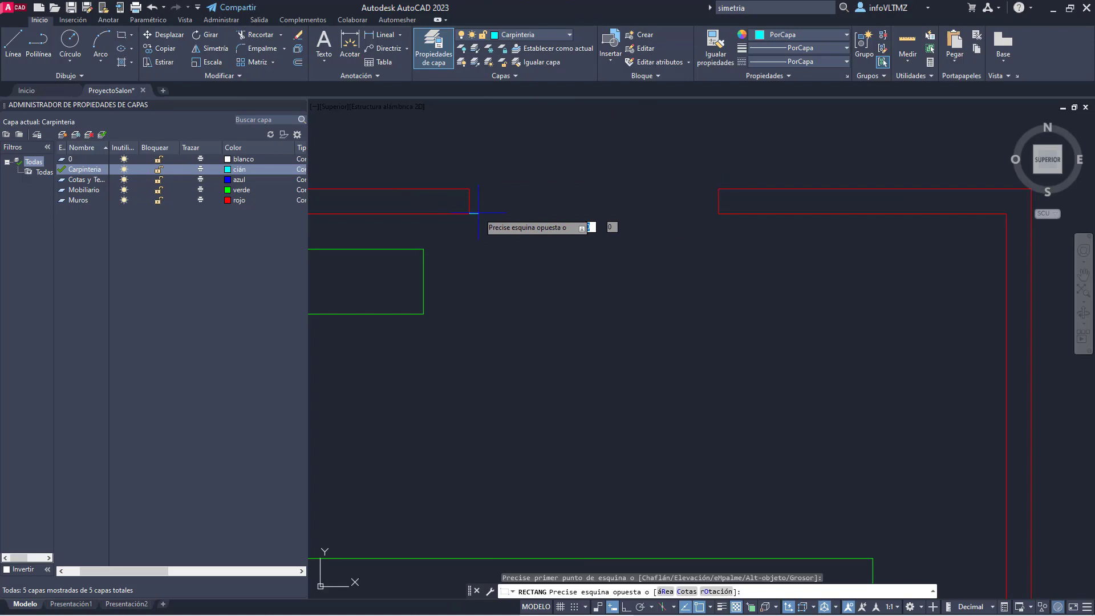
{"action": "left_click", "coordinate": [719, 191]}
Step: Draw a narrow jamb rectangle across the full wall thickness at the left end of the opening
{"action": "scroll", "coordinate": [720, 192], "scroll_direction": "up", "scroll_amount": 2}
{"action": "middle_click_drag", "start_coordinate": [361, 185], "coordinate": [437, 207]}
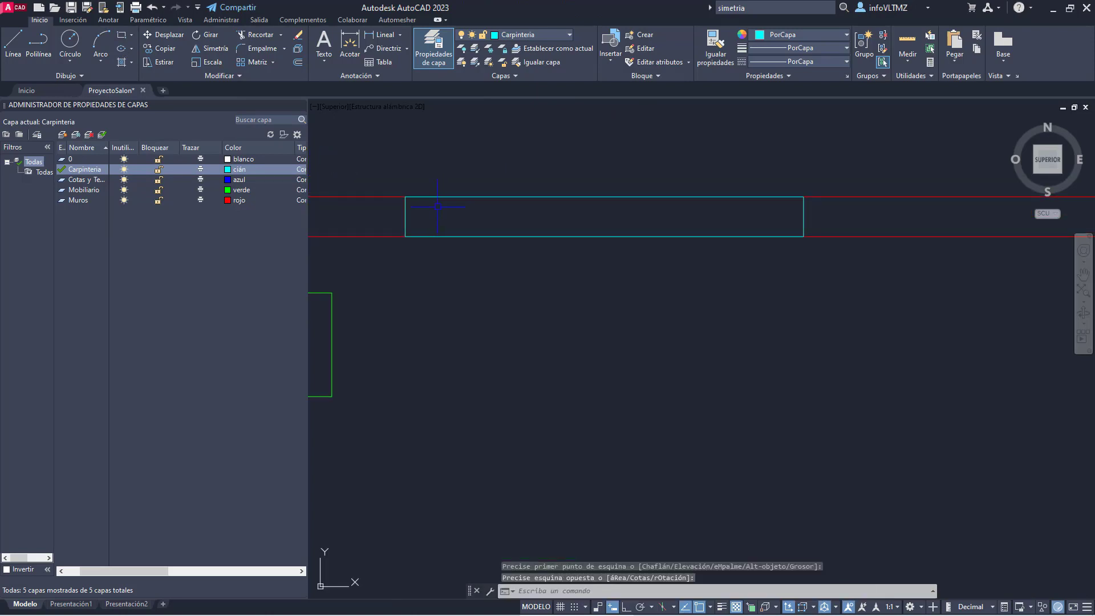
{"action": "key", "text": "space"}
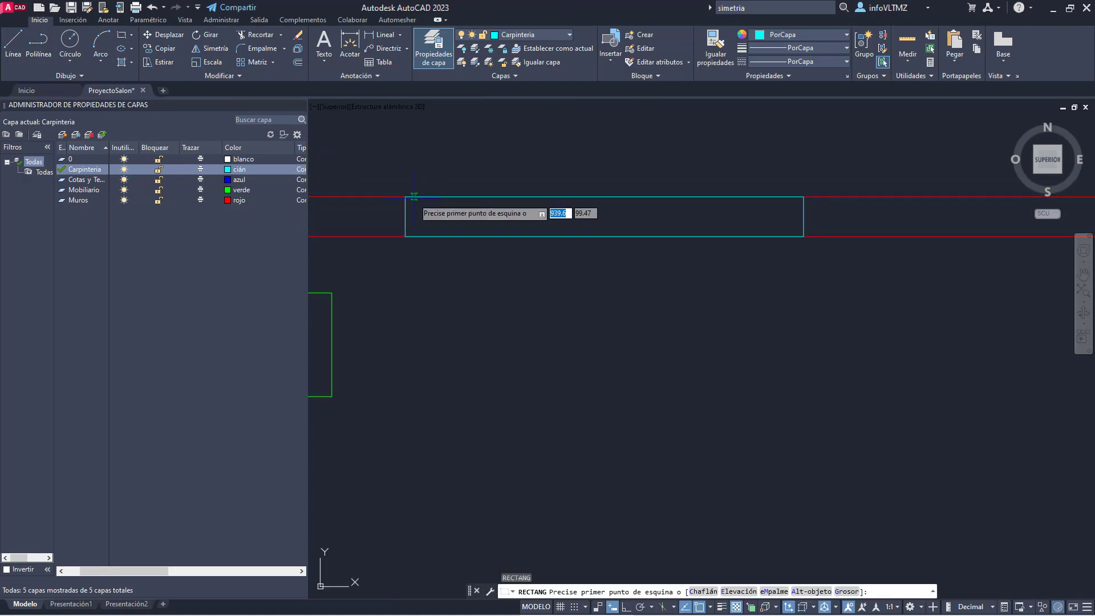
{"action": "left_click", "coordinate": [405, 237]}
{"action": "left_click", "coordinate": [417, 197]}
{"action": "key", "text": "Escape"}
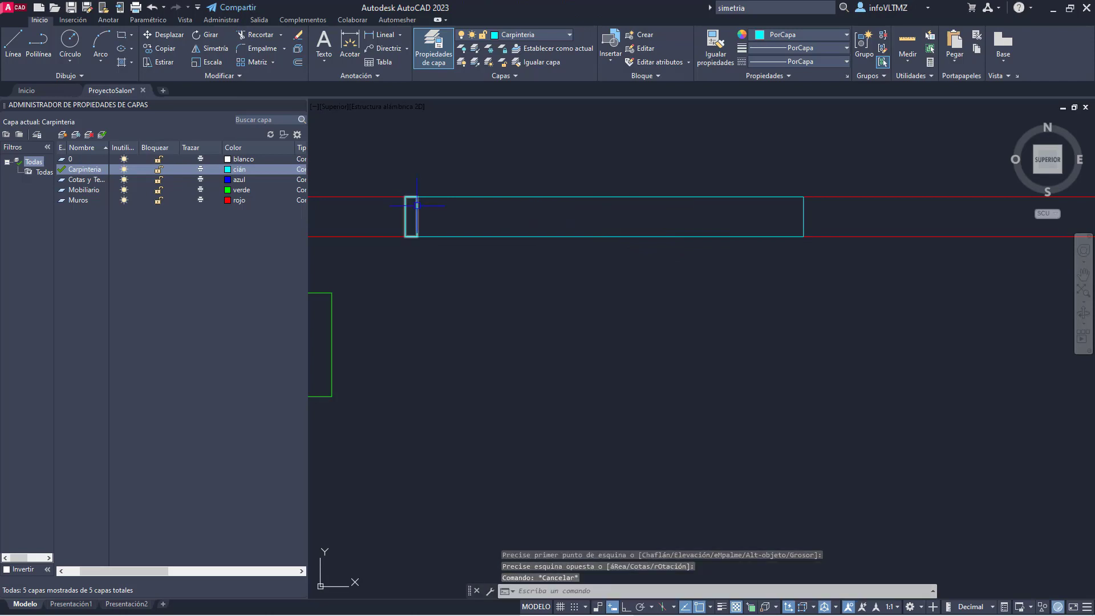
Step: Copy the jamb by its upper-right corner to the upper-right corner of the opening
{"action": "left_click", "coordinate": [417, 199]}
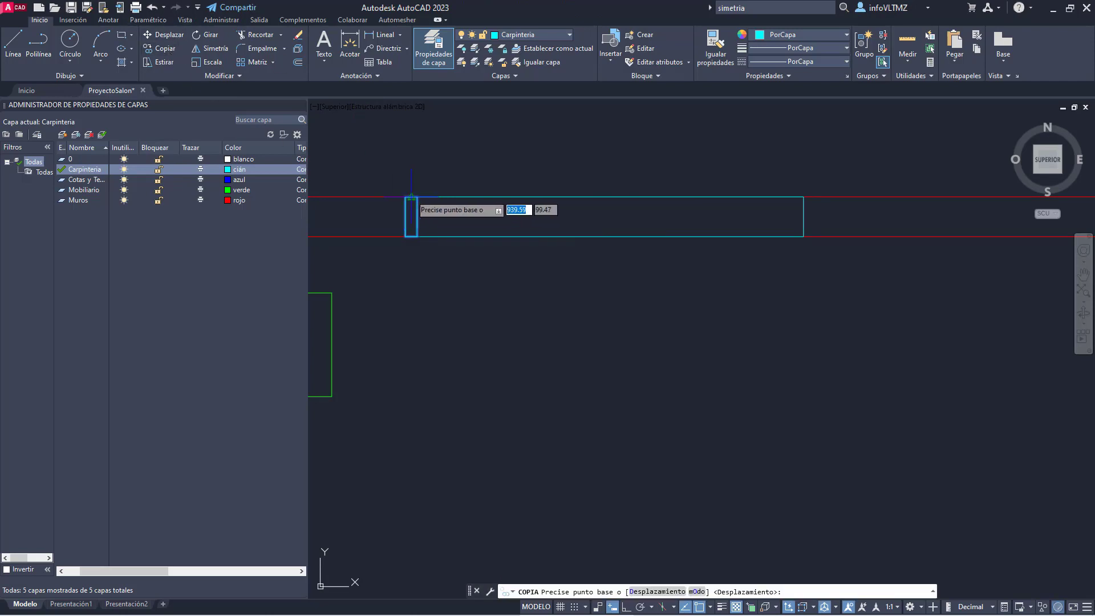
{"action": "left_click", "coordinate": [417, 197]}
{"action": "left_click", "coordinate": [803, 196]}
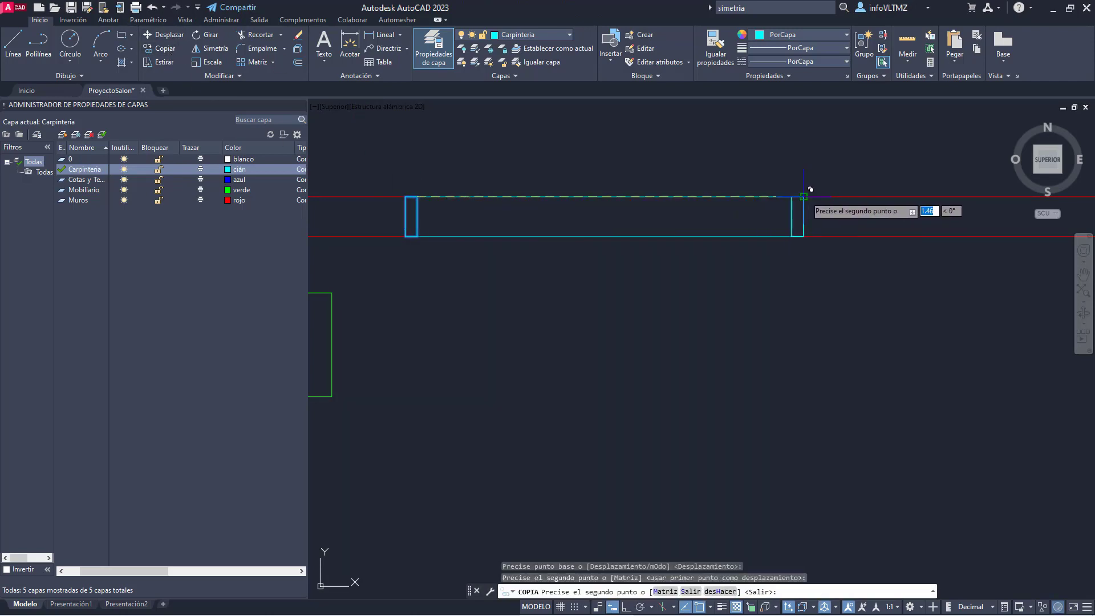
{"action": "key", "text": "Escape"}
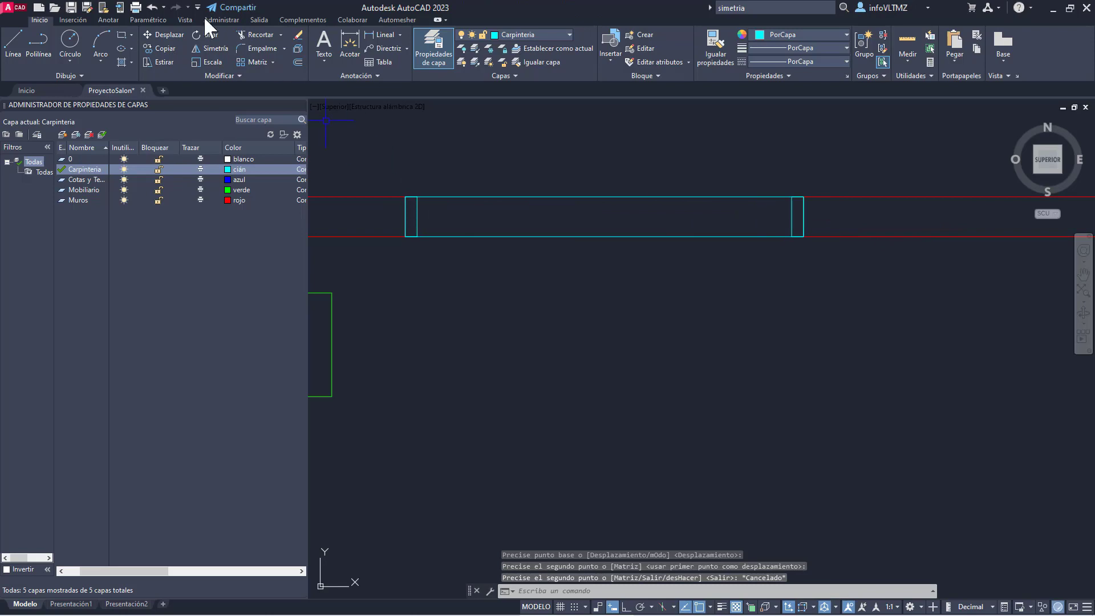
{"action": "left_click", "coordinate": [121, 35]}
{"action": "left_click", "coordinate": [418, 218]}
{"action": "key", "text": "Escape"}
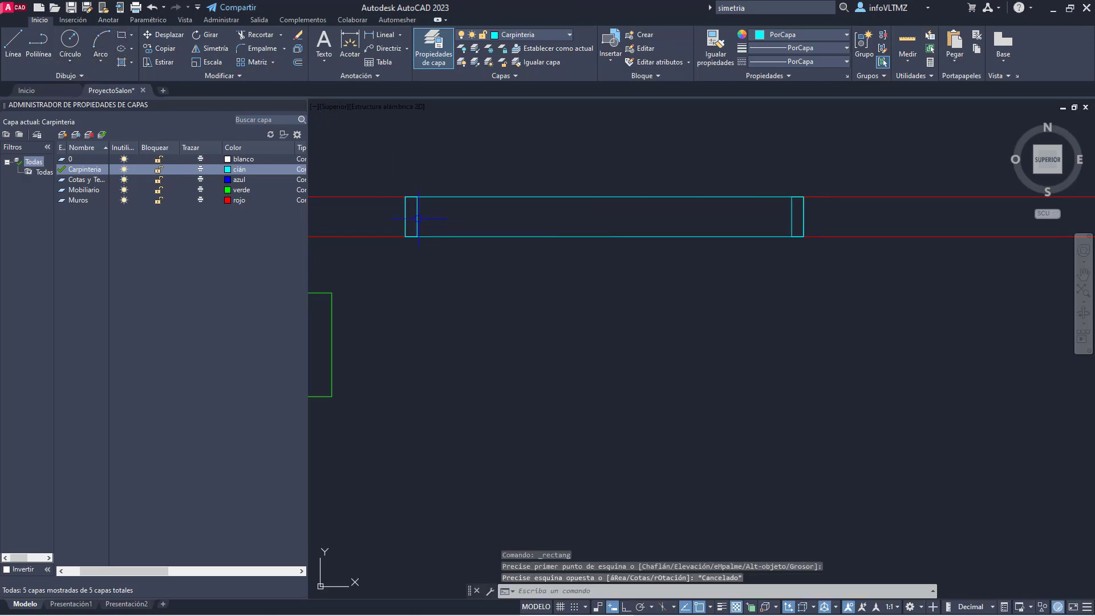
Step: Draw a rectangle between the two jambs, from the left jamb's upper inner corner to the midpoint of the right jamb's inner edge
{"action": "key", "text": "Return"}
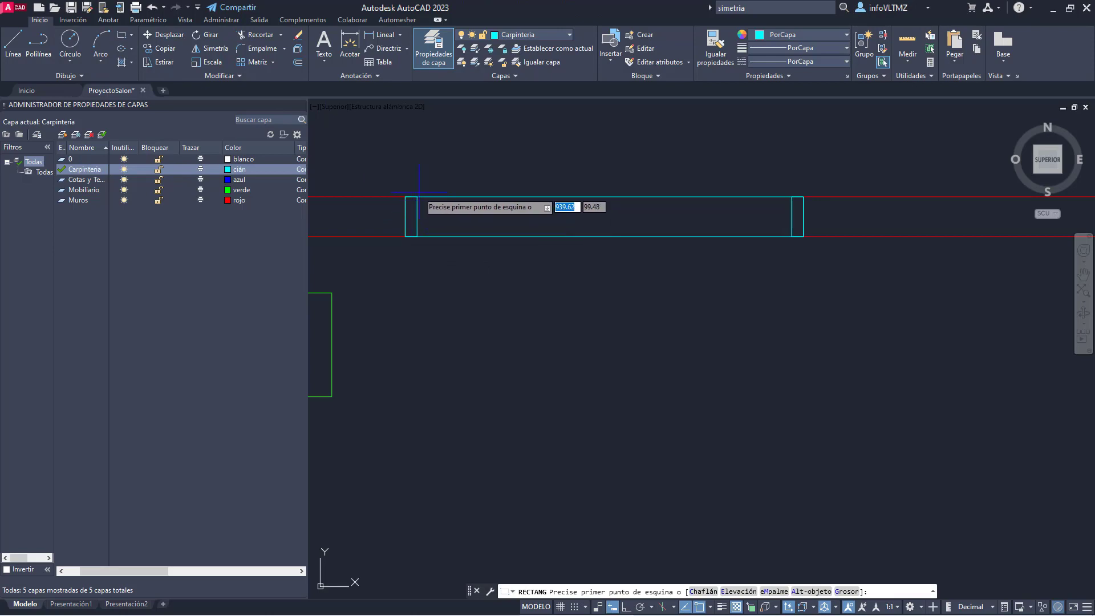
{"action": "left_click", "coordinate": [418, 197]}
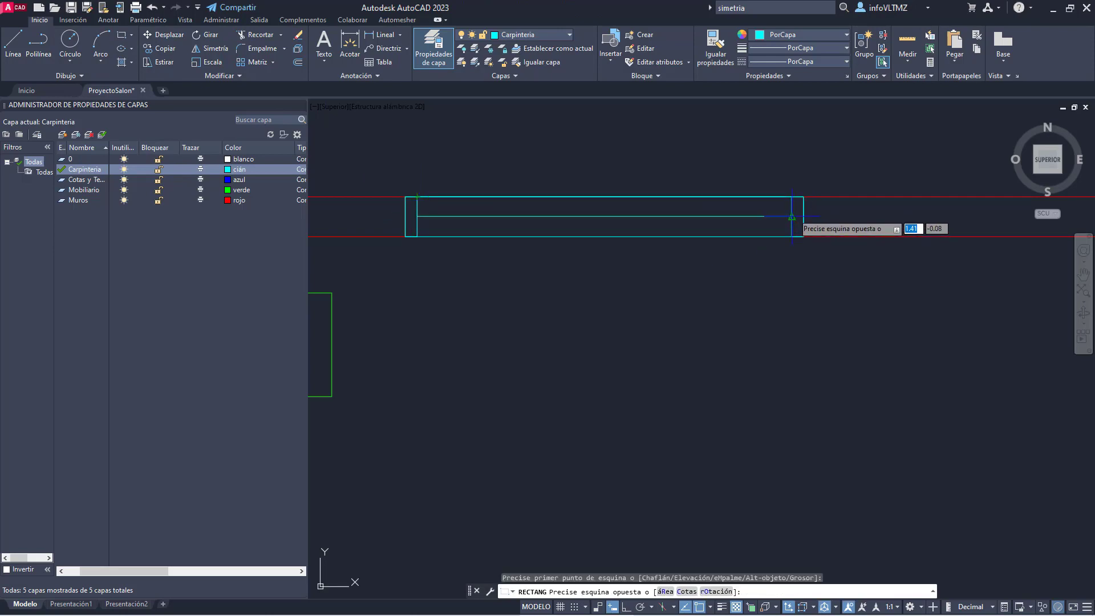
{"action": "left_click", "coordinate": [792, 216]}
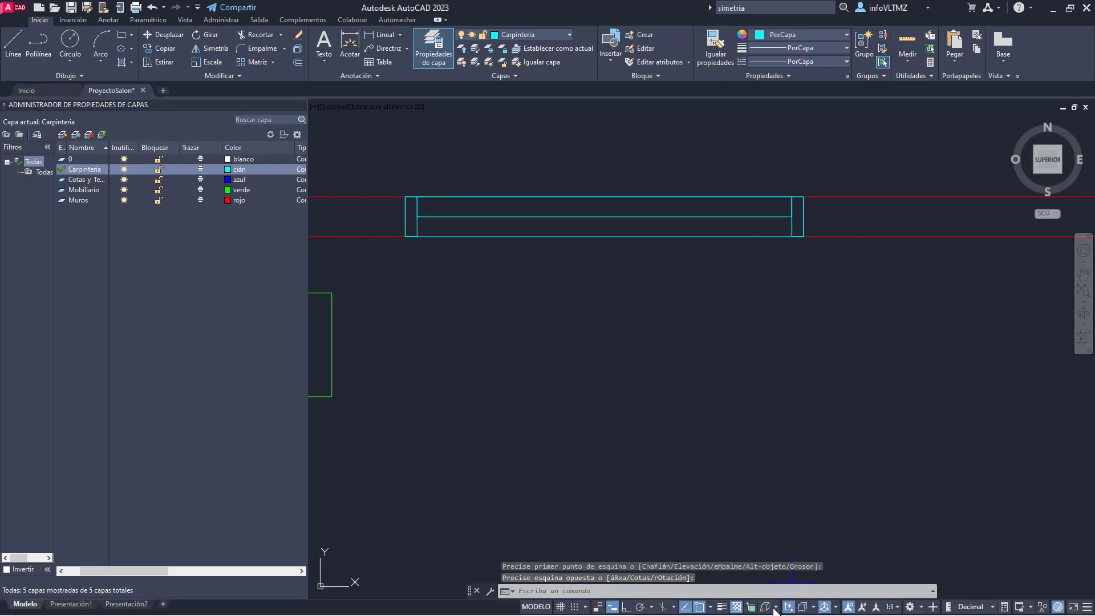
Step: Using midpoint snaps, draw two sash rectangles between the jambs, one in the upper left half and one in the lower right half
{"action": "left_click", "coordinate": [710, 606]}
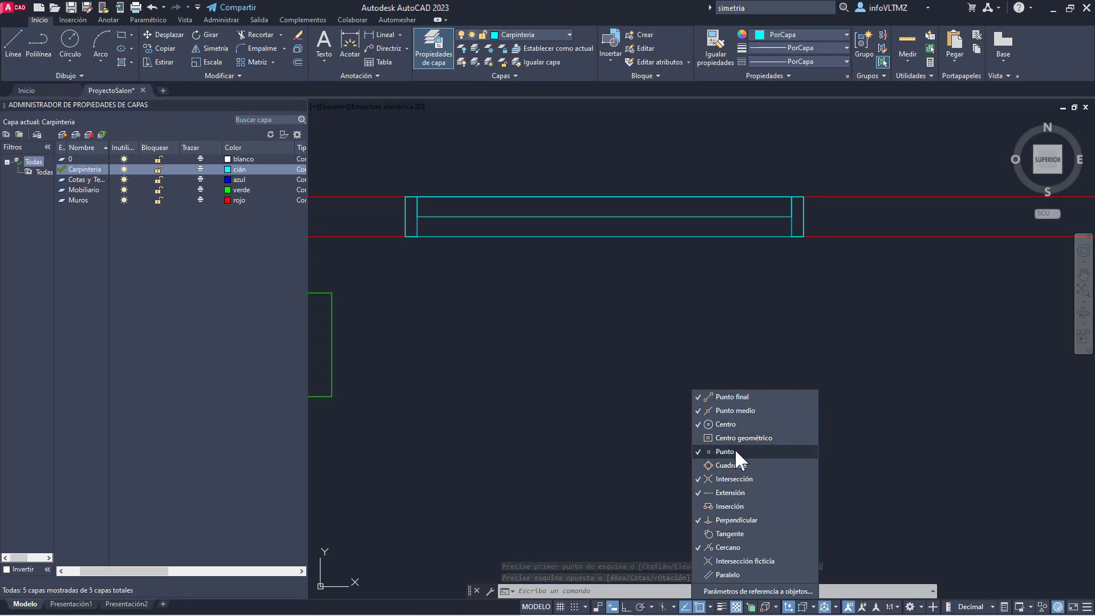
{"action": "left_click", "coordinate": [735, 410]}
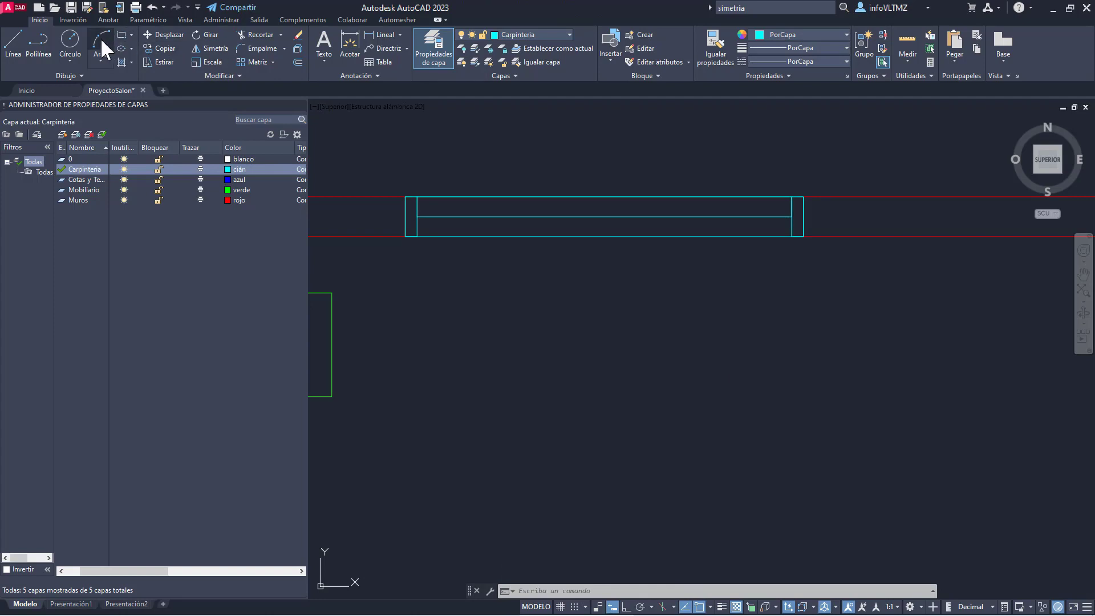
{"action": "left_click", "coordinate": [120, 35]}
{"action": "left_click", "coordinate": [417, 217]}
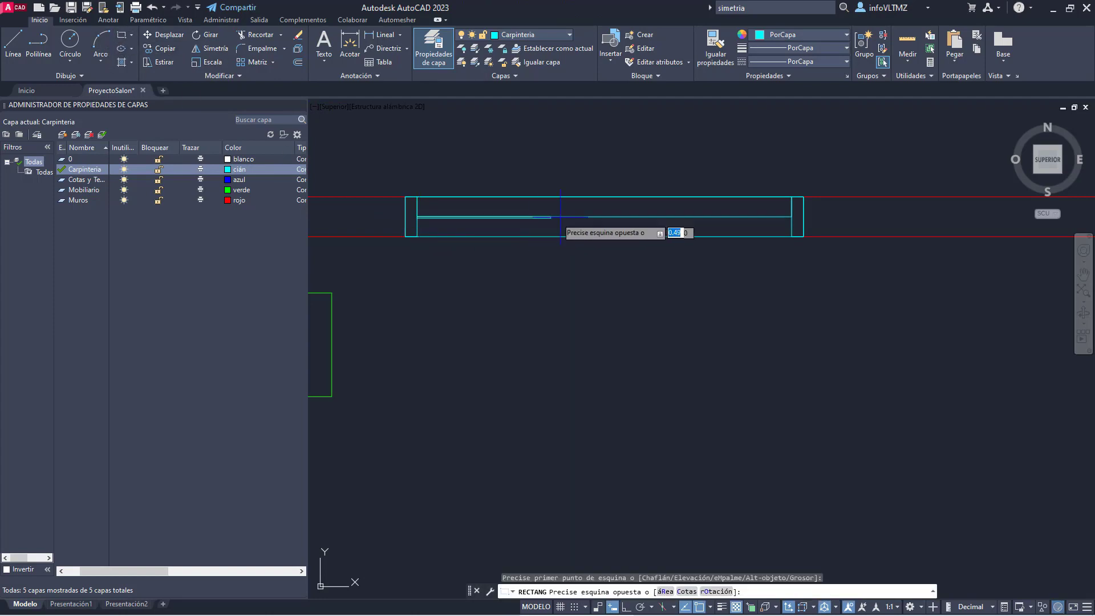
{"action": "left_click", "coordinate": [605, 198]}
{"action": "key", "text": "Return"}
{"action": "left_click", "coordinate": [605, 216]}
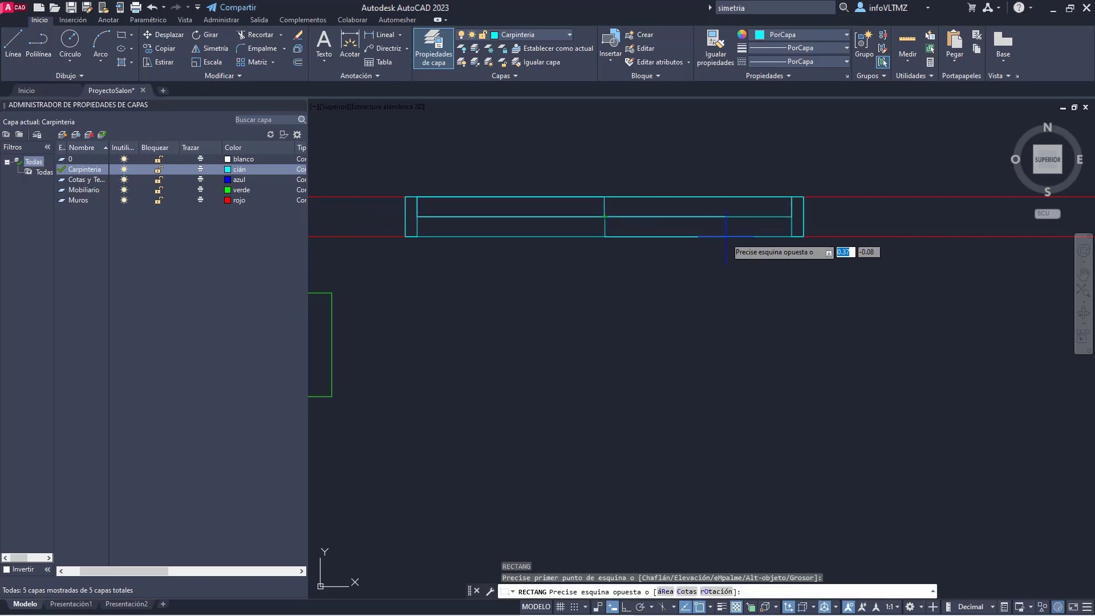
{"action": "left_click", "coordinate": [791, 236]}
Step: Draw a small stile rectangle at the right end of the upper sash, ending at the window's centre line
{"action": "key", "text": "Return"}
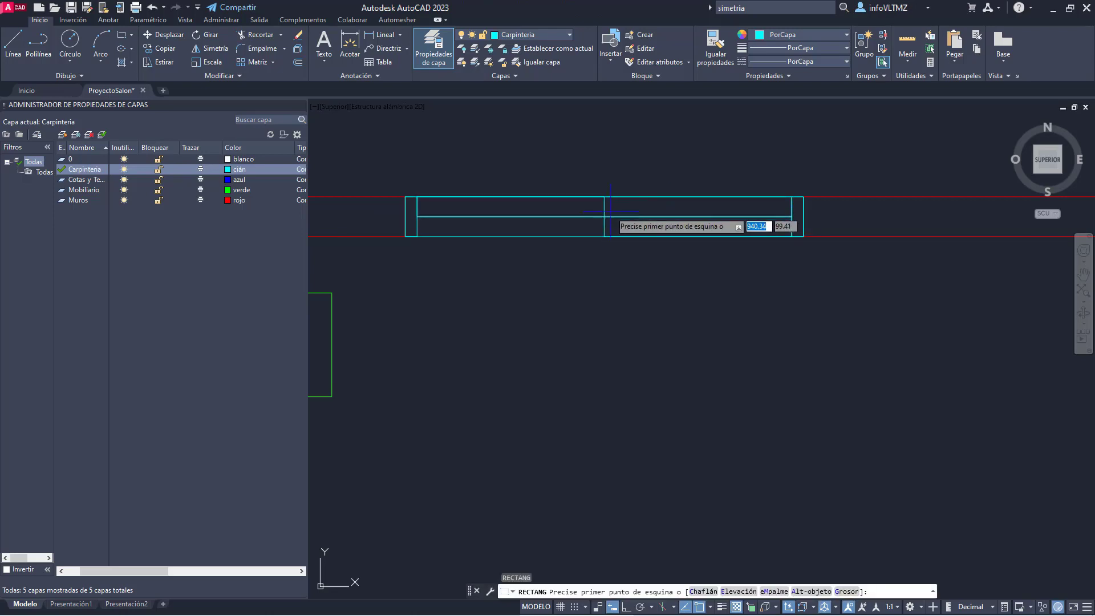
{"action": "left_click", "coordinate": [605, 217]}
{"action": "left_click", "coordinate": [587, 198]}
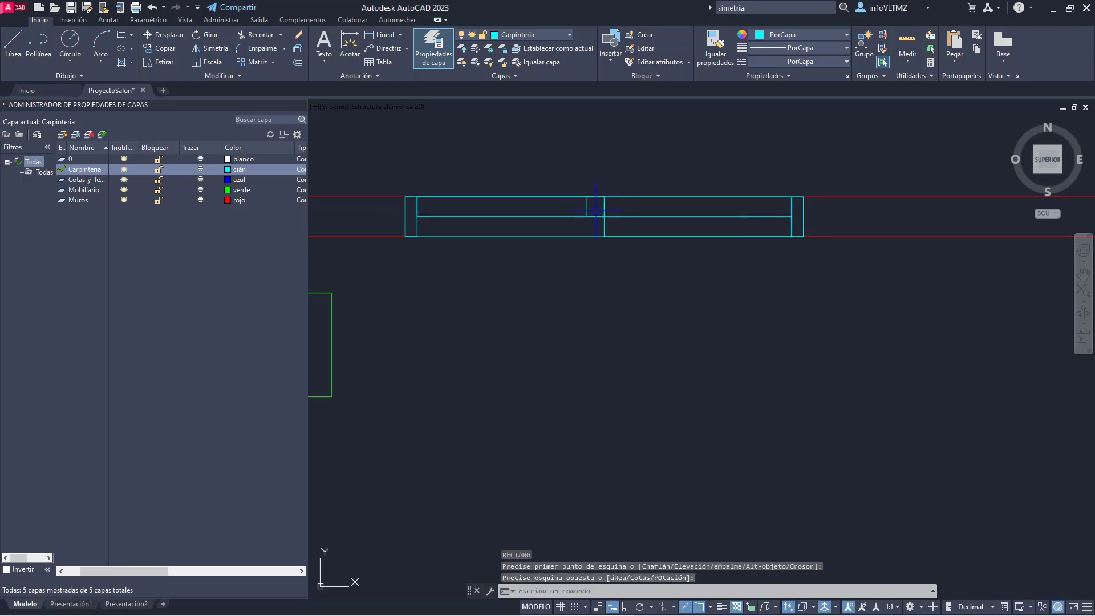
Step: Copy the stile by its upper-left corner to the lower sash's left end and to the upper sash's left end
{"action": "left_click", "coordinate": [588, 204]}
{"action": "scroll", "coordinate": [562, 198], "scroll_direction": "up", "scroll_amount": 2}
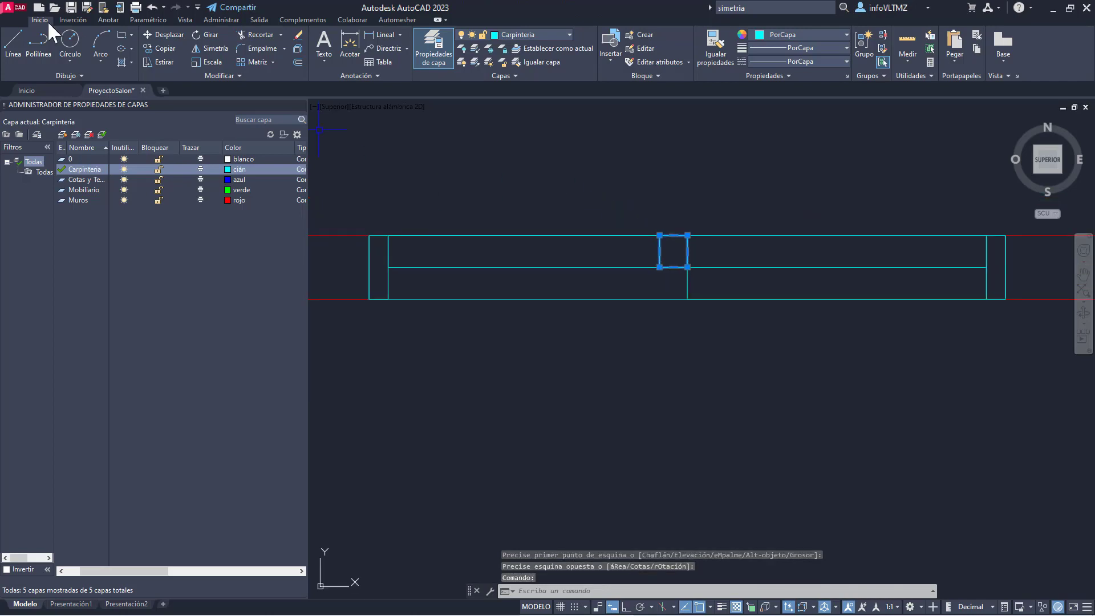
{"action": "left_click", "coordinate": [166, 50]}
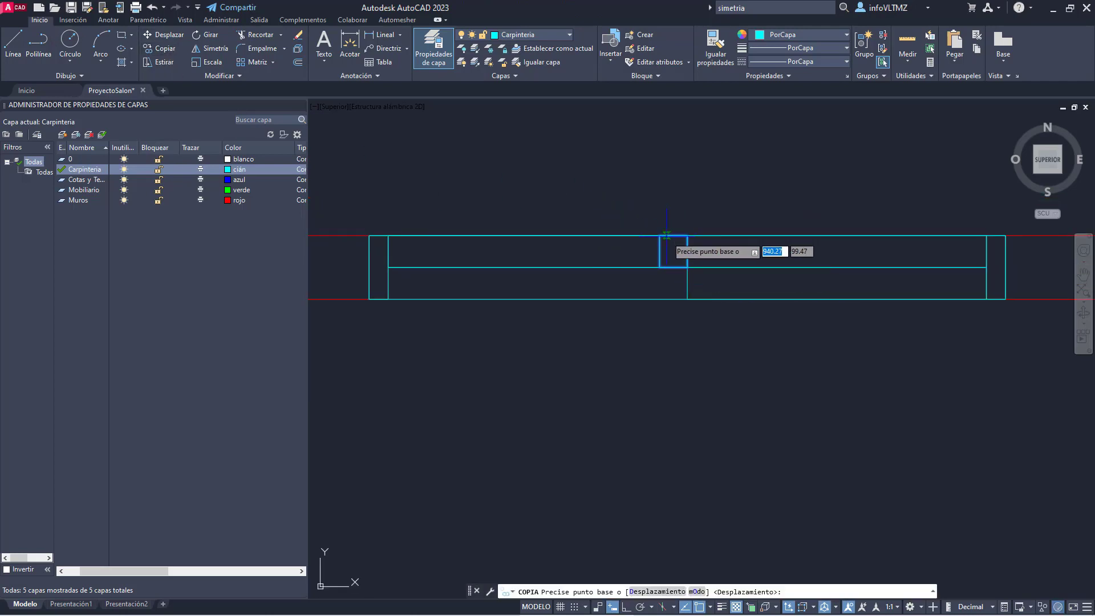
{"action": "left_click", "coordinate": [660, 235]}
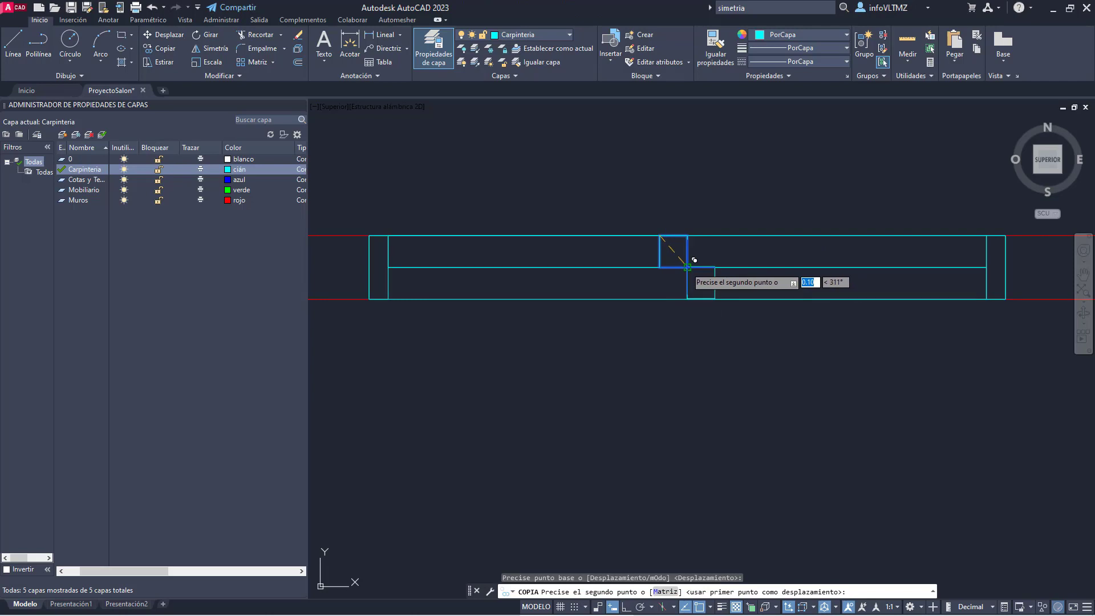
{"action": "left_click", "coordinate": [688, 267]}
{"action": "left_click", "coordinate": [388, 235]}
{"action": "key", "text": "Return"}
Step: Copy the lower sash's left stile by its upper-right corner to the right end of the lower sash against the jamb
{"action": "key", "text": "Return"}
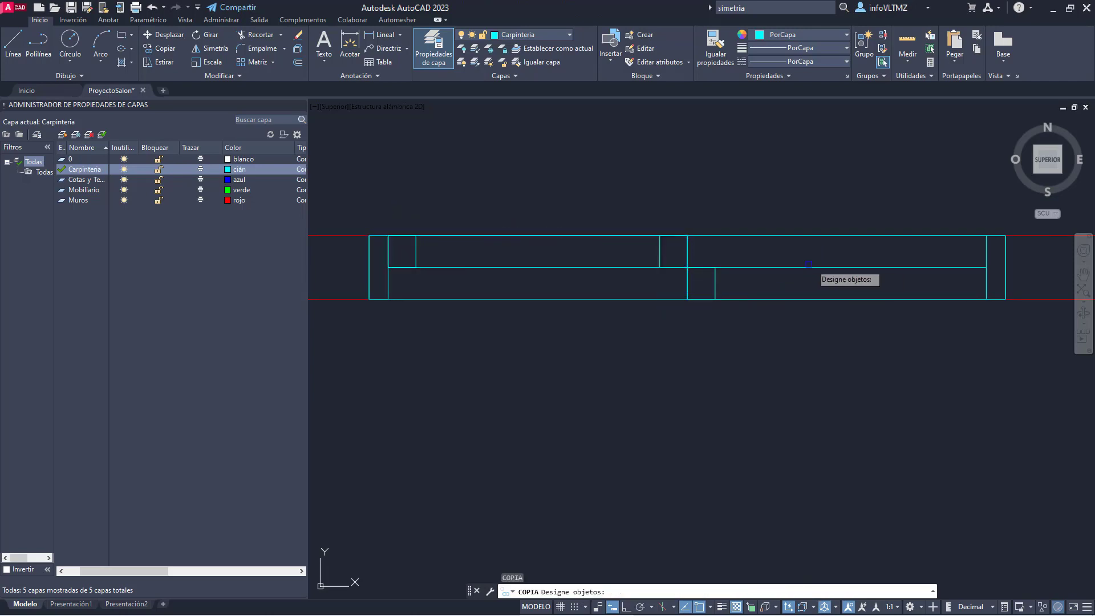
{"action": "left_click", "coordinate": [714, 277]}
{"action": "key", "text": "Return"}
{"action": "left_click", "coordinate": [715, 267]}
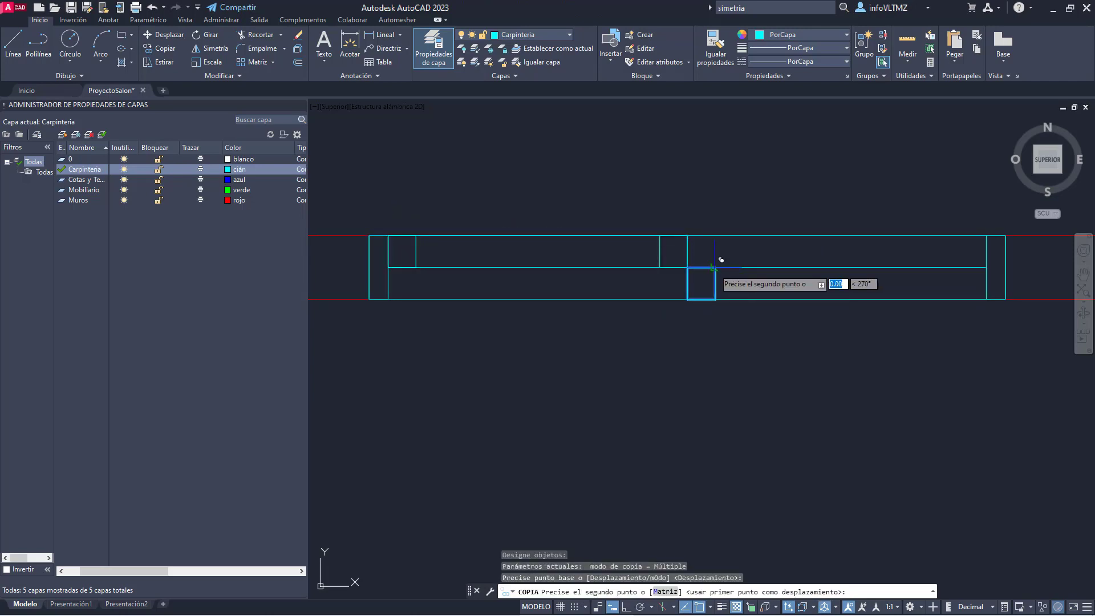
{"action": "left_click", "coordinate": [987, 267]}
{"action": "key", "text": "Escape"}
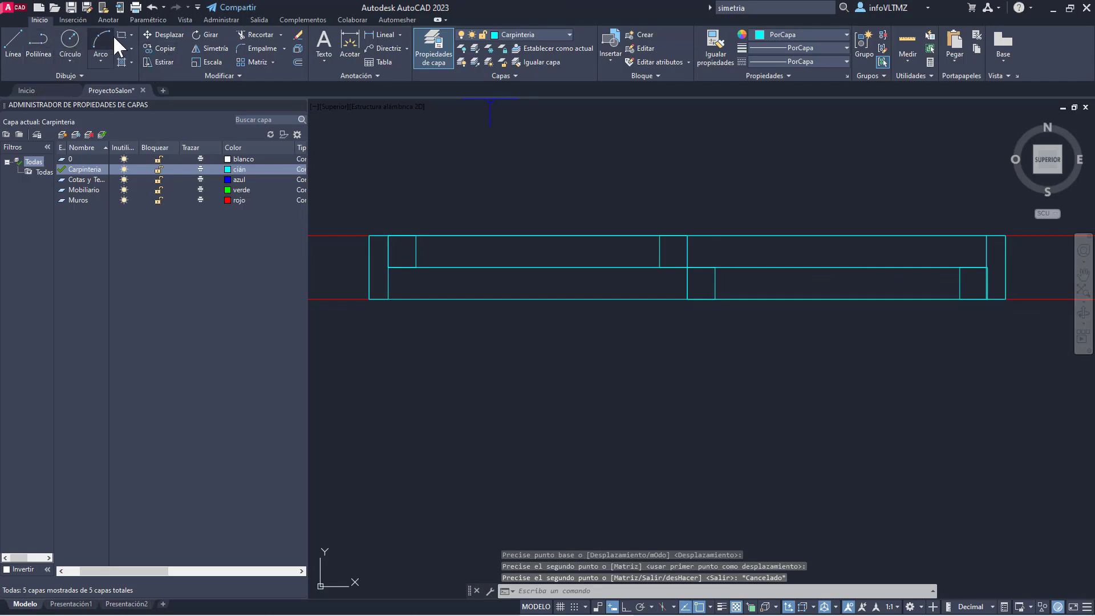
Step: Draw a glass line between the stile midpoints in both the upper and the lower sash
{"action": "left_click", "coordinate": [13, 42]}
{"action": "left_click", "coordinate": [415, 251]}
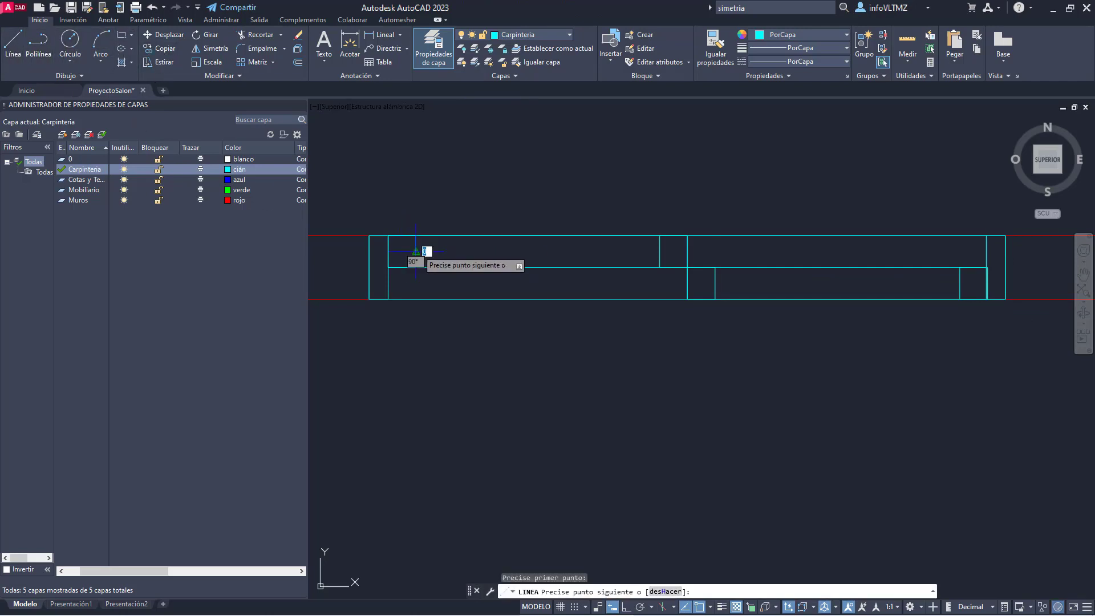
{"action": "left_click", "coordinate": [659, 251]}
{"action": "key", "text": "Return"}
{"action": "key", "text": "Return"}
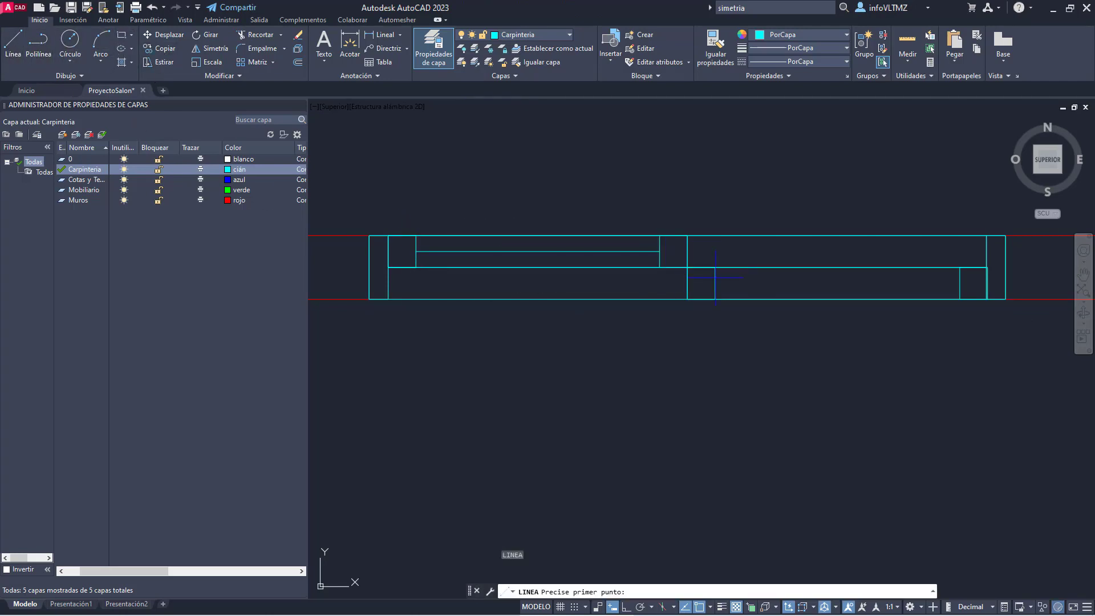
{"action": "left_click", "coordinate": [715, 283]}
{"action": "key", "text": "Escape"}
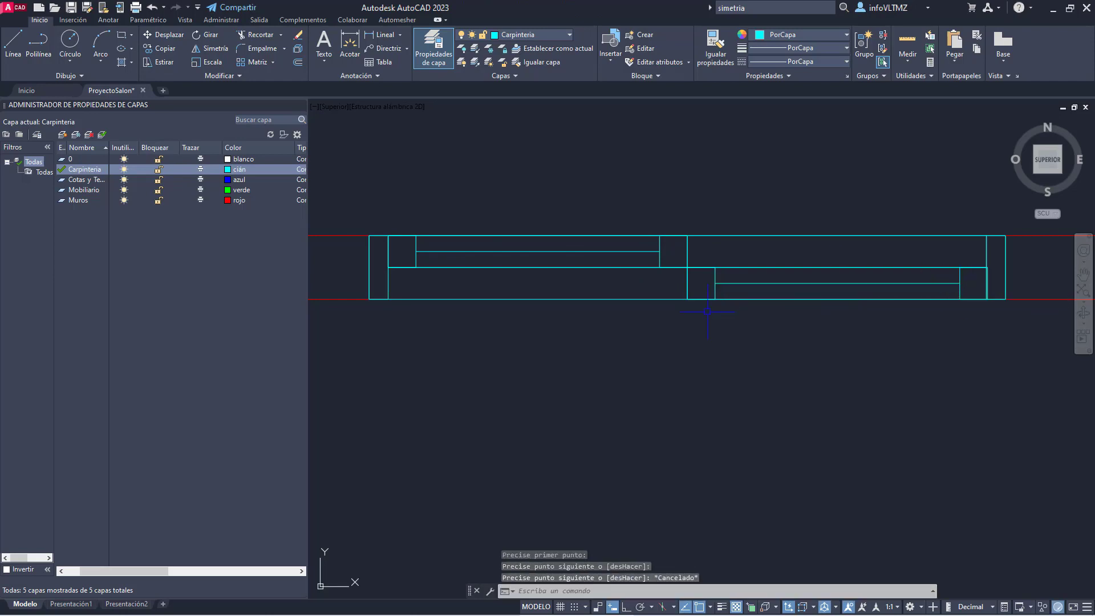
{"action": "scroll", "coordinate": [736, 310], "scroll_direction": "down", "scroll_amount": 8}
{"action": "scroll", "coordinate": [759, 285], "scroll_direction": "up", "scroll_amount": 5}
{"action": "middle_click_drag", "start_coordinate": [788, 252], "coordinate": [741, 261]}
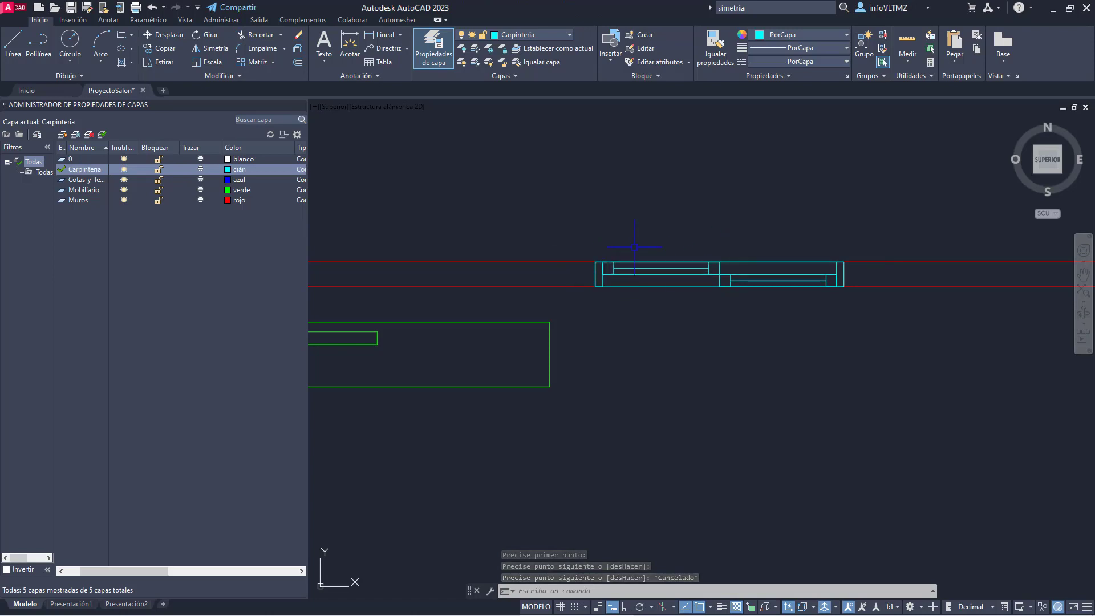
{"action": "mouse_move", "coordinate": [572, 233]}
{"action": "left_mouse_down"}
{"action": "mouse_move", "coordinate": [868, 283]}
{"action": "mouse_move", "coordinate": [583, 249]}
{"action": "left_mouse_up"}
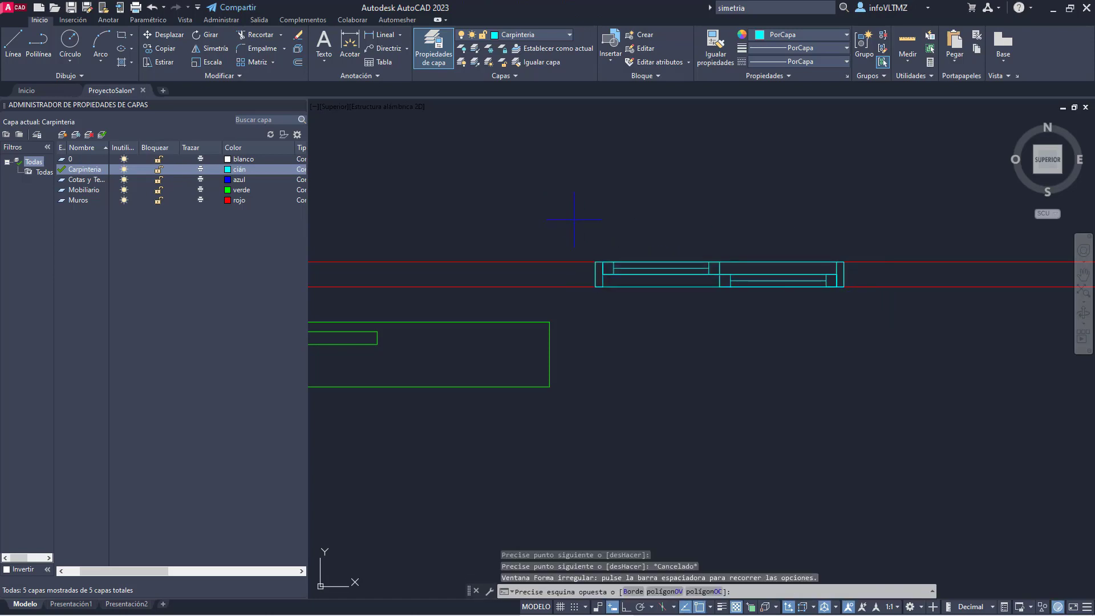
{"action": "left_click", "coordinate": [888, 313]}
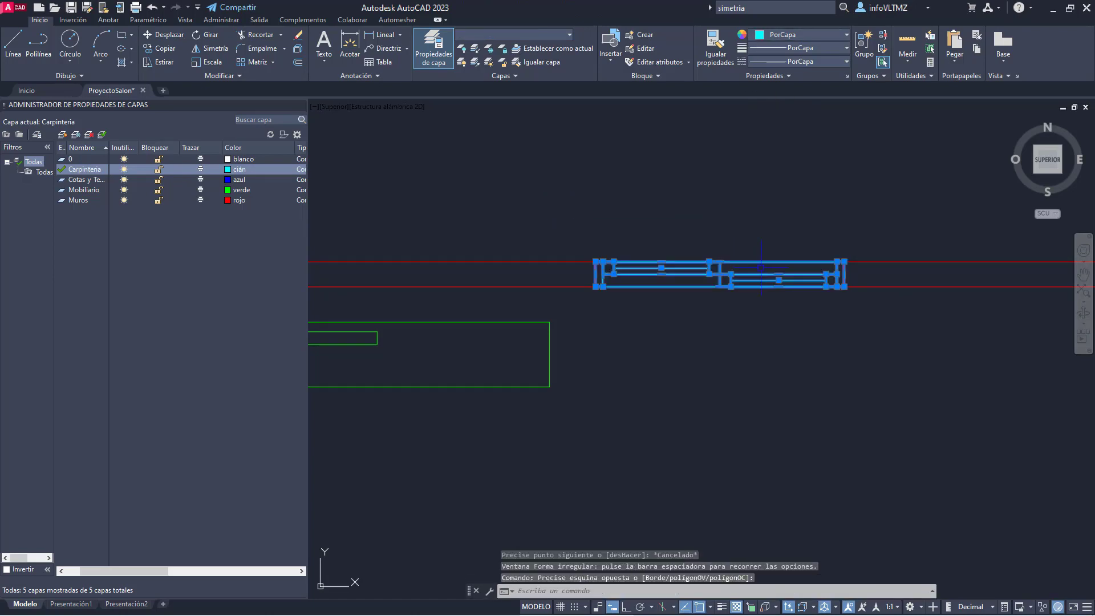
{"action": "key", "text": "Escape"}
Step: Start a sill polyline at the window's upper-left corner, going 0.05 left and, with ortho on, 0.05 up
{"action": "scroll", "coordinate": [761, 267], "scroll_direction": "up", "scroll_amount": 2}
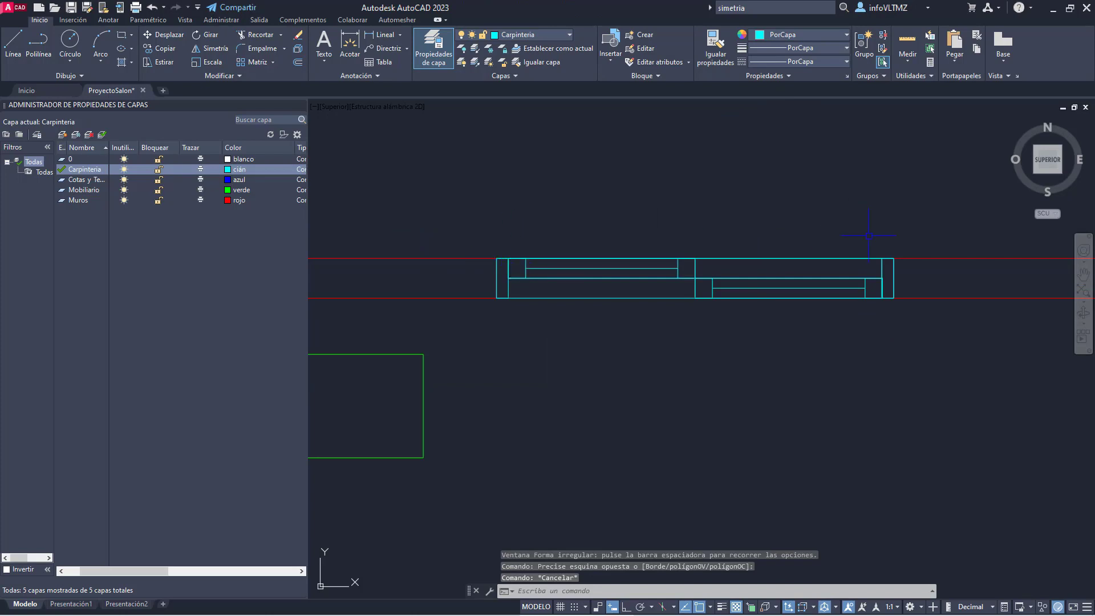
{"action": "left_click", "coordinate": [38, 45]}
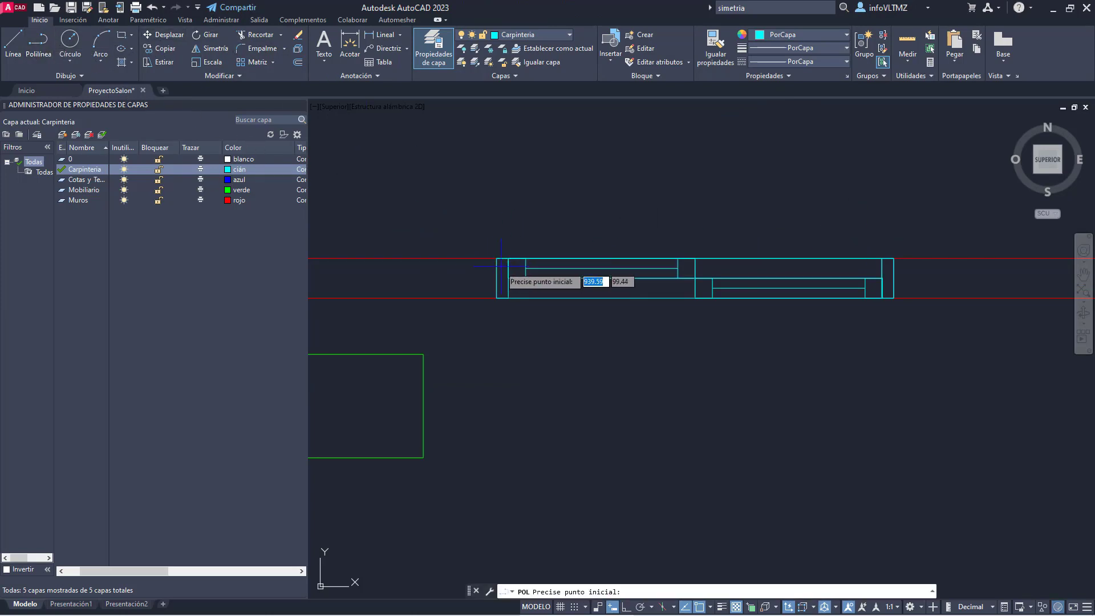
{"action": "left_click", "coordinate": [501, 258]}
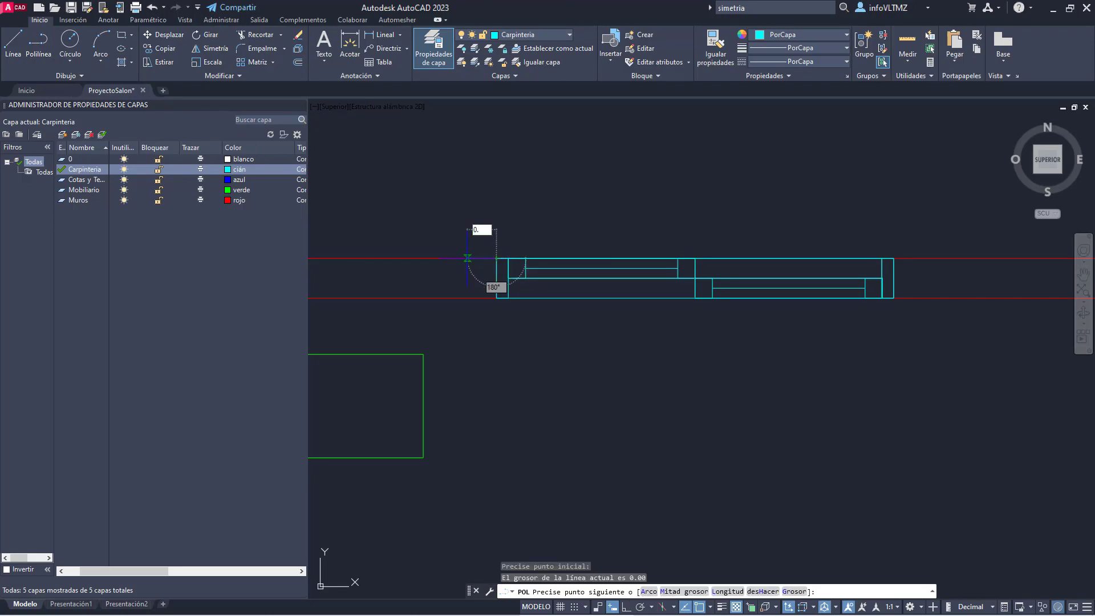
{"action": "key", "text": "Return"}
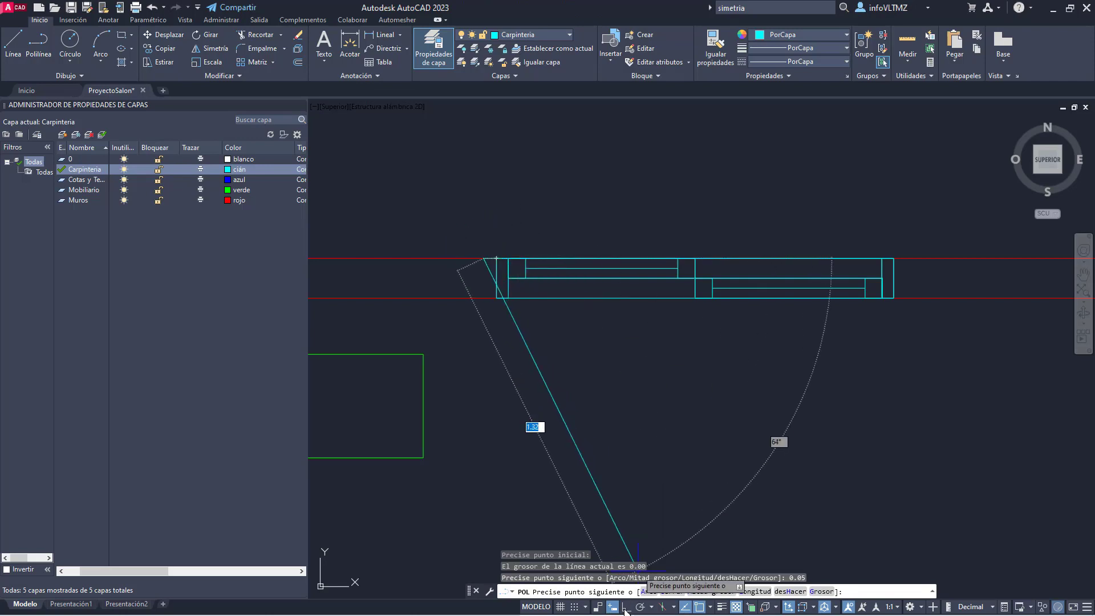
{"action": "key", "text": "F8"}
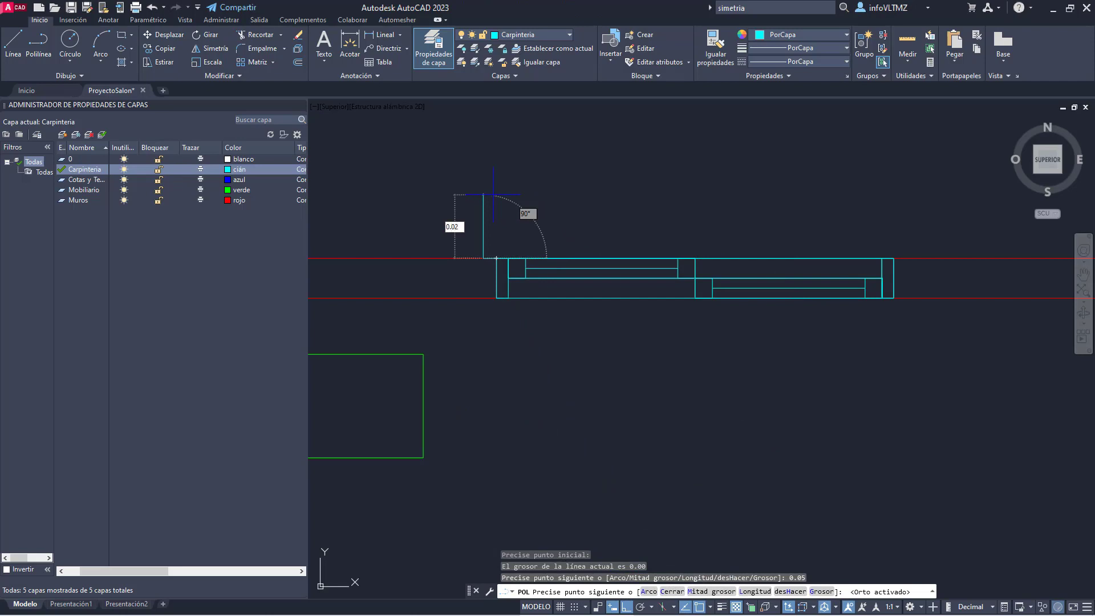
{"action": "type", "text": "0.05"}
{"action": "key", "text": "Return"}
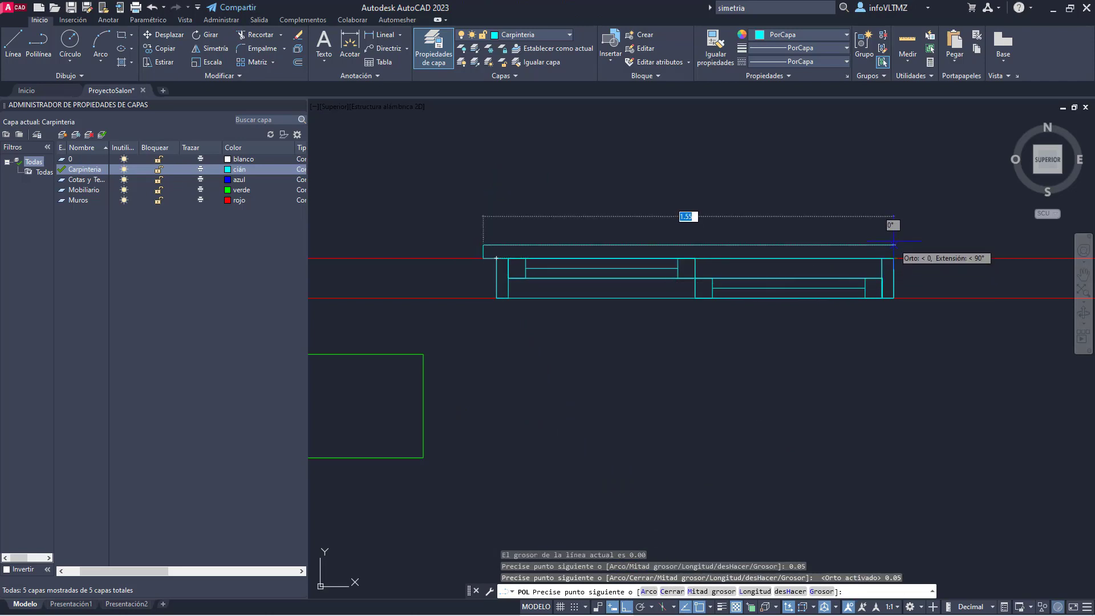
Step: Continue the sill polyline right to 0.05 beyond the window's right edge, then down to the outer wall line
{"action": "scroll", "coordinate": [893, 258], "scroll_direction": "up", "scroll_amount": 4}
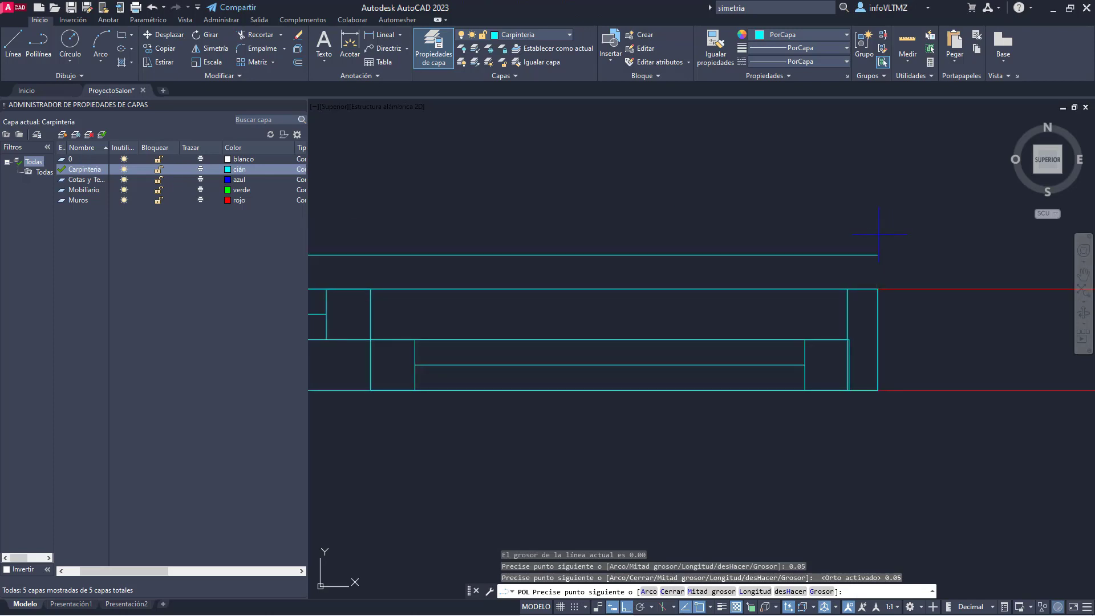
{"action": "left_click", "coordinate": [879, 234]}
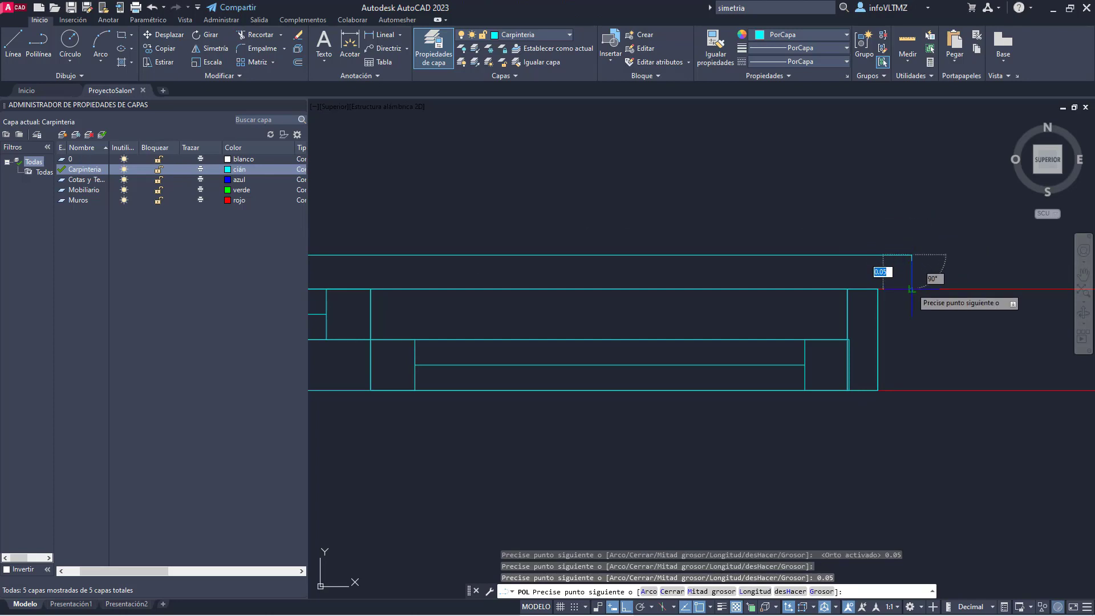
{"action": "left_click", "coordinate": [911, 285]}
{"action": "scroll", "coordinate": [907, 284], "scroll_direction": "down", "scroll_amount": 2}
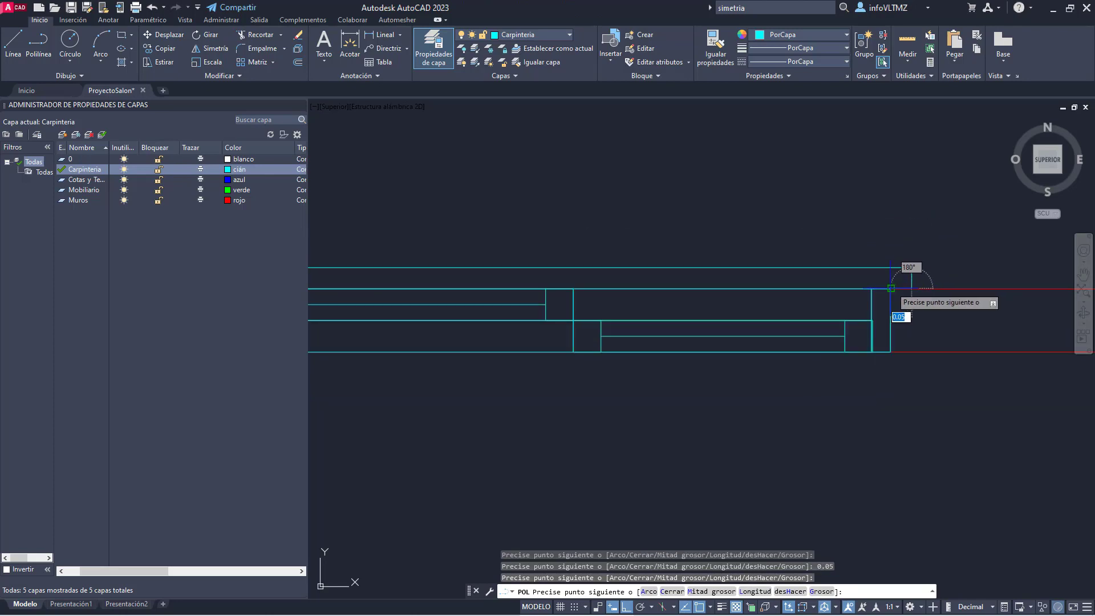
{"action": "scroll", "coordinate": [890, 288], "scroll_direction": "down", "scroll_amount": 4}
{"action": "key", "text": "Escape"}
{"action": "left_click", "coordinate": [867, 285]}
{"action": "key", "text": "Escape"}
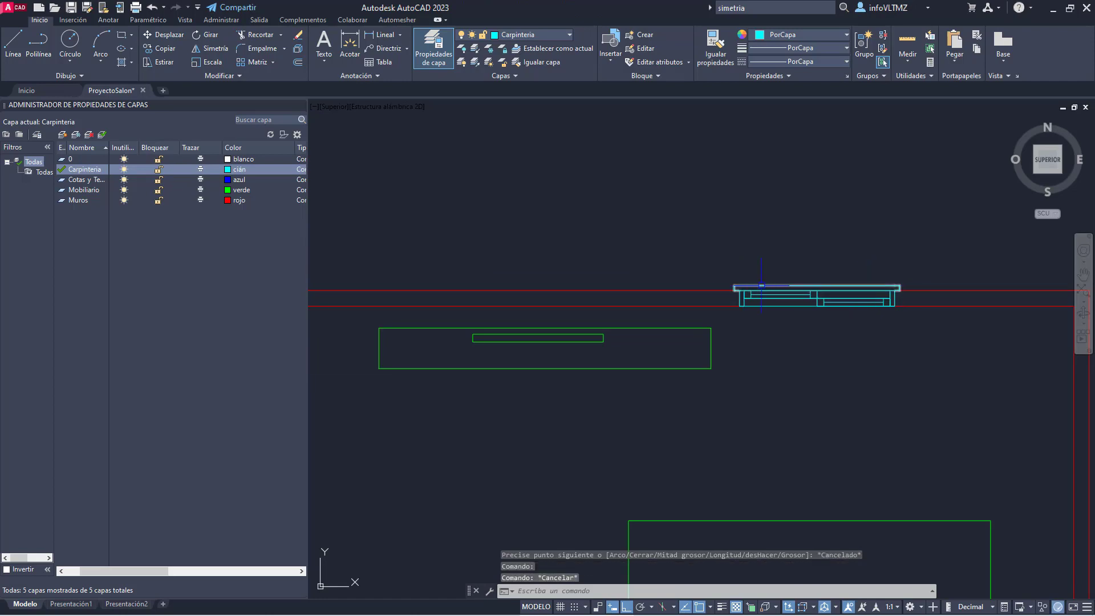
Step: Turn the complete upper-wall sliding window, including its sill, into a single named block
{"action": "scroll", "coordinate": [925, 314], "scroll_direction": "up", "scroll_amount": 2}
{"action": "scroll", "coordinate": [806, 325], "scroll_direction": "down", "scroll_amount": 2}
{"action": "scroll", "coordinate": [836, 310], "scroll_direction": "up", "scroll_amount": 2}
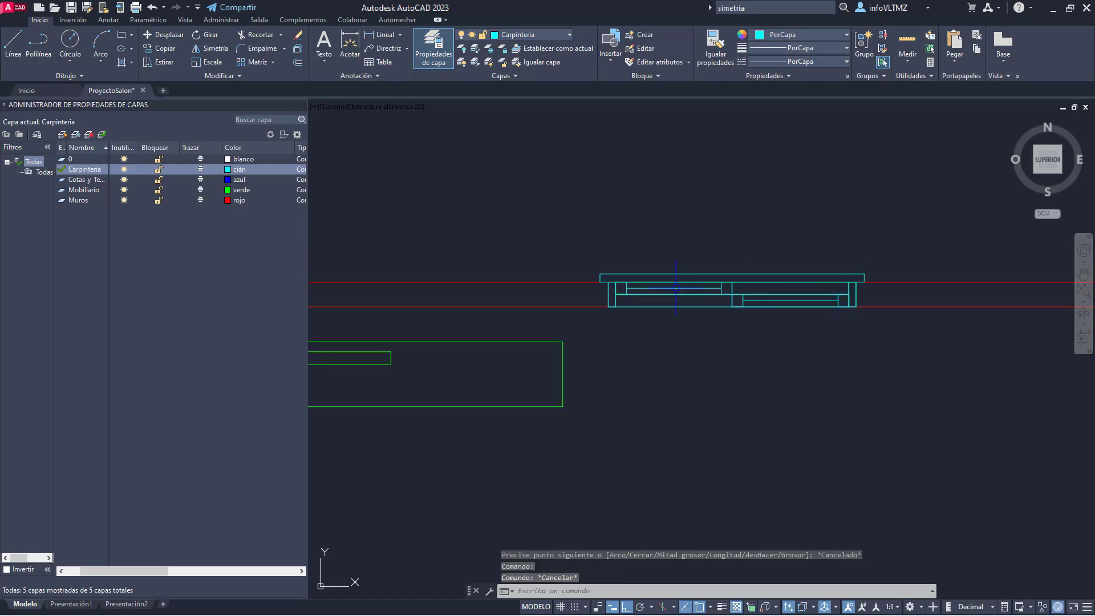
{"action": "left_click", "coordinate": [577, 235]}
{"action": "left_click", "coordinate": [905, 327]}
{"action": "scroll", "coordinate": [762, 262], "scroll_direction": "down", "scroll_amount": 4}
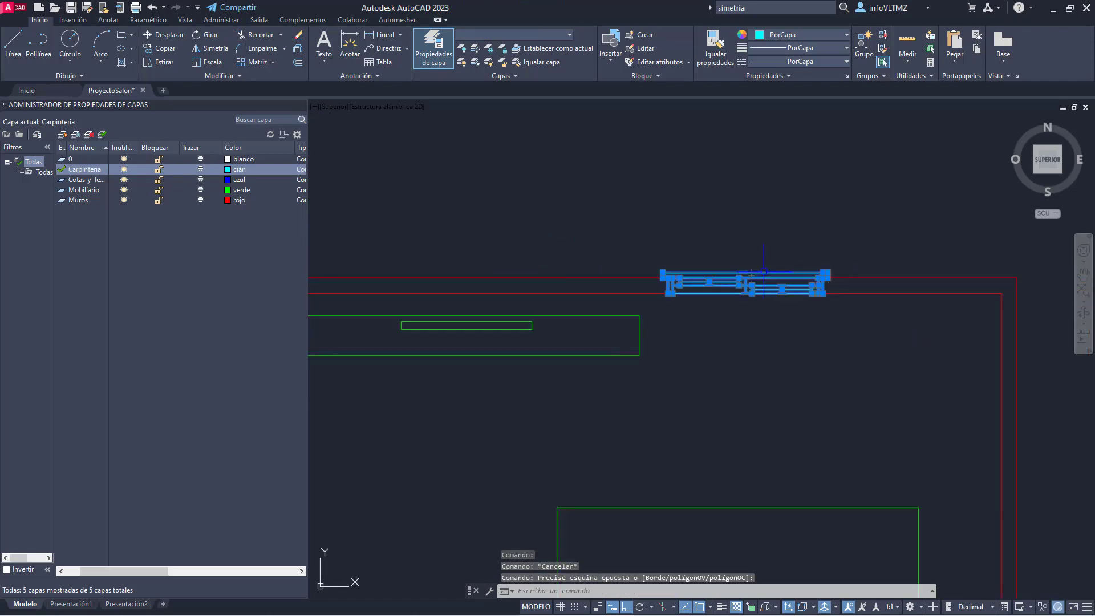
{"action": "scroll", "coordinate": [627, 211], "scroll_direction": "down", "scroll_amount": 4}
{"action": "scroll", "coordinate": [589, 240], "scroll_direction": "up", "scroll_amount": 4}
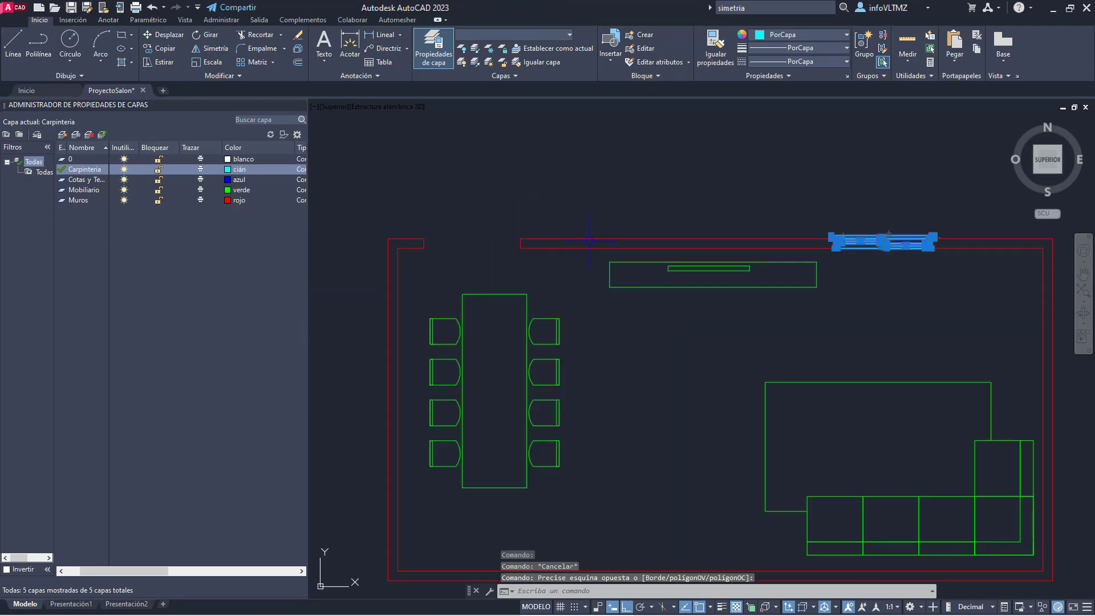
{"action": "scroll", "coordinate": [895, 234], "scroll_direction": "up", "scroll_amount": 6}
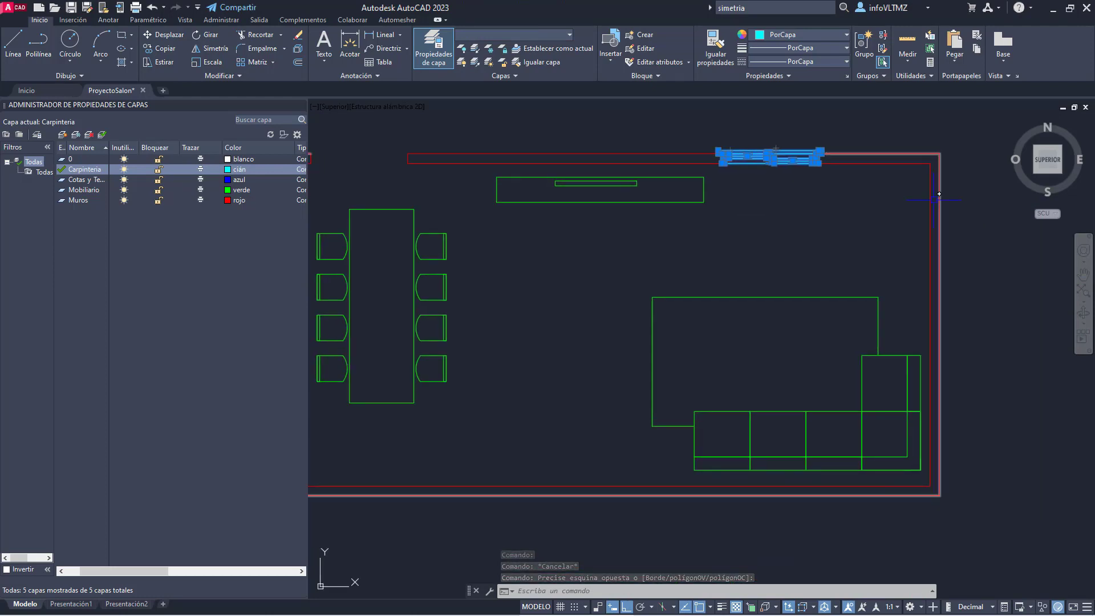
{"action": "left_click", "coordinate": [651, 33]}
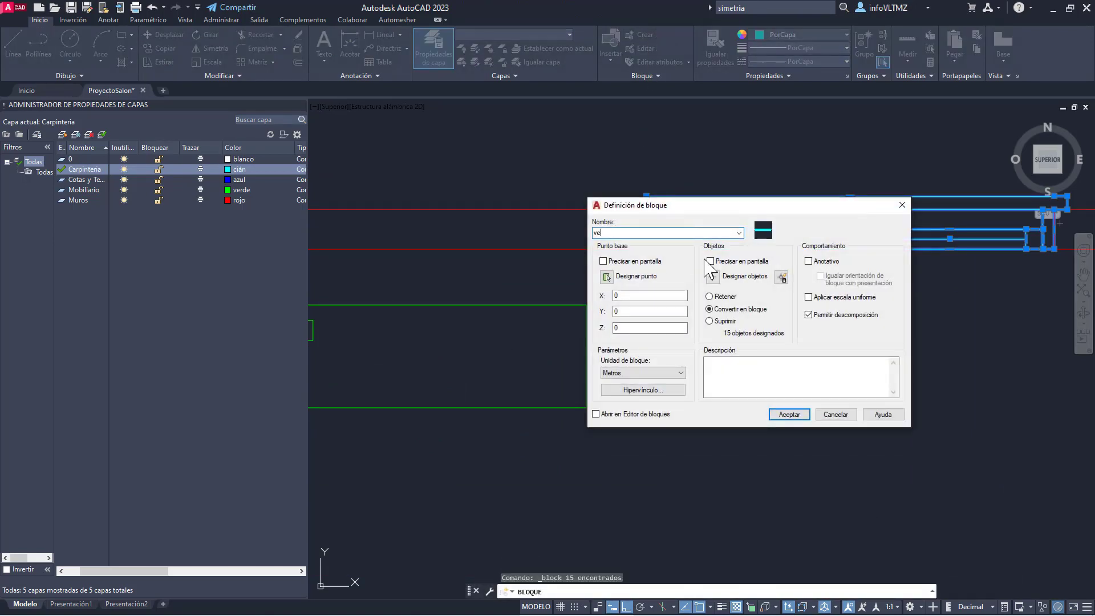
{"action": "left_click", "coordinate": [805, 416]}
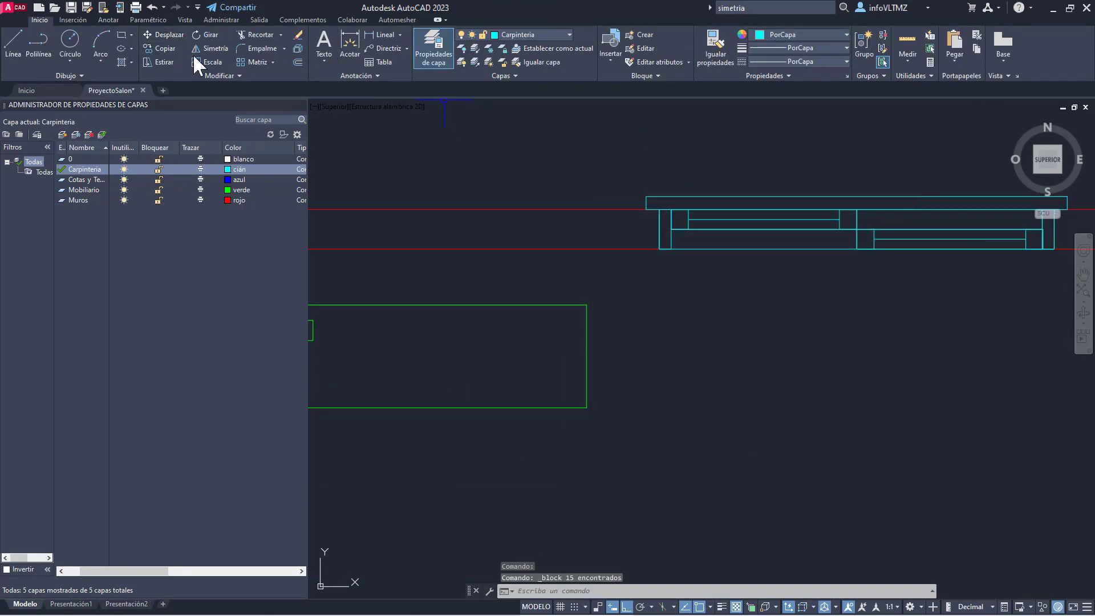
Step: Copy the window block by its frame's lower-left corner into the empty opening at the upper wall's left end
{"action": "left_click", "coordinate": [149, 53]}
{"action": "left_click", "coordinate": [660, 247]}
{"action": "key", "text": "Return"}
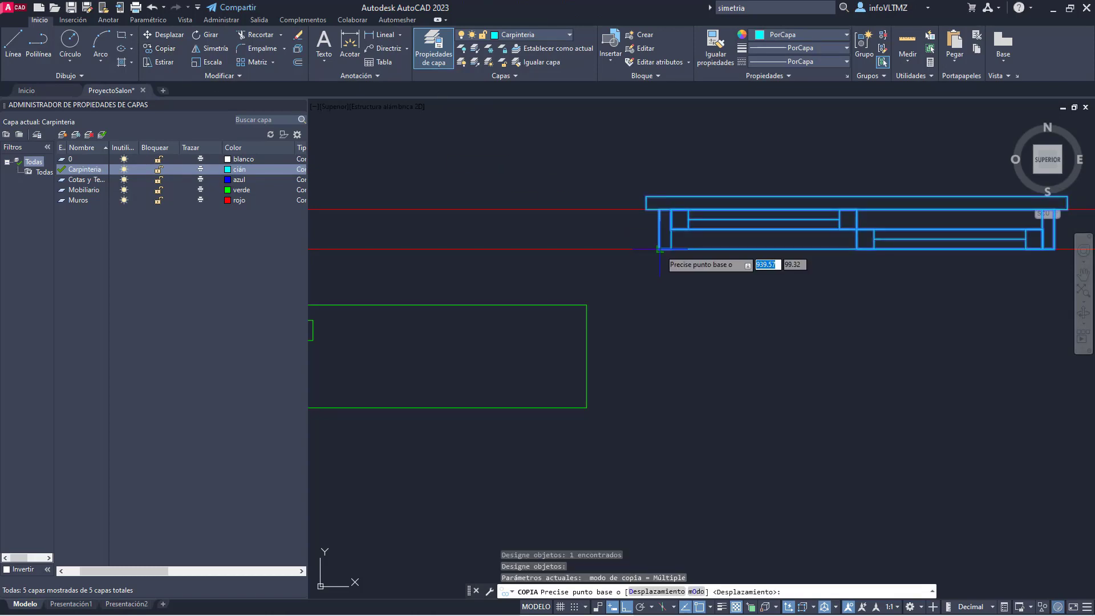
{"action": "left_click", "coordinate": [660, 249]}
{"action": "scroll", "coordinate": [798, 279], "scroll_direction": "down", "scroll_amount": 8}
{"action": "left_click", "coordinate": [535, 267]}
{"action": "key", "text": "Escape"}
{"action": "mouse_move", "coordinate": [648, 354]}
{"action": "middle_mouse_down"}
{"action": "mouse_move", "coordinate": [599, 237]}
{"action": "mouse_move", "coordinate": [578, 277]}
{"action": "middle_mouse_up"}
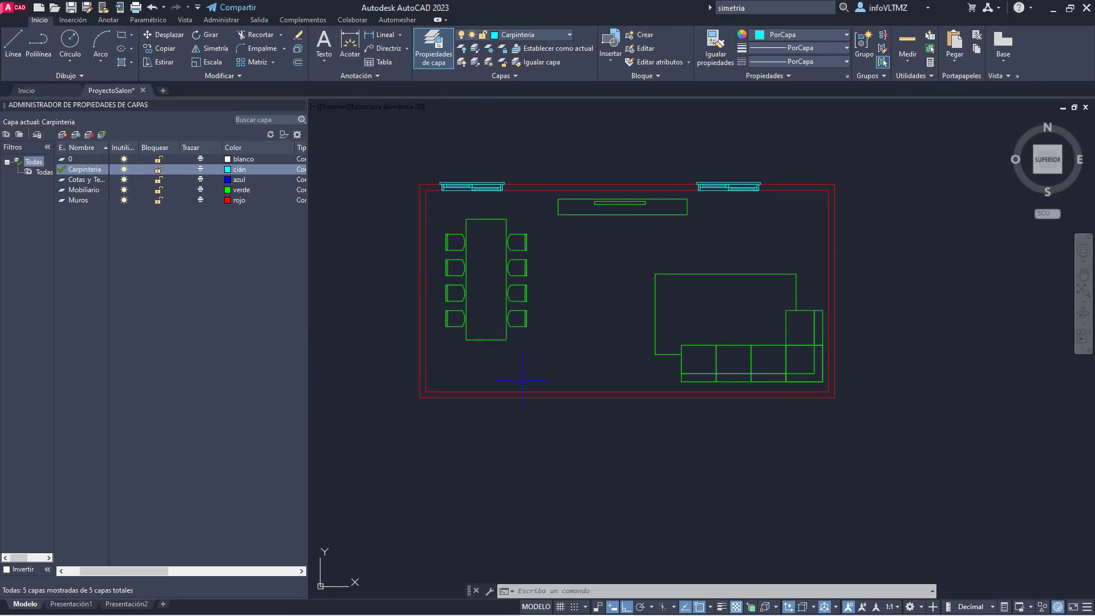
Step: Draw a 0.75 by 0.15 rectangle across the lower wall's thickness, between the dining table and the sofa, to mark the door opening
{"action": "middle_click_drag", "start_coordinate": [521, 374], "coordinate": [431, 379]}
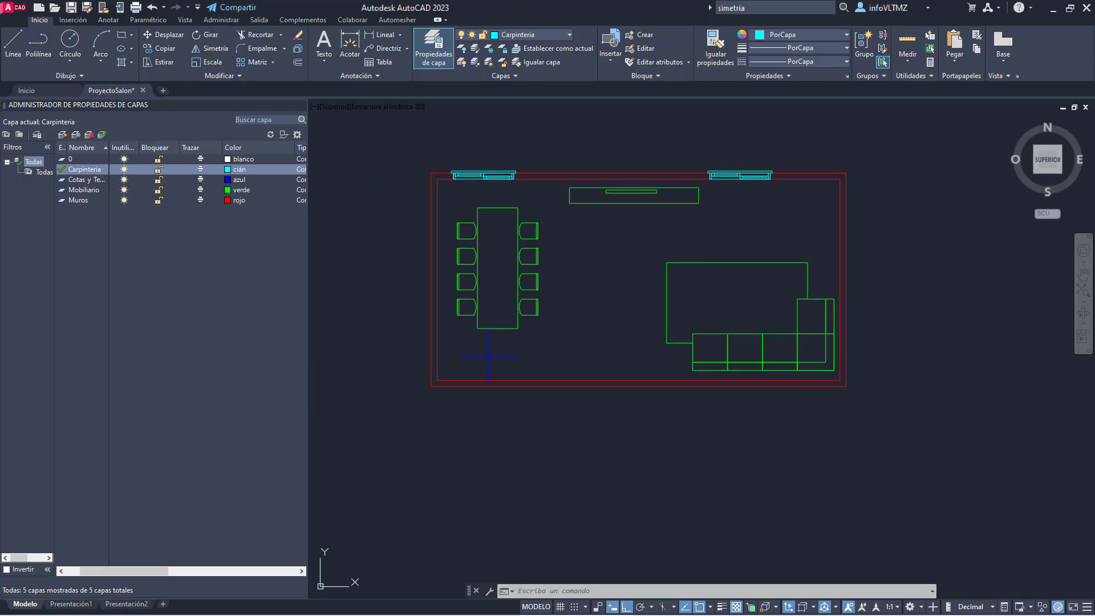
{"action": "scroll", "coordinate": [588, 377], "scroll_direction": "up", "scroll_amount": 2}
{"action": "key", "text": "Escape"}
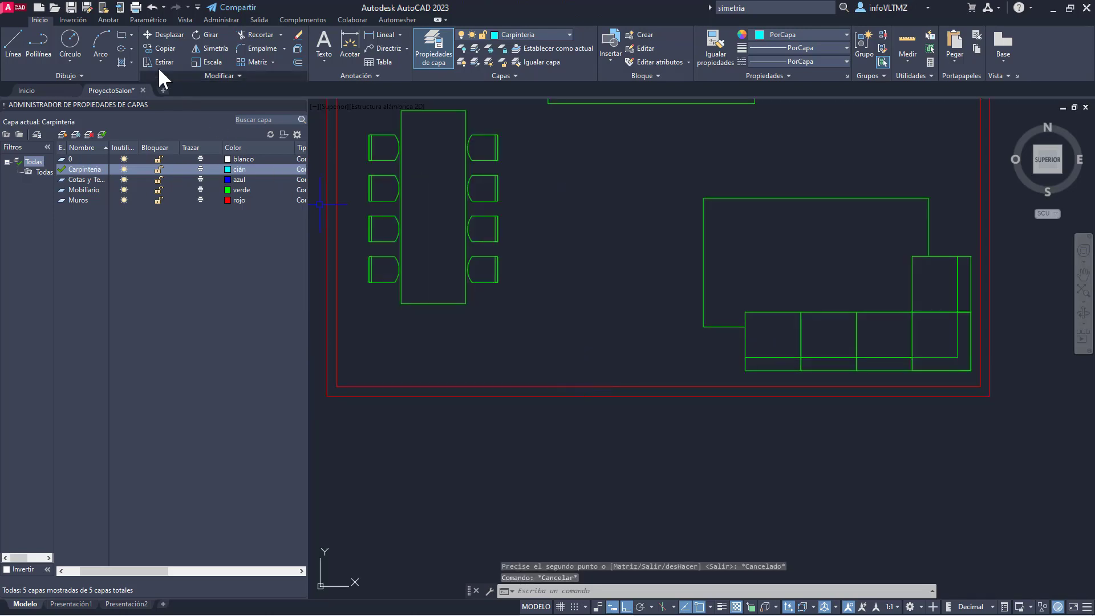
{"action": "left_click", "coordinate": [122, 35]}
{"action": "scroll", "coordinate": [577, 398], "scroll_direction": "up", "scroll_amount": 2}
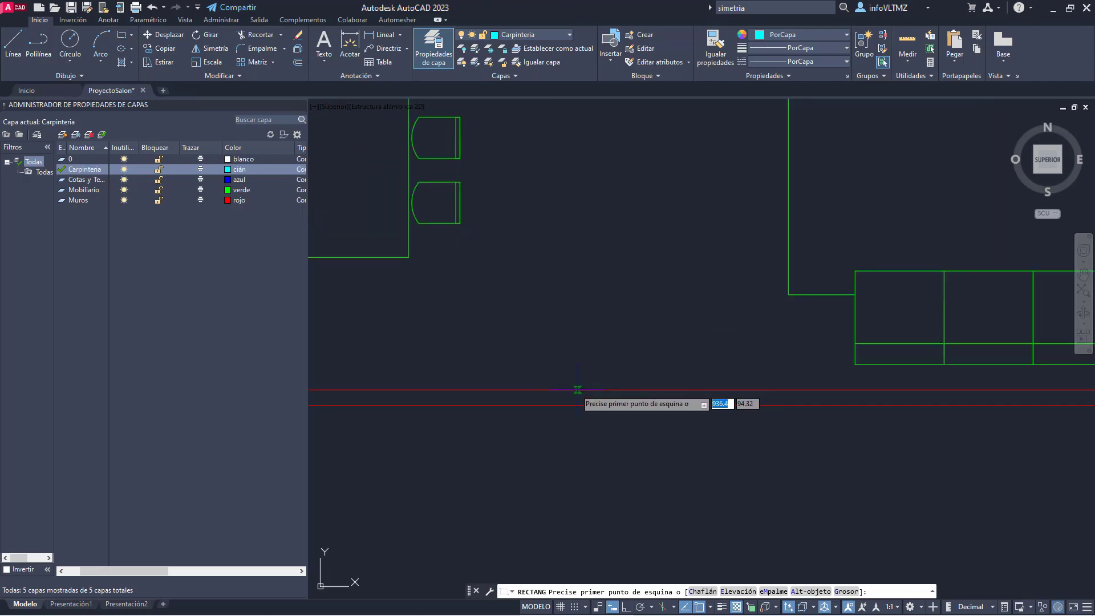
{"action": "left_click", "coordinate": [553, 405]}
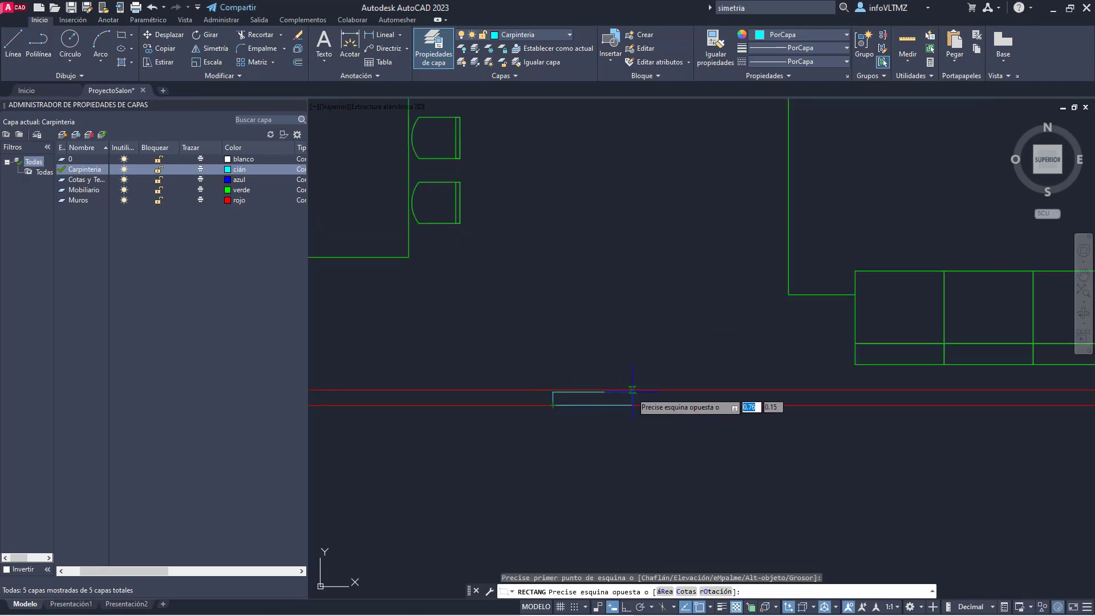
{"action": "scroll", "coordinate": [712, 365], "scroll_direction": "up", "scroll_amount": 2}
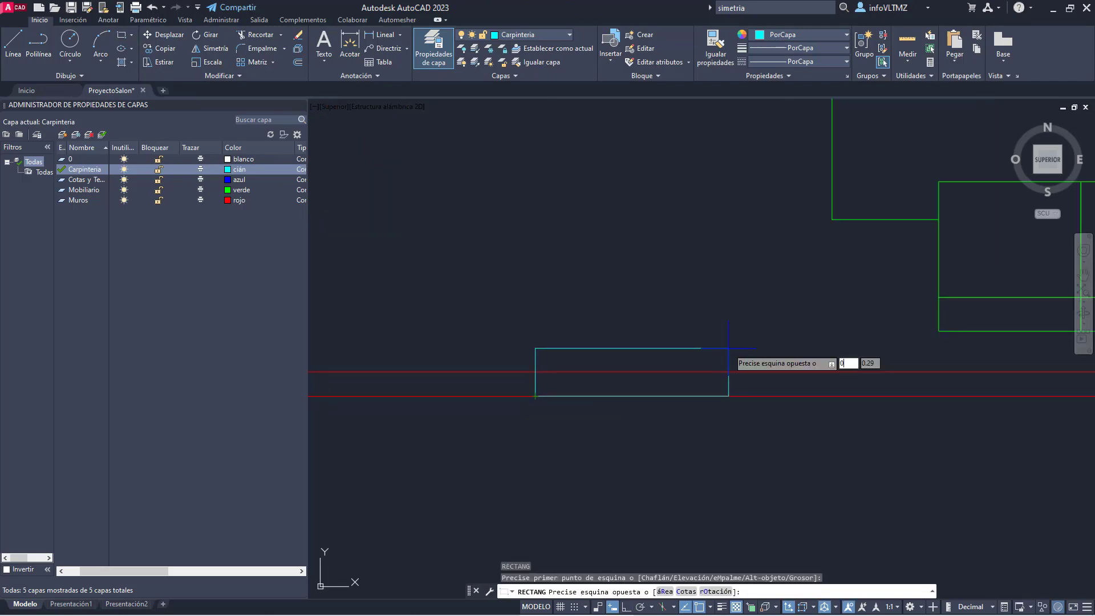
{"action": "key", "text": "Tab"}
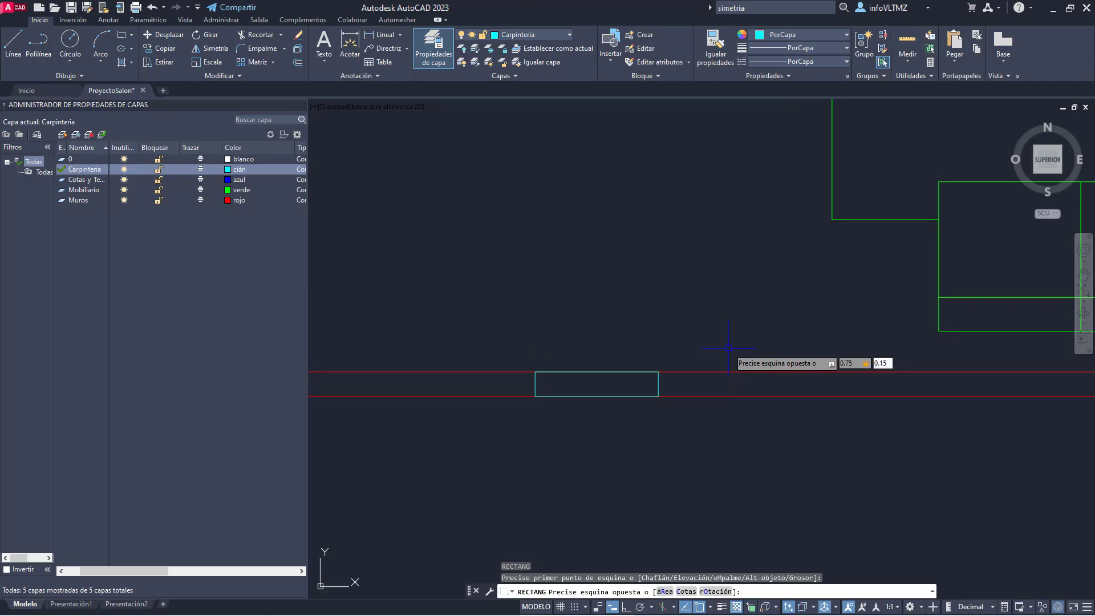
{"action": "type", "text": "0.15"}
{"action": "key", "text": "Return"}
{"action": "key", "text": "Escape"}
{"action": "scroll", "coordinate": [619, 400], "scroll_direction": "down", "scroll_amount": 5}
{"action": "scroll", "coordinate": [619, 422], "scroll_direction": "up", "scroll_amount": 3}
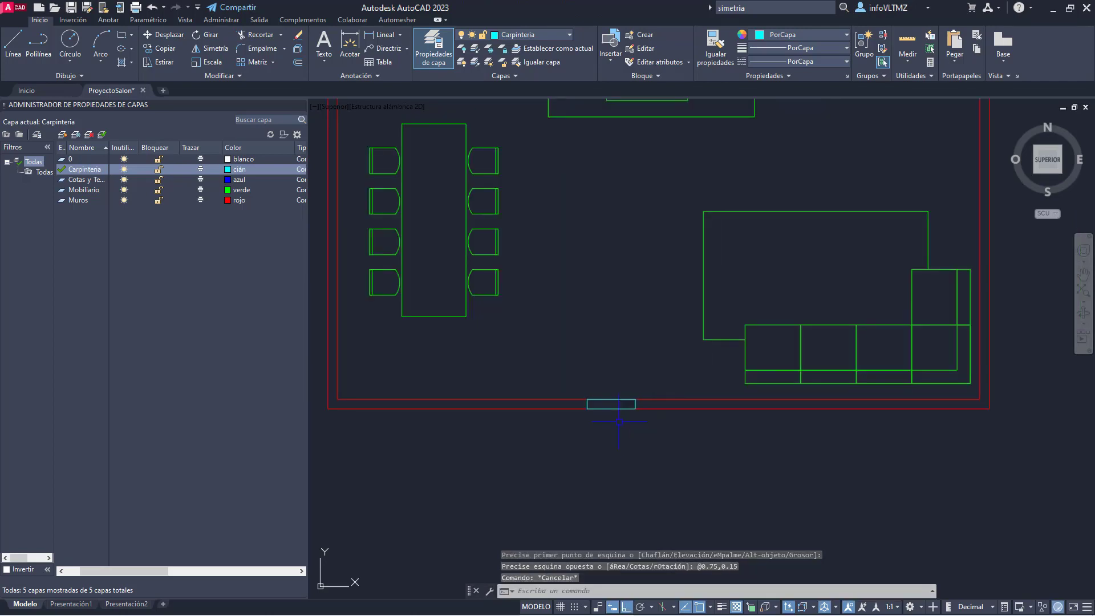
Step: Trim the wall lines and the rectangle's long sides within the marked door width, leaving an open gap in the lower wall
{"action": "scroll", "coordinate": [619, 422], "scroll_direction": "up", "scroll_amount": 4}
{"action": "left_click", "coordinate": [258, 35]}
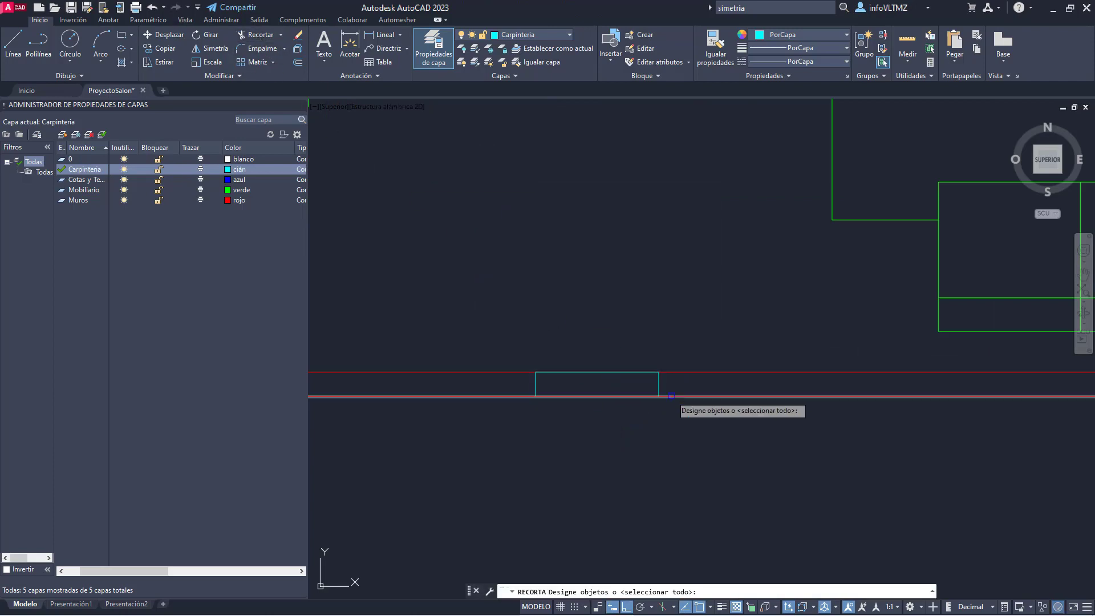
{"action": "left_click", "coordinate": [671, 420]}
{"action": "left_click", "coordinate": [515, 344]}
{"action": "key", "text": "Return"}
{"action": "left_click", "coordinate": [587, 418]}
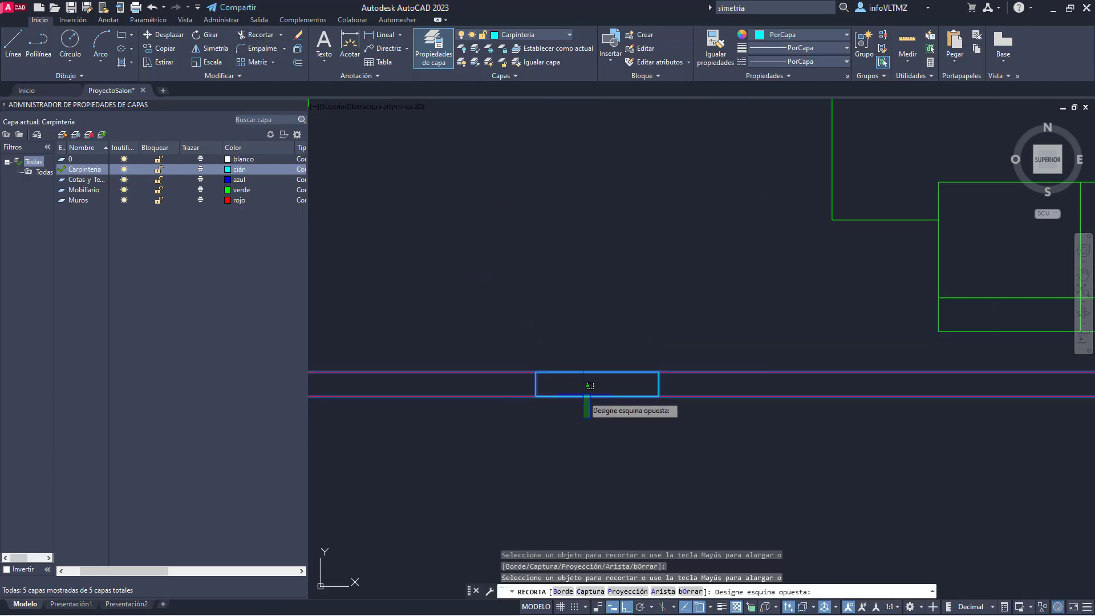
{"action": "left_click", "coordinate": [548, 352]}
{"action": "key", "text": "Escape"}
{"action": "scroll", "coordinate": [583, 364], "scroll_direction": "down", "scroll_amount": 4}
{"action": "scroll", "coordinate": [564, 370], "scroll_direction": "up", "scroll_amount": 4}
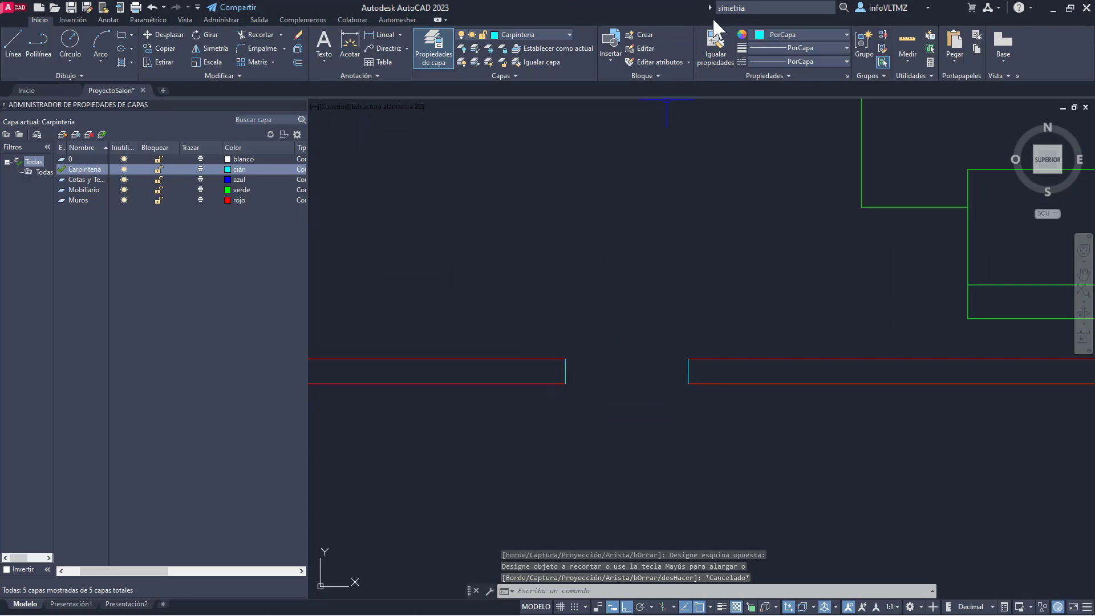
Step: Match the red wall line's properties onto the two short closing lines of the door opening
{"action": "left_click", "coordinate": [715, 43]}
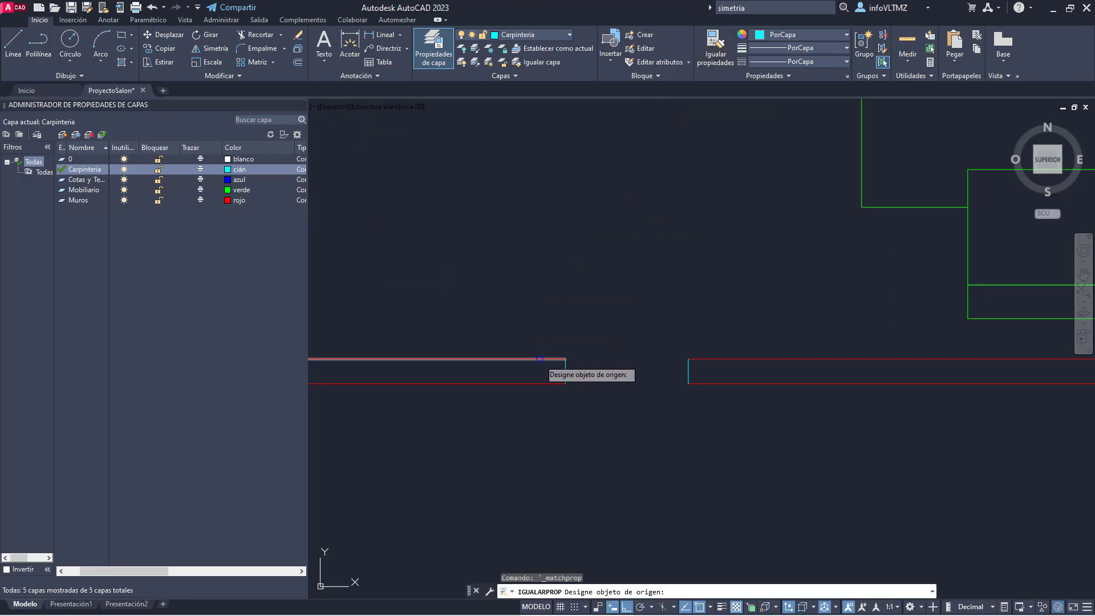
{"action": "left_click", "coordinate": [540, 358]}
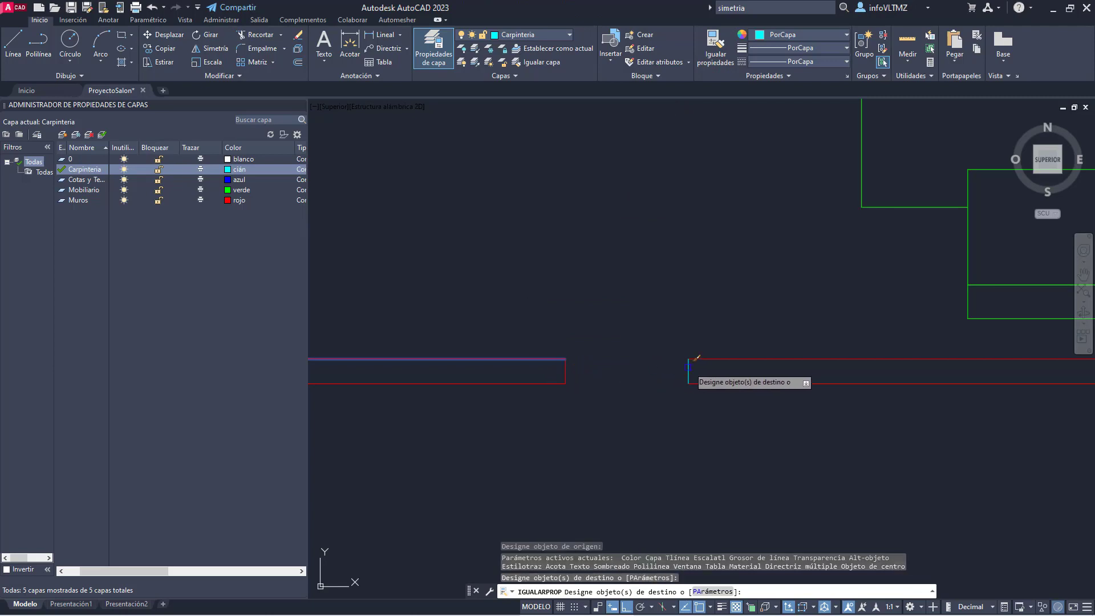
{"action": "key", "text": "Escape"}
{"action": "scroll", "coordinate": [660, 403], "scroll_direction": "up", "scroll_amount": 2}
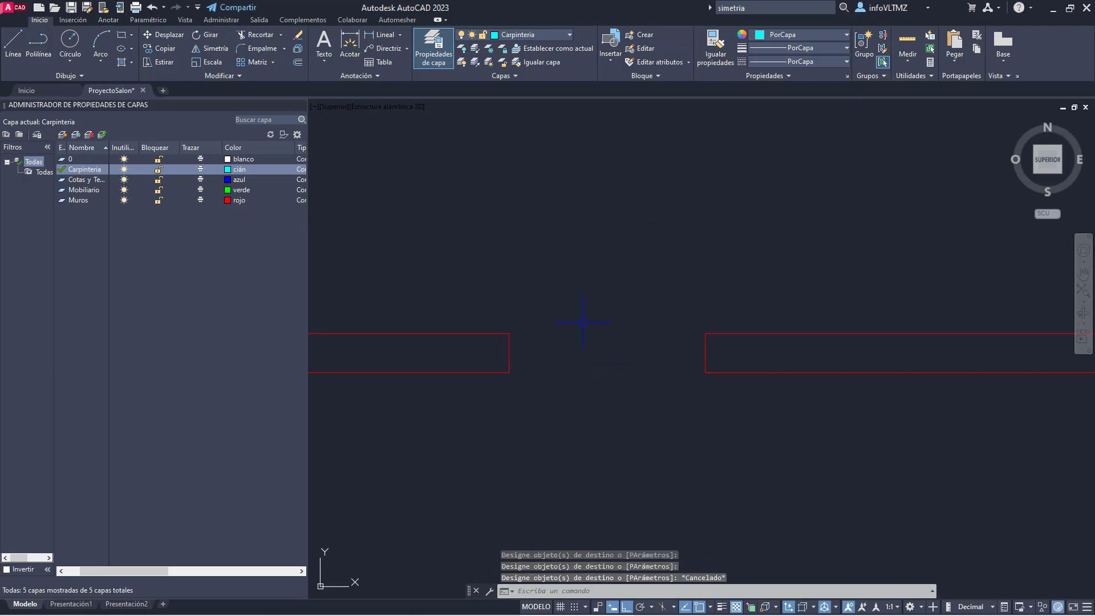
Step: Draw a 0.05 by 0.15 jamb rectangle at the left end of the door opening, starting from its lower corner
{"action": "left_click", "coordinate": [121, 34]}
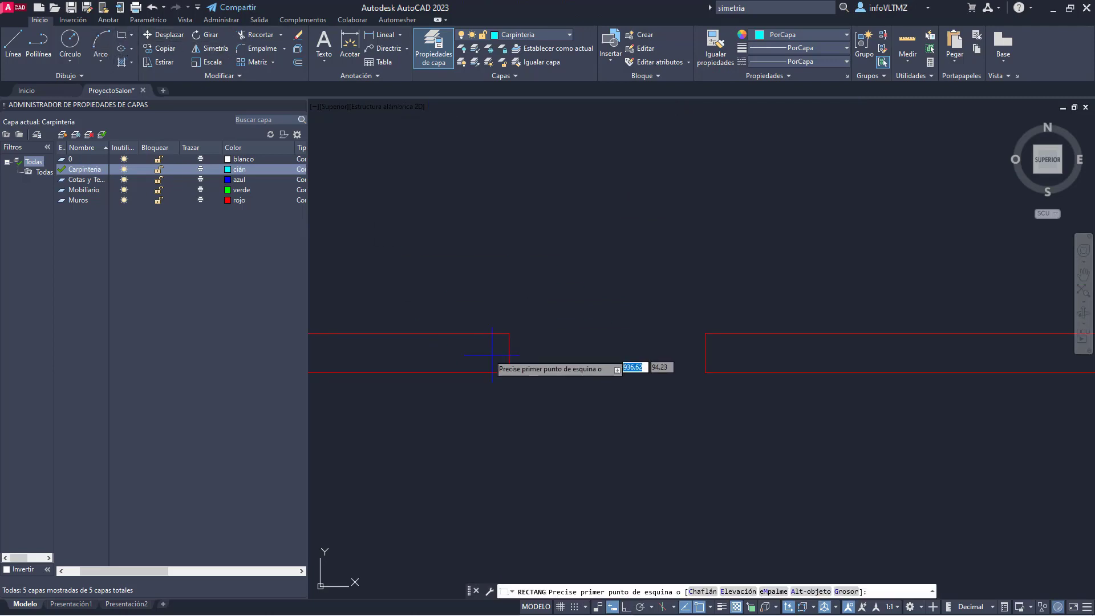
{"action": "left_click", "coordinate": [509, 372]}
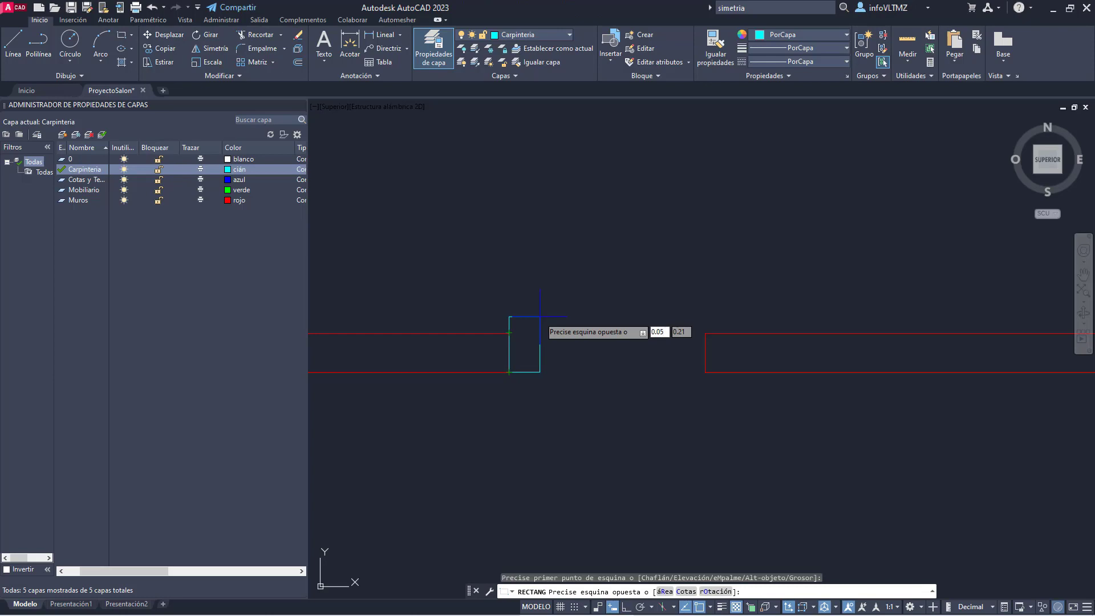
{"action": "key", "text": "Tab"}
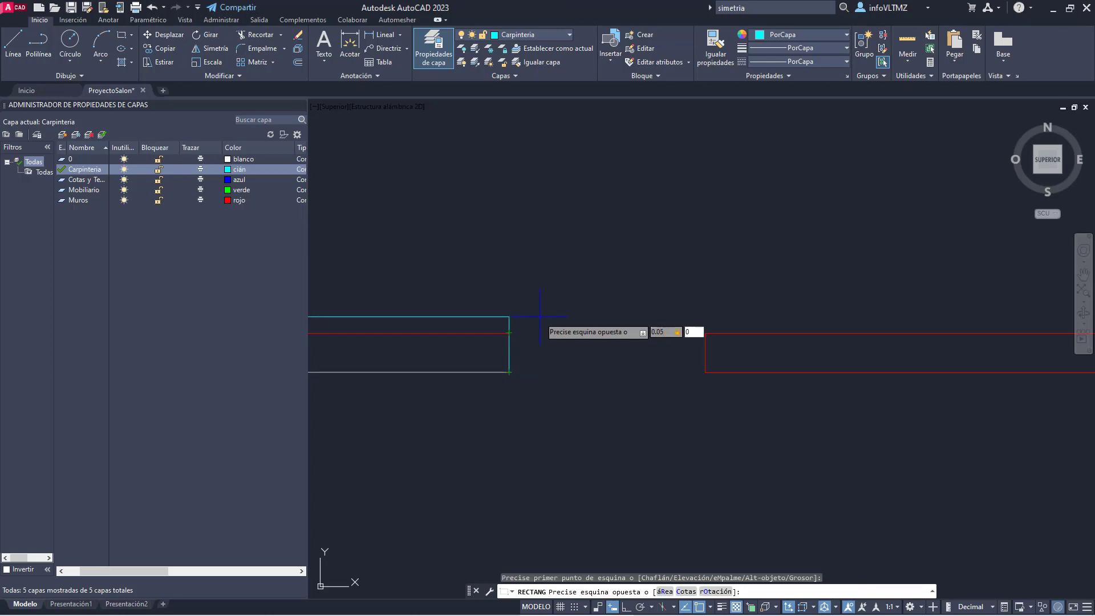
{"action": "key", "text": "Return"}
{"action": "key", "text": "Escape"}
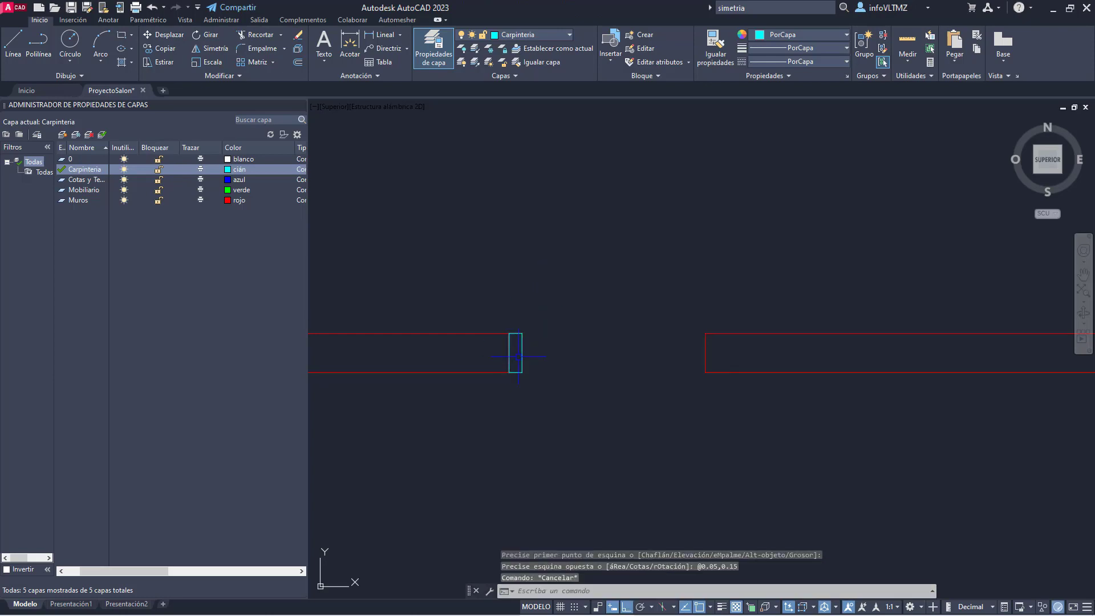
Step: Copy the left door jamb by its lower-right corner to the right end of the door opening
{"action": "left_click", "coordinate": [520, 356]}
{"action": "left_click", "coordinate": [165, 48]}
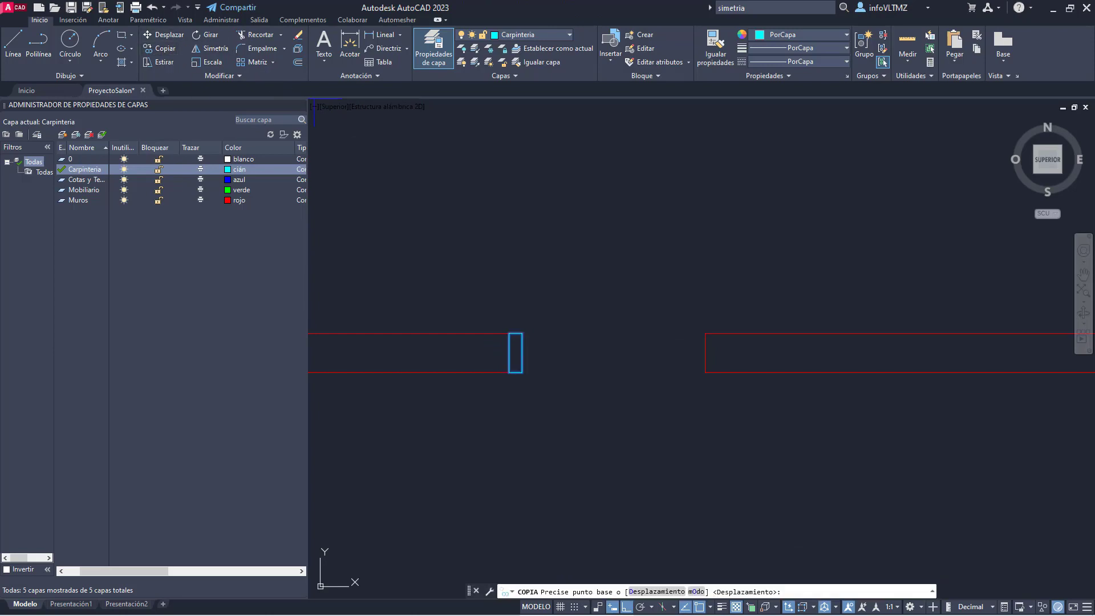
{"action": "left_click", "coordinate": [522, 372]}
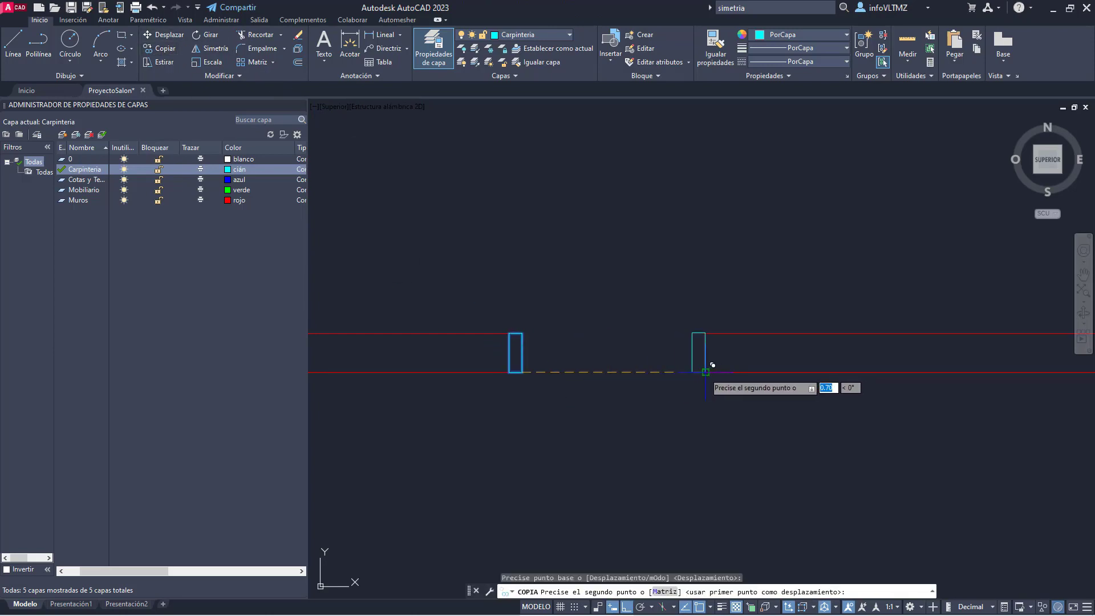
{"action": "left_click", "coordinate": [706, 372]}
{"action": "key", "text": "Escape"}
{"action": "scroll", "coordinate": [683, 353], "scroll_direction": "up", "scroll_amount": 2}
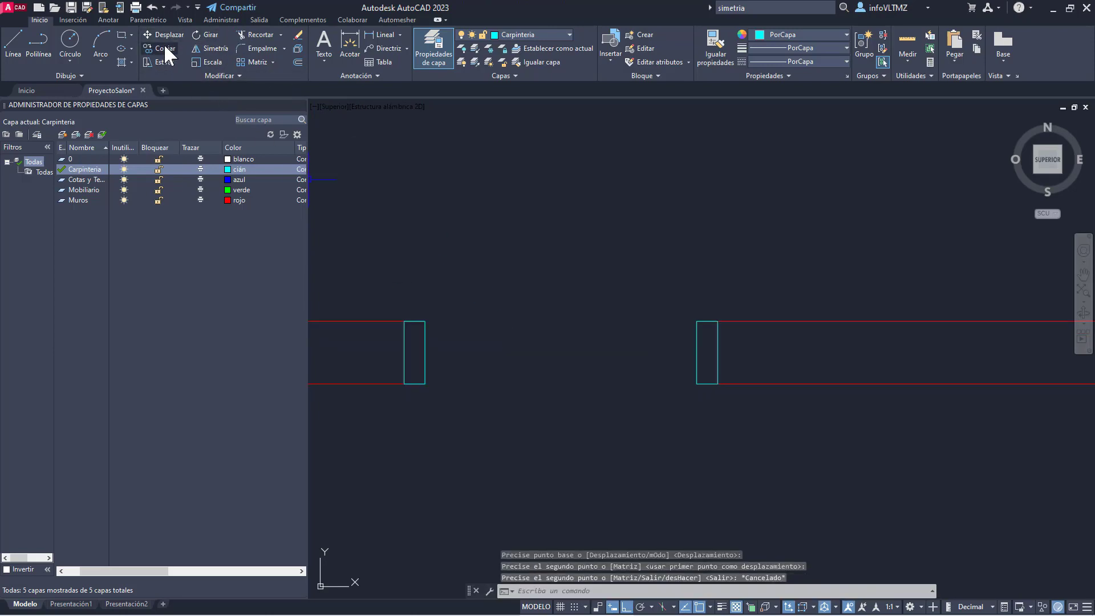
Step: Draw a thin door-leaf rectangle, about 0.65 long, between the two jambs along the inner wall line
{"action": "left_click", "coordinate": [121, 35]}
{"action": "left_click", "coordinate": [697, 317]}
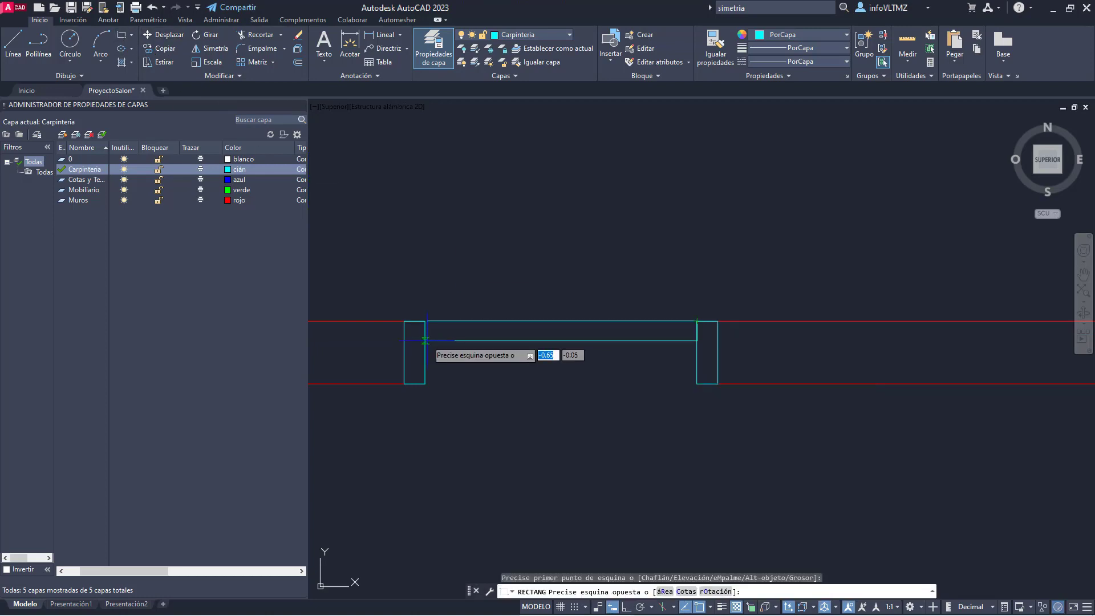
{"action": "left_click", "coordinate": [425, 334]}
{"action": "key", "text": "Escape"}
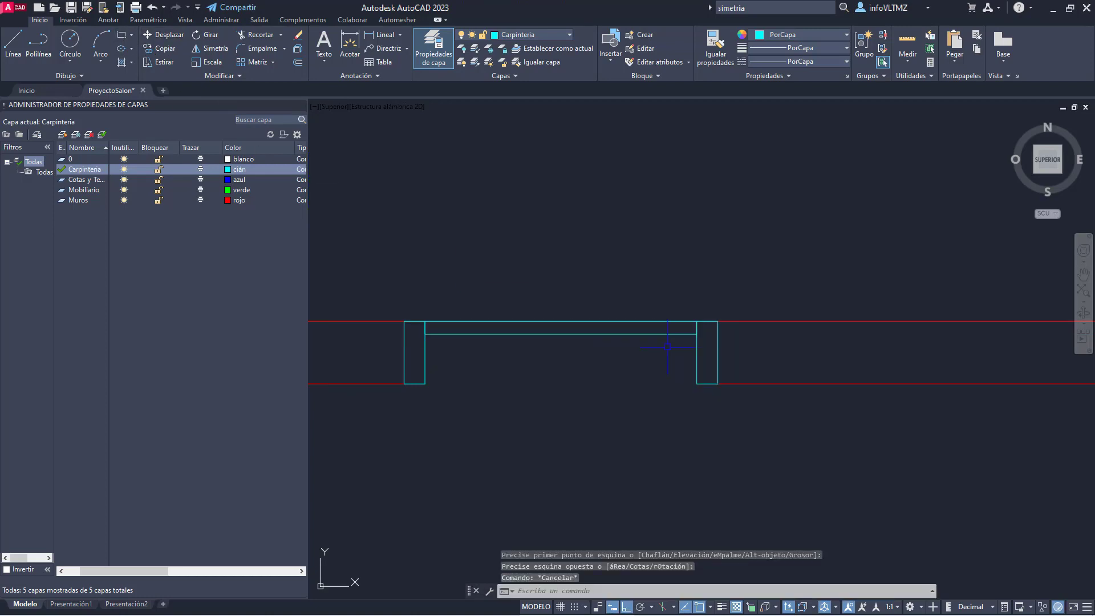
Step: Rotate the door leaf 270° about its upper-right corner so it stands open, perpendicular to the wall, inside the room
{"action": "left_click", "coordinate": [667, 345]}
{"action": "left_click", "coordinate": [621, 297]}
{"action": "left_click", "coordinate": [203, 34]}
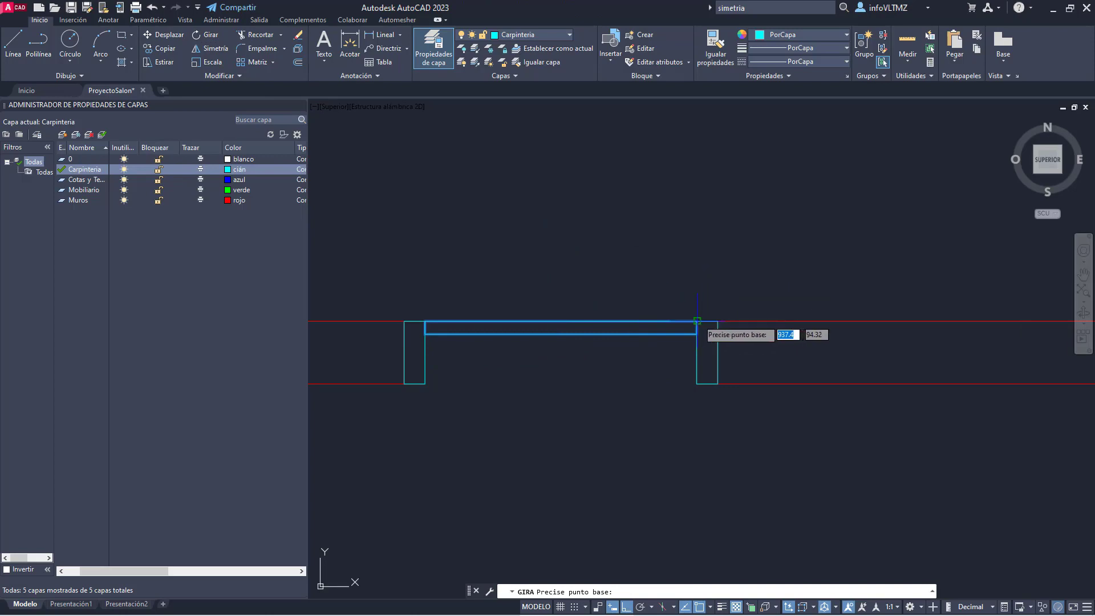
{"action": "scroll", "coordinate": [693, 319], "scroll_direction": "up", "scroll_amount": 5}
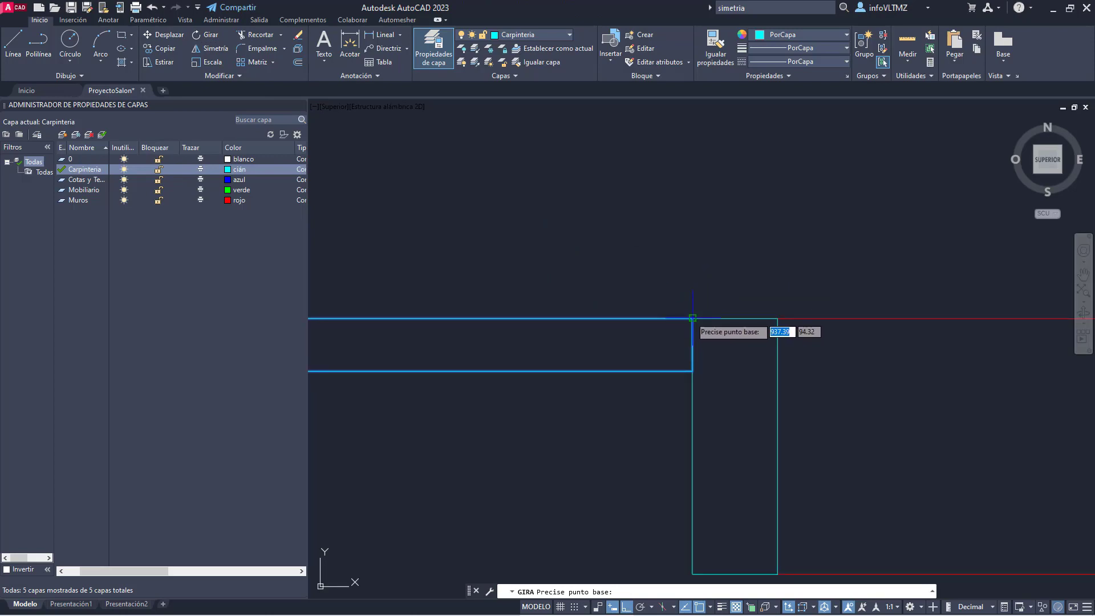
{"action": "left_click", "coordinate": [692, 317]}
{"action": "scroll", "coordinate": [650, 311], "scroll_direction": "down", "scroll_amount": 7}
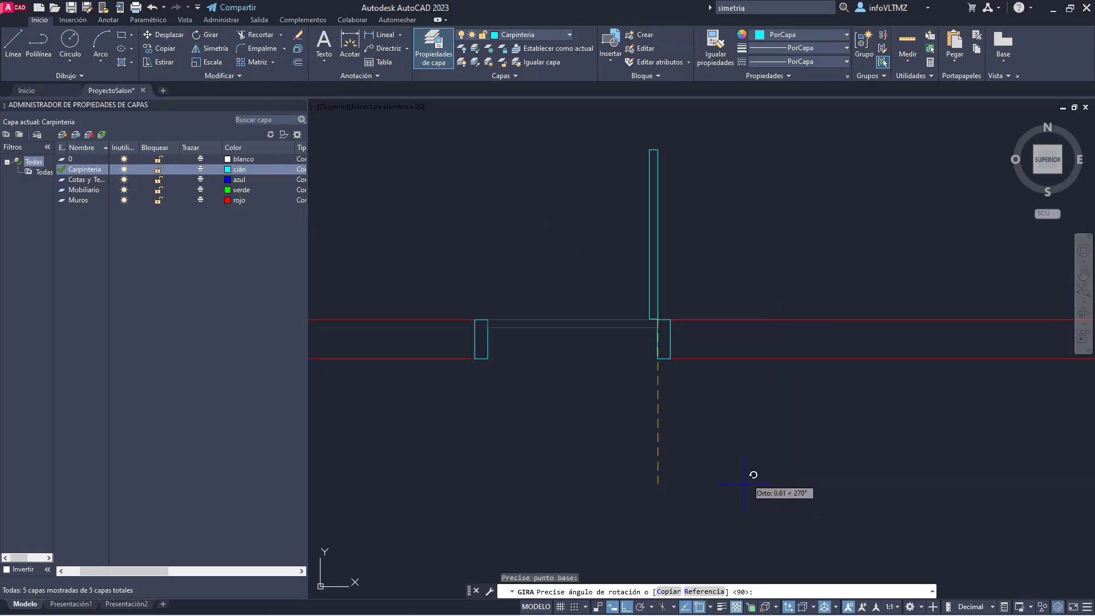
{"action": "left_click", "coordinate": [732, 458]}
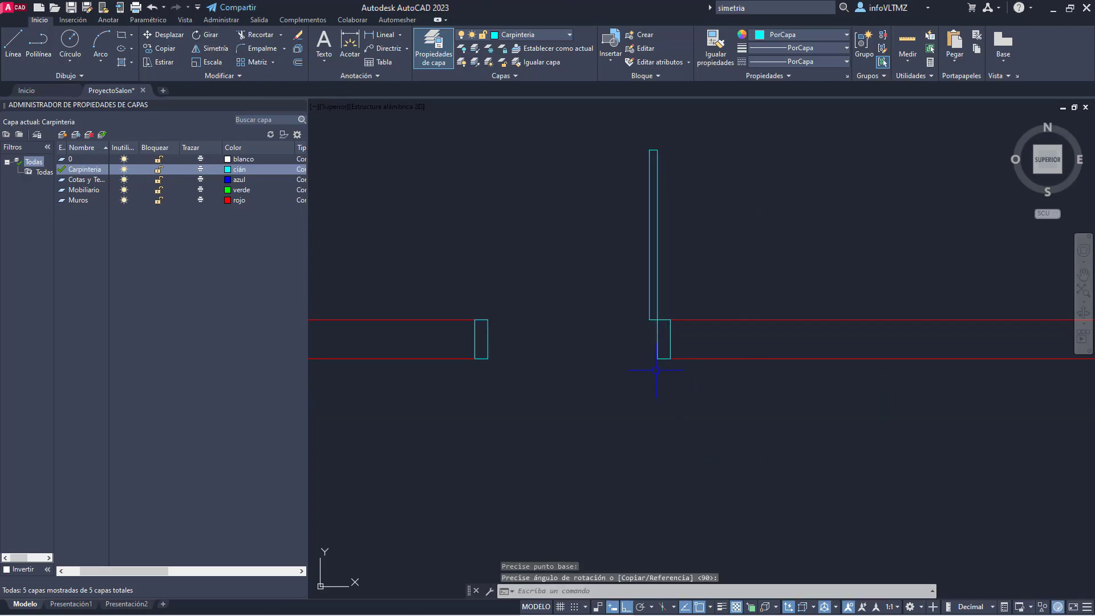
Step: Draw a circle centred on the door leaf's lower-right hinge corner, with its radius reaching the leaf's free end
{"action": "left_click", "coordinate": [76, 49]}
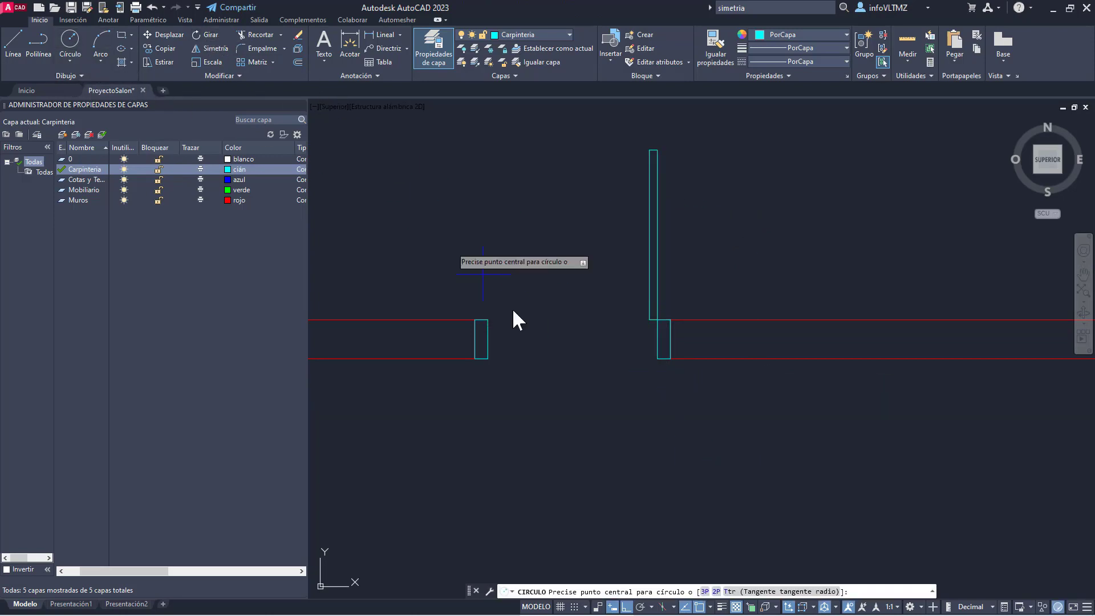
{"action": "middle_click_drag", "start_coordinate": [513, 318], "coordinate": [472, 396]}
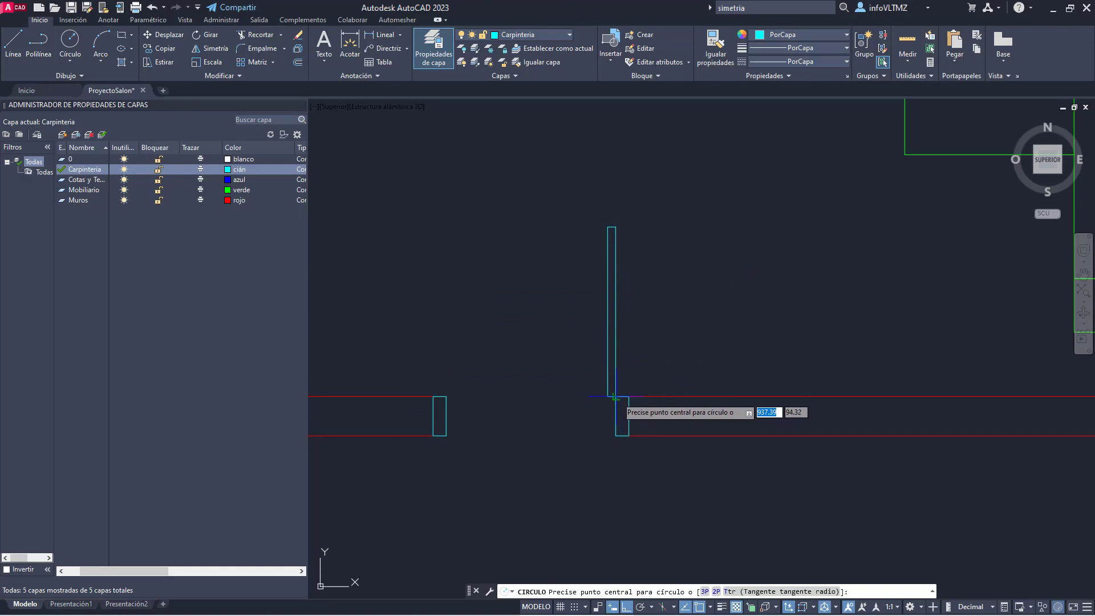
{"action": "left_click", "coordinate": [616, 396]}
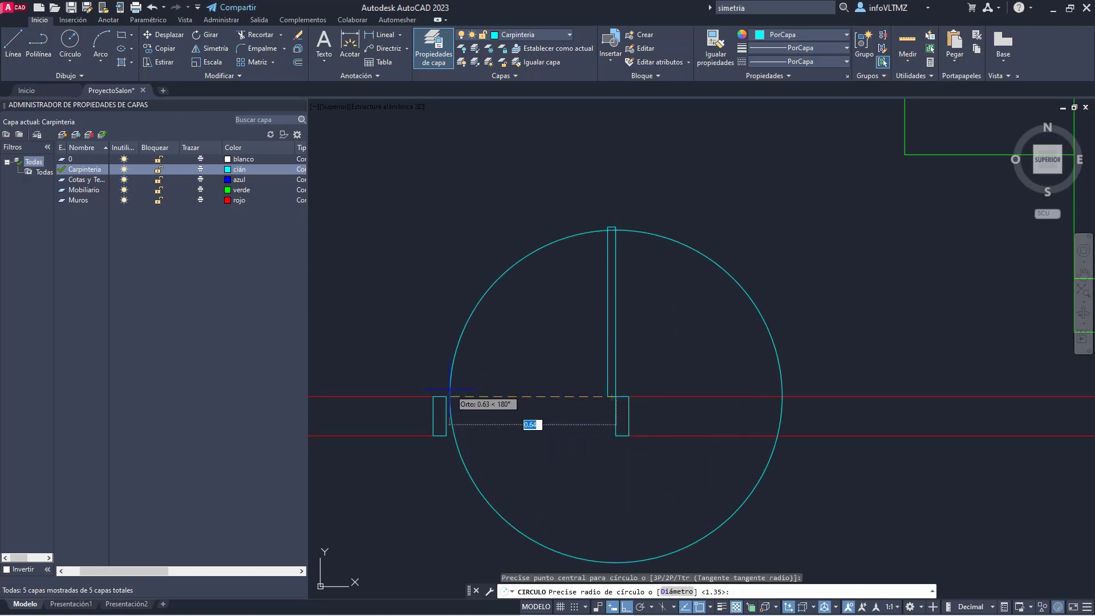
{"action": "left_click", "coordinate": [608, 227]}
Step: Trim the circle to a quarter swing arc between the leaf's free end and the left jamb, and erase the leftover arc inside the wall
{"action": "left_click", "coordinate": [257, 34]}
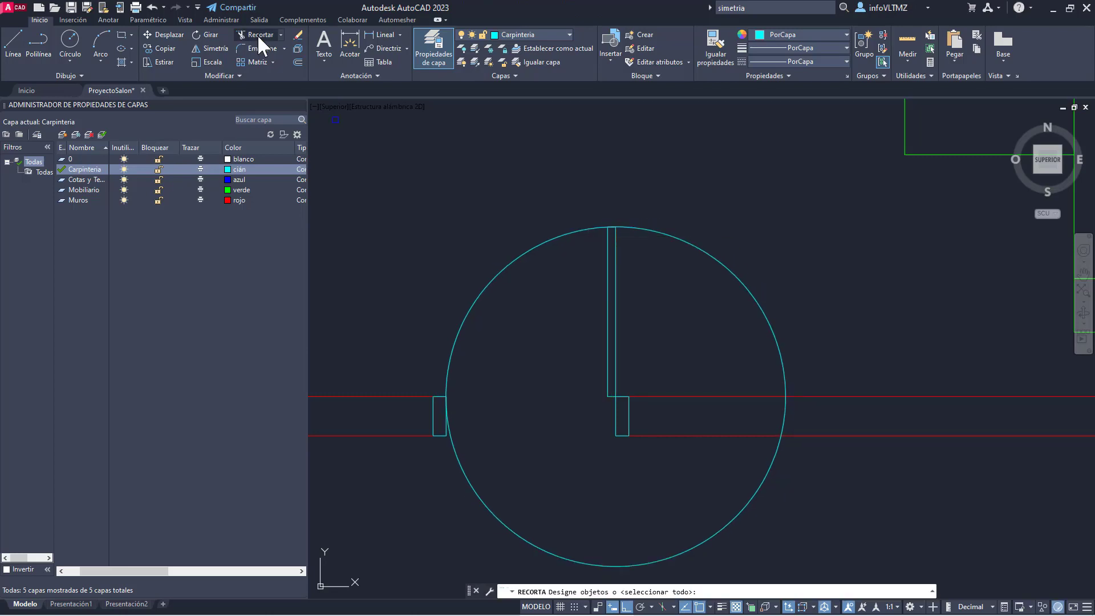
{"action": "left_click", "coordinate": [806, 543]}
{"action": "left_click", "coordinate": [480, 304]}
{"action": "key", "text": "Return"}
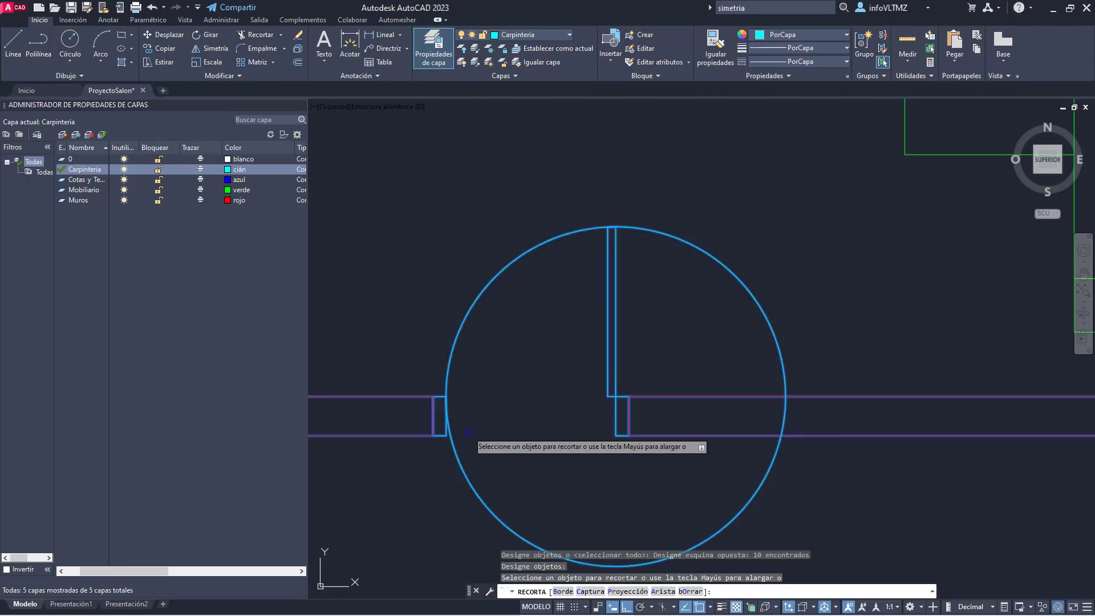
{"action": "left_click", "coordinate": [463, 466]}
{"action": "left_click", "coordinate": [706, 253]}
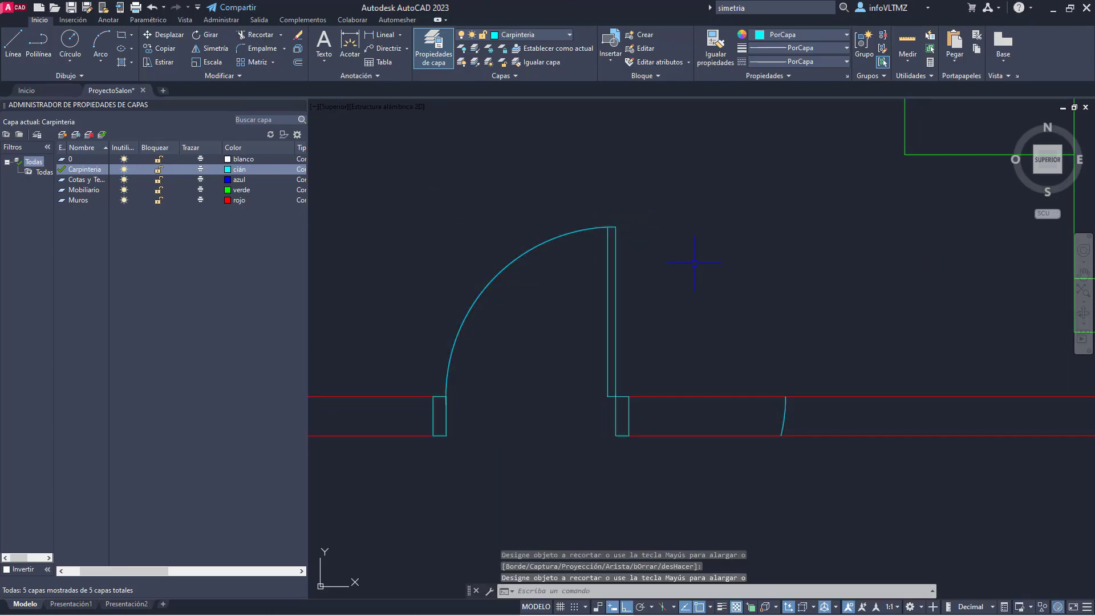
{"action": "left_click", "coordinate": [758, 367]}
{"action": "left_click", "coordinate": [789, 440]}
{"action": "key", "text": "Return"}
{"action": "scroll", "coordinate": [789, 463], "scroll_direction": "down", "scroll_amount": 6}
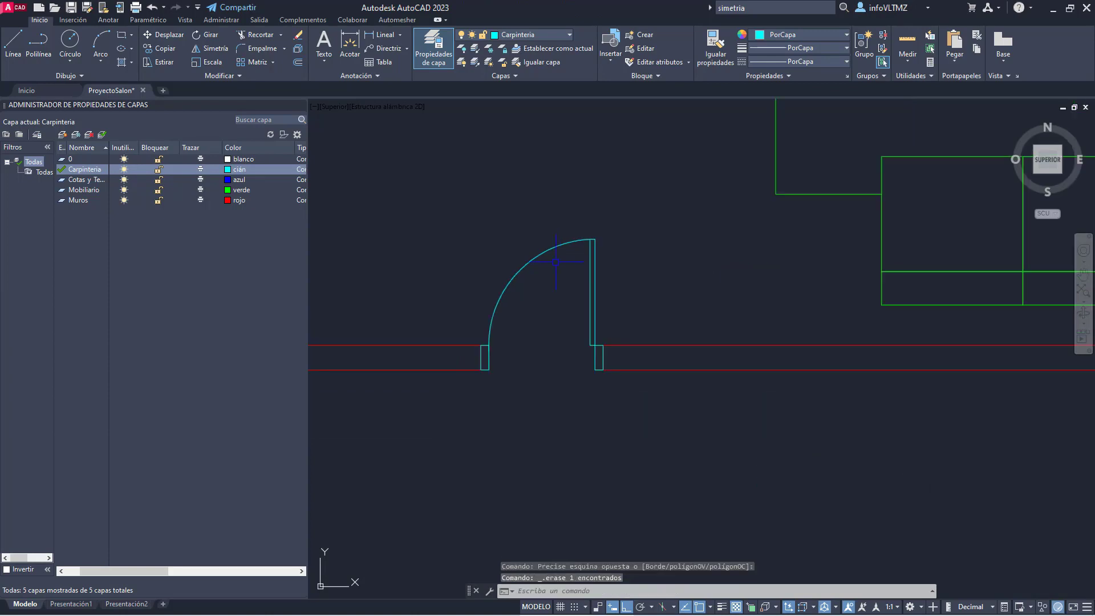
Step: Convert the jambs, door leaf and swing arc into a block named "pueta"
{"action": "scroll", "coordinate": [594, 362], "scroll_direction": "up", "scroll_amount": 4}
{"action": "left_click", "coordinate": [580, 300]}
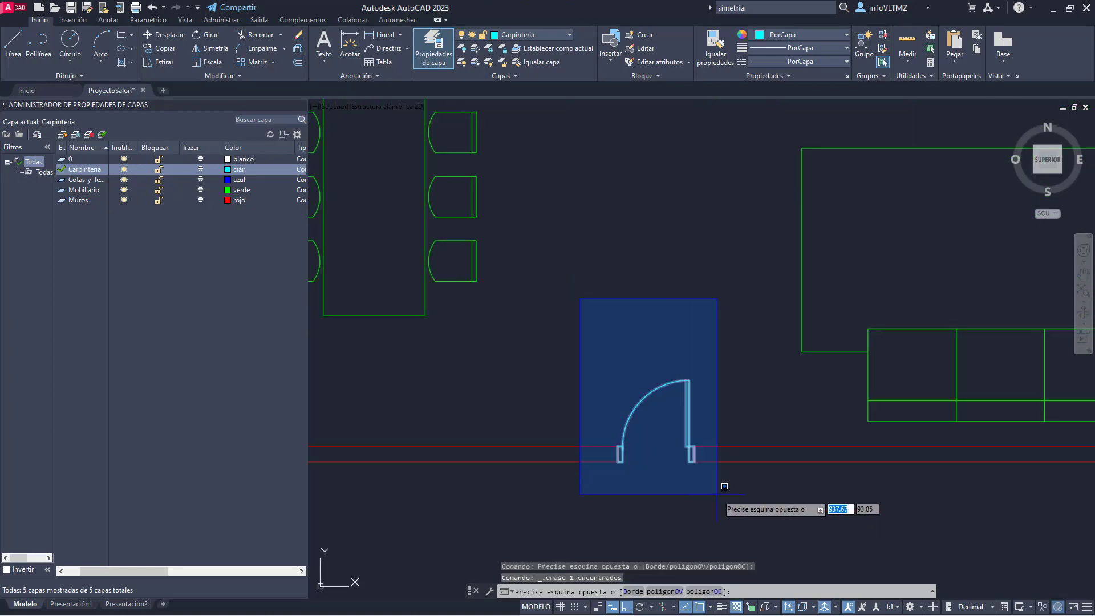
{"action": "left_click", "coordinate": [717, 491]}
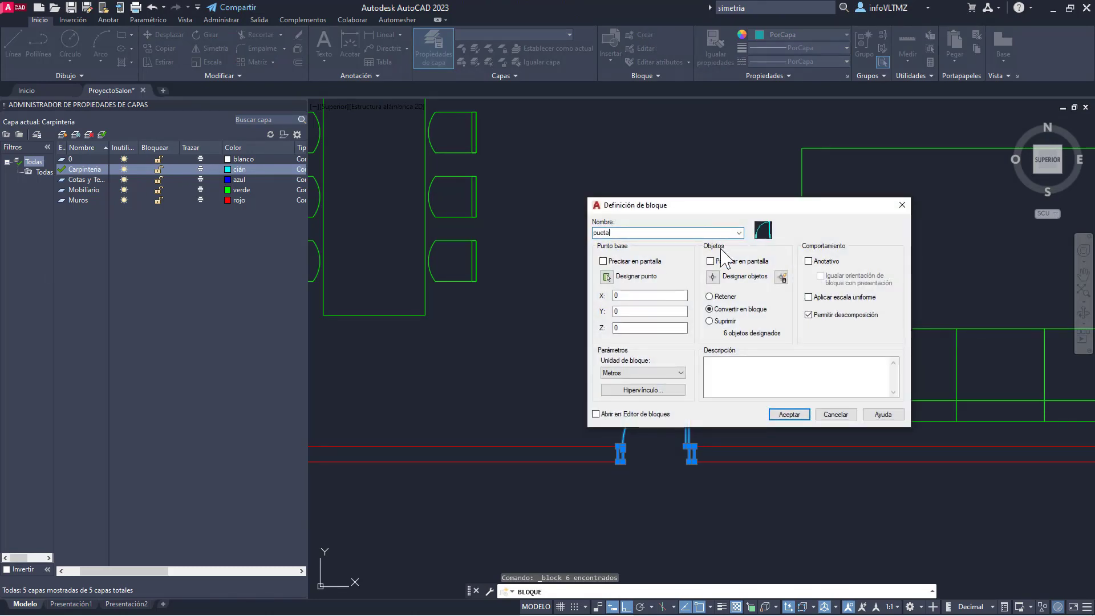
{"action": "left_click", "coordinate": [790, 414]}
{"action": "scroll", "coordinate": [804, 431], "scroll_direction": "down", "scroll_amount": 4}
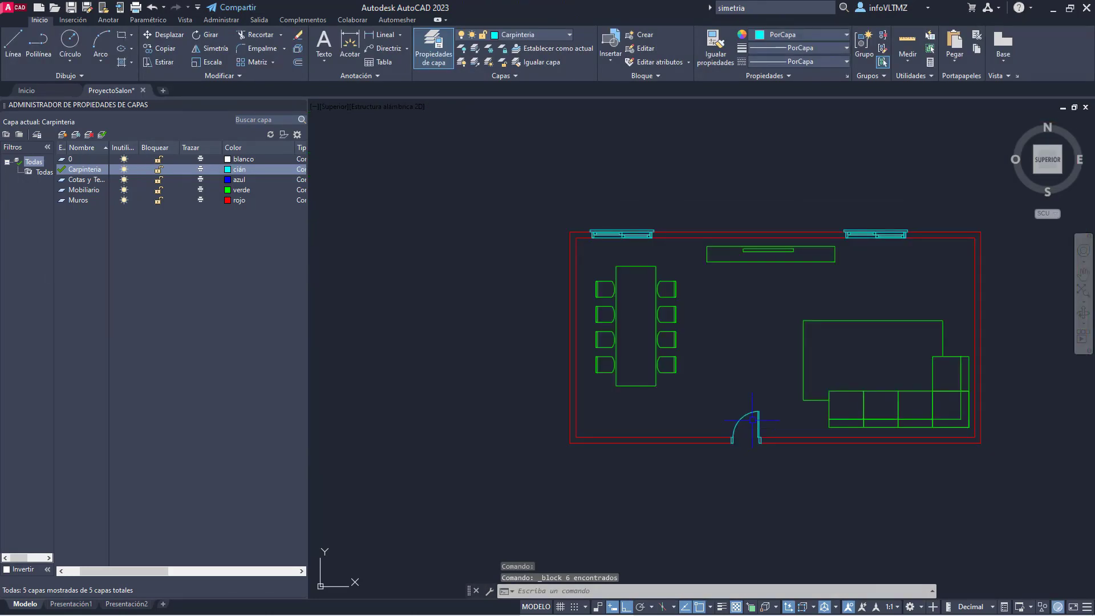
{"action": "key", "text": "Escape"}
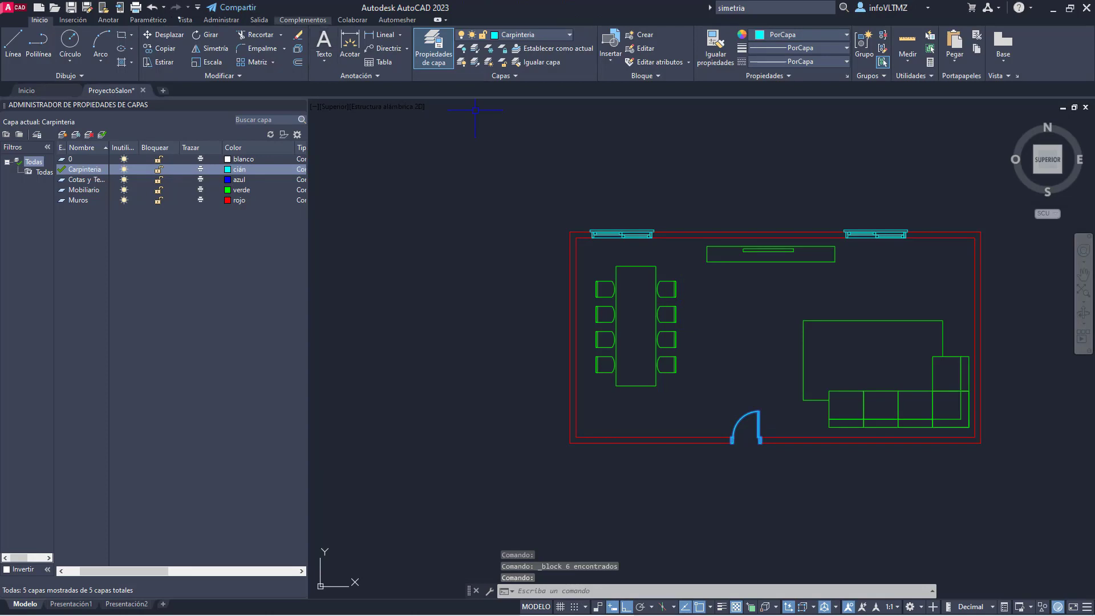
Step: Copy the door block horizontally to the left along the lower wall, below the dining table
{"action": "left_click", "coordinate": [157, 45]}
{"action": "left_click", "coordinate": [768, 476]}
{"action": "left_click", "coordinate": [677, 474]}
{"action": "key", "text": "Escape"}
{"action": "scroll", "coordinate": [663, 433], "scroll_direction": "up", "scroll_amount": 6}
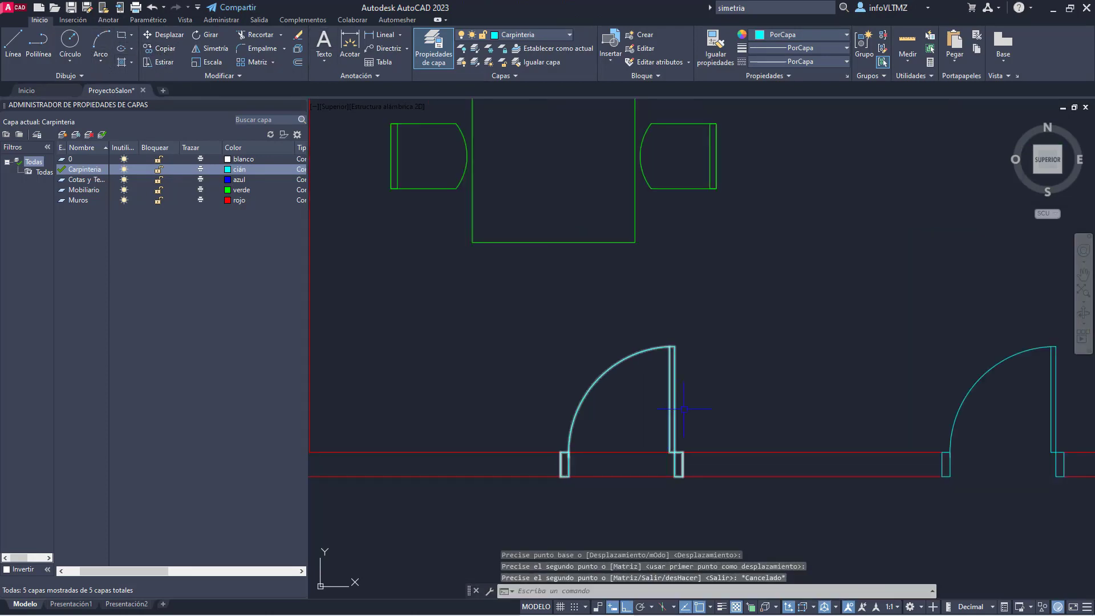
Step: Mirror the copied door about a vertical axis on its right side, deleting the source object
{"action": "left_click", "coordinate": [684, 408]}
{"action": "left_click", "coordinate": [208, 48]}
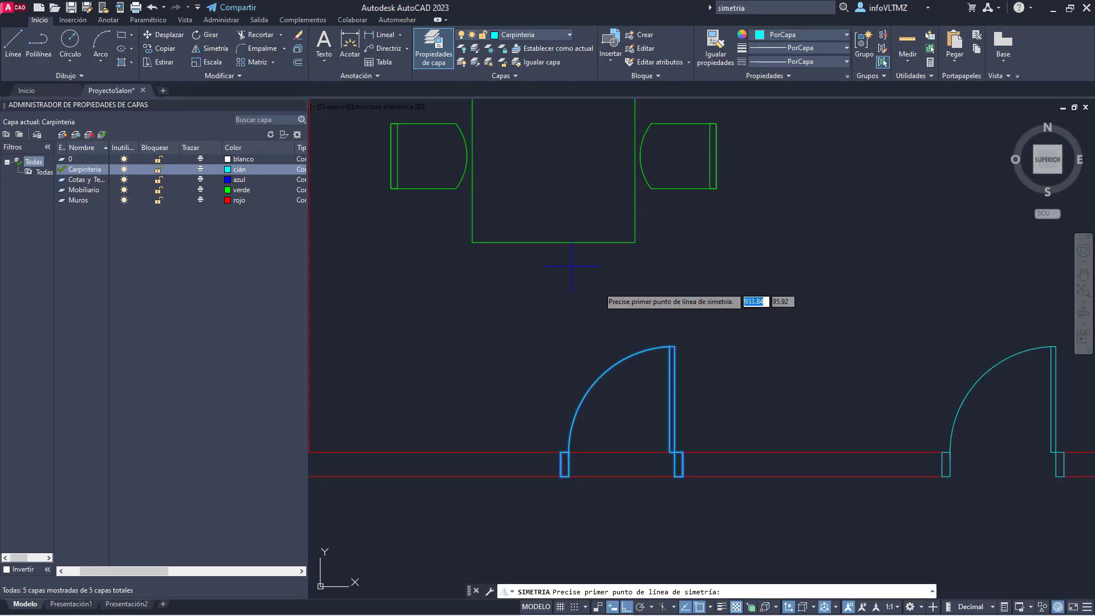
{"action": "left_click", "coordinate": [720, 409]}
{"action": "left_click", "coordinate": [736, 241]}
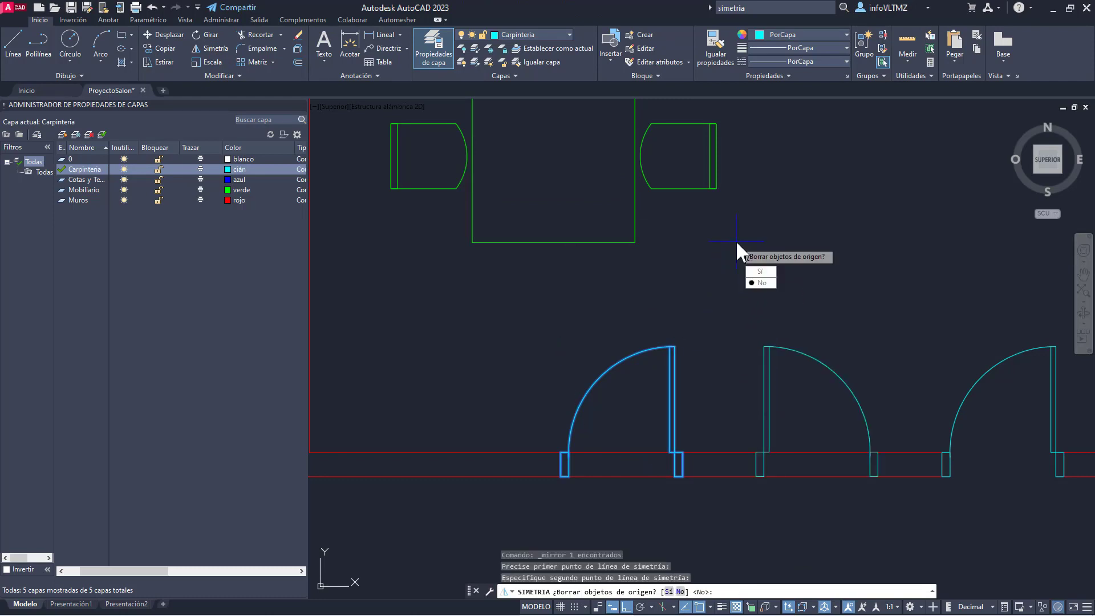
{"action": "left_click", "coordinate": [760, 271]}
{"action": "middle_click_drag", "start_coordinate": [916, 498], "coordinate": [846, 458]}
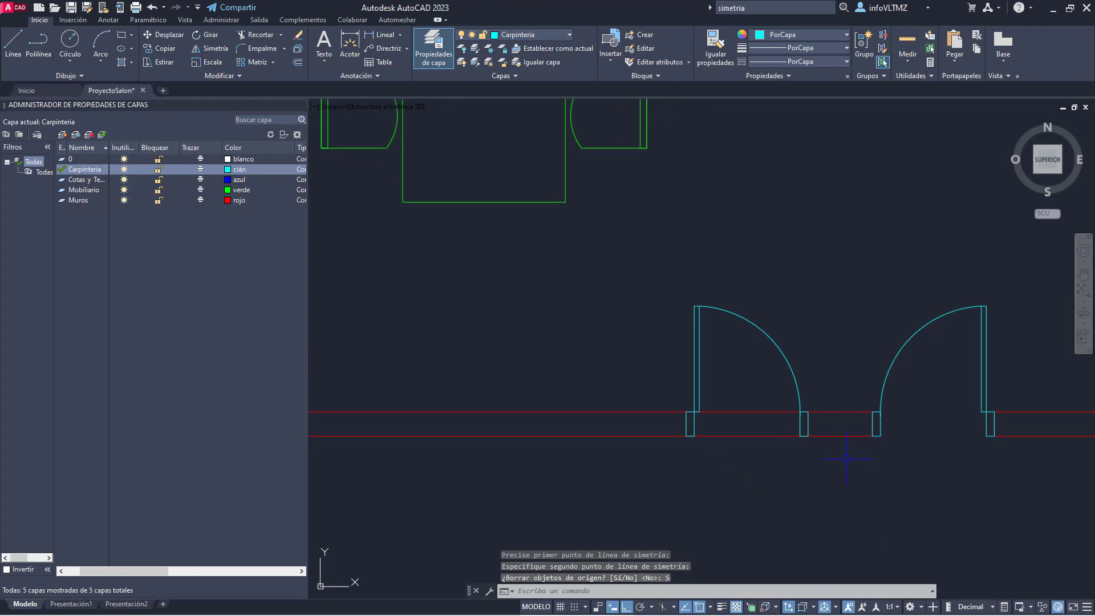
Step: Move the mirrored door horizontally along the lower wall to near the room's lower-left corner
{"action": "left_click", "coordinate": [801, 393]}
{"action": "scroll", "coordinate": [849, 312], "scroll_direction": "down", "scroll_amount": 3}
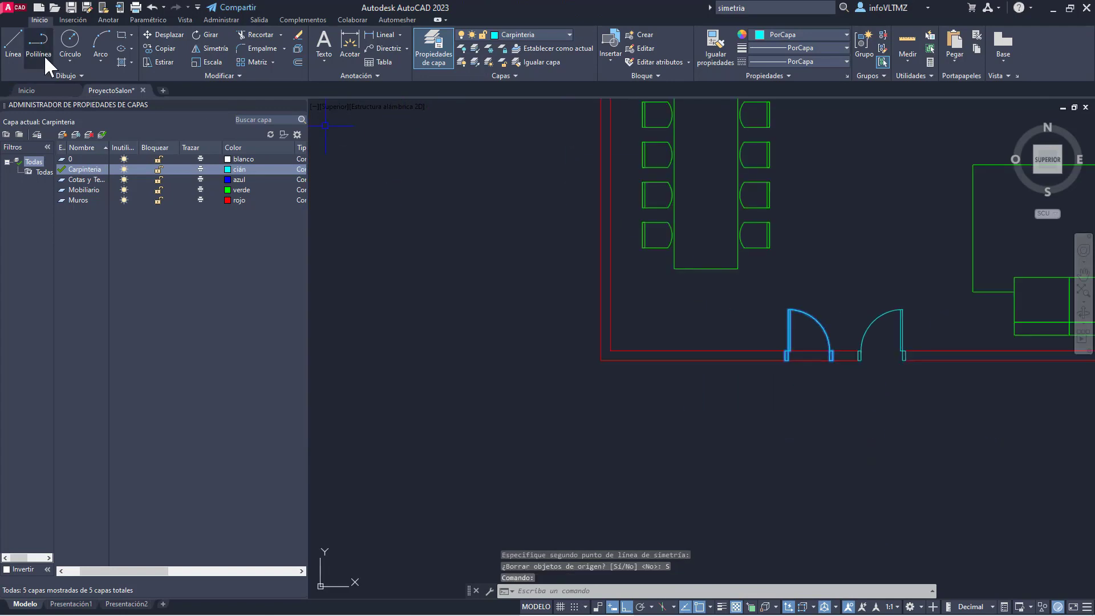
{"action": "left_click", "coordinate": [164, 35]}
{"action": "left_click", "coordinate": [869, 449]}
{"action": "key", "text": "Escape"}
Step: Trim both wall lines between the jambs of the lower-left door to open its doorway
{"action": "scroll", "coordinate": [651, 359], "scroll_direction": "up", "scroll_amount": 5}
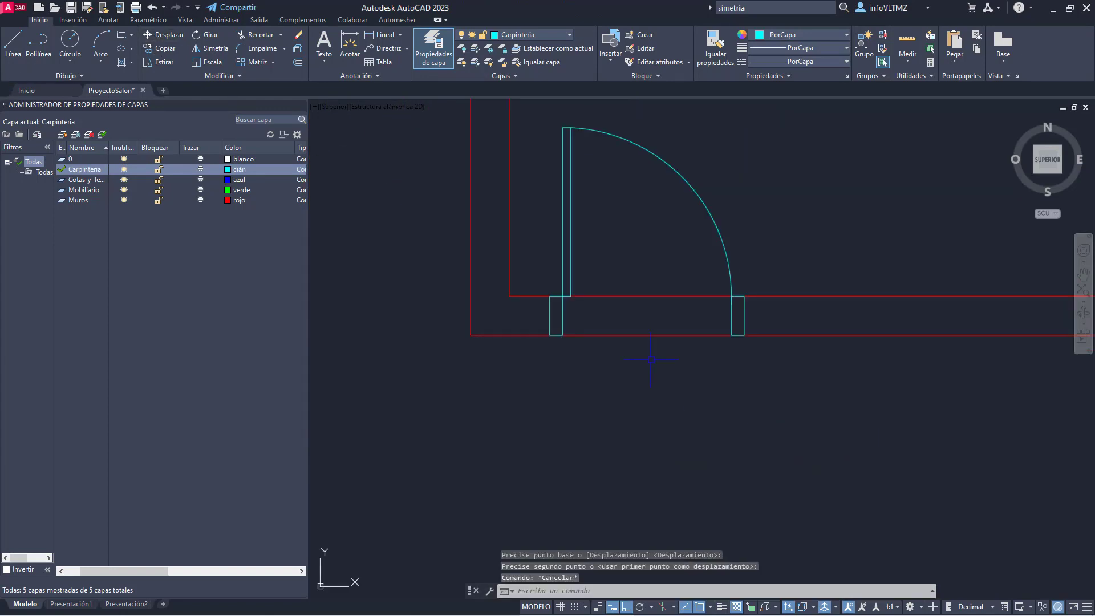
{"action": "left_click", "coordinate": [267, 36]}
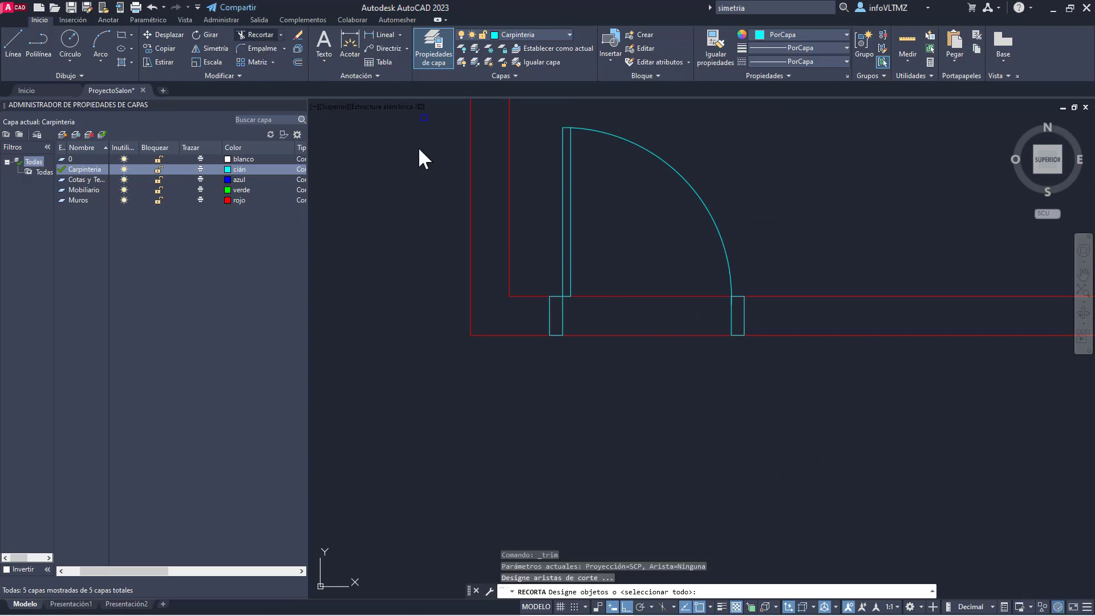
{"action": "left_click", "coordinate": [798, 425]}
{"action": "left_click", "coordinate": [497, 198]}
{"action": "key", "text": "Return"}
{"action": "left_click", "coordinate": [606, 331]}
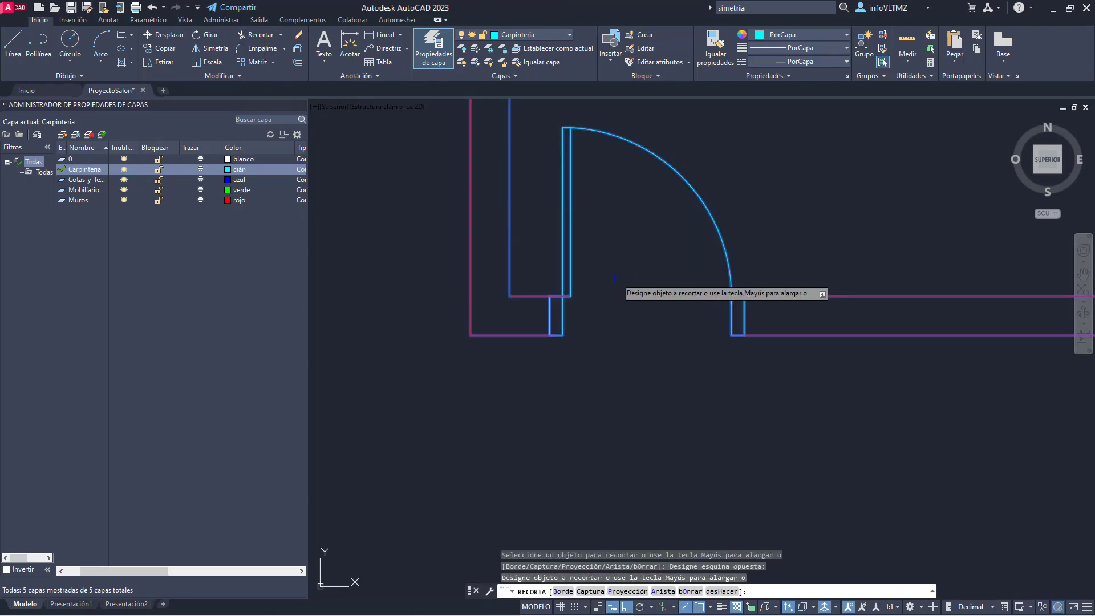
{"action": "key", "text": "Escape"}
{"action": "scroll", "coordinate": [593, 322], "scroll_direction": "down", "scroll_amount": 4}
{"action": "left_click", "coordinate": [626, 282]}
{"action": "key", "text": "Escape"}
{"action": "scroll", "coordinate": [656, 308], "scroll_direction": "down", "scroll_amount": 2}
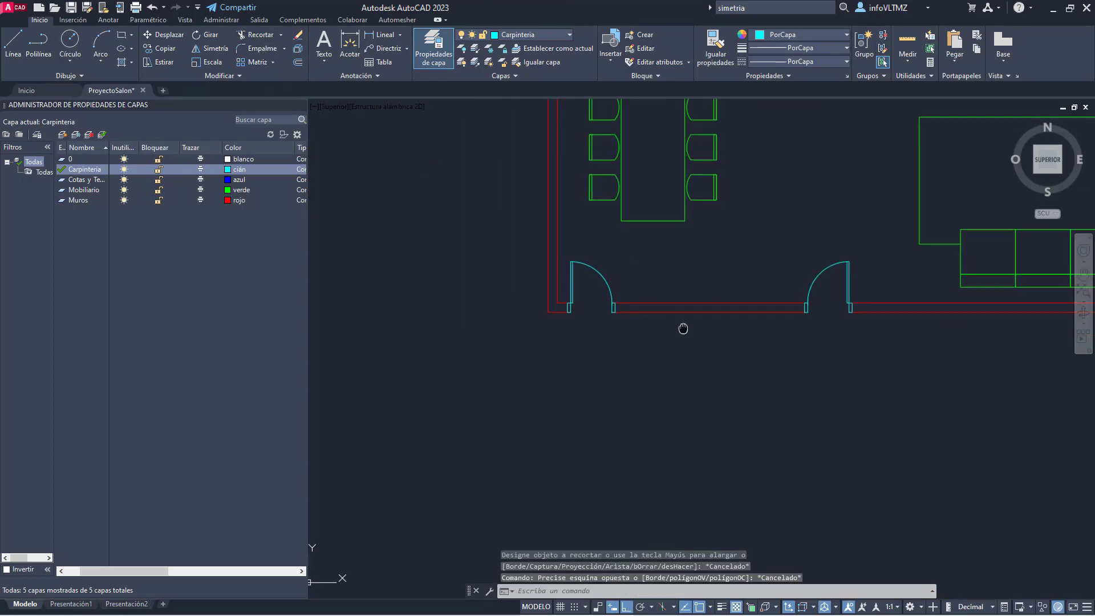
Step: Draw a long, narrow vertical rectangle for a partition, running down from the lower wall's outer line between the two doors
{"action": "middle_click_drag", "start_coordinate": [681, 325], "coordinate": [538, 311]}
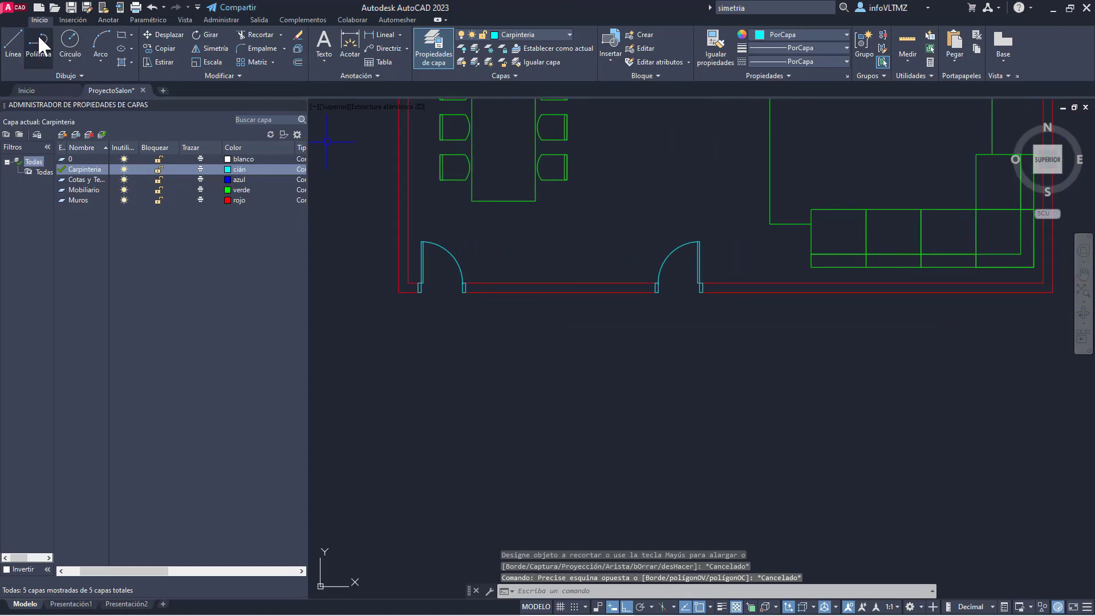
{"action": "left_click", "coordinate": [122, 35]}
{"action": "left_click", "coordinate": [545, 293]}
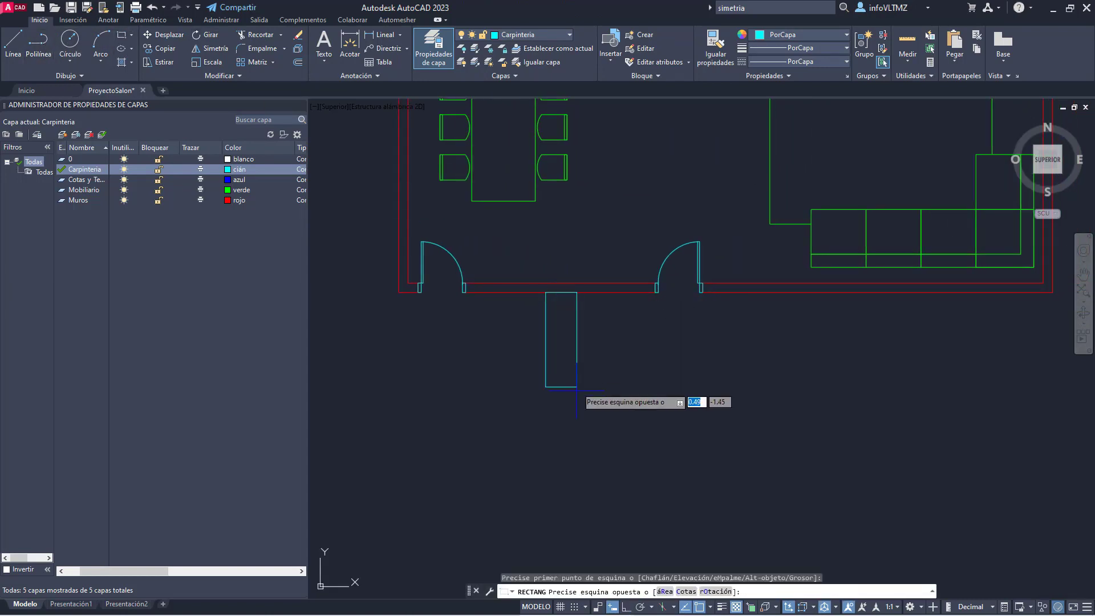
{"action": "left_click", "coordinate": [555, 476]}
{"action": "scroll", "coordinate": [550, 423], "scroll_direction": "up", "scroll_amount": 2}
Step: Match the partition rectangle's properties to those of the red wall lines
{"action": "left_click", "coordinate": [712, 44]}
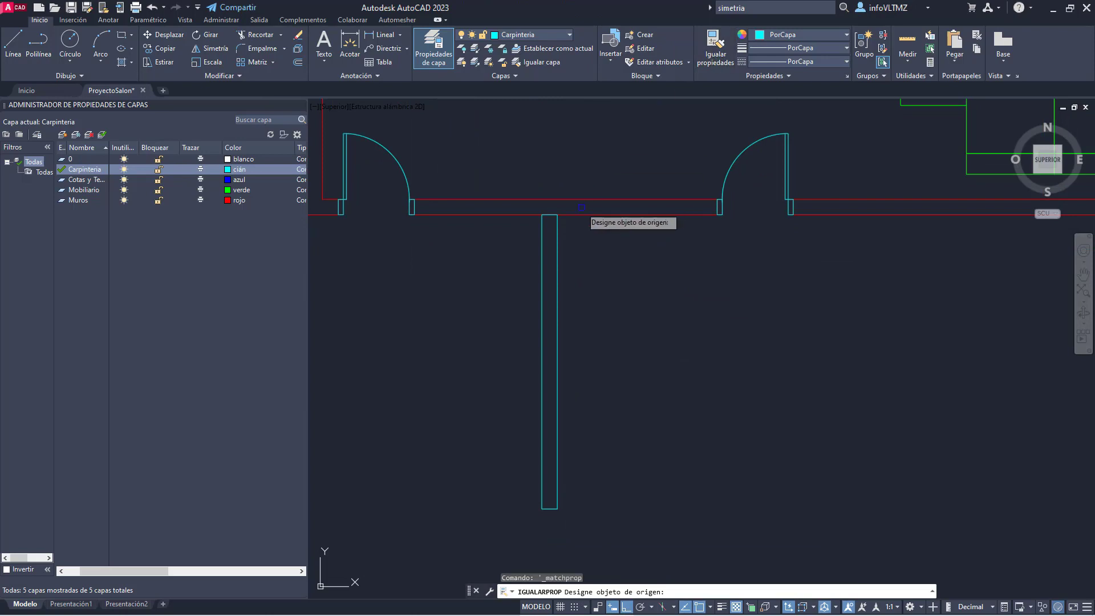
{"action": "left_click", "coordinate": [581, 202]}
{"action": "left_click", "coordinate": [557, 245]}
{"action": "key", "text": "Escape"}
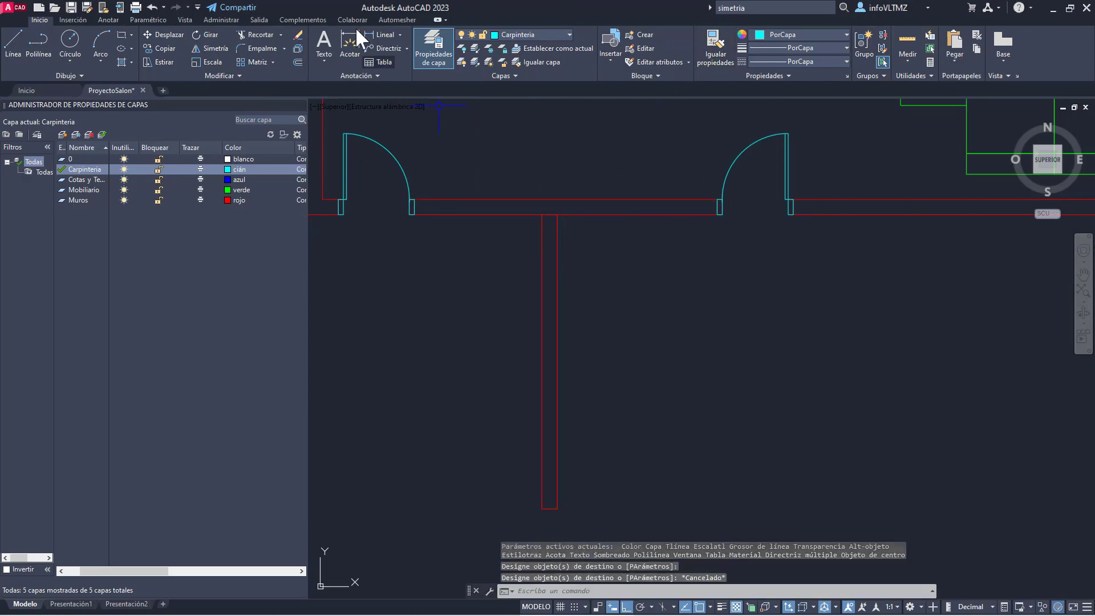
Step: Trim the line closing the junction between the new partition and the lower wall
{"action": "left_click", "coordinate": [261, 35]}
{"action": "left_click", "coordinate": [601, 264]}
{"action": "left_click", "coordinate": [545, 205]}
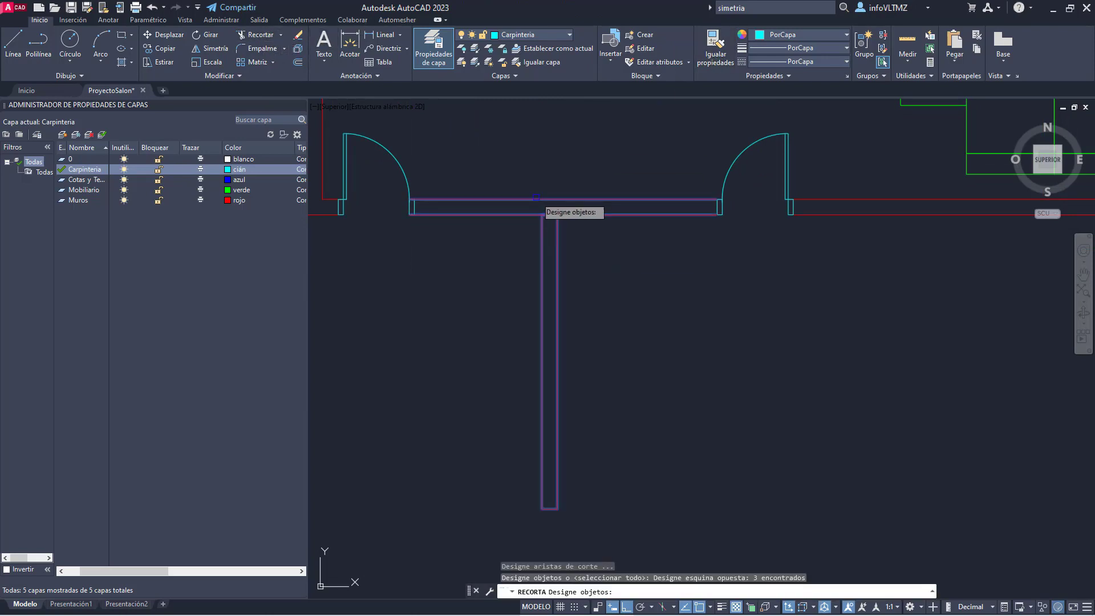
{"action": "key", "text": "Return"}
{"action": "key", "text": "Escape"}
{"action": "scroll", "coordinate": [548, 214], "scroll_direction": "up", "scroll_amount": 3}
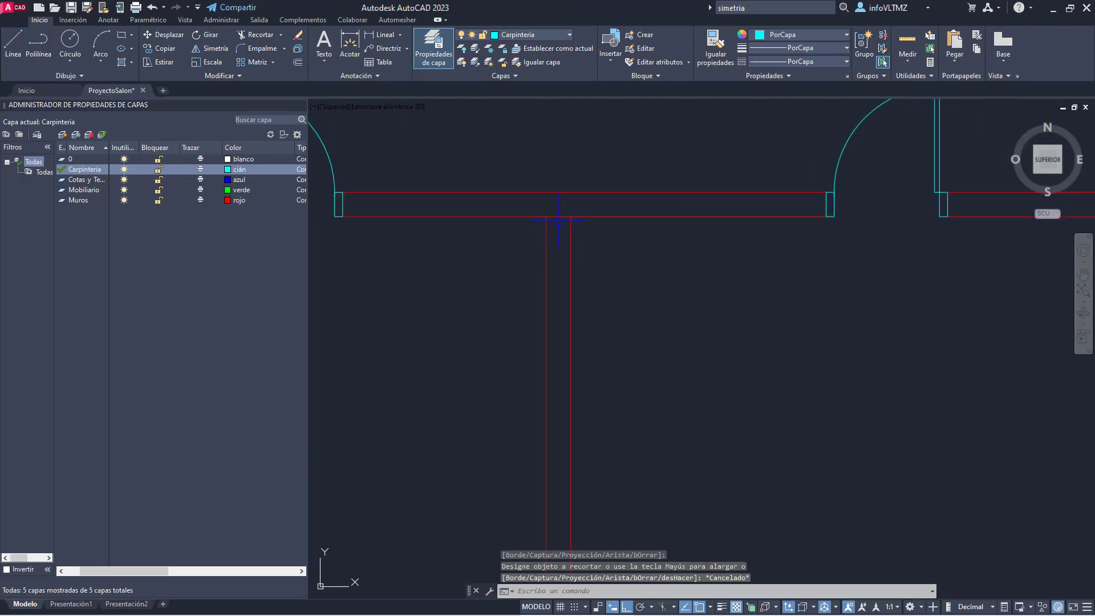
{"action": "left_click", "coordinate": [558, 216]}
{"action": "key", "text": "Escape"}
Step: Trim the remaining overlapping line across the partition's upper end so it opens into the lower wall
{"action": "left_click", "coordinate": [262, 34]}
{"action": "left_click", "coordinate": [599, 251]}
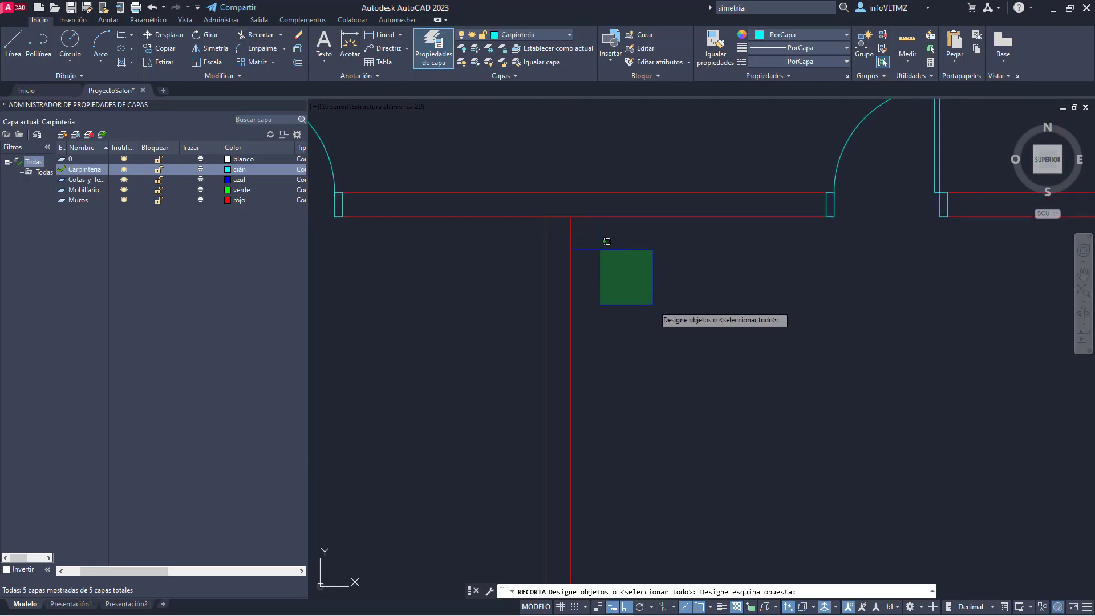
{"action": "left_click", "coordinate": [557, 217]}
{"action": "key", "text": "Return"}
{"action": "left_click", "coordinate": [557, 217]}
{"action": "key", "text": "Escape"}
{"action": "scroll", "coordinate": [561, 256], "scroll_direction": "down", "scroll_amount": 6}
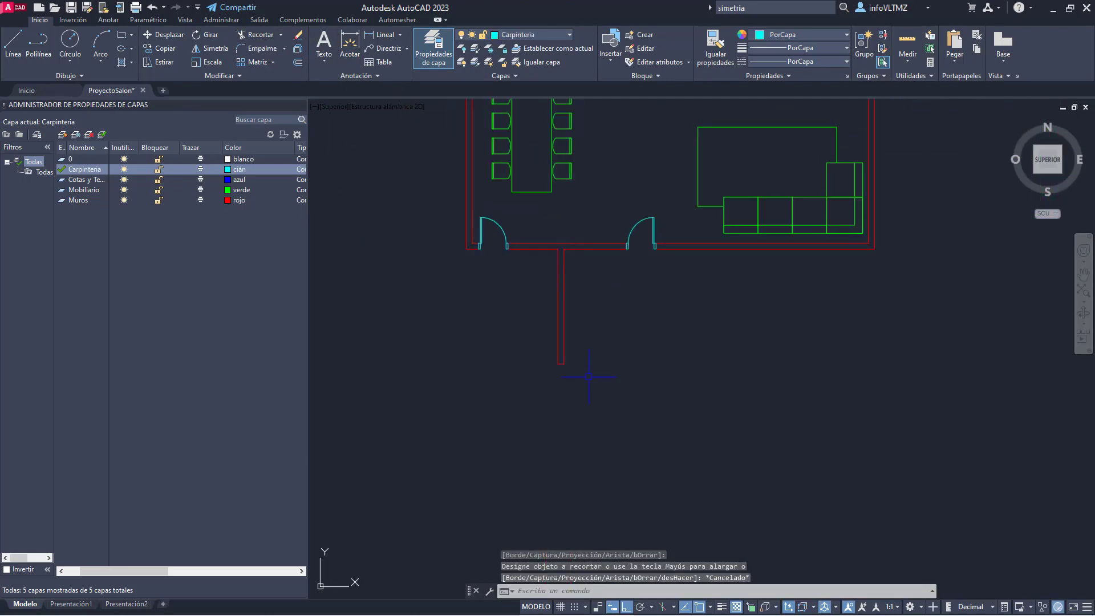
{"action": "left_click", "coordinate": [537, 350]}
{"action": "left_click", "coordinate": [596, 391]}
{"action": "middle_click_drag", "start_coordinate": [612, 373], "coordinate": [483, 436]}
{"action": "mouse_move", "coordinate": [544, 358]}
{"action": "middle_mouse_down"}
{"action": "mouse_move", "coordinate": [530, 381]}
{"action": "mouse_move", "coordinate": [564, 411]}
{"action": "middle_mouse_up"}
{"action": "scroll", "coordinate": [481, 323], "scroll_direction": "up", "scroll_amount": 2}
{"action": "scroll", "coordinate": [640, 269], "scroll_direction": "down", "scroll_amount": 2}
{"action": "middle_click_drag", "start_coordinate": [653, 263], "coordinate": [671, 288]}
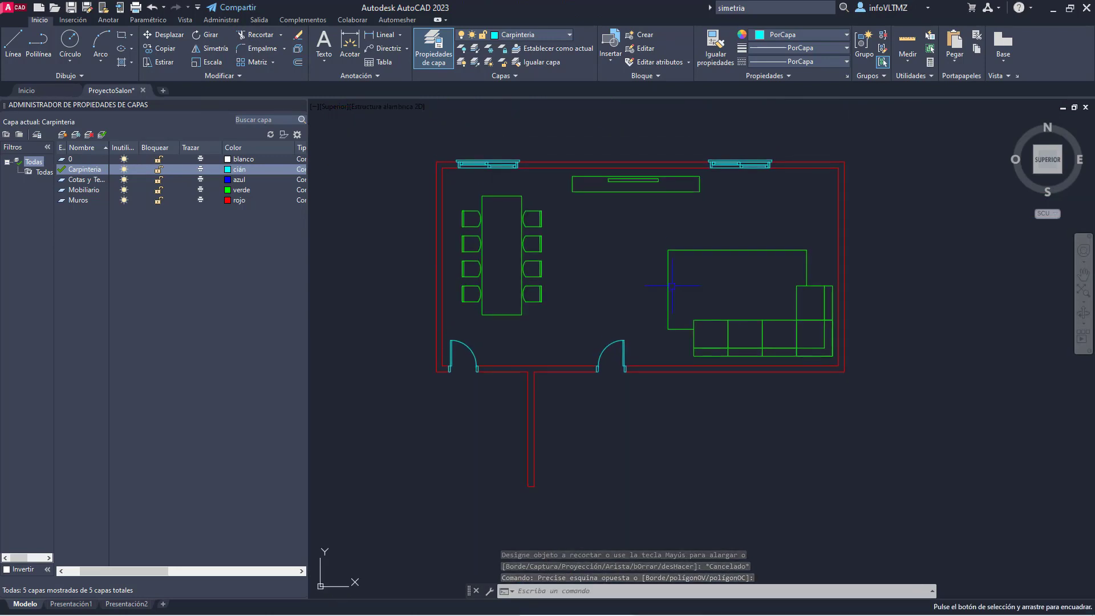
Step: Make the "Cotas y Textos" layer current and dimension the room's inner height between its left corners, placing the dimension outside the left wall
{"action": "double_click", "coordinate": [60, 178]}
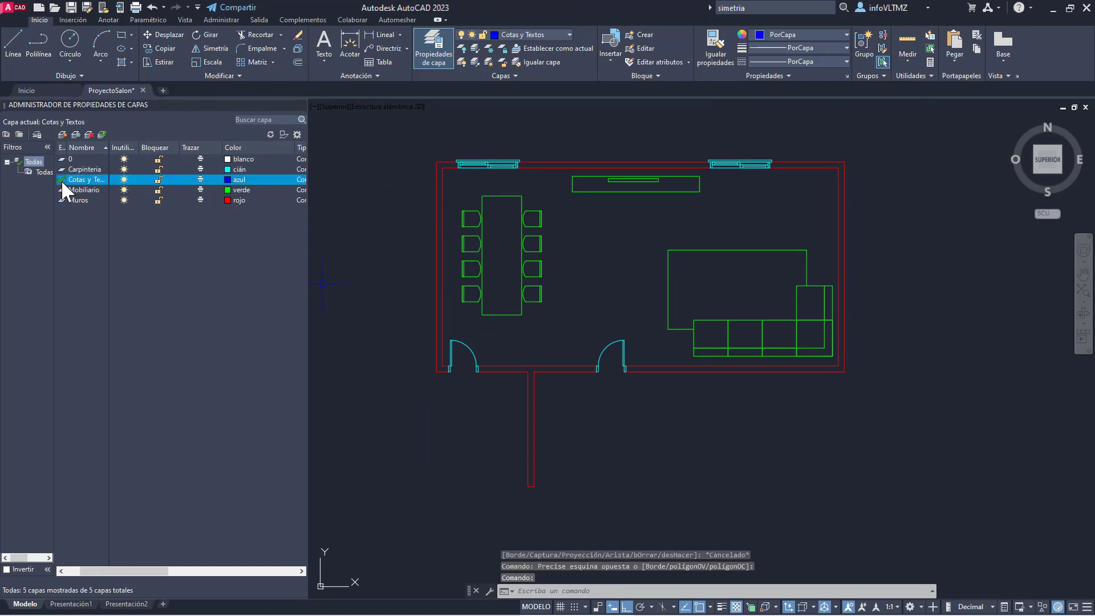
{"action": "left_click", "coordinate": [348, 43]}
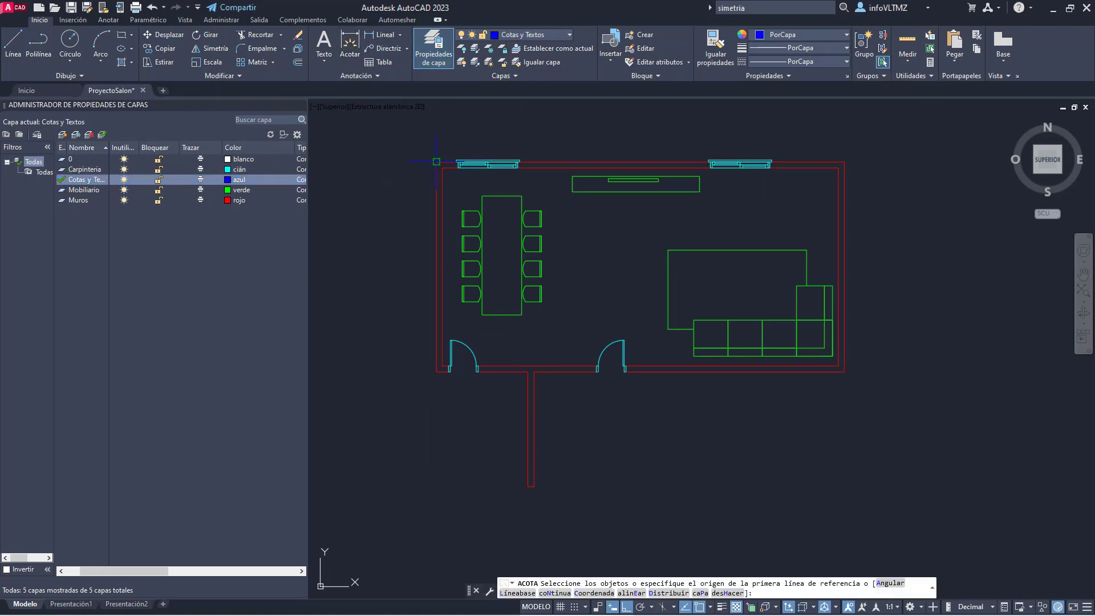
{"action": "left_click", "coordinate": [443, 166]}
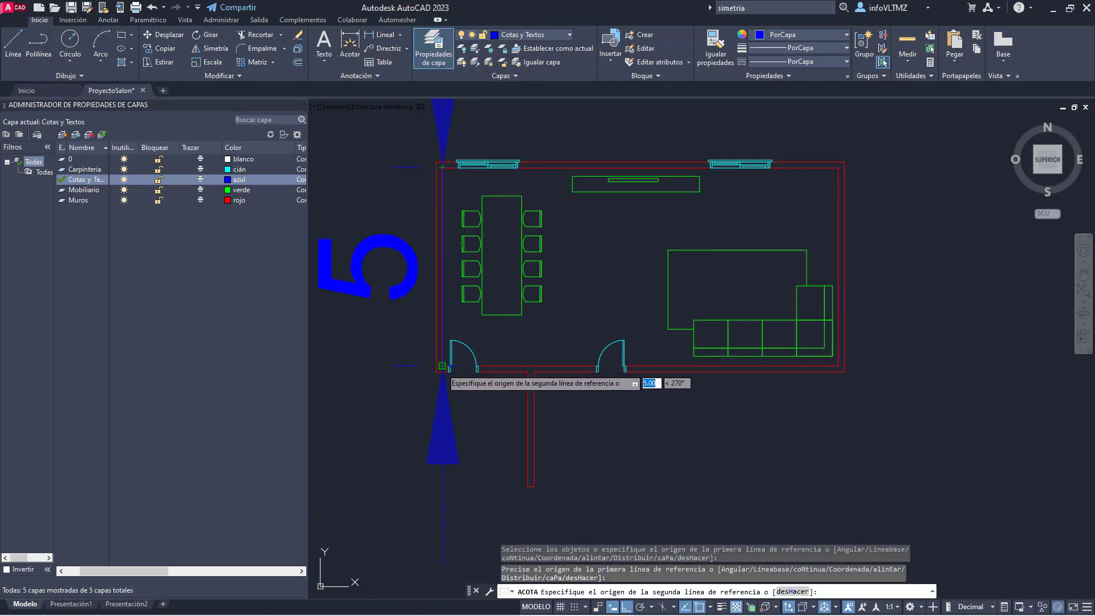
{"action": "left_click", "coordinate": [450, 365]}
{"action": "scroll", "coordinate": [499, 372], "scroll_direction": "down", "scroll_amount": 2}
{"action": "left_click", "coordinate": [430, 365]}
{"action": "right_click", "coordinate": [470, 231]}
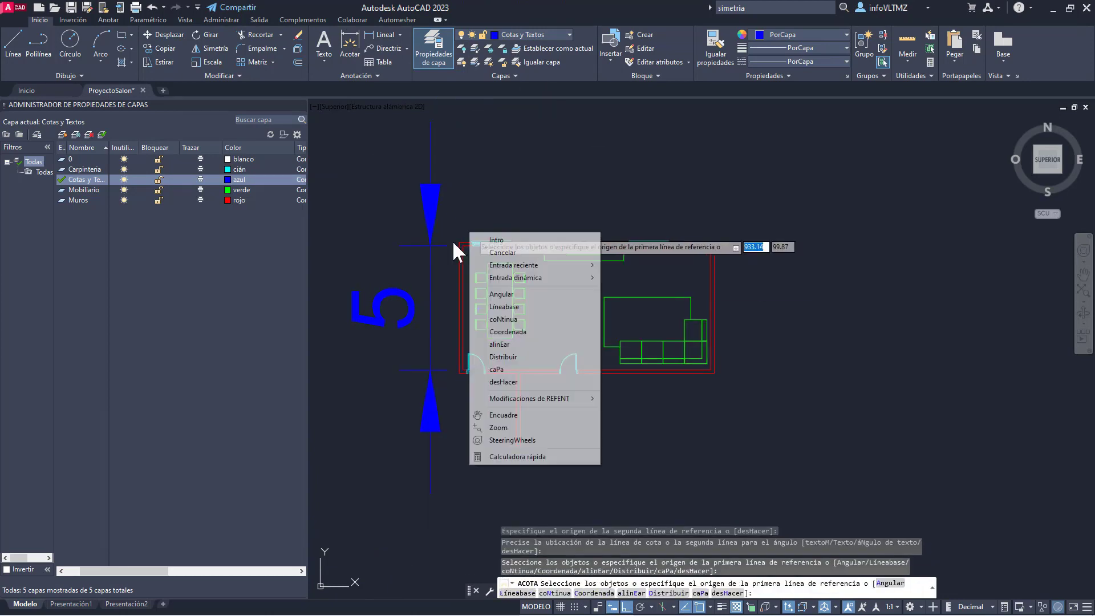
{"action": "left_click", "coordinate": [480, 240]}
Step: Dimension the room's inner width between its two upper corners, placing the dimension line above the upper wall
{"action": "left_click", "coordinate": [464, 245]}
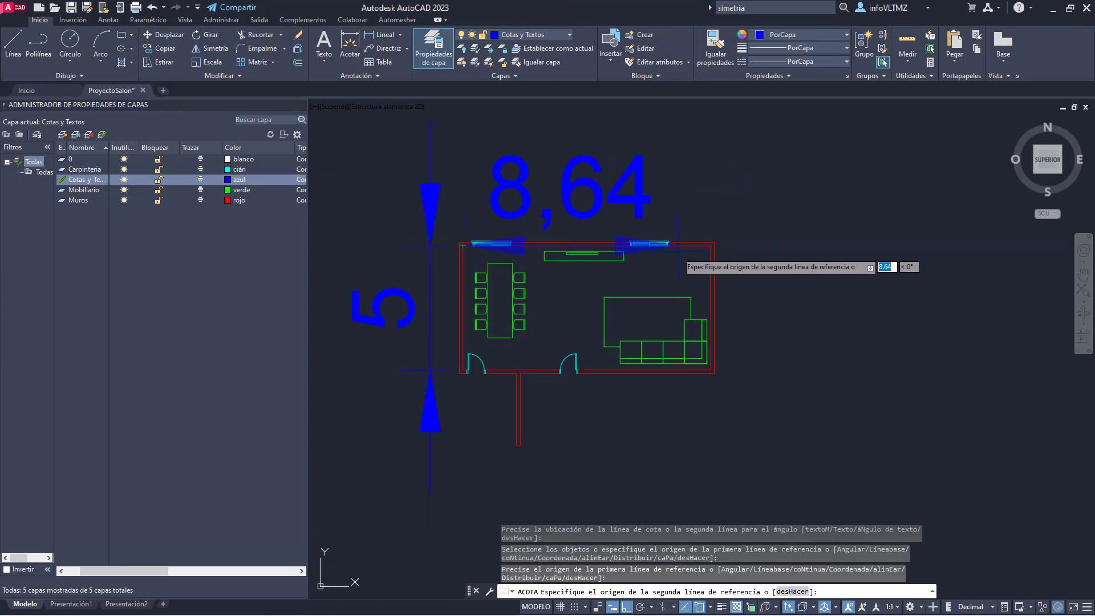
{"action": "left_click", "coordinate": [712, 245]}
{"action": "left_click", "coordinate": [703, 190]}
{"action": "middle_click_drag", "start_coordinate": [704, 195], "coordinate": [714, 234]}
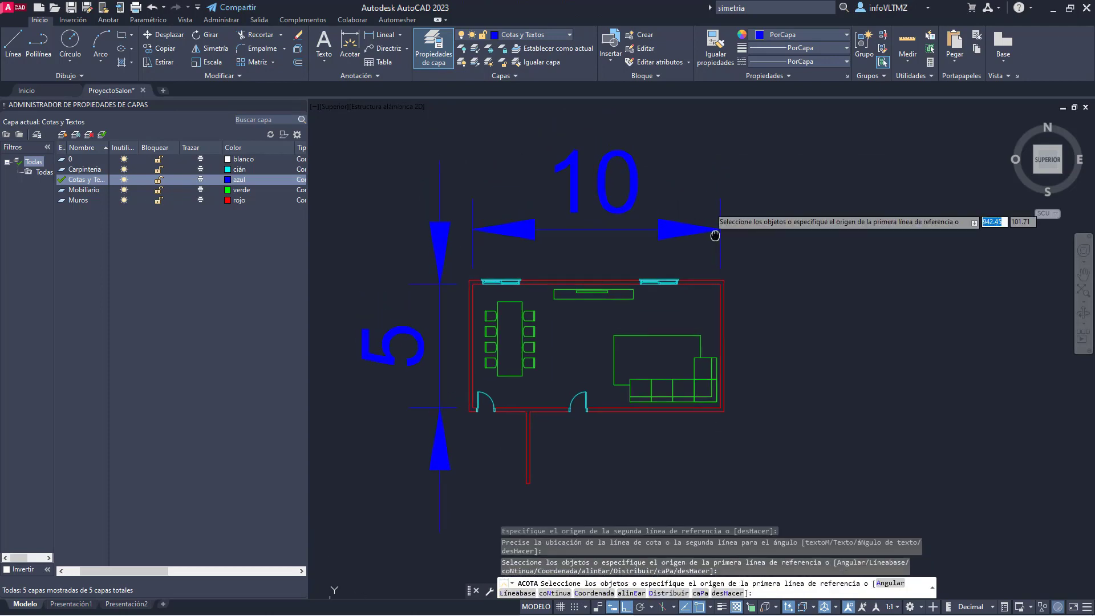
Step: Lower the overall scale of the ISO-25 dimension style to a decimal value below 1 and close the style manager
{"action": "key", "text": "Escape"}
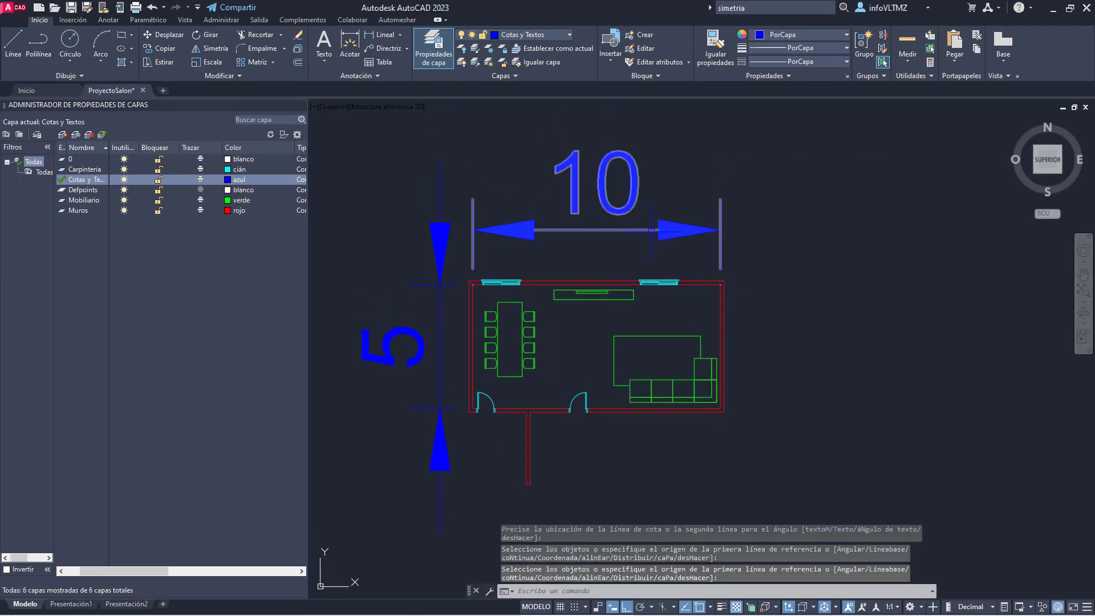
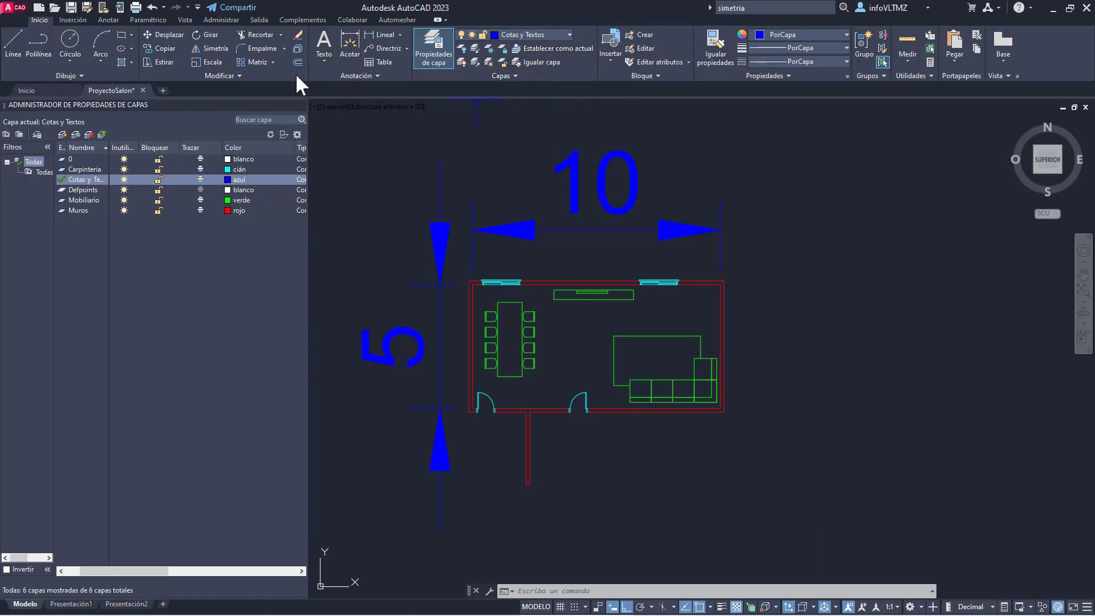
{"action": "left_click", "coordinate": [108, 20]}
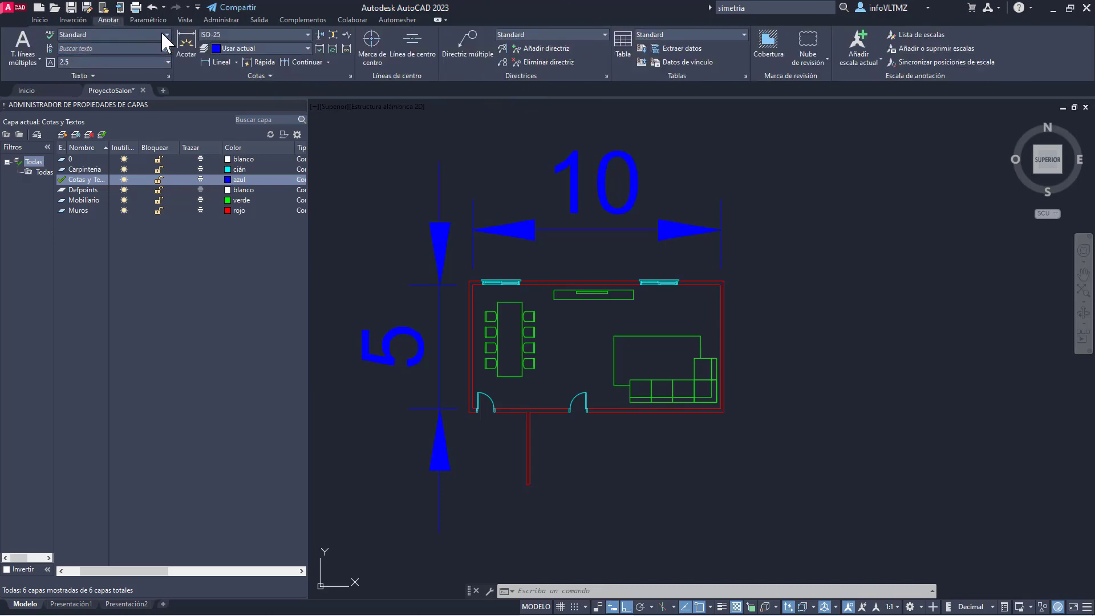
{"action": "left_click", "coordinate": [261, 33]}
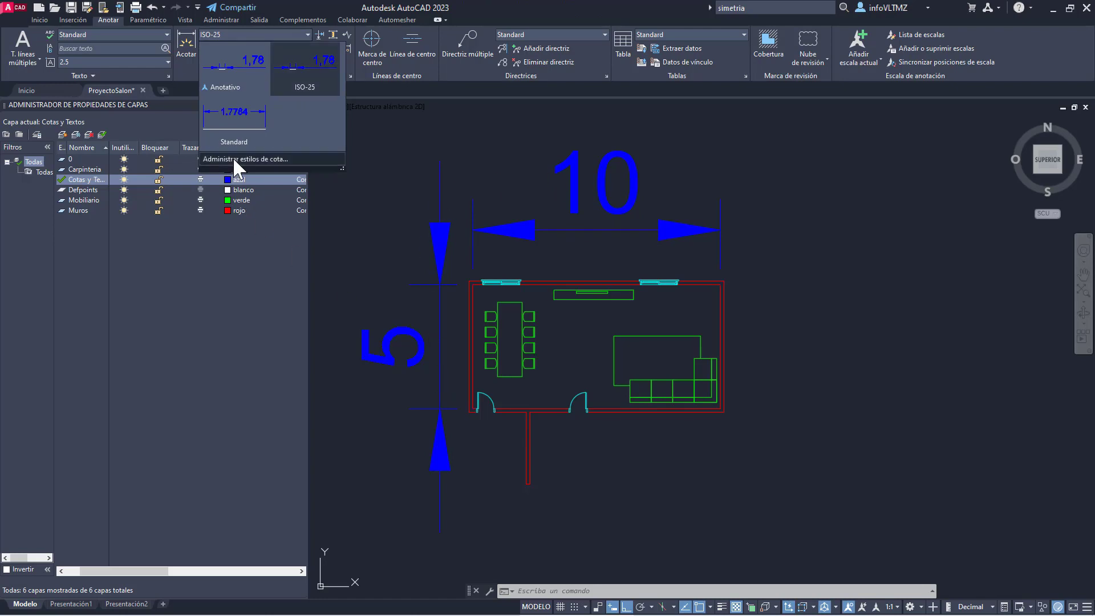
{"action": "left_click", "coordinate": [265, 159]}
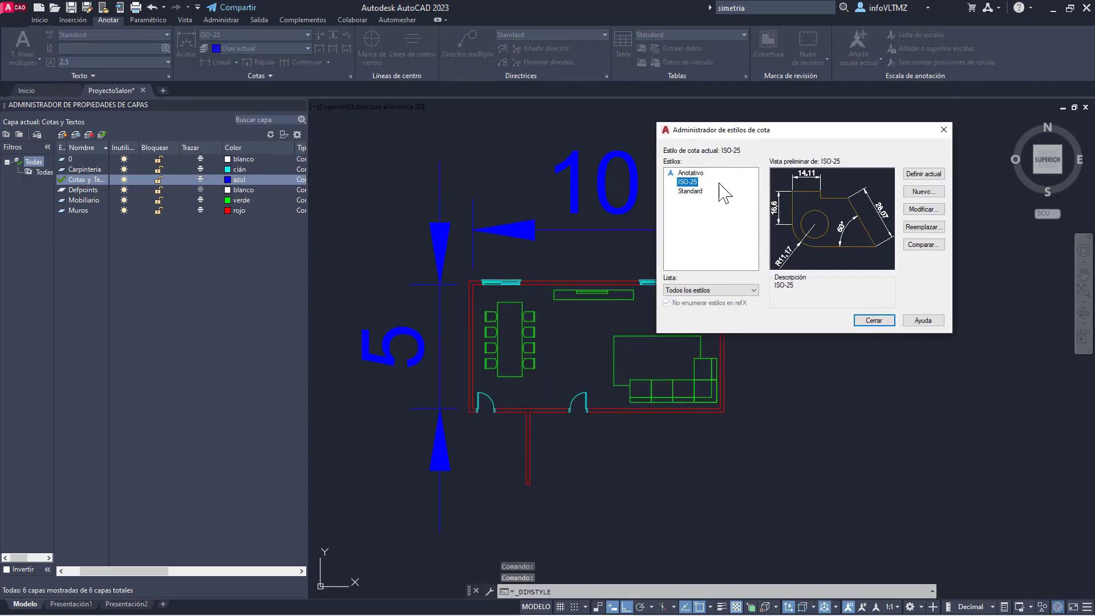
{"action": "left_click", "coordinate": [923, 209]}
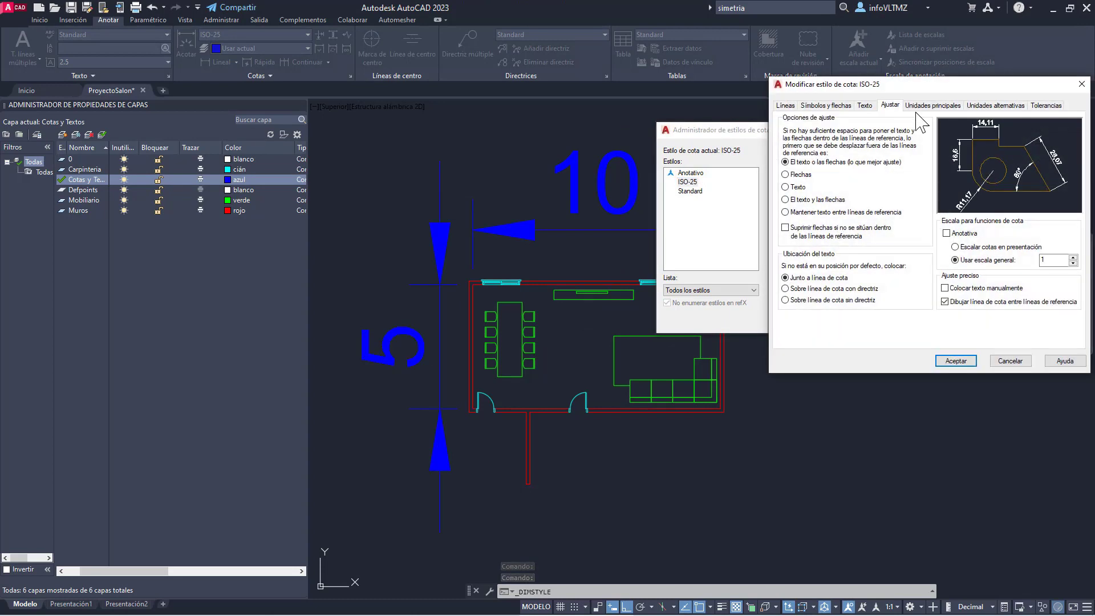
{"action": "left_click_drag", "start_coordinate": [918, 92], "coordinate": [858, 158]}
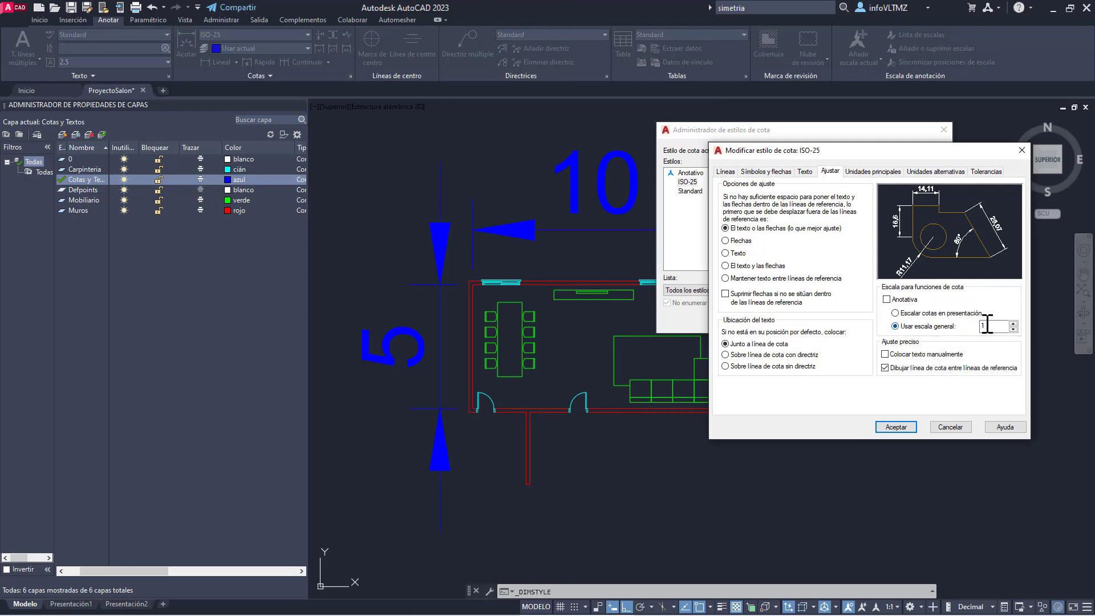
{"action": "left_click", "coordinate": [887, 300]}
{"action": "type", "text": "0."}
{"action": "left_click", "coordinate": [896, 428]}
{"action": "left_click", "coordinate": [874, 321]}
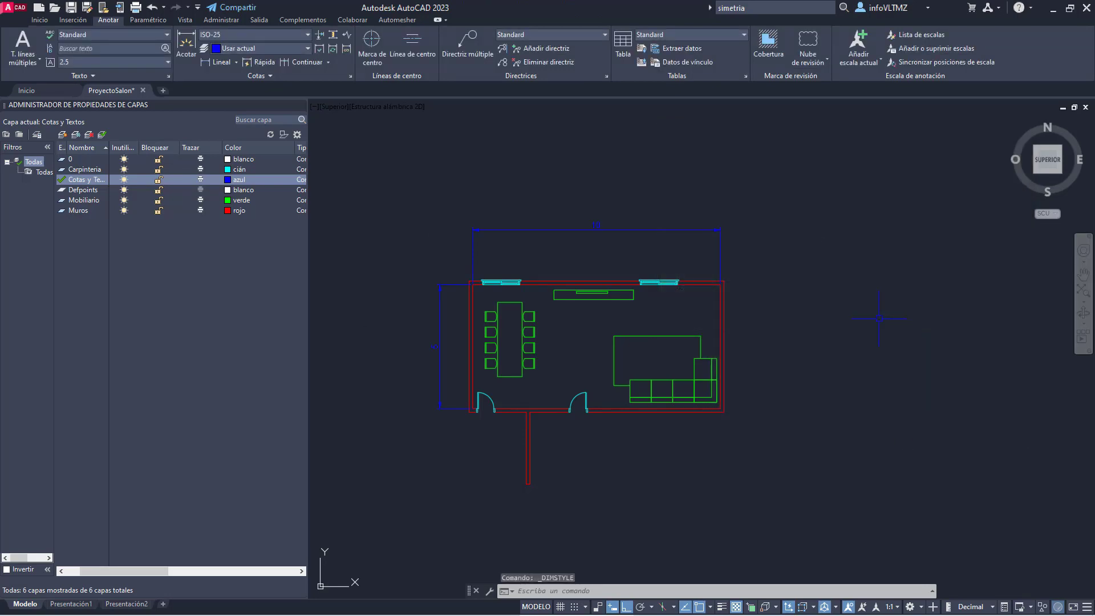
Step: Move the room's width dimension line about 1.6 units down, closer to the upper wall, and deselect it
{"action": "scroll", "coordinate": [432, 340], "scroll_direction": "up", "scroll_amount": 2}
{"action": "scroll", "coordinate": [611, 349], "scroll_direction": "up", "scroll_amount": 1}
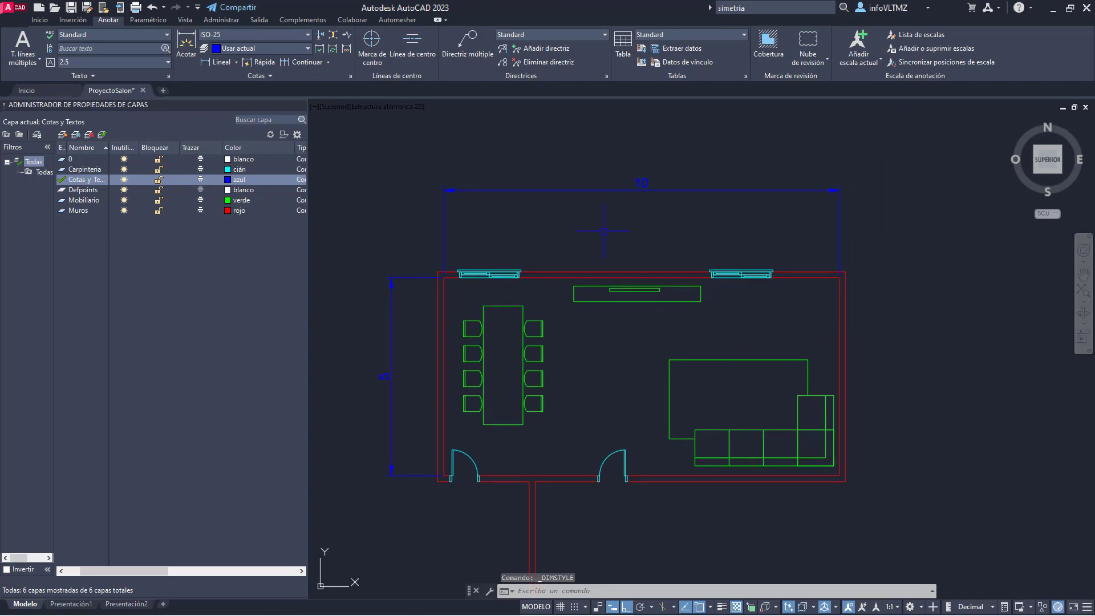
{"action": "left_click", "coordinate": [633, 207]}
{"action": "left_click", "coordinate": [580, 171]}
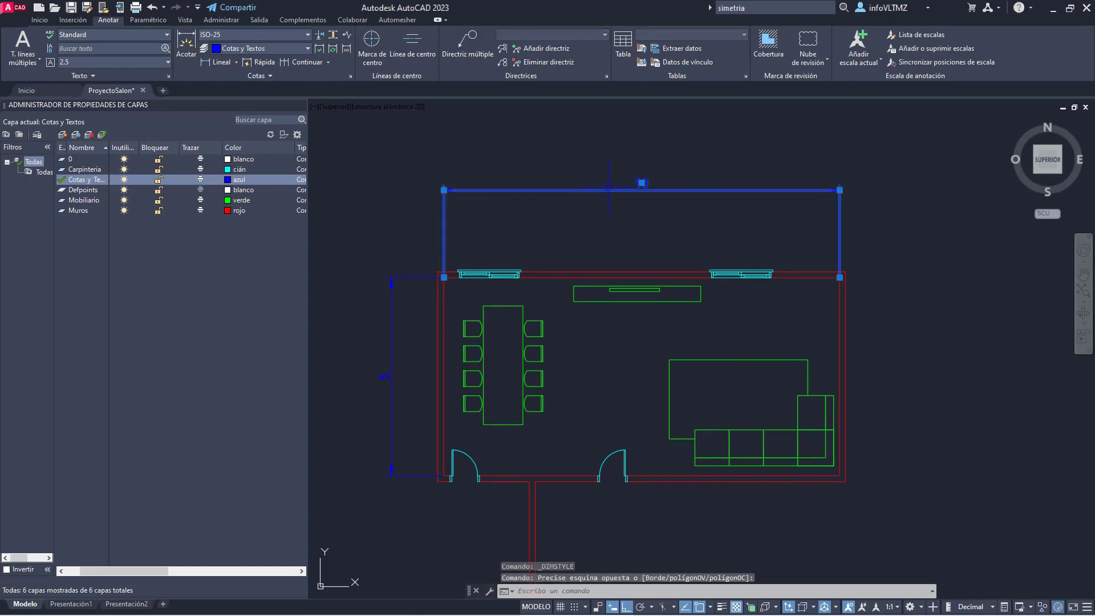
{"action": "left_click", "coordinate": [641, 182]}
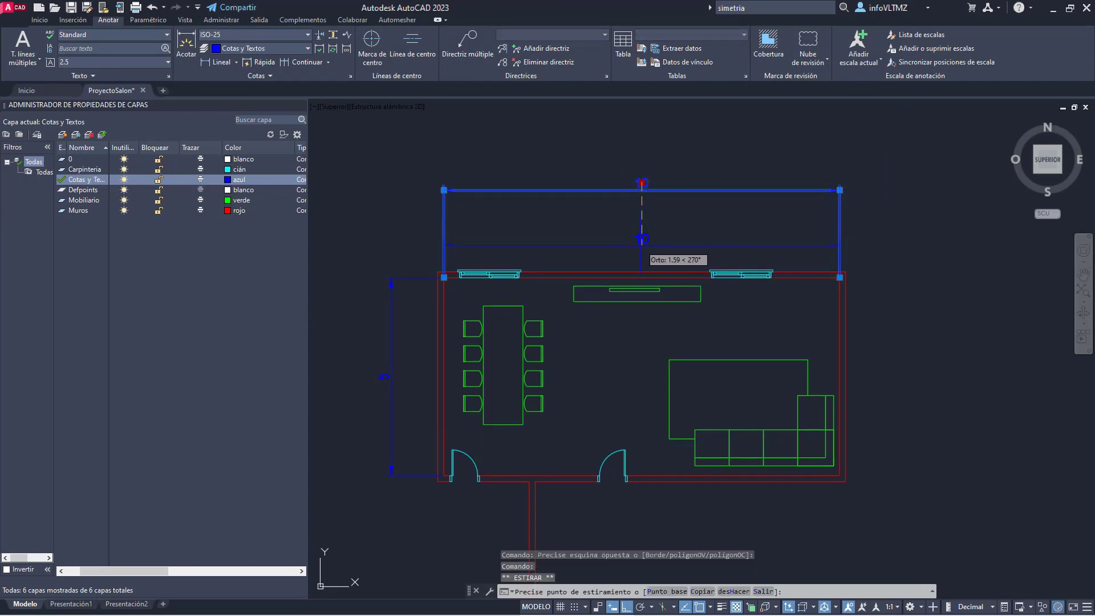
{"action": "left_click", "coordinate": [640, 246]}
{"action": "middle_click_drag", "start_coordinate": [794, 293], "coordinate": [772, 289]}
{"action": "scroll", "coordinate": [819, 276], "scroll_direction": "up", "scroll_amount": 6}
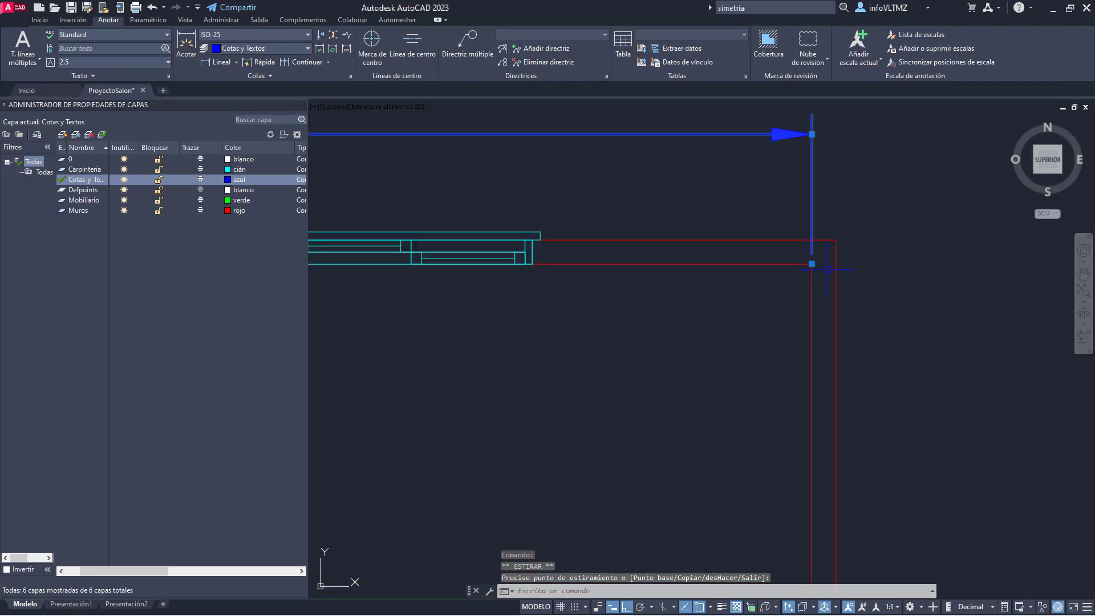
{"action": "key", "text": "Escape"}
Step: Try stretching the inner wall's upper-right corner outward to the right to test the associated dimension, and undo the stretch
{"action": "left_click", "coordinate": [808, 264]}
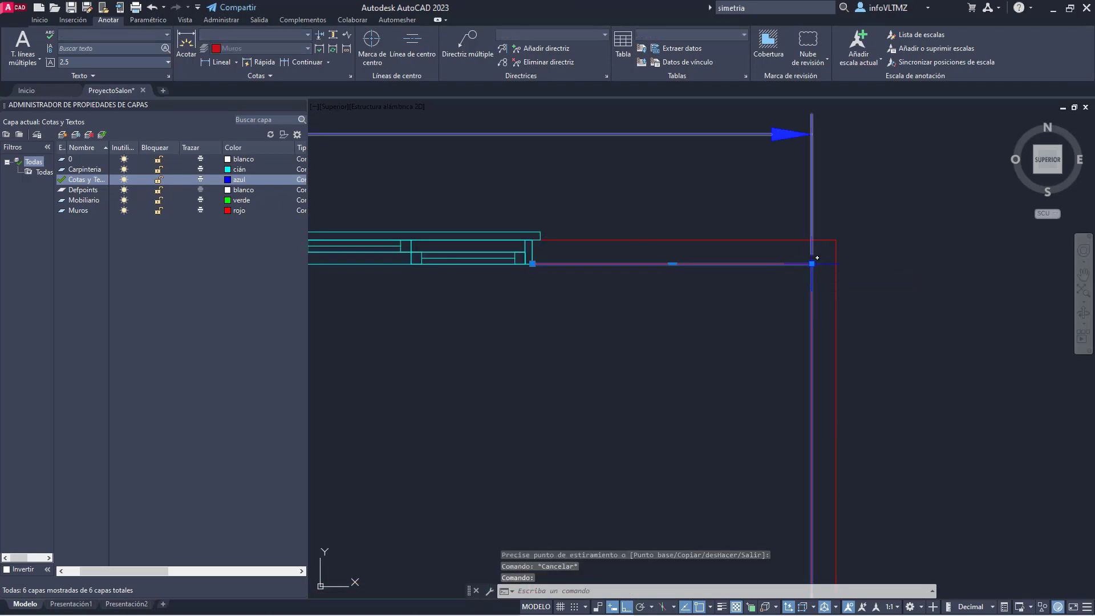
{"action": "scroll", "coordinate": [811, 264], "scroll_direction": "up", "scroll_amount": 3}
{"action": "left_click", "coordinate": [811, 264]}
{"action": "scroll", "coordinate": [811, 264], "scroll_direction": "down", "scroll_amount": 8}
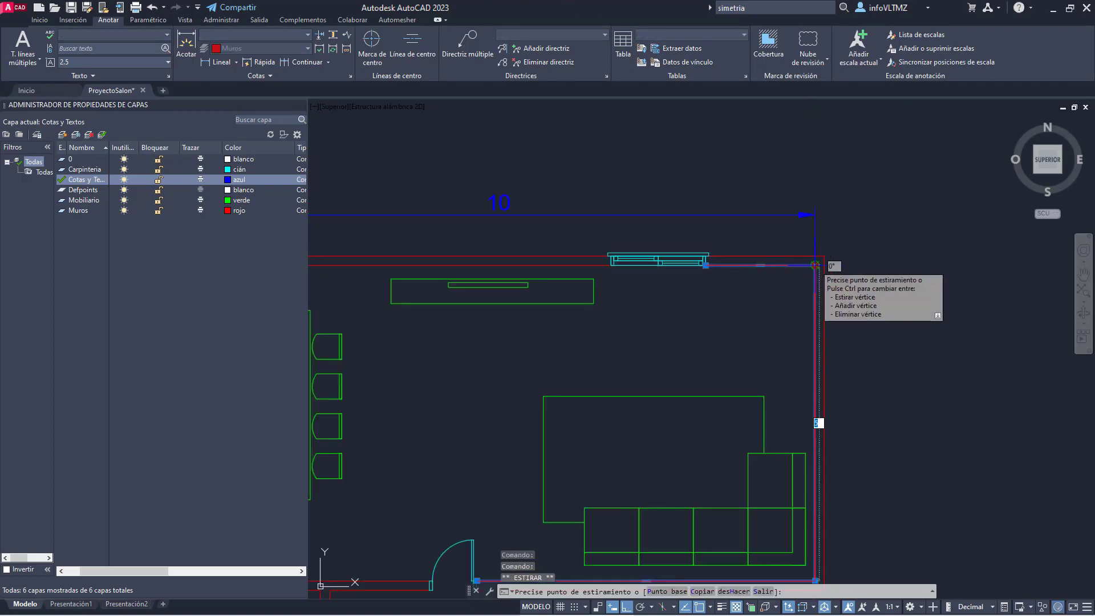
{"action": "left_click", "coordinate": [884, 265]}
{"action": "key", "text": "Escape"}
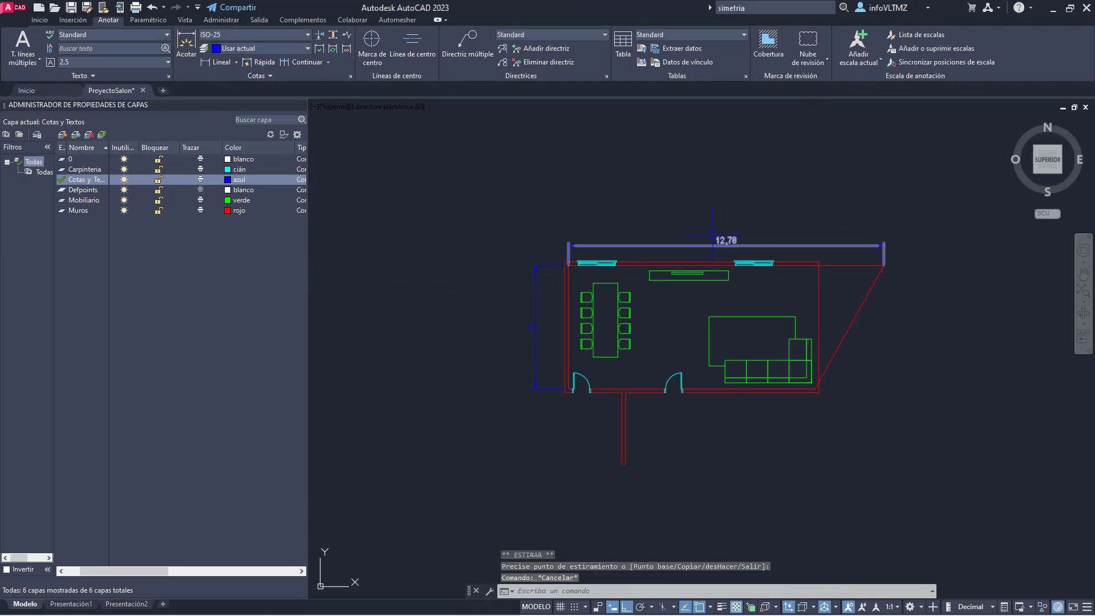
{"action": "key", "text": "ctrl+z"}
{"action": "key", "text": "Escape"}
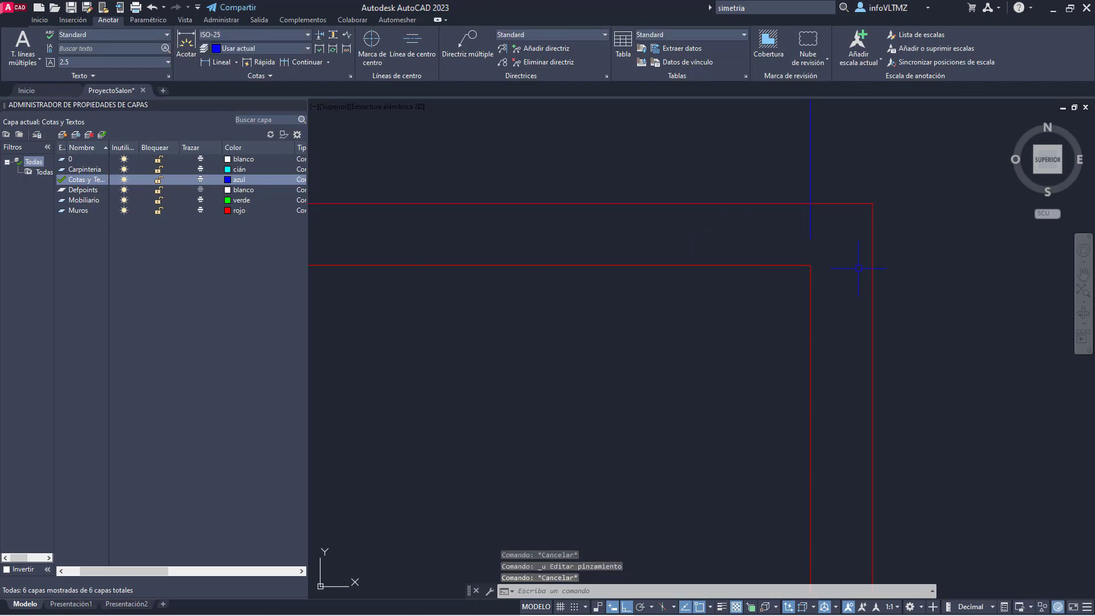
Step: Make the "Mobiliario" layer current and apply a hatch inside the rug area next to the sofa
{"action": "scroll", "coordinate": [853, 268], "scroll_direction": "down", "scroll_amount": 8}
{"action": "mouse_move", "coordinate": [913, 456]}
{"action": "middle_mouse_down"}
{"action": "mouse_move", "coordinate": [896, 336]}
{"action": "mouse_move", "coordinate": [844, 316]}
{"action": "middle_mouse_up"}
{"action": "scroll", "coordinate": [779, 302], "scroll_direction": "up", "scroll_amount": 3}
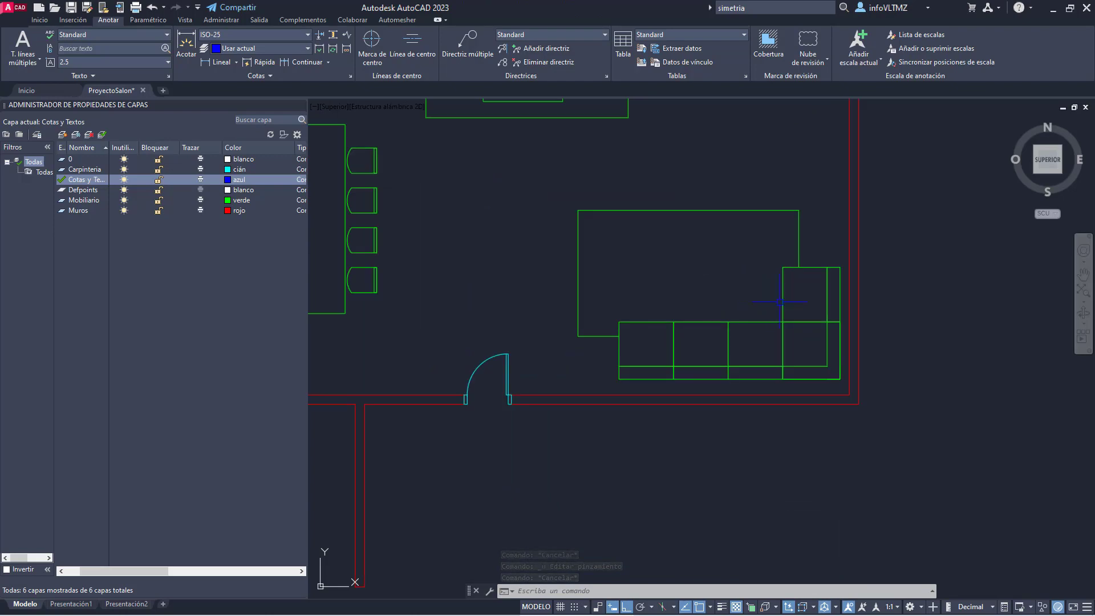
{"action": "left_click", "coordinate": [39, 19]}
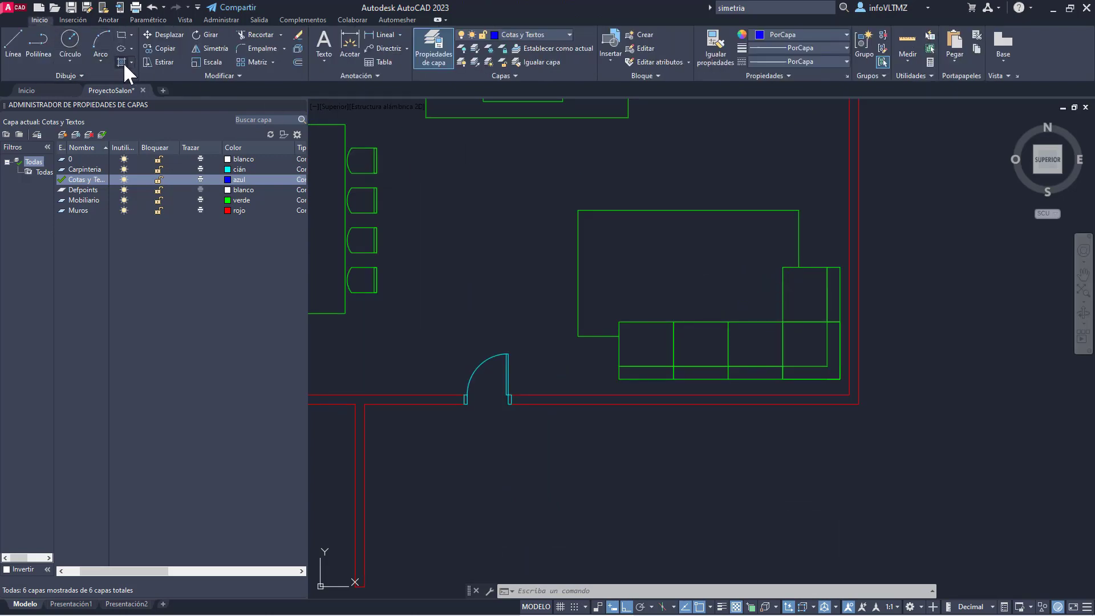
{"action": "double_click", "coordinate": [63, 201]}
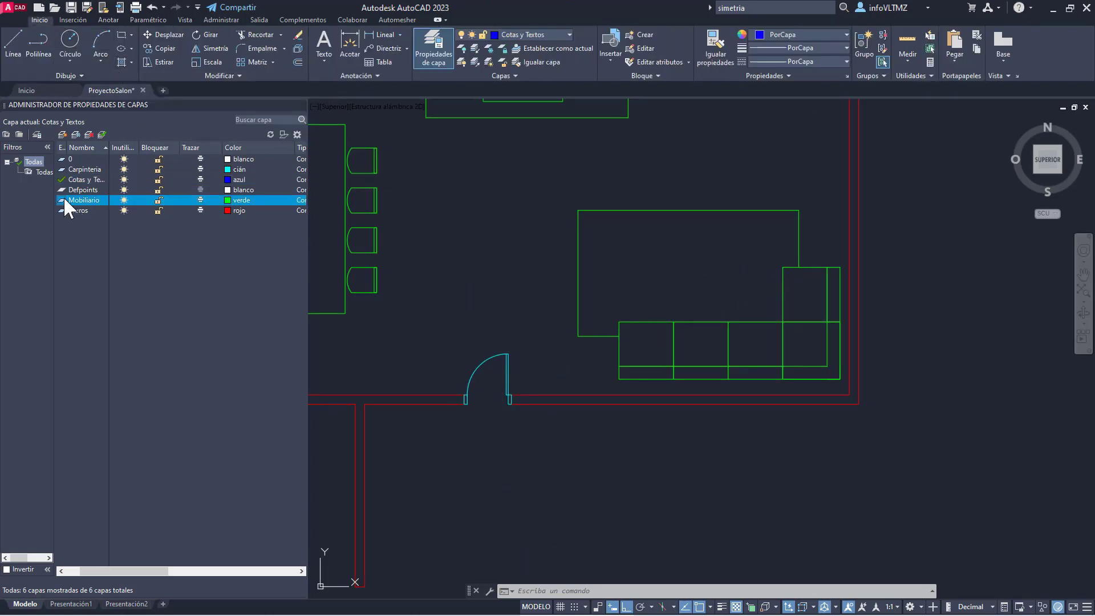
{"action": "left_click", "coordinate": [121, 61]}
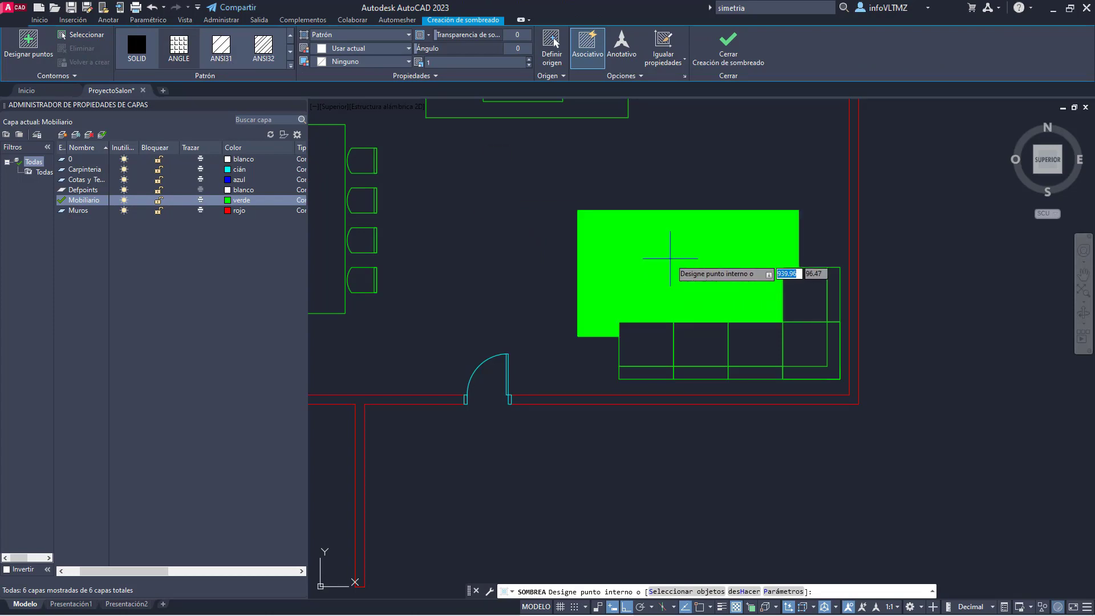
{"action": "left_click", "coordinate": [671, 258]}
{"action": "scroll", "coordinate": [672, 268], "scroll_direction": "up", "scroll_amount": 2}
{"action": "left_click", "coordinate": [672, 277]}
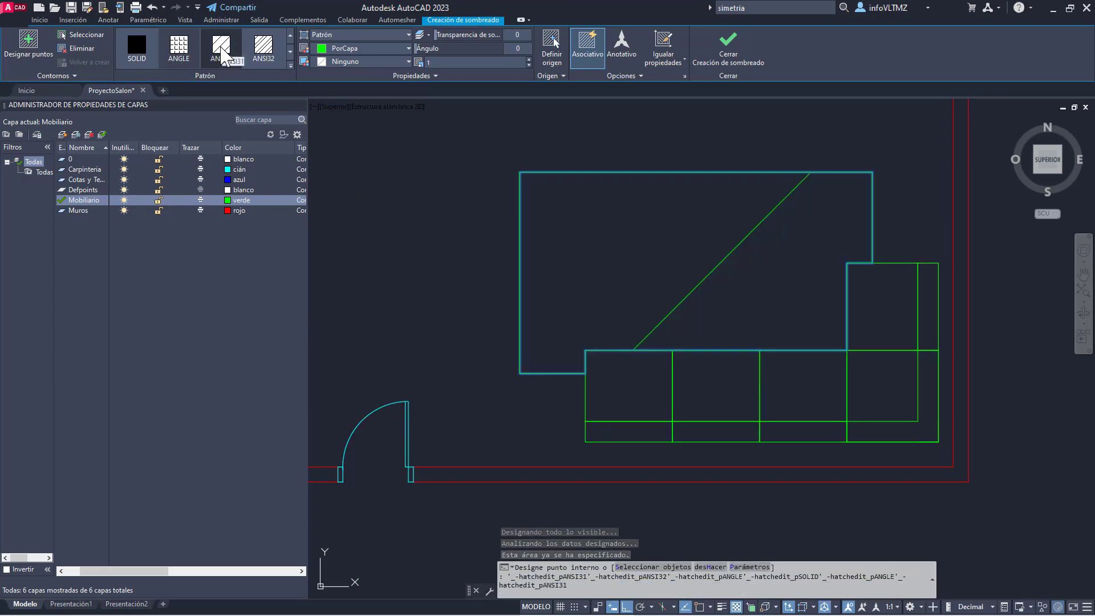
Step: Set the rug's hatch to the ANSI31 pattern with a scale of 0.01 and finish it
{"action": "left_click", "coordinate": [221, 50]}
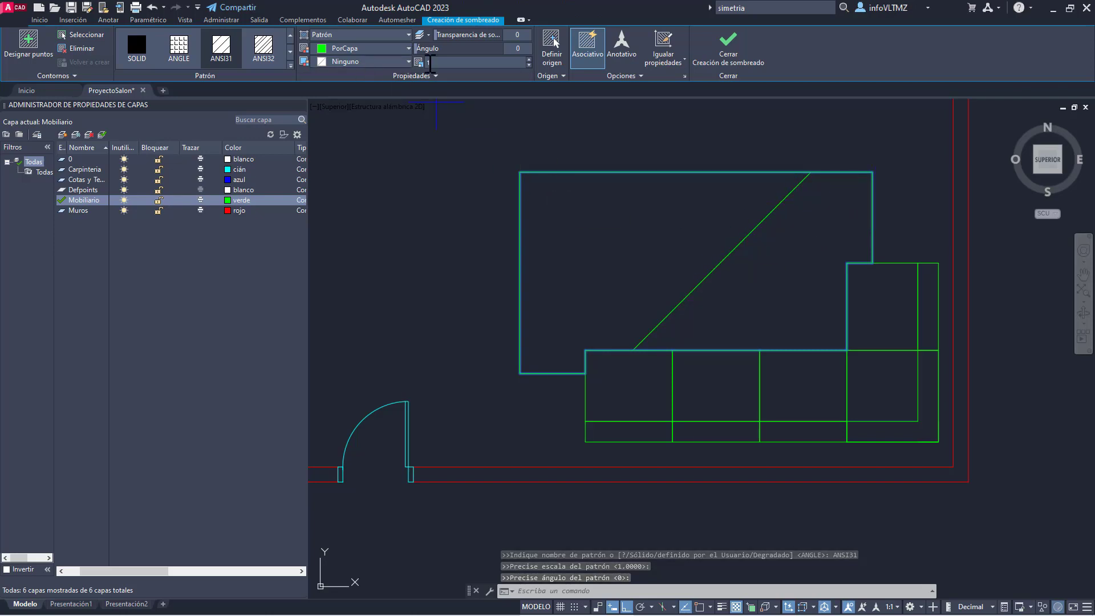
{"action": "left_click", "coordinate": [453, 62]}
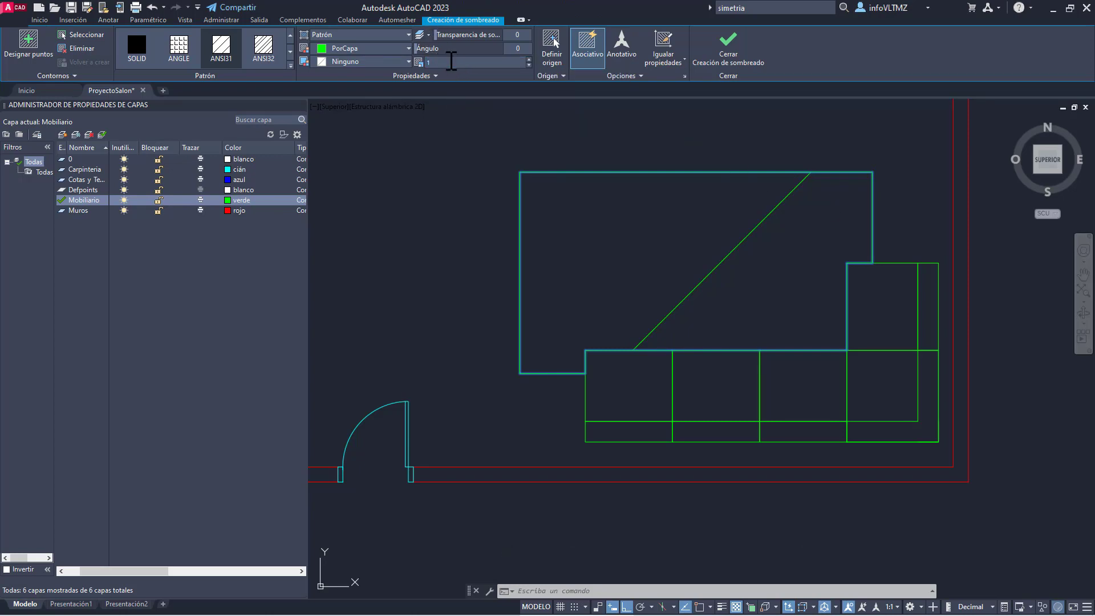
{"action": "type", "text": "0.1"}
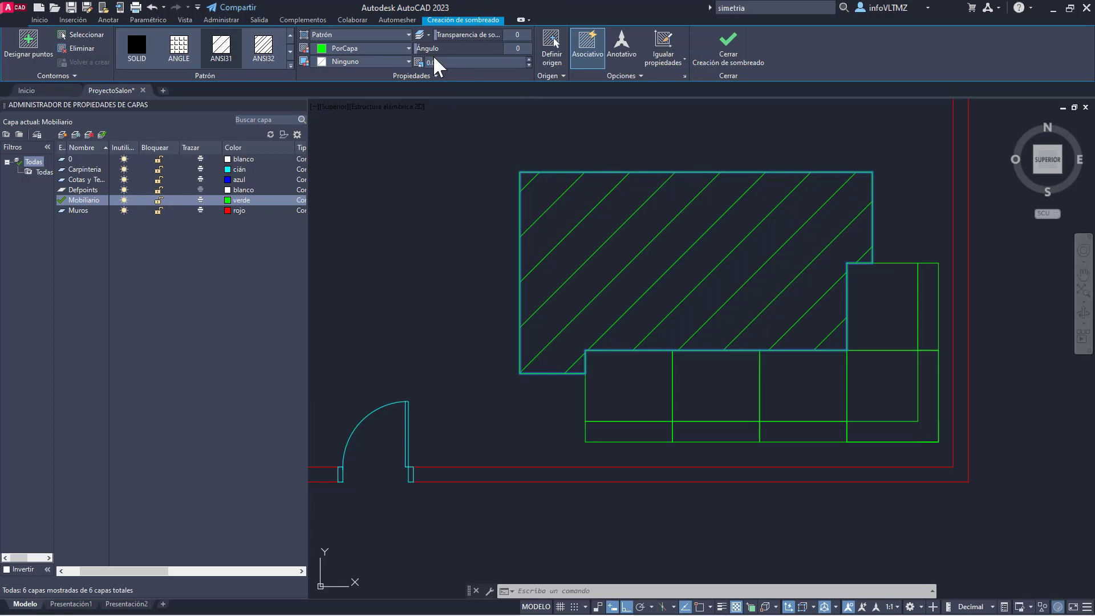
{"action": "type", "text": "01"}
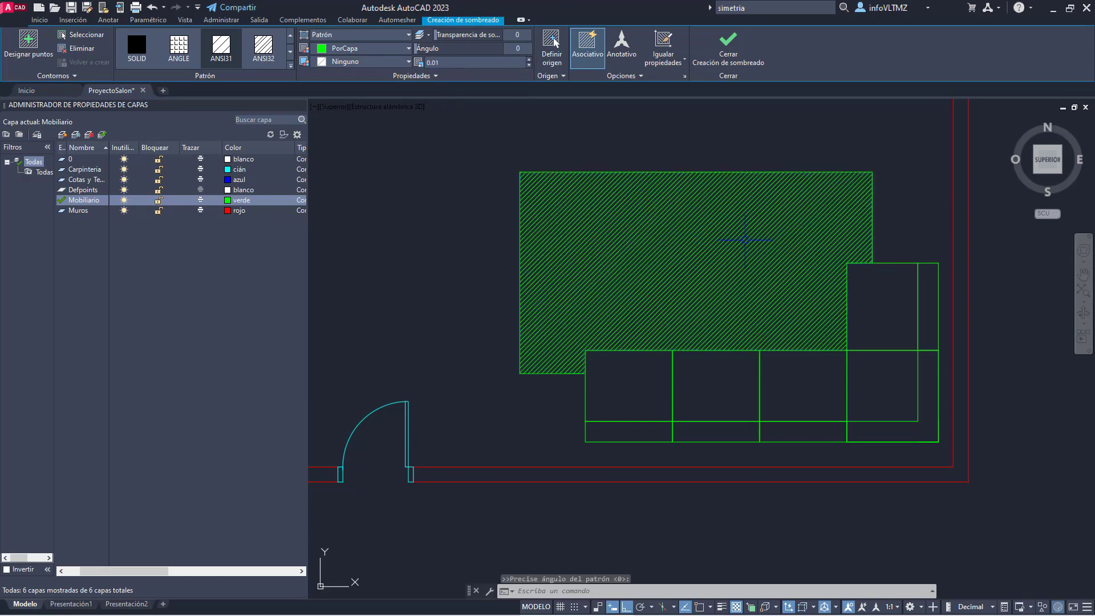
{"action": "key", "text": "Escape"}
{"action": "key", "text": "Escape"}
Step: Save the drawing with the whole floor plan in view
{"action": "scroll", "coordinate": [719, 257], "scroll_direction": "down", "scroll_amount": 5}
{"action": "scroll", "coordinate": [782, 285], "scroll_direction": "up", "scroll_amount": 4}
{"action": "mouse_move", "coordinate": [361, 324]}
{"action": "middle_mouse_down"}
{"action": "mouse_move", "coordinate": [564, 362]}
{"action": "mouse_move", "coordinate": [619, 313]}
{"action": "mouse_move", "coordinate": [632, 338]}
{"action": "middle_mouse_up"}
{"action": "scroll", "coordinate": [624, 335], "scroll_direction": "down", "scroll_amount": 3}
{"action": "key", "text": "ctrl+s"}
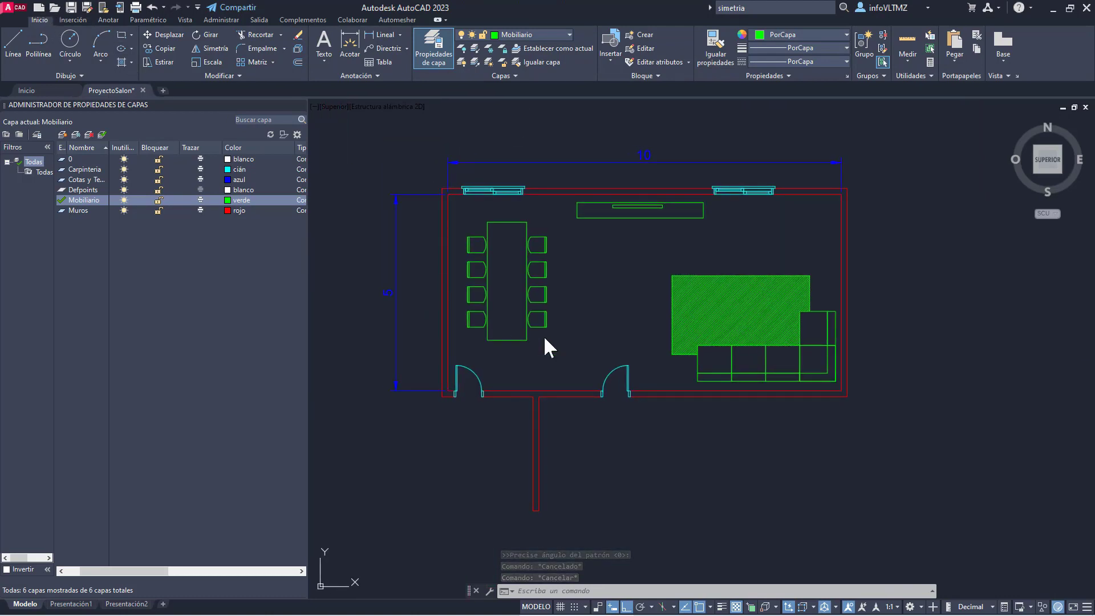
{"action": "scroll", "coordinate": [546, 342], "scroll_direction": "down", "scroll_amount": 2}
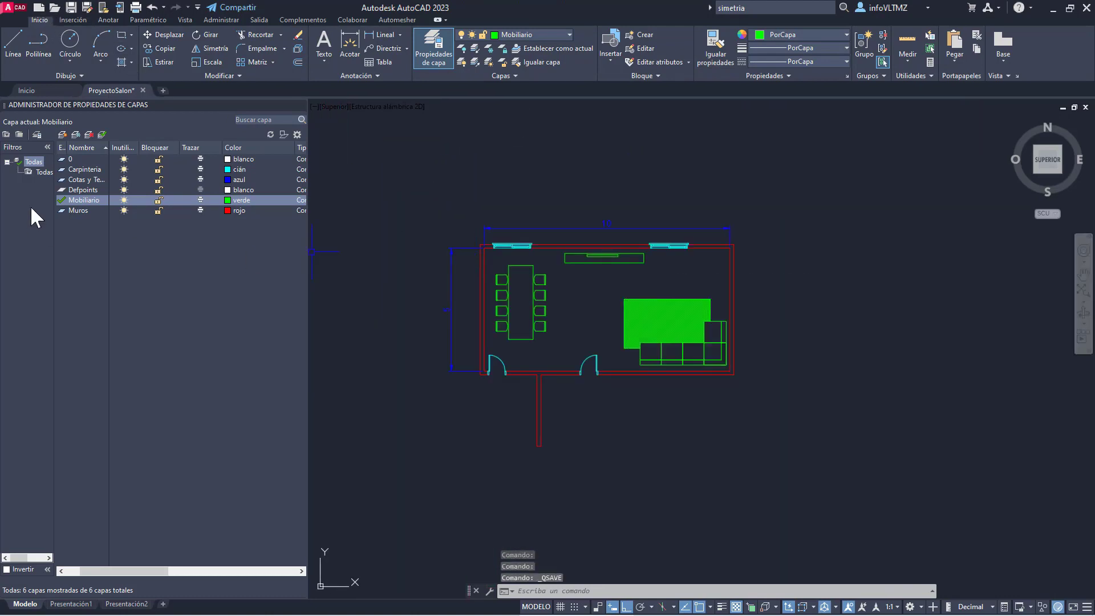
Step: Make layer 0 current and widen the layer list's name column so the full layer names fit
{"action": "double_click", "coordinate": [61, 156]}
{"action": "left_click", "coordinate": [77, 170]}
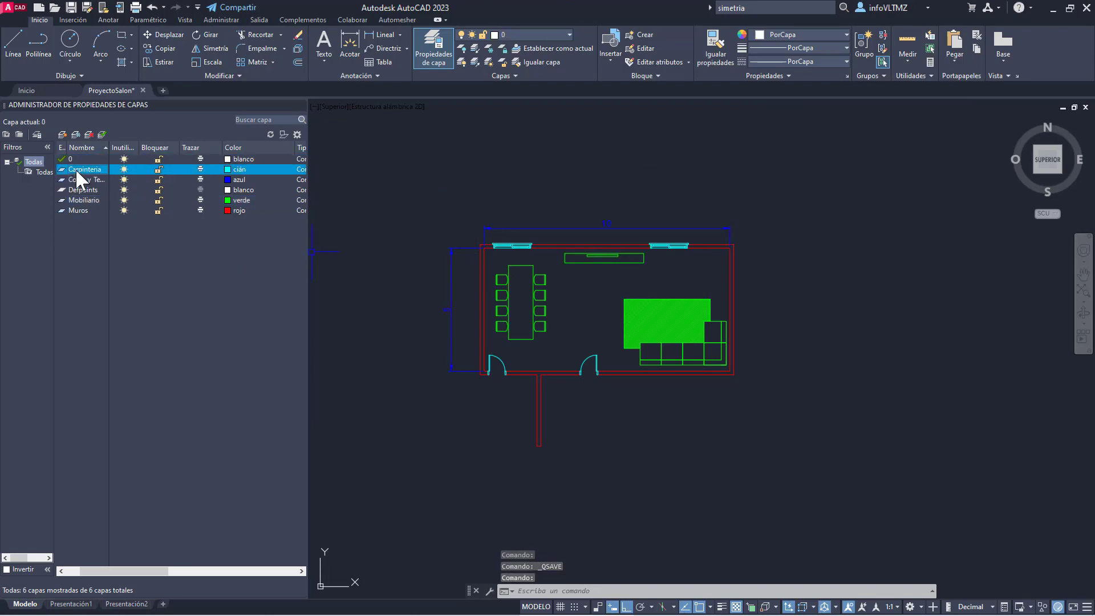
{"action": "left_click_drag", "start_coordinate": [109, 147], "coordinate": [131, 148]}
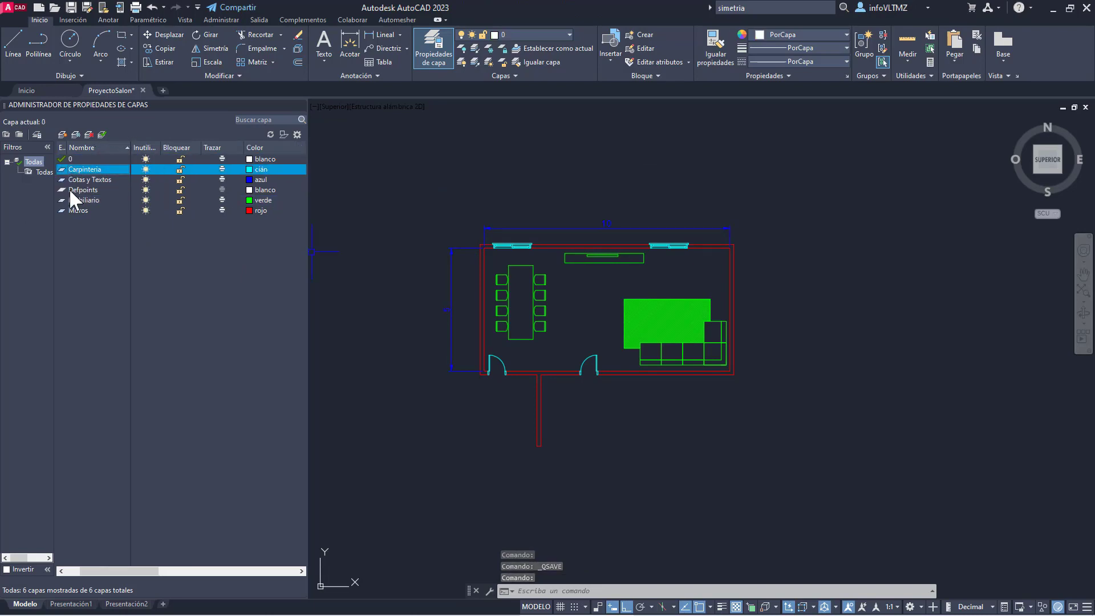
Step: Examine the Defpoints layer in the layer list and the width dimension's reference point at the room's upper-right corner
{"action": "left_click", "coordinate": [81, 200]}
{"action": "left_click", "coordinate": [77, 210]}
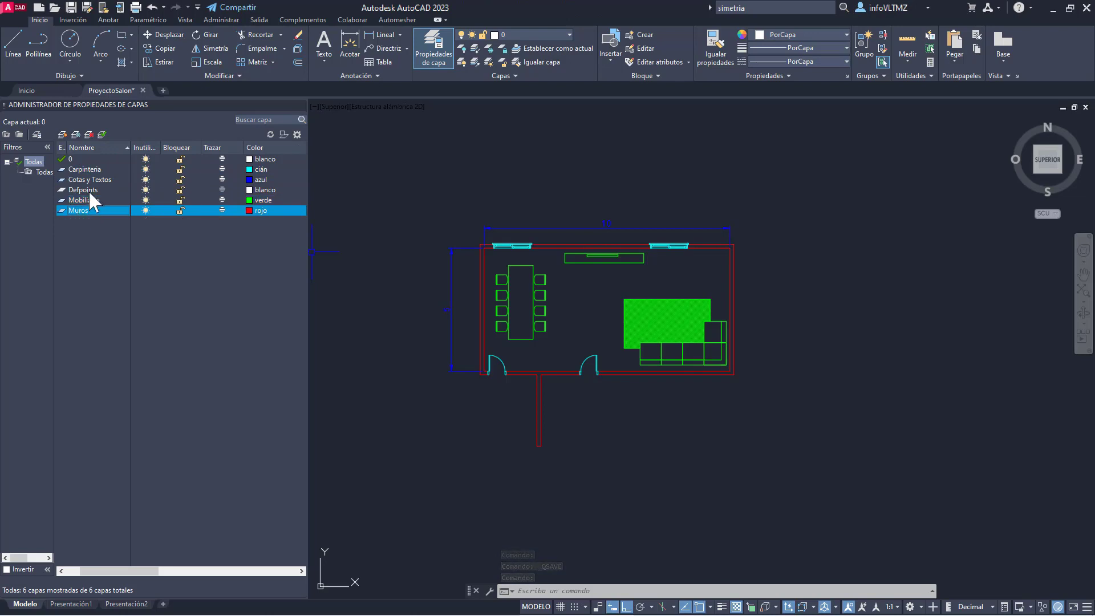
{"action": "left_click", "coordinate": [85, 190]}
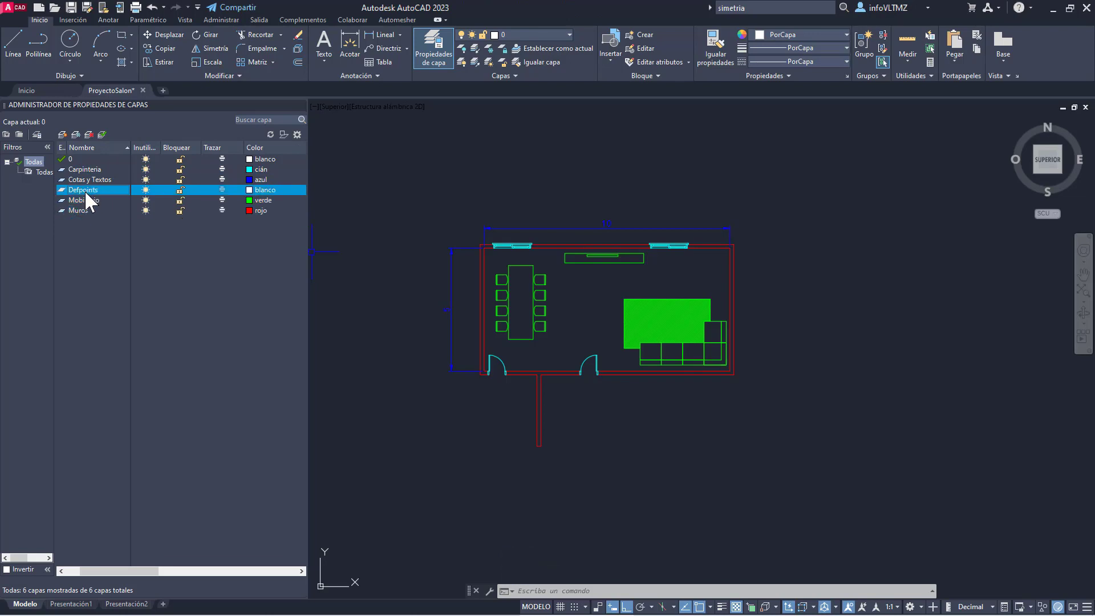
{"action": "scroll", "coordinate": [735, 249], "scroll_direction": "up", "scroll_amount": 10}
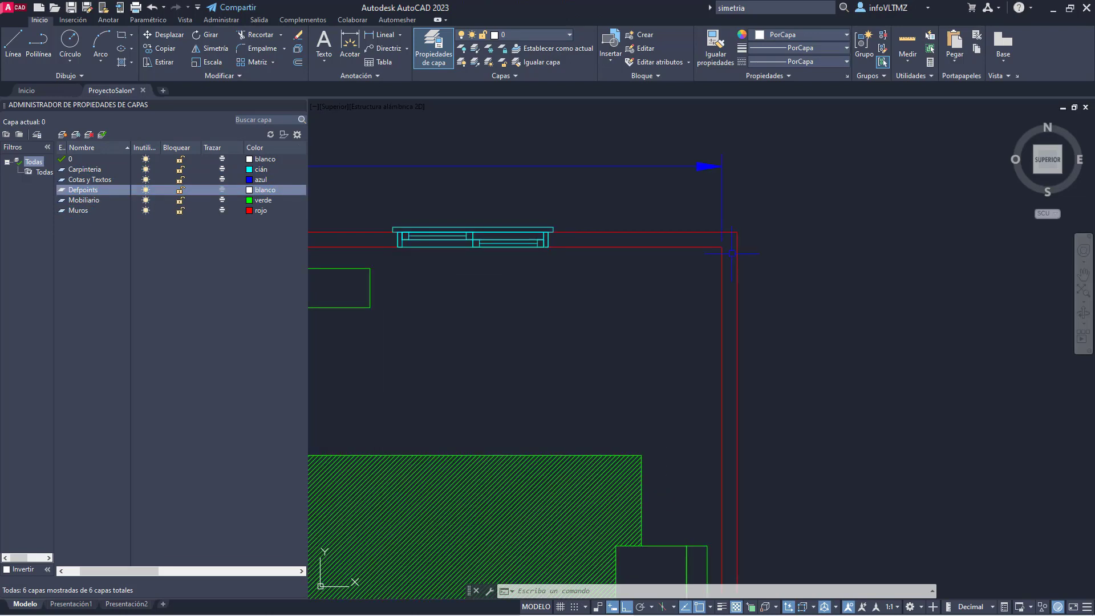
{"action": "left_click", "coordinate": [635, 175]}
{"action": "left_click", "coordinate": [740, 244]}
{"action": "scroll", "coordinate": [673, 199], "scroll_direction": "up", "scroll_amount": 4}
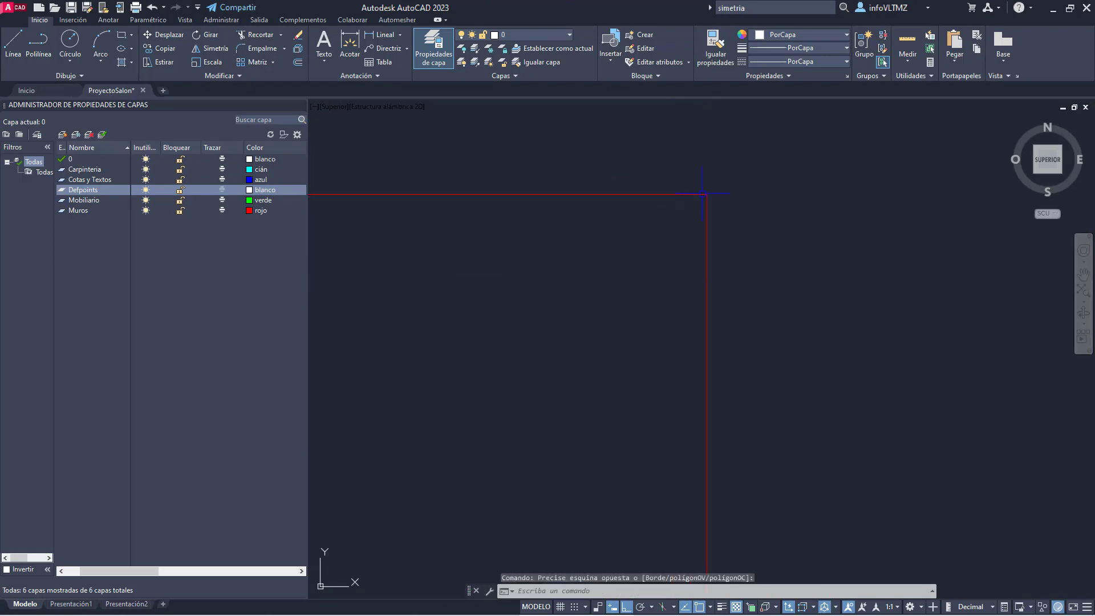
{"action": "scroll", "coordinate": [702, 229], "scroll_direction": "down", "scroll_amount": 3}
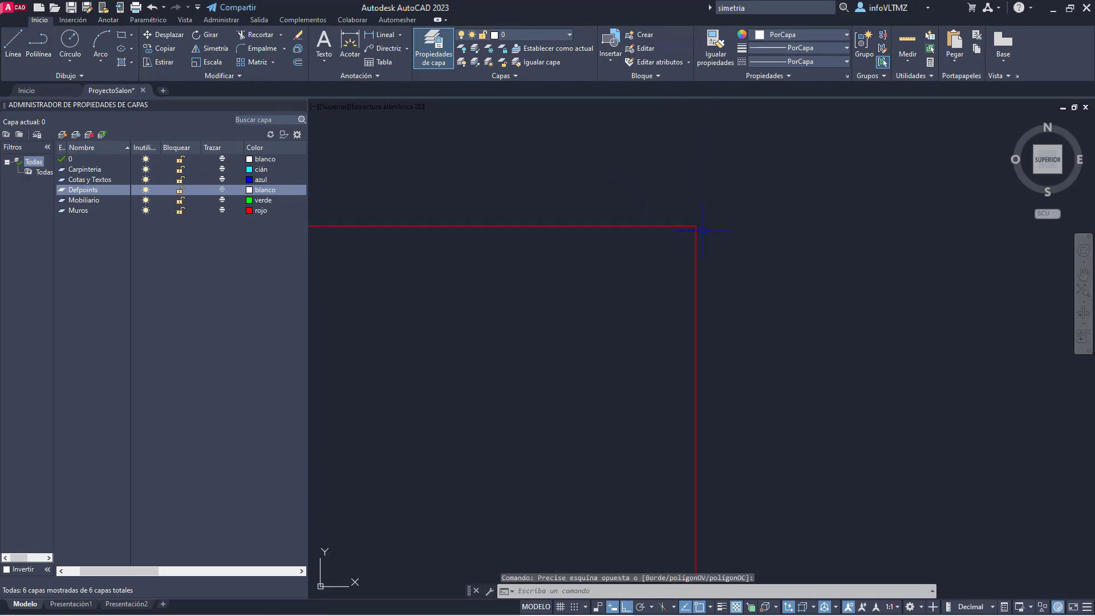
{"action": "scroll", "coordinate": [701, 231], "scroll_direction": "down", "scroll_amount": 2}
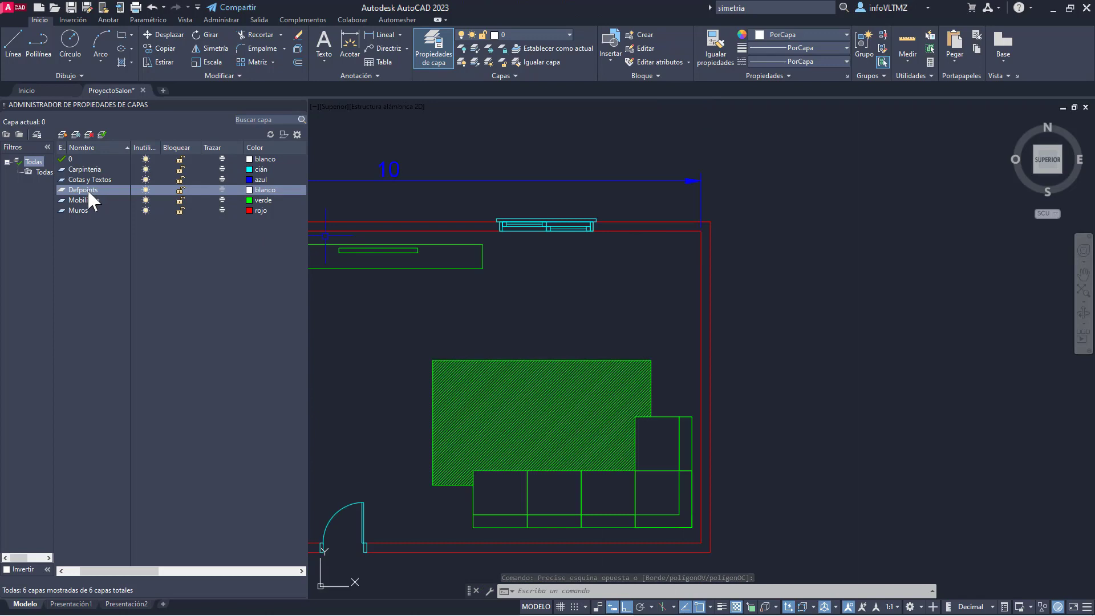
Step: Draw two vertical projection lines upward from the room's upper-left and upper-right inner wall corners to well above the width dimension
{"action": "scroll", "coordinate": [565, 272], "scroll_direction": "down", "scroll_amount": 4}
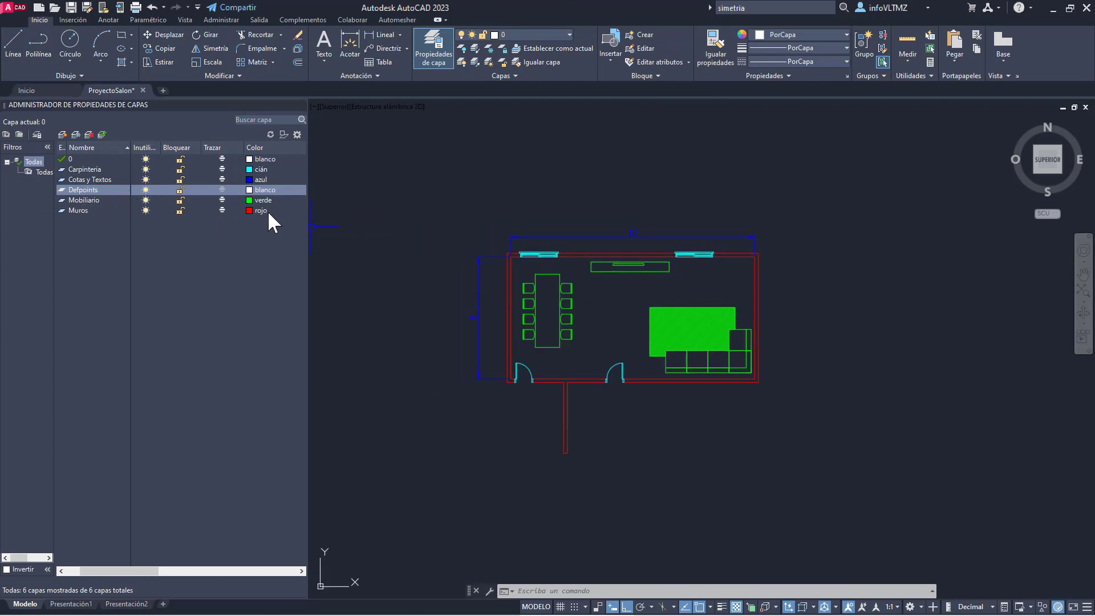
{"action": "middle_click_drag", "start_coordinate": [555, 296], "coordinate": [500, 364]}
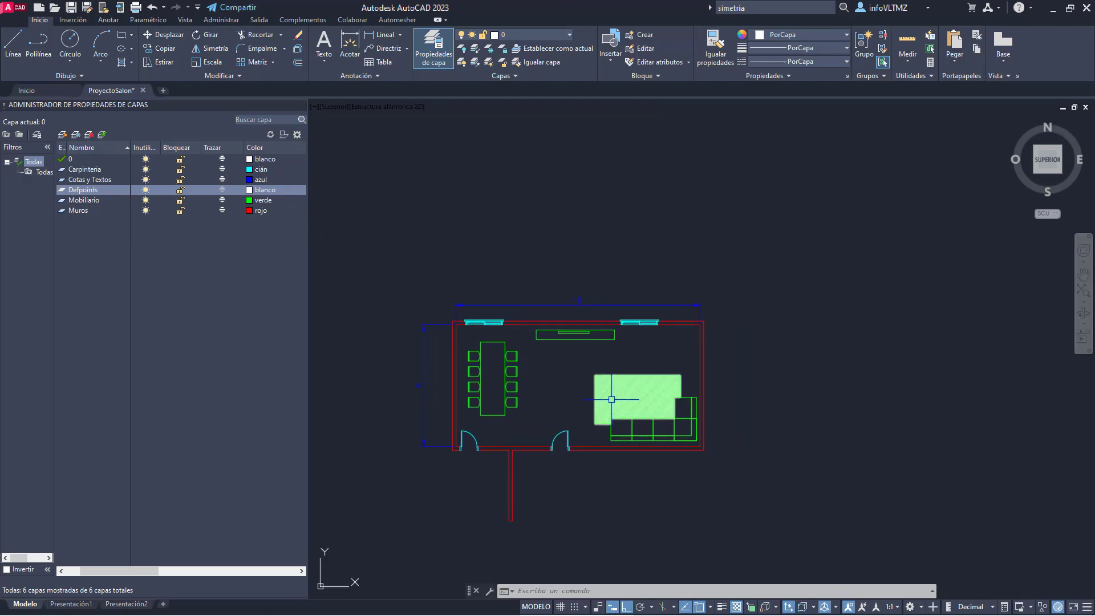
{"action": "scroll", "coordinate": [488, 325], "scroll_direction": "up", "scroll_amount": 2}
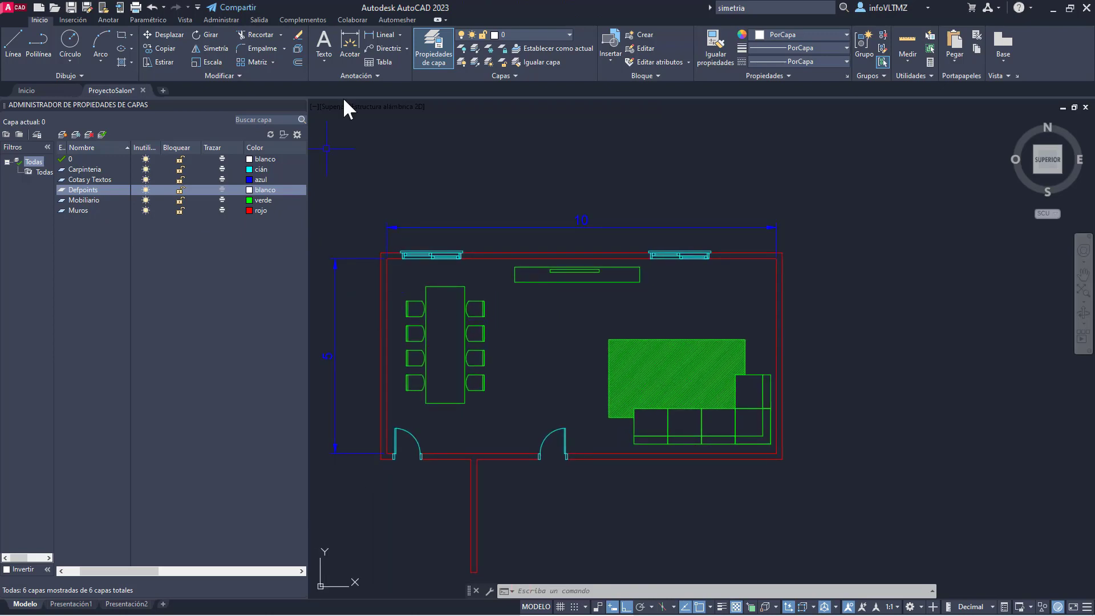
{"action": "middle_click_drag", "start_coordinate": [463, 223], "coordinate": [493, 322]}
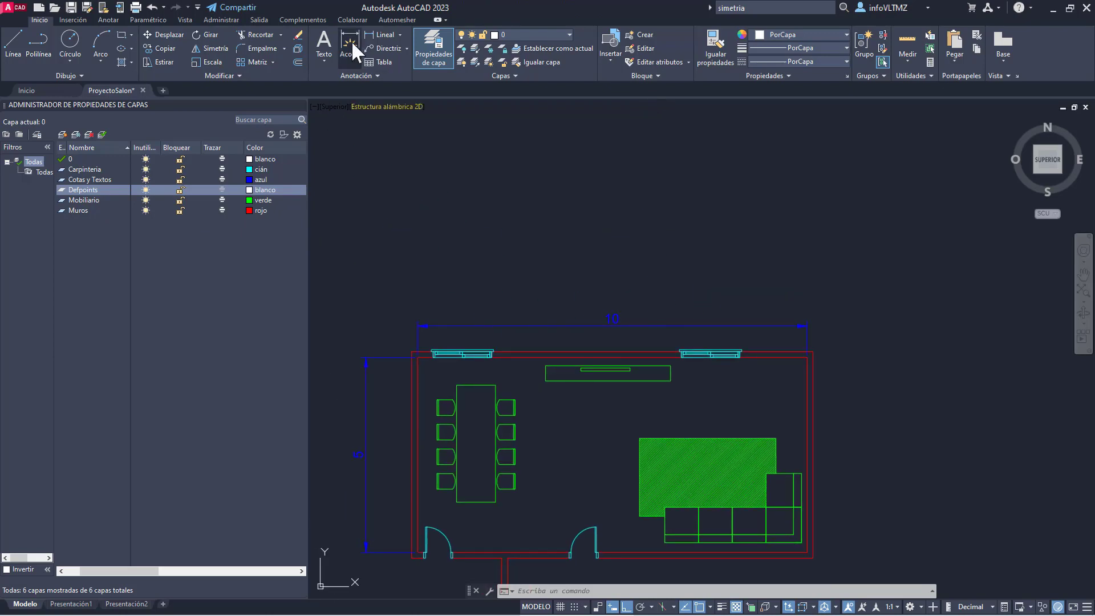
{"action": "left_click", "coordinate": [12, 49]}
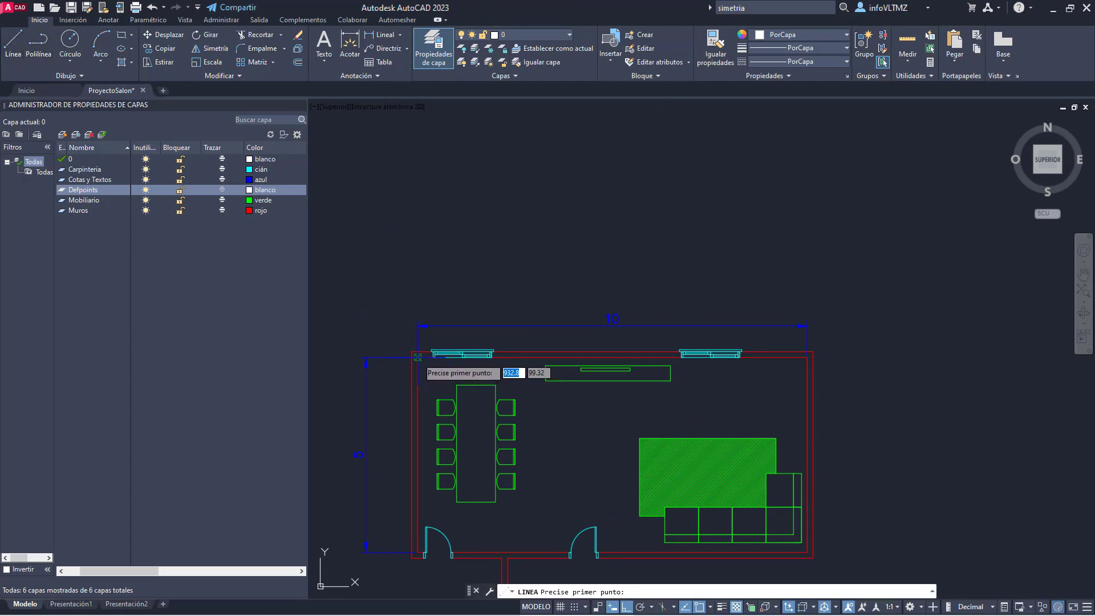
{"action": "left_click", "coordinate": [418, 357]}
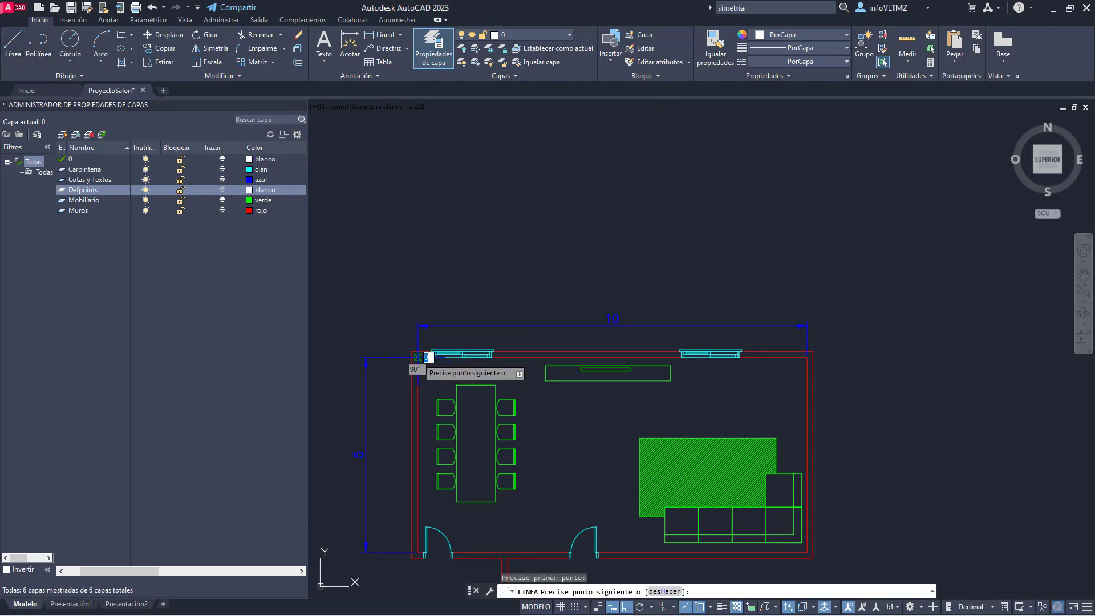
{"action": "left_click", "coordinate": [418, 177]}
{"action": "key", "text": "Return"}
{"action": "key", "text": "Return"}
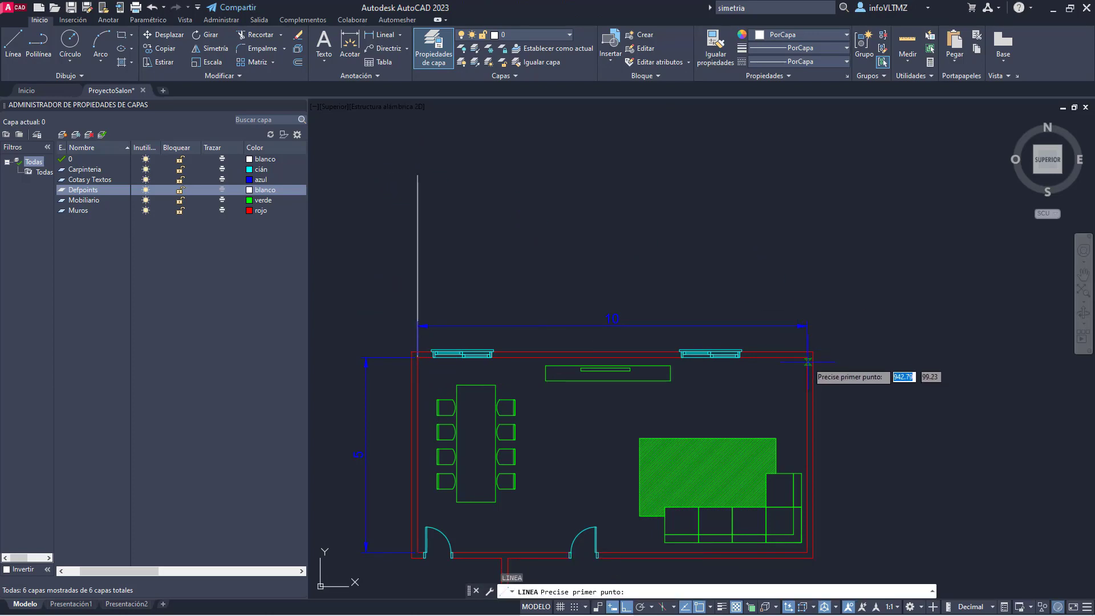
{"action": "left_click", "coordinate": [808, 357]}
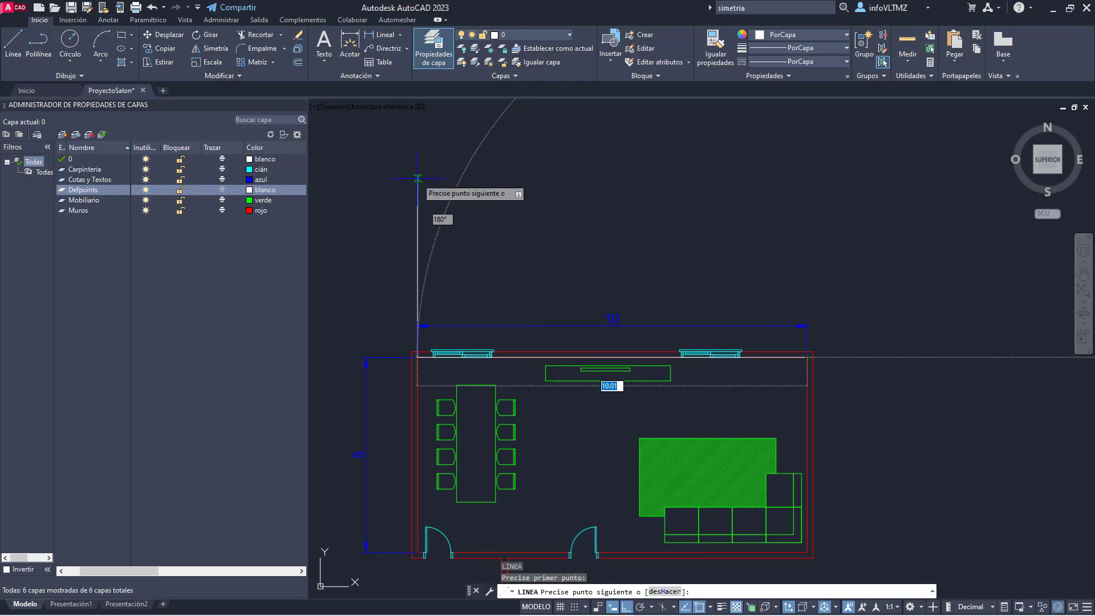
{"action": "left_click", "coordinate": [806, 175]}
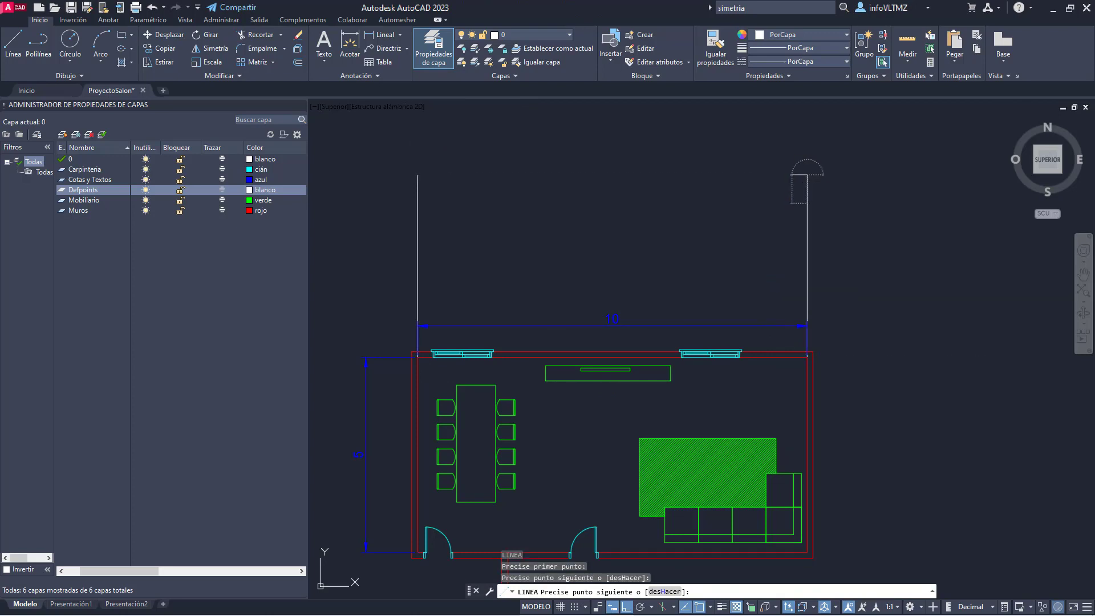
{"action": "key", "text": "Escape"}
Step: Copy the right projection line onto both side edges of each of the two windows in the upper wall
{"action": "scroll", "coordinate": [819, 358], "scroll_direction": "up", "scroll_amount": 3}
{"action": "left_click", "coordinate": [834, 253]}
{"action": "left_click", "coordinate": [790, 222]}
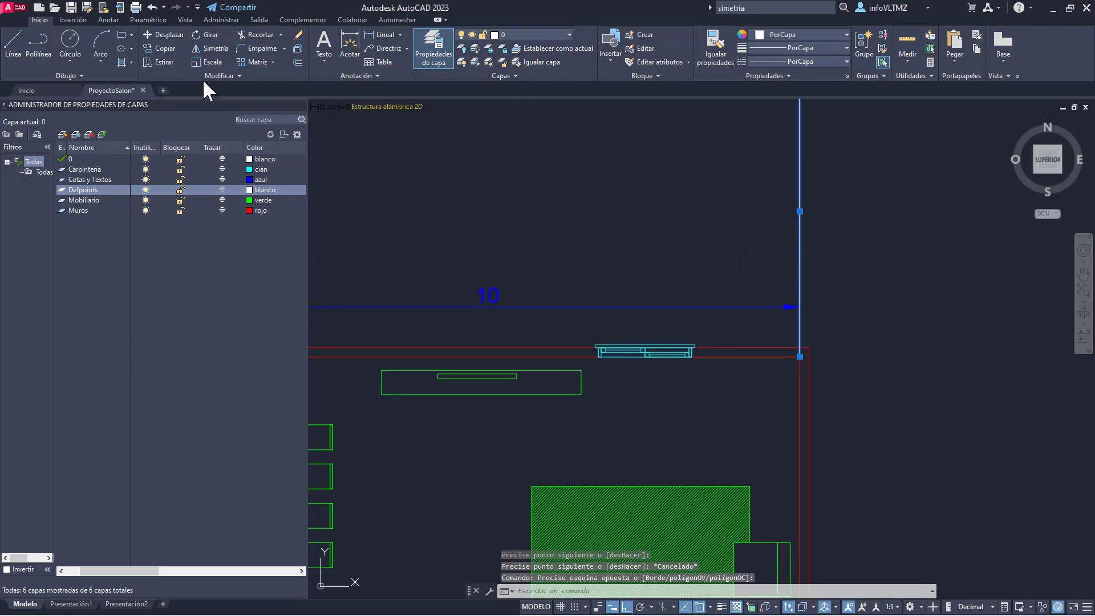
{"action": "left_click", "coordinate": [167, 48]}
{"action": "scroll", "coordinate": [788, 356], "scroll_direction": "up", "scroll_amount": 3}
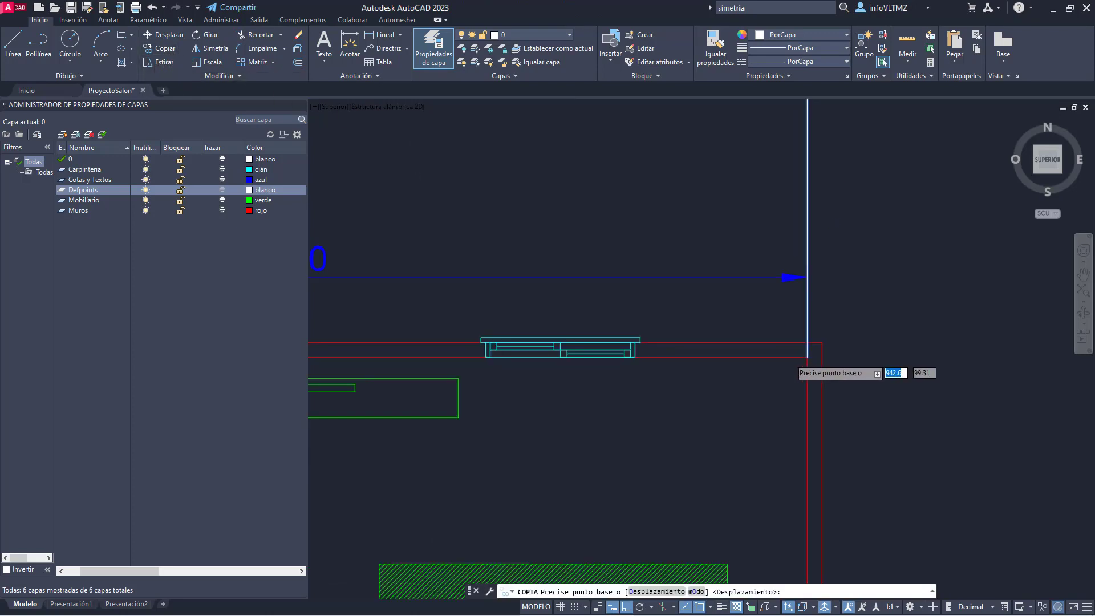
{"action": "left_click", "coordinate": [818, 358]}
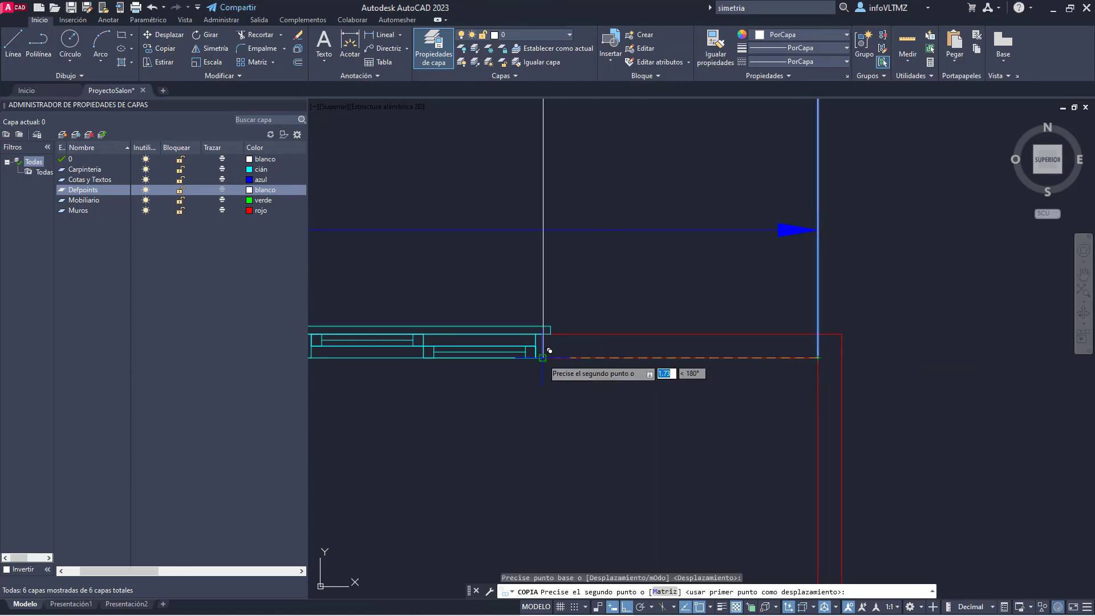
{"action": "left_click", "coordinate": [542, 357]}
{"action": "middle_click_drag", "start_coordinate": [399, 357], "coordinate": [761, 345]}
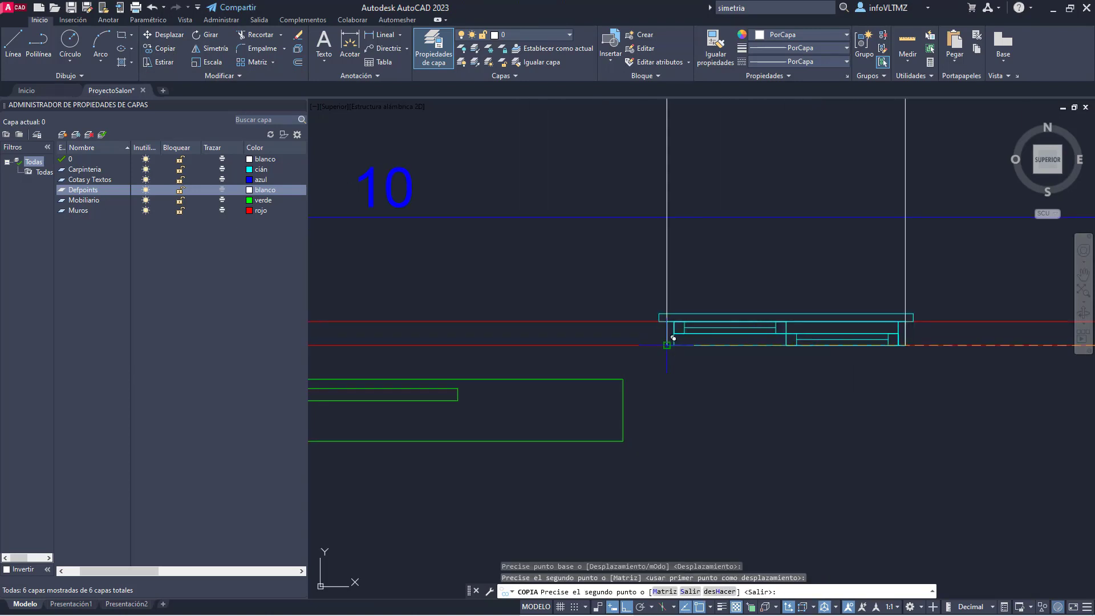
{"action": "left_click", "coordinate": [672, 345]}
{"action": "middle_click_drag", "start_coordinate": [467, 345], "coordinate": [838, 345]}
{"action": "scroll", "coordinate": [838, 345], "scroll_direction": "down", "scroll_amount": 4}
{"action": "left_click", "coordinate": [609, 345]}
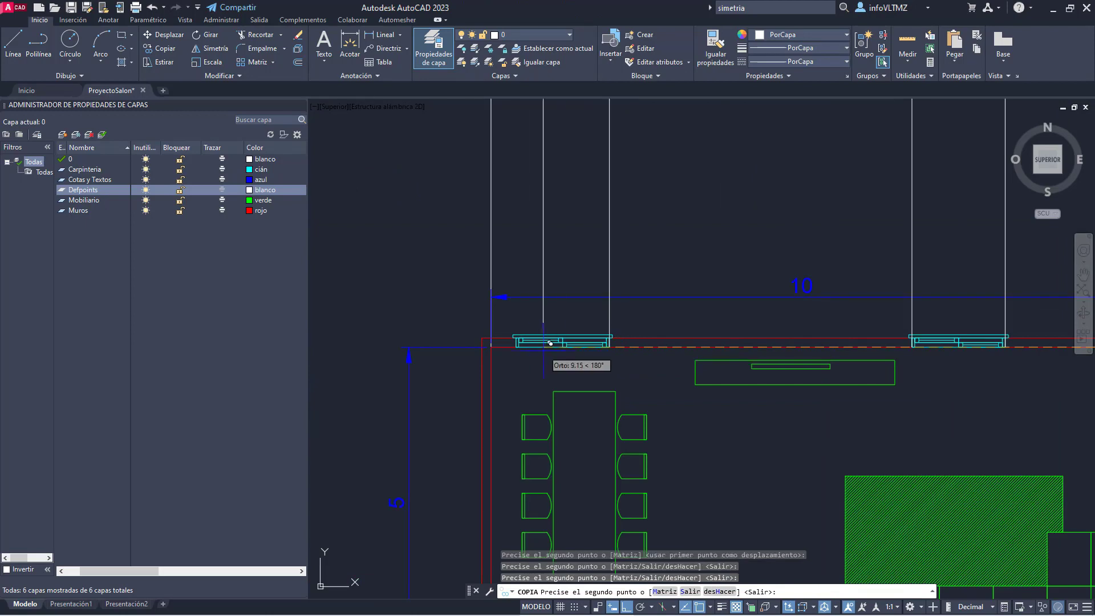
{"action": "left_click", "coordinate": [516, 345]}
{"action": "key", "text": "Escape"}
{"action": "scroll", "coordinate": [794, 289], "scroll_direction": "down", "scroll_amount": 4}
{"action": "middle_click_drag", "start_coordinate": [819, 278], "coordinate": [637, 278]}
{"action": "scroll", "coordinate": [642, 273], "scroll_direction": "up", "scroll_amount": 4}
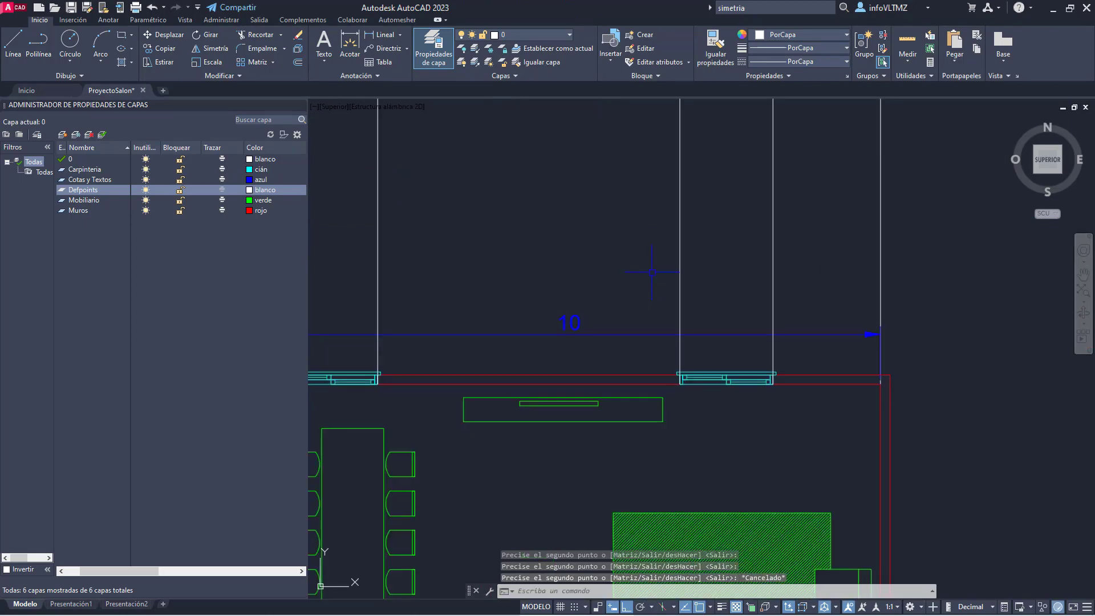
{"action": "scroll", "coordinate": [645, 281], "scroll_direction": "down", "scroll_amount": 2}
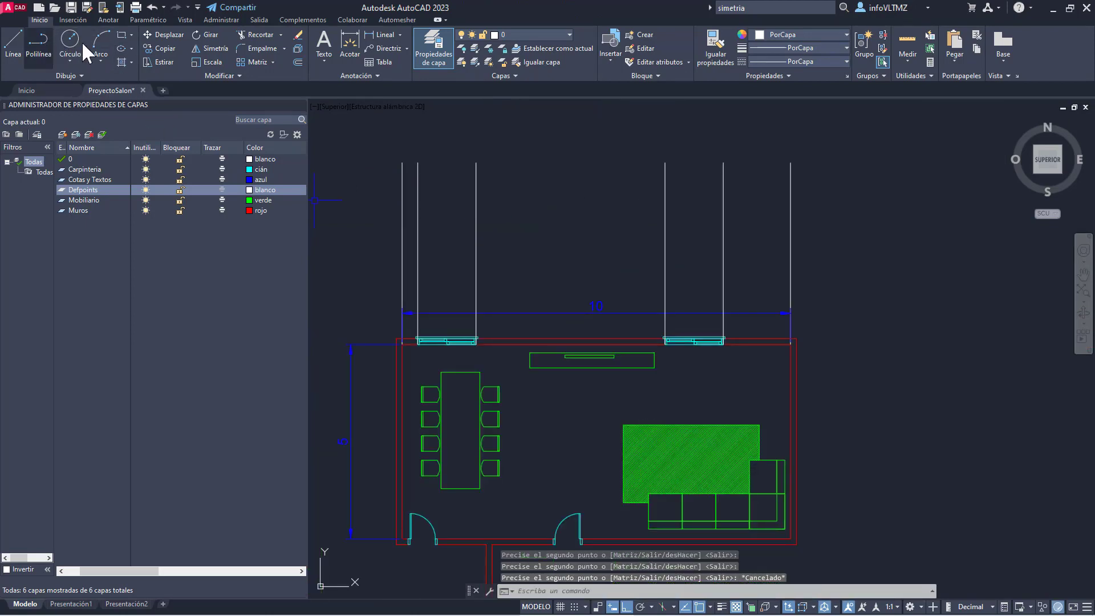
{"action": "left_click", "coordinate": [120, 36]}
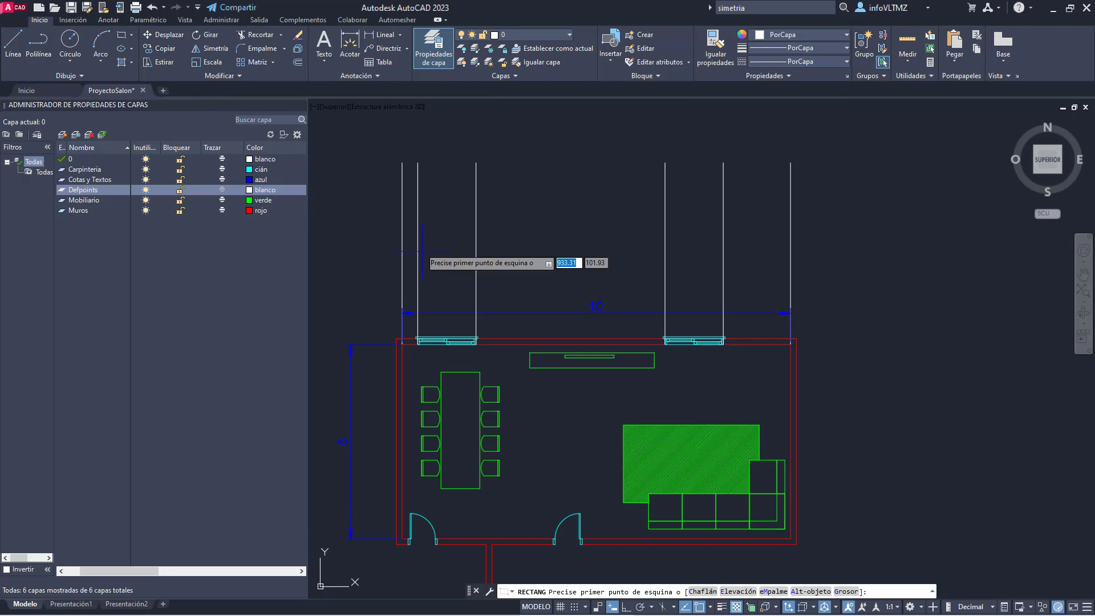
{"action": "left_click", "coordinate": [402, 295]}
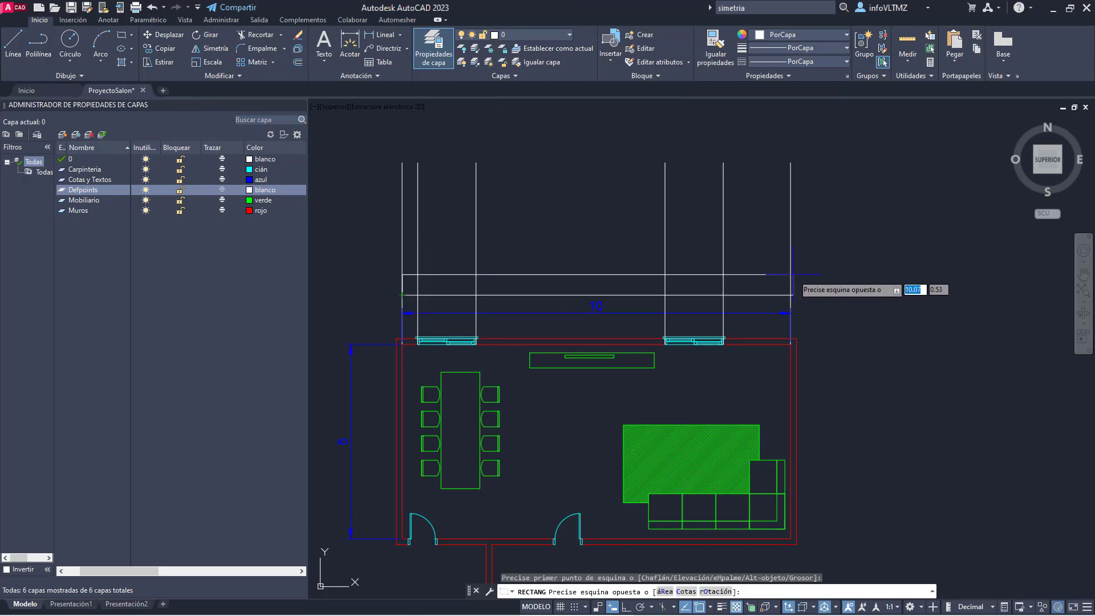
{"action": "key", "text": "Escape"}
Step: Draw a thin floor slab rectangle above the width dimension, spanning the full outer width of the room's walls
{"action": "key", "text": "Return"}
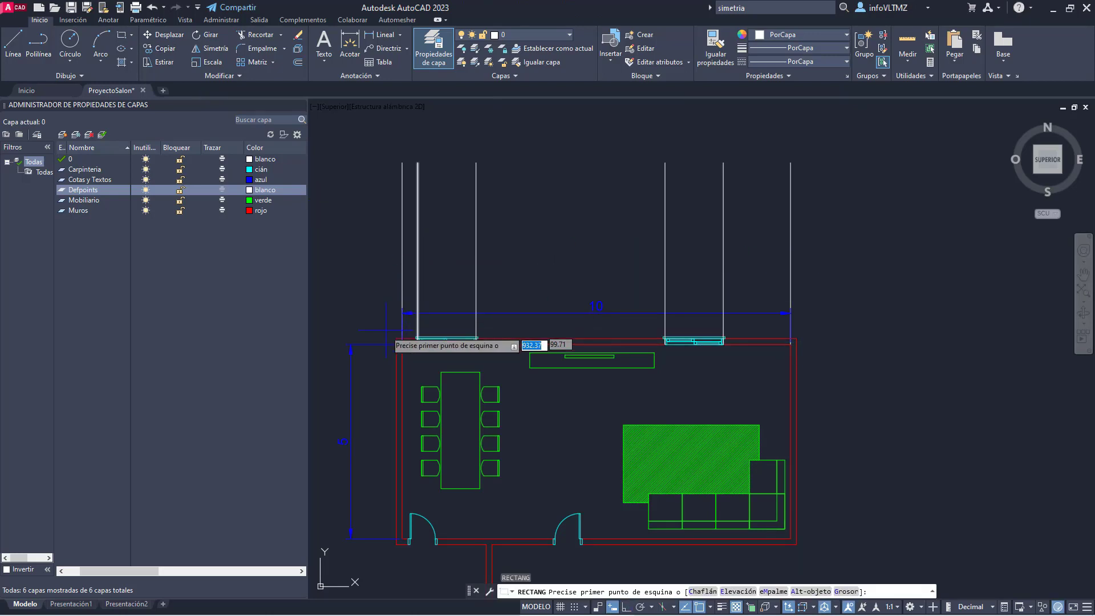
{"action": "left_click", "coordinate": [397, 274]}
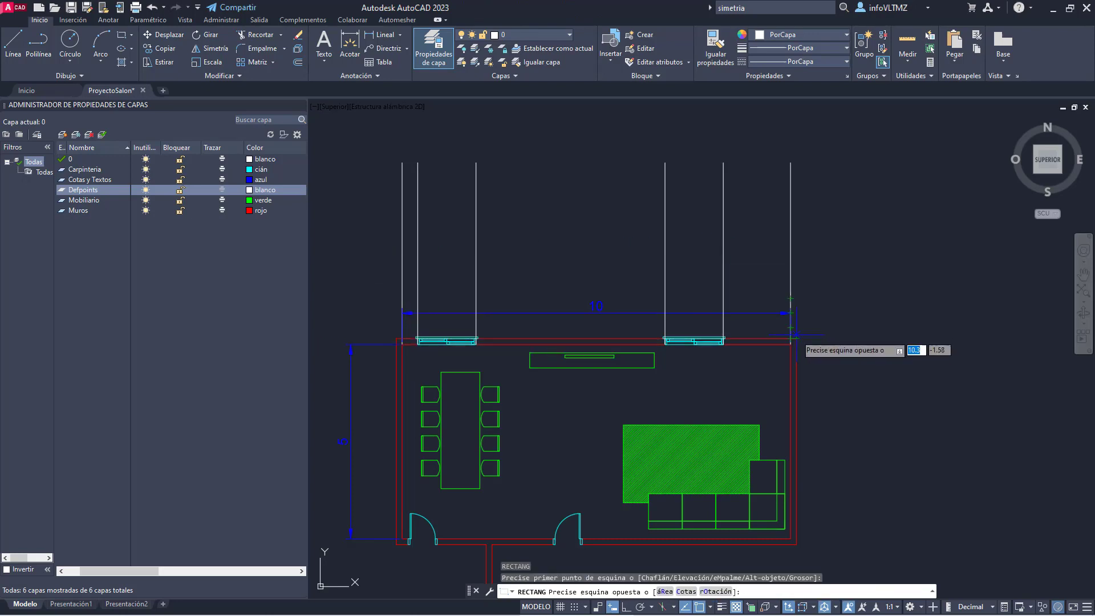
{"action": "left_click", "coordinate": [796, 264]}
{"action": "key", "text": "Escape"}
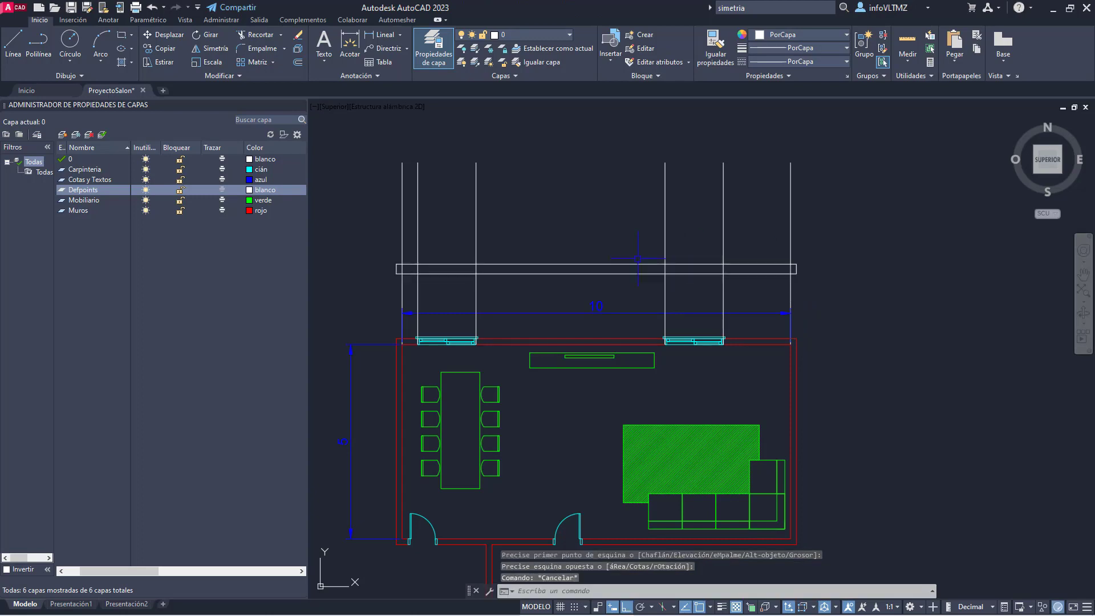
Step: Copy the slab rectangle 2.7 units straight up to form the ceiling slab
{"action": "left_click", "coordinate": [571, 274]}
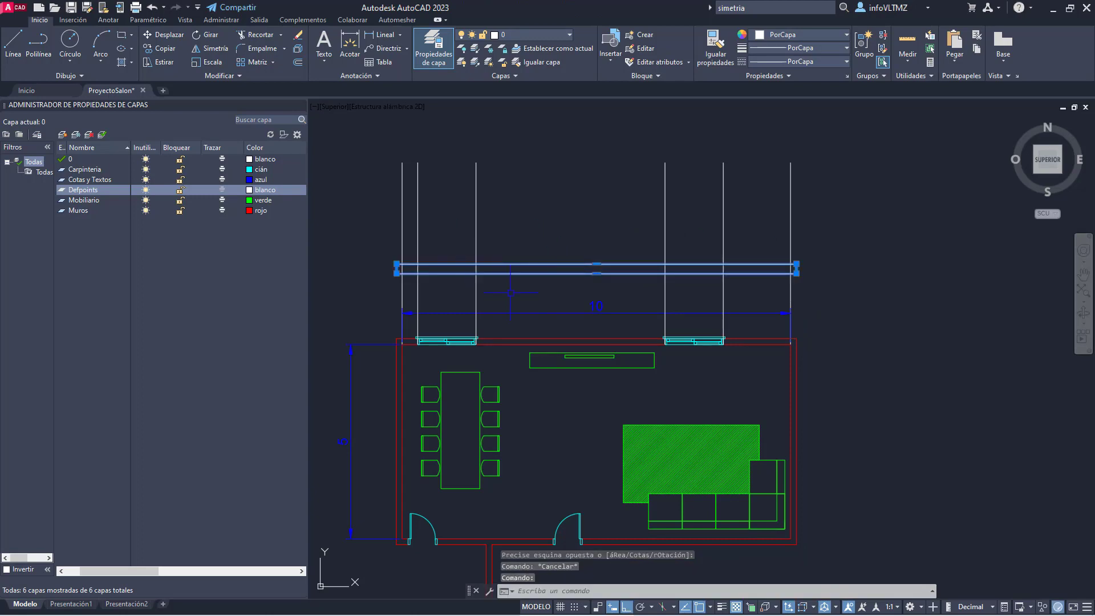
{"action": "left_click", "coordinate": [164, 49]}
{"action": "left_click", "coordinate": [366, 274]}
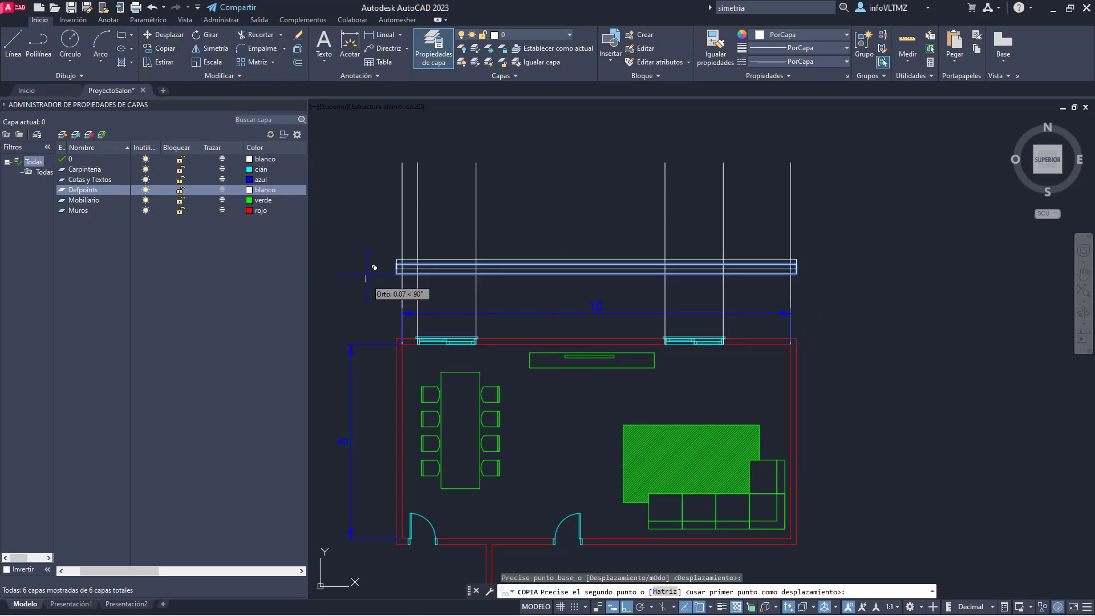
{"action": "type", "text": "2."}
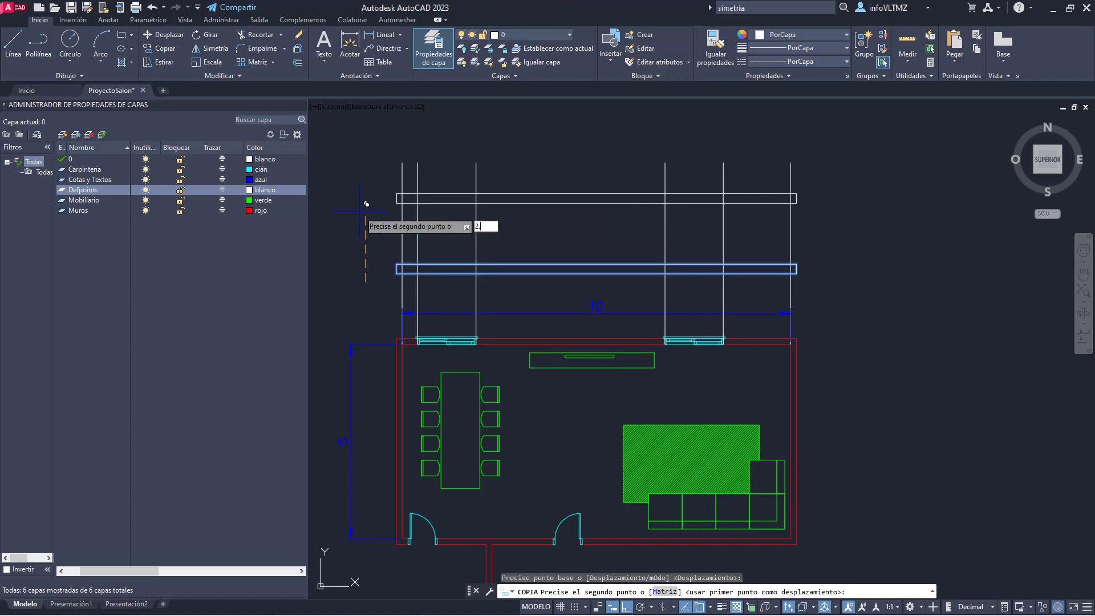
{"action": "type", "text": "7"}
{"action": "key", "text": "Return"}
{"action": "key", "text": "Escape"}
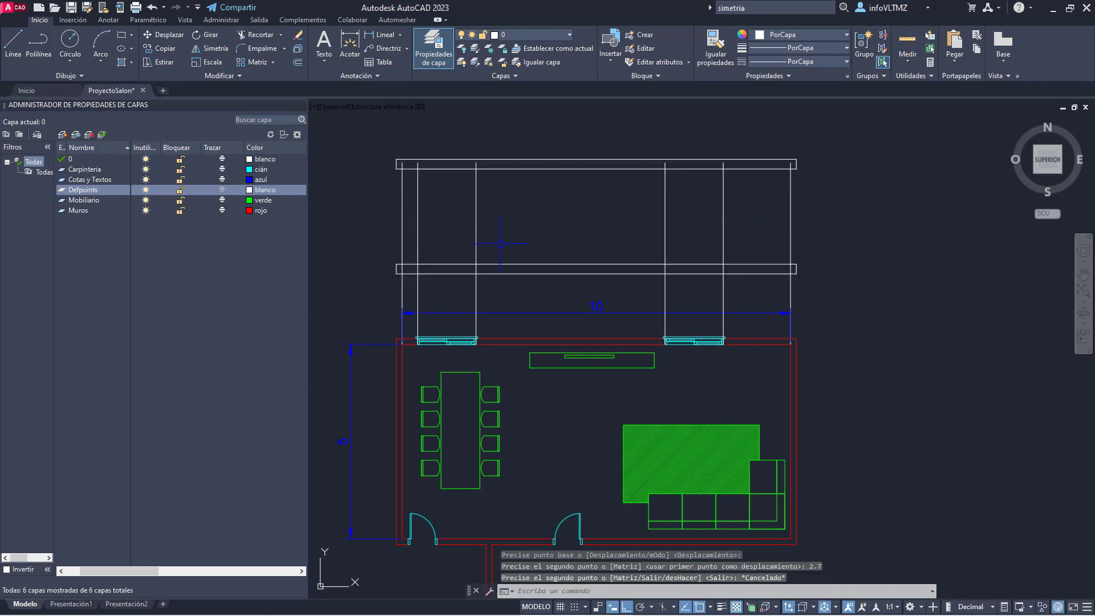
Step: Assign both slab rectangles to the Muros layer
{"action": "scroll", "coordinate": [451, 257], "scroll_direction": "up", "scroll_amount": 2}
{"action": "middle_click_drag", "start_coordinate": [433, 179], "coordinate": [489, 227]}
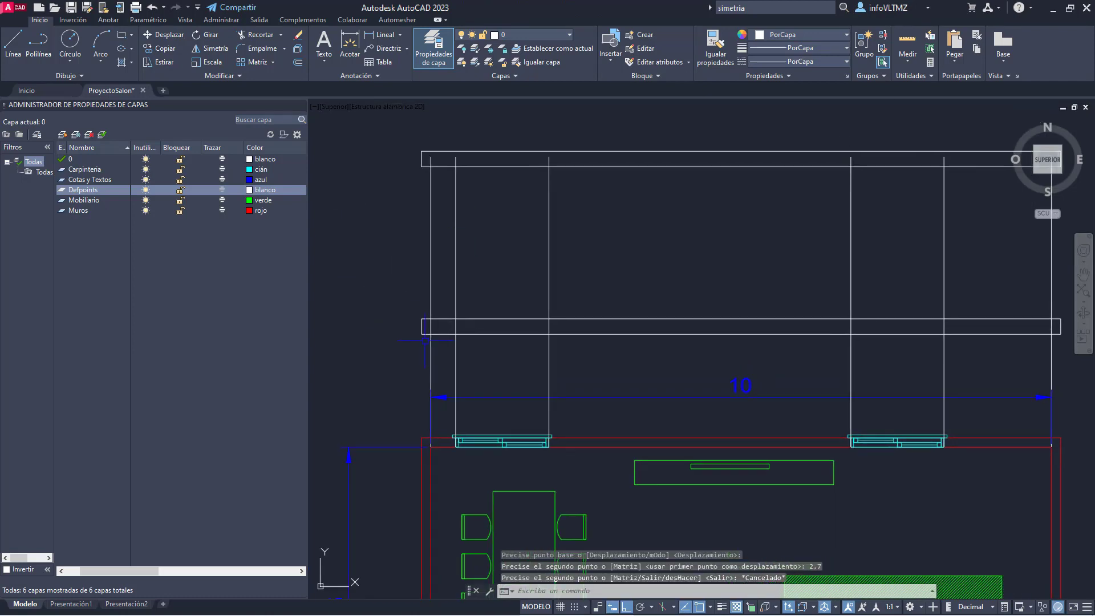
{"action": "left_click", "coordinate": [697, 347]}
{"action": "left_click", "coordinate": [660, 145]}
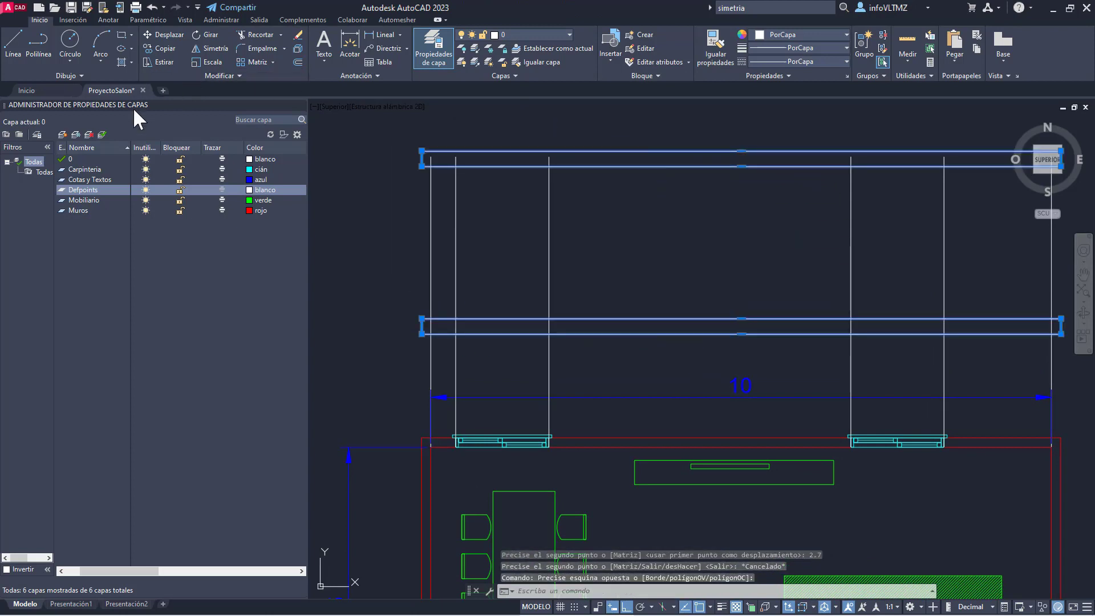
{"action": "left_click", "coordinate": [568, 36]}
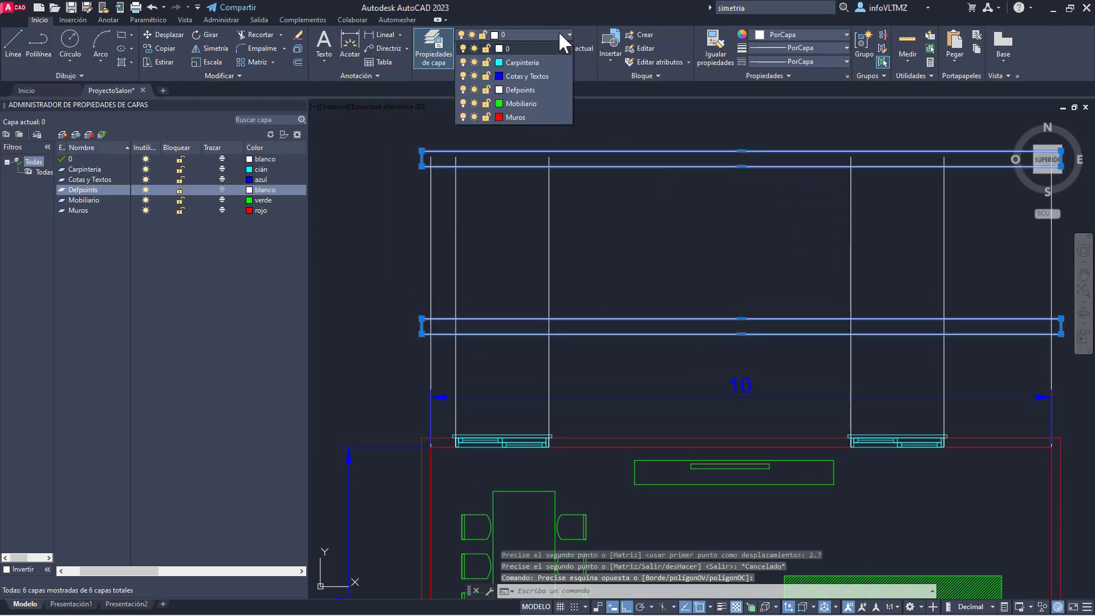
{"action": "left_click", "coordinate": [521, 121]}
{"action": "key", "text": "Escape"}
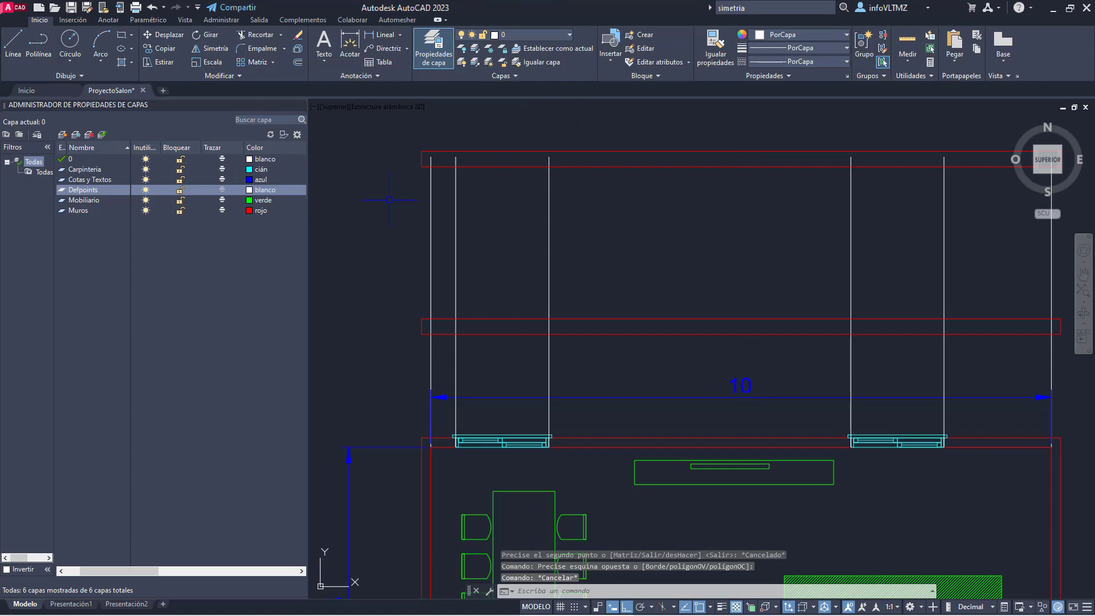
Step: Draw a wall-thickness rectangle between the two slabs at each end, from the outer edge to the inner wall projection line
{"action": "left_click", "coordinate": [122, 35]}
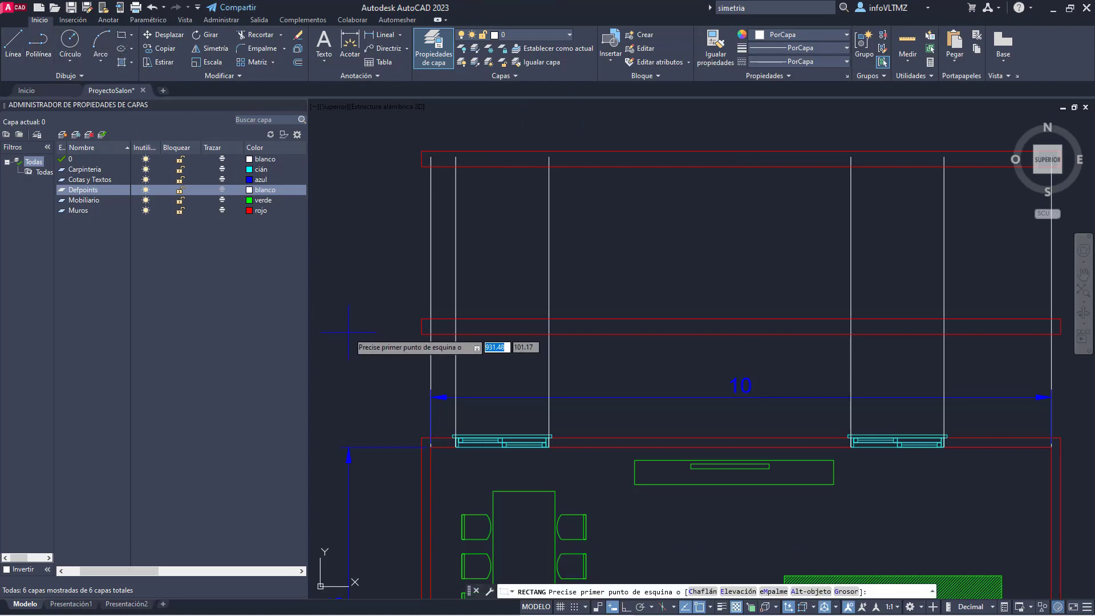
{"action": "left_click", "coordinate": [432, 318]}
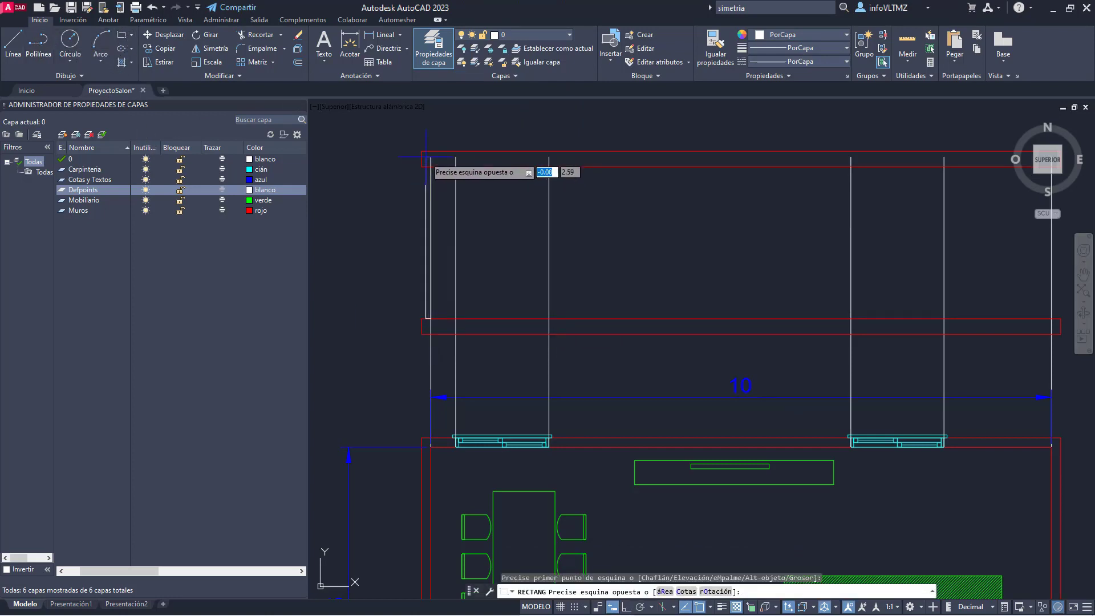
{"action": "key", "text": "Escape"}
{"action": "scroll", "coordinate": [610, 340], "scroll_direction": "down", "scroll_amount": 2}
{"action": "middle_click_drag", "start_coordinate": [729, 330], "coordinate": [671, 323]}
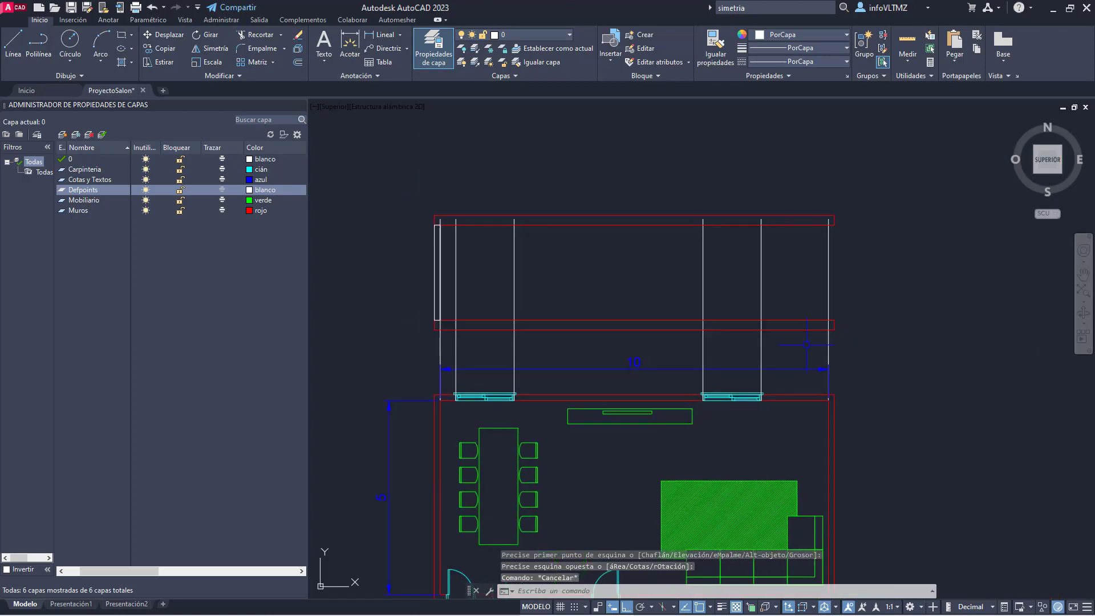
{"action": "key", "text": "Return"}
{"action": "left_click", "coordinate": [834, 321]}
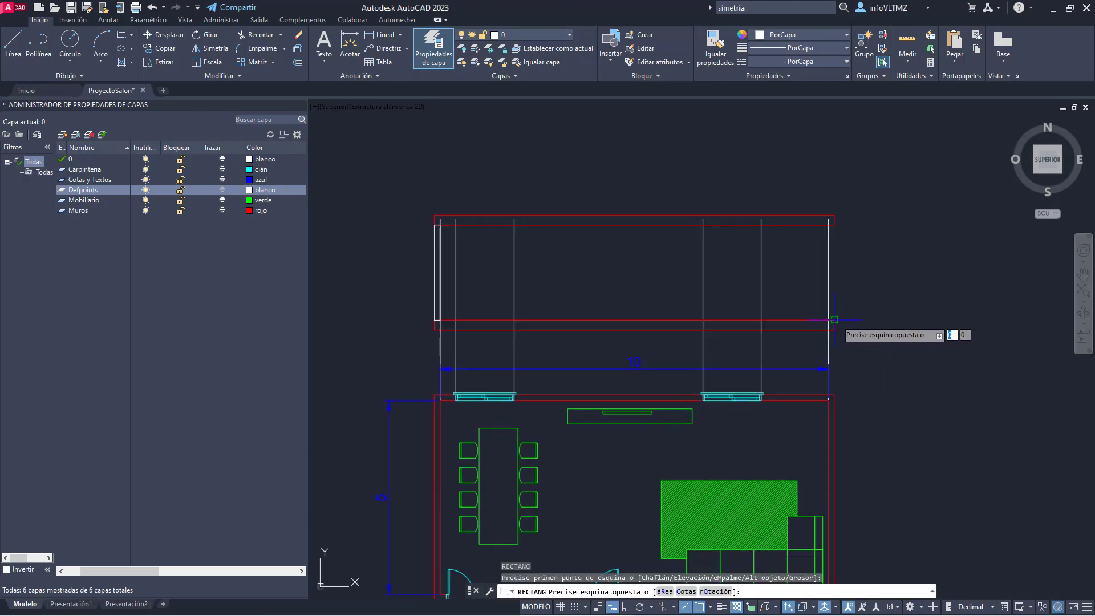
{"action": "left_click", "coordinate": [828, 225]}
{"action": "key", "text": "Escape"}
Step: Erase the projection line at the room's right inner wall face
{"action": "left_click", "coordinate": [818, 217]}
{"action": "left_click", "coordinate": [926, 404]}
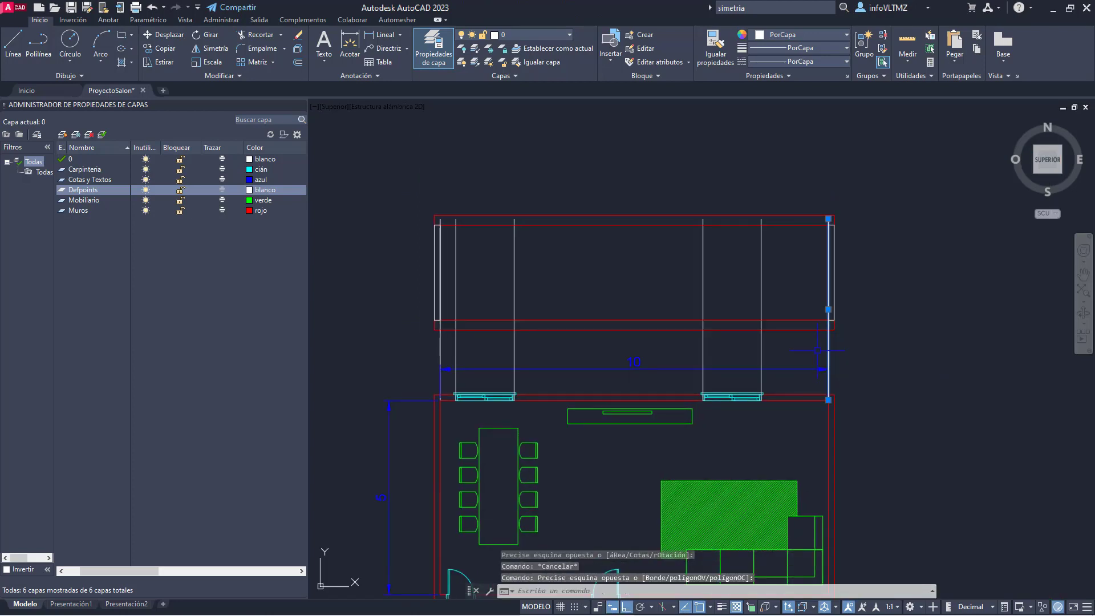
{"action": "key", "text": "Delete"}
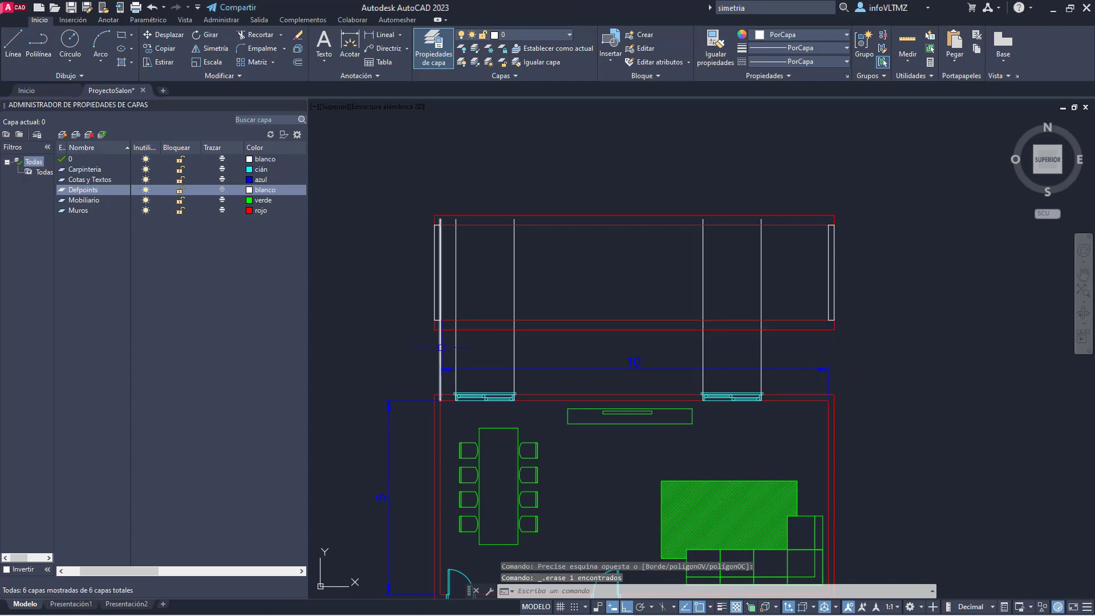
Step: Match the properties of the ceiling slab rectangle onto both end wall rectangles of the elevation
{"action": "left_click", "coordinate": [730, 37]}
{"action": "left_click", "coordinate": [476, 217]}
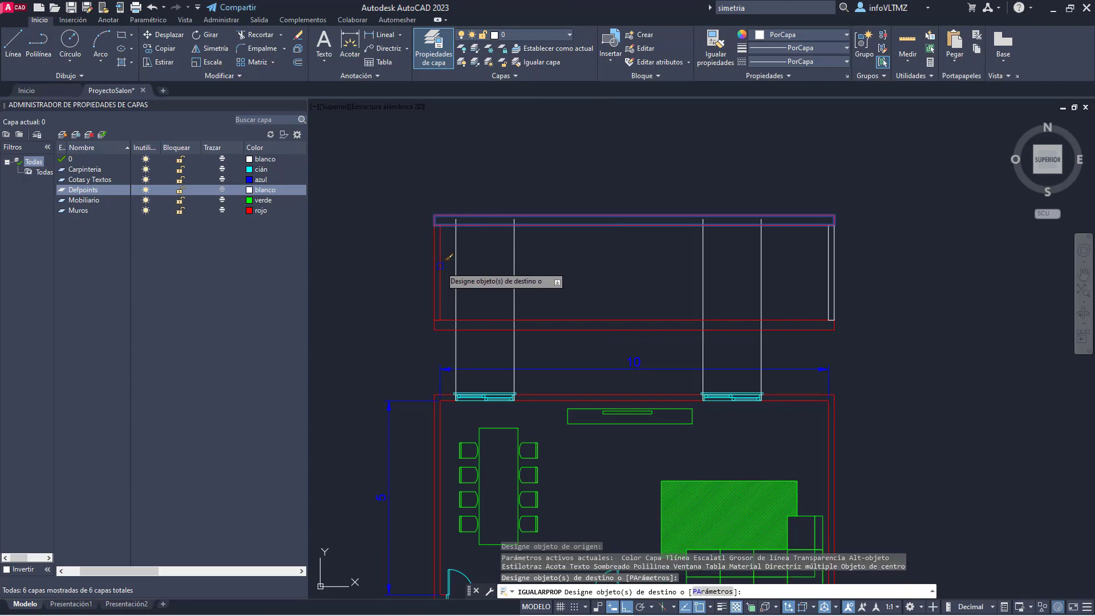
{"action": "left_click", "coordinate": [831, 268]}
{"action": "key", "text": "Escape"}
{"action": "middle_click_drag", "start_coordinate": [545, 327], "coordinate": [510, 265]}
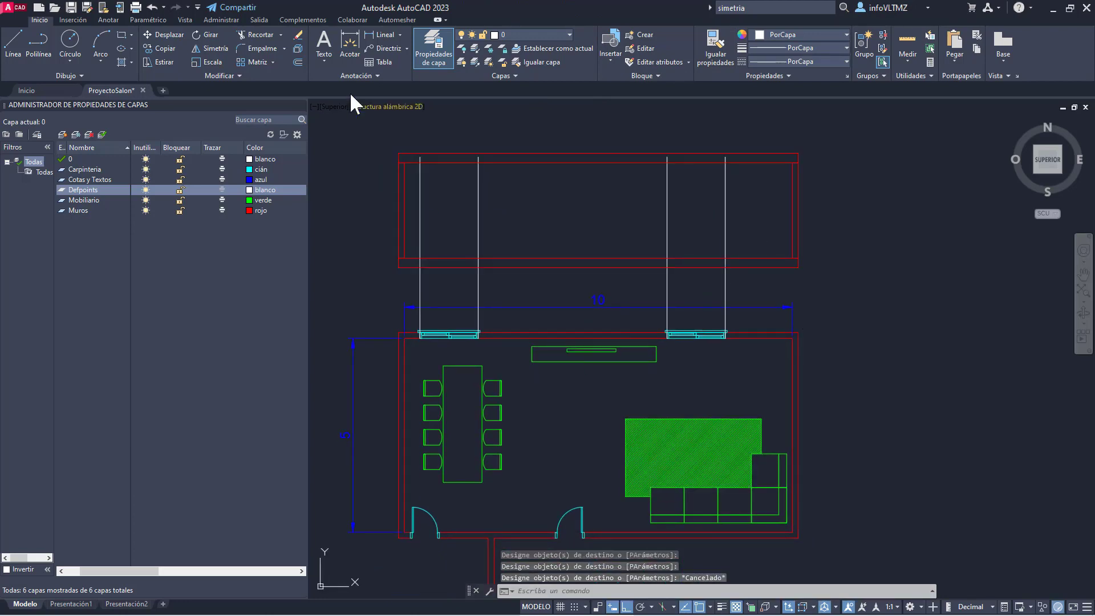
Step: Trim the lines separating the left wall from the ceiling and floor slabs, using all elevation geometry as cutting edges
{"action": "left_click", "coordinate": [256, 37]}
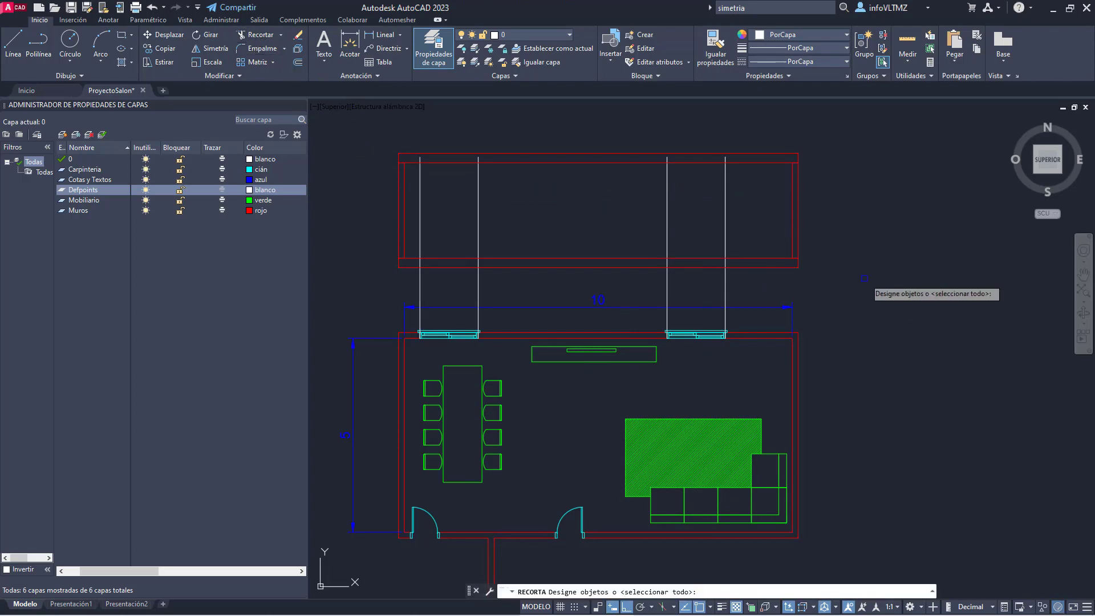
{"action": "left_click", "coordinate": [835, 276]}
{"action": "left_click", "coordinate": [402, 126]}
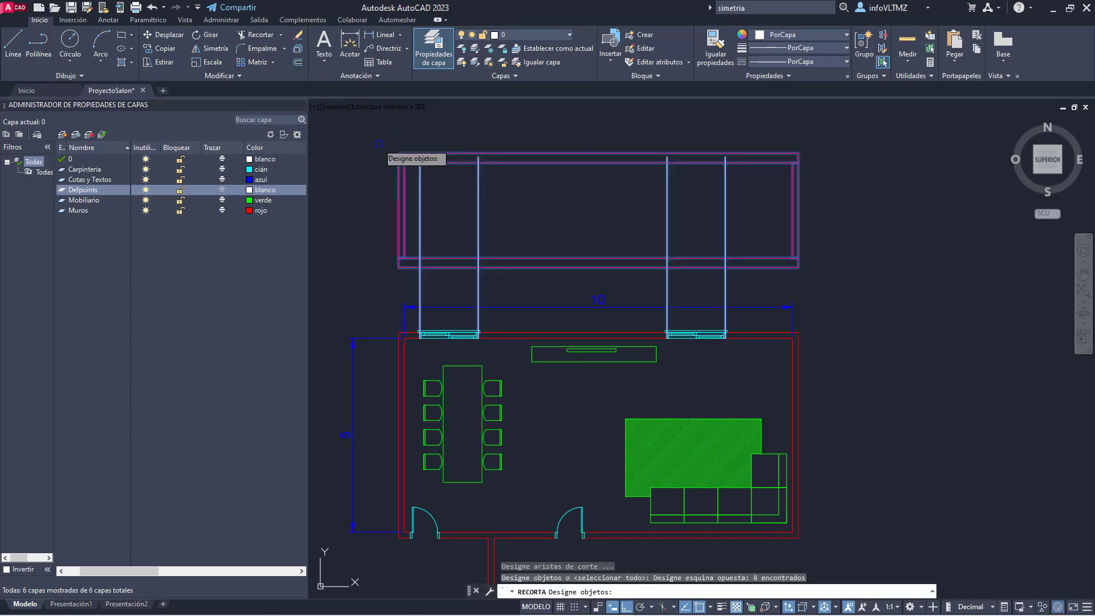
{"action": "key", "text": "Return"}
{"action": "scroll", "coordinate": [406, 160], "scroll_direction": "up", "scroll_amount": 4}
{"action": "left_click", "coordinate": [402, 156]}
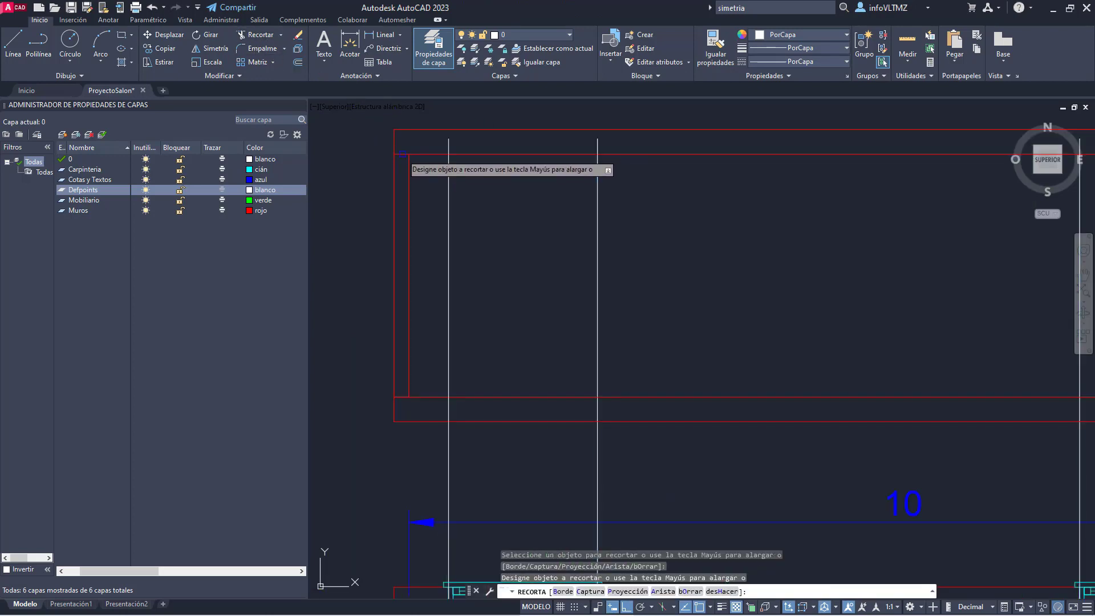
{"action": "left_click", "coordinate": [399, 151]}
{"action": "left_click", "coordinate": [399, 150]}
{"action": "left_click", "coordinate": [406, 404]}
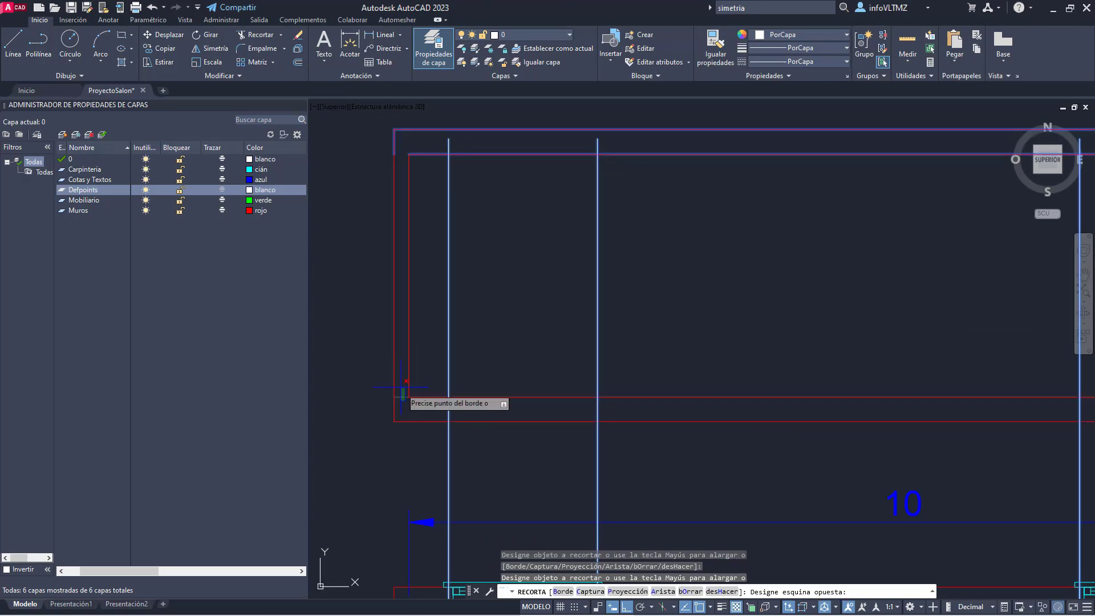
{"action": "left_click", "coordinate": [401, 391]}
Step: Trim the lines separating the right wall from the floor and ceiling slabs
{"action": "scroll", "coordinate": [361, 372], "scroll_direction": "down", "scroll_amount": 4}
{"action": "scroll", "coordinate": [776, 389], "scroll_direction": "up", "scroll_amount": 3}
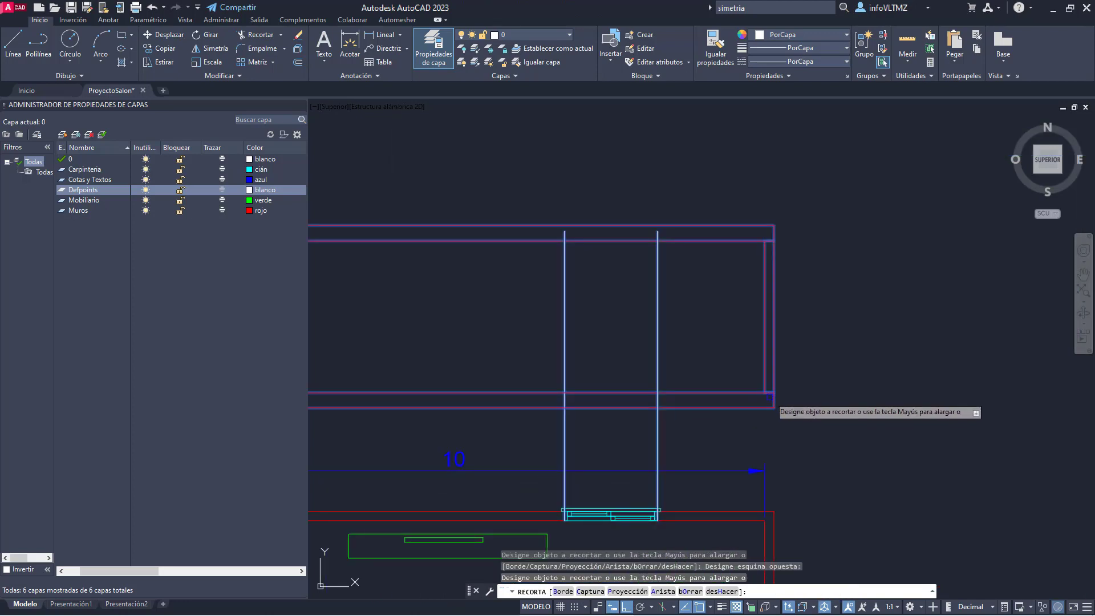
{"action": "scroll", "coordinate": [777, 388], "scroll_direction": "up", "scroll_amount": 3}
{"action": "left_click", "coordinate": [777, 388]}
{"action": "left_click", "coordinate": [776, 383]}
{"action": "scroll", "coordinate": [776, 379], "scroll_direction": "down", "scroll_amount": 3}
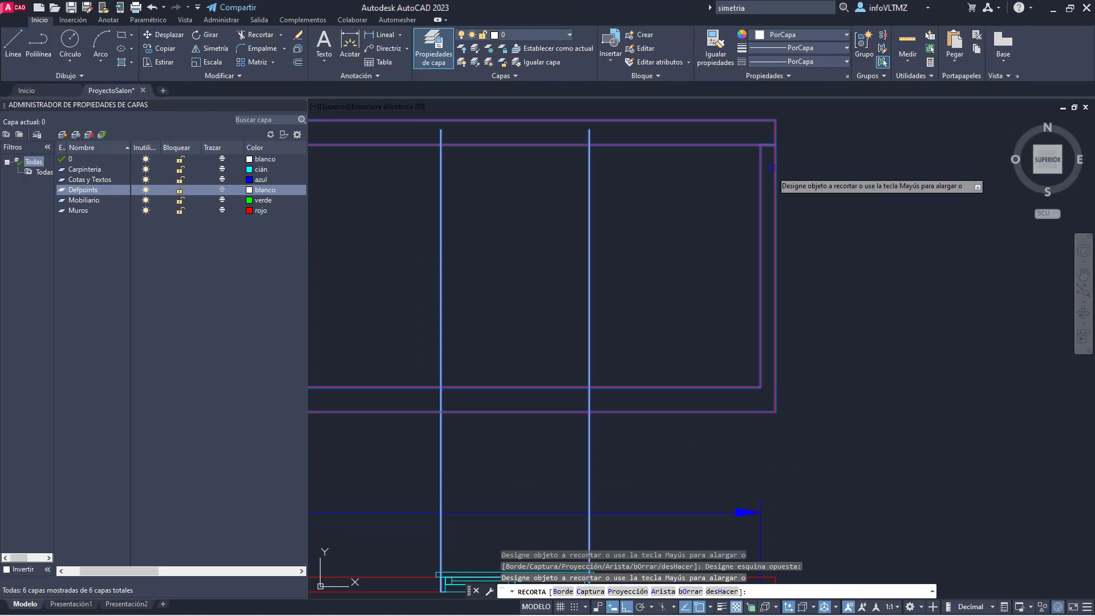
{"action": "scroll", "coordinate": [802, 307], "scroll_direction": "down", "scroll_amount": 2}
{"action": "key", "text": "Escape"}
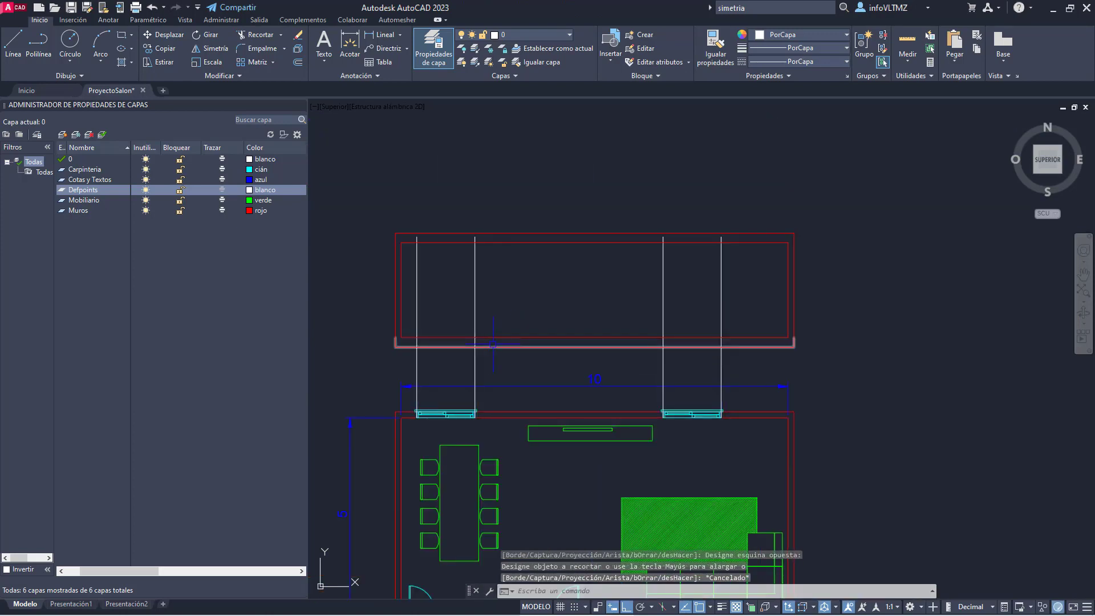
Step: Draw the left window outline between its projection lines, with the sill 1 unit above the floor slab and a height of 1 unit
{"action": "middle_click_drag", "start_coordinate": [613, 373], "coordinate": [629, 288]}
{"action": "scroll", "coordinate": [451, 319], "scroll_direction": "up", "scroll_amount": 2}
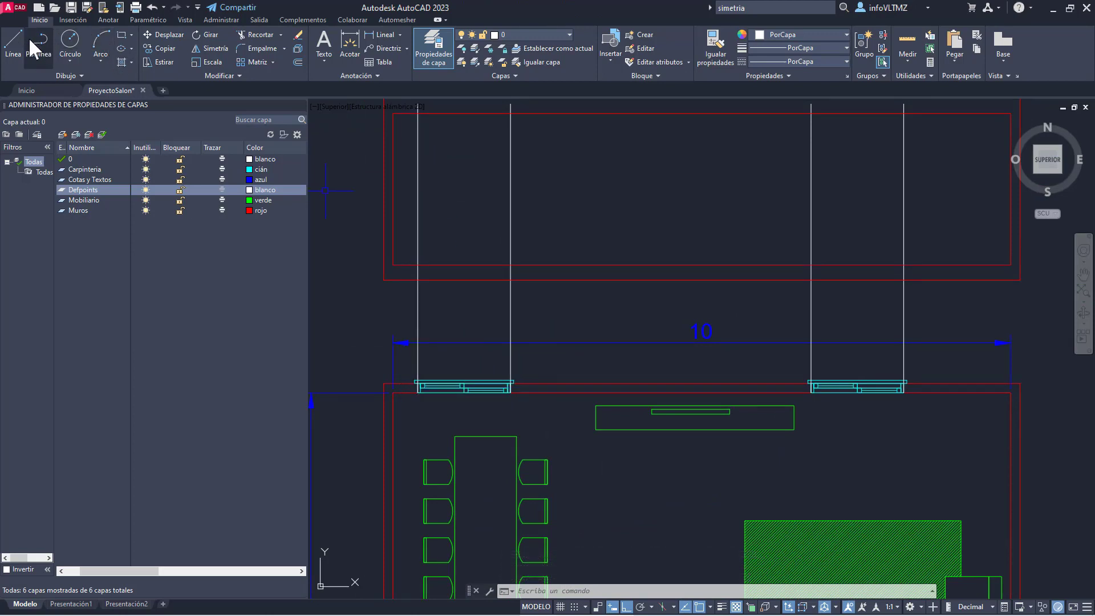
{"action": "left_click", "coordinate": [14, 45]}
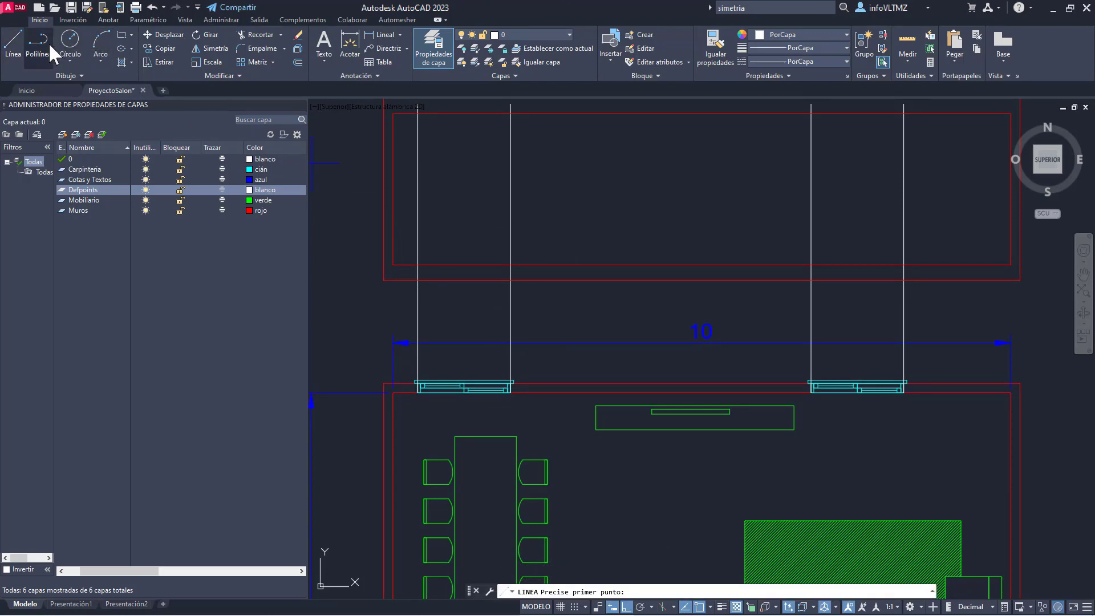
{"action": "left_click", "coordinate": [14, 45]}
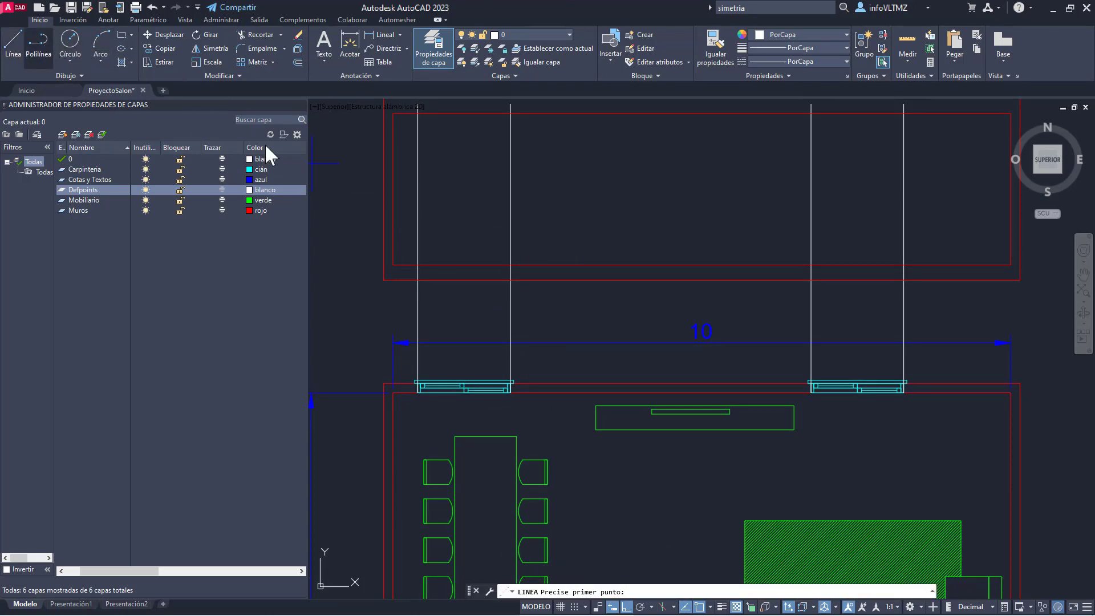
{"action": "left_click", "coordinate": [418, 264]}
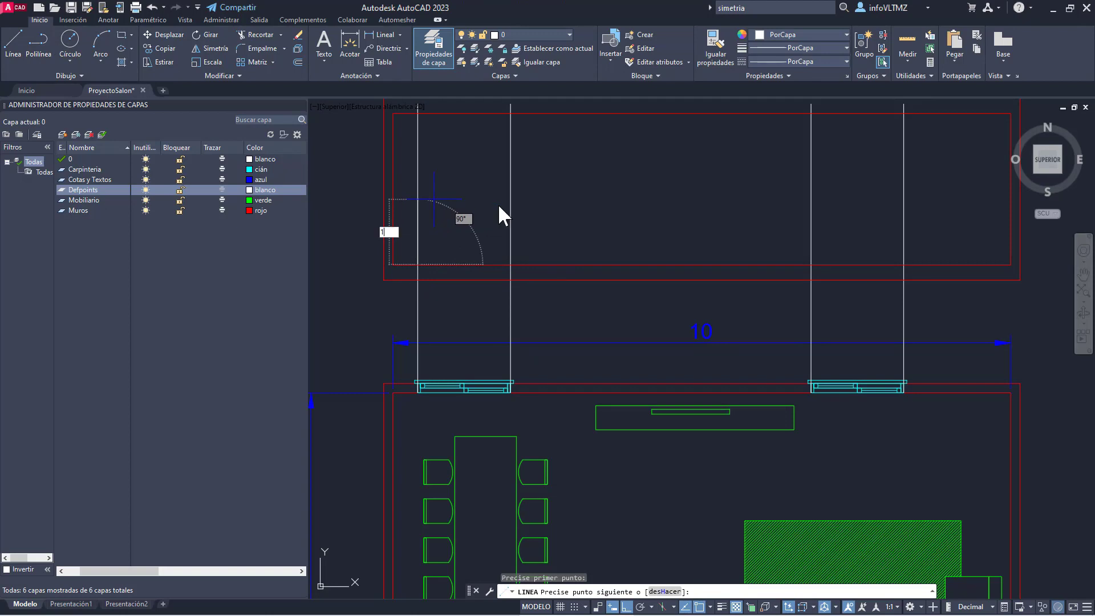
{"action": "key", "text": "Return"}
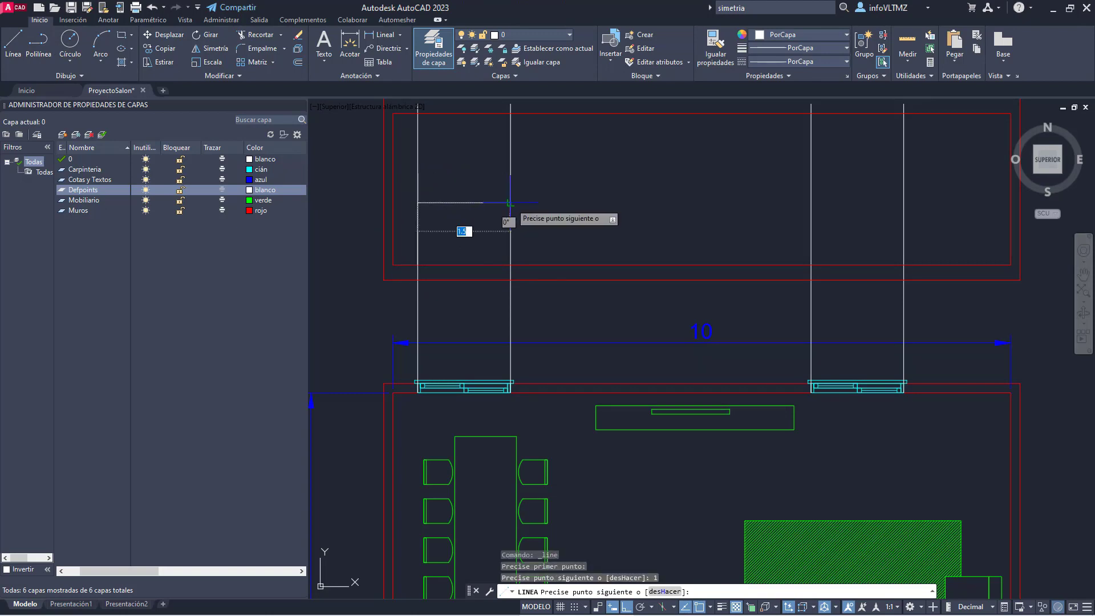
{"action": "left_click", "coordinate": [511, 203]}
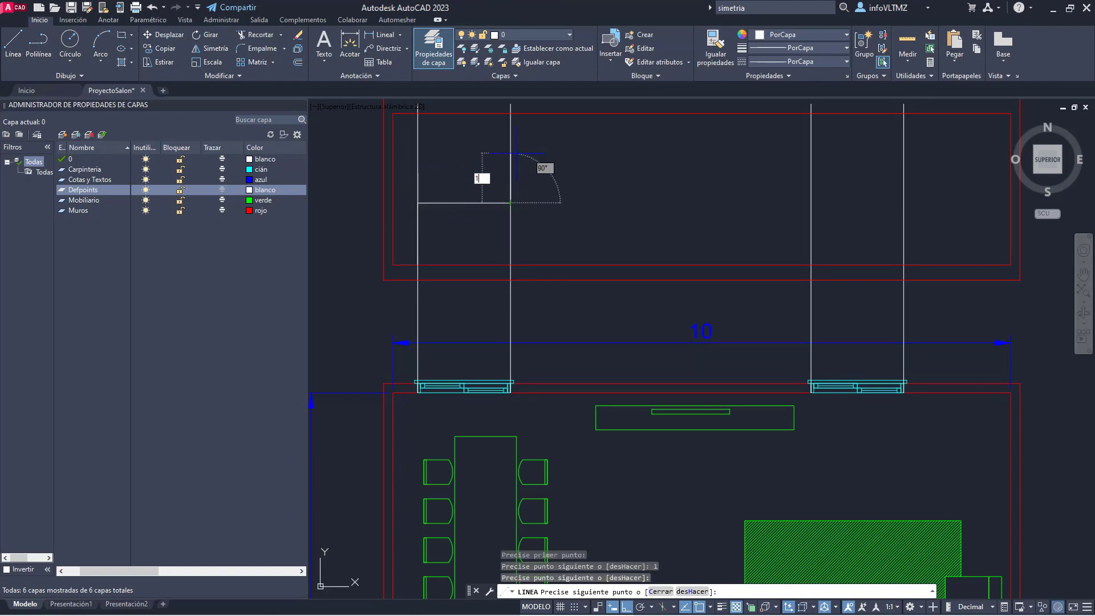
{"action": "type", "text": "1"}
{"action": "key", "text": "Return"}
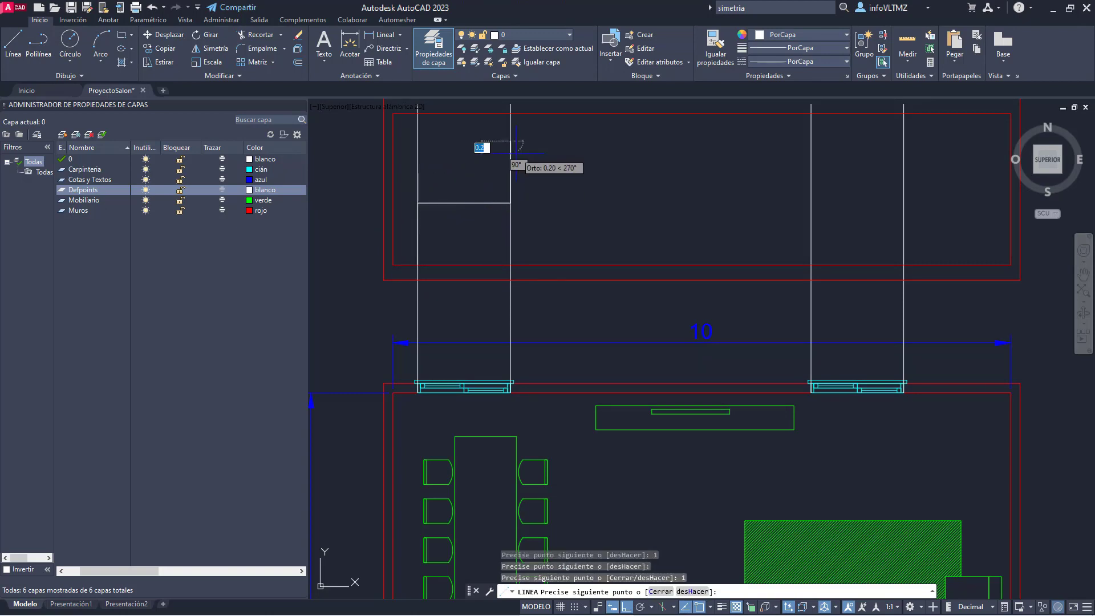
{"action": "left_click", "coordinate": [417, 141]}
{"action": "left_click", "coordinate": [418, 202]}
{"action": "key", "text": "Escape"}
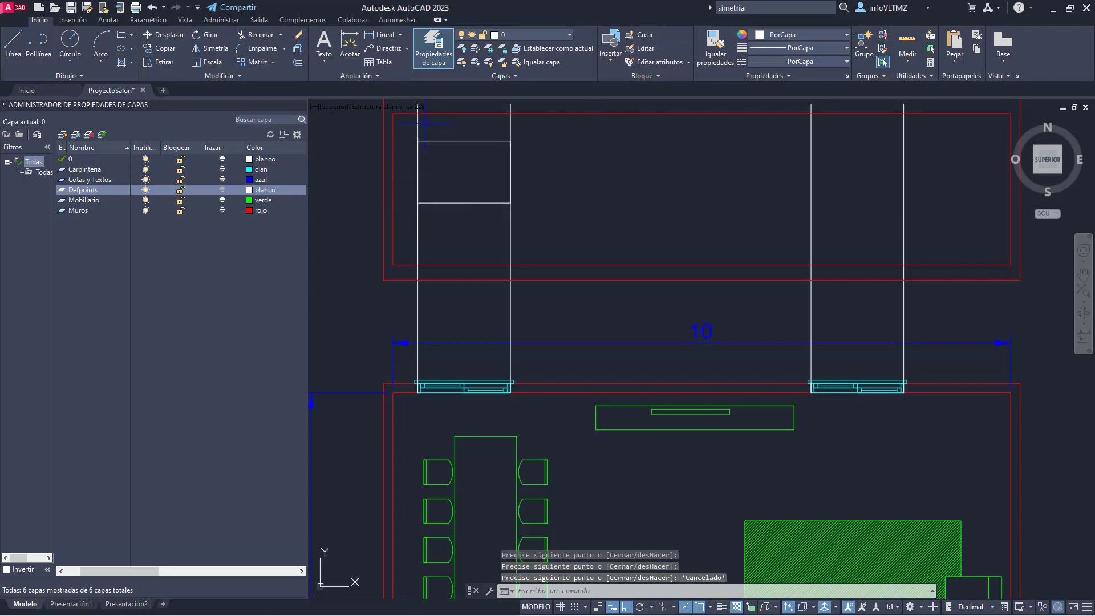
Step: Erase the left window's two projection lines and the auxiliary line between the floor and the sill
{"action": "left_click", "coordinate": [418, 119]}
{"action": "key", "text": "Delete"}
{"action": "left_click", "coordinate": [511, 127]}
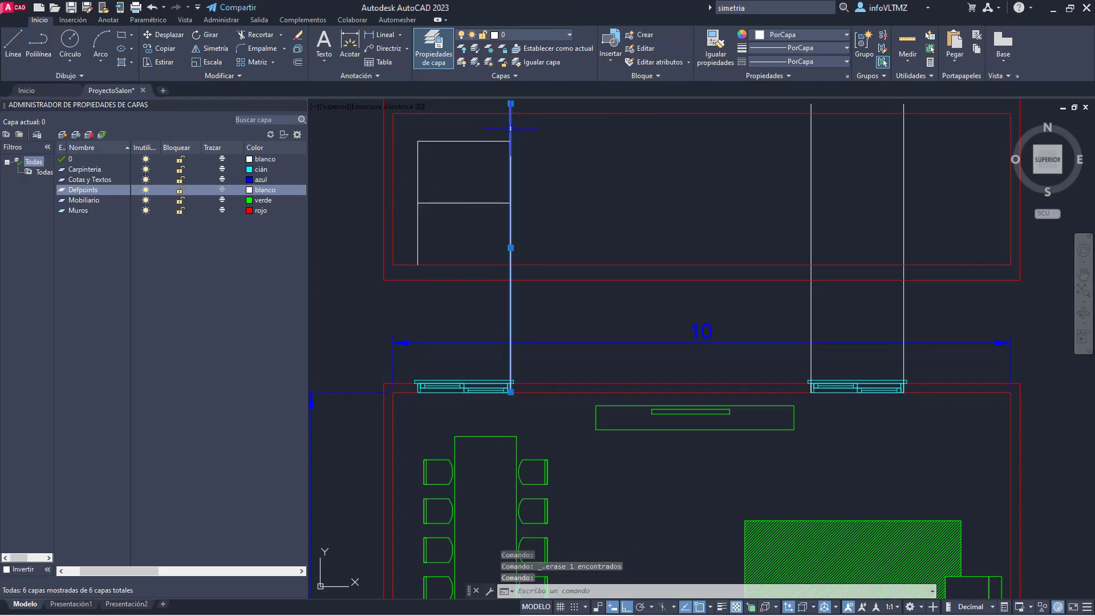
{"action": "key", "text": "Delete"}
{"action": "left_click", "coordinate": [472, 248]}
{"action": "left_click", "coordinate": [404, 226]}
{"action": "key", "text": "Delete"}
{"action": "left_click", "coordinate": [441, 202]}
{"action": "scroll", "coordinate": [437, 162], "scroll_direction": "up", "scroll_amount": 2}
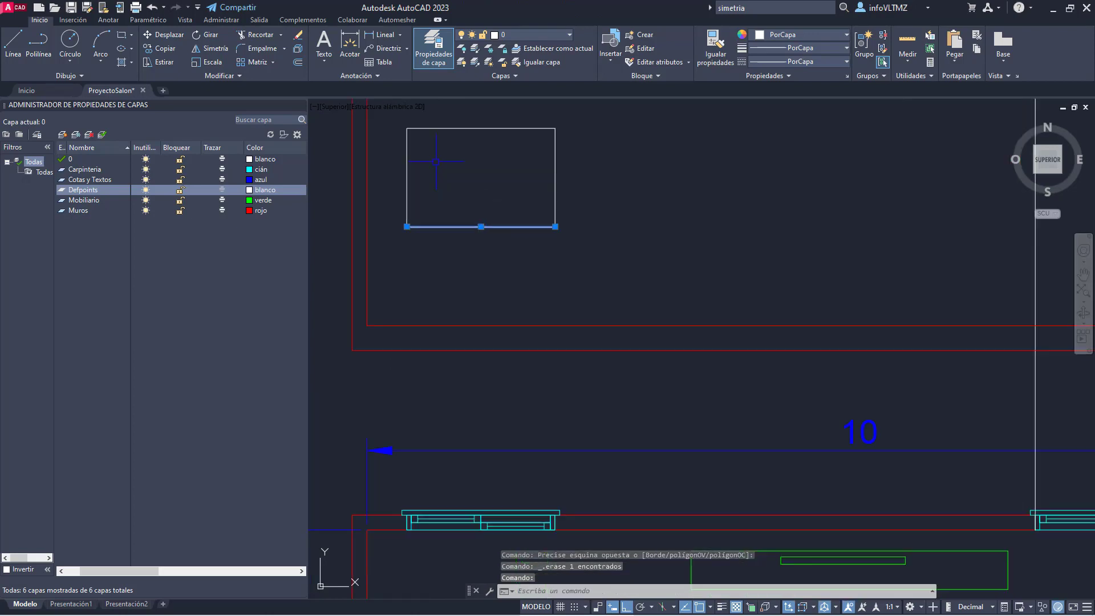
{"action": "key", "text": "Escape"}
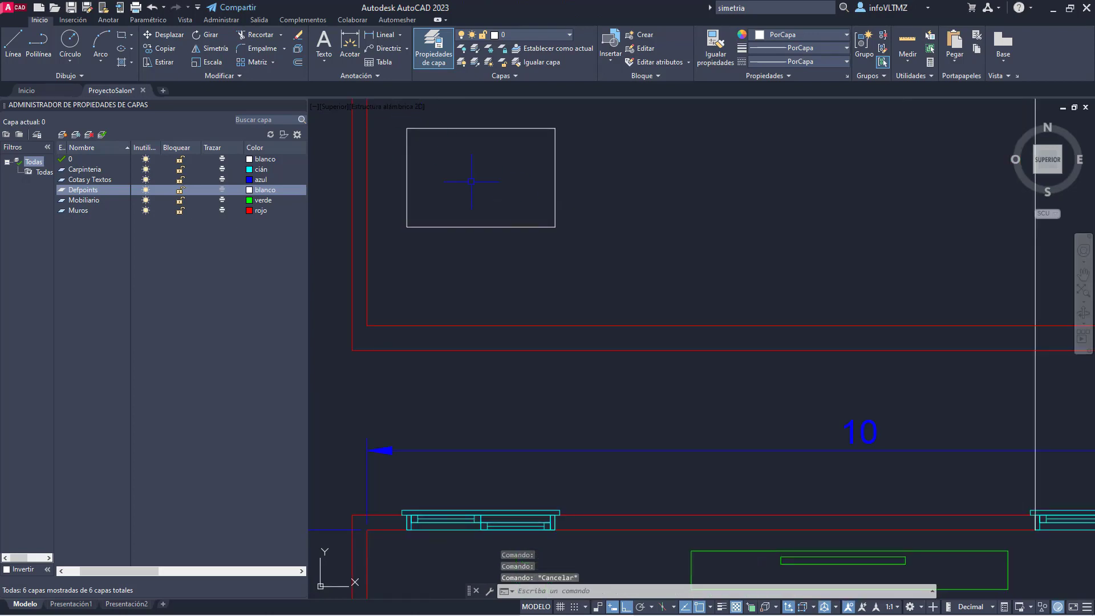
Step: Join the four lines of the left window outline into a single polyline
{"action": "left_click", "coordinate": [401, 121]}
{"action": "left_click", "coordinate": [564, 232]}
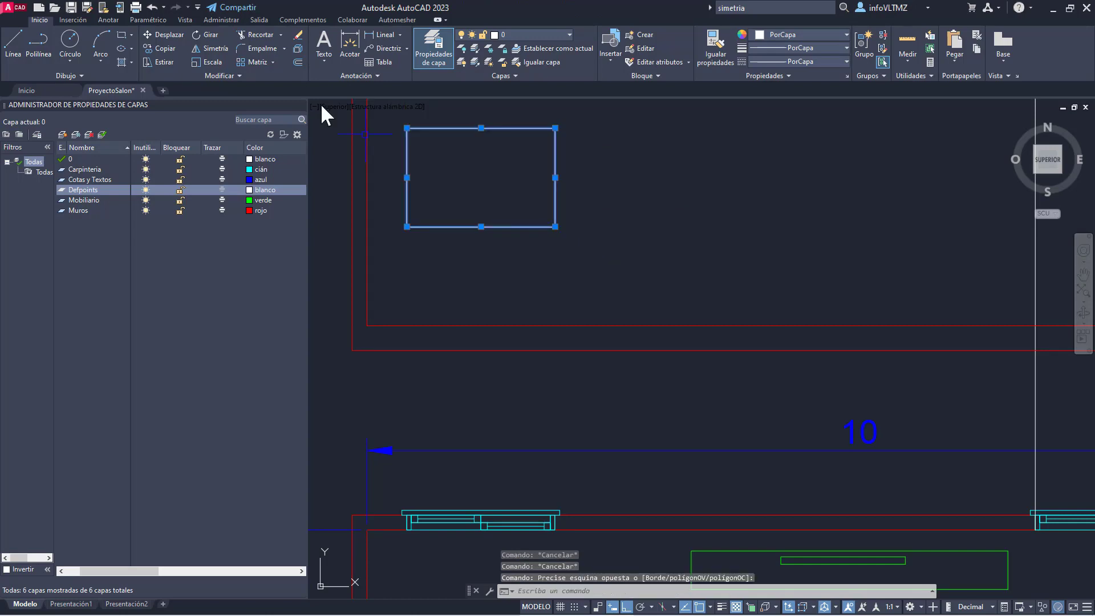
{"action": "left_click", "coordinate": [239, 76]}
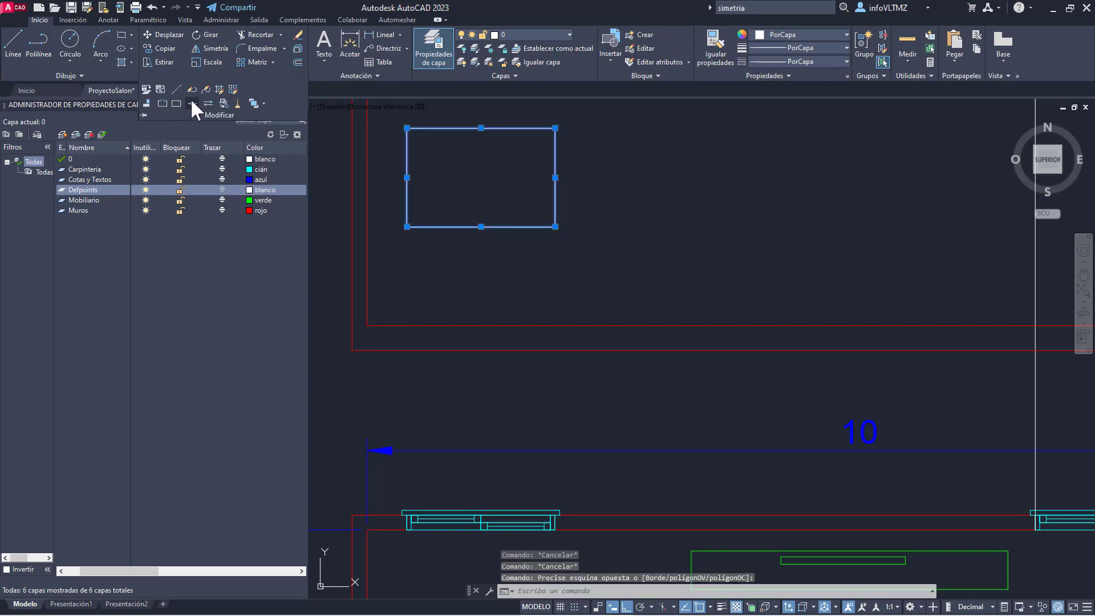
{"action": "left_click", "coordinate": [193, 103]}
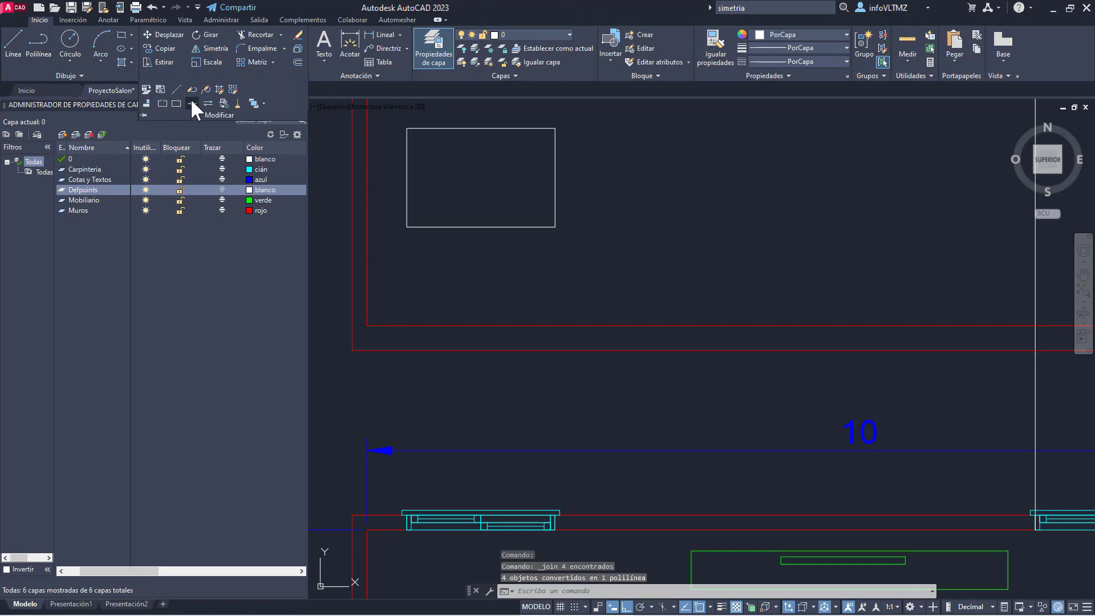
Step: Offset the left window outline 0.05 units inward to form its frame
{"action": "left_click", "coordinate": [420, 128]}
{"action": "scroll", "coordinate": [606, 206], "scroll_direction": "down", "scroll_amount": 2}
{"action": "middle_click_drag", "start_coordinate": [589, 232], "coordinate": [548, 226]}
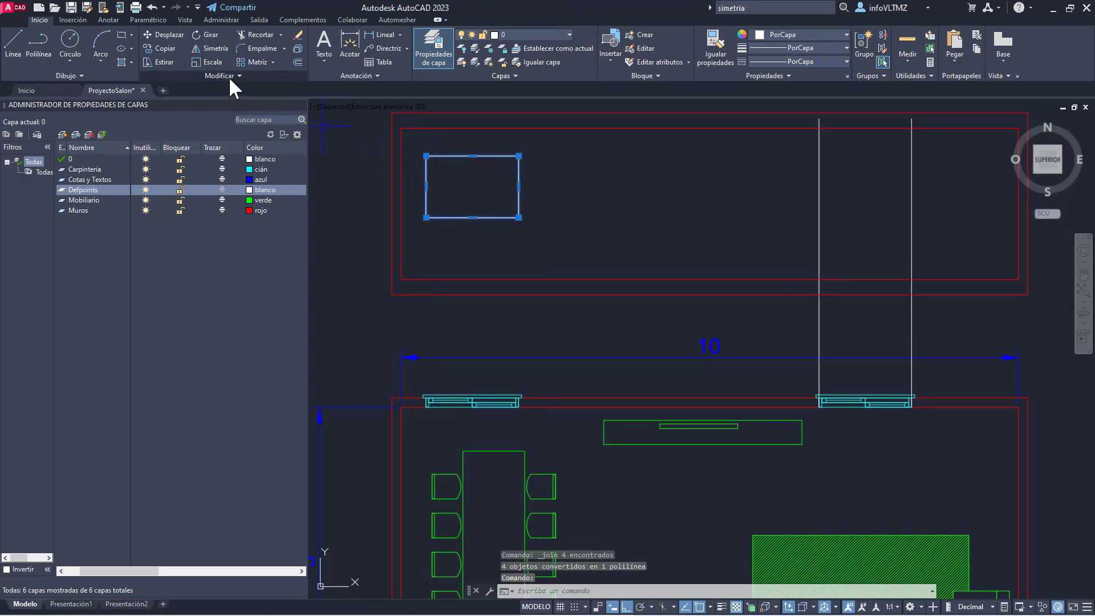
{"action": "left_click", "coordinate": [299, 61]}
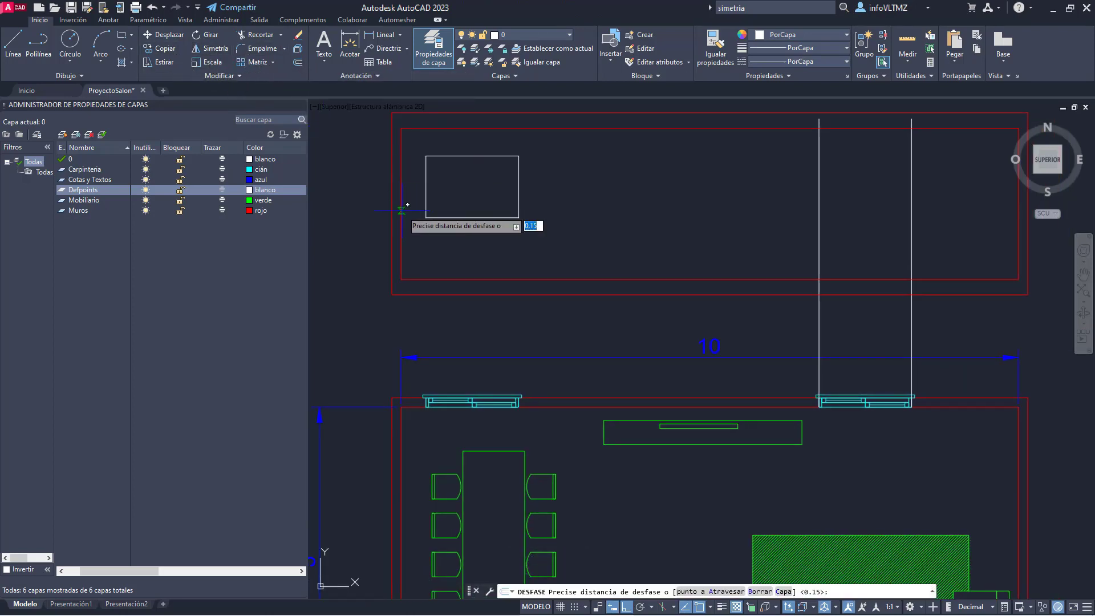
{"action": "scroll", "coordinate": [403, 209], "scroll_direction": "up", "scroll_amount": 2}
{"action": "scroll", "coordinate": [457, 297], "scroll_direction": "down", "scroll_amount": 2}
{"action": "scroll", "coordinate": [442, 449], "scroll_direction": "up", "scroll_amount": 4}
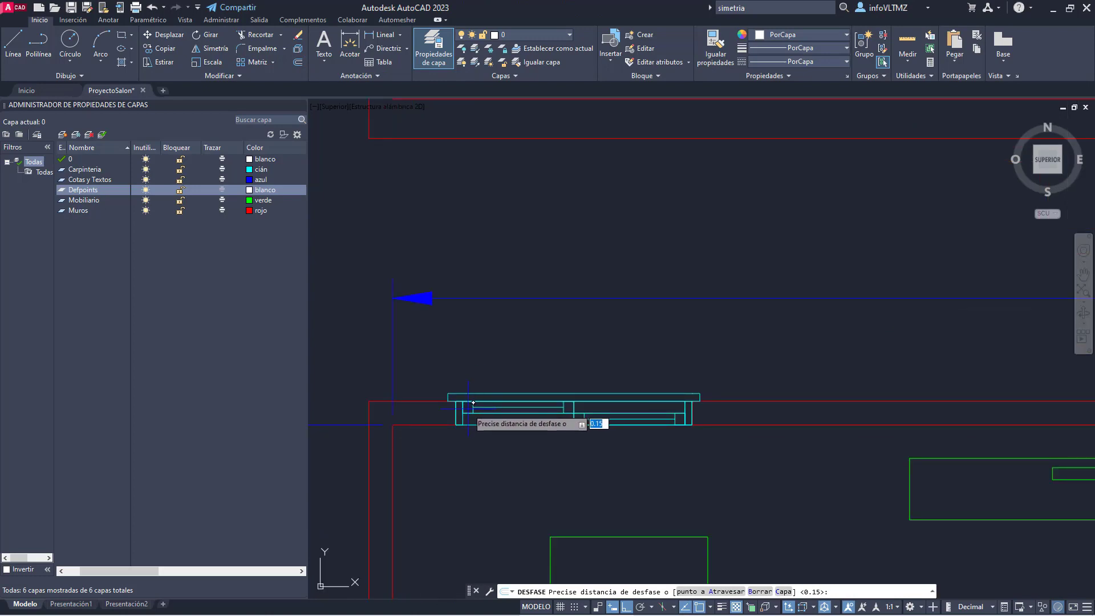
{"action": "scroll", "coordinate": [473, 403], "scroll_direction": "down", "scroll_amount": 3}
{"action": "scroll", "coordinate": [401, 260], "scroll_direction": "up", "scroll_amount": 2}
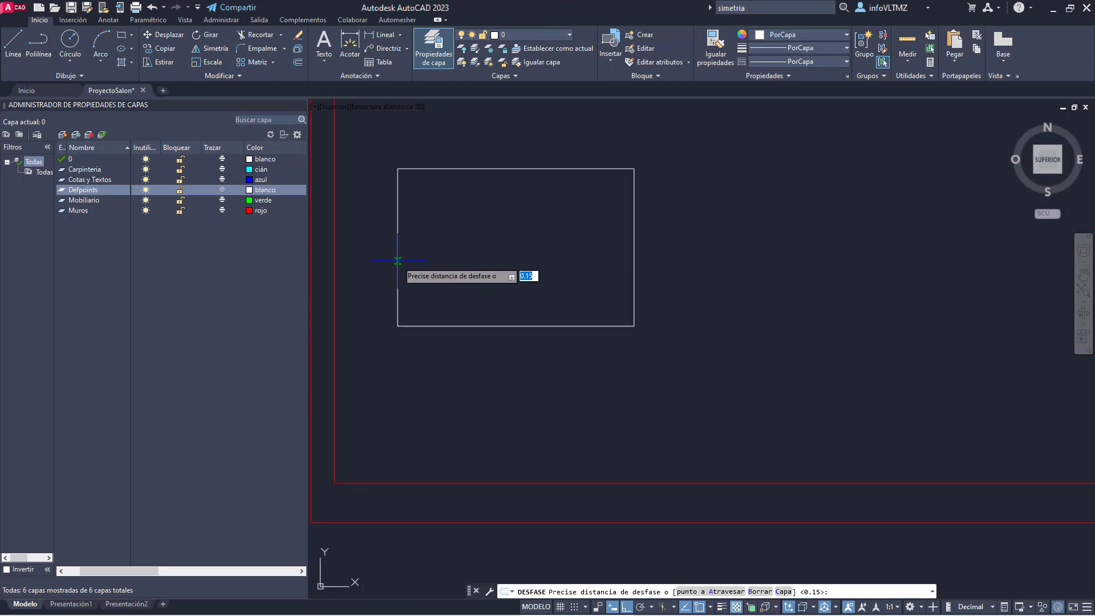
{"action": "left_click", "coordinate": [398, 261]}
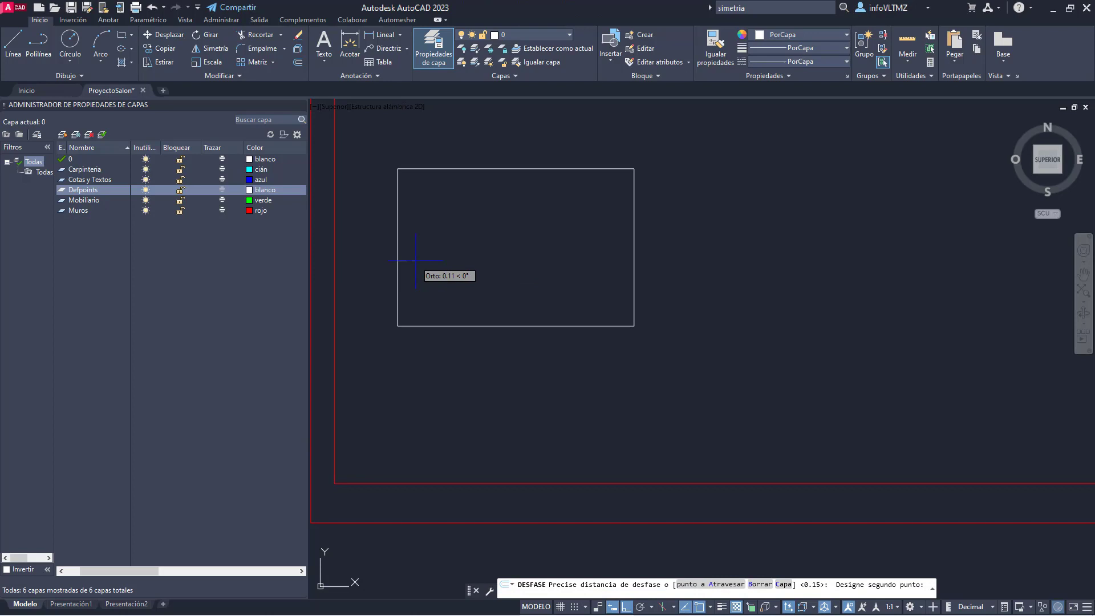
{"action": "type", "text": "0.05"}
{"action": "key", "text": "Return"}
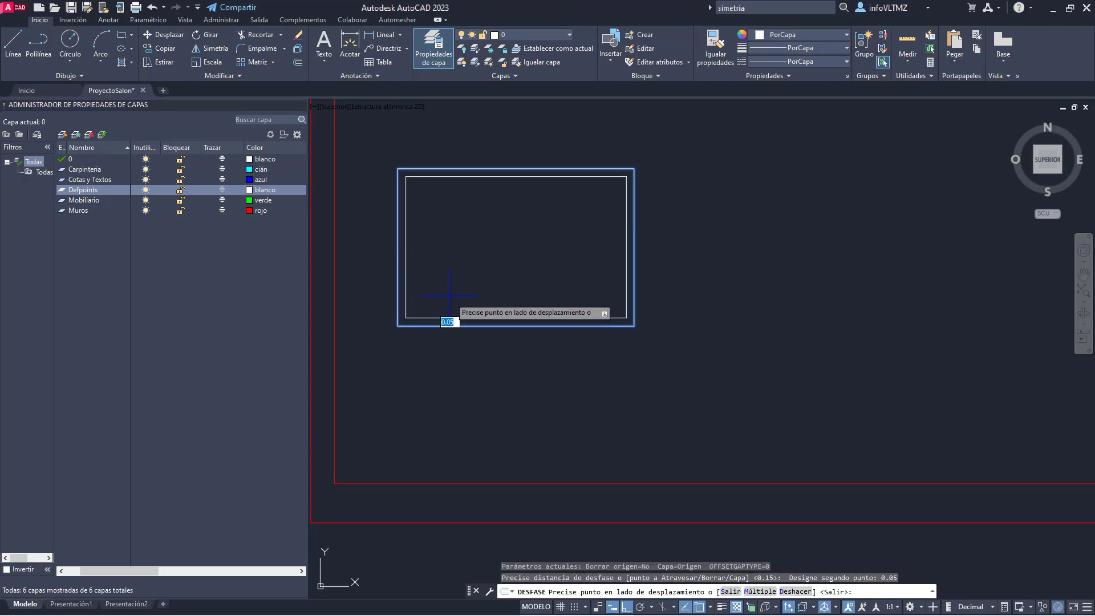
{"action": "left_click", "coordinate": [451, 297]}
{"action": "scroll", "coordinate": [485, 283], "scroll_direction": "down", "scroll_amount": 3}
{"action": "middle_click_drag", "start_coordinate": [484, 283], "coordinate": [483, 279]}
{"action": "key", "text": "Escape"}
Step: Assign both left window frame rectangles to the Carpinteria layer
{"action": "left_click", "coordinate": [400, 190]}
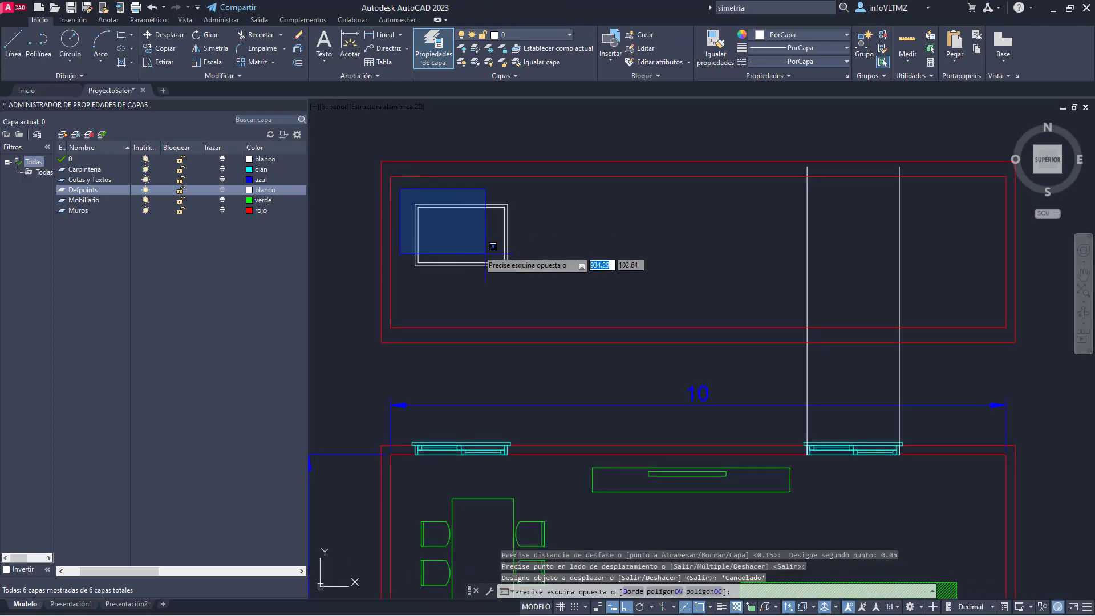
{"action": "left_click", "coordinate": [518, 272]}
{"action": "left_click", "coordinate": [494, 35]}
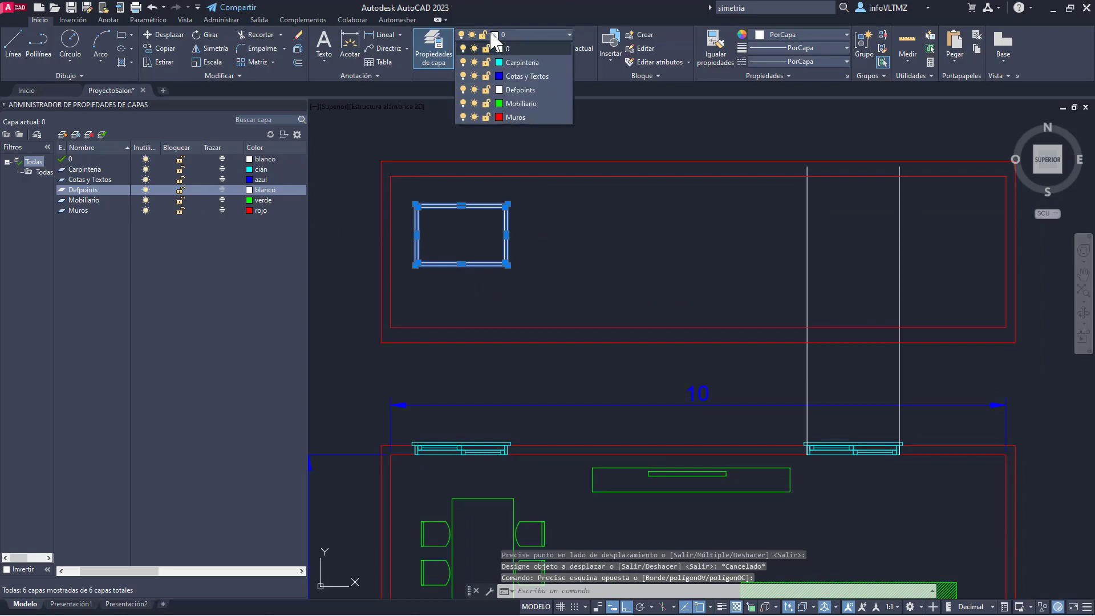
{"action": "left_click", "coordinate": [498, 62]}
{"action": "key", "text": "Escape"}
{"action": "key", "text": "Escape"}
{"action": "middle_click_drag", "start_coordinate": [541, 240], "coordinate": [553, 165]}
{"action": "left_click", "coordinate": [412, 117]}
{"action": "left_click", "coordinate": [539, 210]}
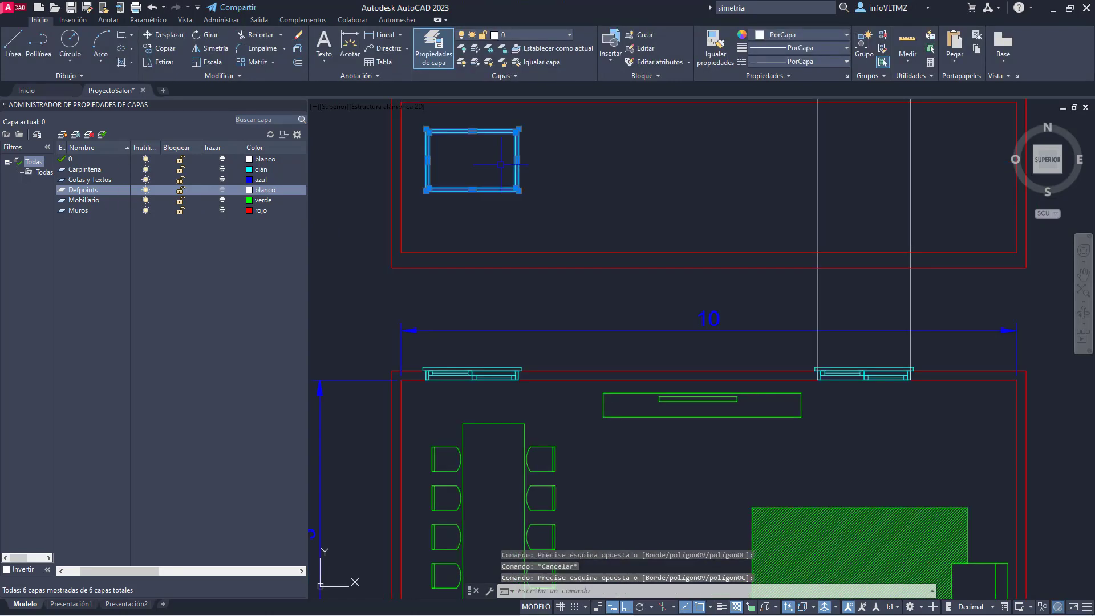
{"action": "left_click", "coordinate": [519, 34]}
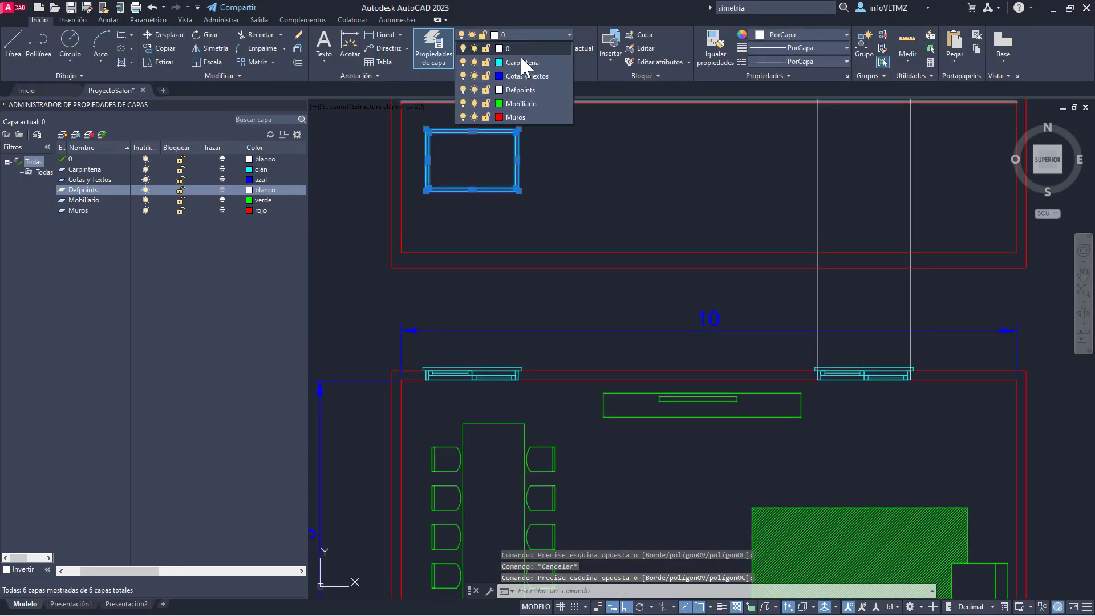
{"action": "key", "text": "Escape"}
{"action": "scroll", "coordinate": [518, 204], "scroll_direction": "down", "scroll_amount": 2}
{"action": "scroll", "coordinate": [427, 268], "scroll_direction": "up", "scroll_amount": 4}
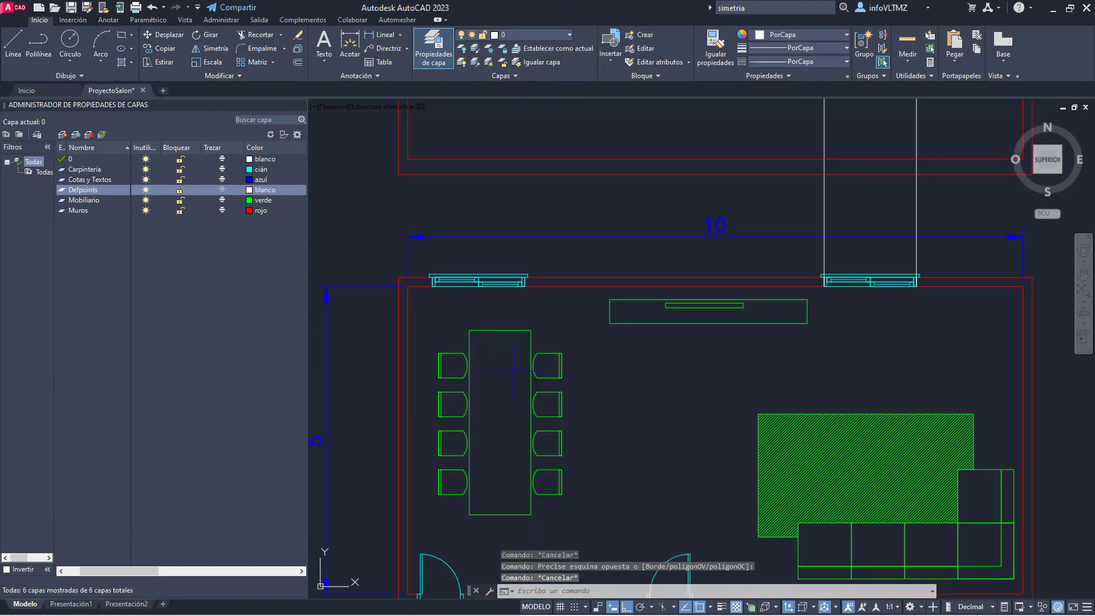
{"action": "middle_click_drag", "start_coordinate": [613, 117], "coordinate": [580, 428]}
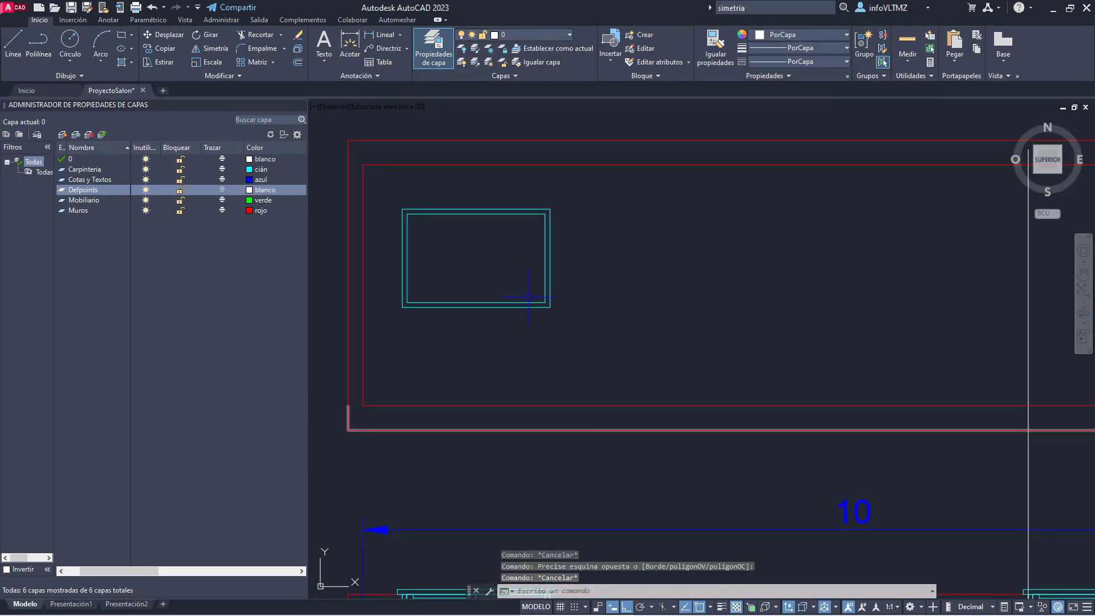
Step: Draw two rectangles splitting the inside of the left elevation window frame into two equal side-by-side sashes
{"action": "scroll", "coordinate": [454, 236], "scroll_direction": "up", "scroll_amount": 2}
{"action": "left_click", "coordinate": [122, 35]}
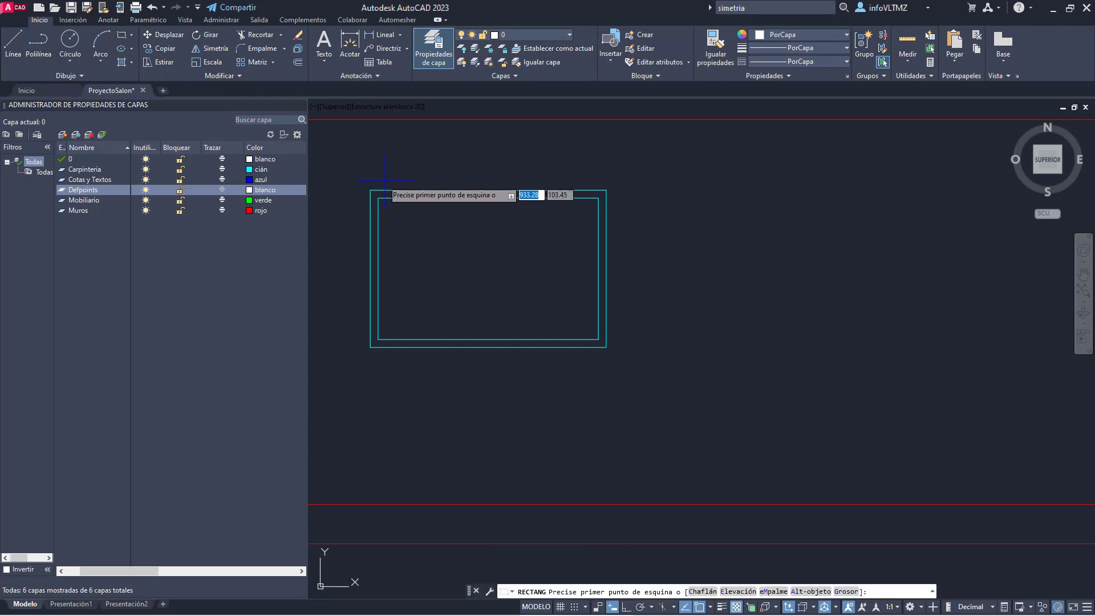
{"action": "left_click", "coordinate": [378, 198]}
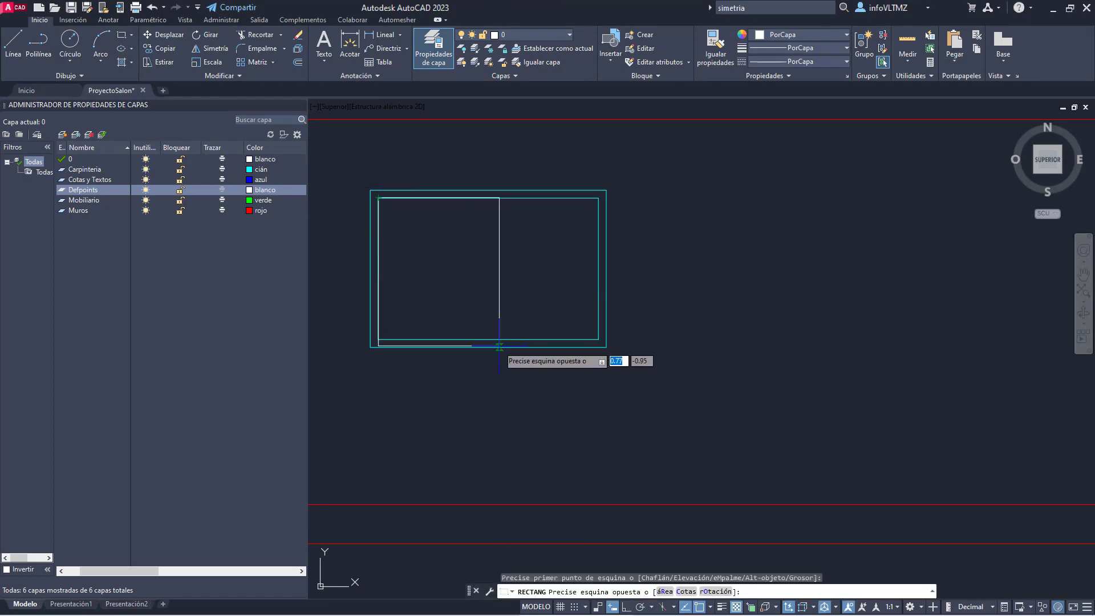
{"action": "left_click", "coordinate": [488, 339]}
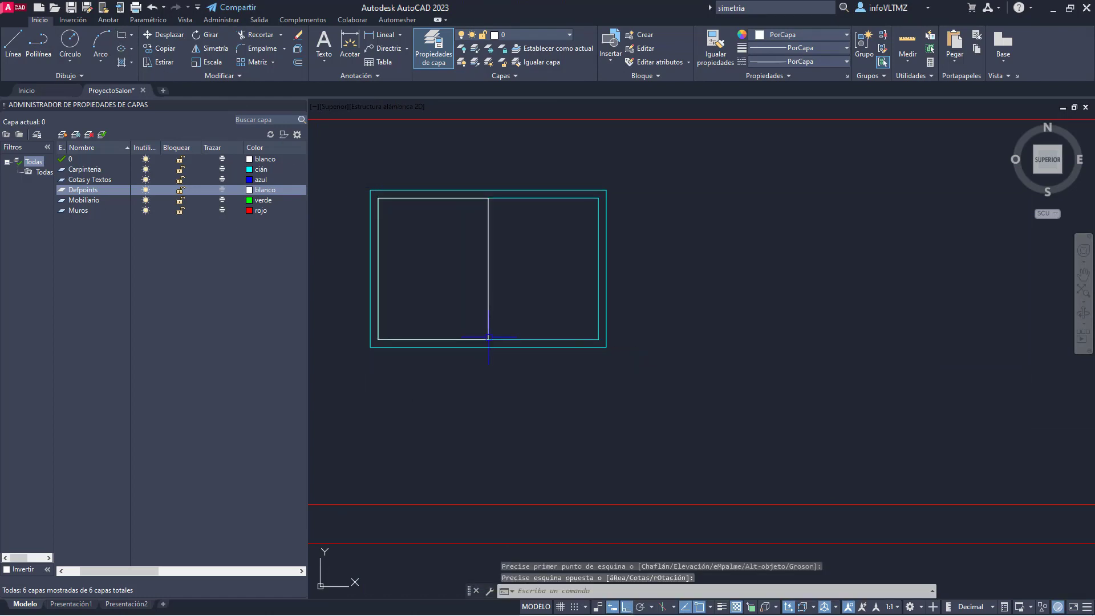
{"action": "key", "text": "Return"}
{"action": "left_click", "coordinate": [487, 340]}
{"action": "key", "text": "Escape"}
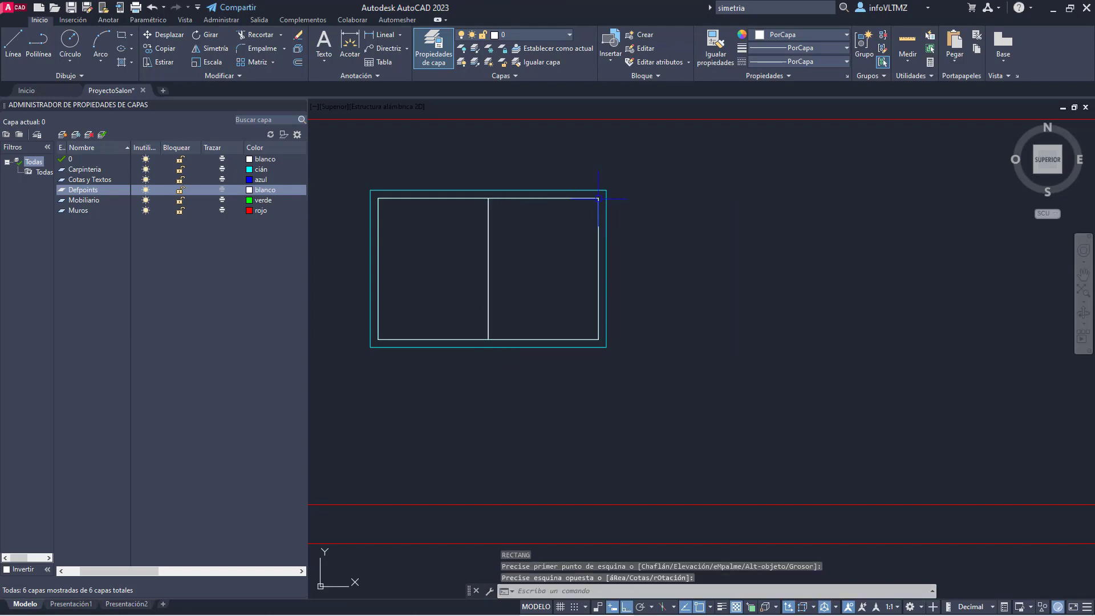
Step: Offset both sash rectangles of the left elevation window 0.05 units inward
{"action": "left_click", "coordinate": [298, 61]}
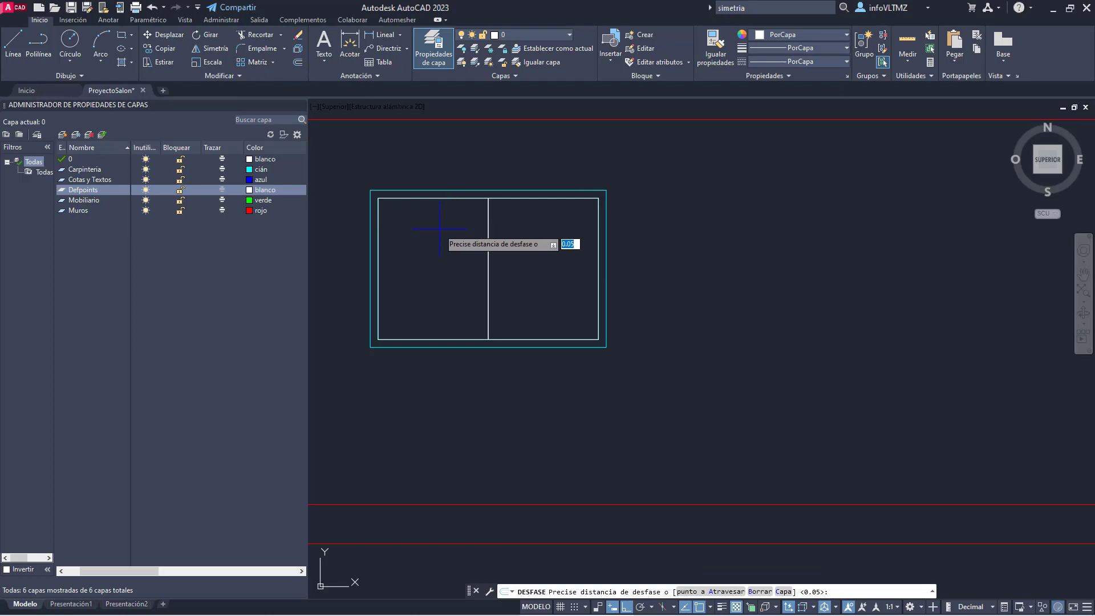
{"action": "key", "text": "Return"}
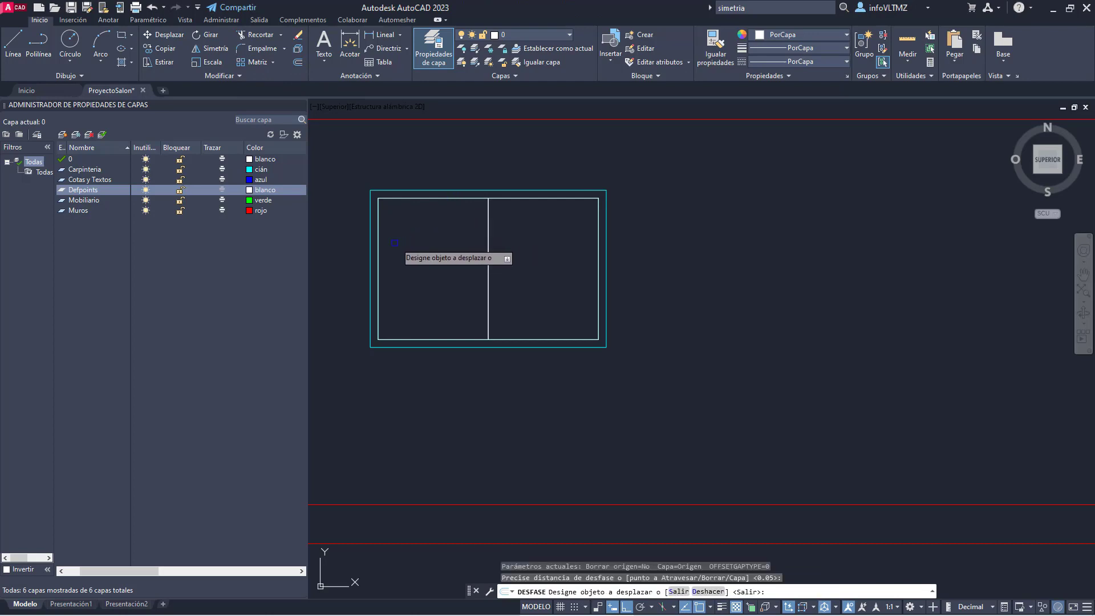
{"action": "left_click", "coordinate": [379, 239]}
{"action": "left_click", "coordinate": [390, 249]}
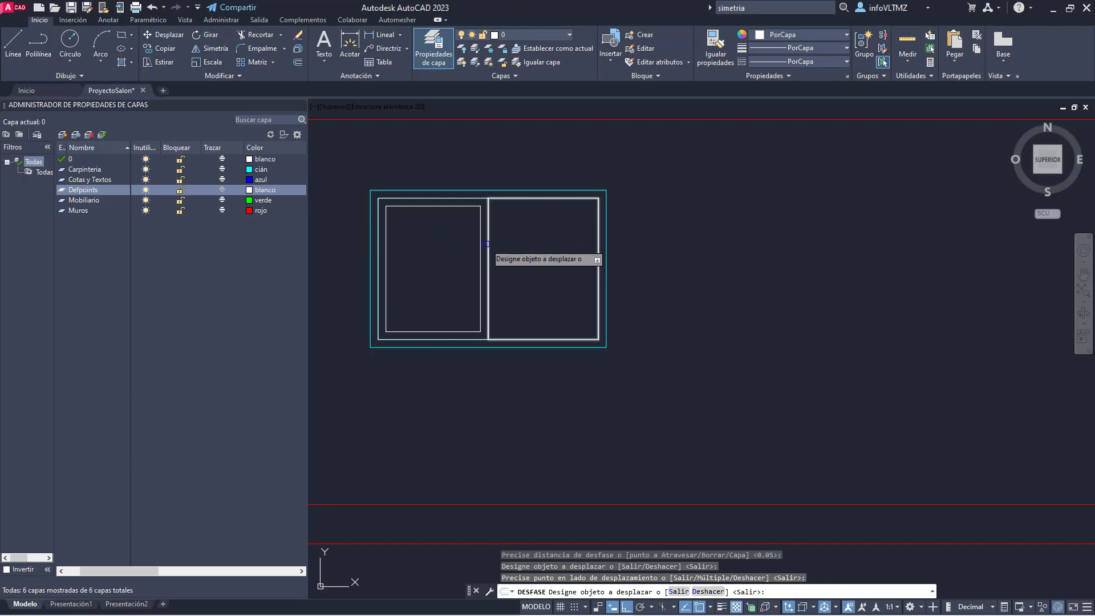
{"action": "left_click", "coordinate": [489, 234]}
{"action": "left_click", "coordinate": [528, 262]}
{"action": "key", "text": "Escape"}
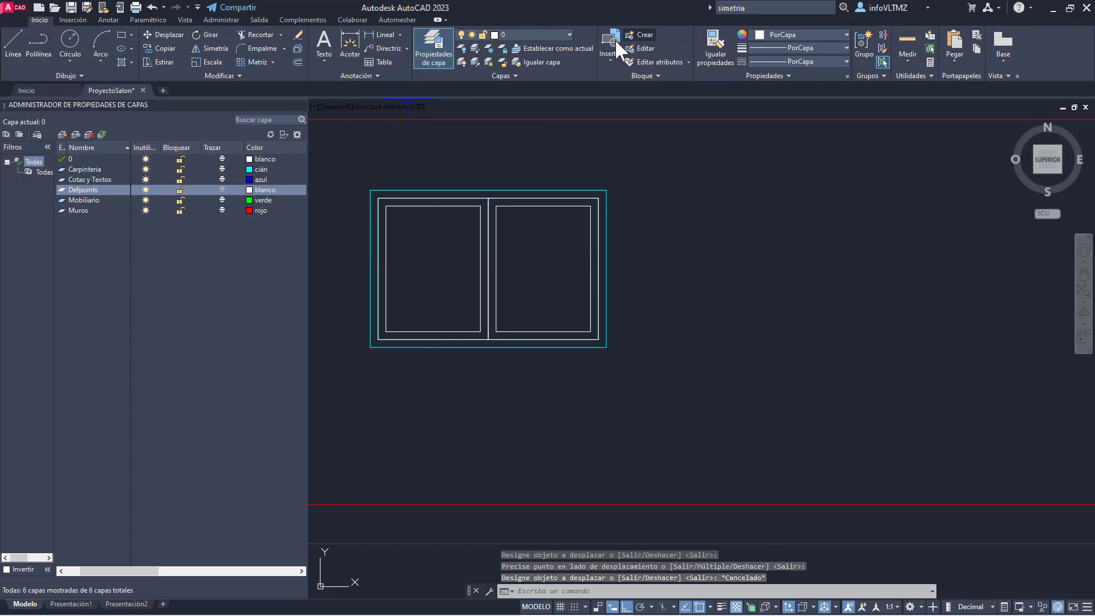
Step: Match the properties of the window's outer frame onto all the sash rectangles so they take the Carpinteria layer
{"action": "left_click", "coordinate": [715, 44]}
{"action": "left_click", "coordinate": [606, 200]}
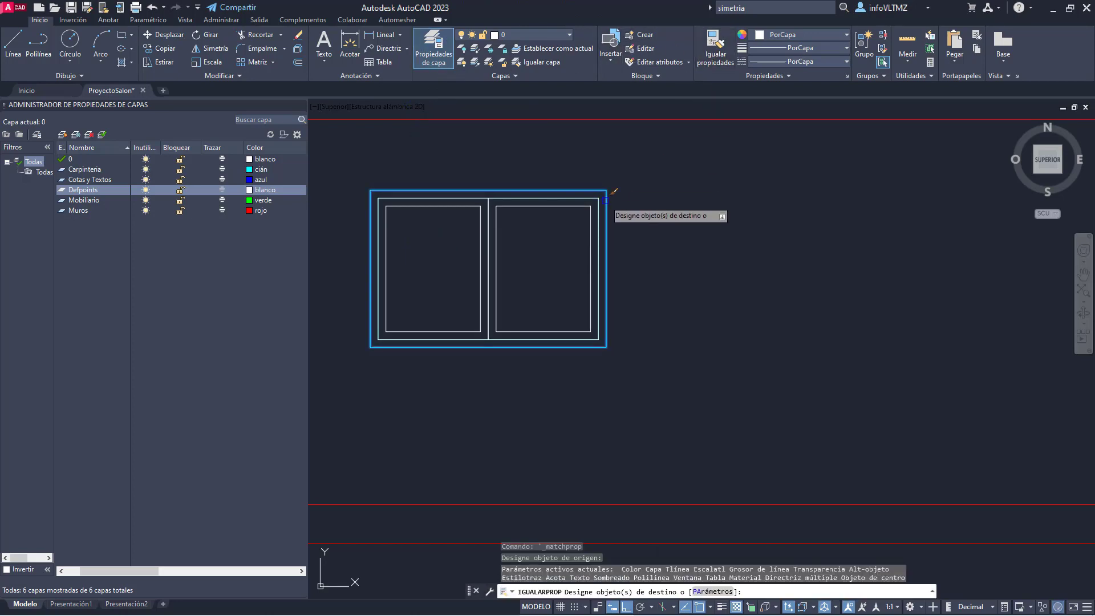
{"action": "left_click", "coordinate": [660, 370]}
{"action": "left_click", "coordinate": [366, 175]}
{"action": "scroll", "coordinate": [405, 201], "scroll_direction": "down", "scroll_amount": 3}
{"action": "key", "text": "Escape"}
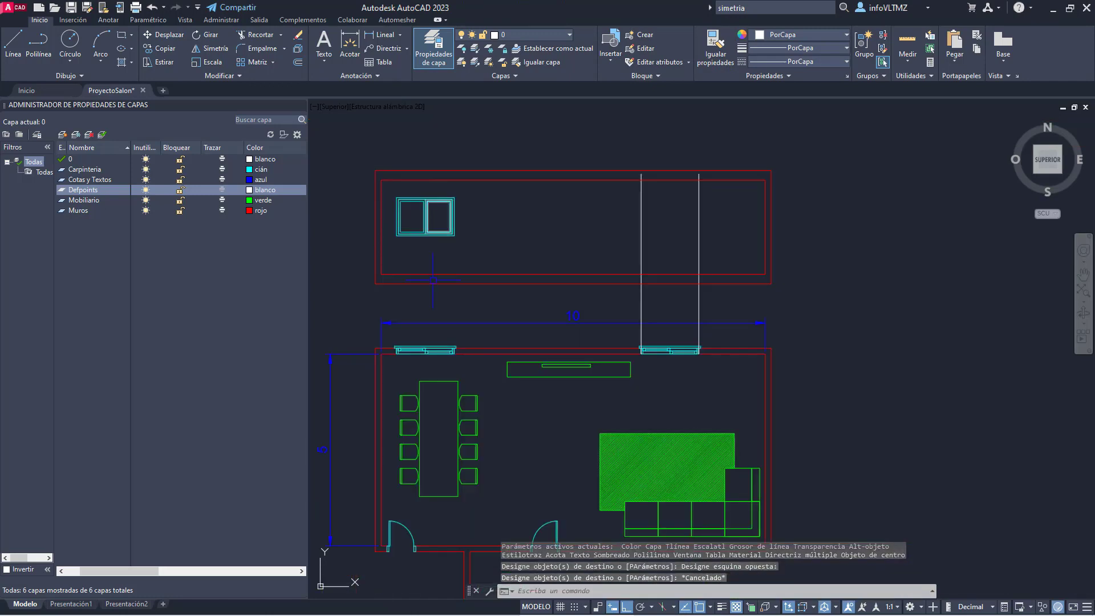
Step: Draw a V-shaped opening polyline in the left sash, from its outer corners to the midpoint of its inner side
{"action": "scroll", "coordinate": [415, 336], "scroll_direction": "up", "scroll_amount": 2}
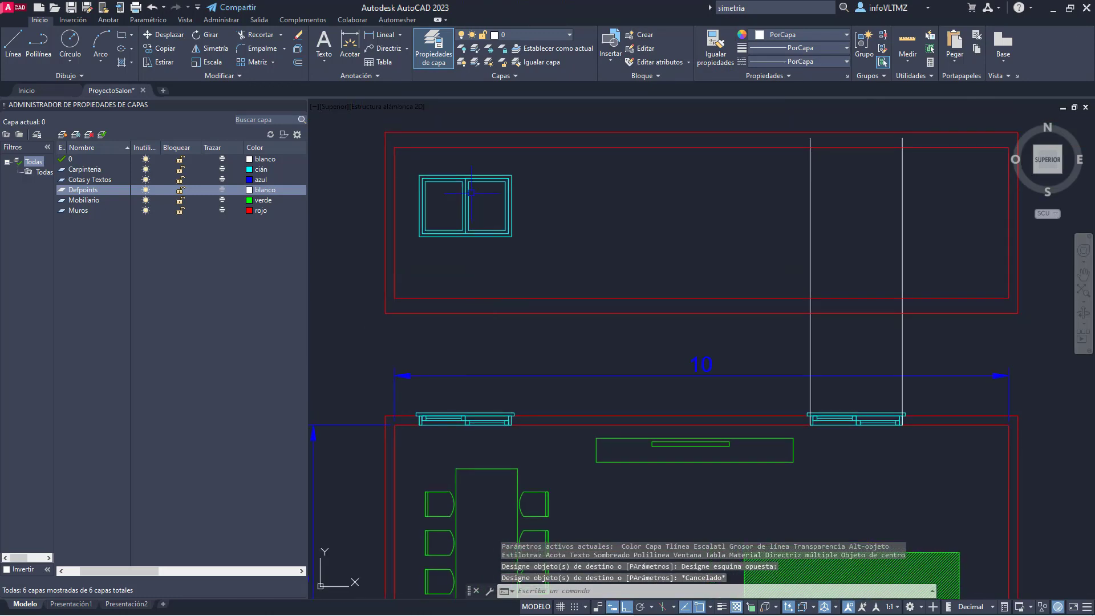
{"action": "scroll", "coordinate": [467, 194], "scroll_direction": "up", "scroll_amount": 2}
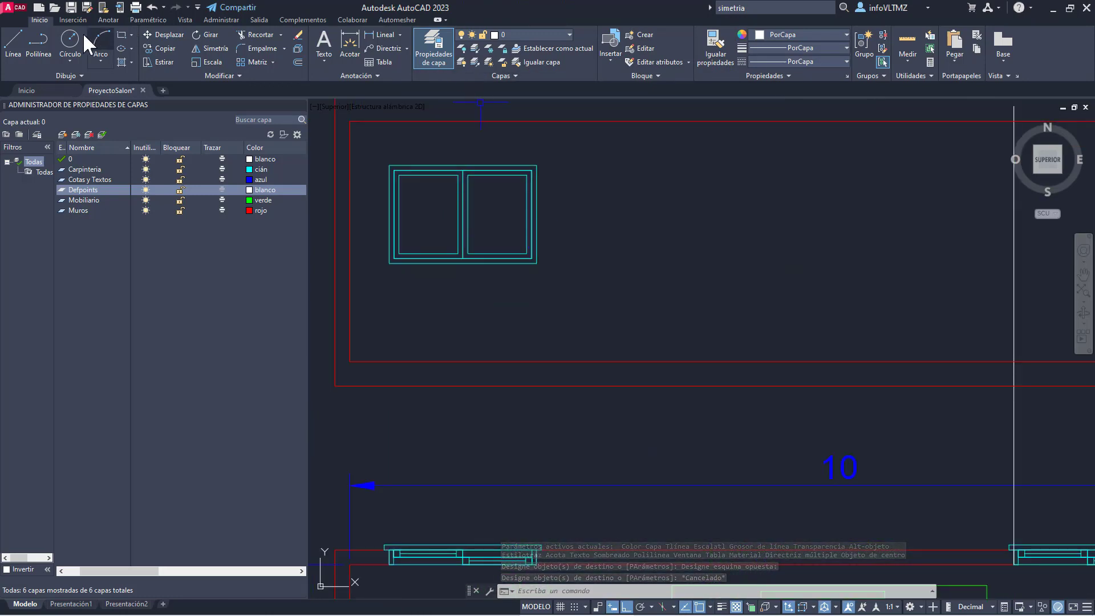
{"action": "left_click", "coordinate": [38, 41]}
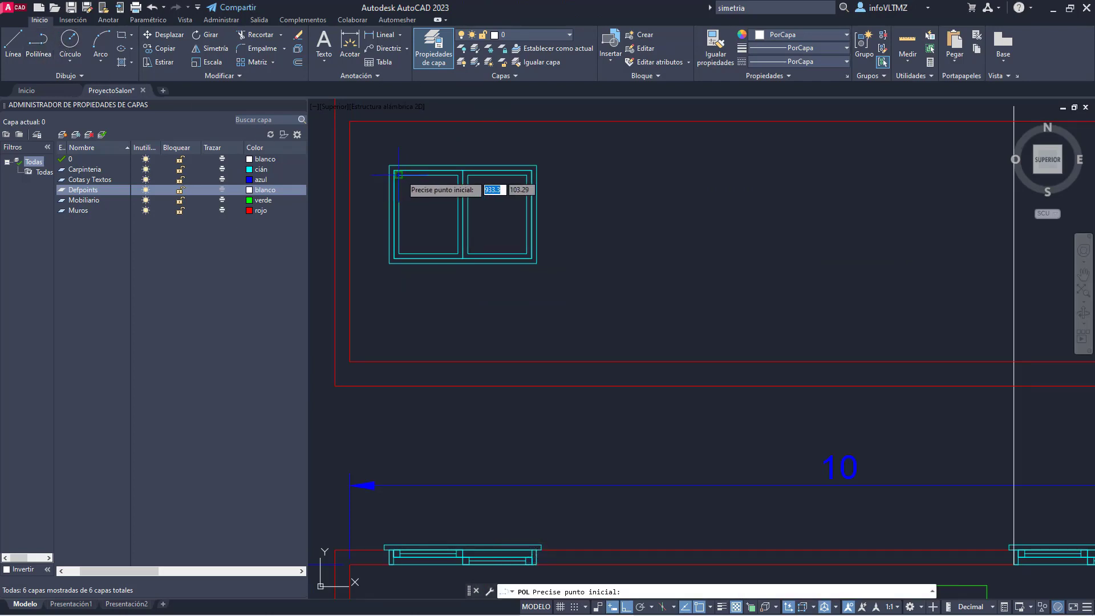
{"action": "left_click", "coordinate": [398, 174]}
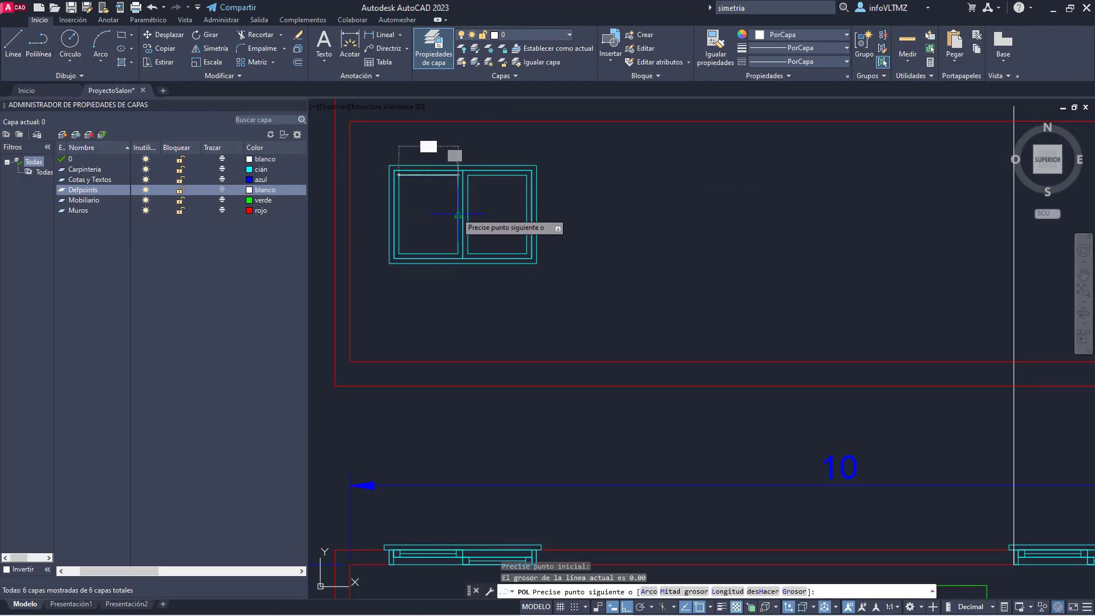
{"action": "left_click", "coordinate": [458, 215]}
{"action": "left_click", "coordinate": [398, 253]}
{"action": "key", "text": "Escape"}
{"action": "scroll", "coordinate": [413, 254], "scroll_direction": "down", "scroll_amount": 1}
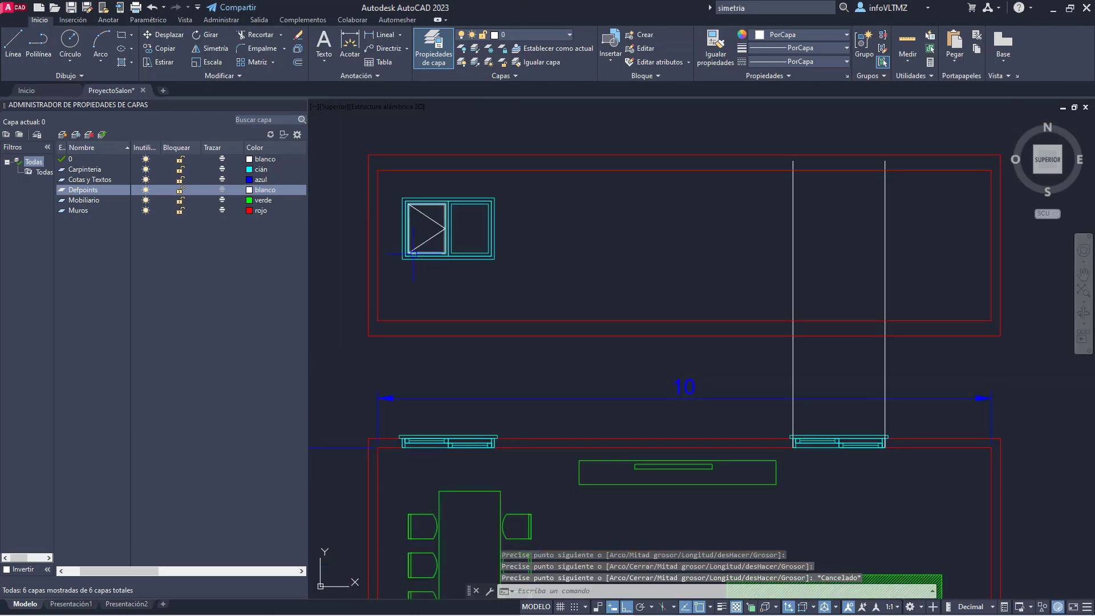
Step: Draw the mirrored V-shaped opening polyline in the right sash, meeting at the midpoint of its inner side
{"action": "key", "text": "Return"}
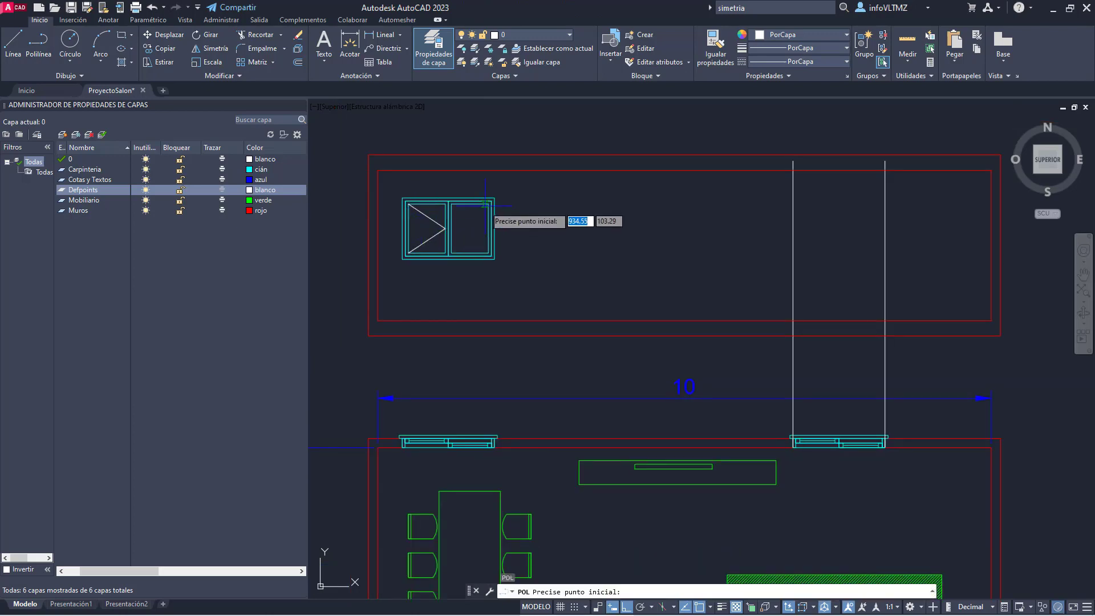
{"action": "scroll", "coordinate": [488, 205], "scroll_direction": "up", "scroll_amount": 3}
{"action": "left_click", "coordinate": [515, 160]}
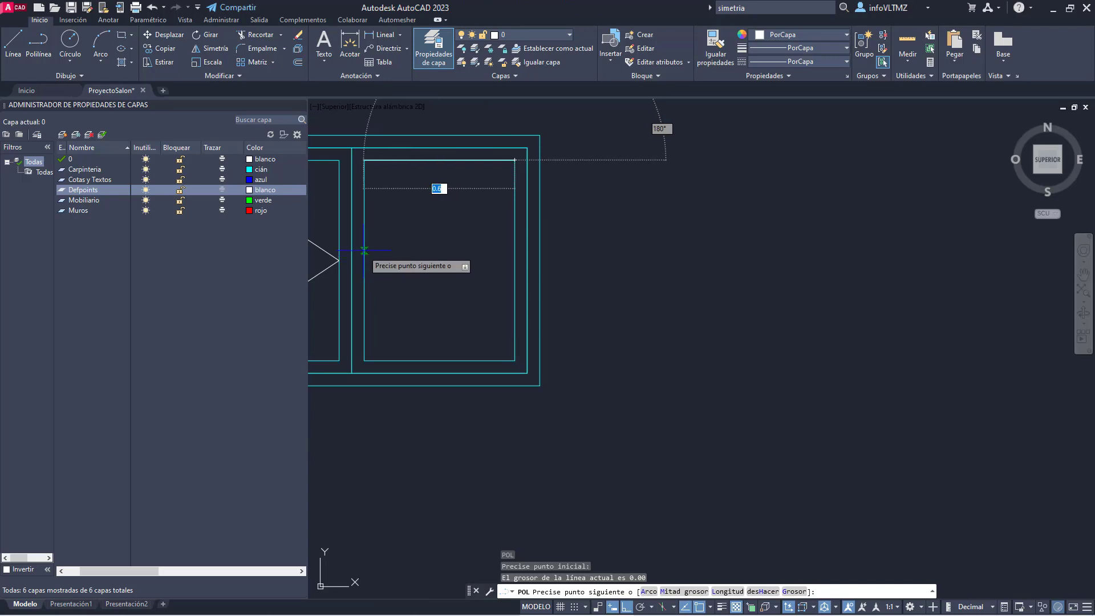
{"action": "left_click", "coordinate": [364, 261]}
{"action": "left_click", "coordinate": [515, 361]}
{"action": "key", "text": "Escape"}
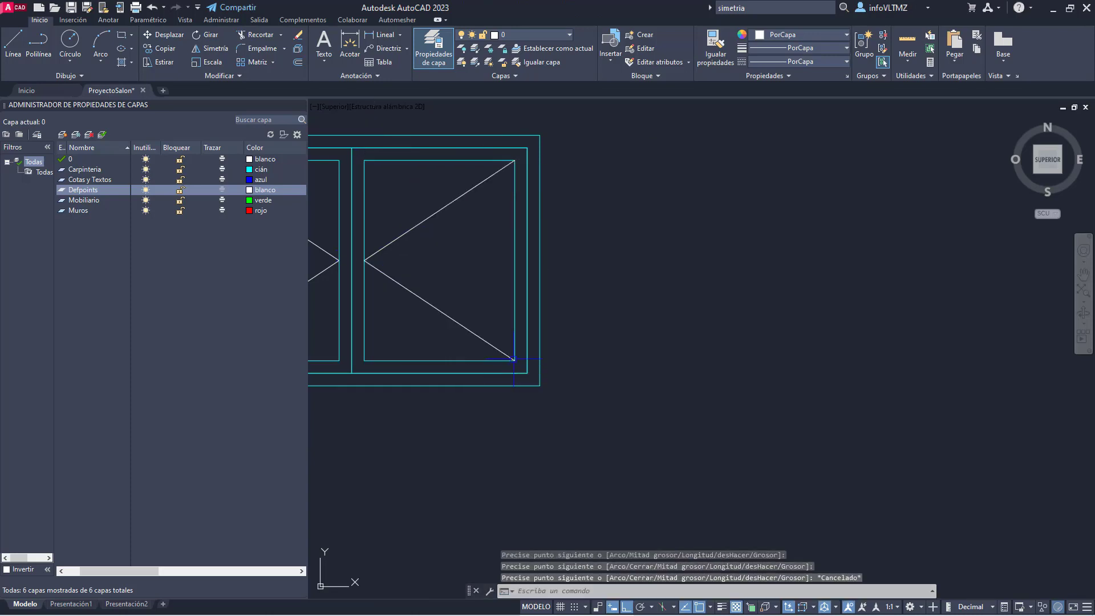
Step: Convert the complete left elevation window with its opening lines into a block named "ventana alzada"
{"action": "scroll", "coordinate": [515, 360], "scroll_direction": "down", "scroll_amount": 4}
{"action": "middle_click_drag", "start_coordinate": [539, 311], "coordinate": [565, 275]}
{"action": "left_click", "coordinate": [418, 201]}
{"action": "left_click", "coordinate": [617, 355]}
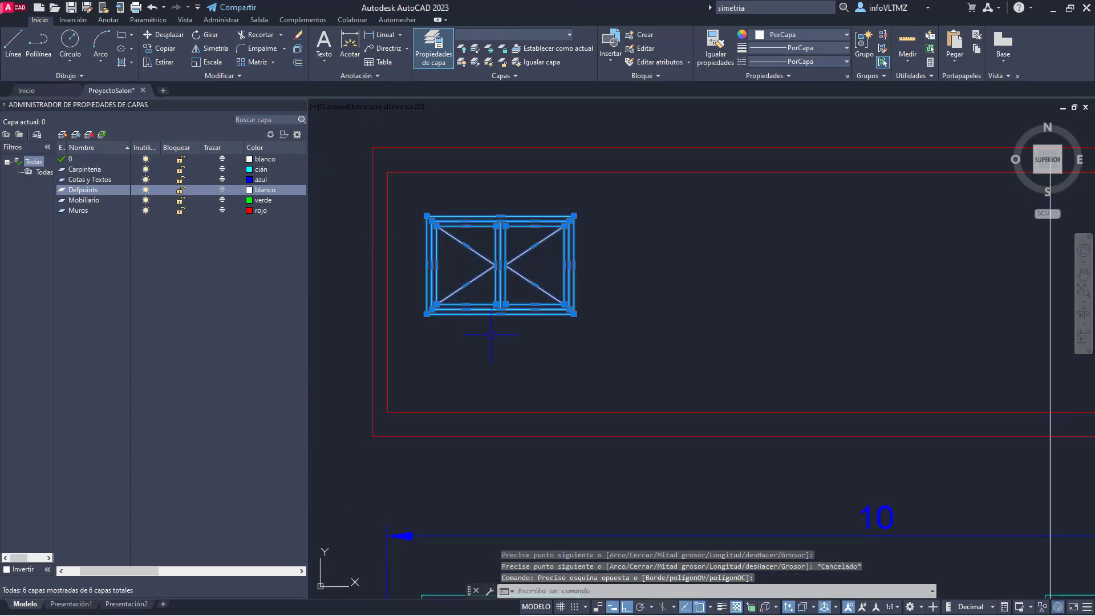
{"action": "left_click", "coordinate": [643, 35]}
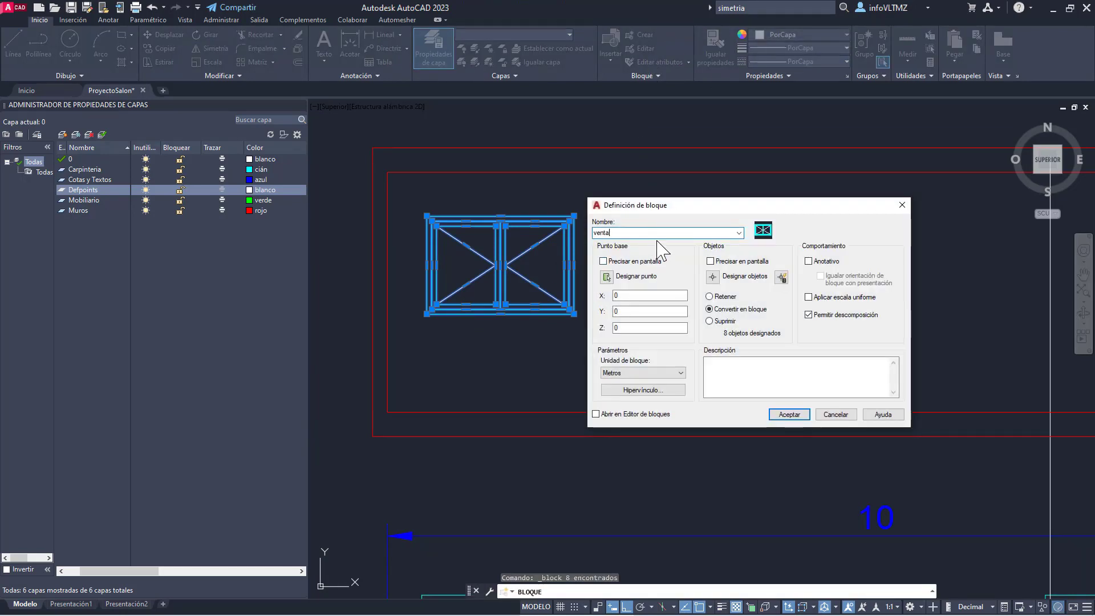
{"action": "left_click", "coordinate": [790, 414]}
{"action": "left_click", "coordinate": [637, 210]}
{"action": "left_click", "coordinate": [651, 233]}
{"action": "type", "text": "ala"}
{"action": "key", "text": "BackSpace"}
{"action": "key", "text": "BackSpace"}
{"action": "type", "text": "lzada"}
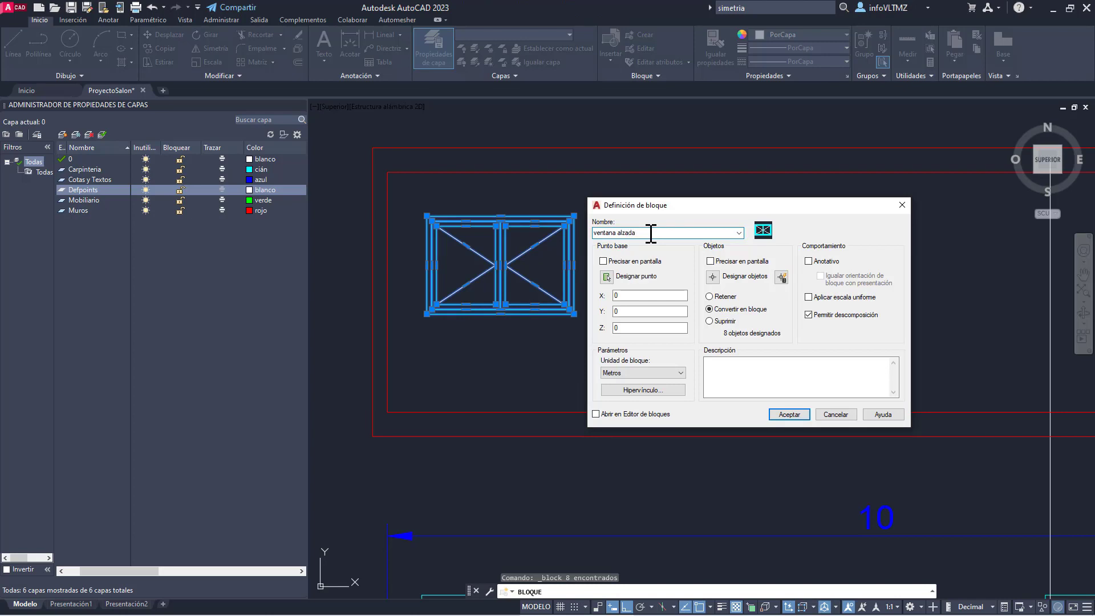
{"action": "left_click", "coordinate": [789, 415]}
Step: Copy the elevation window block across to the area of the right window's projection lines
{"action": "left_click", "coordinate": [513, 287]}
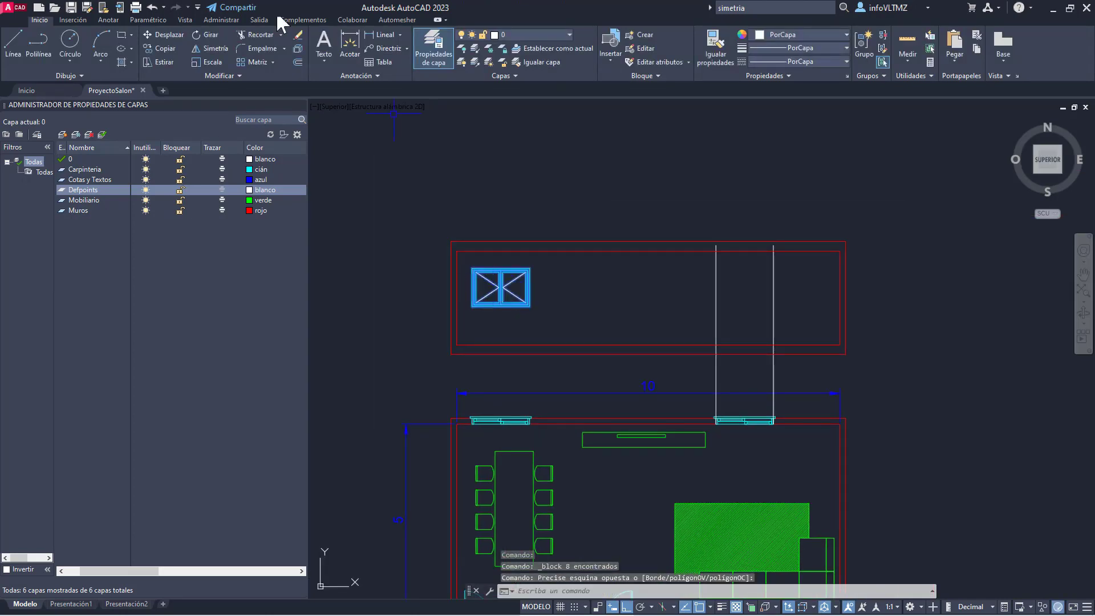
{"action": "left_click", "coordinate": [165, 48]}
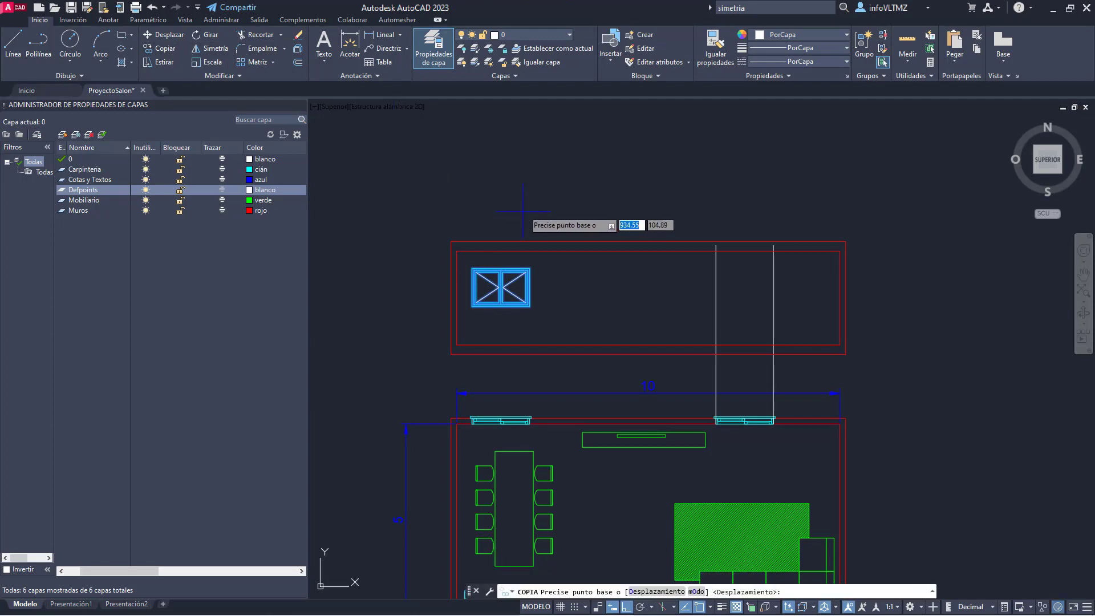
{"action": "left_click", "coordinate": [539, 254]}
{"action": "left_click", "coordinate": [758, 268]}
{"action": "key", "text": "Escape"}
Step: Move the copied window block horizontally by its upper-right corner so it fits between the right window's projection lines
{"action": "scroll", "coordinate": [790, 279], "scroll_direction": "up", "scroll_amount": 6}
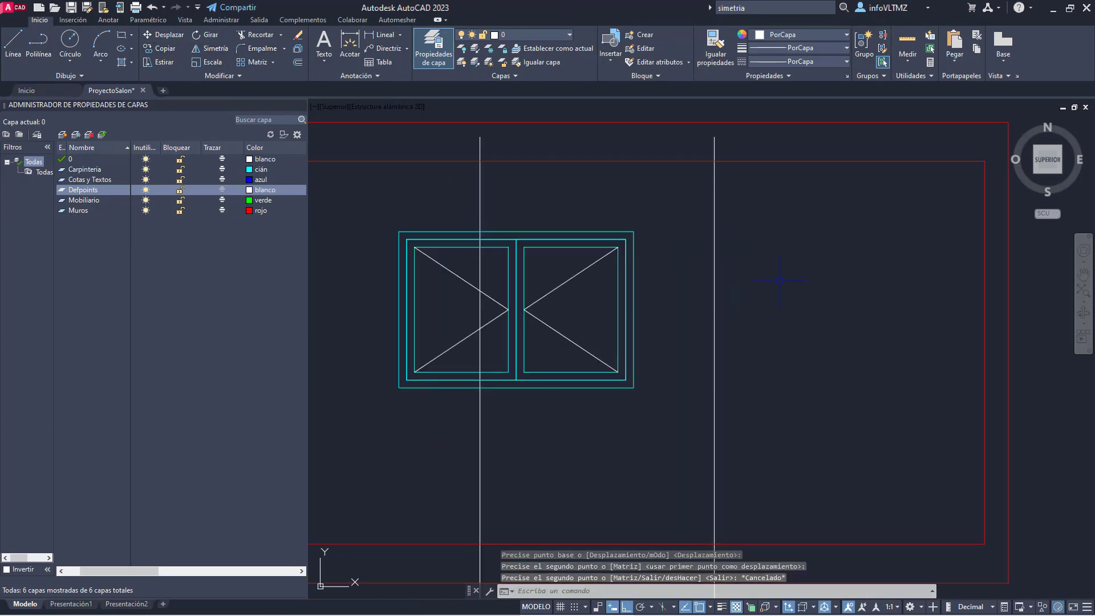
{"action": "left_click", "coordinate": [666, 307]}
{"action": "left_click", "coordinate": [618, 269]}
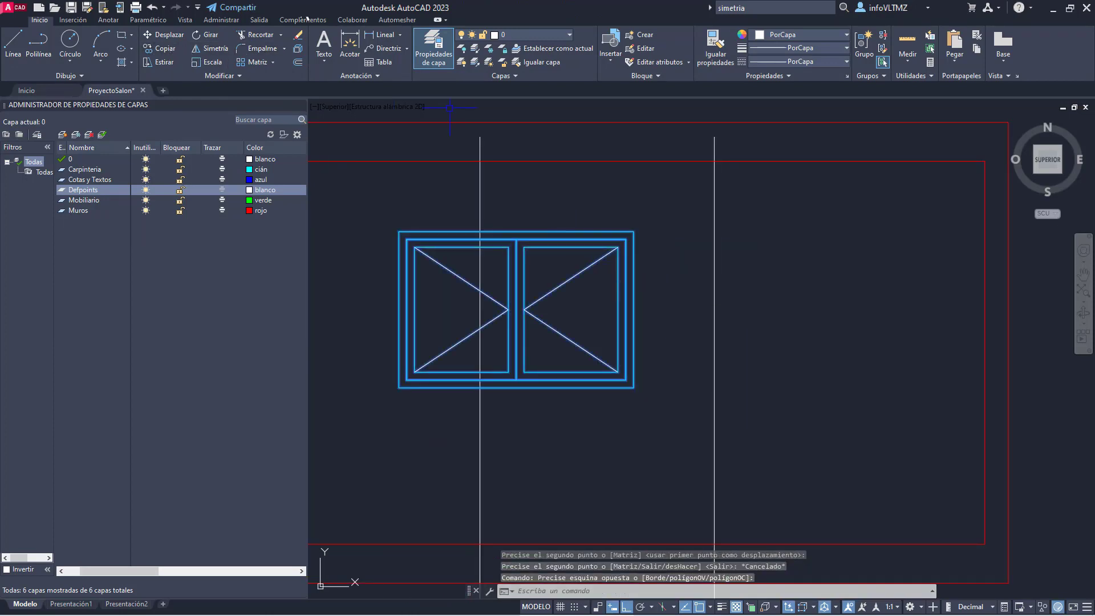
{"action": "left_click", "coordinate": [169, 35]}
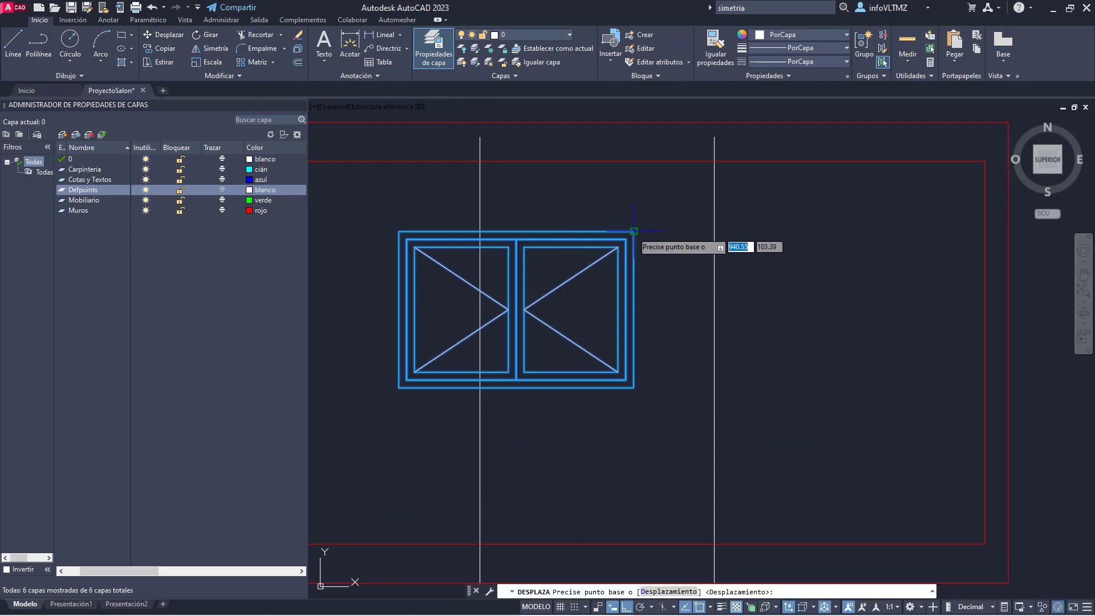
{"action": "left_click", "coordinate": [633, 231]}
{"action": "left_click", "coordinate": [714, 231]}
{"action": "key", "text": "Escape"}
Step: Erase the two vertical projection lines of the right window
{"action": "scroll", "coordinate": [714, 231], "scroll_direction": "down", "scroll_amount": 6}
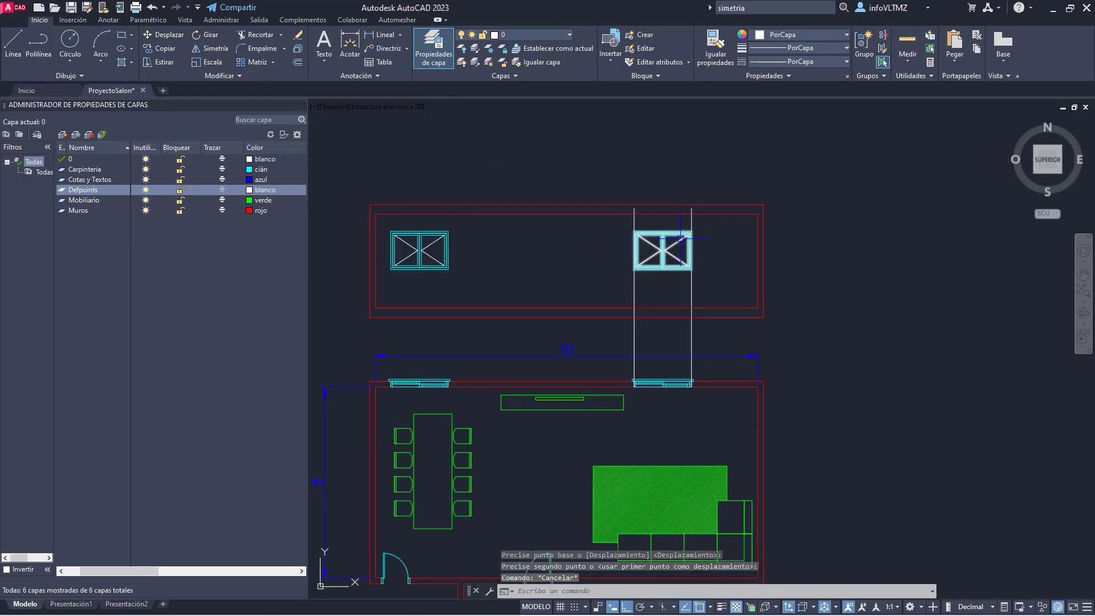
{"action": "left_click", "coordinate": [721, 308]}
{"action": "left_click", "coordinate": [625, 277]}
{"action": "key", "text": "Delete"}
{"action": "scroll", "coordinate": [638, 247], "scroll_direction": "down", "scroll_amount": 3}
{"action": "scroll", "coordinate": [537, 257], "scroll_direction": "up", "scroll_amount": 3}
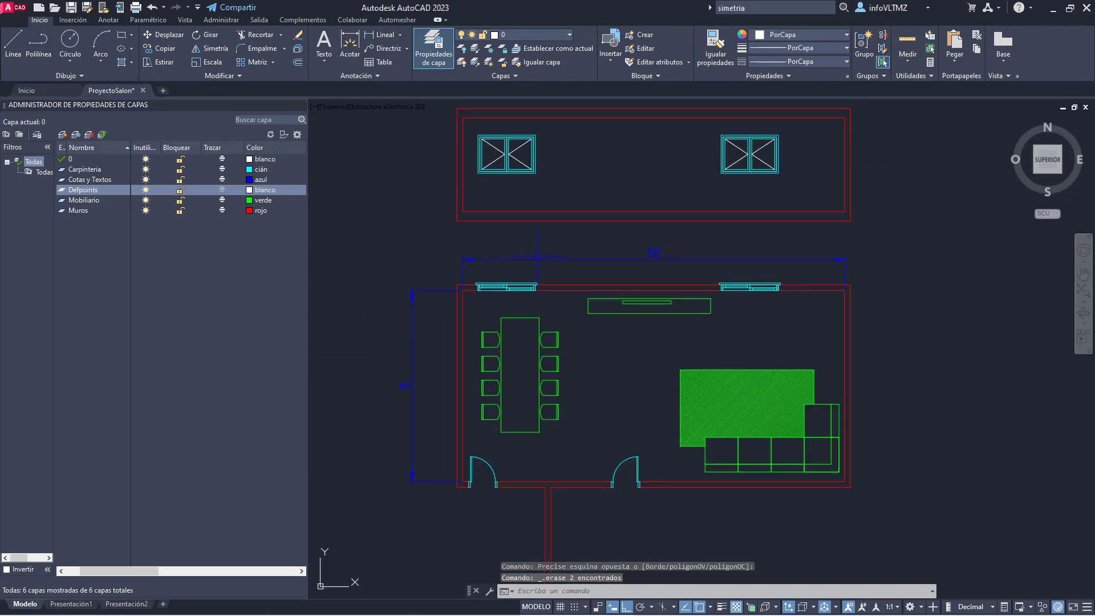
Step: Draw a TV cabinet rectangle about 3.21 units wide just above the elevation's floor line, aligned with the cabinet in plan
{"action": "middle_click_drag", "start_coordinate": [724, 419], "coordinate": [671, 442]}
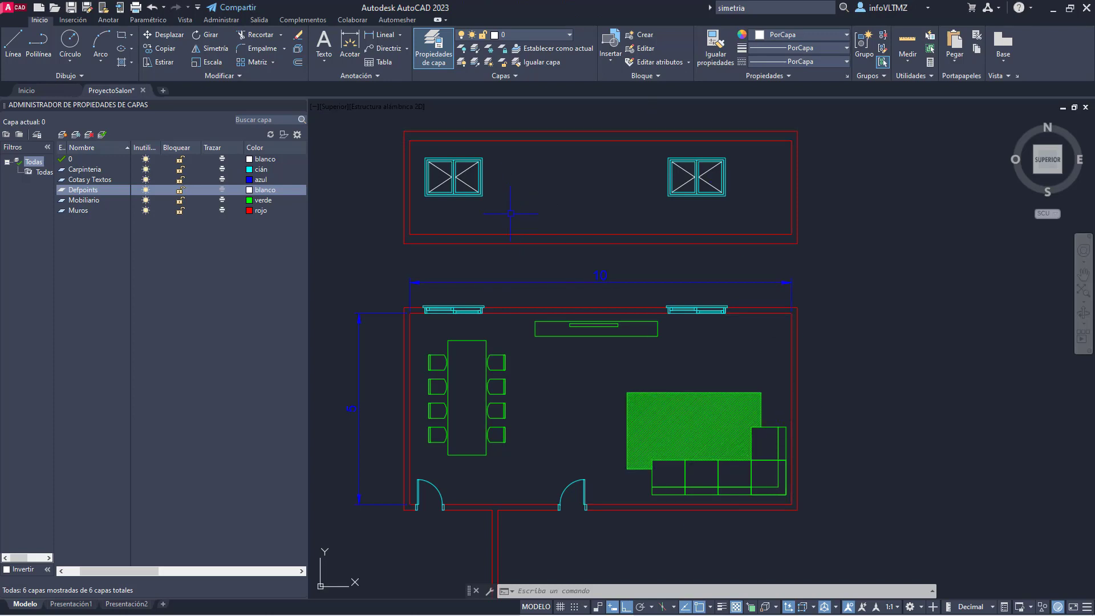
{"action": "left_click", "coordinate": [121, 36]}
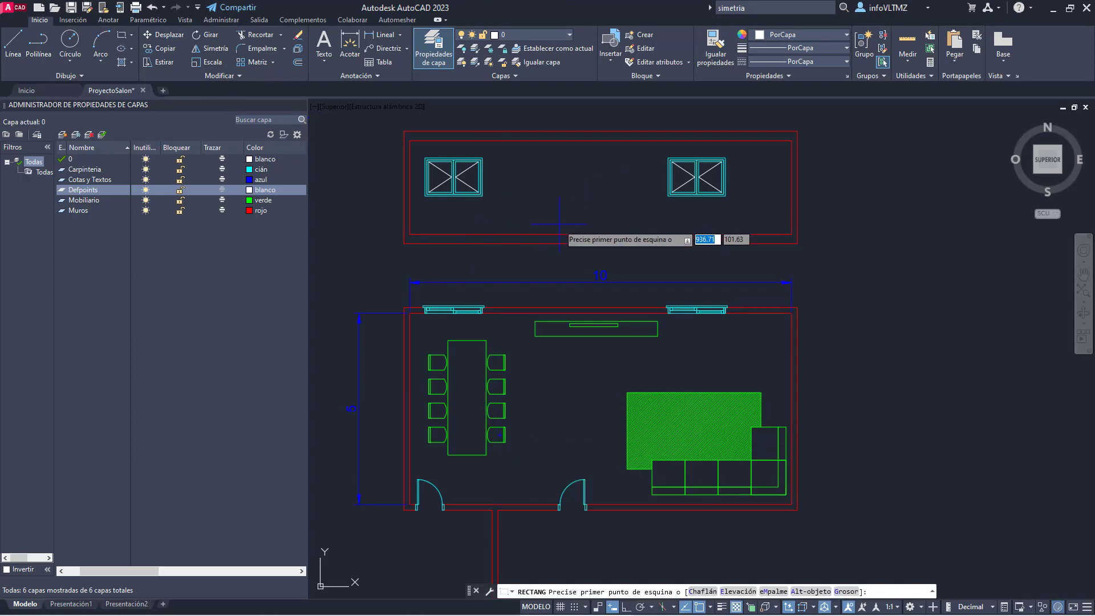
{"action": "scroll", "coordinate": [544, 317], "scroll_direction": "up", "scroll_amount": 2}
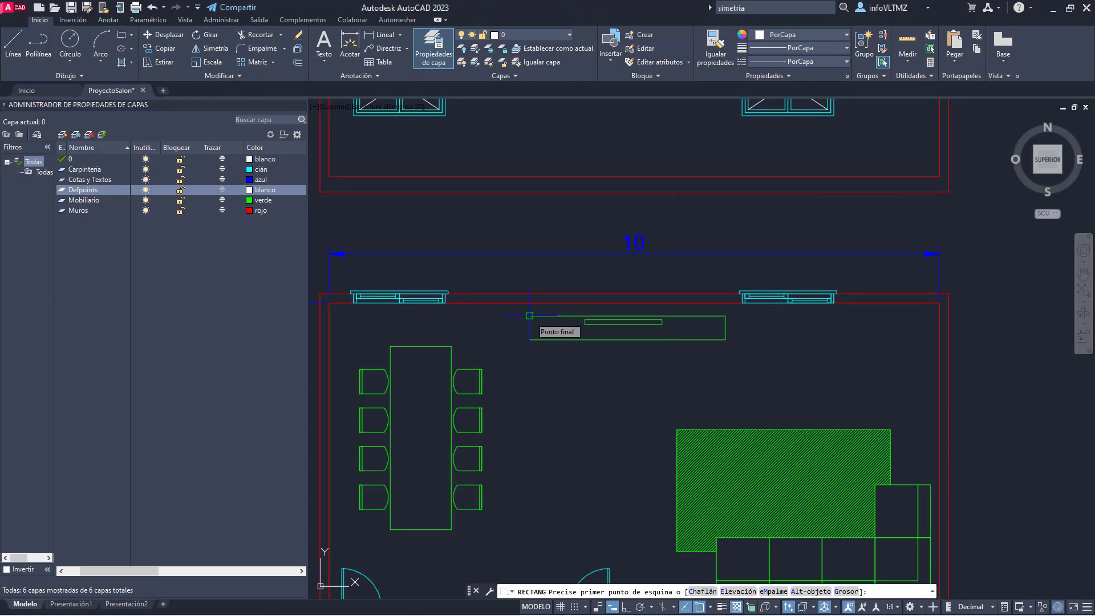
{"action": "left_click", "coordinate": [530, 170]}
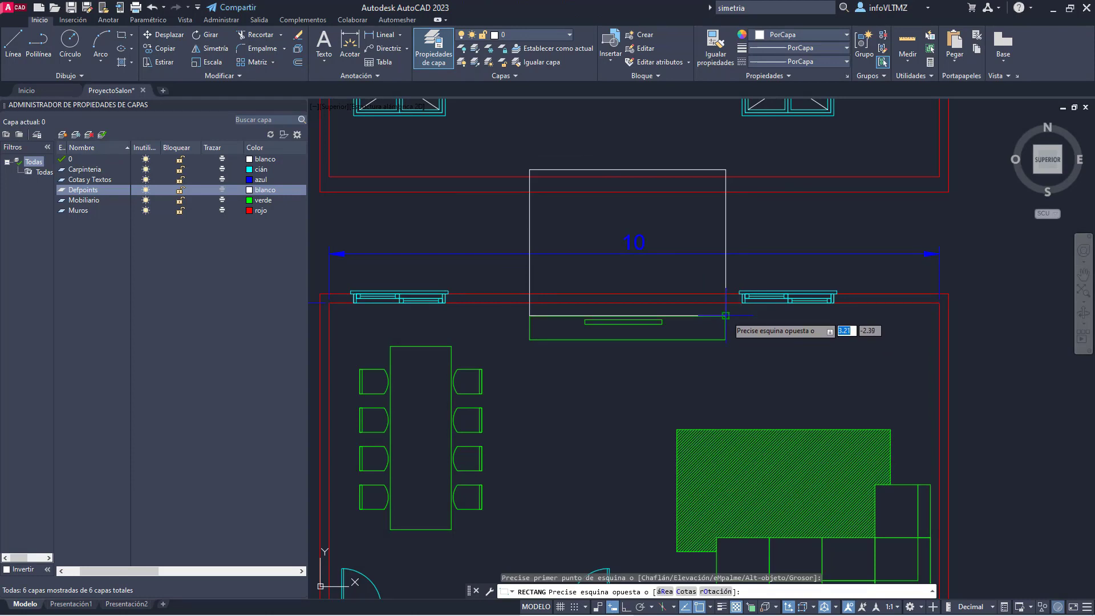
{"action": "left_click", "coordinate": [727, 146]}
Step: Draw a television rectangle just above the cabinet in the elevation, matching the width of the television in plan
{"action": "middle_click_drag", "start_coordinate": [725, 149], "coordinate": [694, 203]}
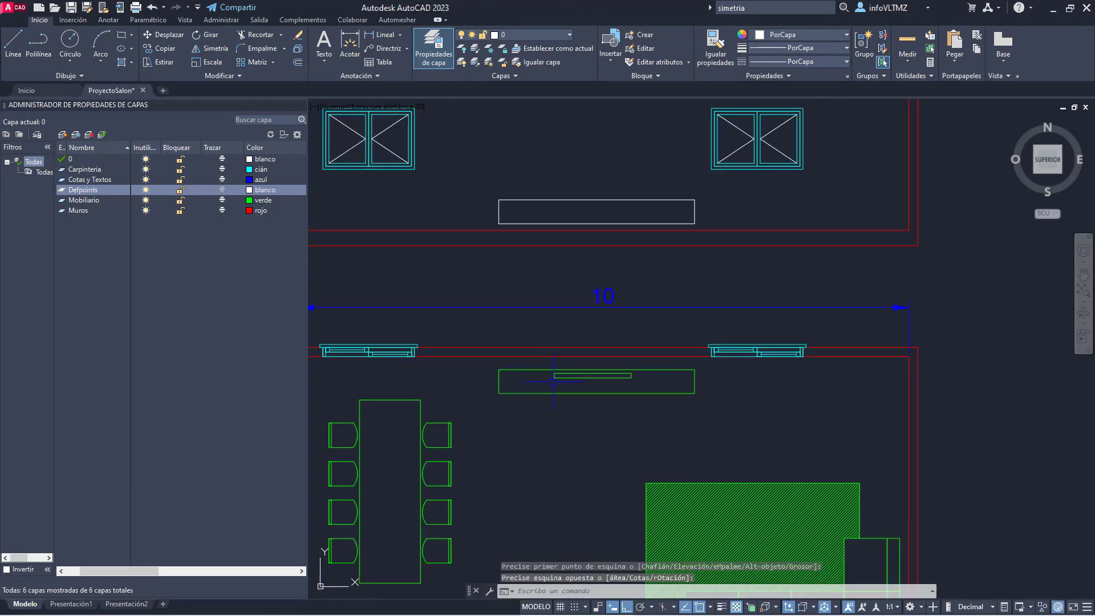
{"action": "key", "text": "Return"}
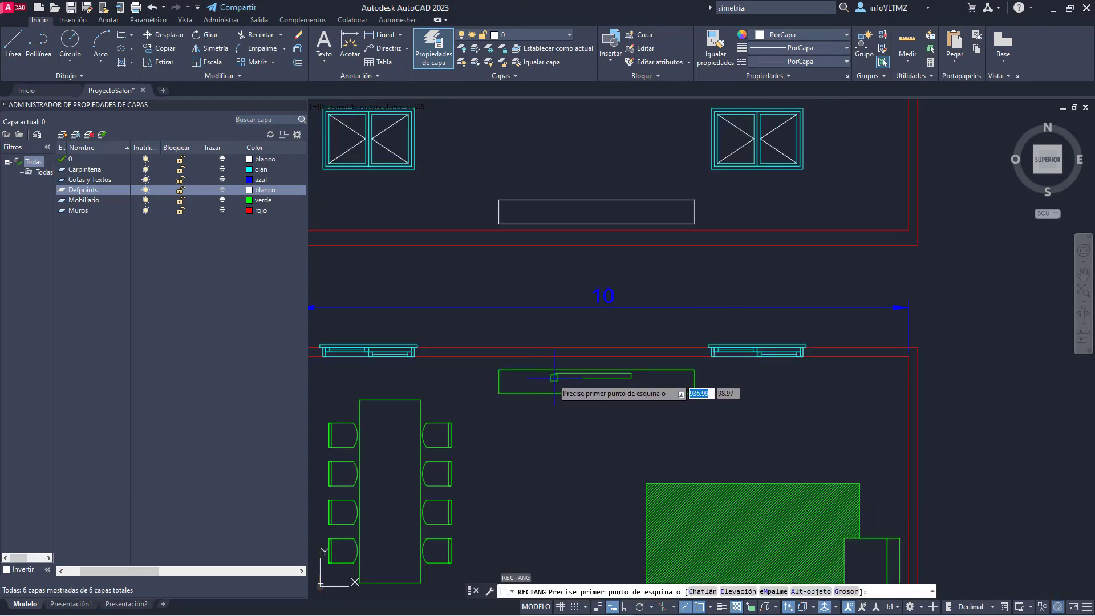
{"action": "left_click", "coordinate": [554, 192]}
{"action": "left_click", "coordinate": [631, 149]}
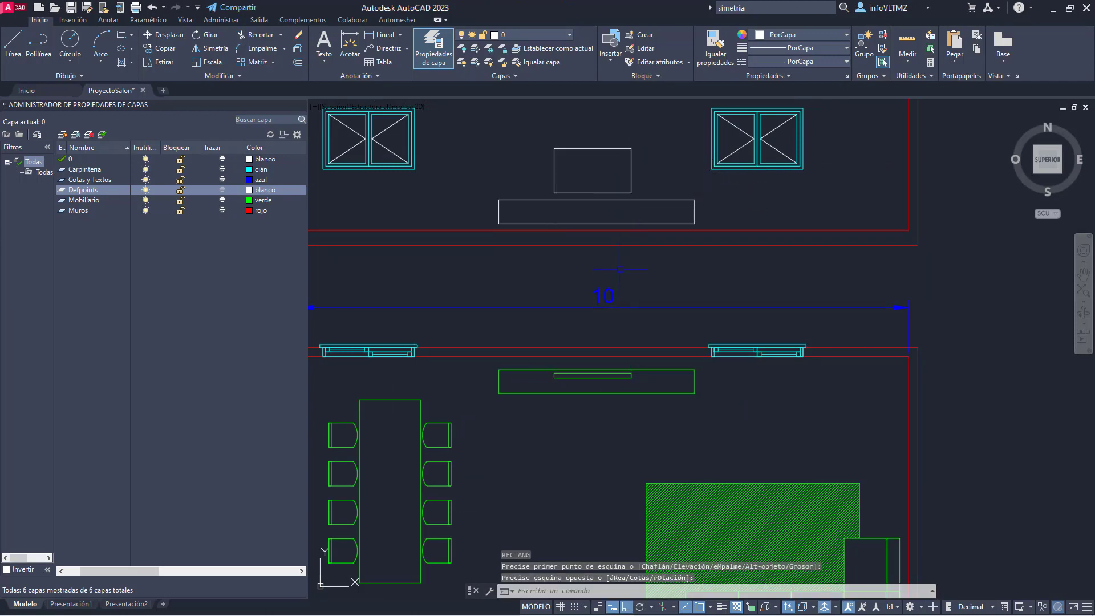
Step: Assign the elevation's TV cabinet and television rectangles to the Mobiliario layer
{"action": "middle_click_drag", "start_coordinate": [596, 243], "coordinate": [572, 267]}
{"action": "key", "text": "Escape"}
{"action": "left_click", "coordinate": [458, 152]}
{"action": "left_click", "coordinate": [679, 287]}
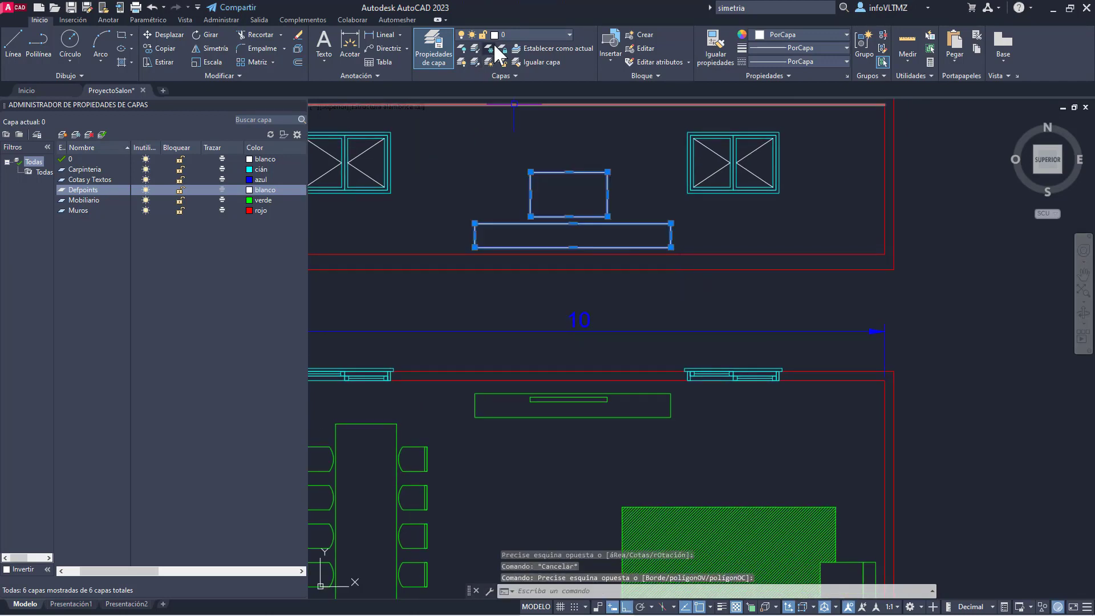
{"action": "left_click", "coordinate": [510, 35]}
{"action": "left_click", "coordinate": [513, 100]}
{"action": "key", "text": "Escape"}
Step: Examine the elevation's windows, cabinet and television against the furnished plan below, including the overall width dimension
{"action": "scroll", "coordinate": [656, 262], "scroll_direction": "down", "scroll_amount": 4}
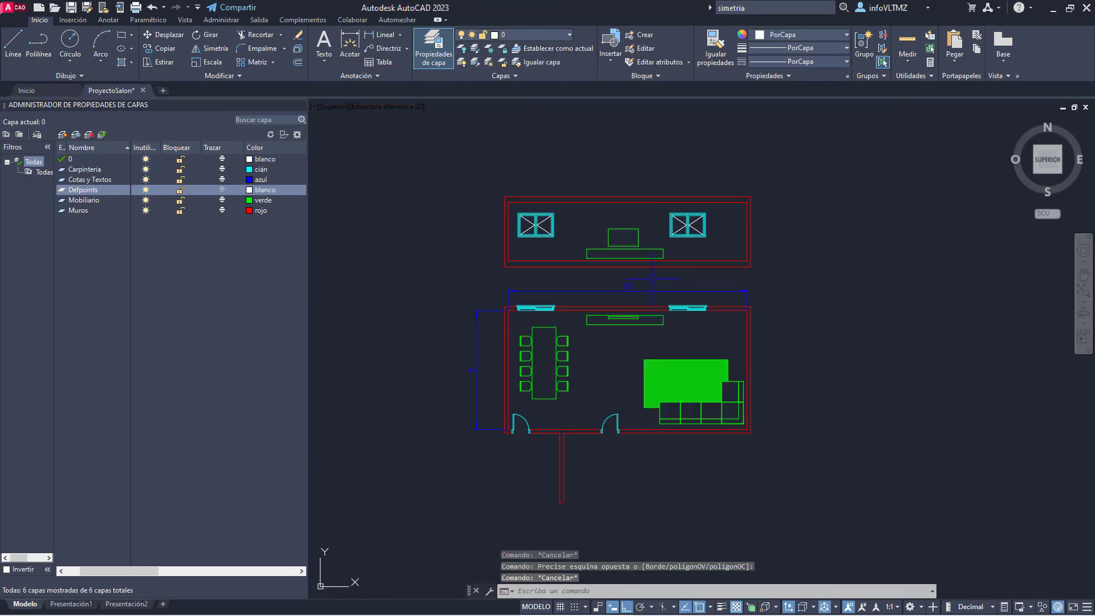
{"action": "middle_click_drag", "start_coordinate": [683, 343], "coordinate": [624, 315]}
{"action": "scroll", "coordinate": [574, 299], "scroll_direction": "up", "scroll_amount": 2}
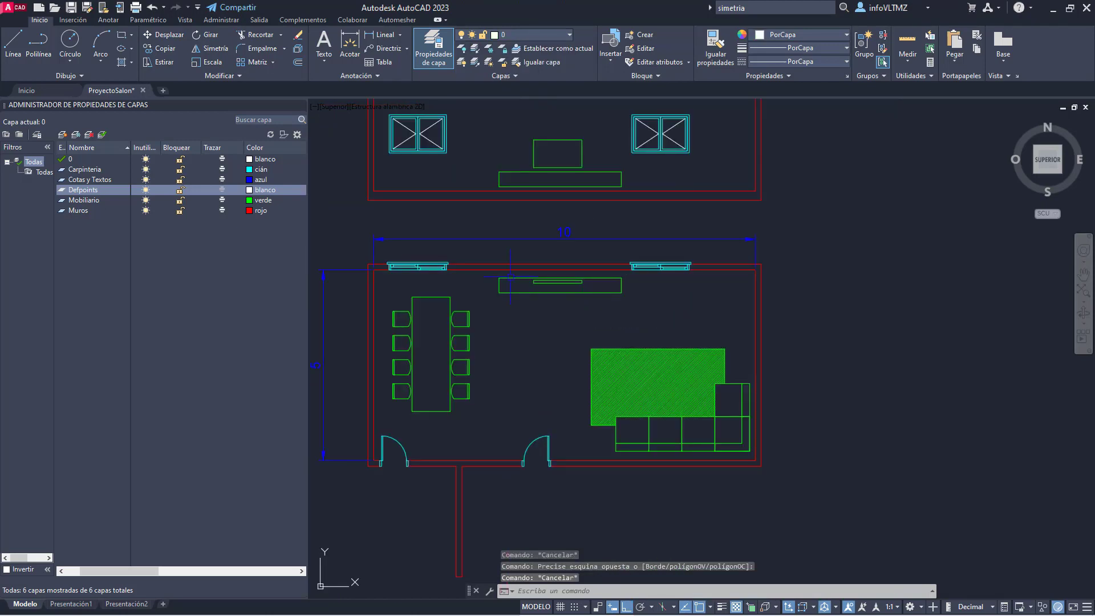
{"action": "middle_click_drag", "start_coordinate": [483, 262], "coordinate": [515, 295]}
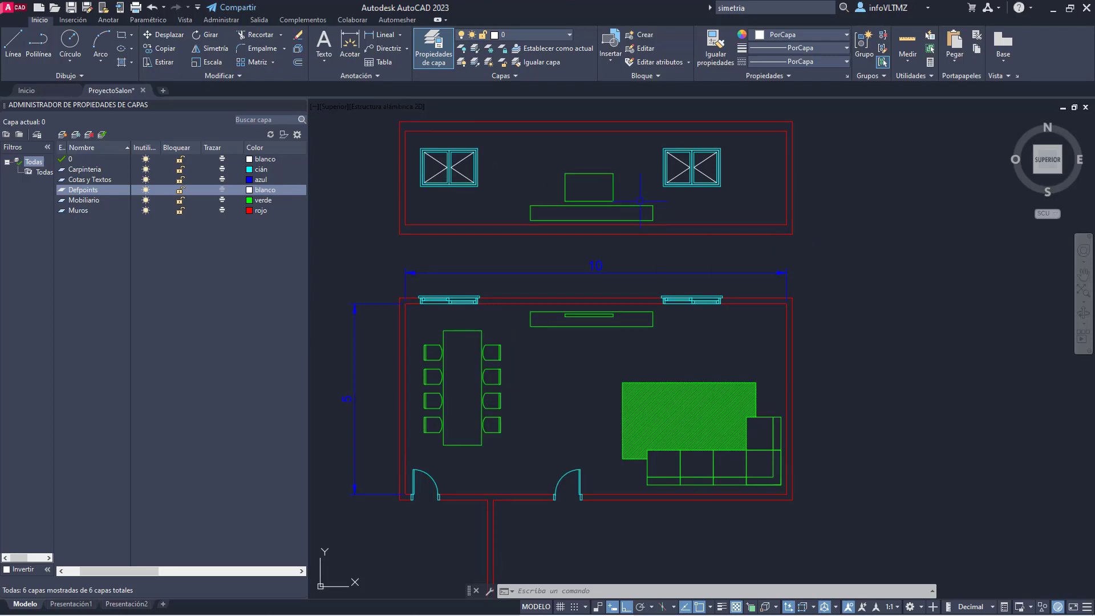
{"action": "scroll", "coordinate": [641, 201], "scroll_direction": "down", "scroll_amount": 2}
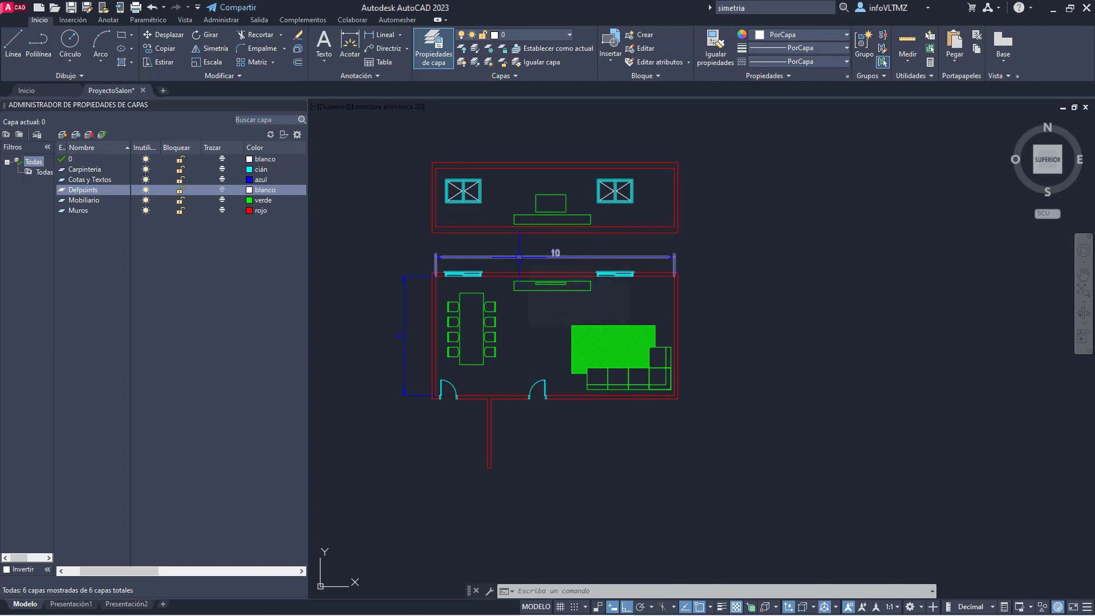
{"action": "mouse_move", "coordinate": [519, 258]}
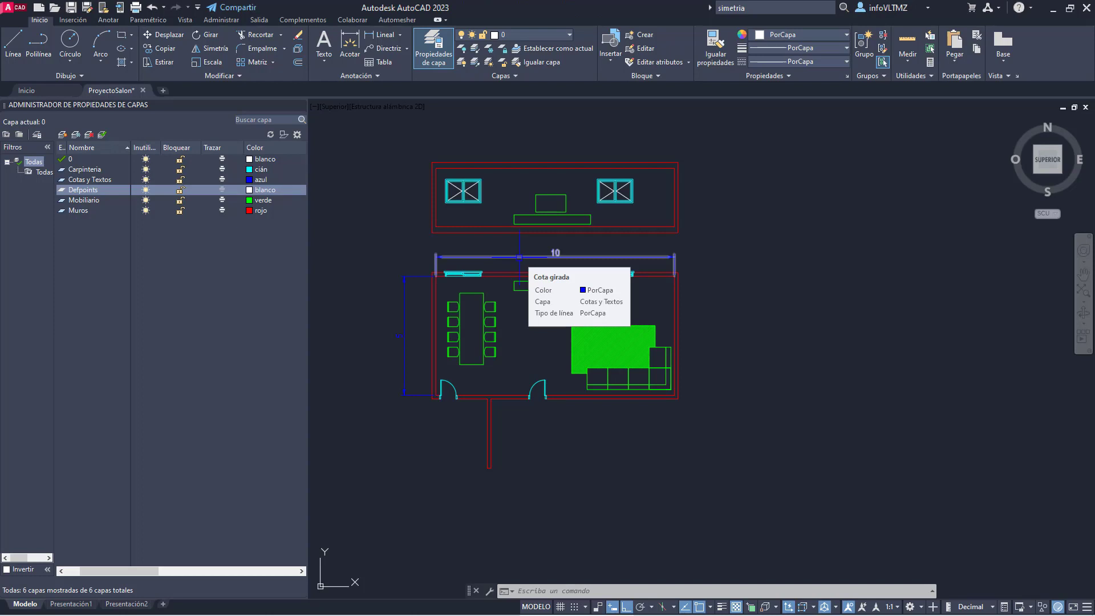
{"action": "middle_click_drag", "start_coordinate": [545, 206], "coordinate": [605, 230]}
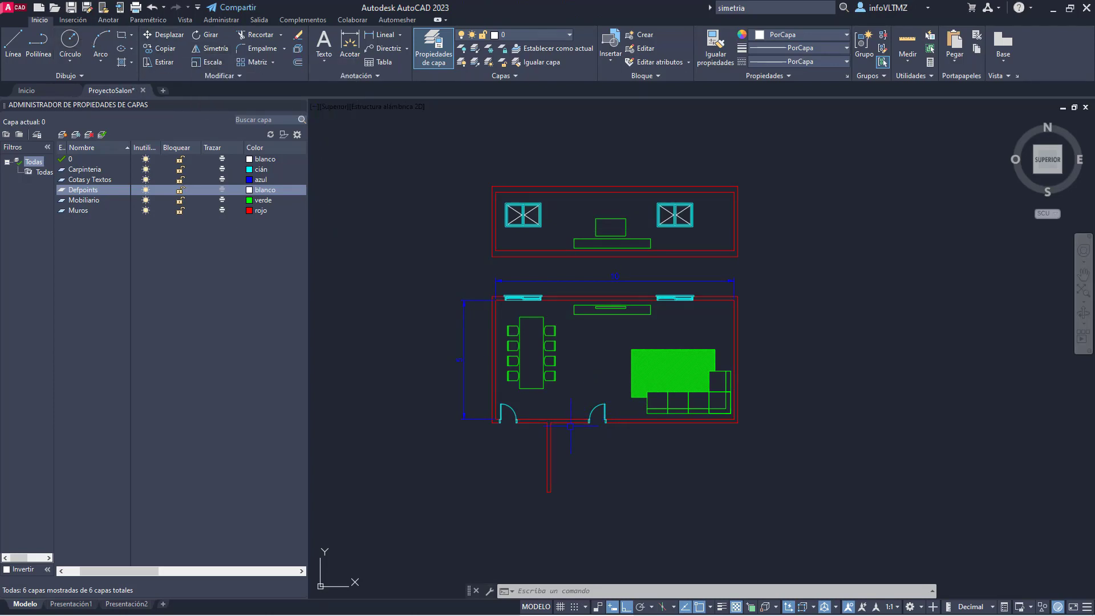
{"action": "scroll", "coordinate": [649, 362], "scroll_direction": "up", "scroll_amount": 2}
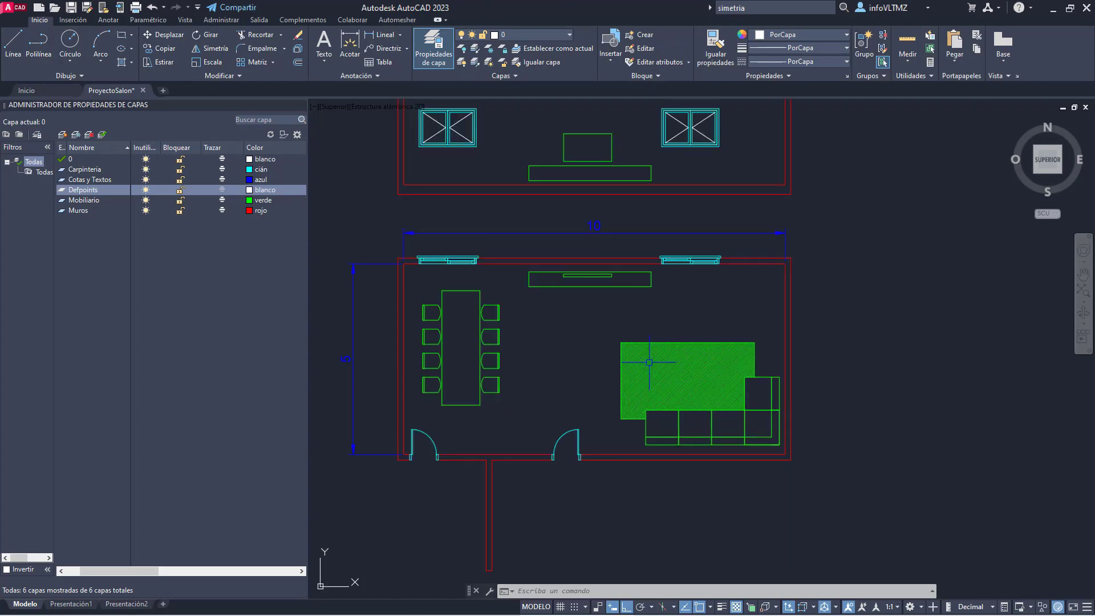